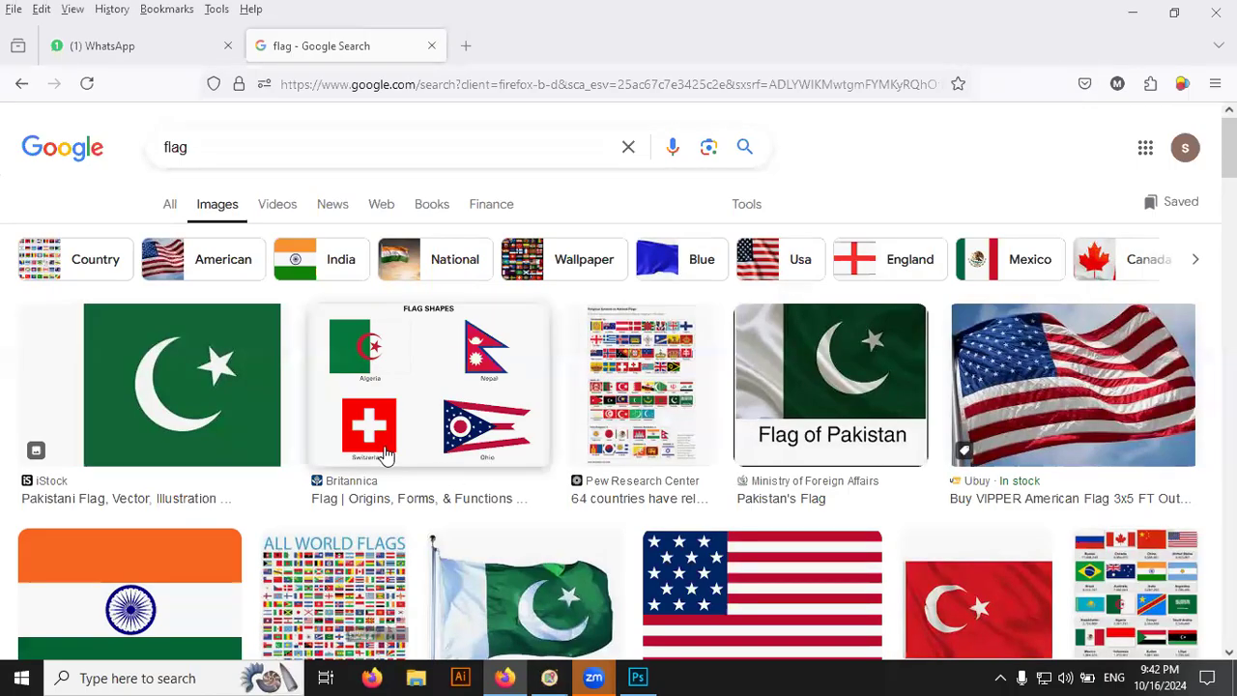
- Copy the Pakistan flag image from the Google Images preview in Firefox, then return to Photoshop
left_click(174, 387)
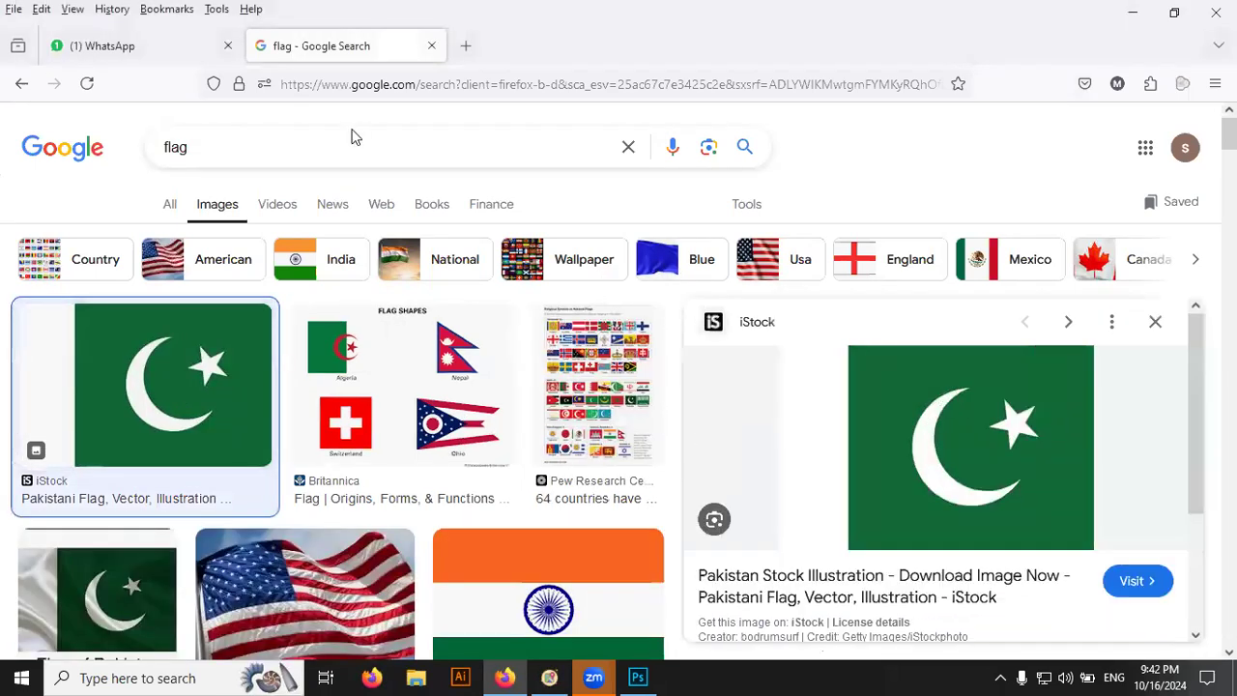
right_click(932, 433)
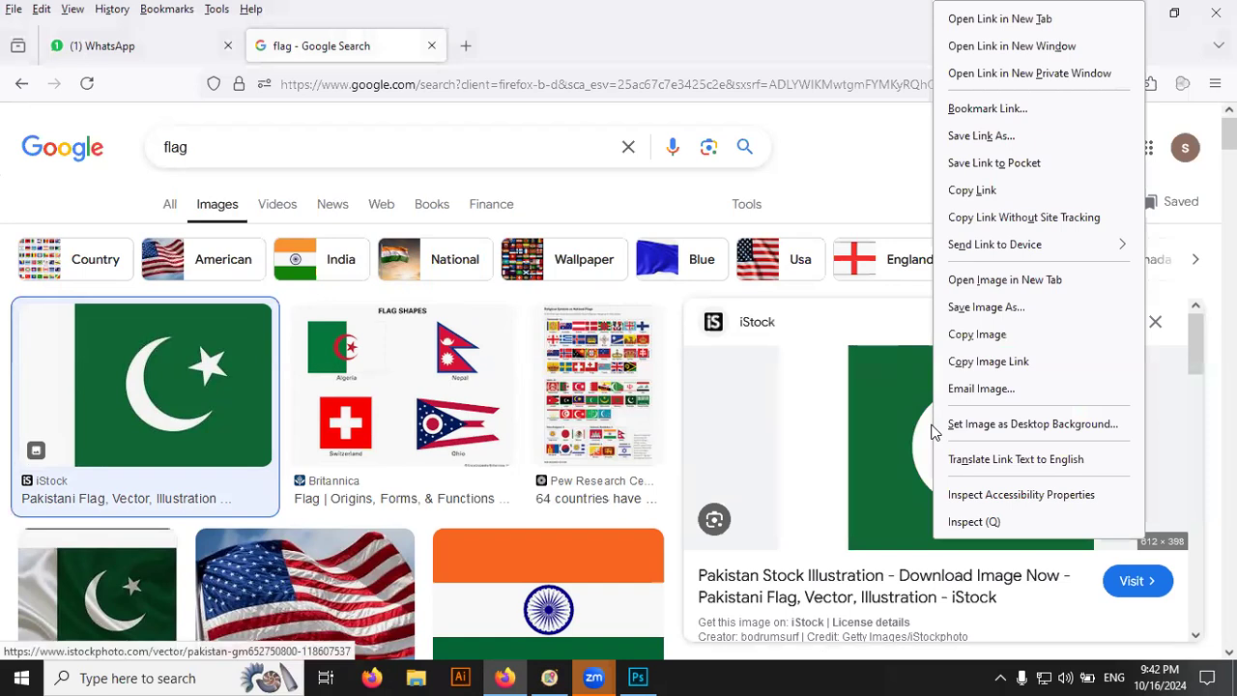
left_click(987, 336)
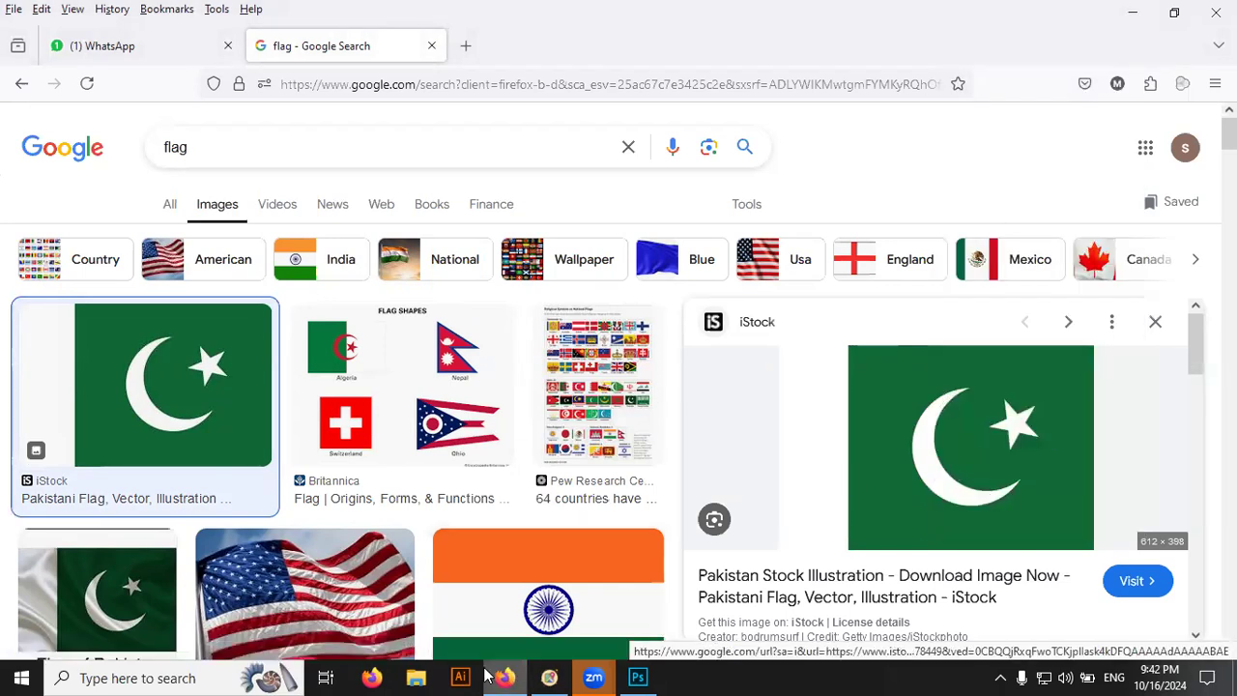
left_click(638, 677)
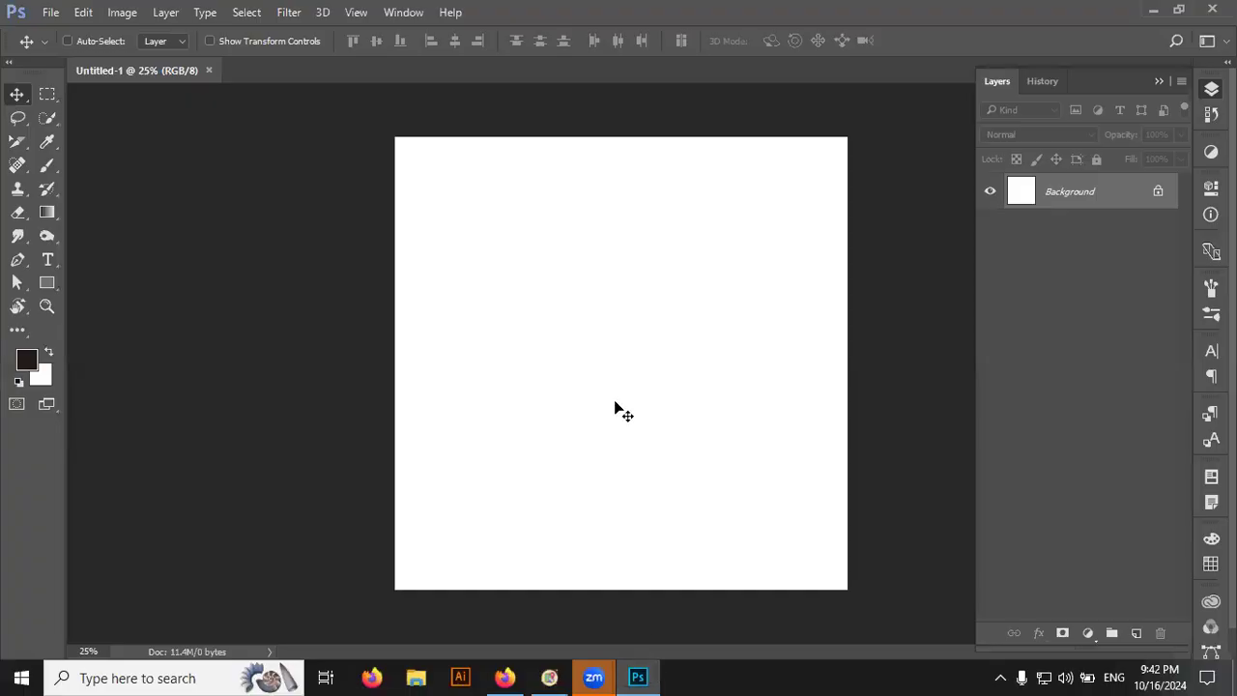
- Paste the Pakistan flag as Layer 1, then enlarge it and undo the enlargement
key("ctrl+v")
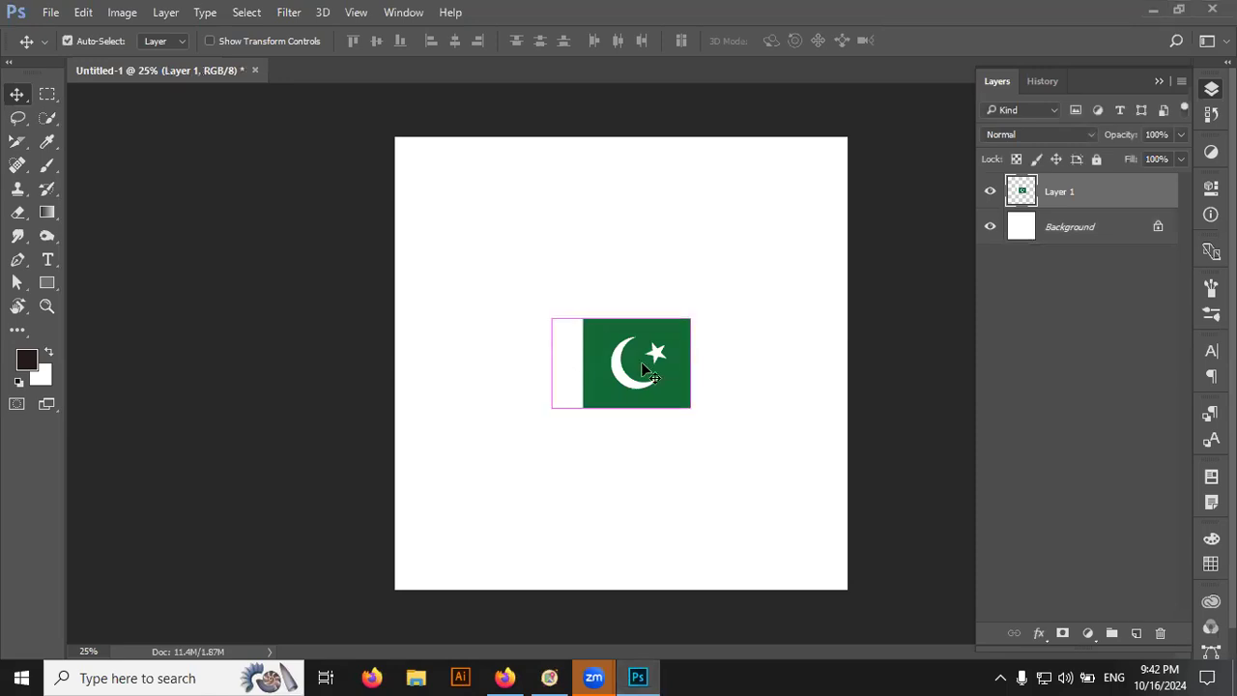
key("ctrl+t")
left_click_drag(690, 319, 797, 219)
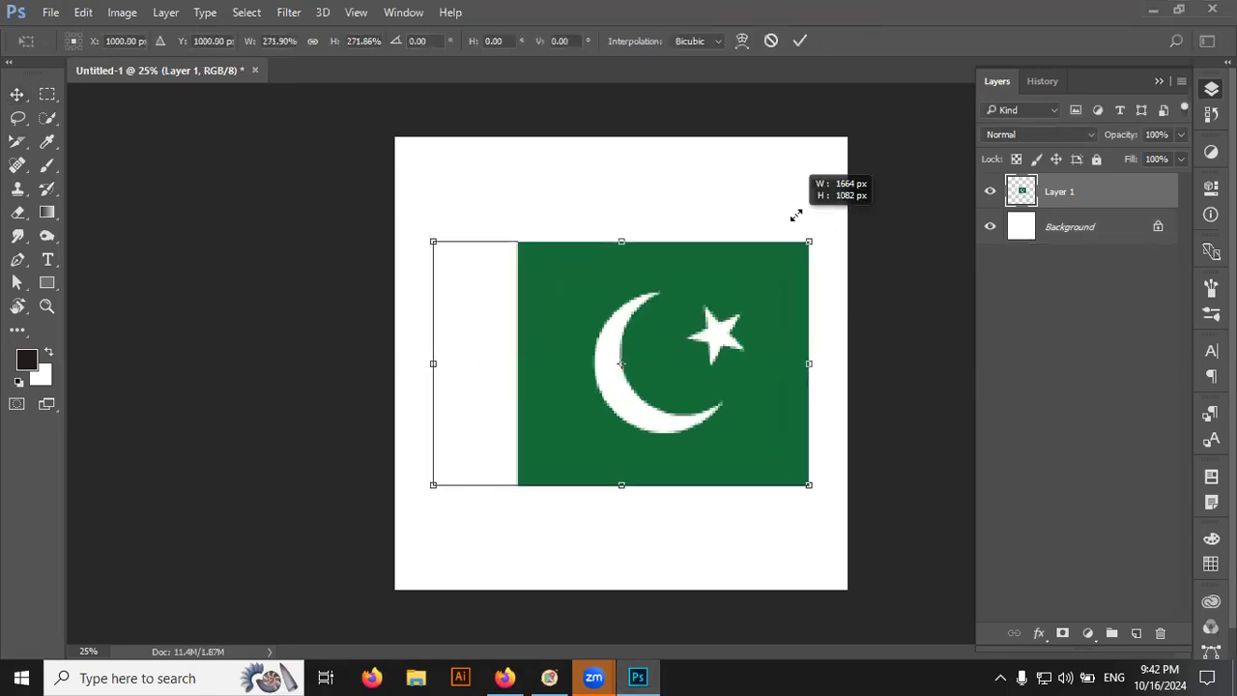
key("Return")
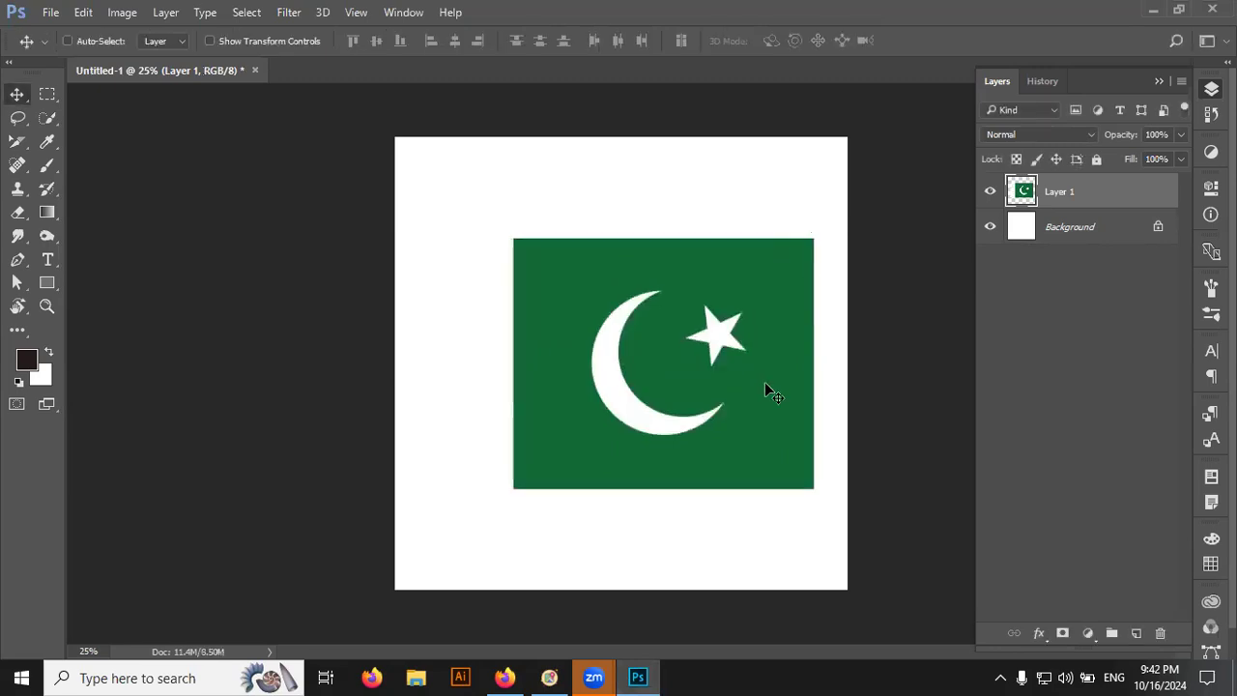
key("ctrl+z")
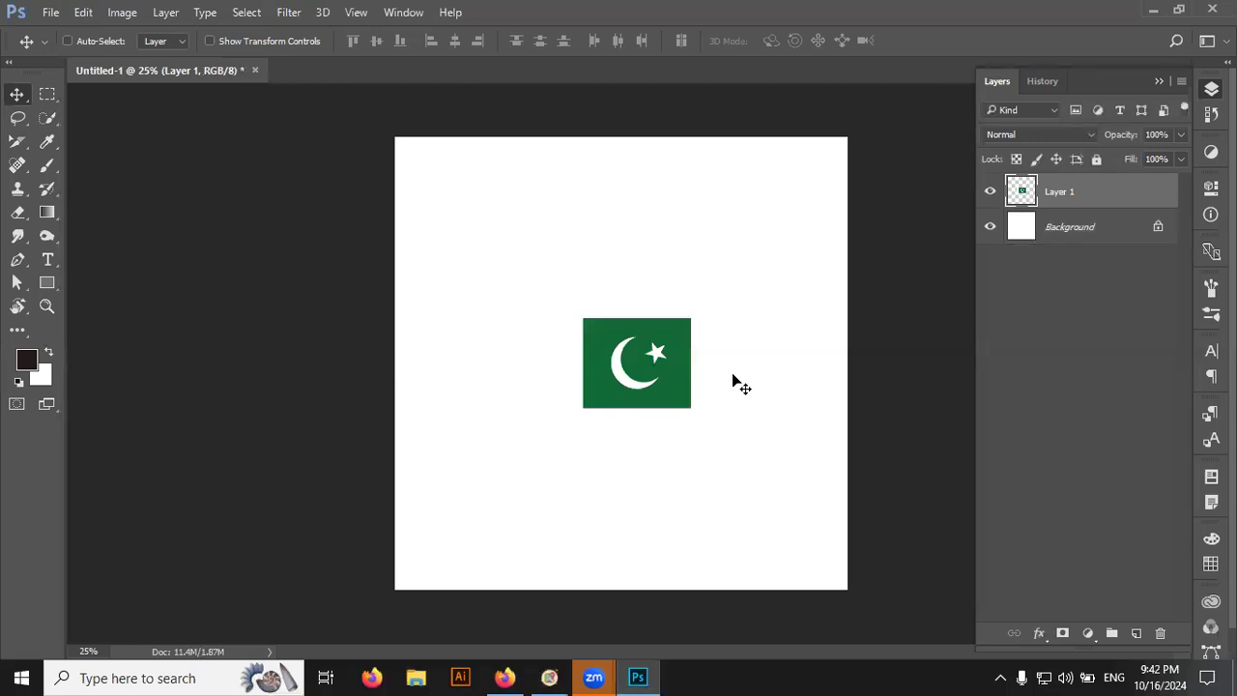
- Convert Layer 1 to a smart object, scale it up, and open its contents
right_click(1103, 193)
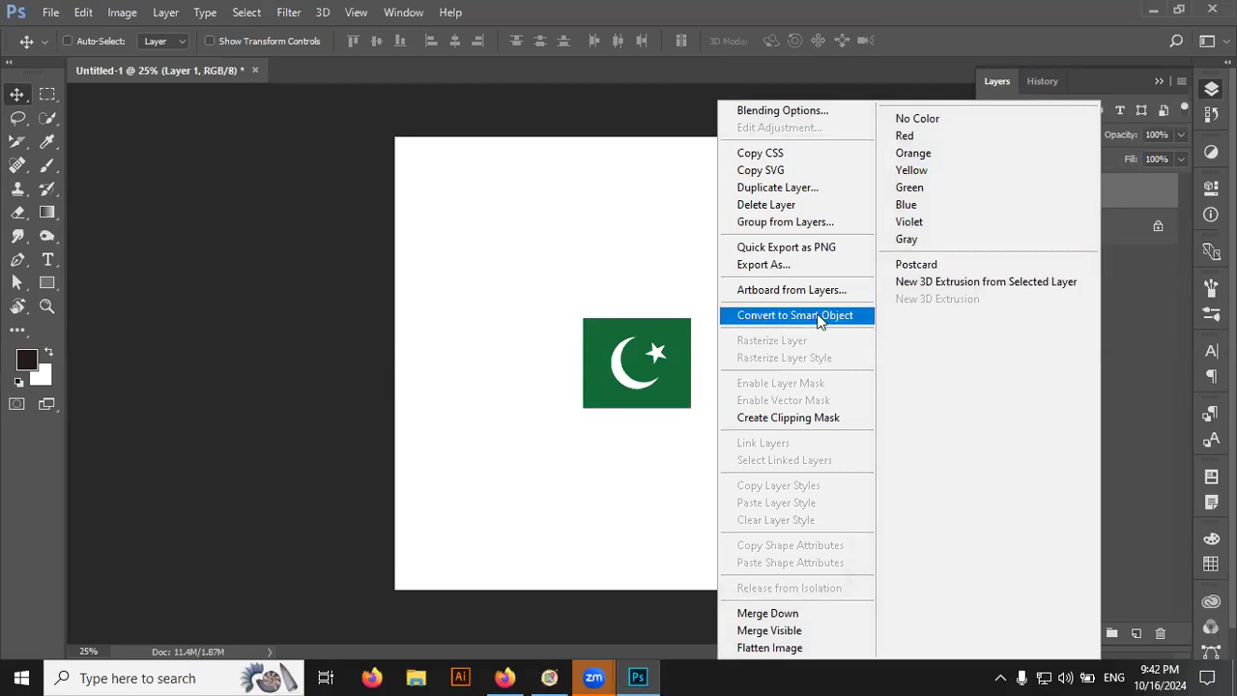
left_click(817, 315)
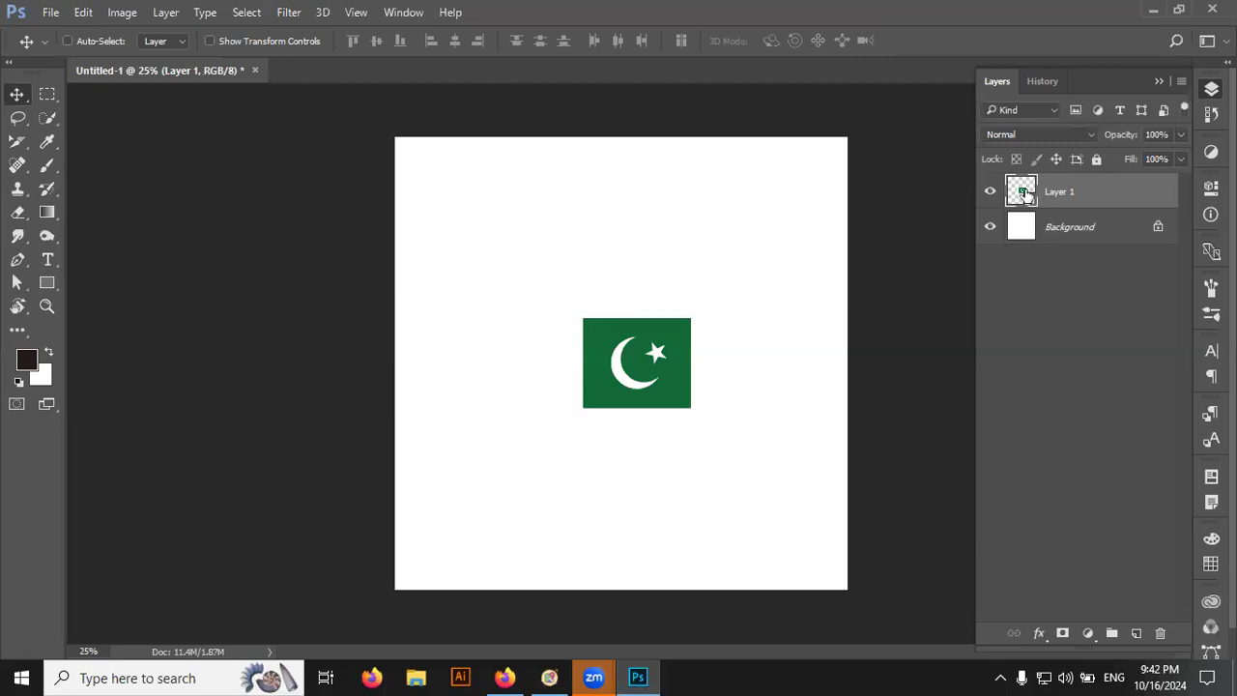
key("ctrl+t")
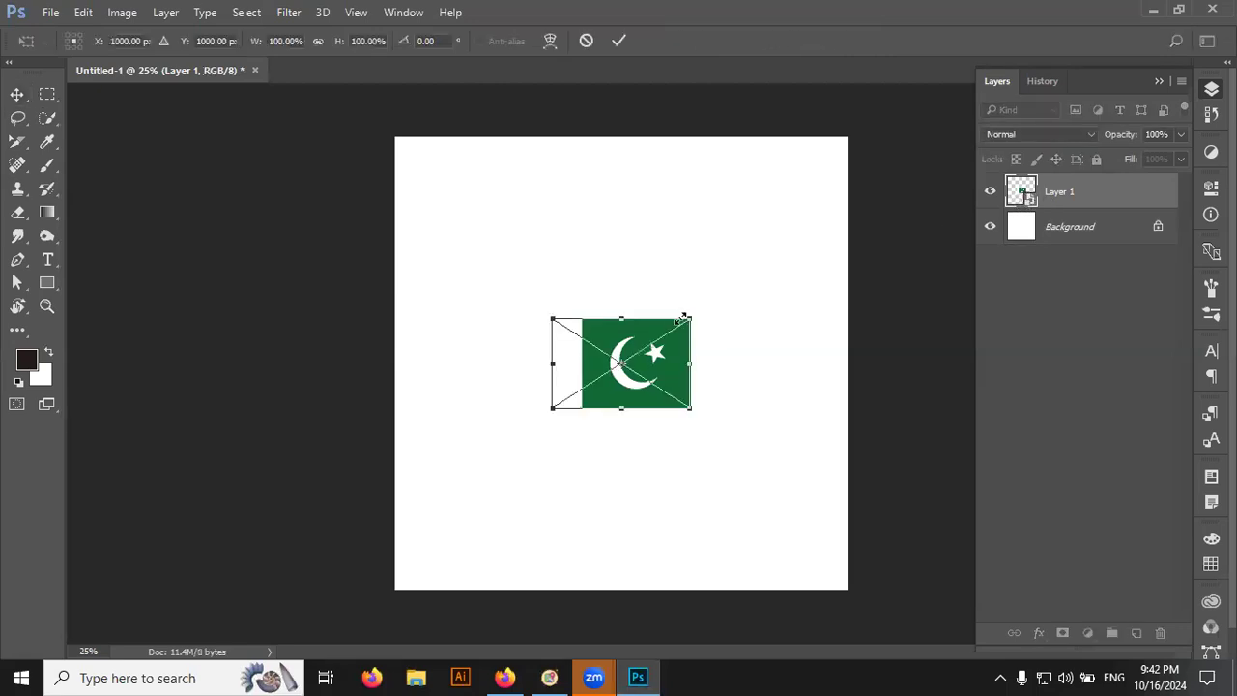
left_click_drag(691, 311, 789, 215)
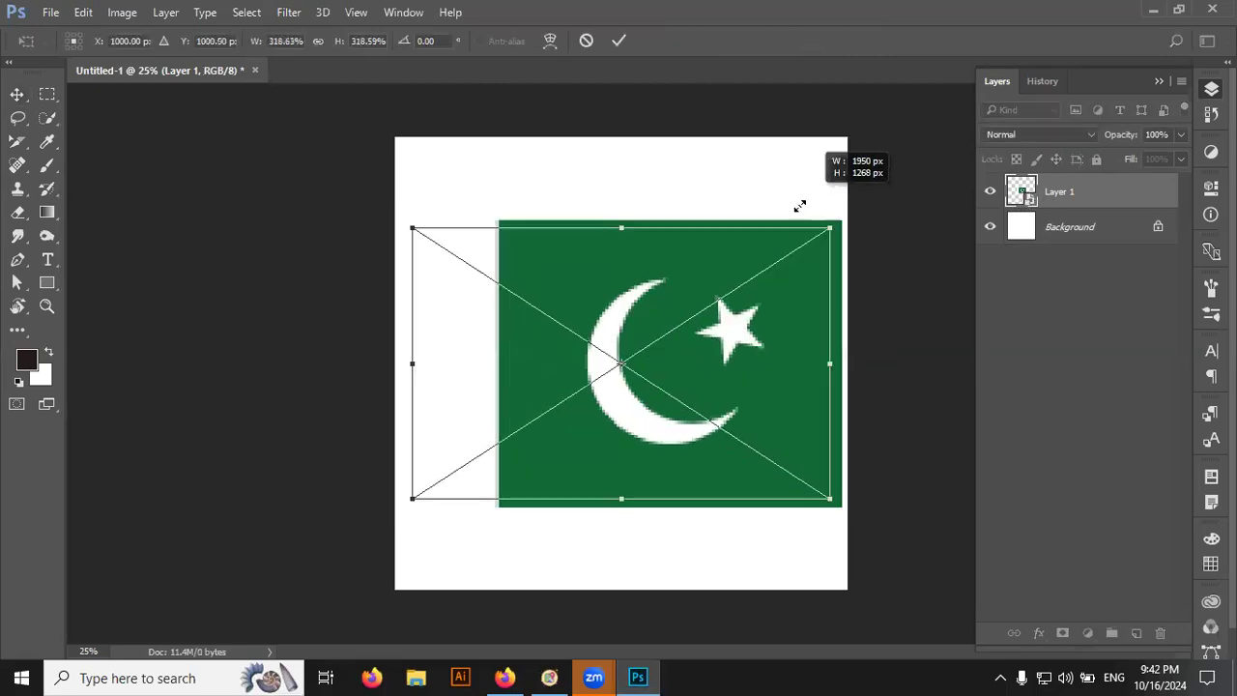
key("Return")
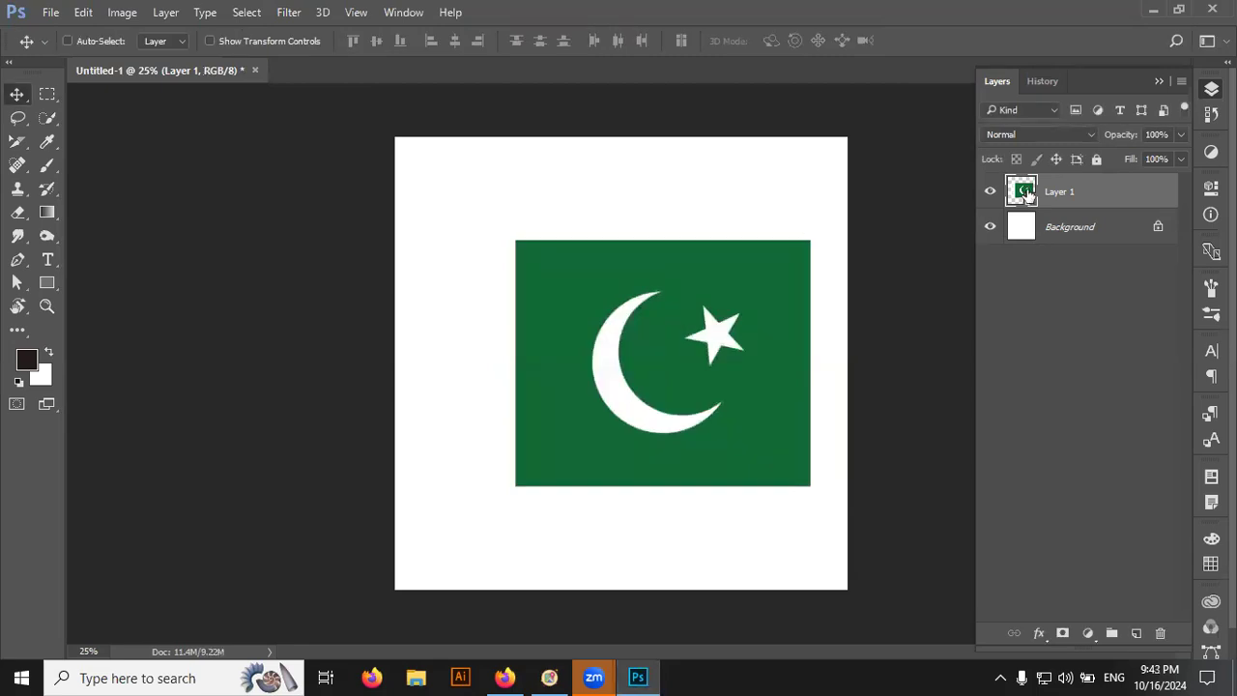
double_click(1024, 190)
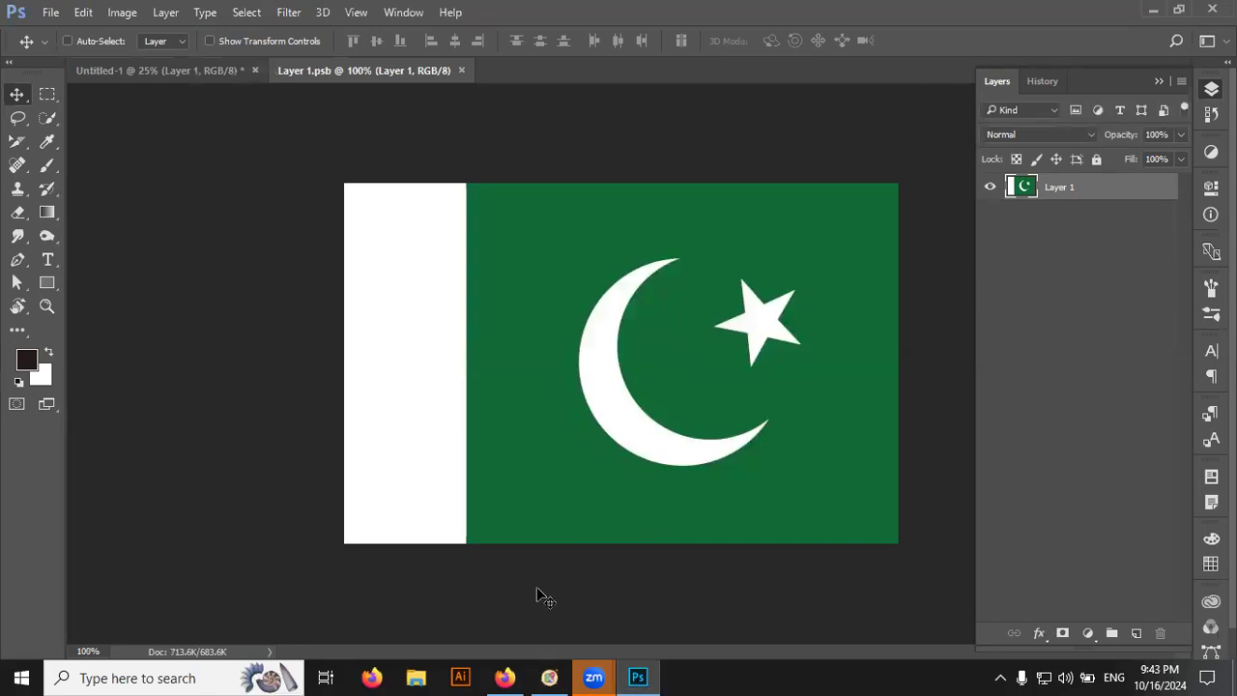
- Copy the India flag image from the Google Images results in Firefox
left_click(507, 678)
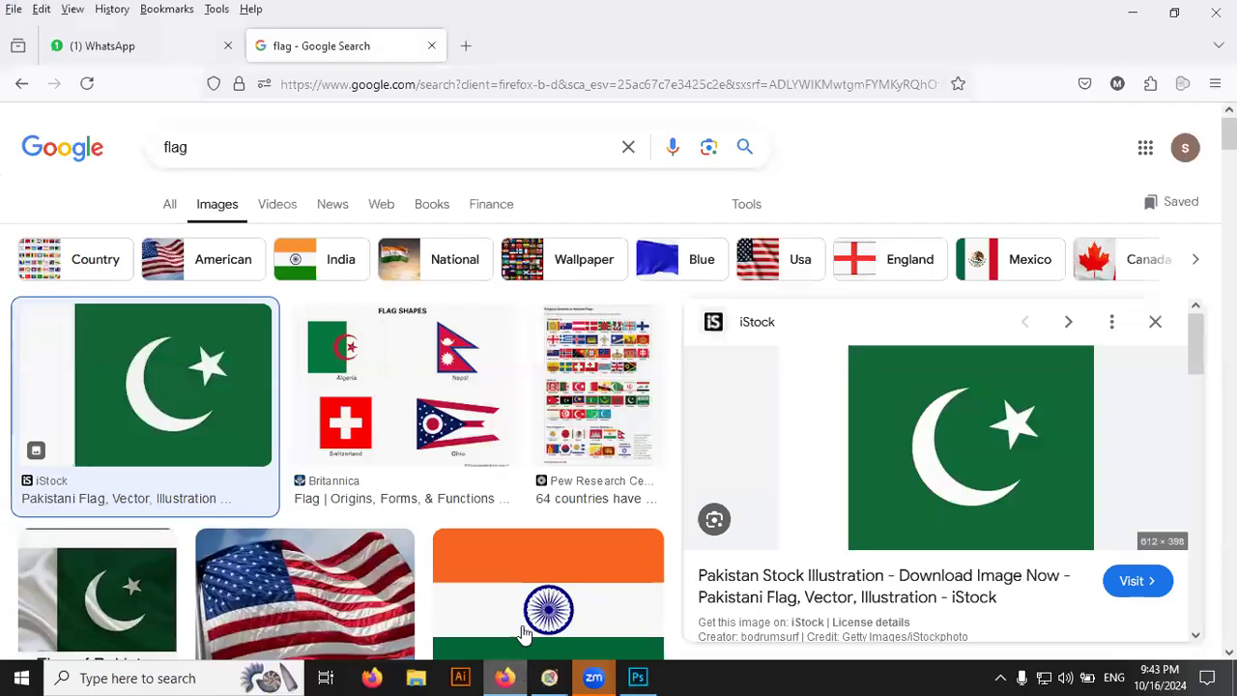
scroll(574, 519, "down", 2)
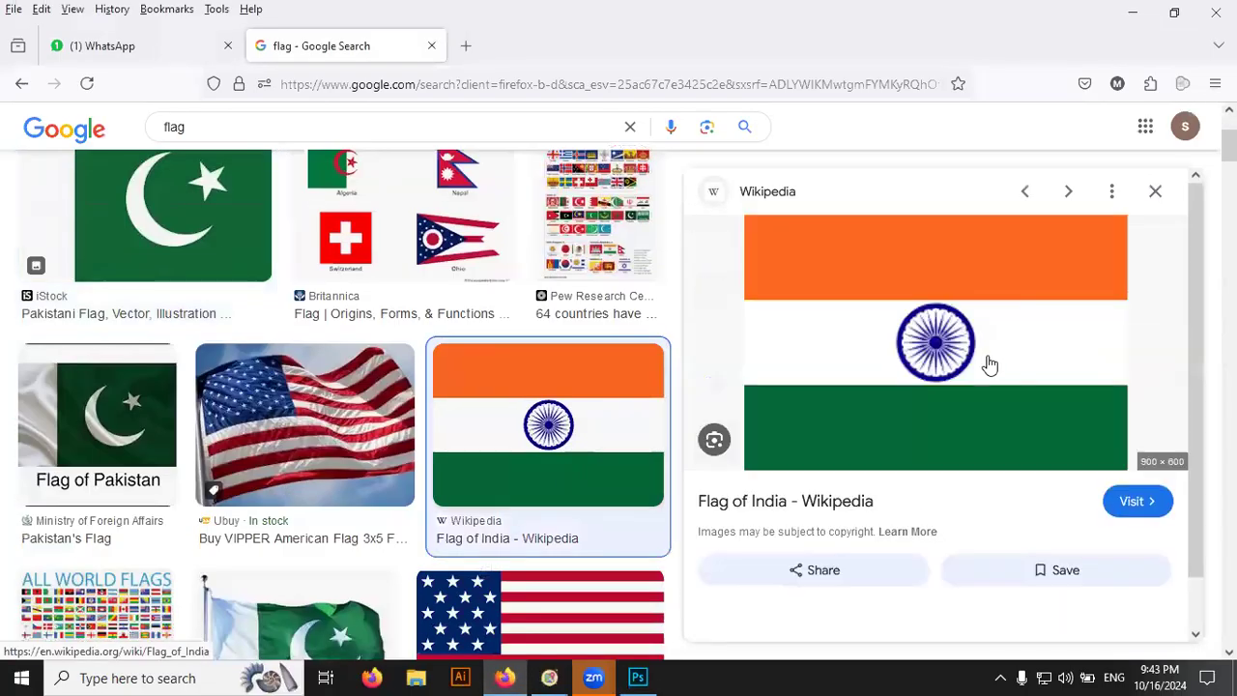
right_click(978, 307)
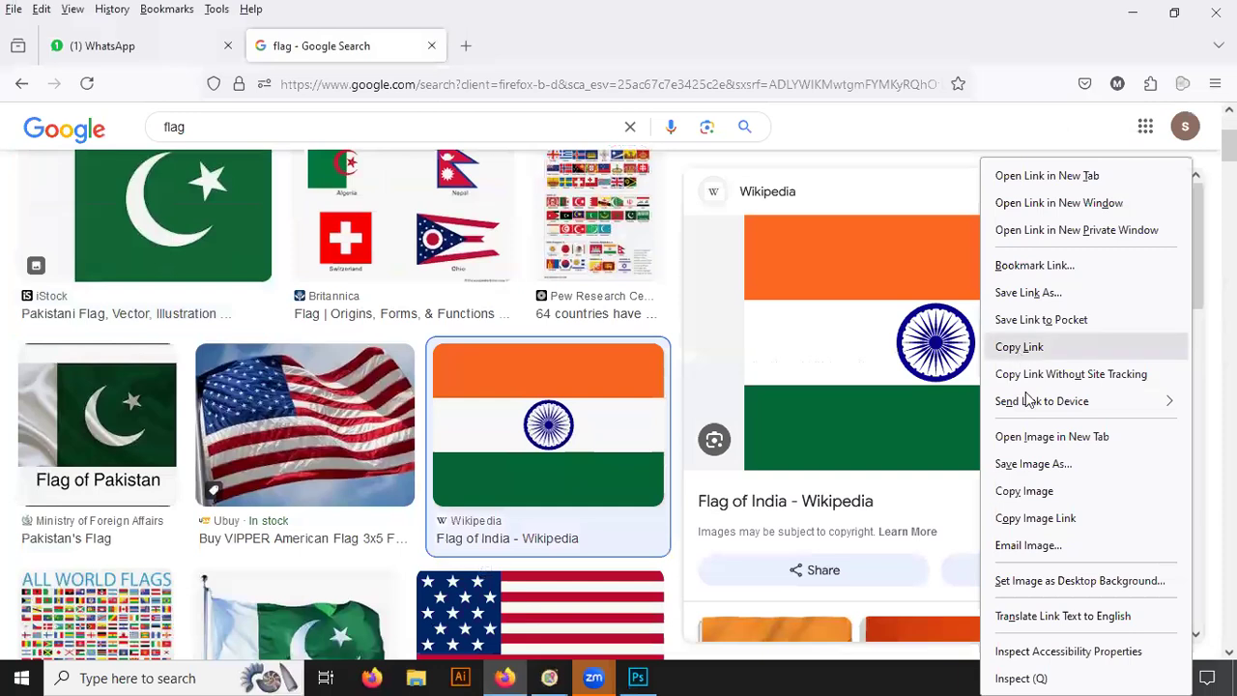
left_click(1044, 492)
- Paste the India flag as a new layer in Layer 1.psb and start transforming it
left_click(638, 677)
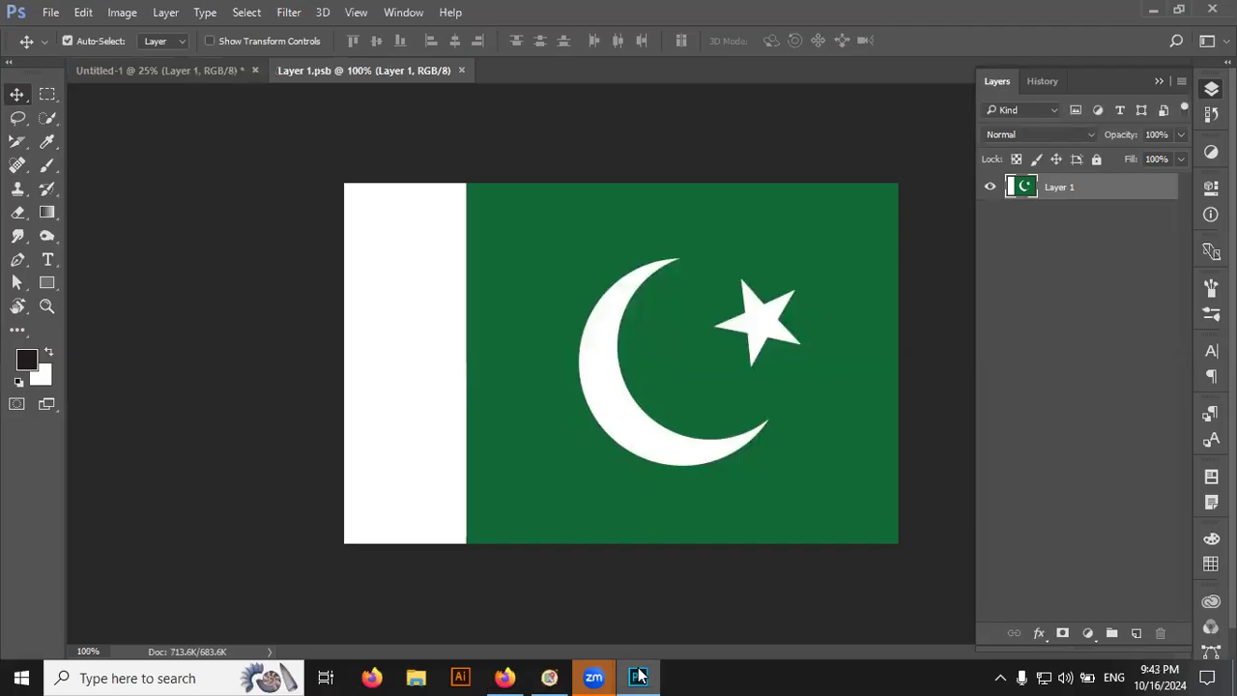
key("ctrl+v")
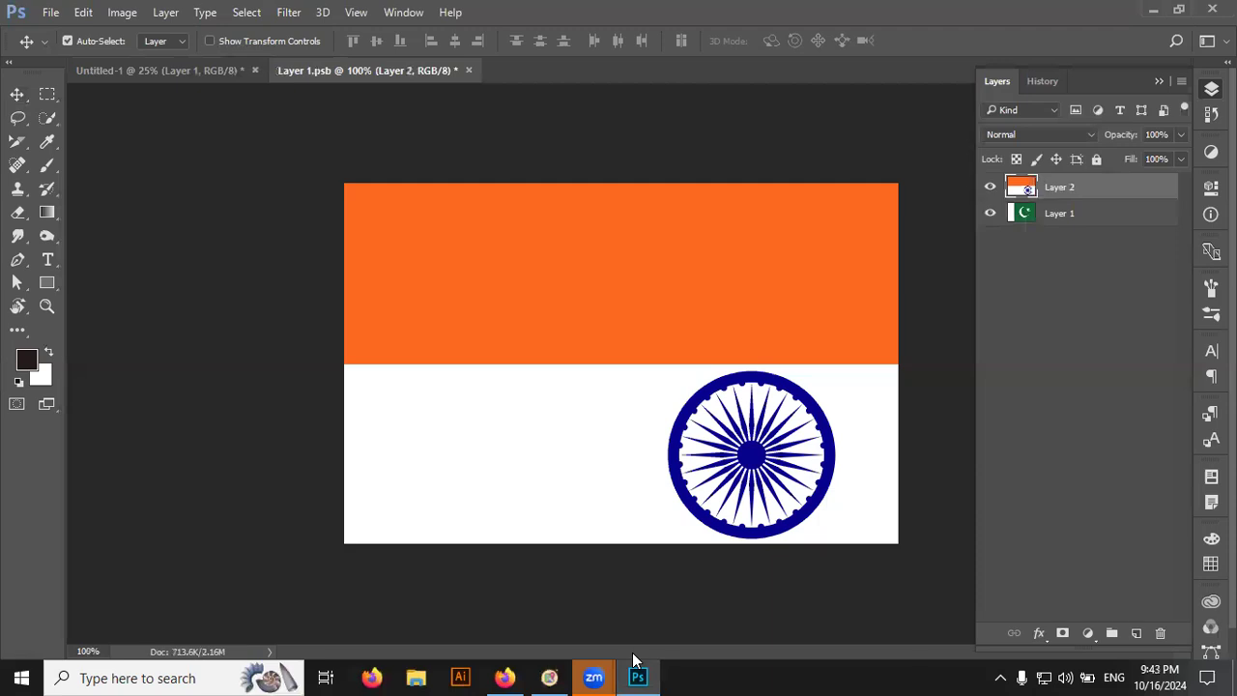
key("ctrl+t")
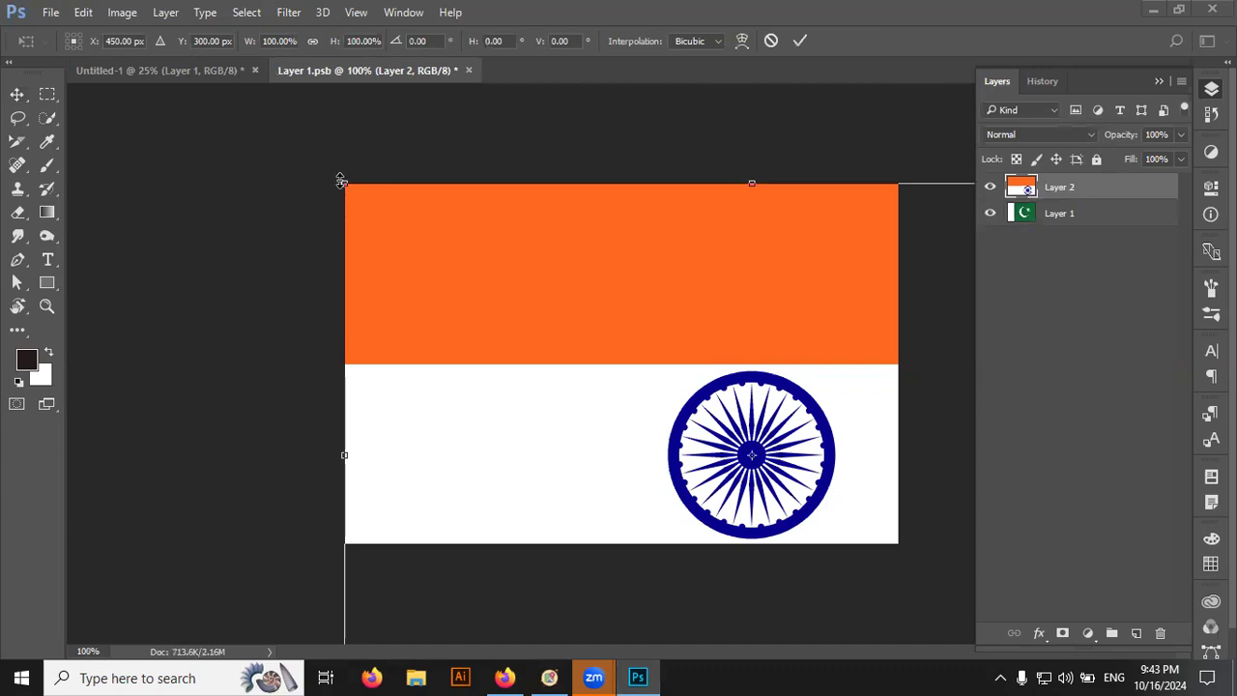
mouse_move(346, 184)
left_mouse_down()
mouse_move(591, 351)
mouse_move(428, 237)
mouse_move(419, 266)
left_mouse_up()
key("ctrl+z")
key("ctrl+shift+z")
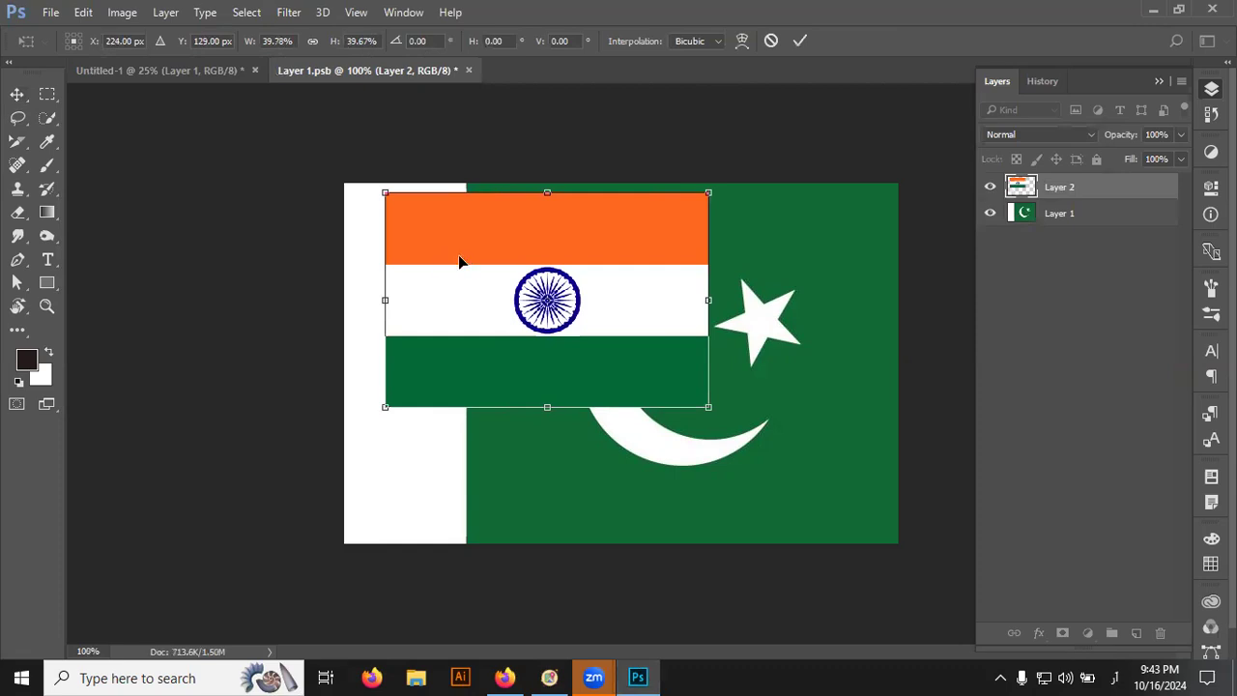
left_click_drag(460, 262, 396, 253)
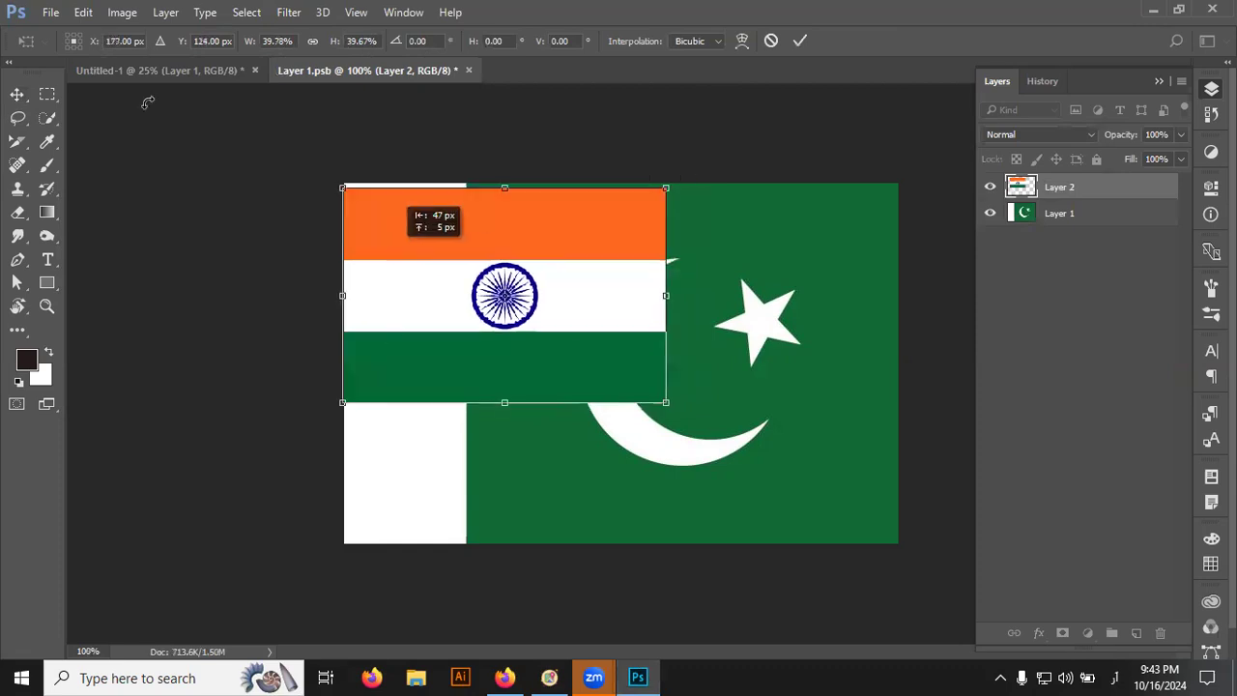
- Set the India flag's transform position to X 177 and Y 117
double_click(122, 40)
type("137")
key("Return")
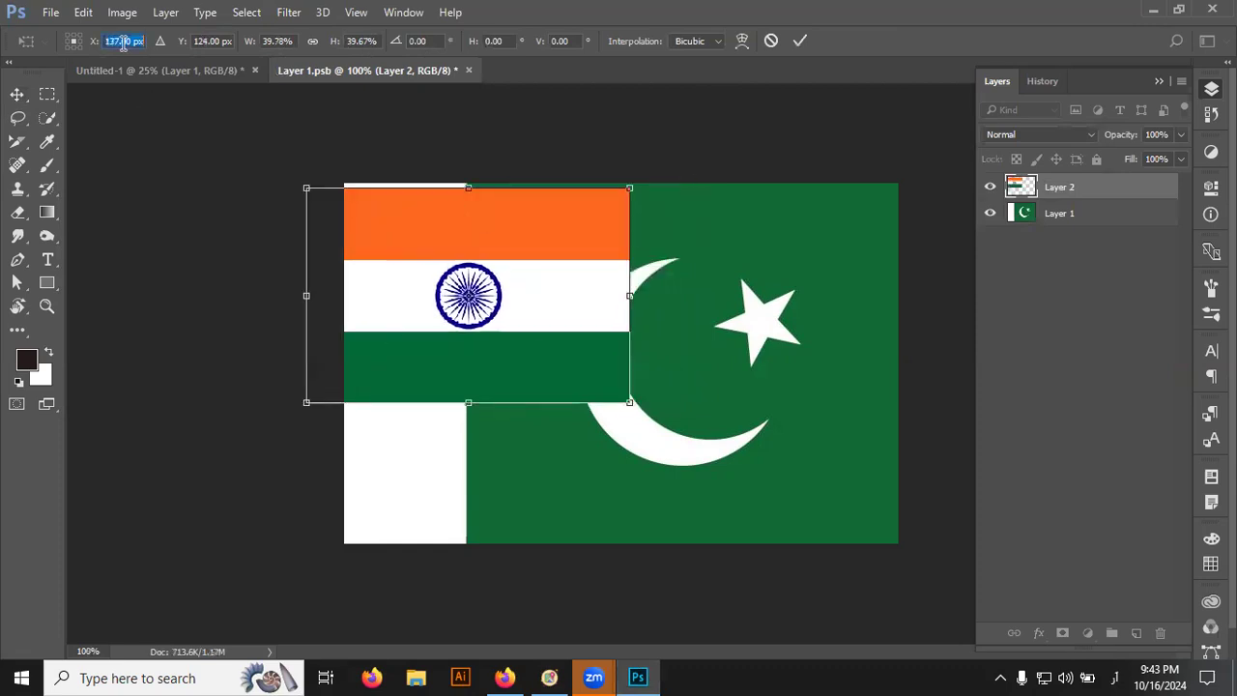
type("177")
key("Return")
key("Up")
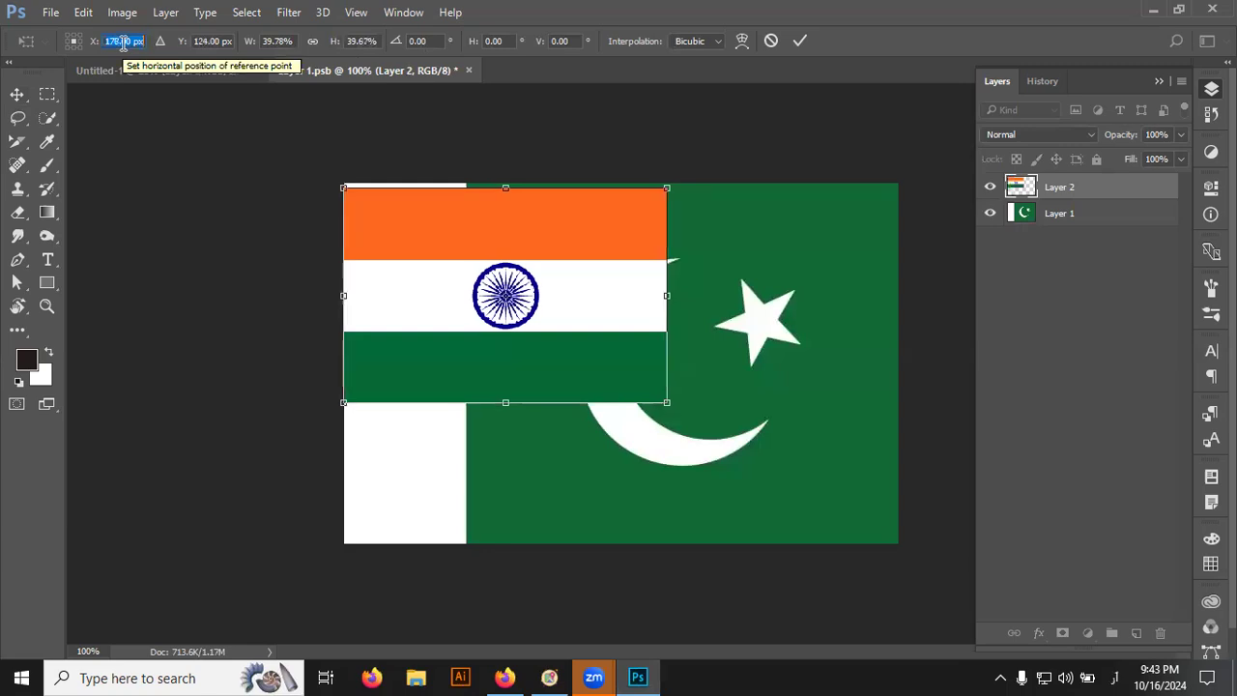
key("Up")
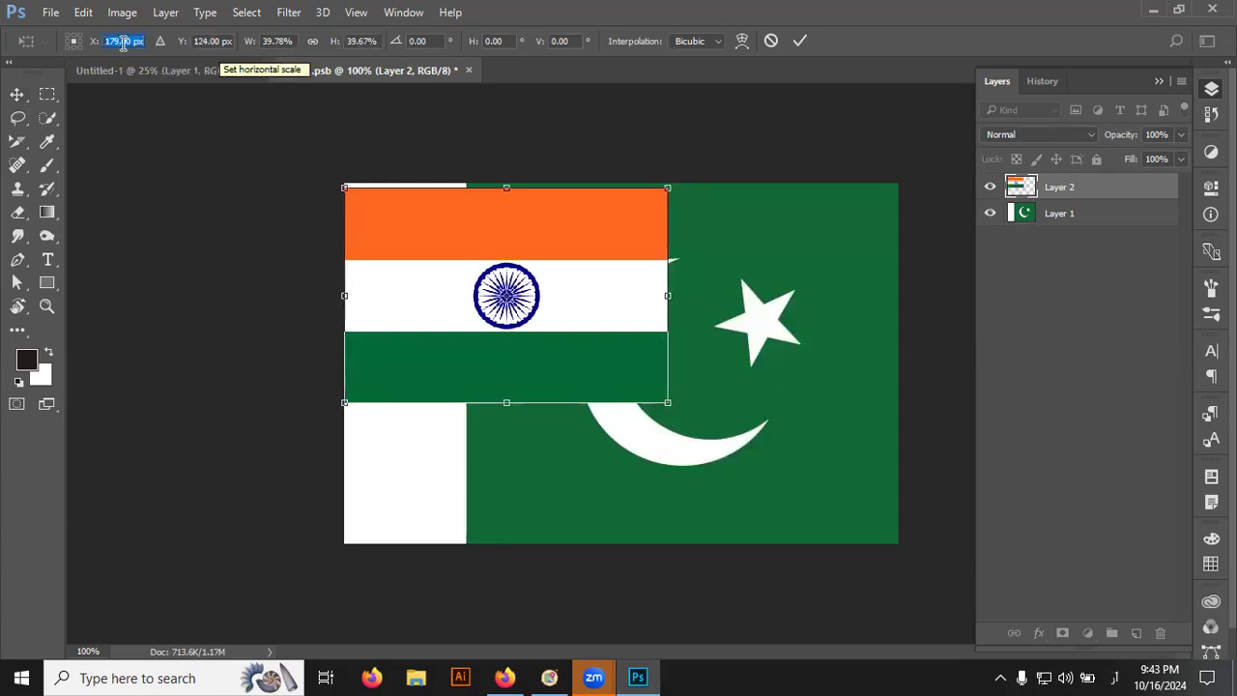
key("Tab")
type("117")
key("Return")
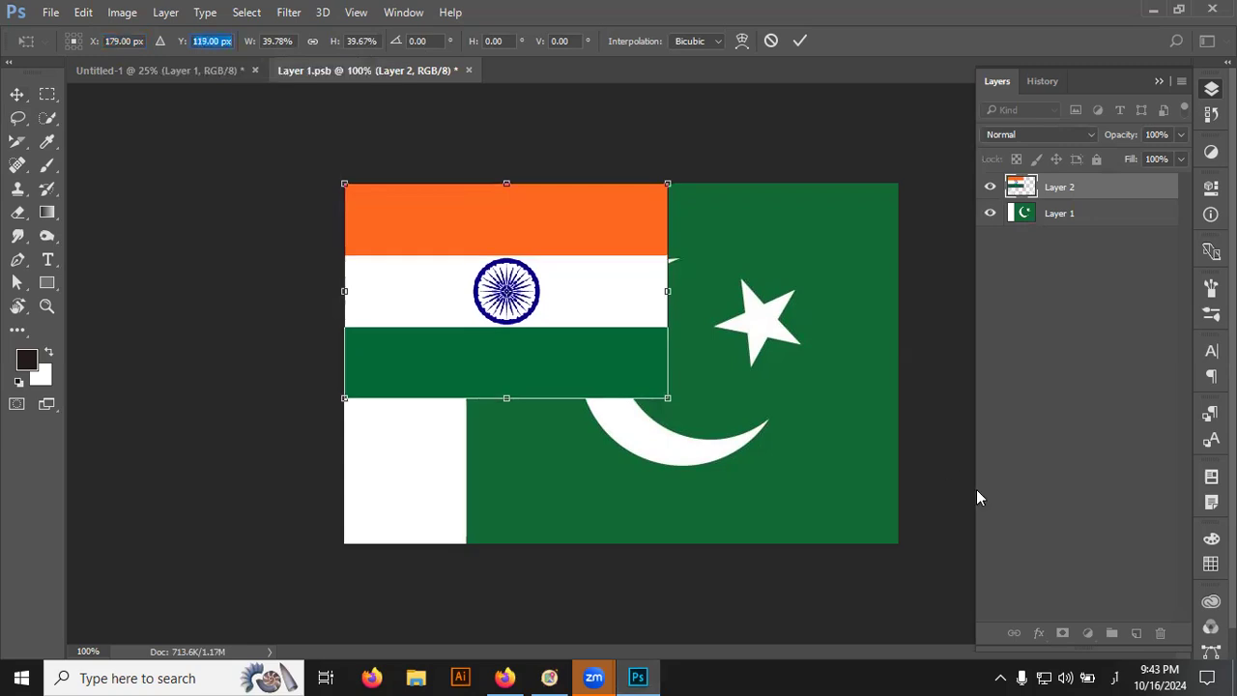
- Enlarge the India flag to cover the Pakistan flag, commit it, then hide its layer
mouse_move(668, 397)
left_mouse_down()
mouse_move(865, 514)
mouse_move(908, 510)
left_mouse_up()
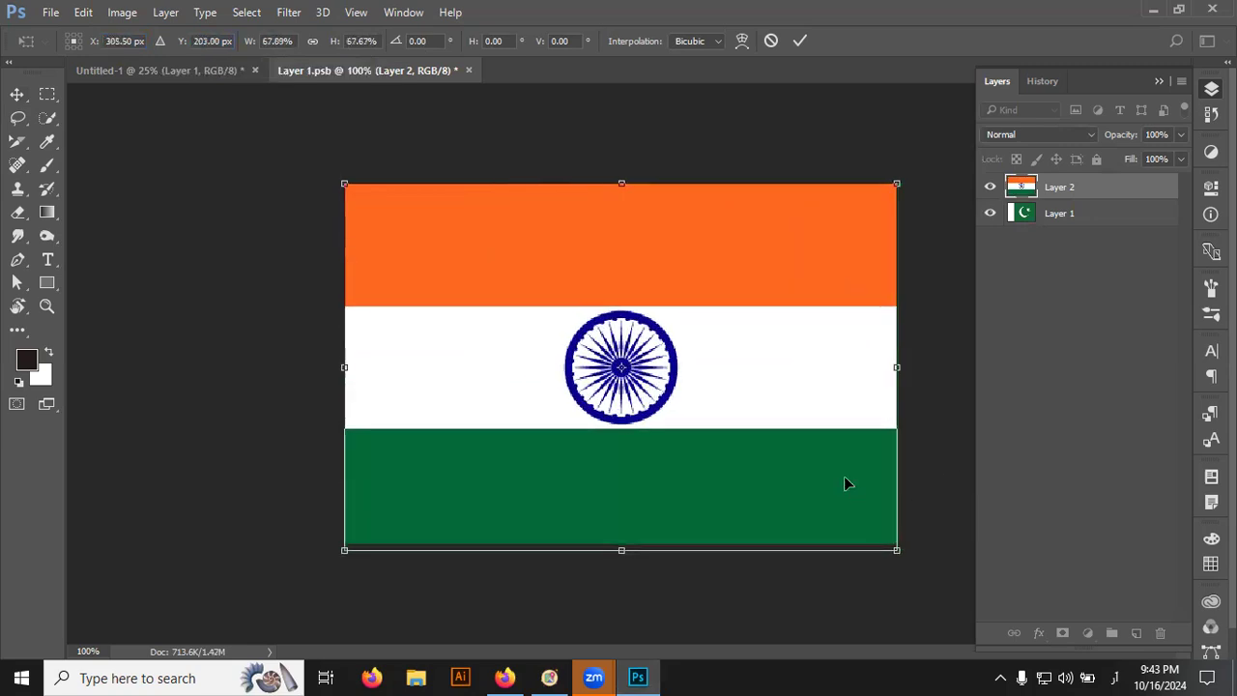
left_click_drag(846, 483, 844, 475)
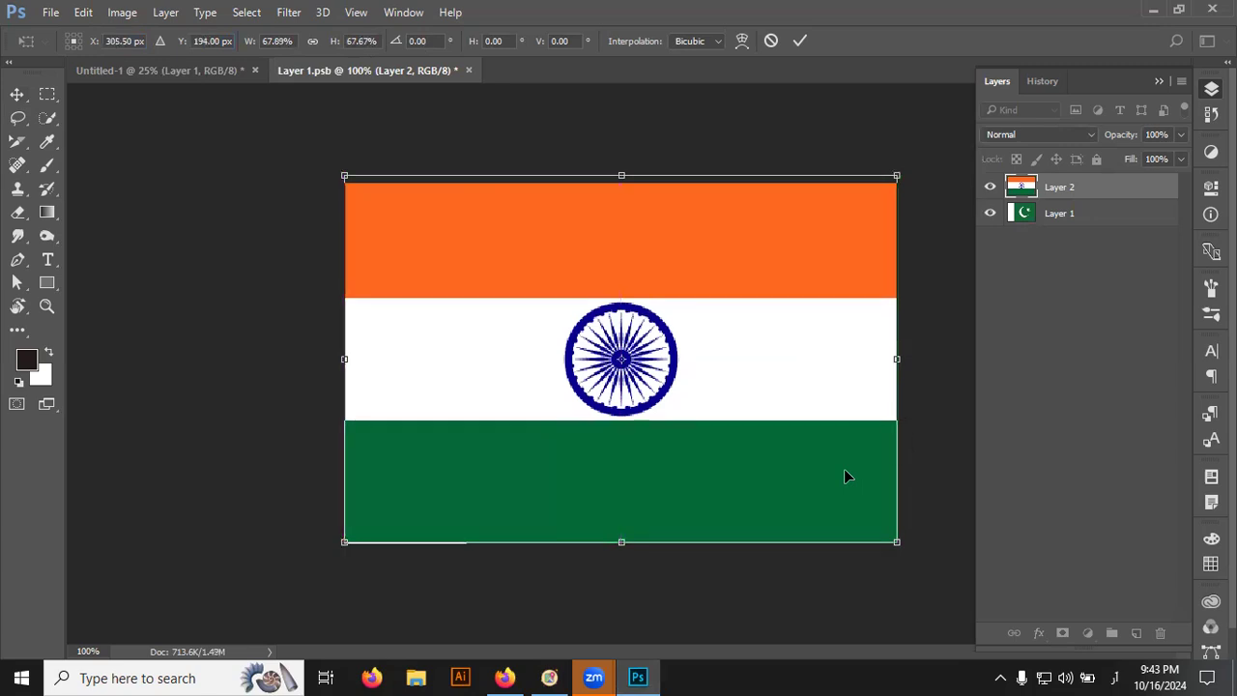
key("Return")
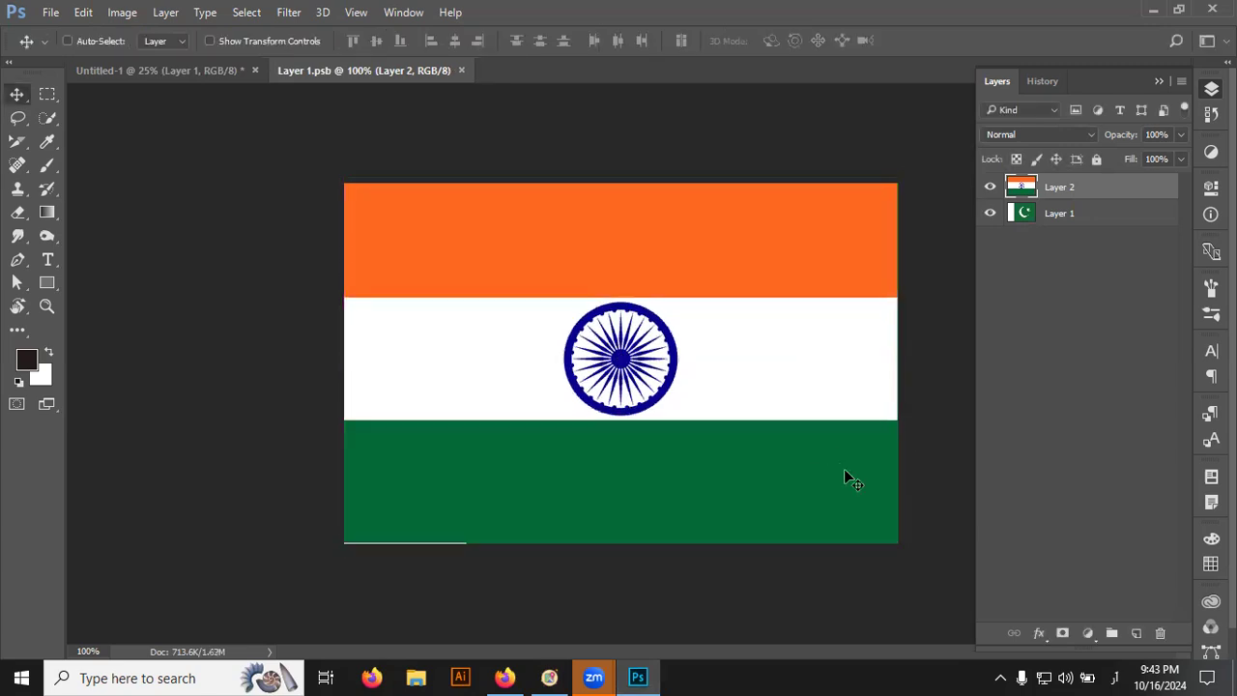
key("ctrl+Tab")
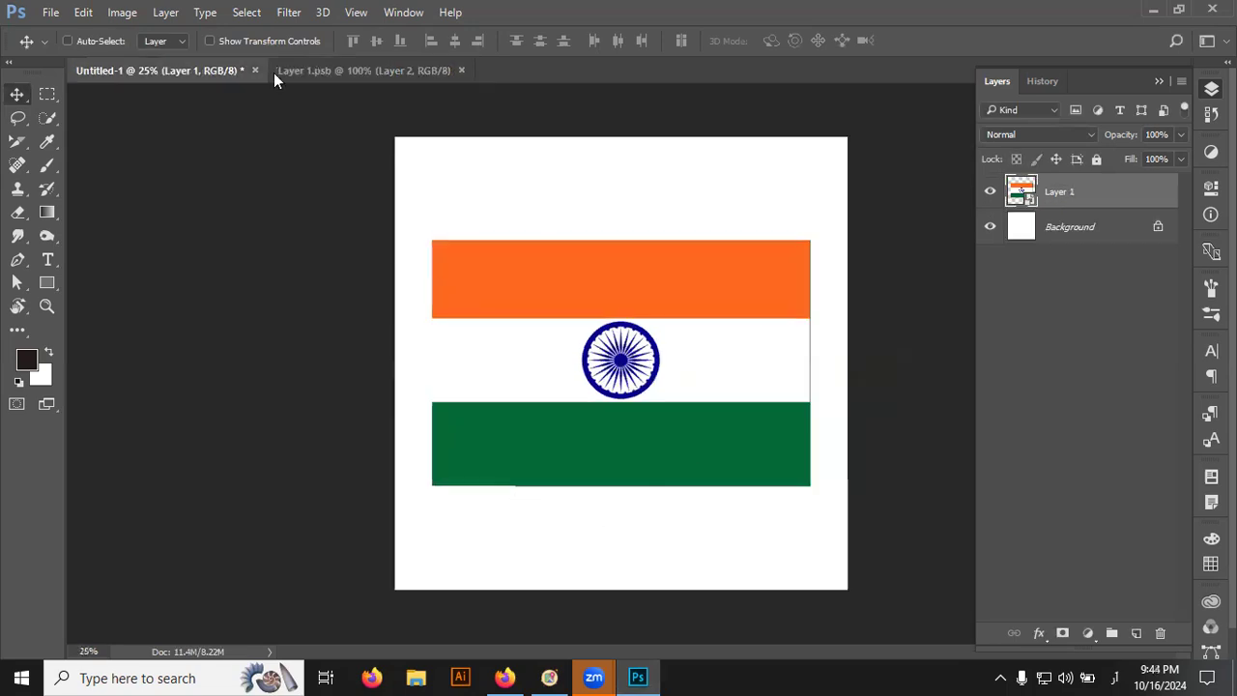
left_click(308, 80)
left_click(990, 186)
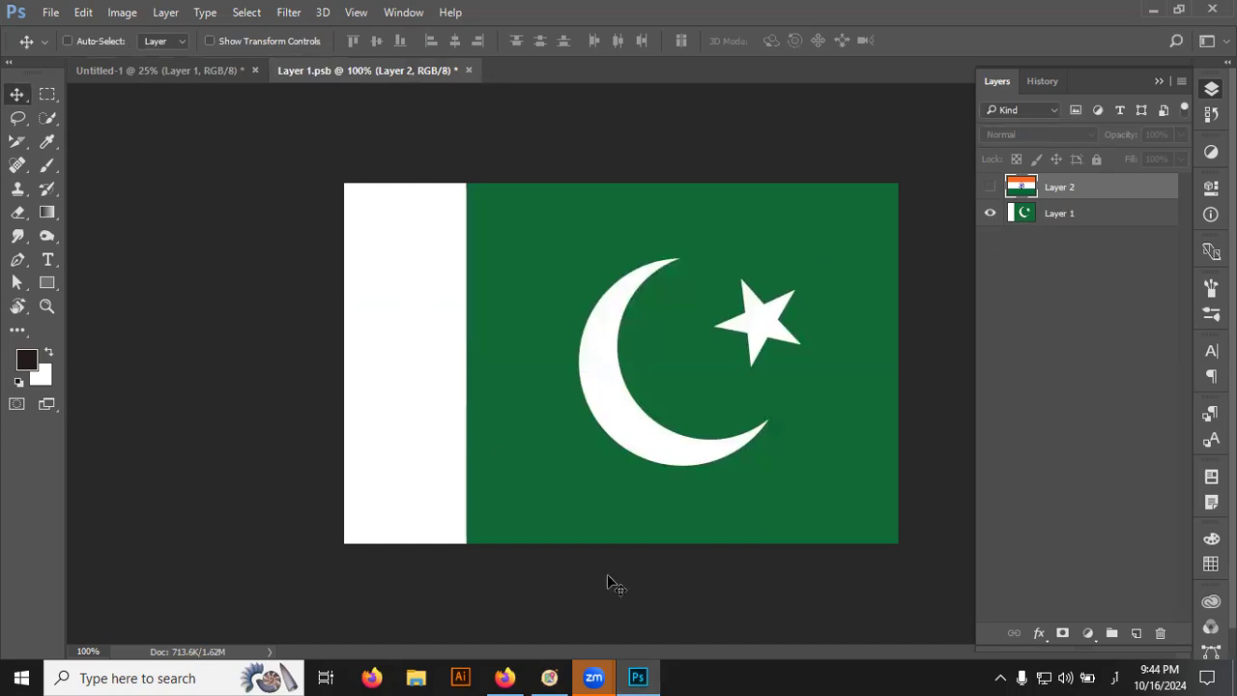
- Copy the US flag image from the Google Images preview in Firefox
left_click(505, 677)
scroll(519, 525, "down", 3)
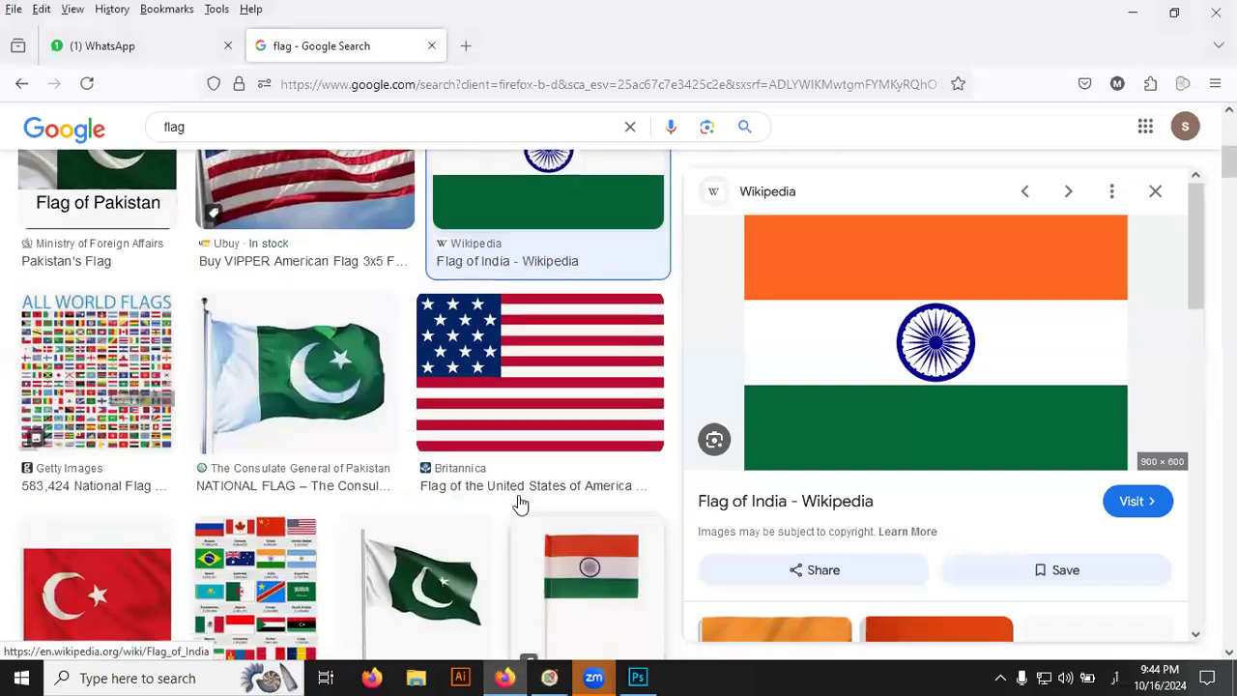
left_click(519, 493)
right_click(891, 382)
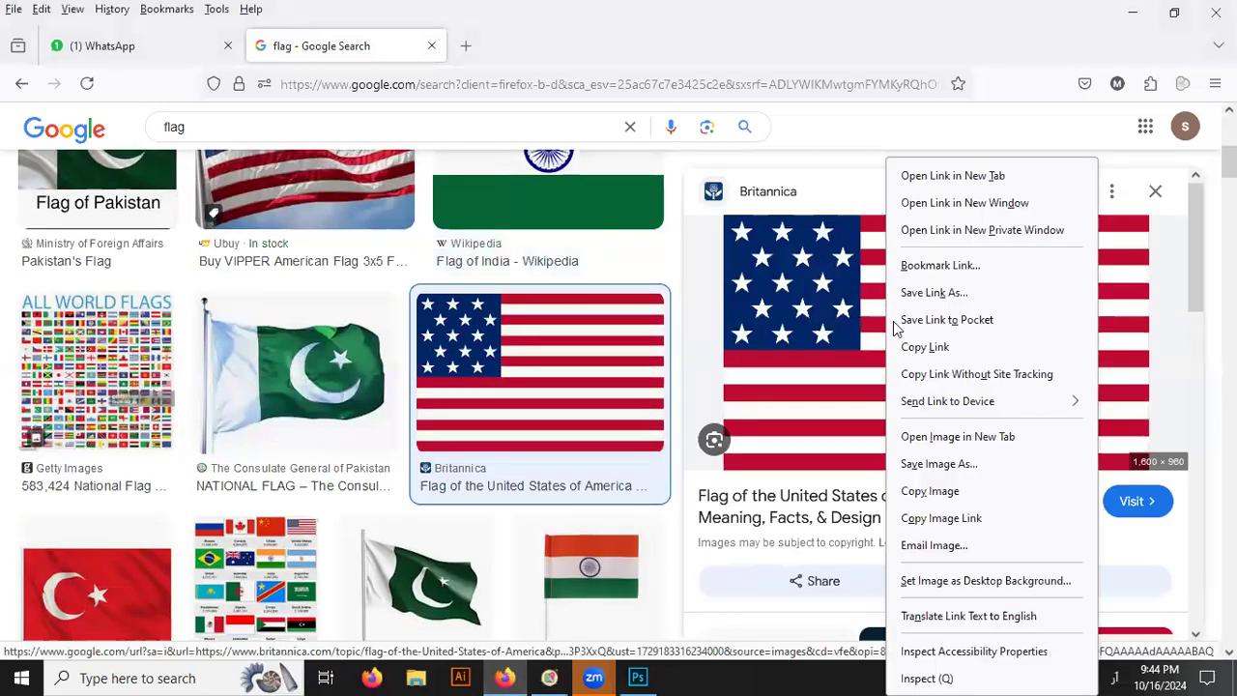
left_click(930, 495)
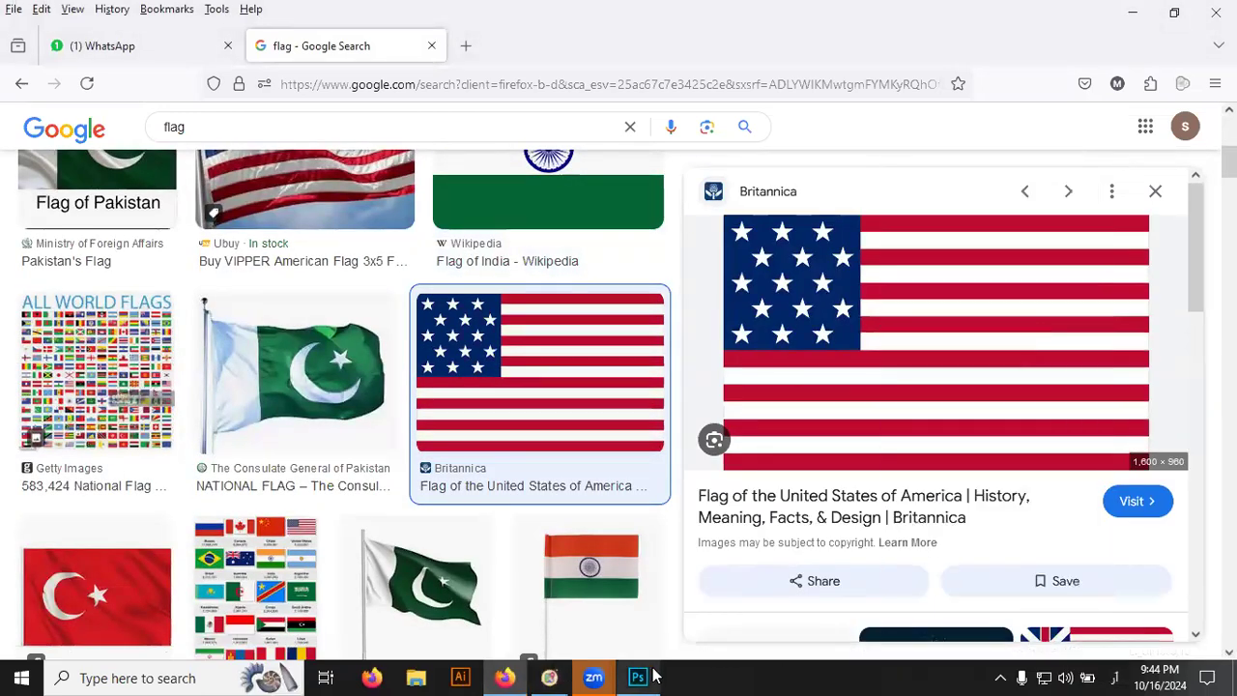
left_click(638, 678)
- Paste the US flag as Layer 3 and resize it to fill the entire canvas
key("ctrl+v")
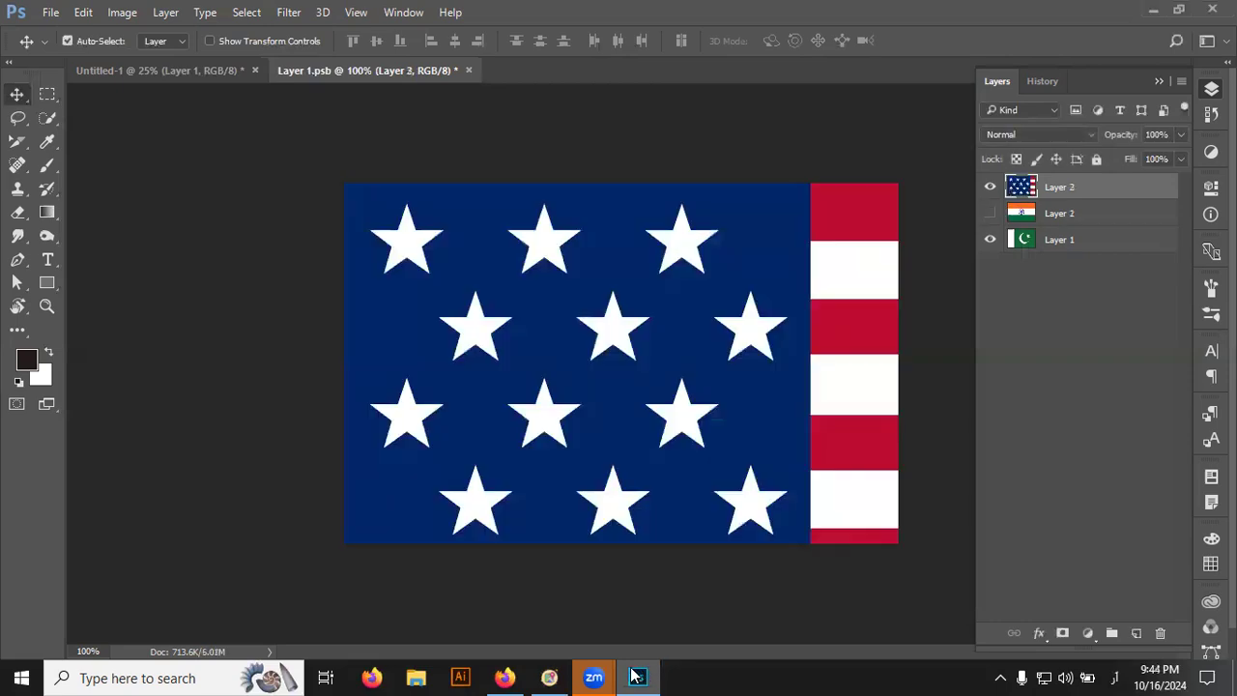
key("ctrl+t")
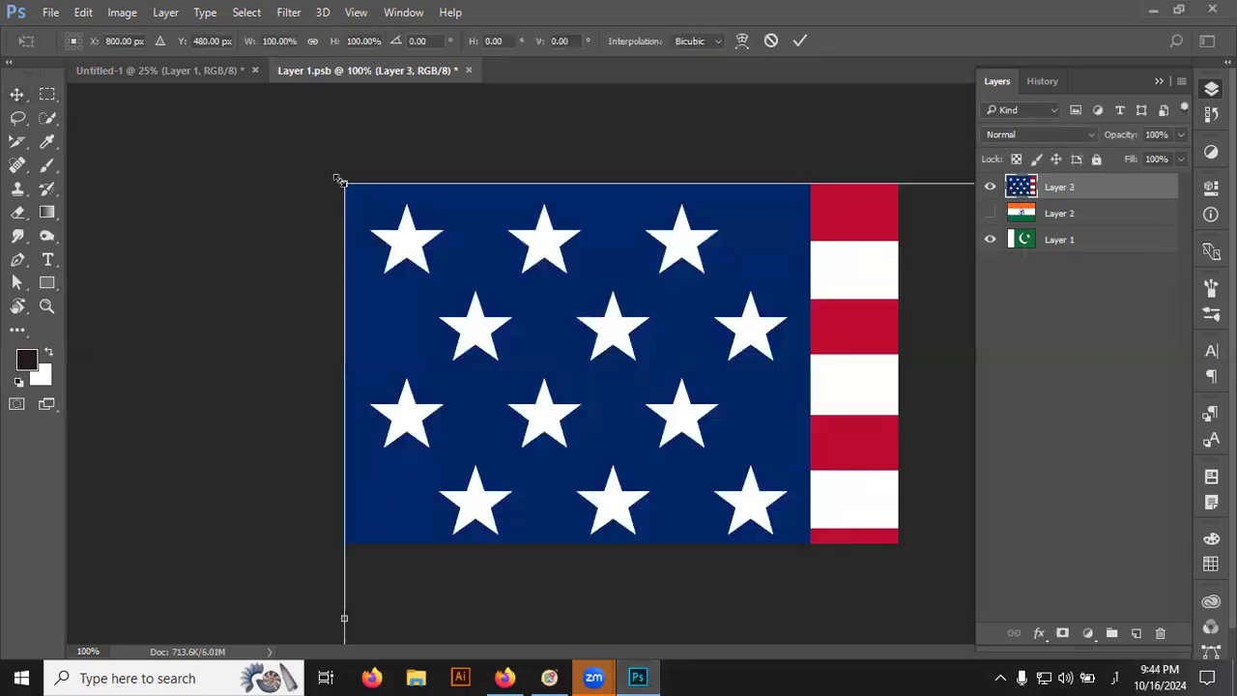
left_click_drag(340, 182, 427, 233)
left_click_drag(517, 359, 681, 384)
left_click_drag(749, 507, 406, 305)
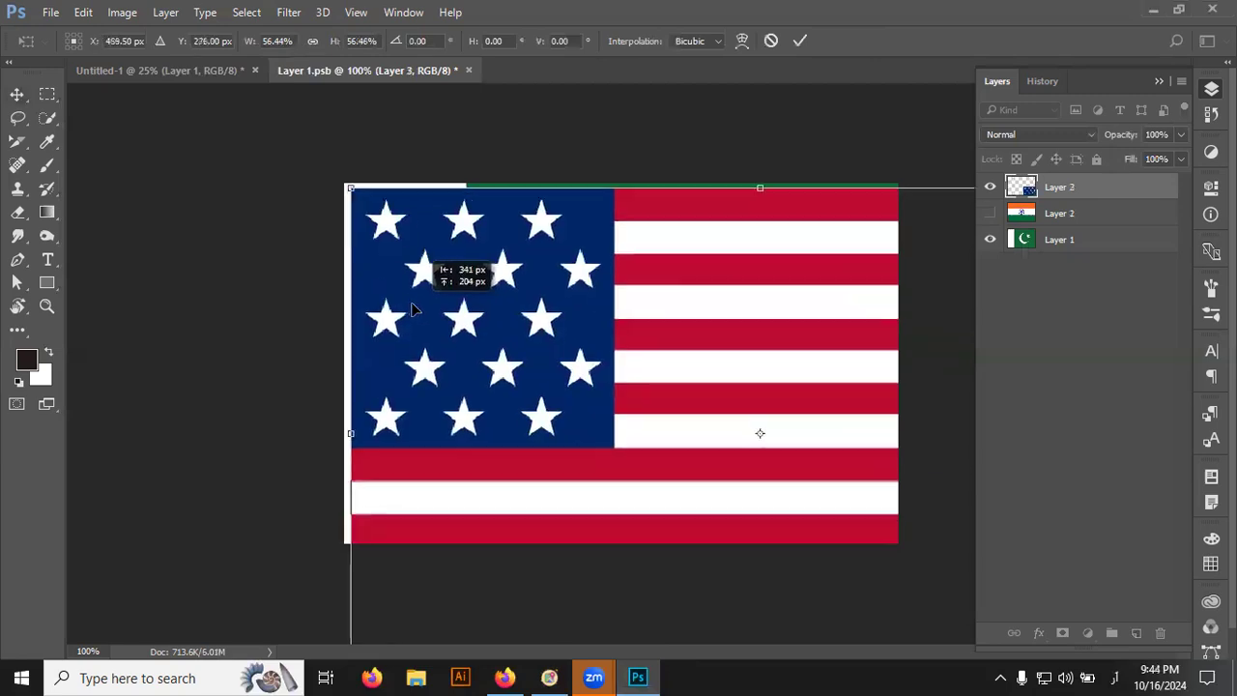
left_click_drag(341, 184, 478, 285)
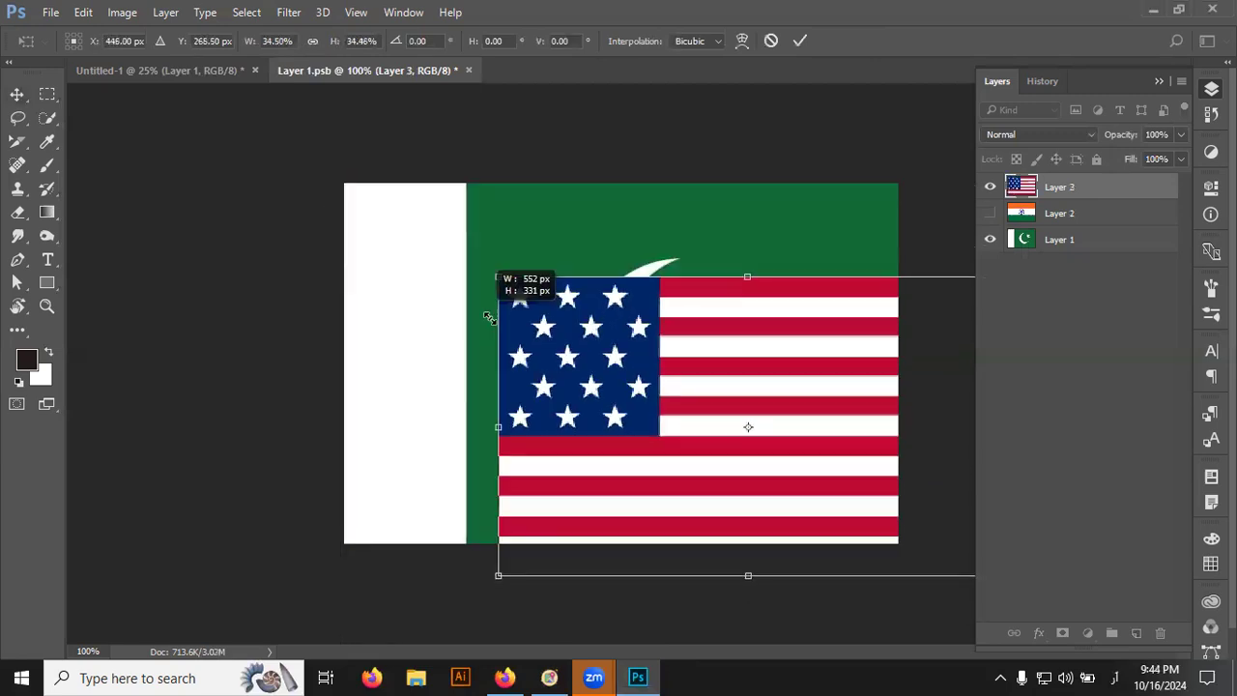
left_click_drag(571, 341, 402, 239)
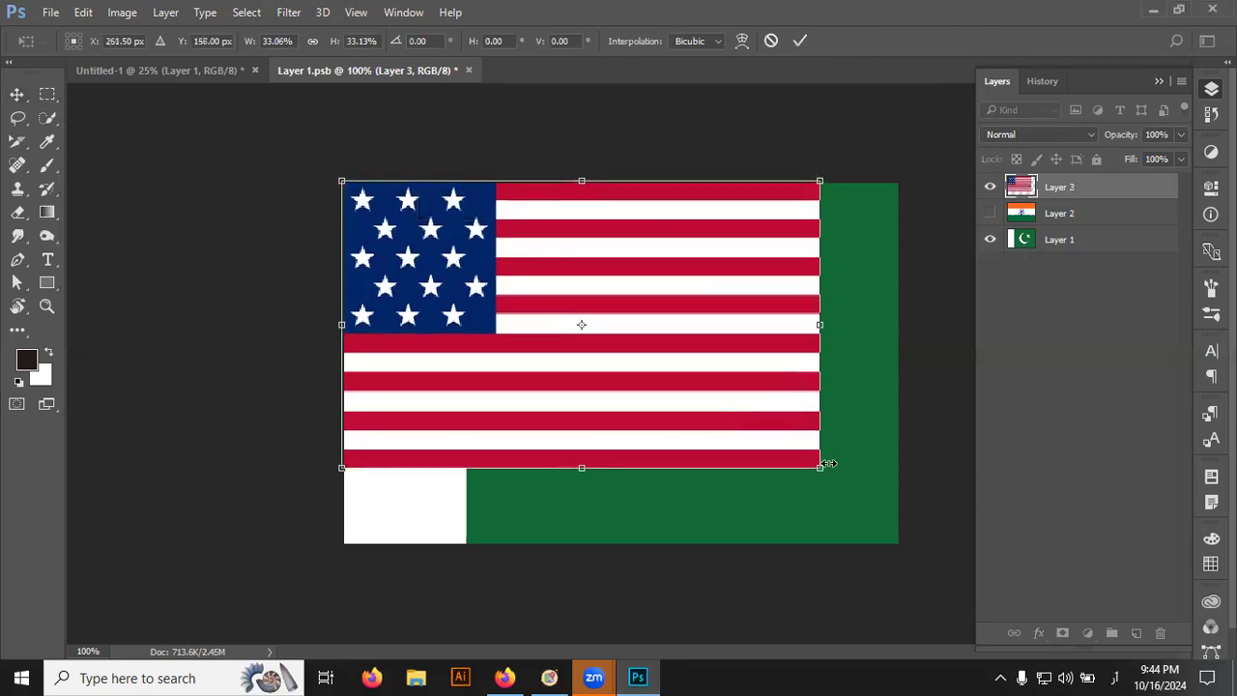
left_click_drag(819, 462, 915, 532)
key("ctrl+z")
left_click_drag(820, 470, 925, 570)
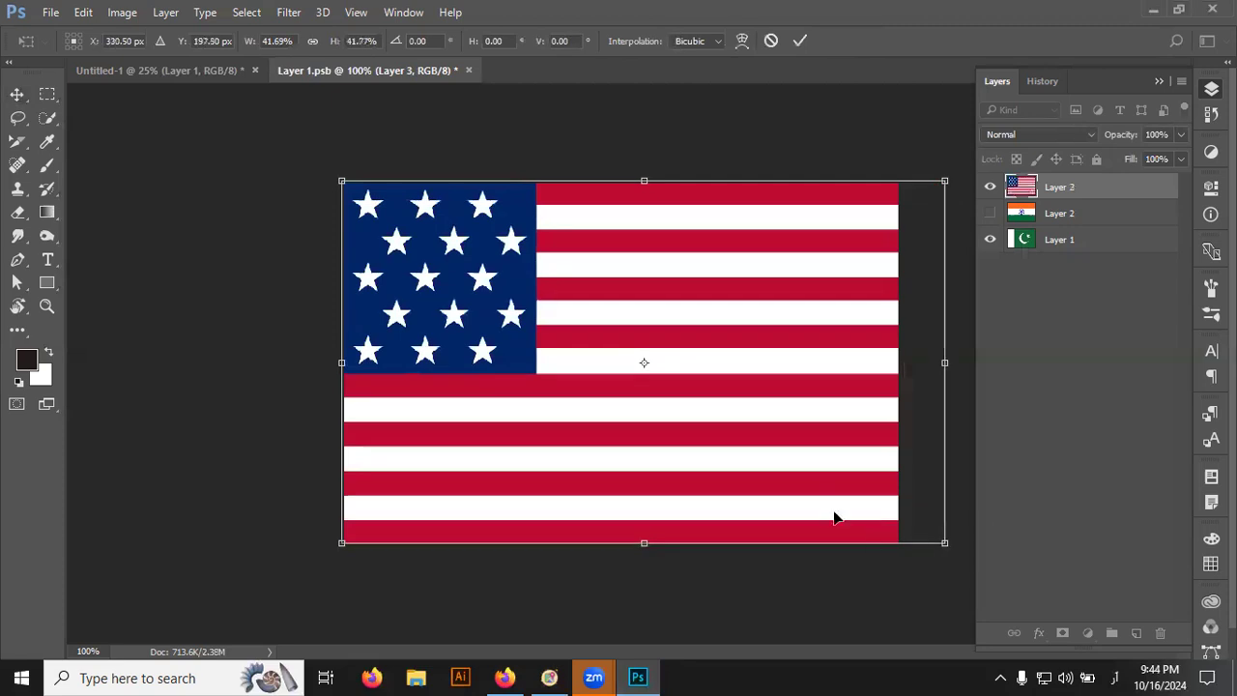
key("Return")
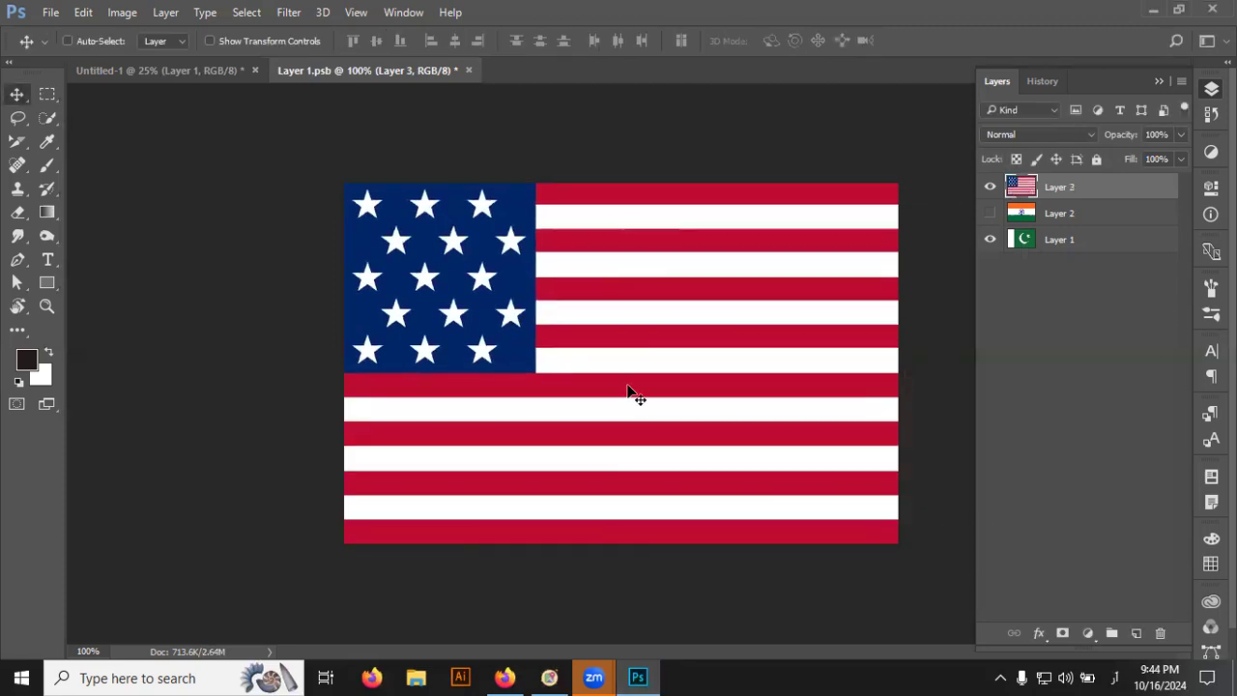
- Hide the US flag layer, then unlock and delete Untitled-1's white Background layer
left_click(989, 187)
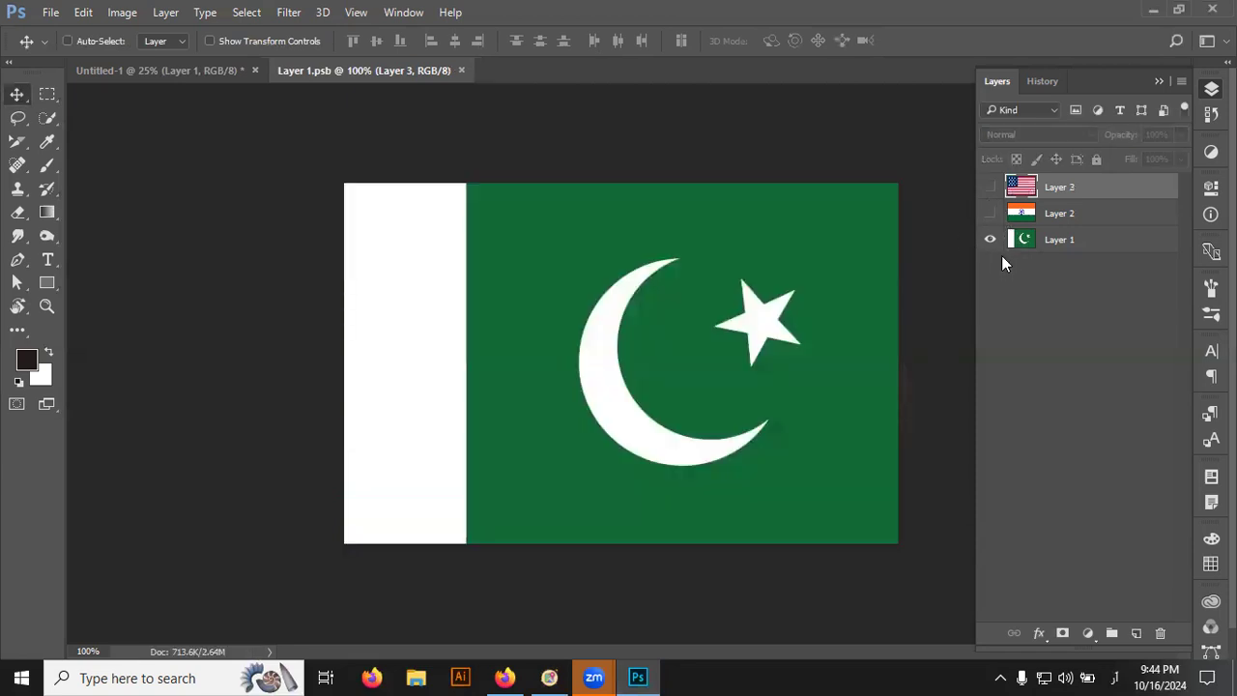
left_click(151, 66)
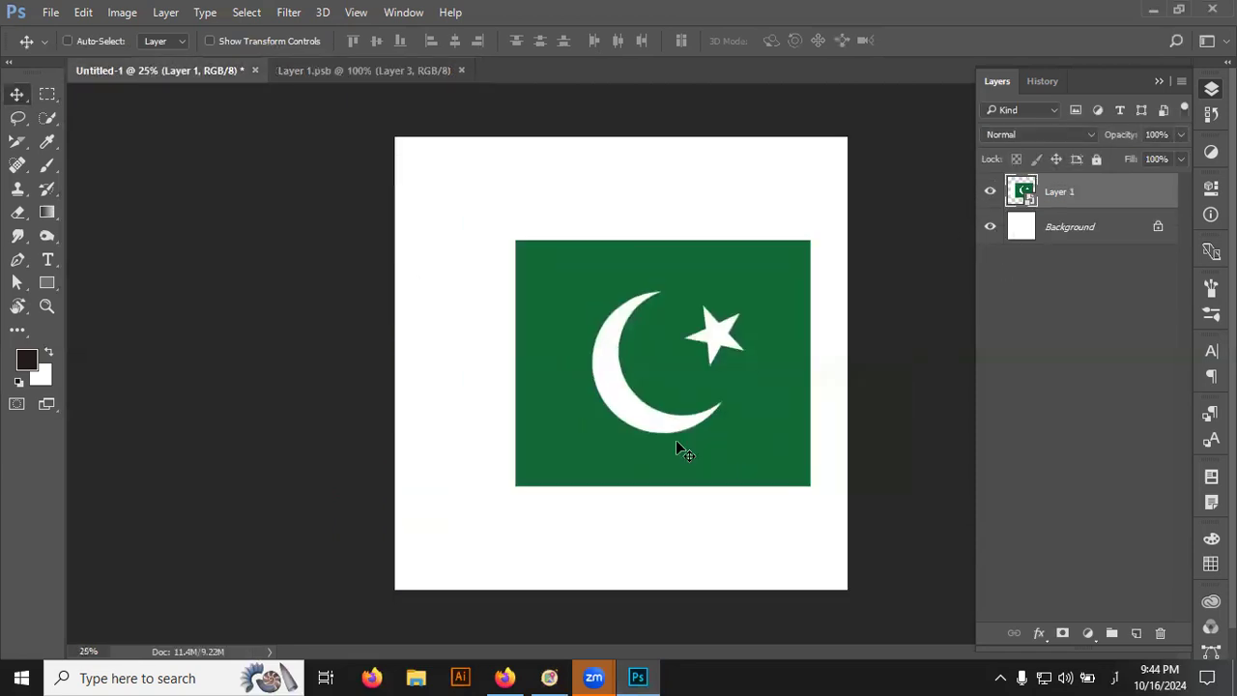
left_click(1158, 226)
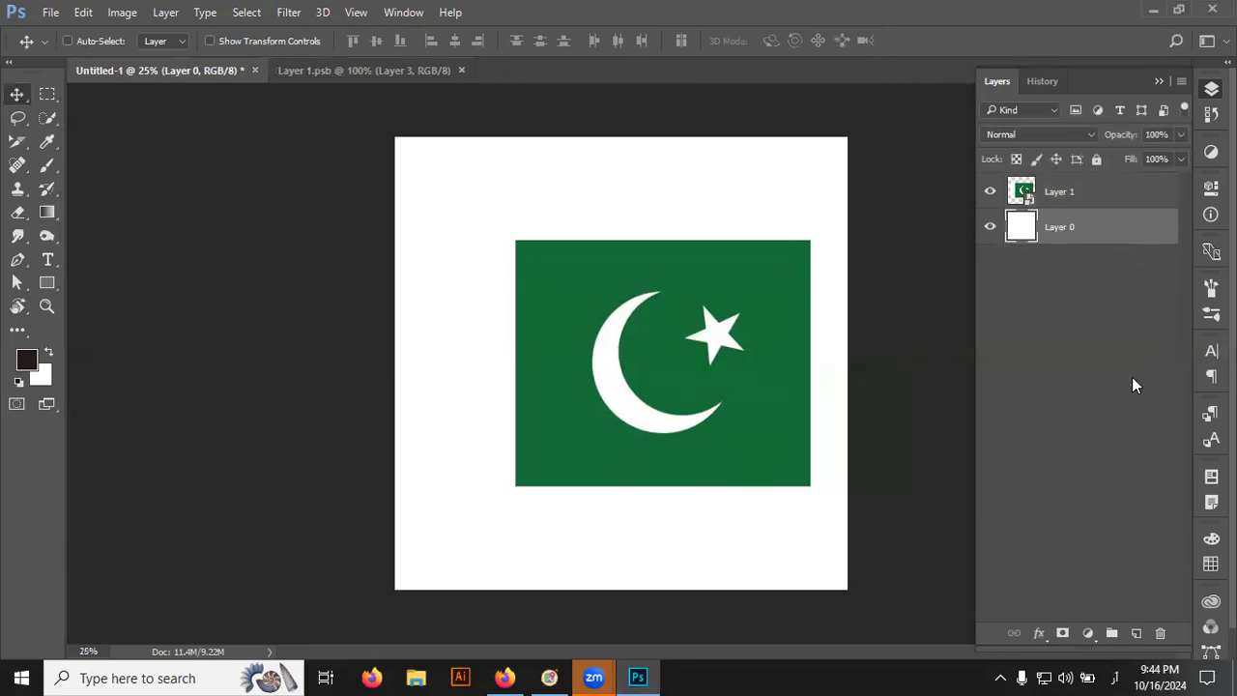
left_click(1160, 633)
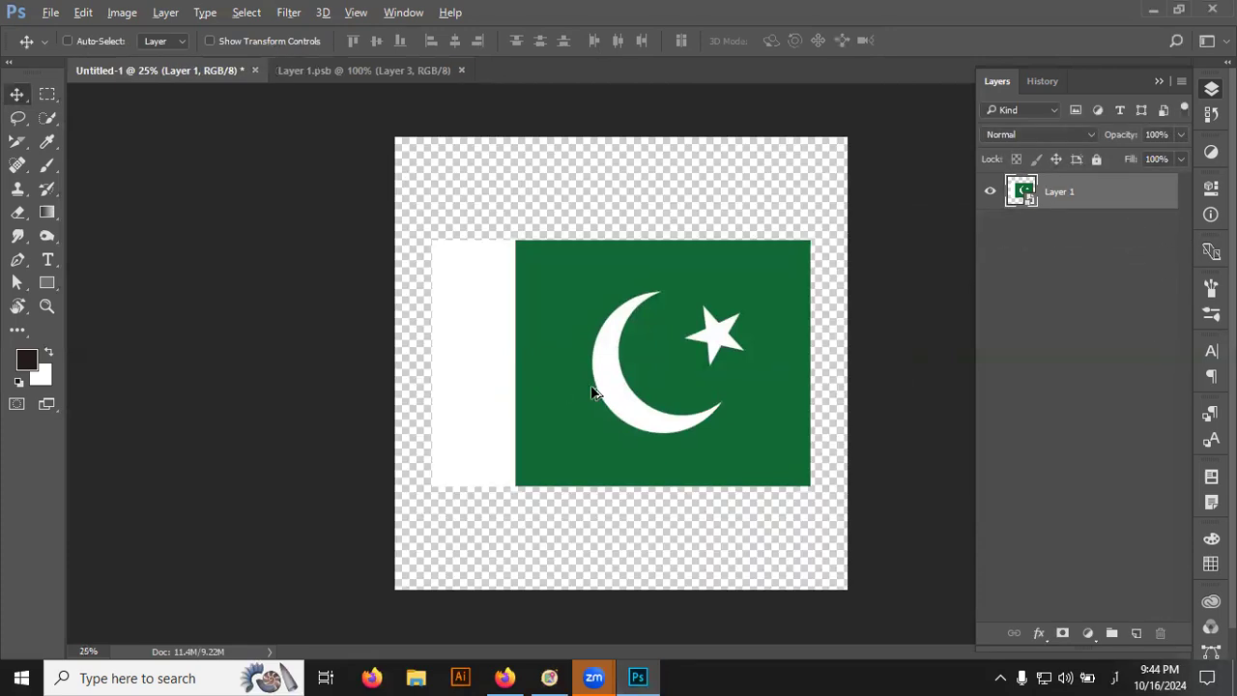
scroll(591, 388, "up", 3)
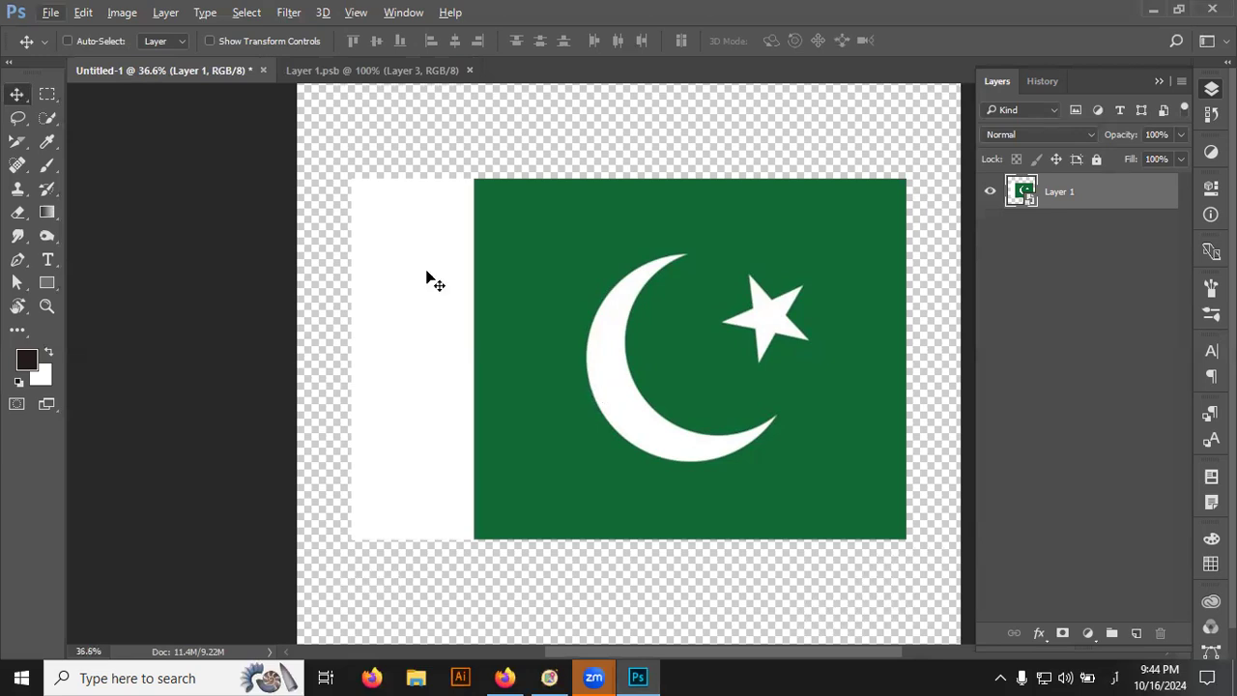
- Apply Edit > Transform > Warp to the Pakistan flag smart object
left_click(83, 14)
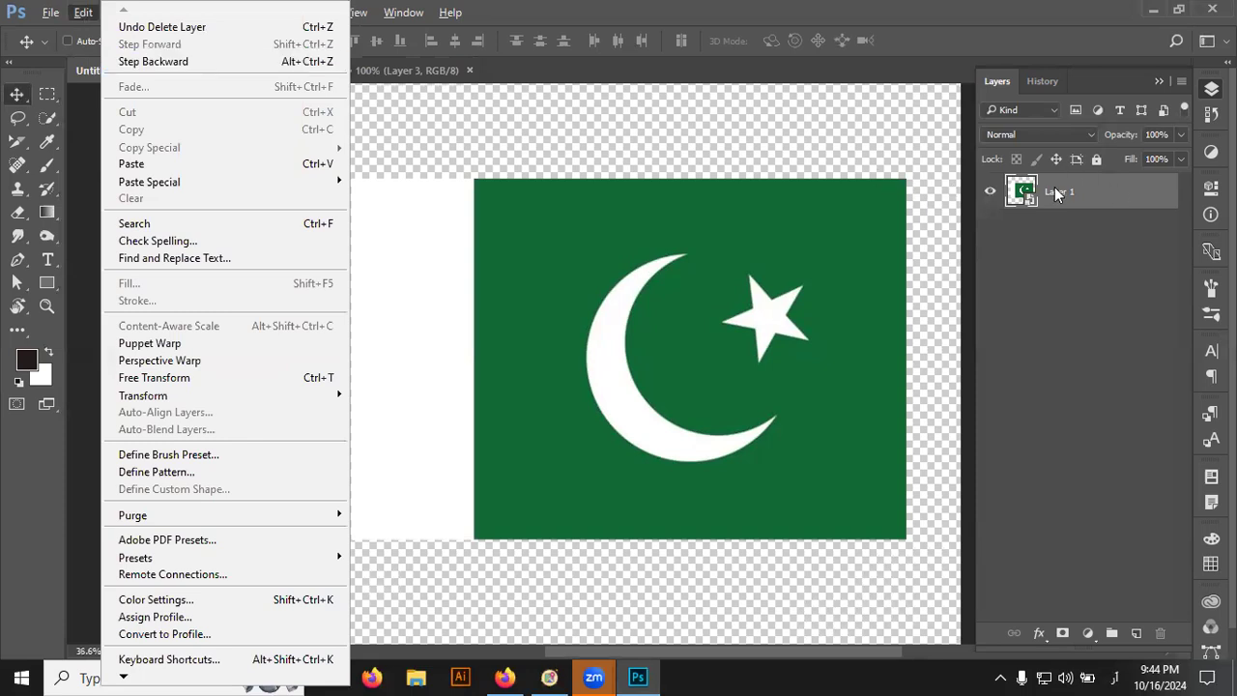
mouse_move(175, 395)
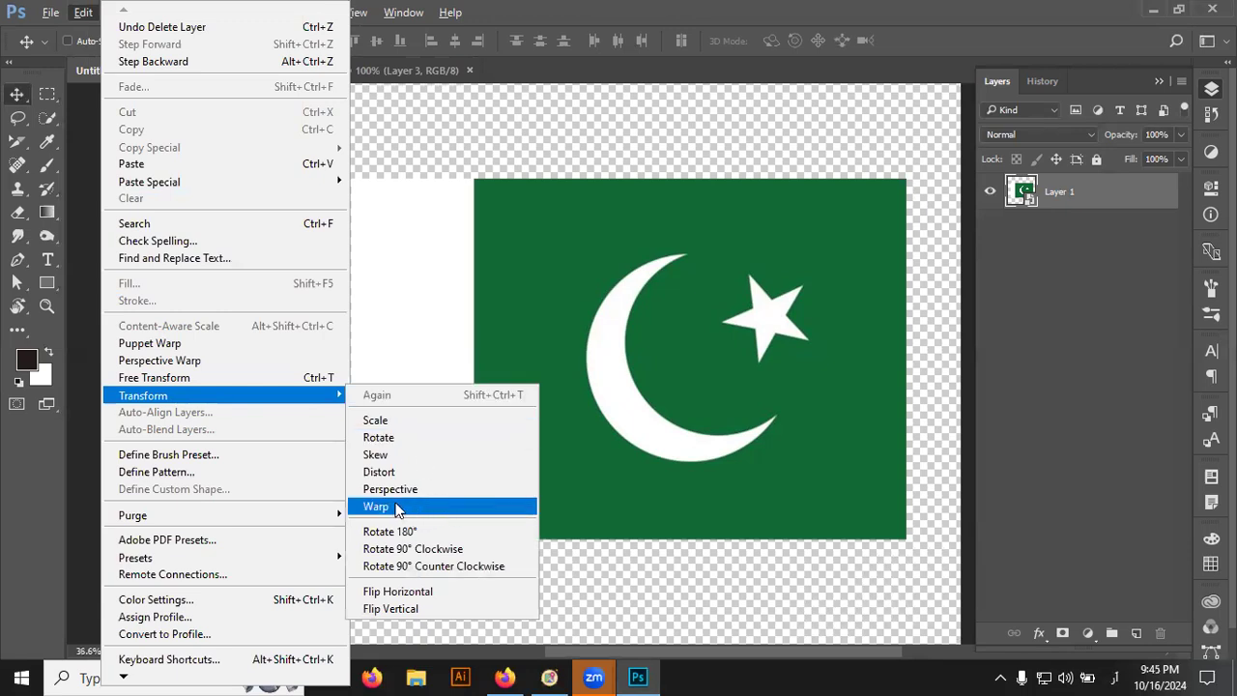
left_click(396, 510)
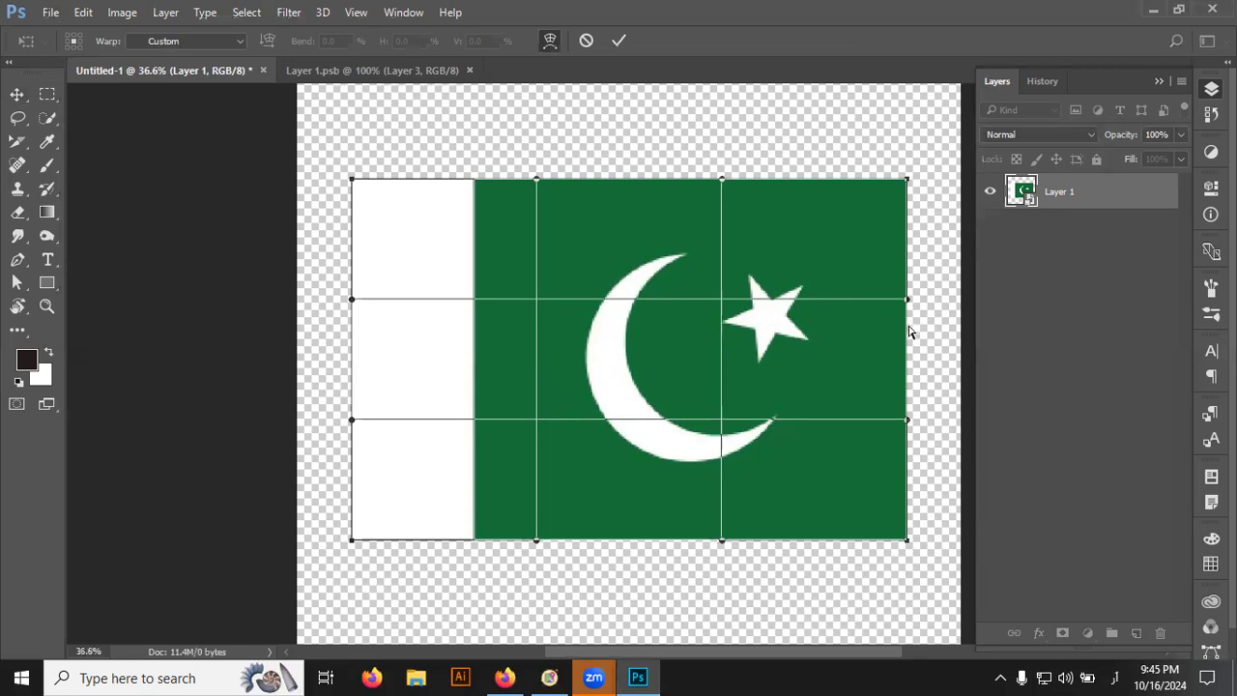
- Bend the Pakistan flag's top, bottom and corners into a billowing wave and commit the warp
mouse_move(906, 331)
left_mouse_down()
mouse_move(909, 430)
mouse_move(908, 296)
left_mouse_up()
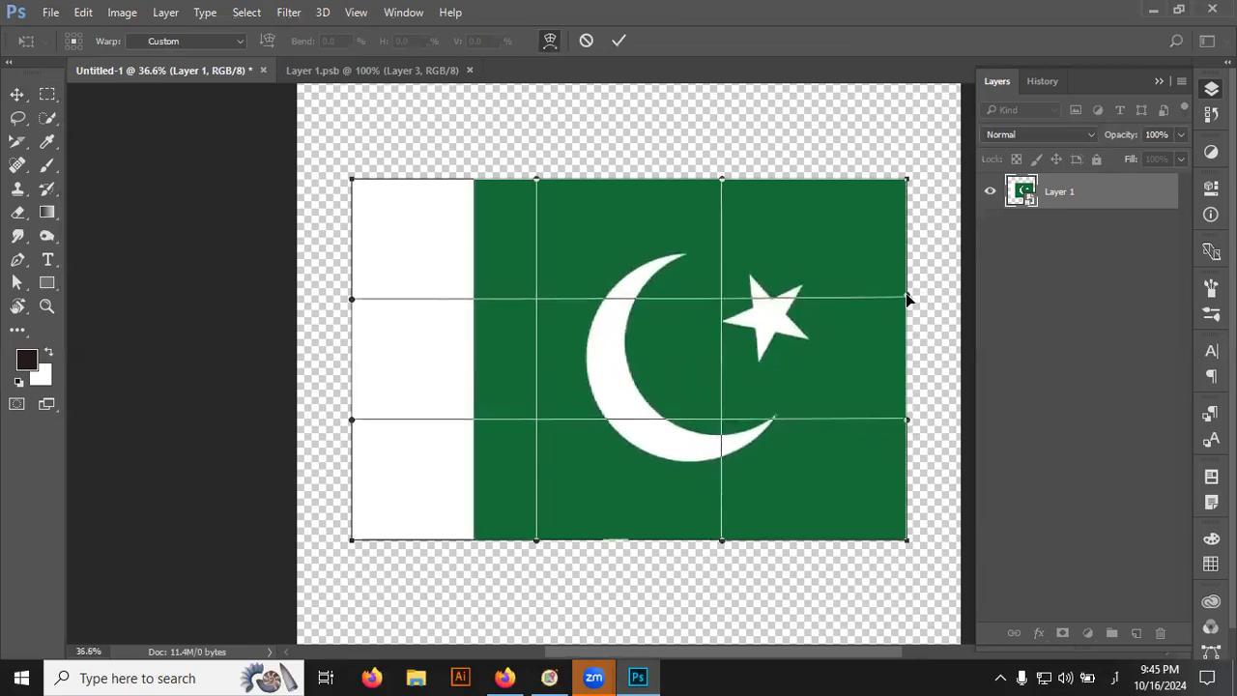
left_click_drag(717, 183, 710, 87)
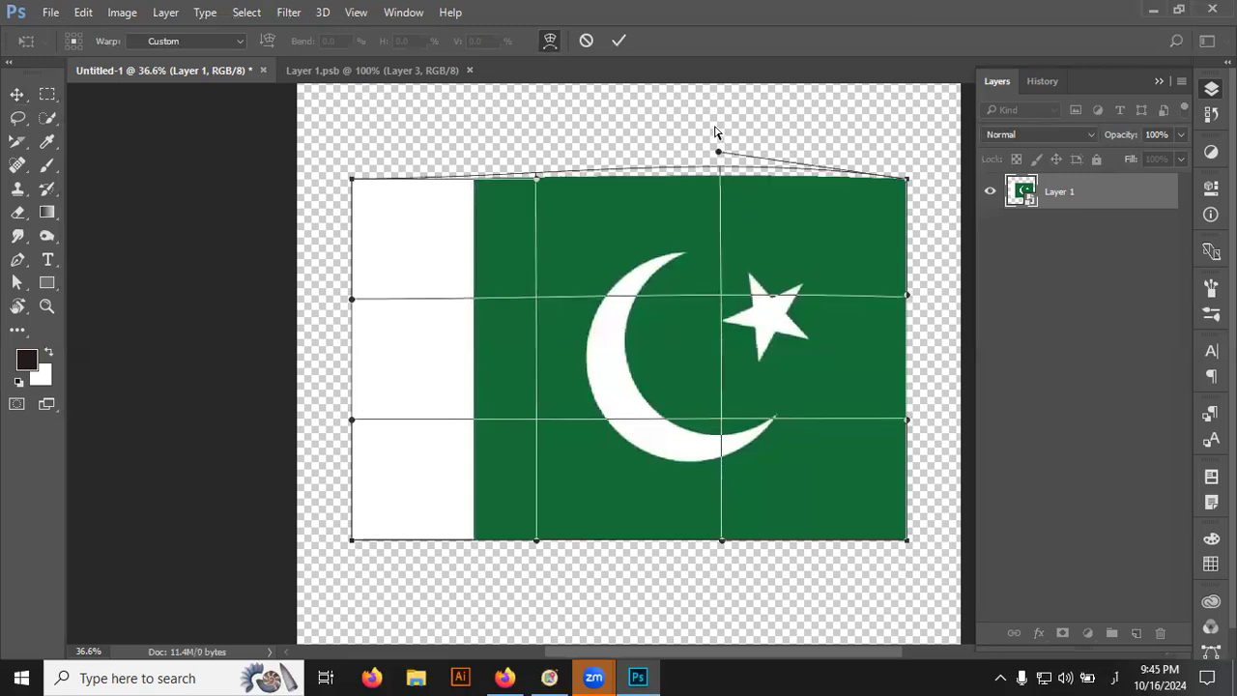
left_click_drag(535, 184, 535, 297)
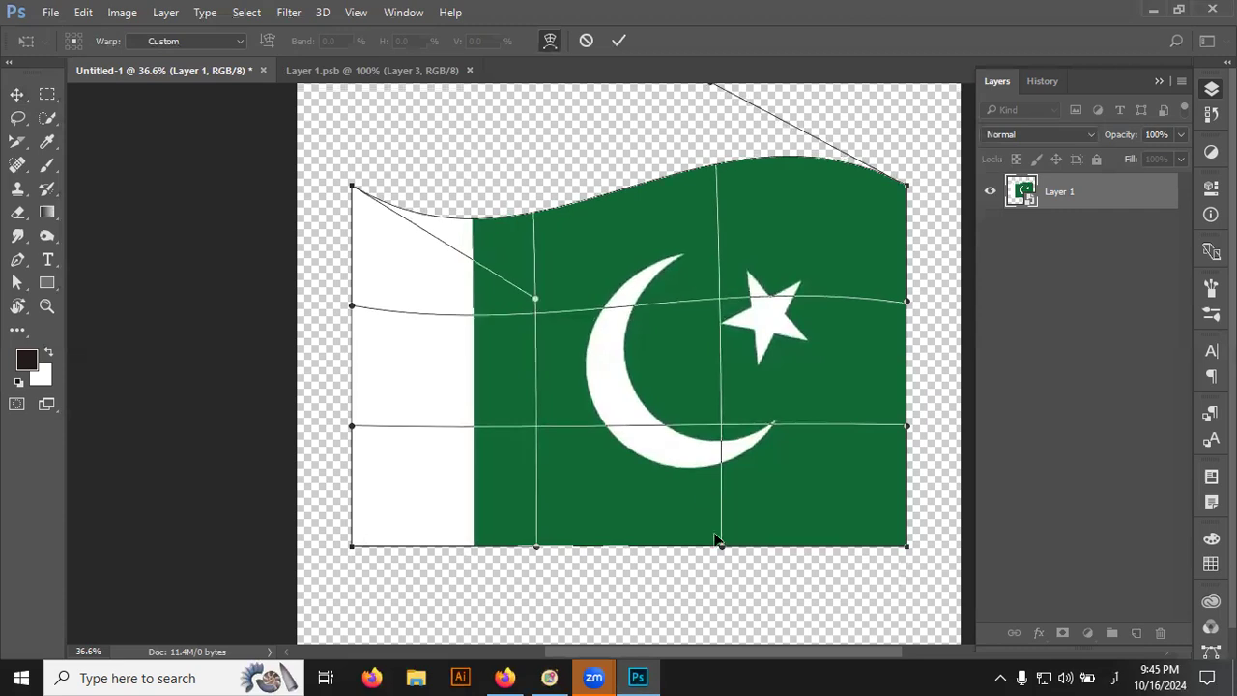
left_click_drag(723, 550, 731, 401)
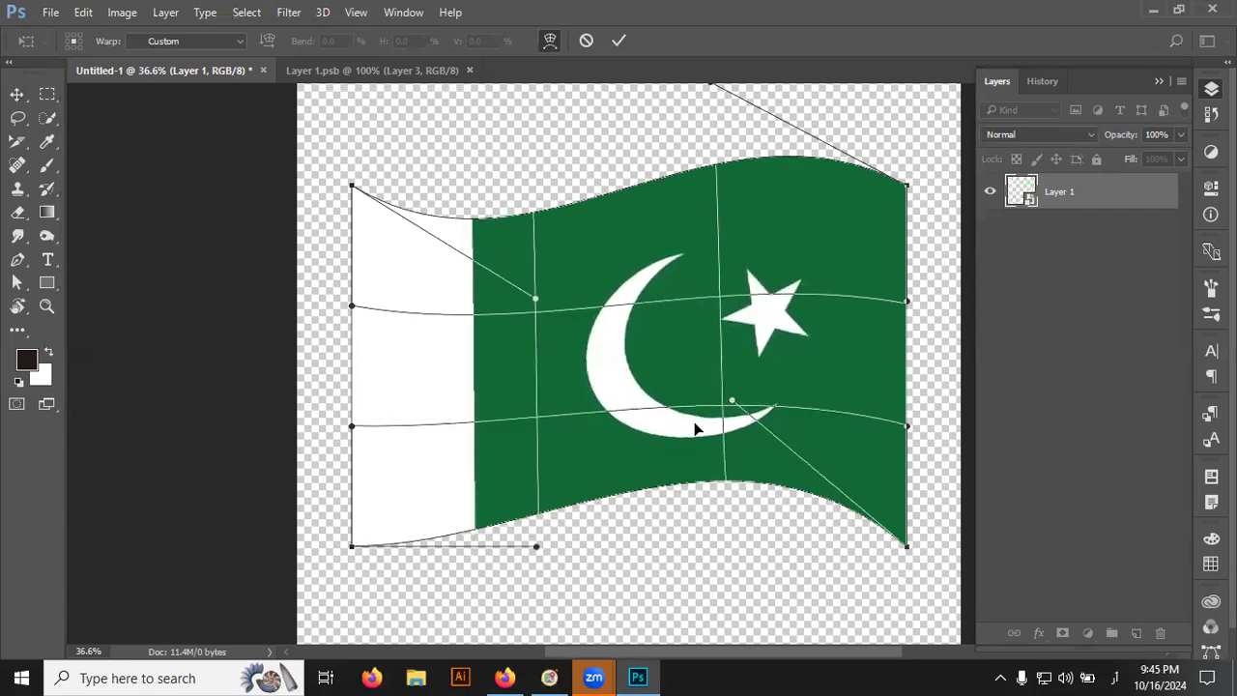
mouse_move(474, 529)
left_mouse_down()
mouse_move(473, 599)
mouse_move(471, 582)
left_mouse_up()
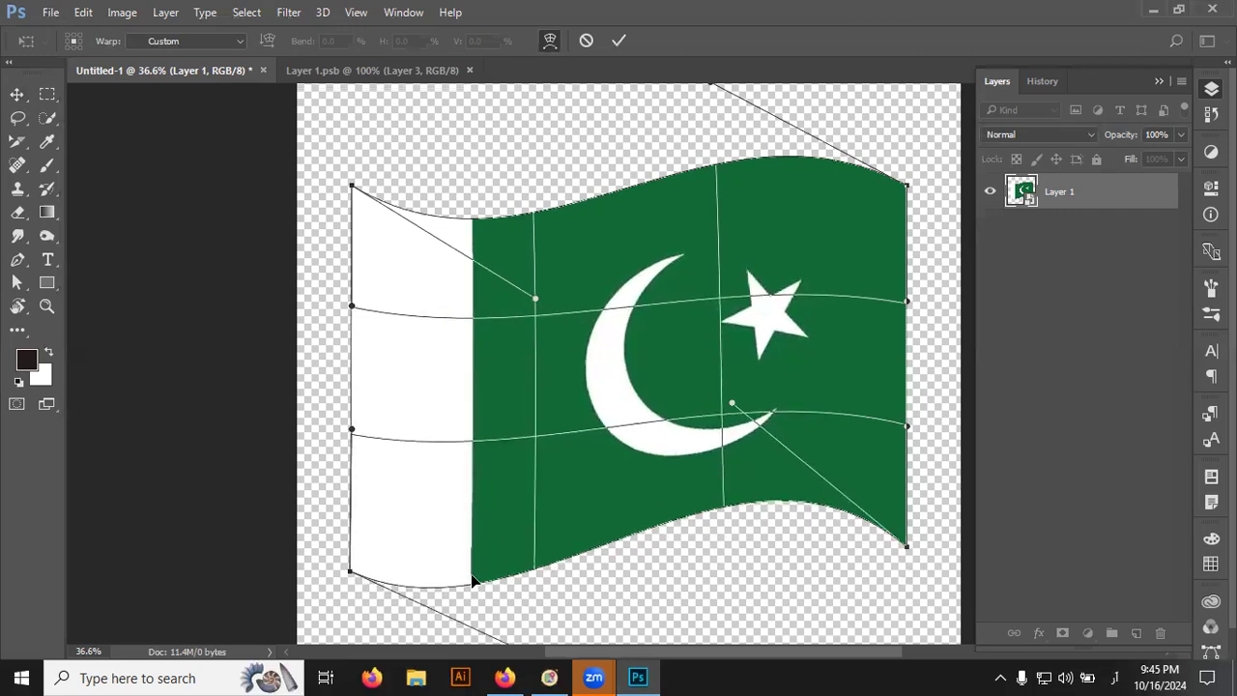
key("Return")
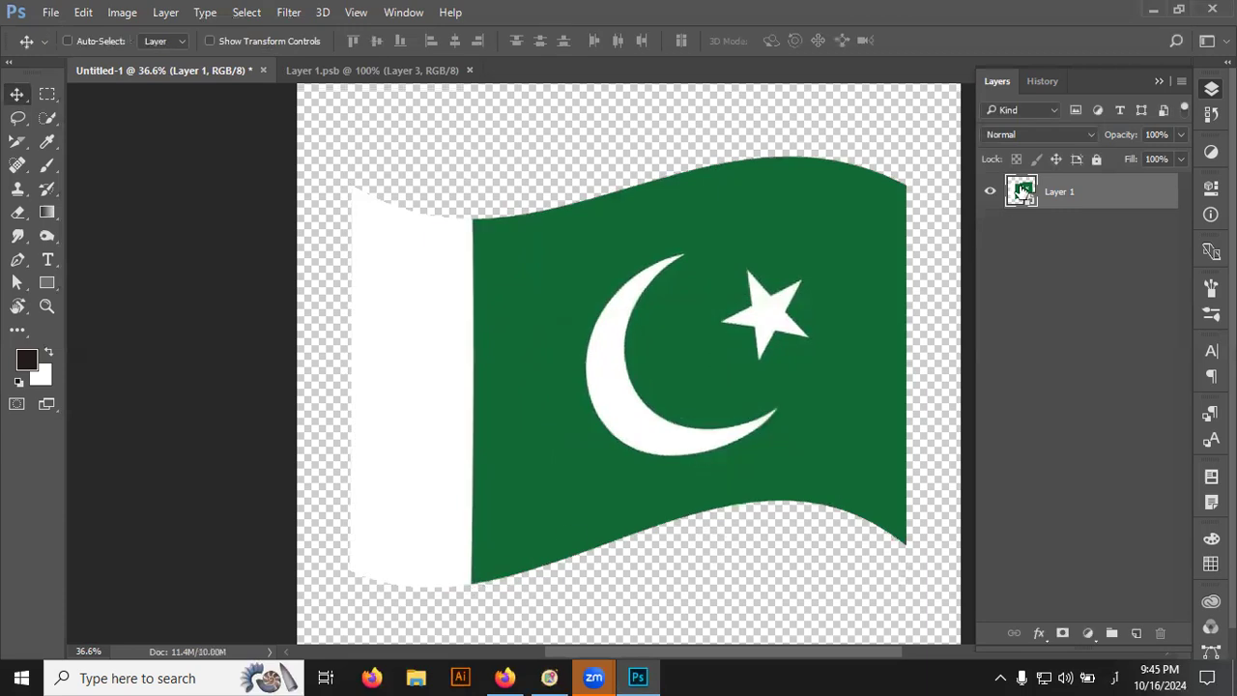
- In the smart object contents, show the India flag layer, fit it to the canvas, and save
double_click(1024, 191)
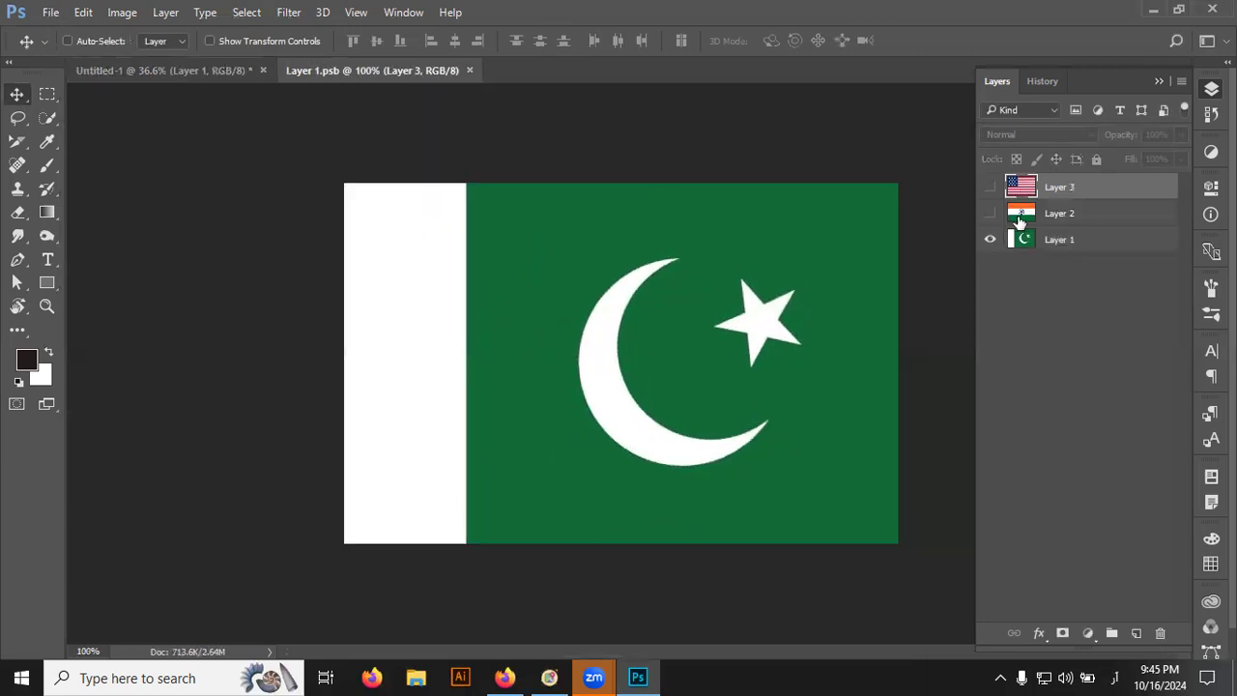
left_click(990, 213)
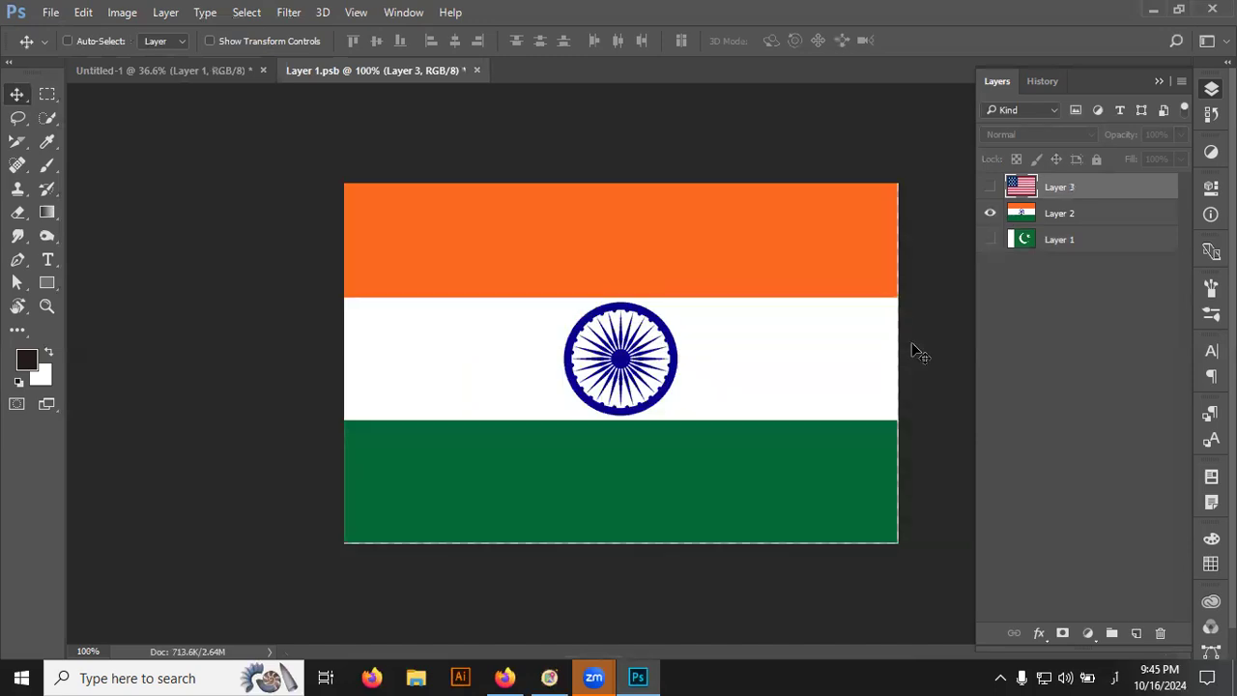
left_click_drag(904, 360, 894, 548)
left_click(1063, 215)
key("ctrl+t")
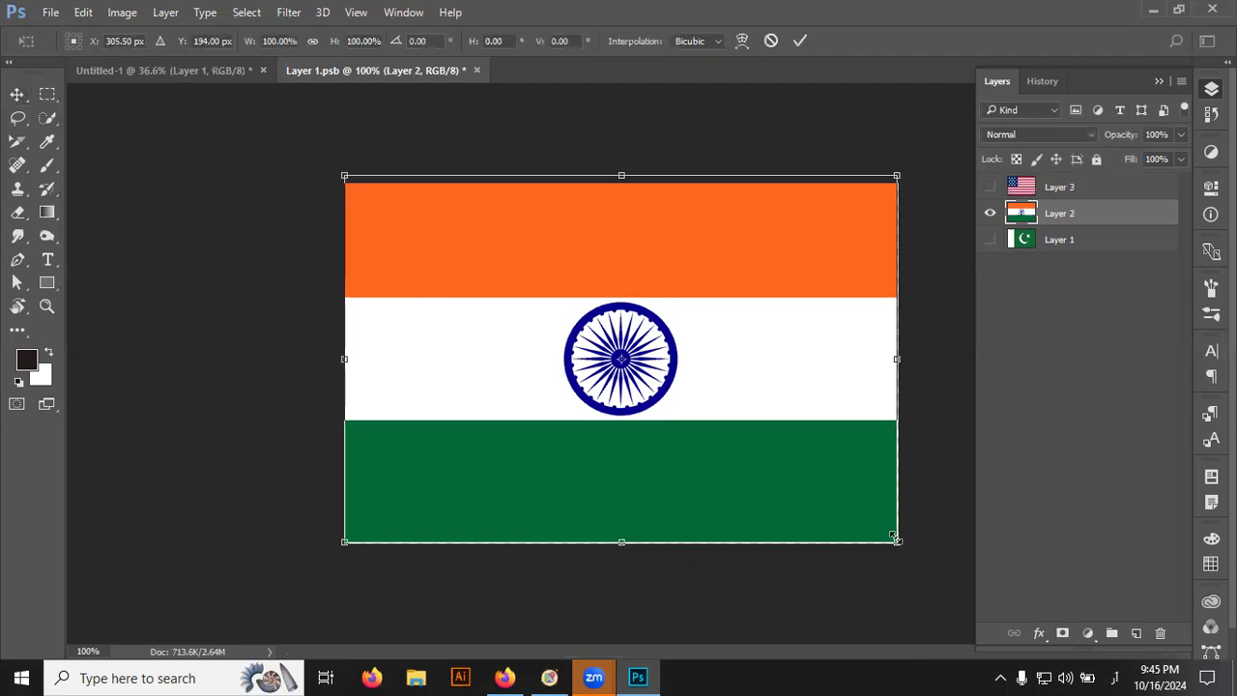
left_click_drag(896, 539, 899, 541)
key("Return")
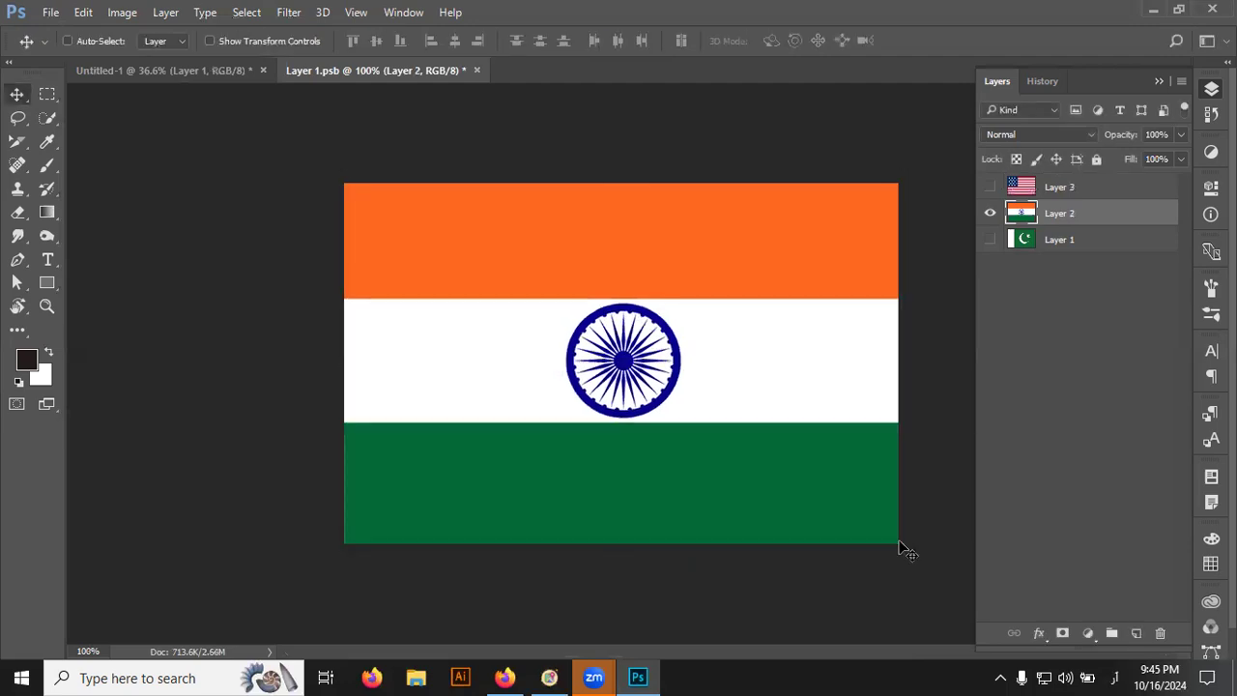
key("ctrl")
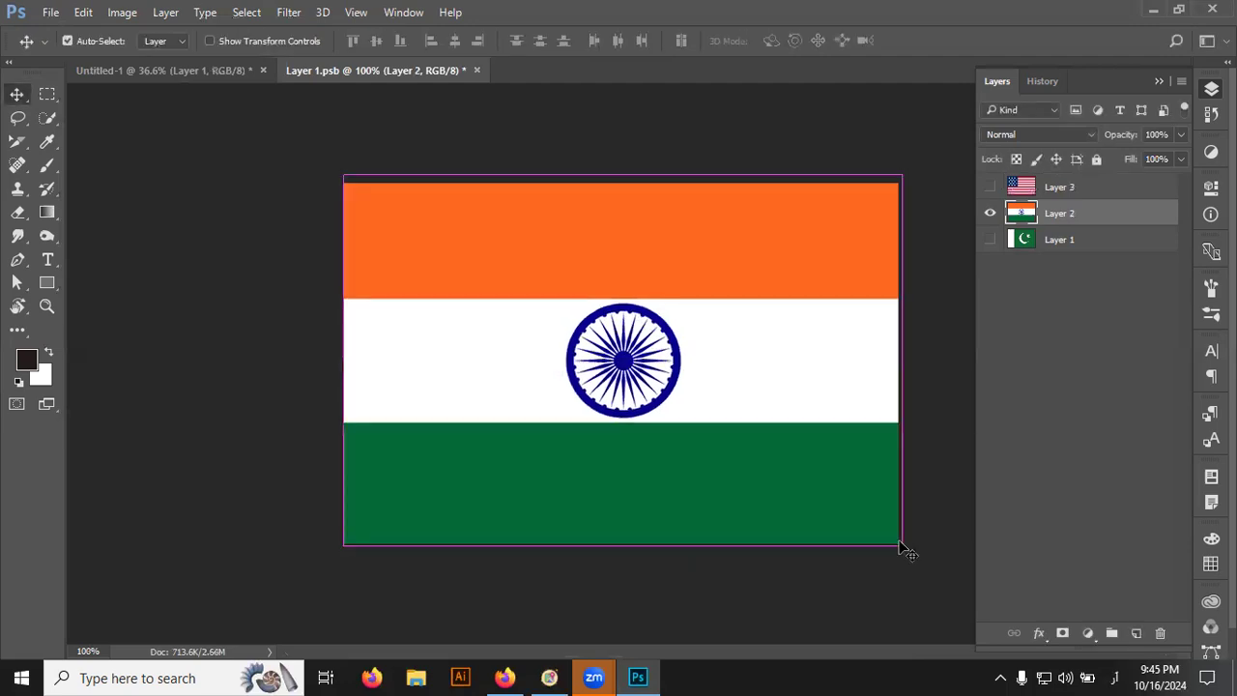
key("ctrl+s")
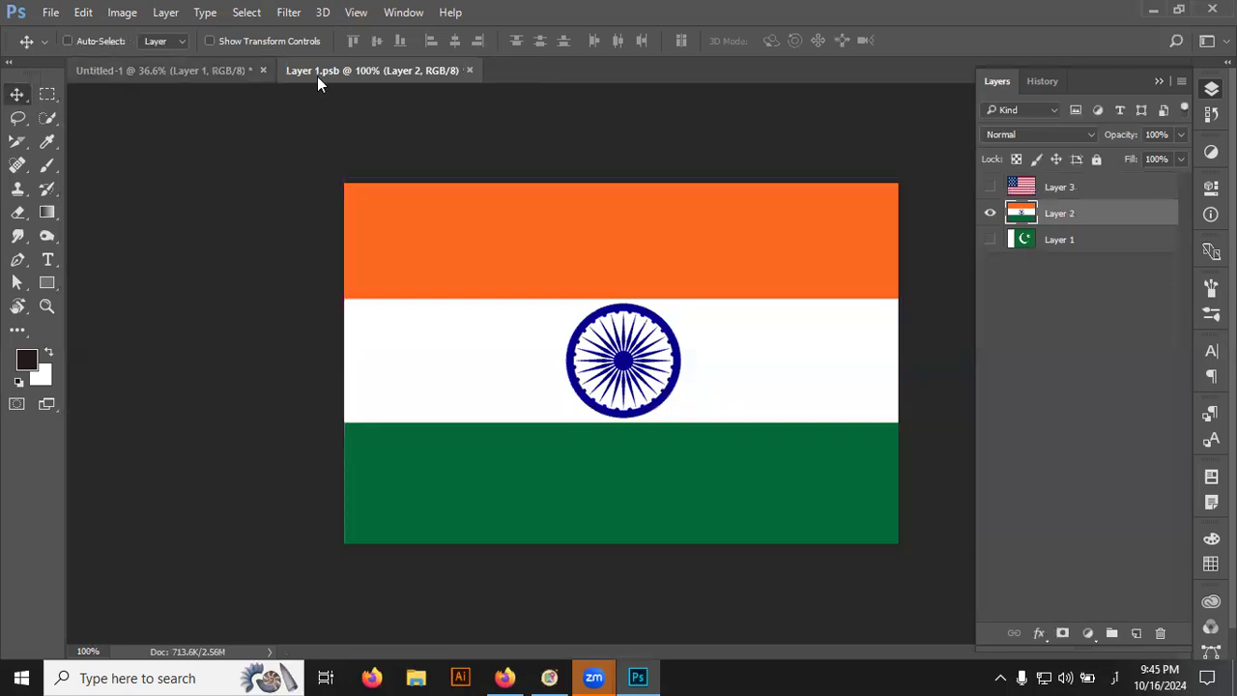
- Return to Untitled-1 and open then close a transform on the waving flag without changes
left_click(247, 72)
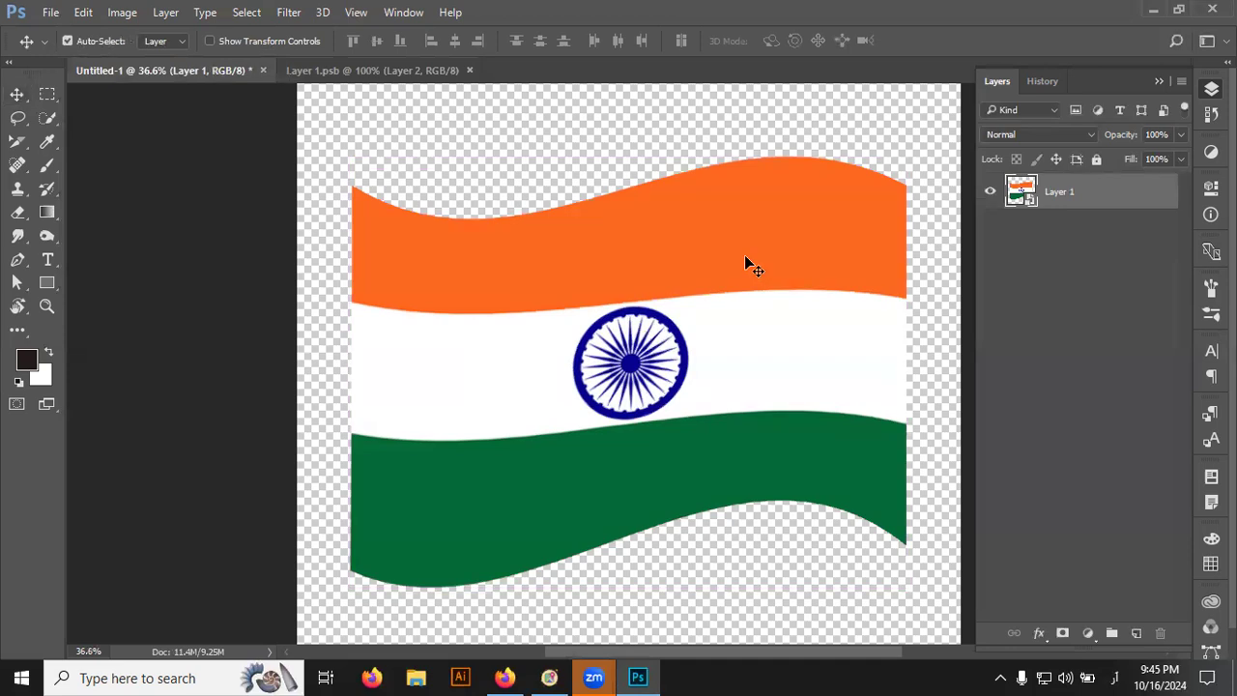
key("ctrl+t")
key("Return")
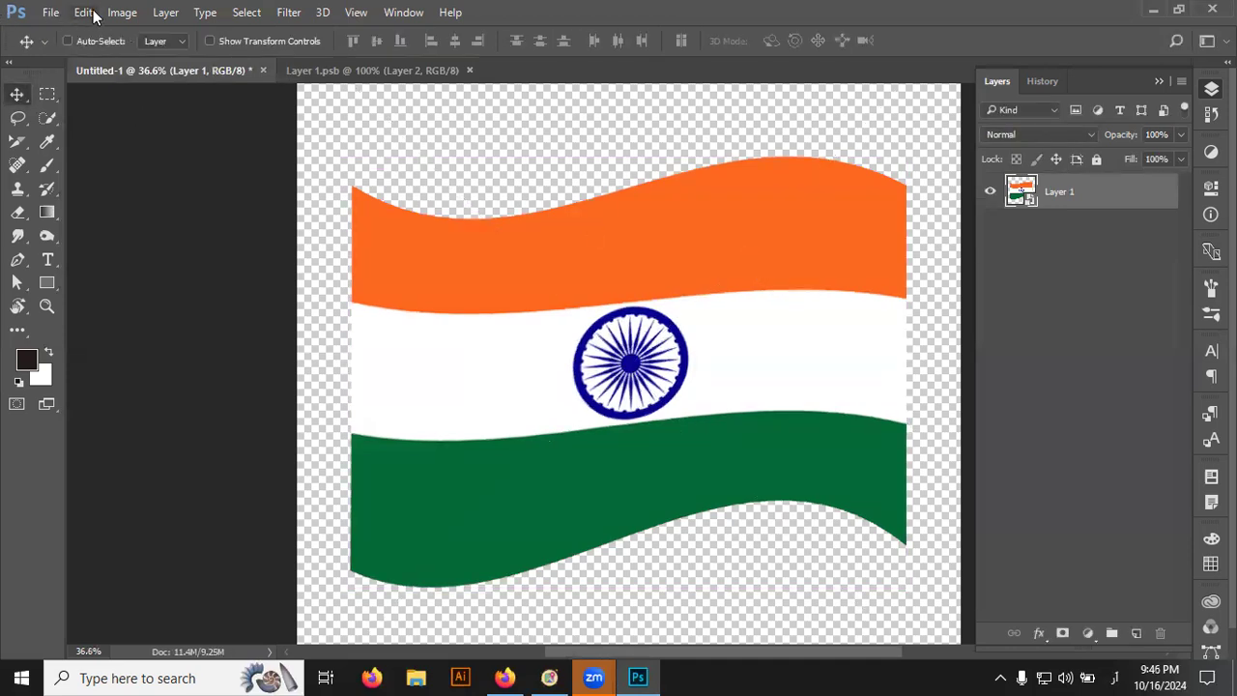
- Enter Warp mode and reshape the India flag's orange and white bands on the left
left_click(85, 12)
mouse_move(143, 396)
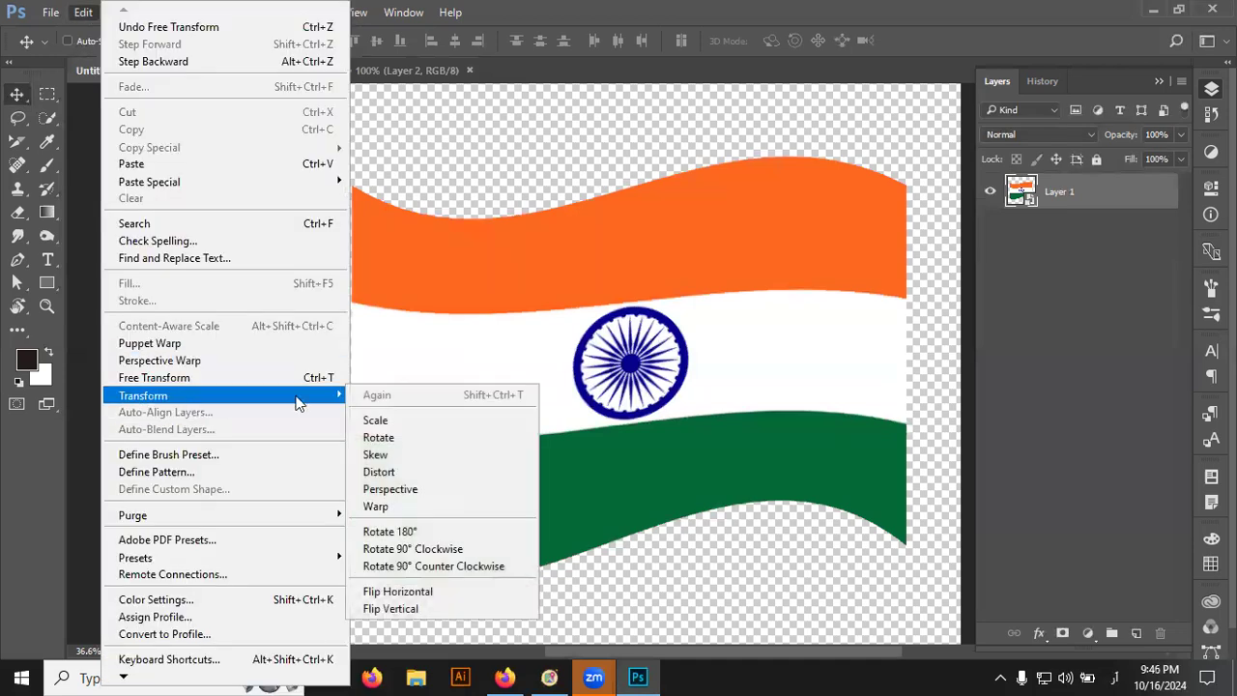
left_click(377, 507)
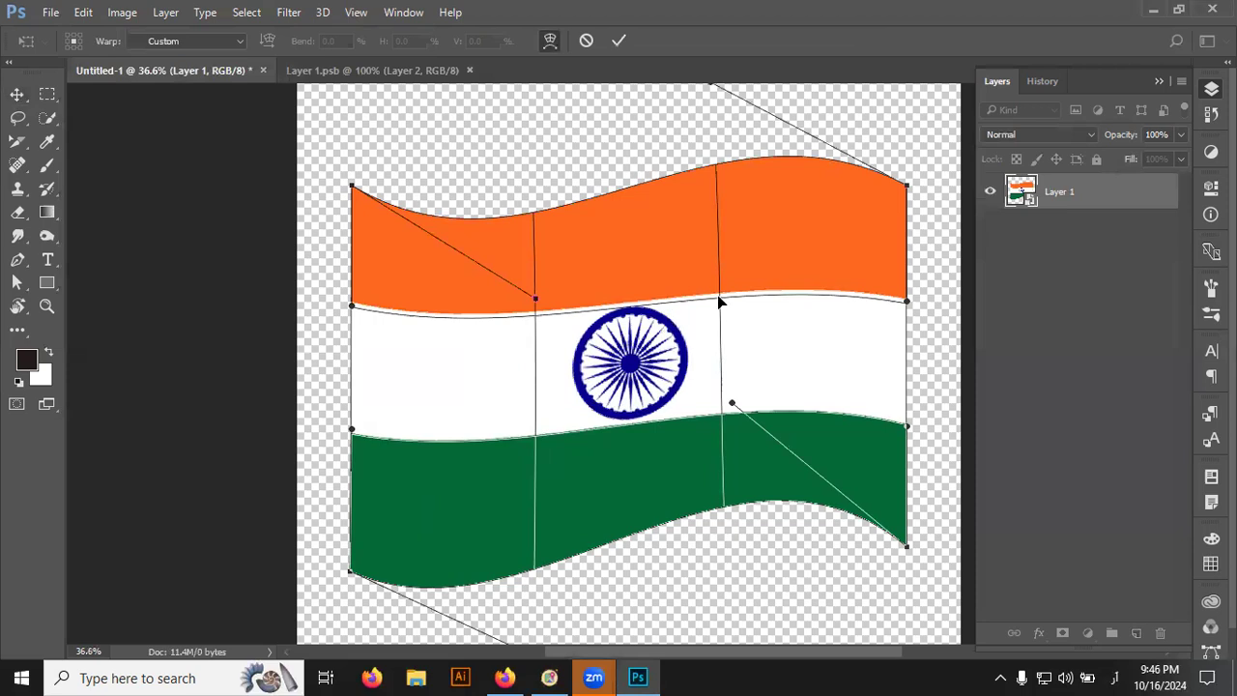
left_click_drag(718, 297, 717, 254)
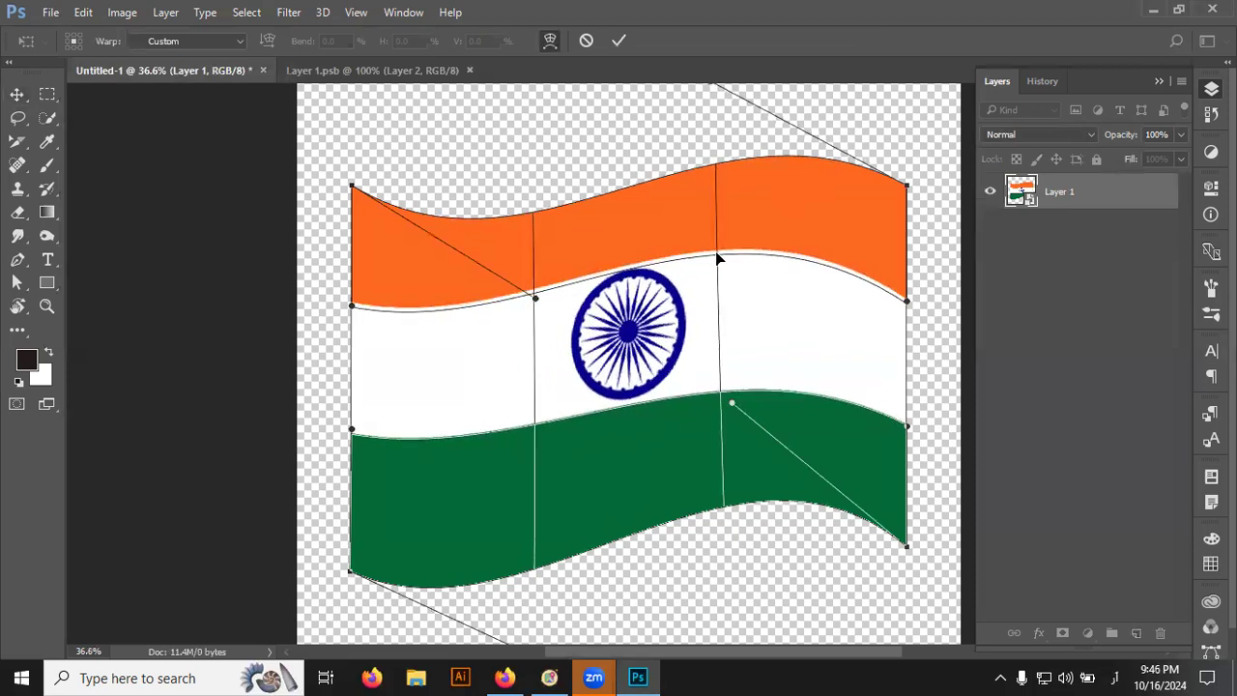
left_click_drag(538, 295, 534, 291)
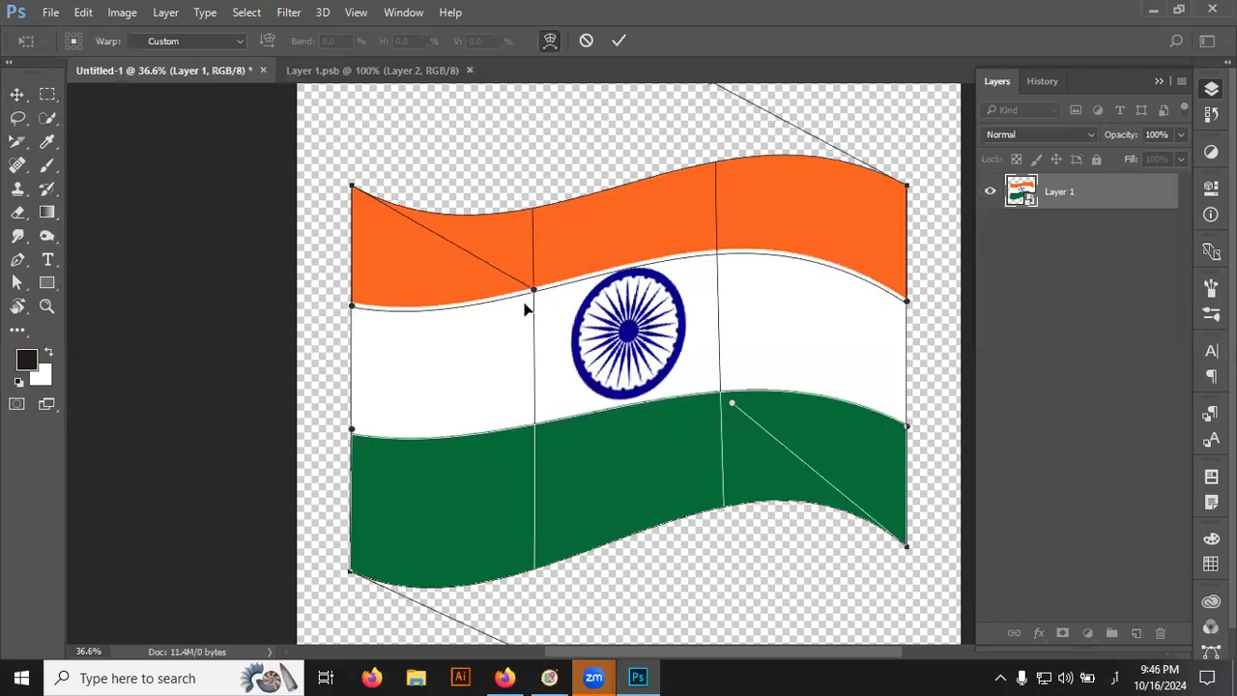
mouse_move(531, 294)
left_mouse_down()
mouse_move(526, 311)
mouse_move(530, 263)
left_mouse_up()
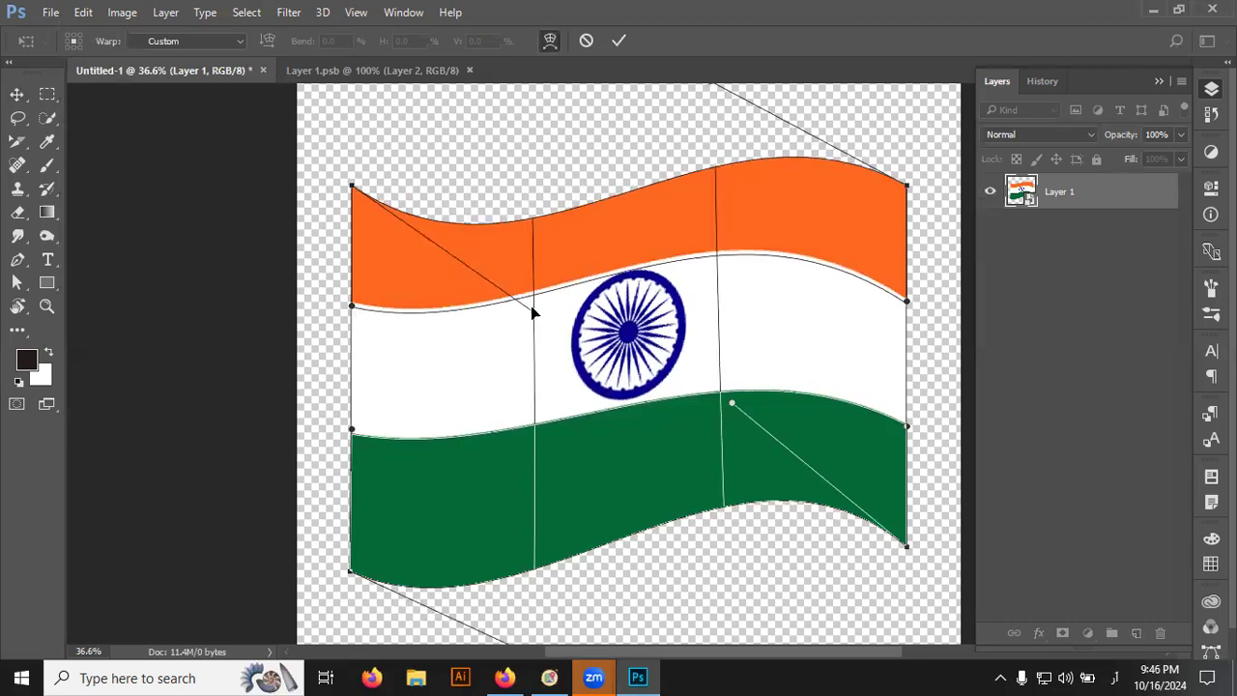
left_click_drag(533, 312, 530, 263)
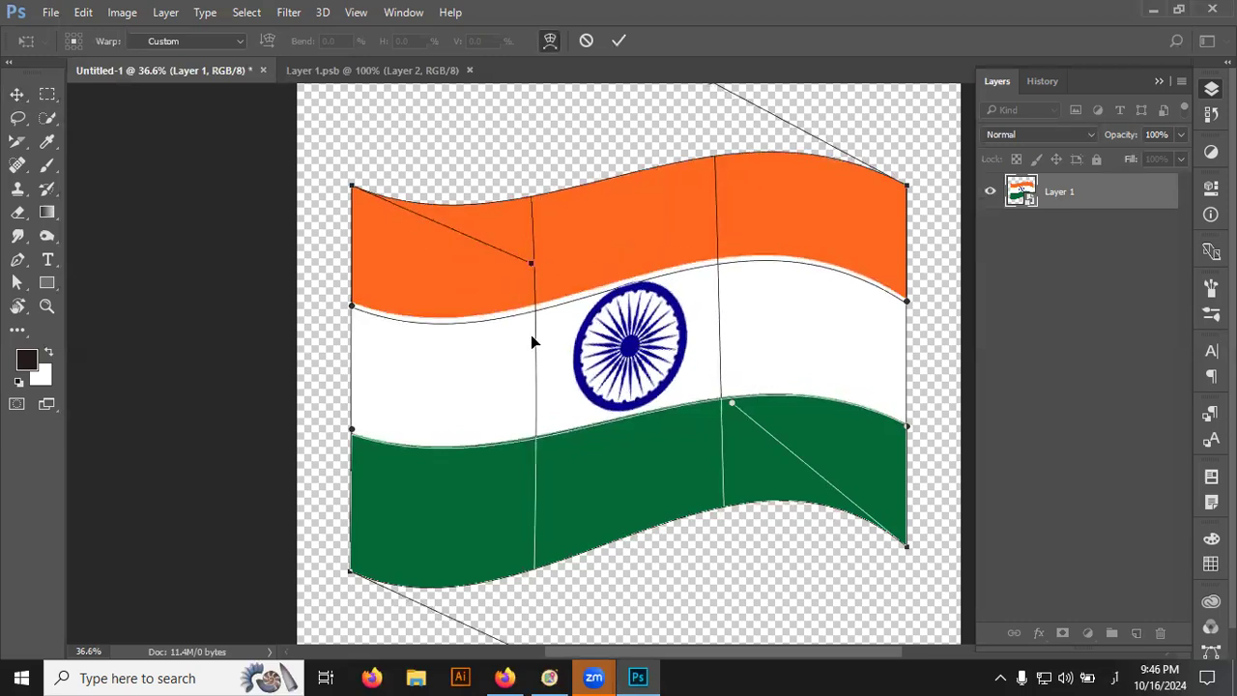
left_click_drag(530, 263, 529, 308)
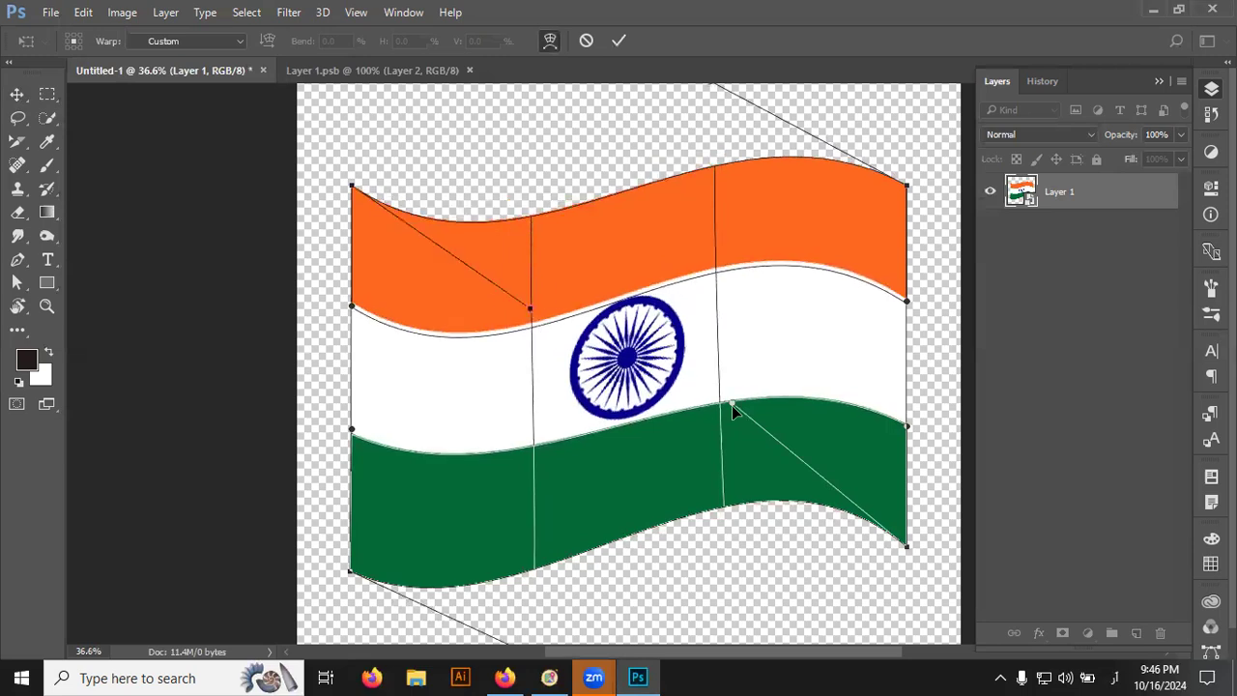
- Adjust the right-side bands, lift the green band's lower-left corner, and commit the warp
left_click_drag(731, 405, 720, 369)
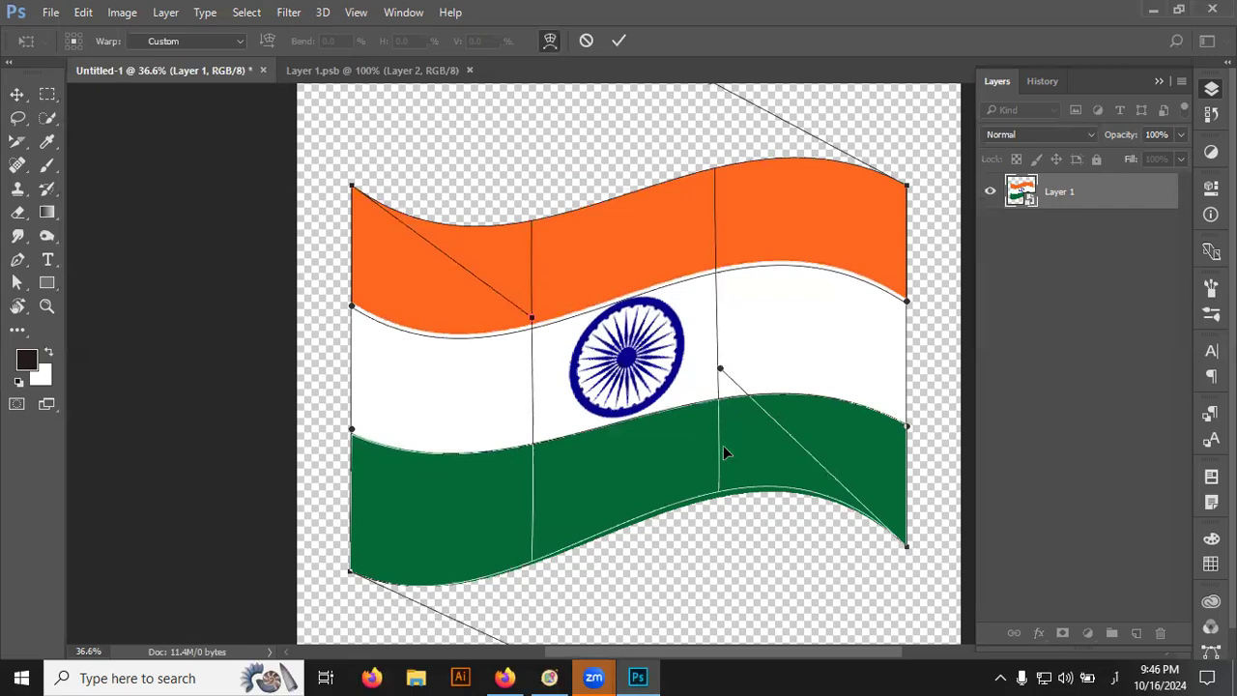
left_click_drag(727, 453, 724, 446)
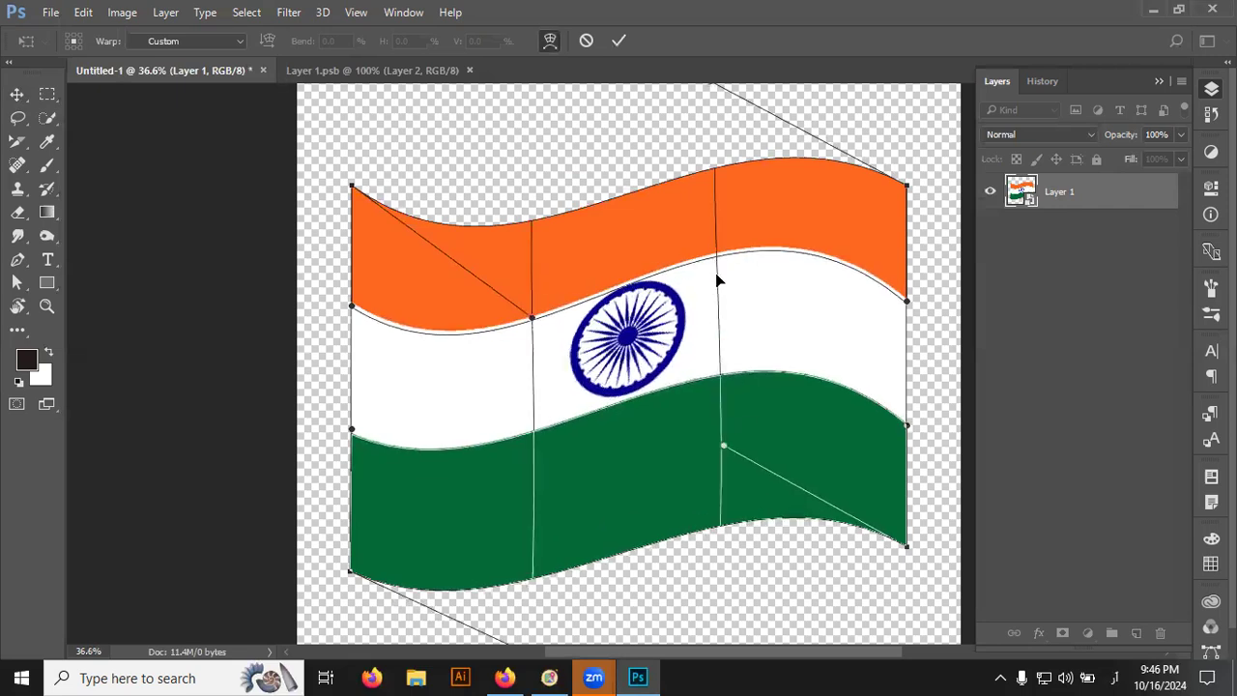
left_click_drag(718, 281, 718, 291)
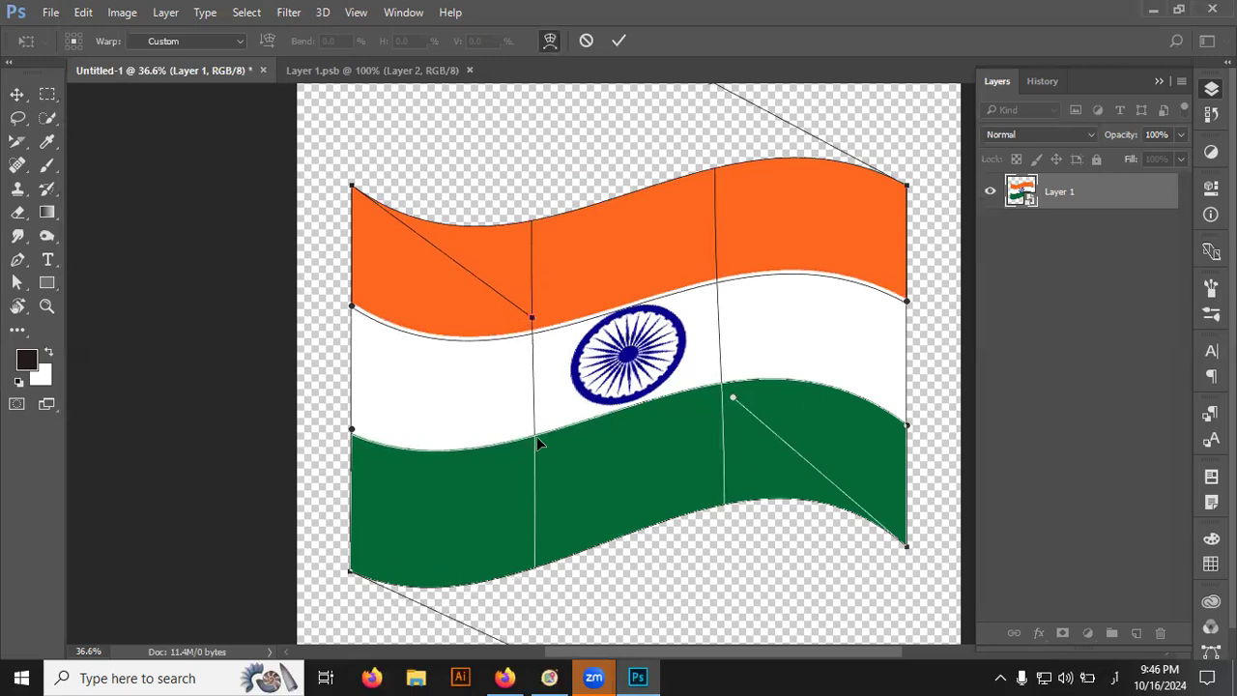
left_click_drag(536, 465, 535, 475)
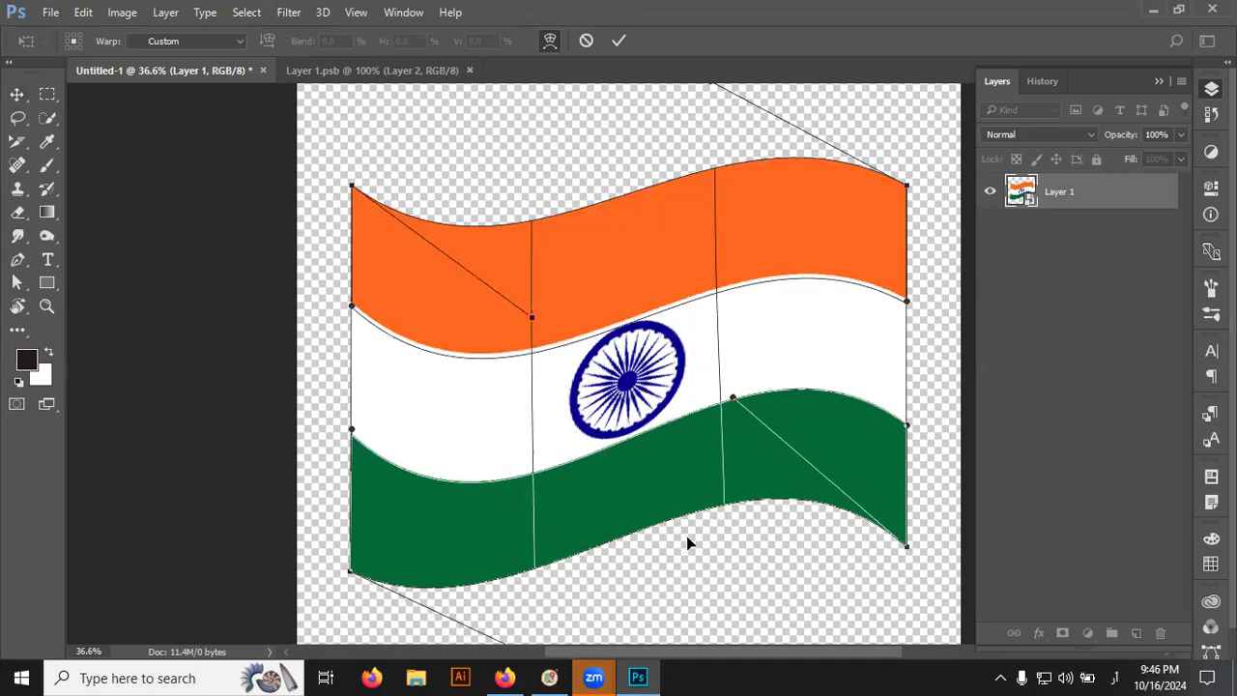
left_click_drag(347, 552, 354, 533)
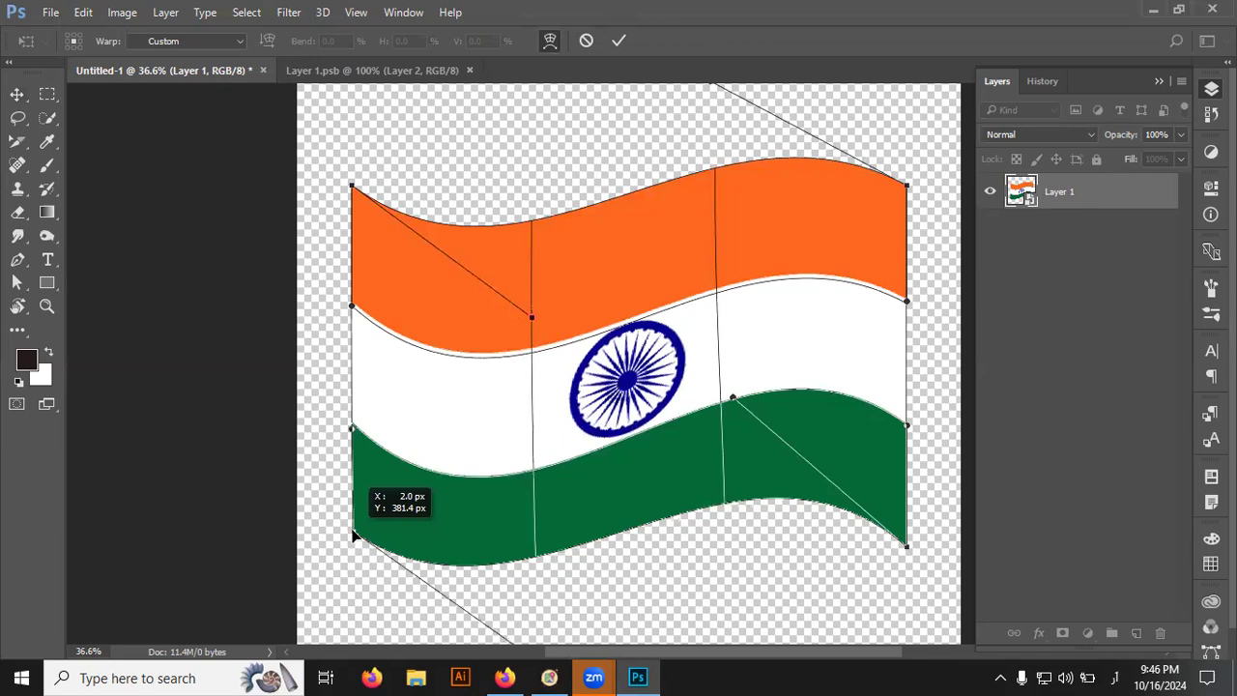
key("Return")
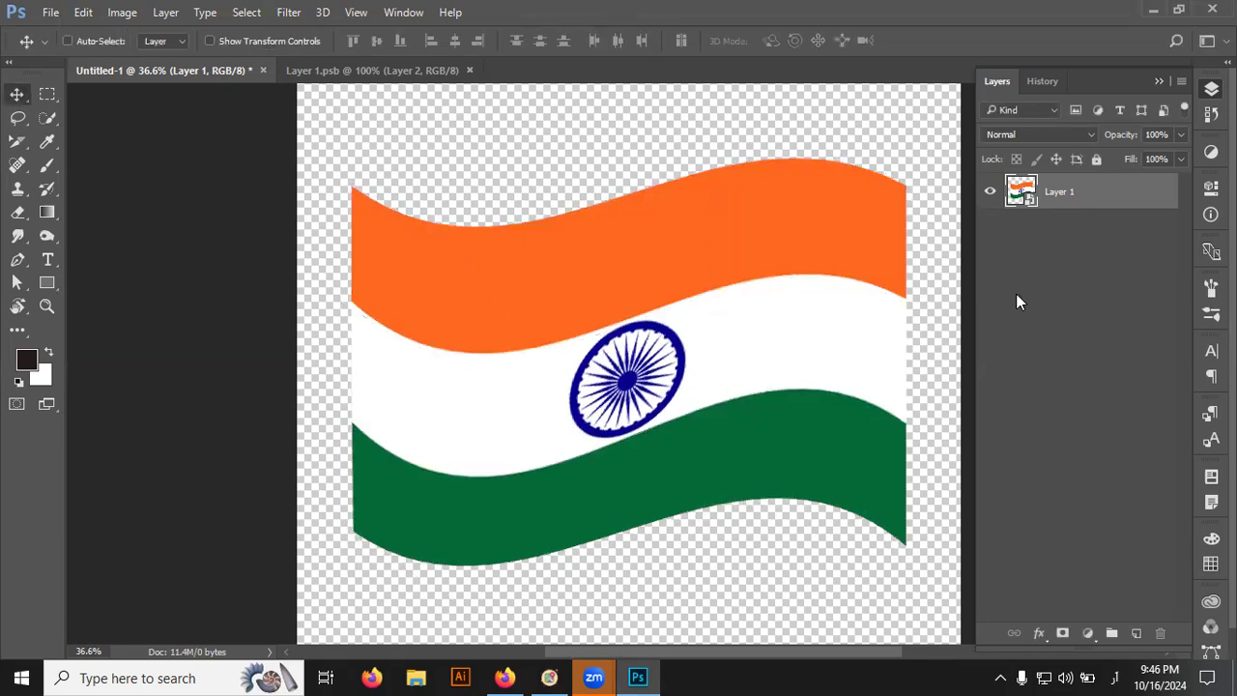
- Switch the flag smart object's contents to the US flag layer, save it, and return to Untitled-1
double_click(1018, 190)
left_click(990, 239, "alt")
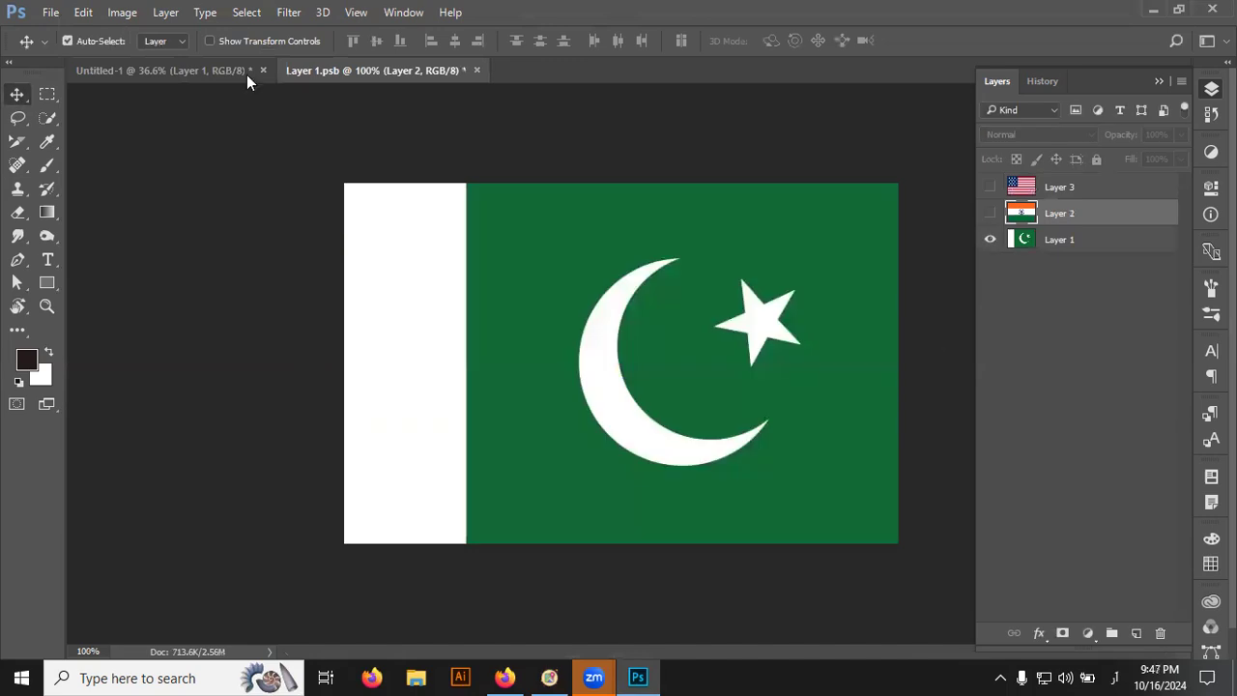
key("ctrl+Tab")
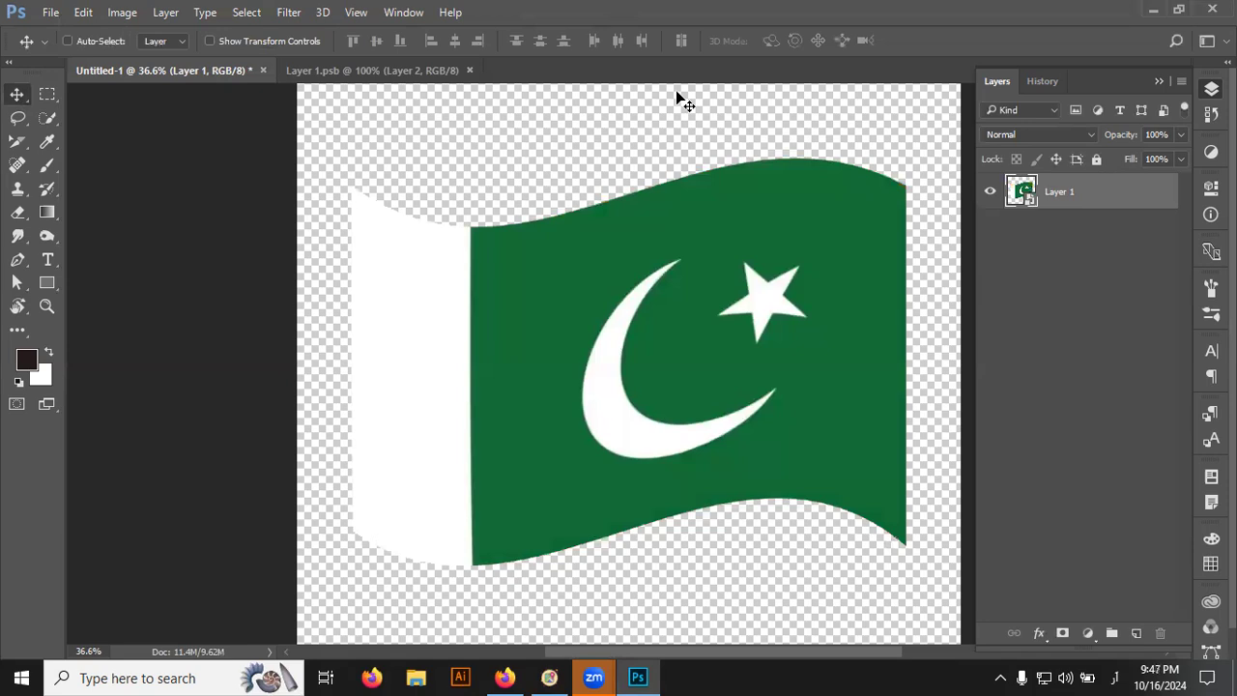
key("ctrl+Tab")
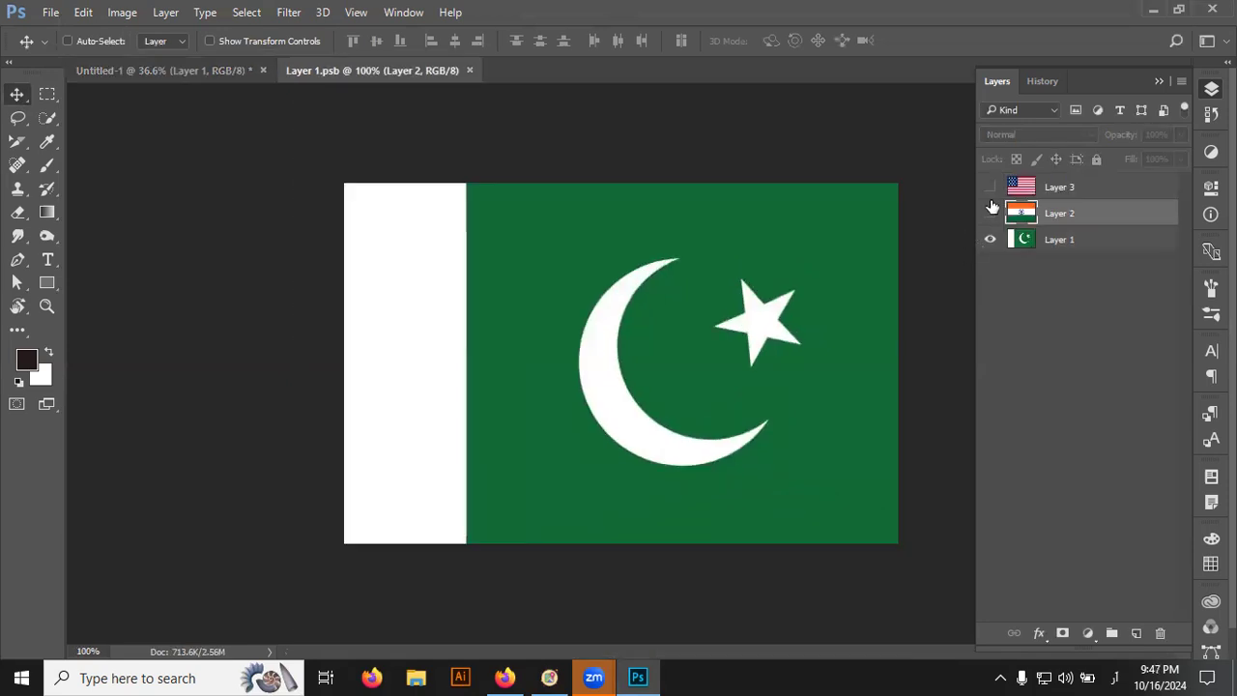
left_click(990, 187)
key("ctrl+s")
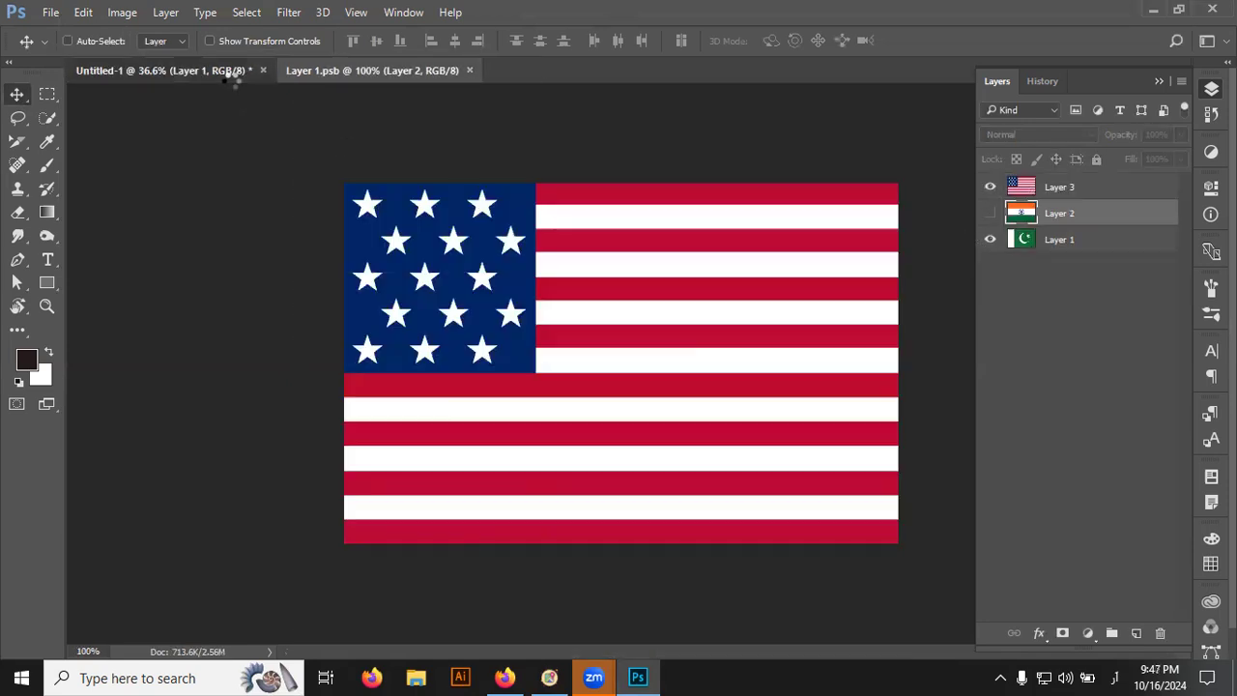
left_click(229, 75)
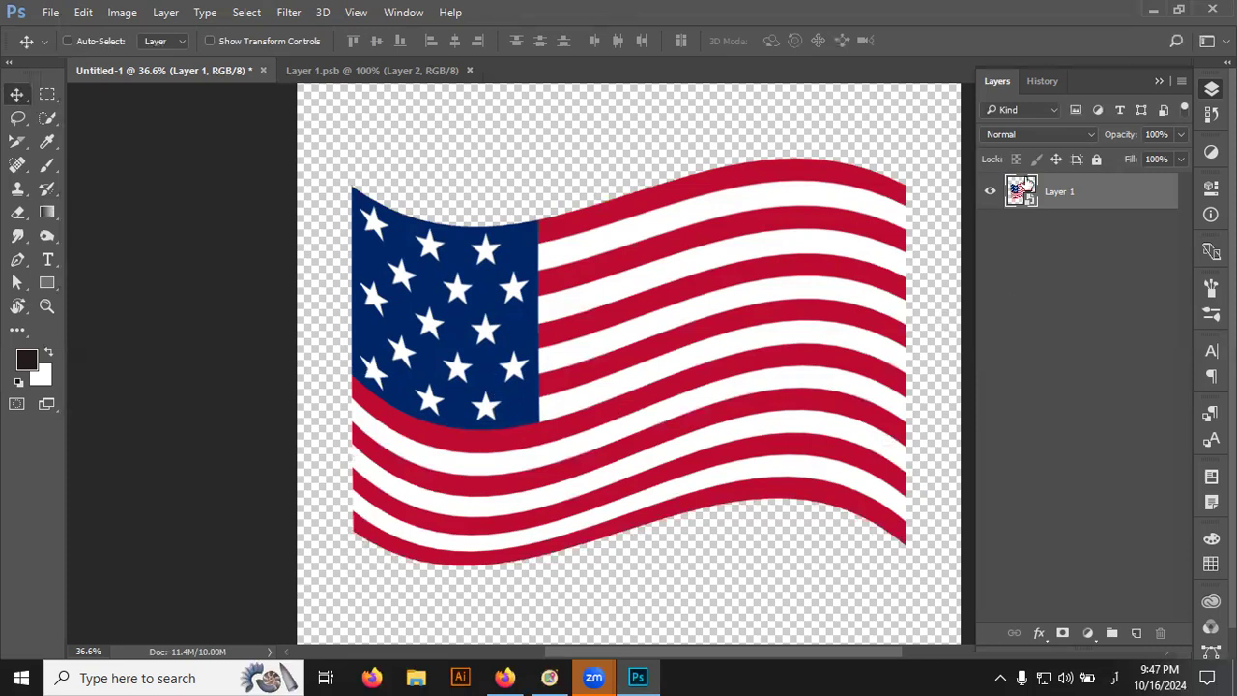
- Start and commit an Edit > Transform > Perspective on the US flag, leaving its shape unchanged
left_click(51, 13)
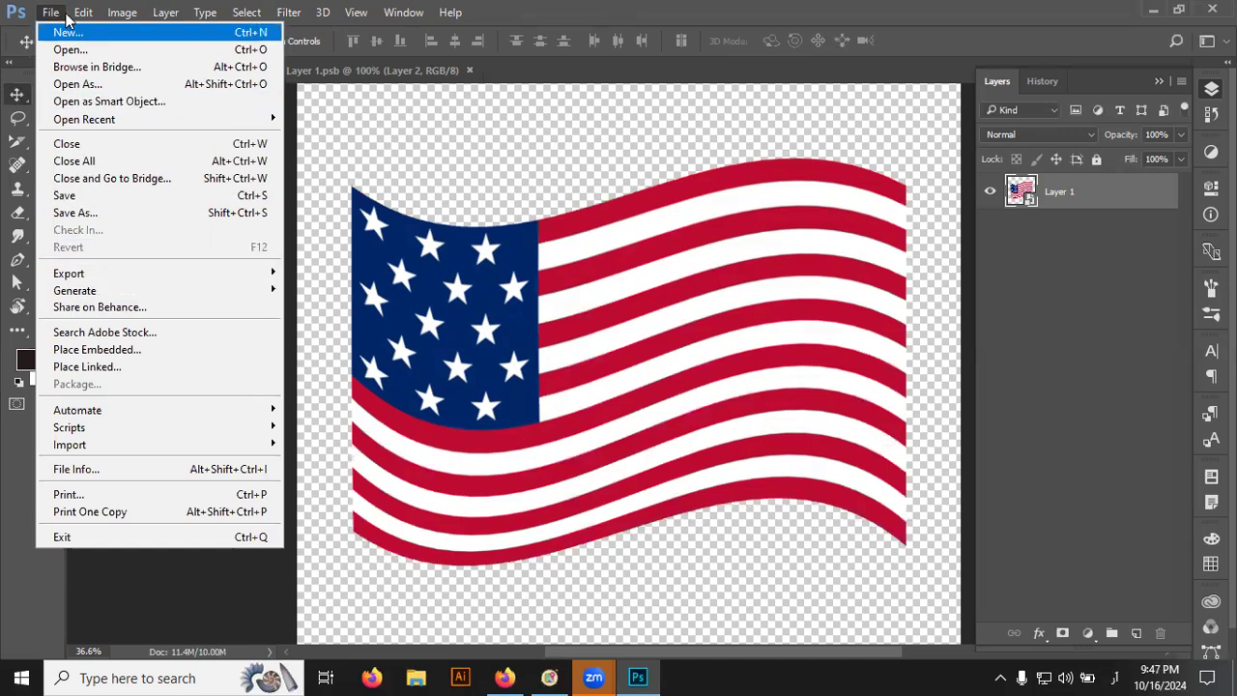
mouse_move(143, 395)
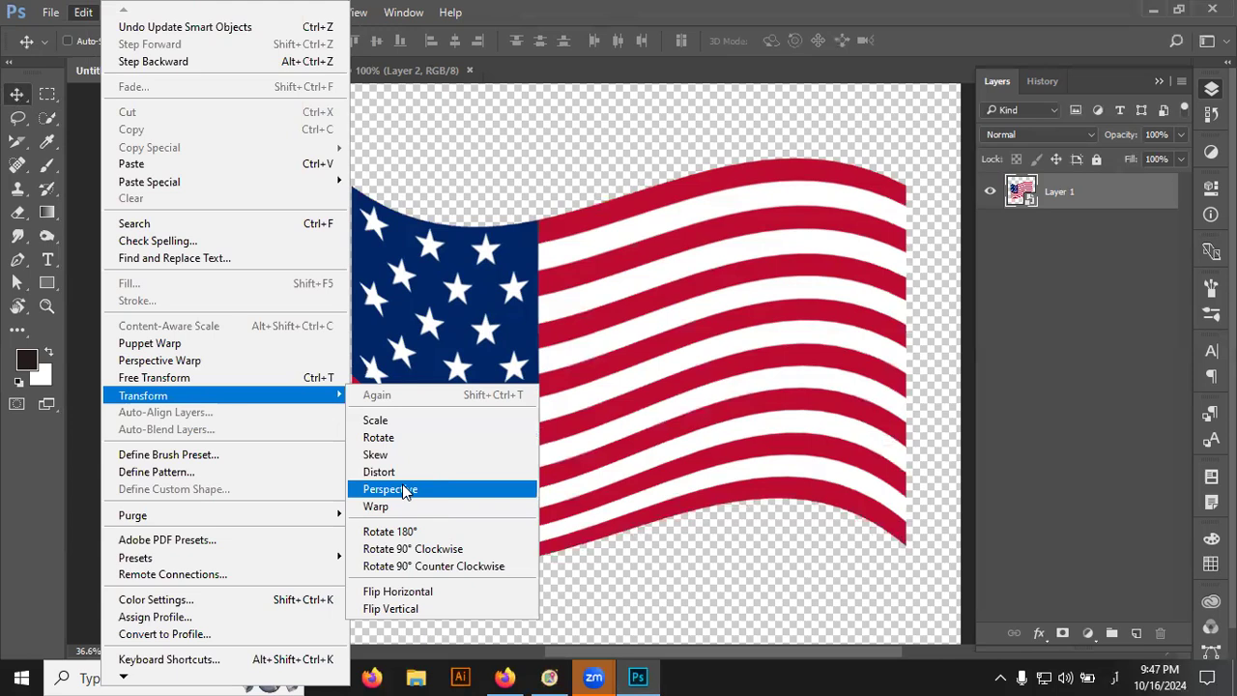
left_click(403, 489)
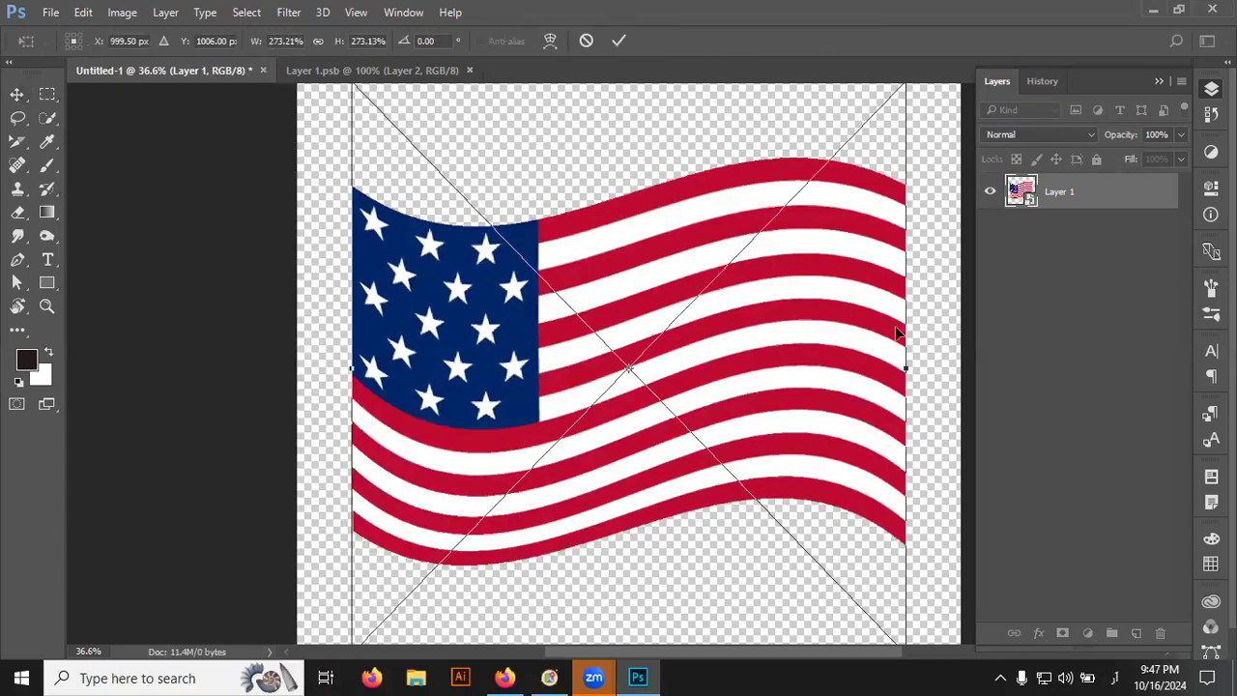
key("Return")
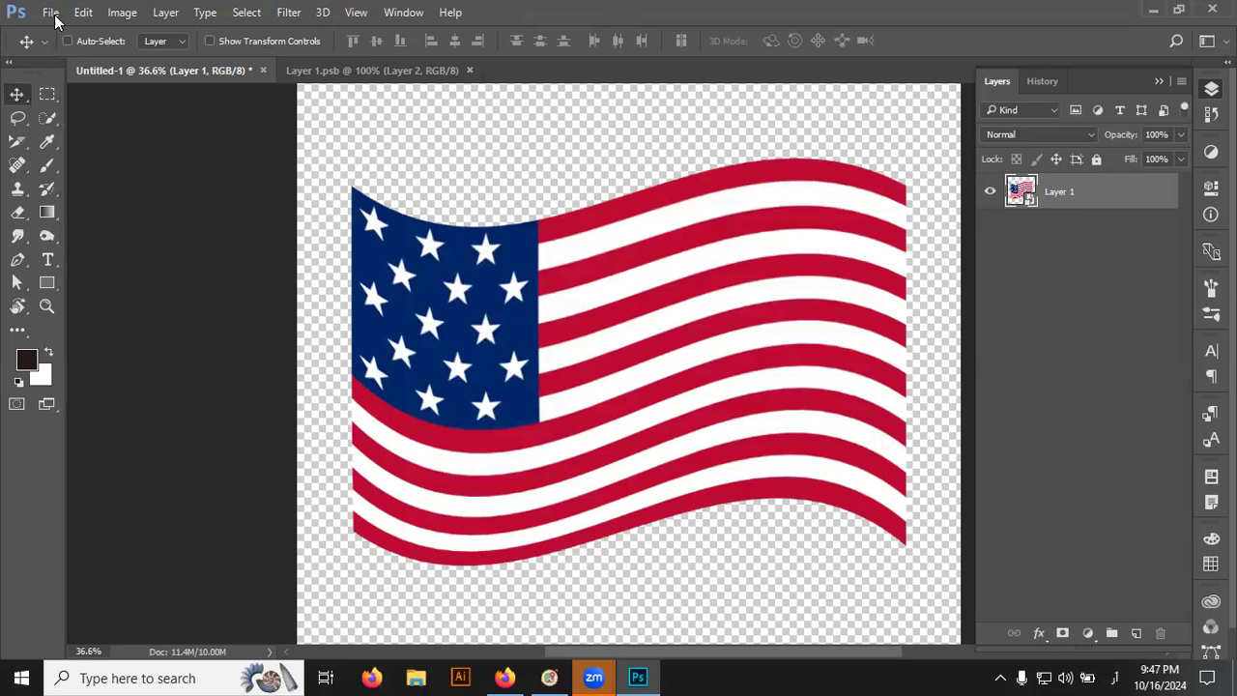
left_click(53, 14)
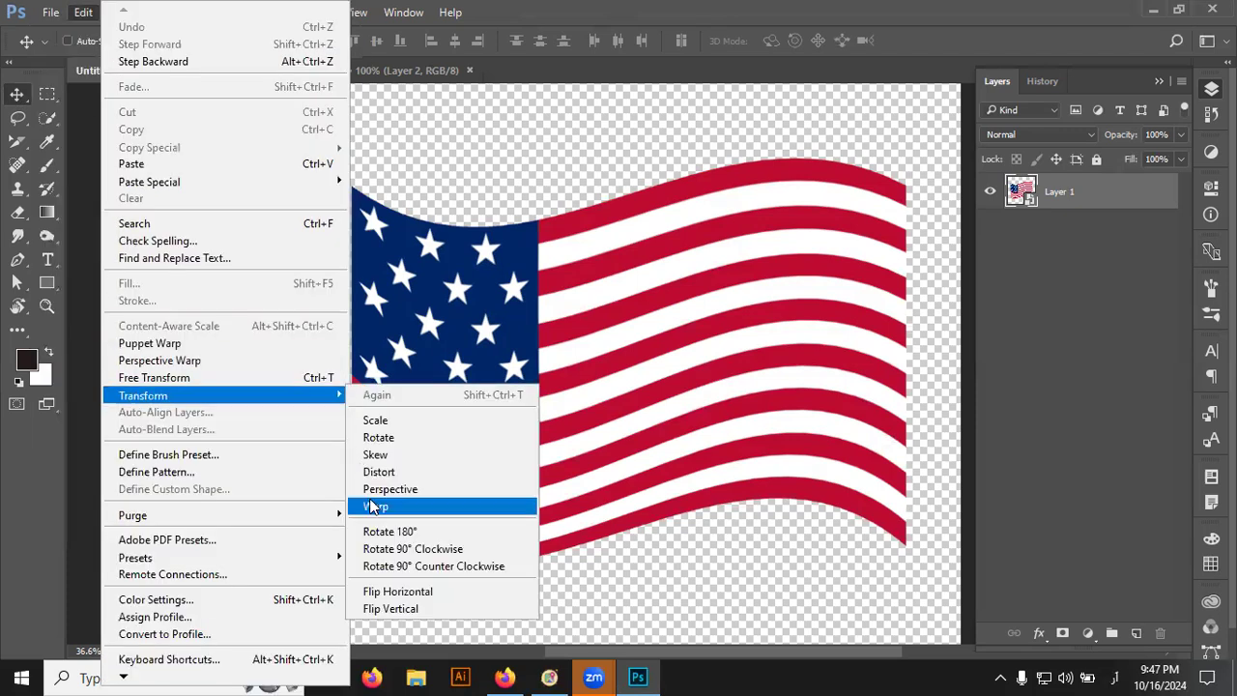
- Warp the US flag so its star field sags into a deep central fold, and commit
left_click(375, 506)
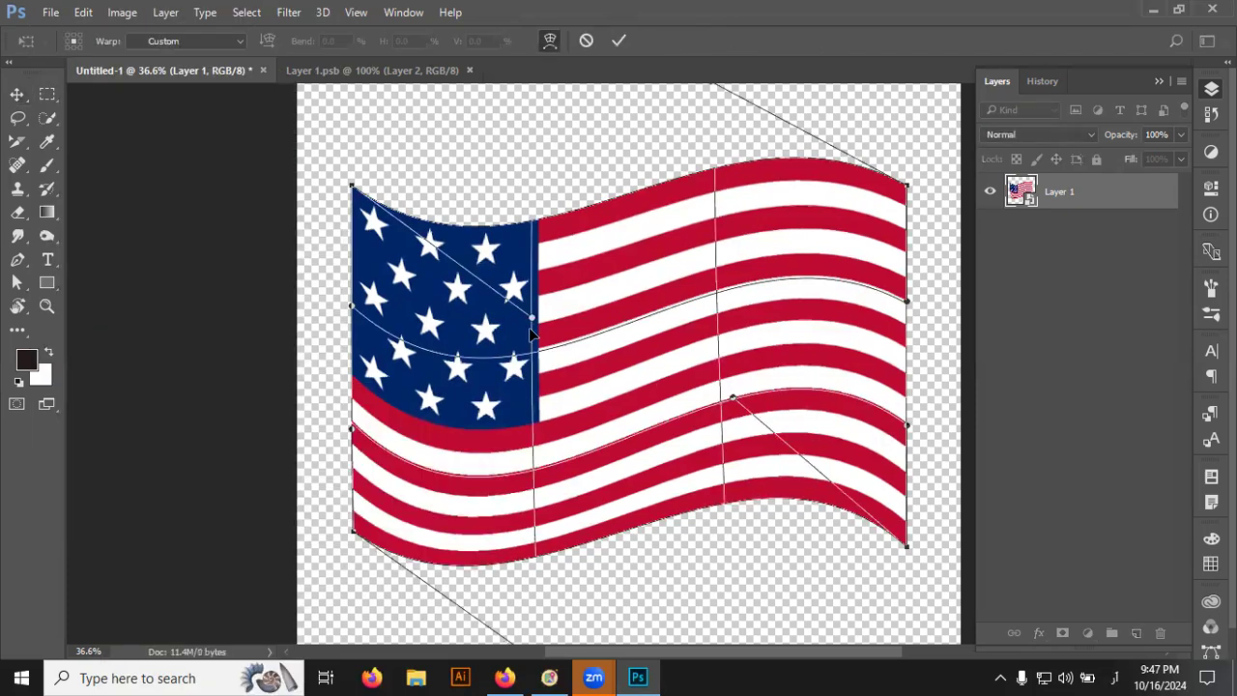
left_click_drag(534, 322, 539, 490)
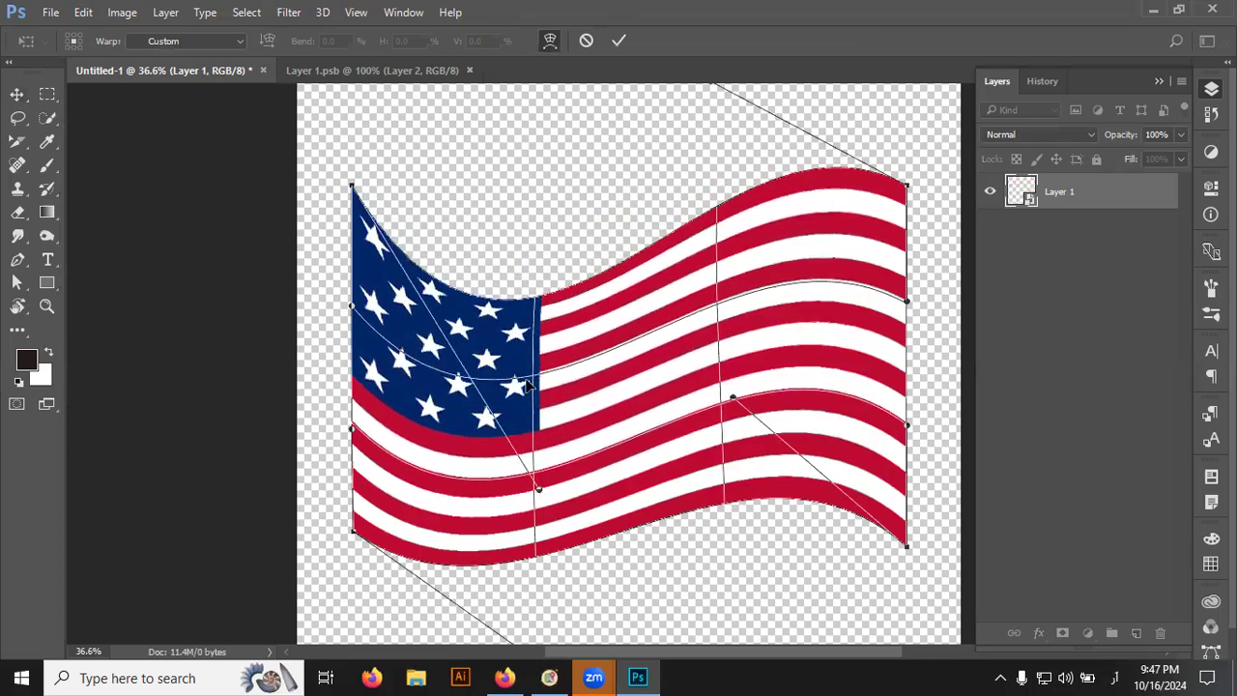
mouse_move(539, 305)
left_mouse_down()
mouse_move(536, 583)
mouse_move(673, 606)
mouse_move(709, 572)
left_mouse_up()
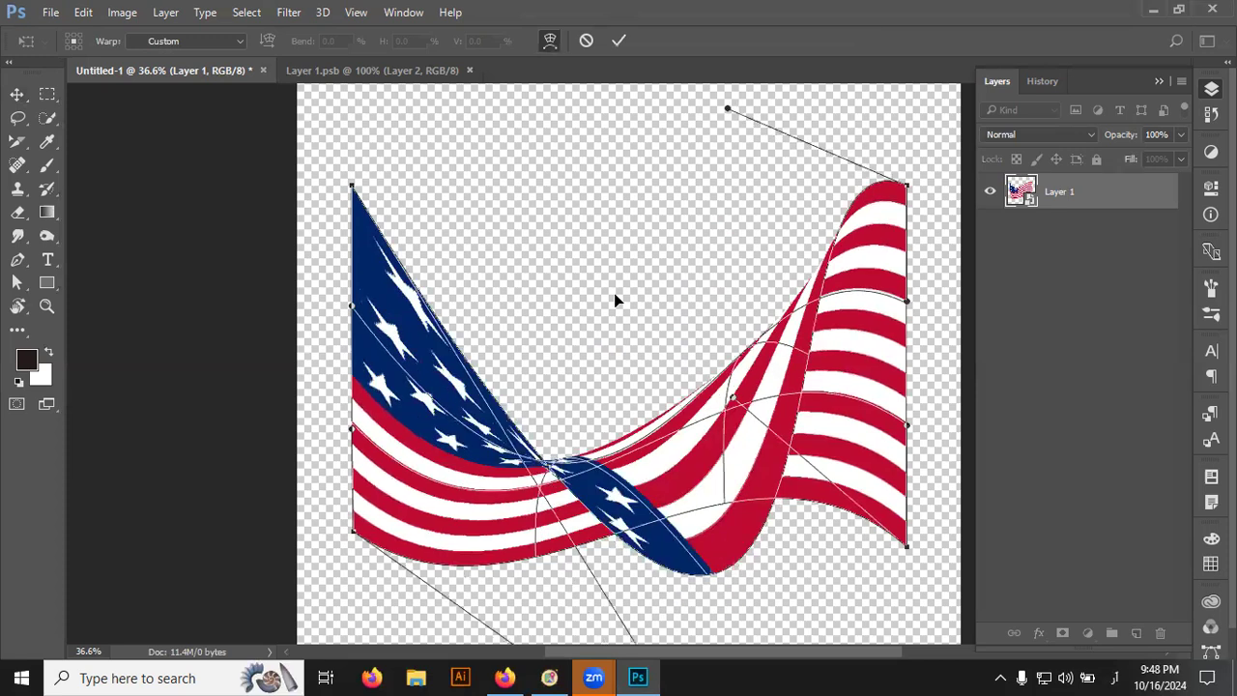
key("ctrl+z")
left_click_drag(587, 367, 629, 539)
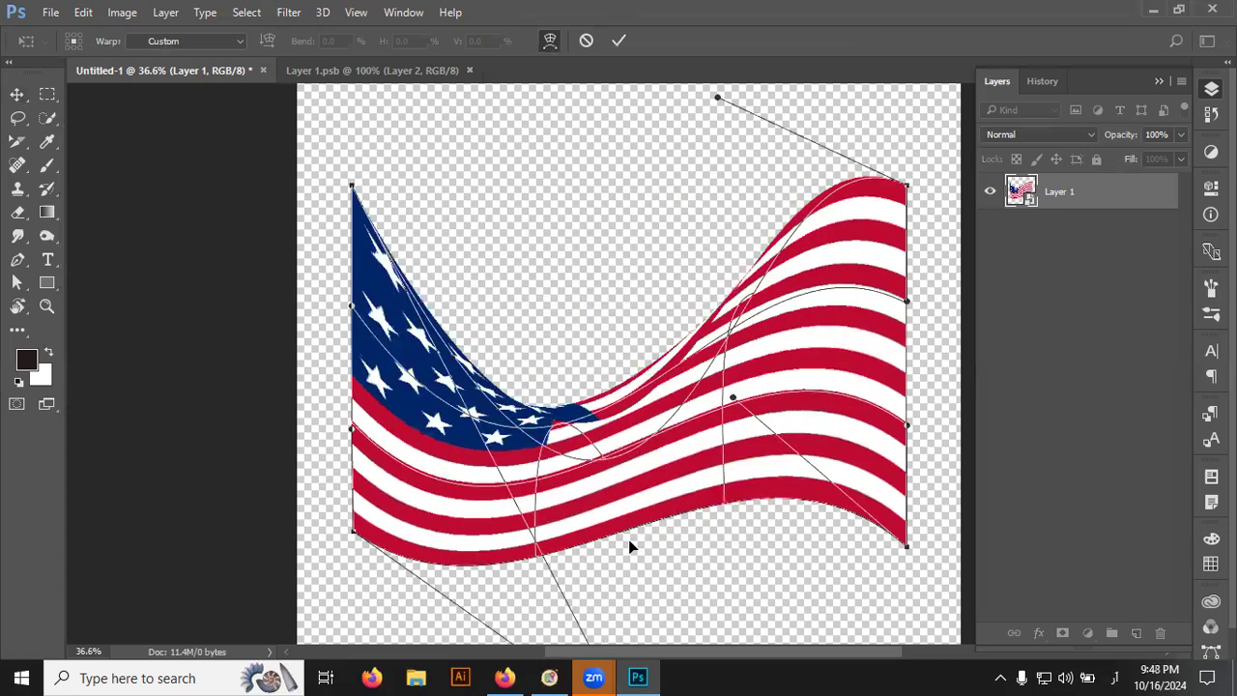
left_click_drag(638, 592, 641, 594)
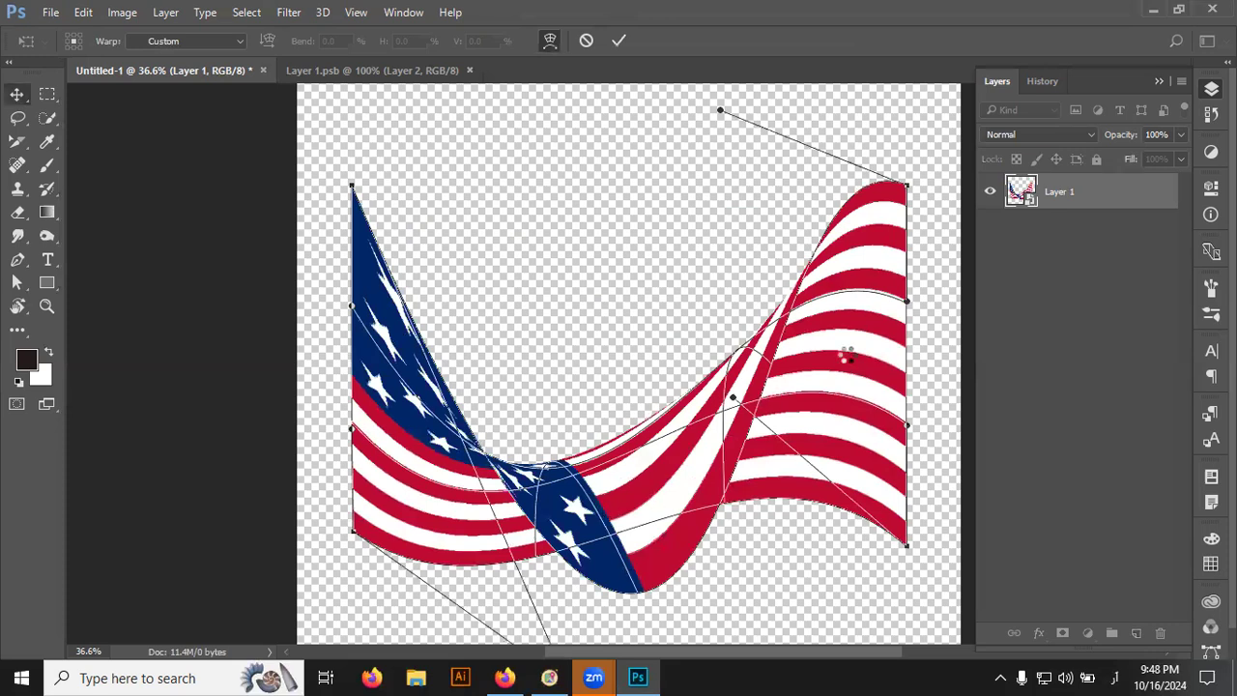
key("Return")
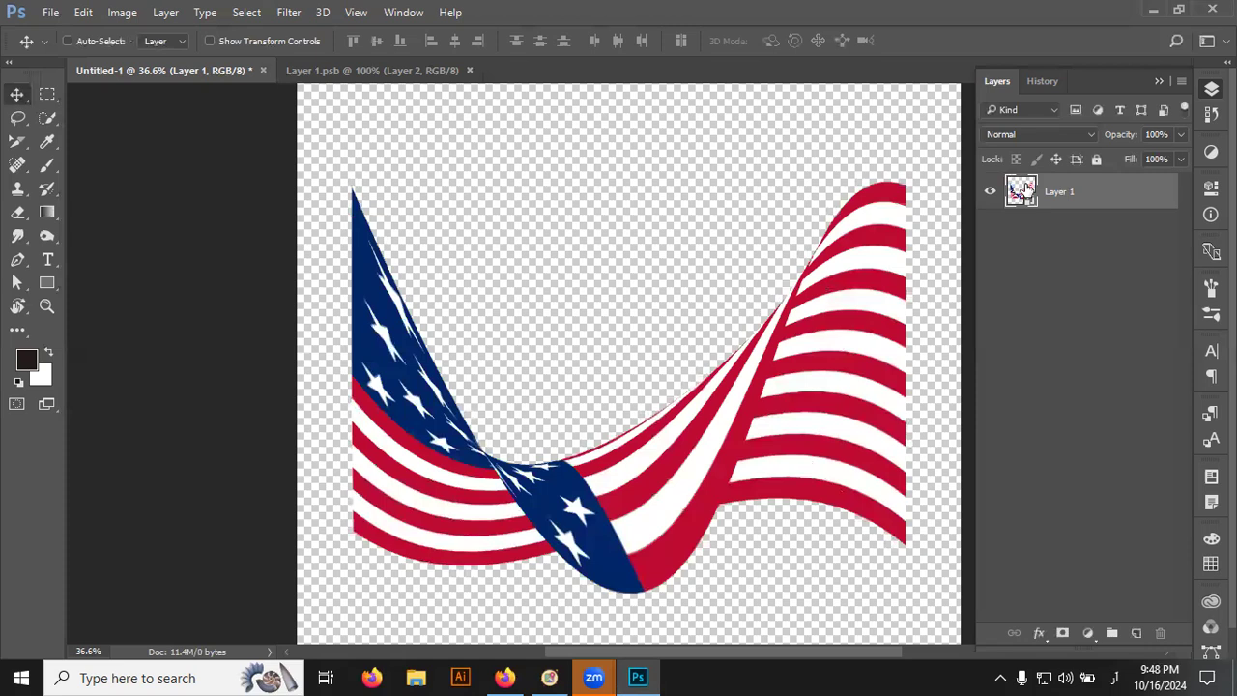
- Show the Pakistan flag layer in the embedded flag file, save, and view Untitled-1
double_click(1026, 188)
left_click_drag(990, 187, 989, 213)
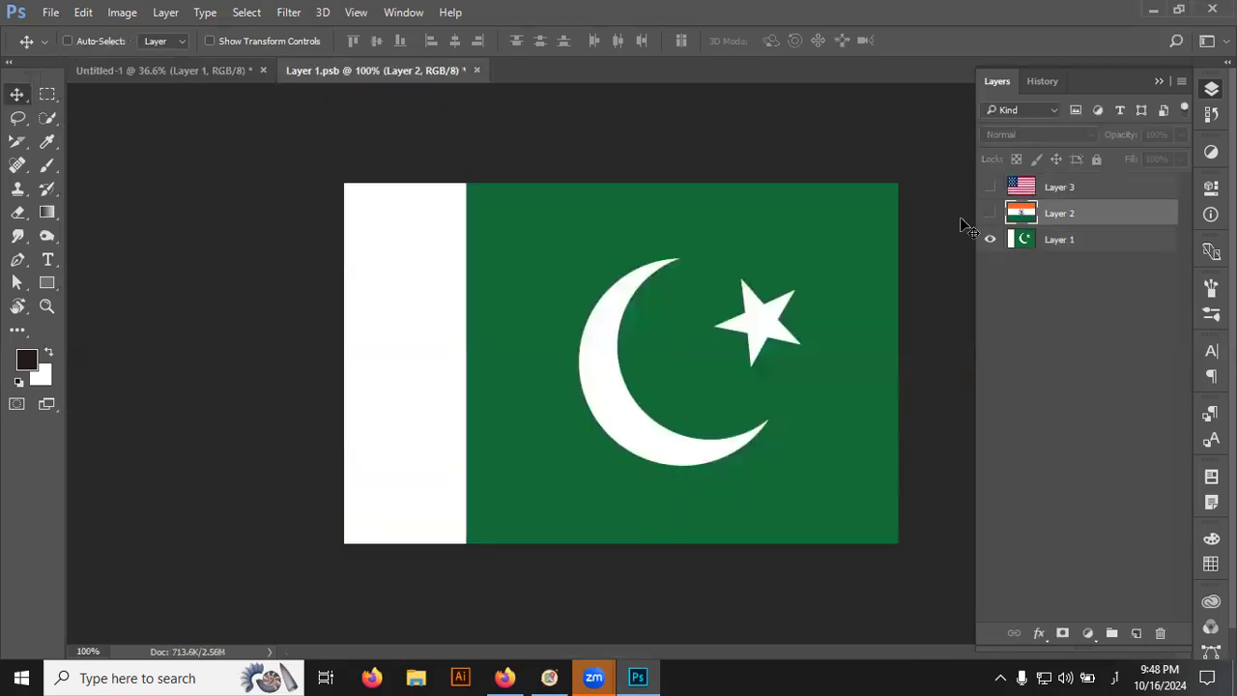
key("ctrl+s")
left_click(221, 77)
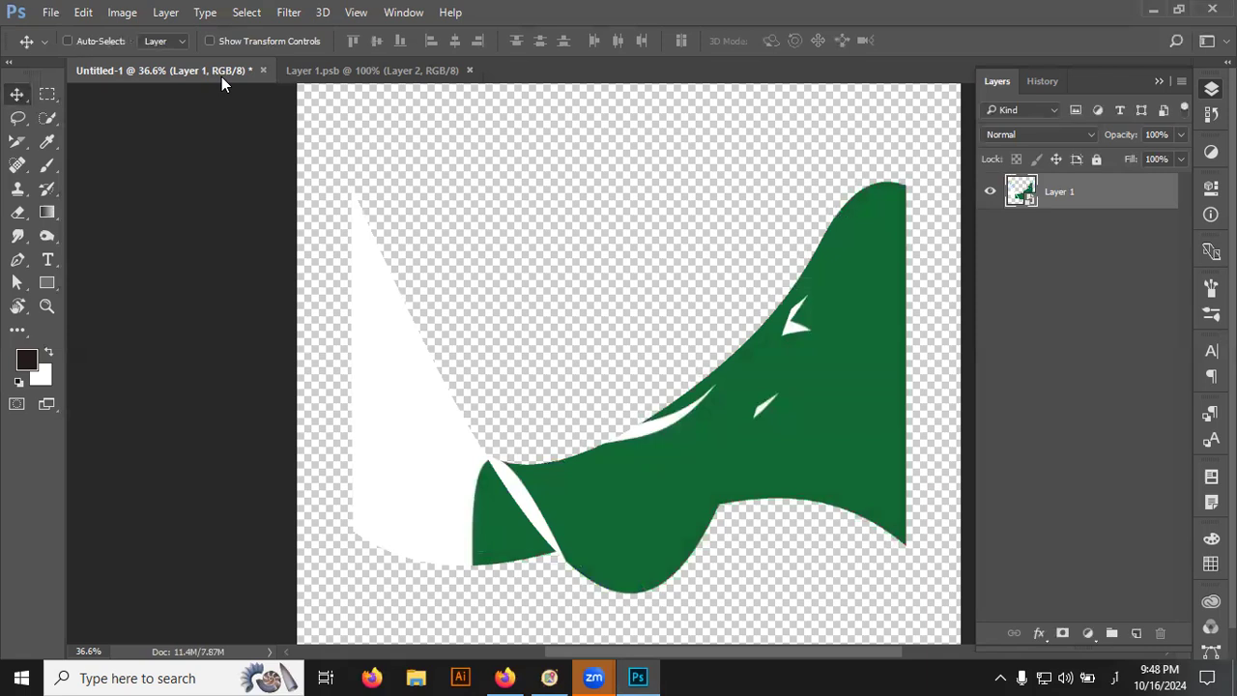
- Switch the embedded flag file to the Indian flag layer, save, and view the warp
key("ctrl+Tab")
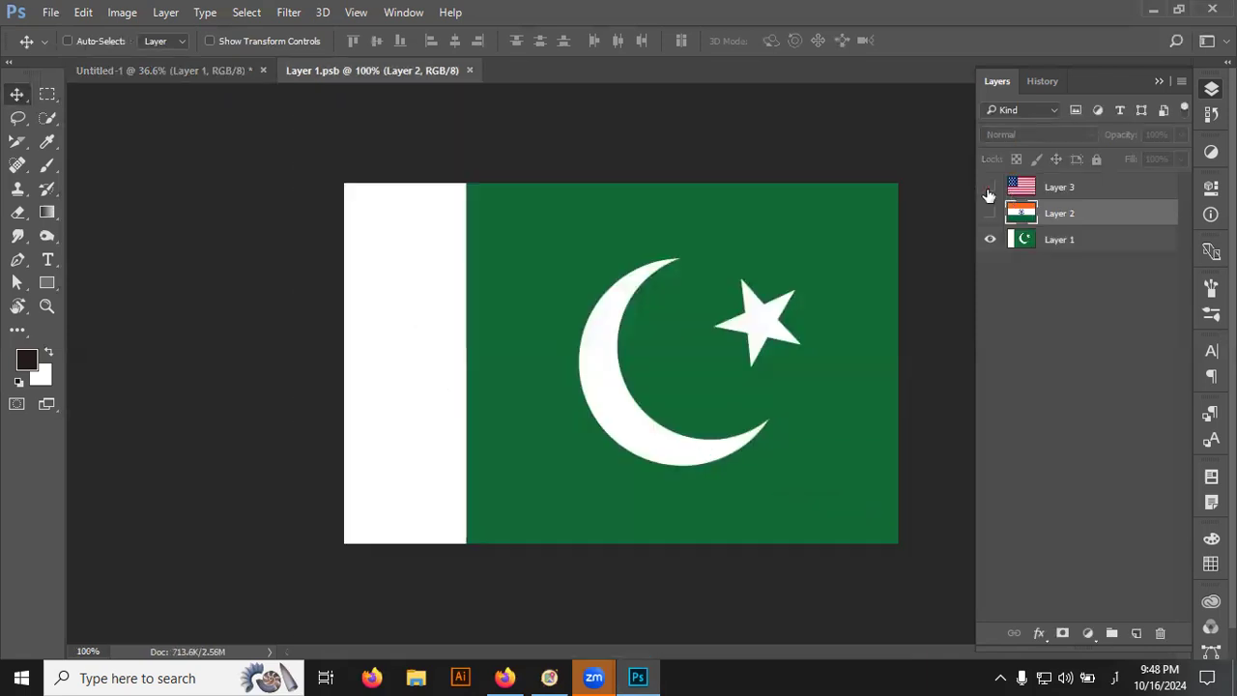
left_click(990, 243, "alt")
left_click(989, 186)
key("ctrl+s")
left_click(176, 74)
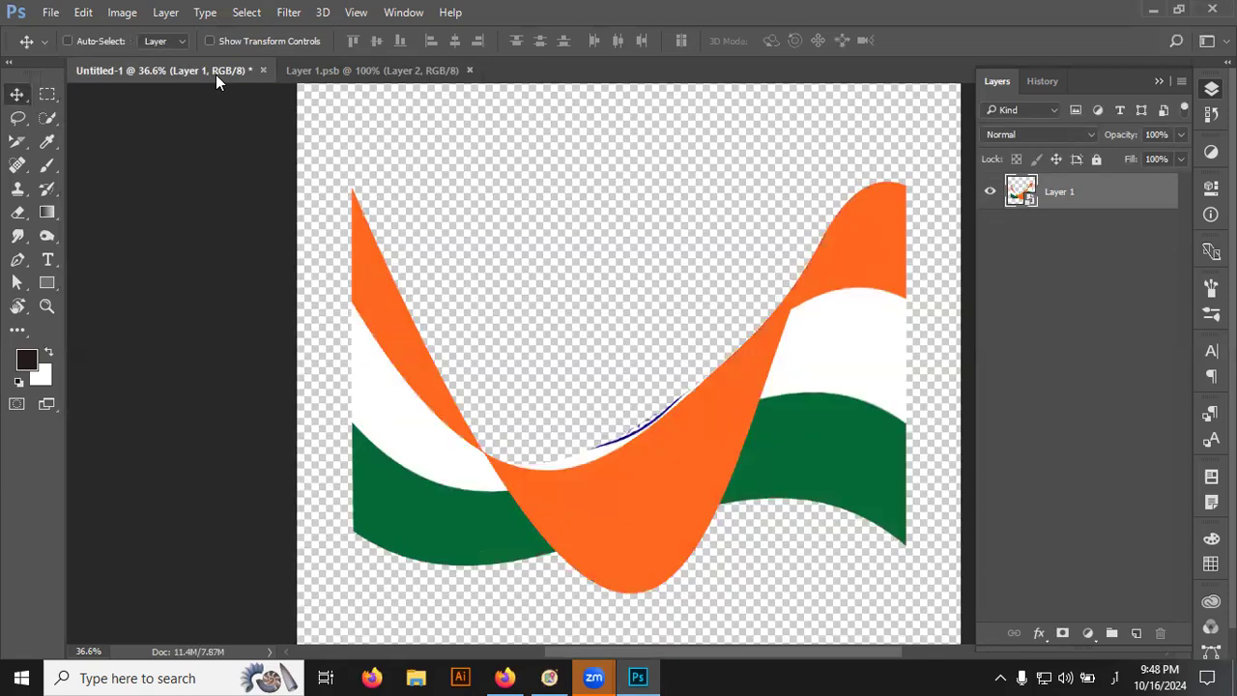
- Show only the US flag layer (Layer 3), save Layer 1.psb, and return to Untitled-1
key("ctrl+Tab")
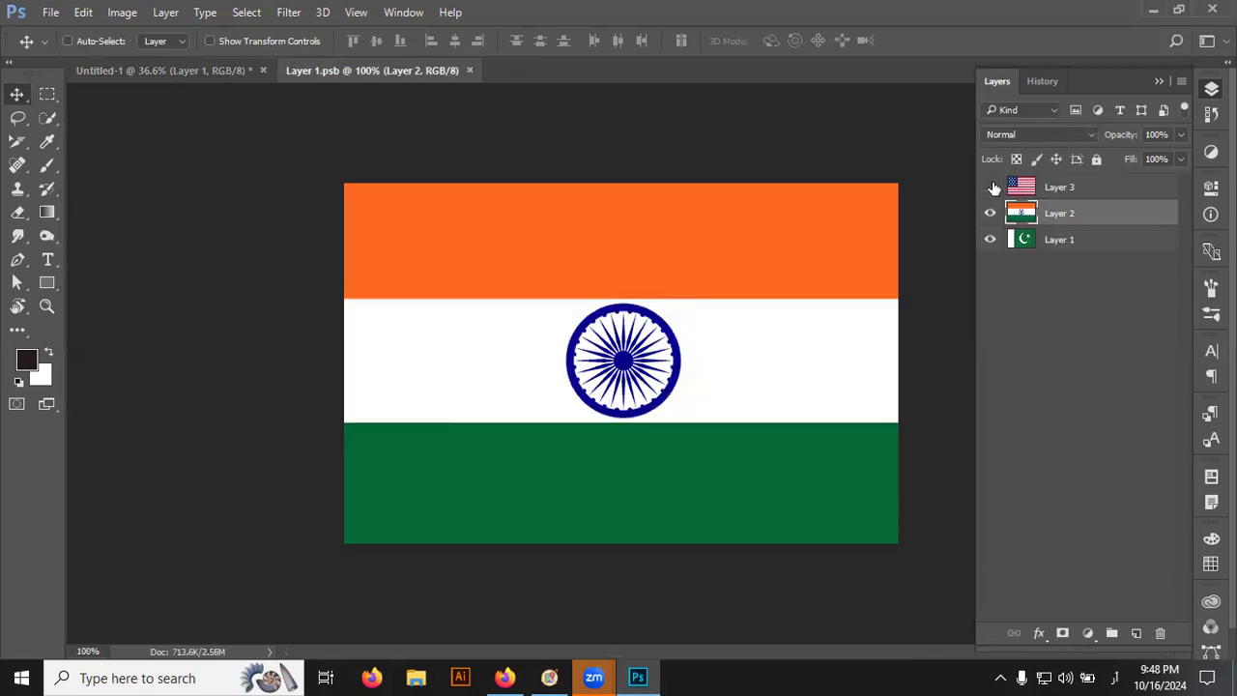
left_click(990, 187, "alt")
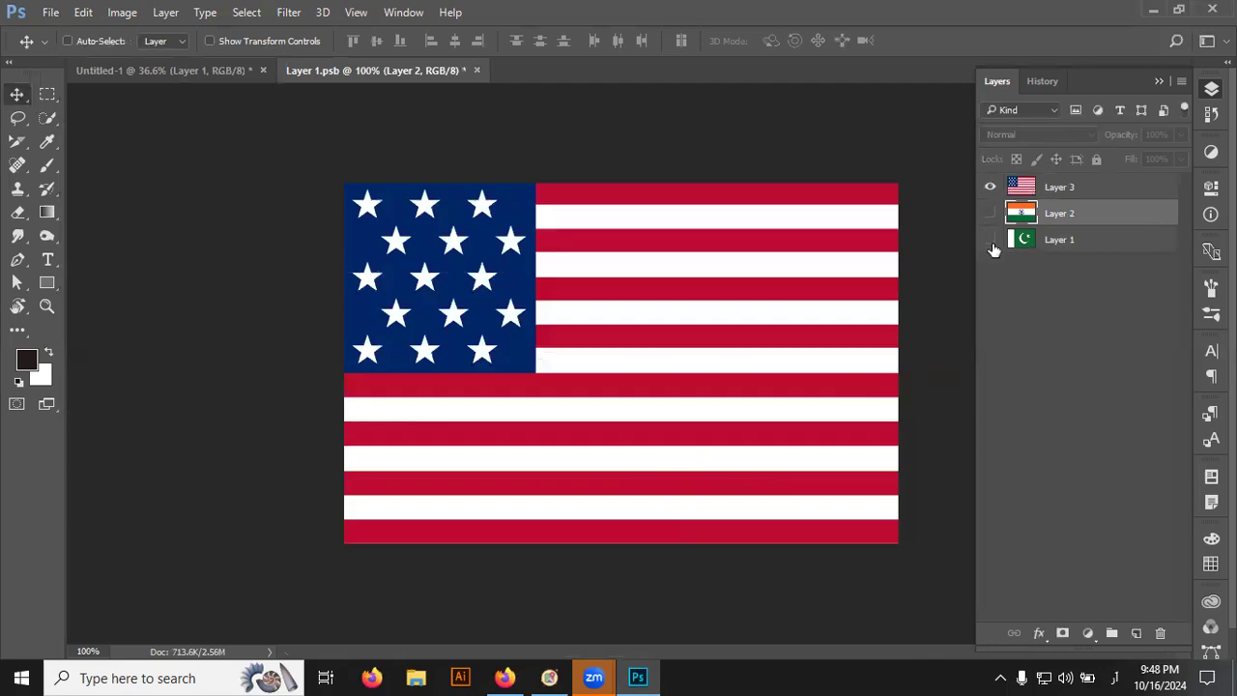
key("ctrl")
key("ctrl+s")
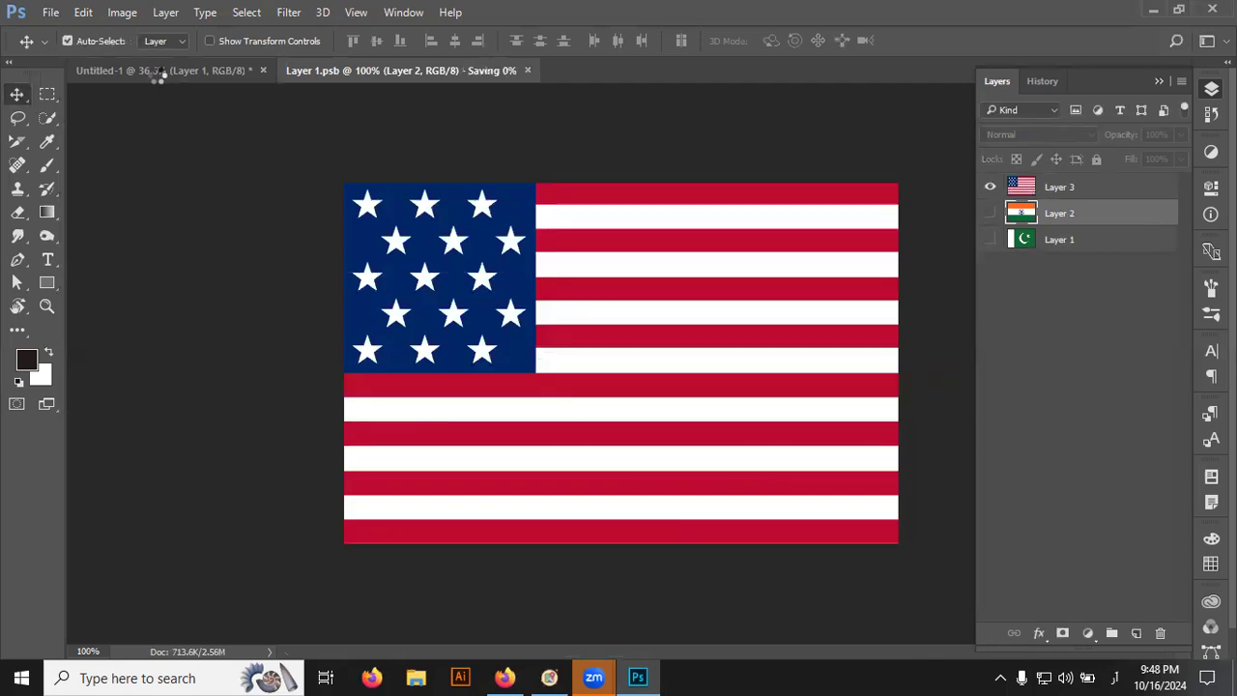
left_click(156, 77)
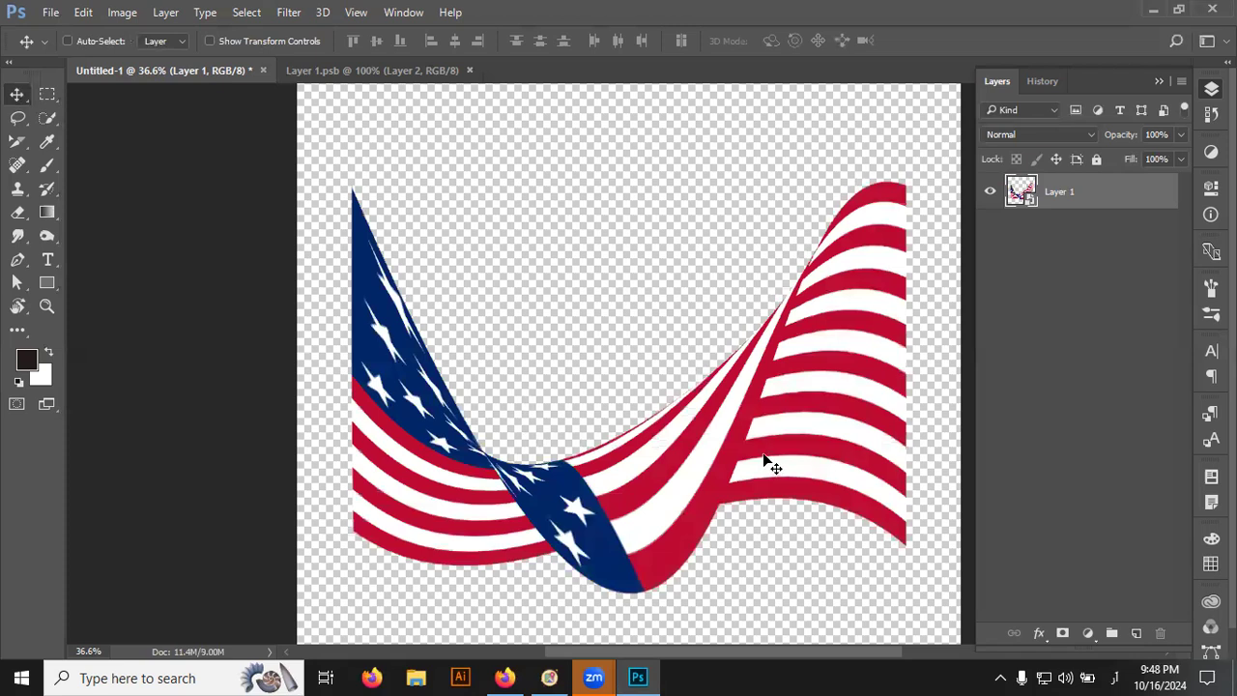
- Start a new Warp, raising the flag's deep dip and adjusting its top-left corner and lower stripes
left_click(58, 12)
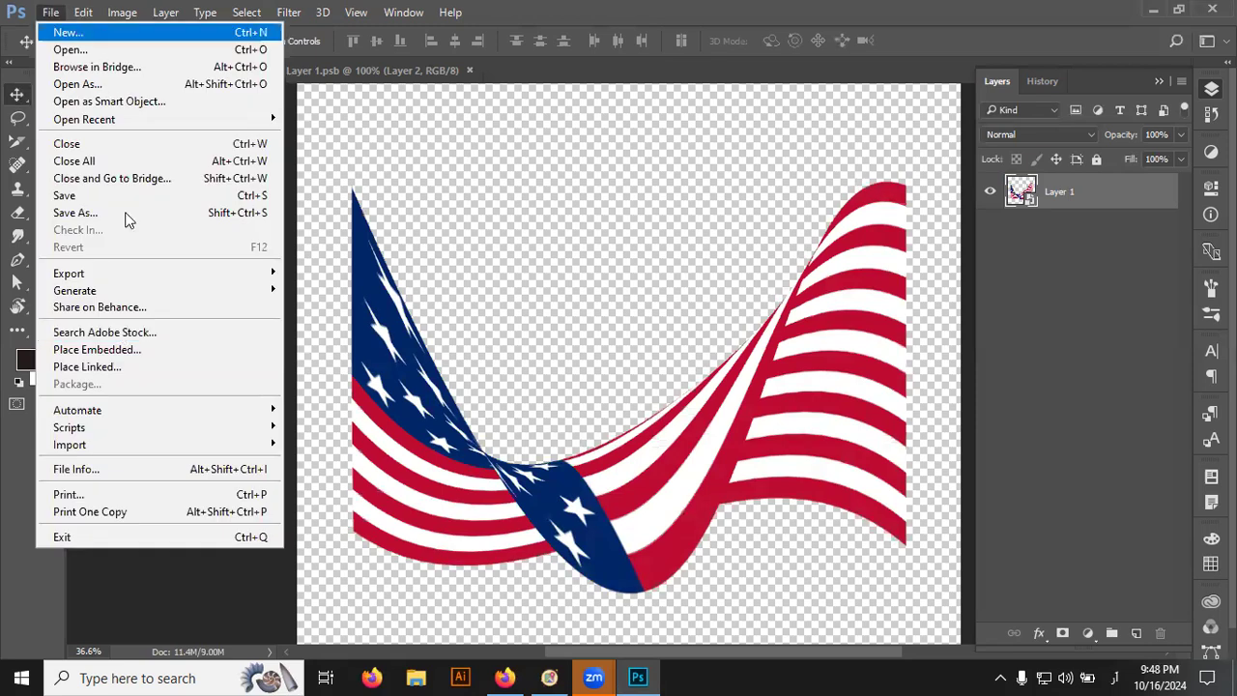
key("Right")
mouse_move(143, 395)
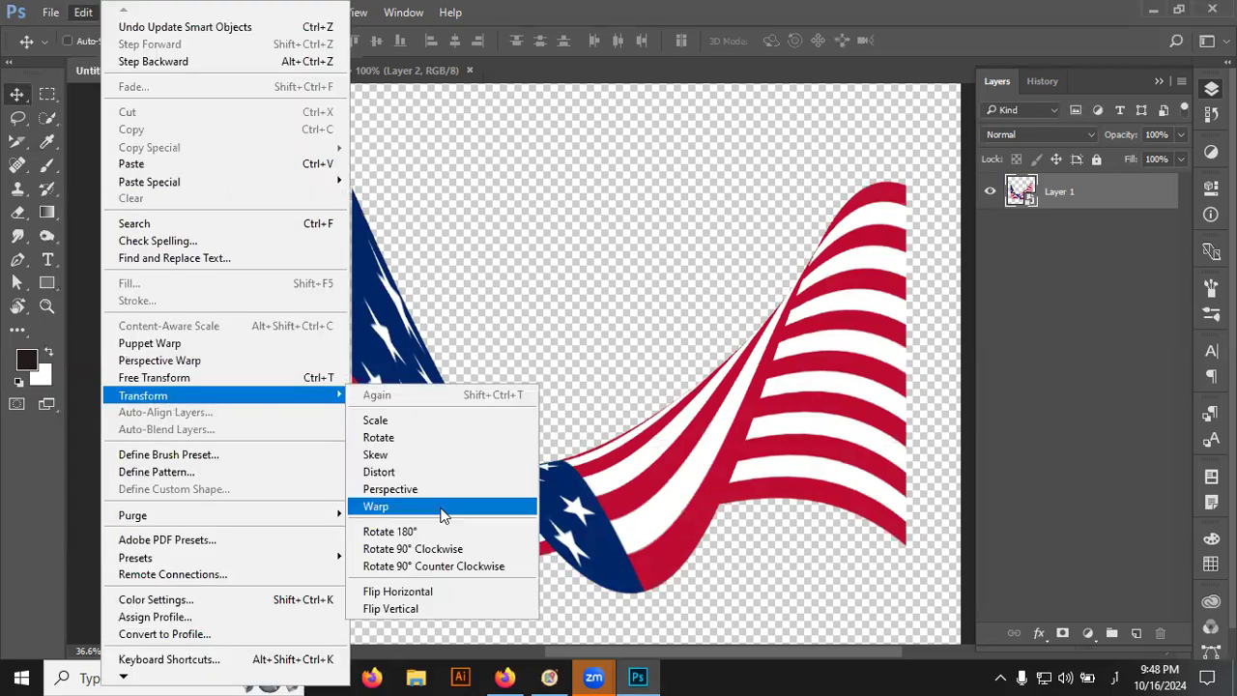
left_click(443, 507)
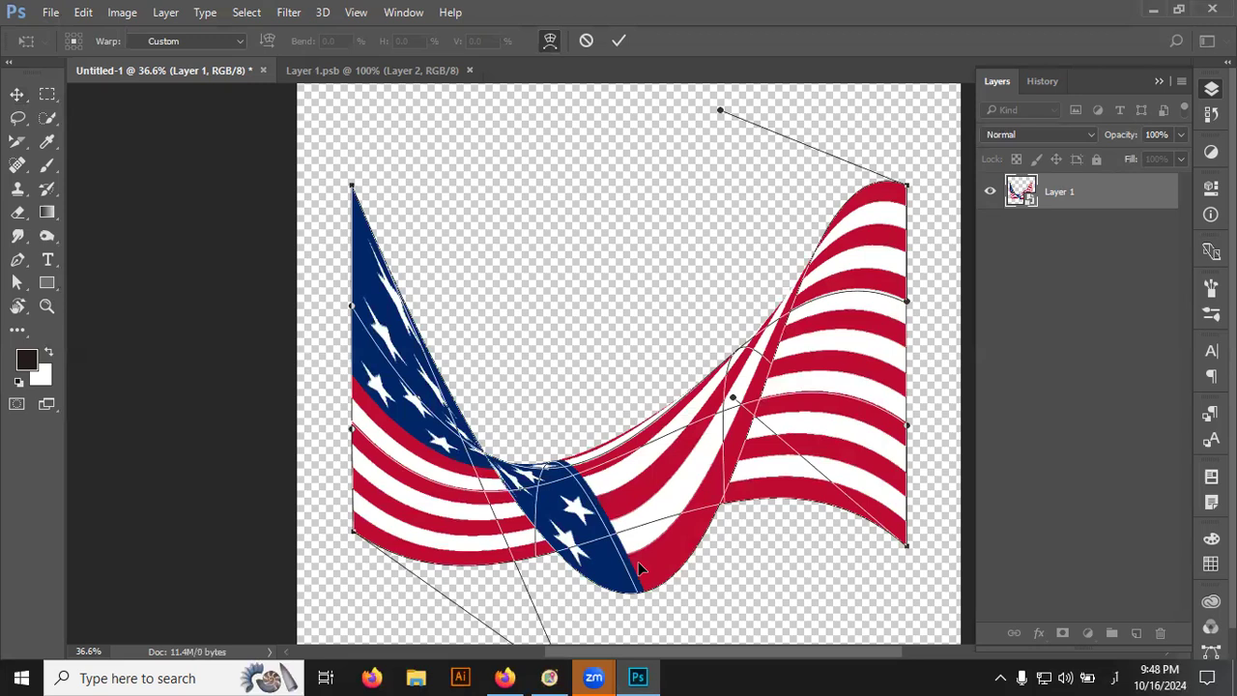
left_click_drag(560, 572, 527, 241)
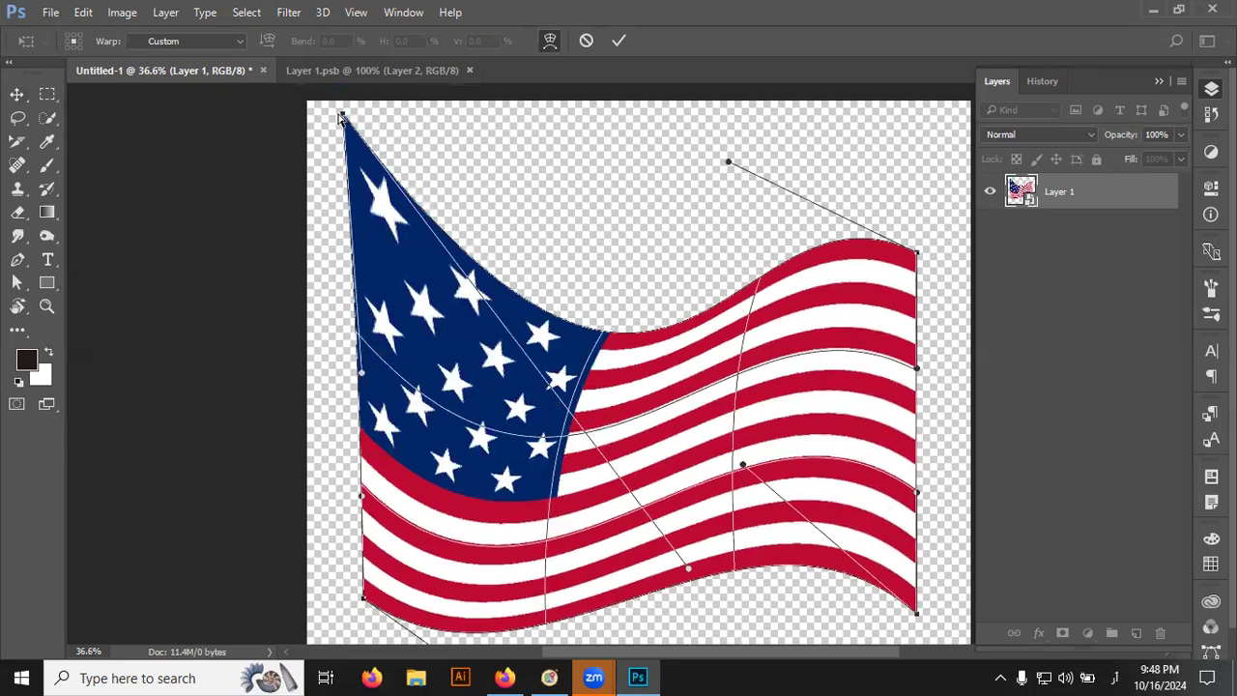
left_click_drag(340, 116, 354, 305)
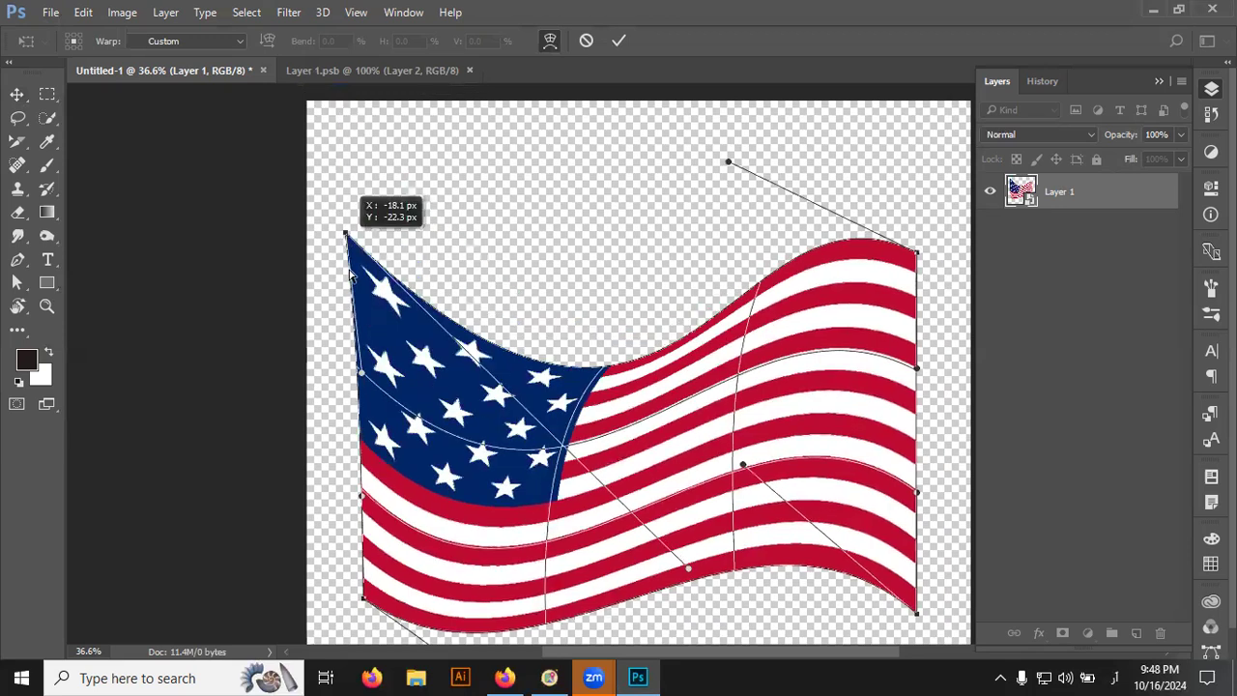
left_click_drag(362, 287, 364, 280)
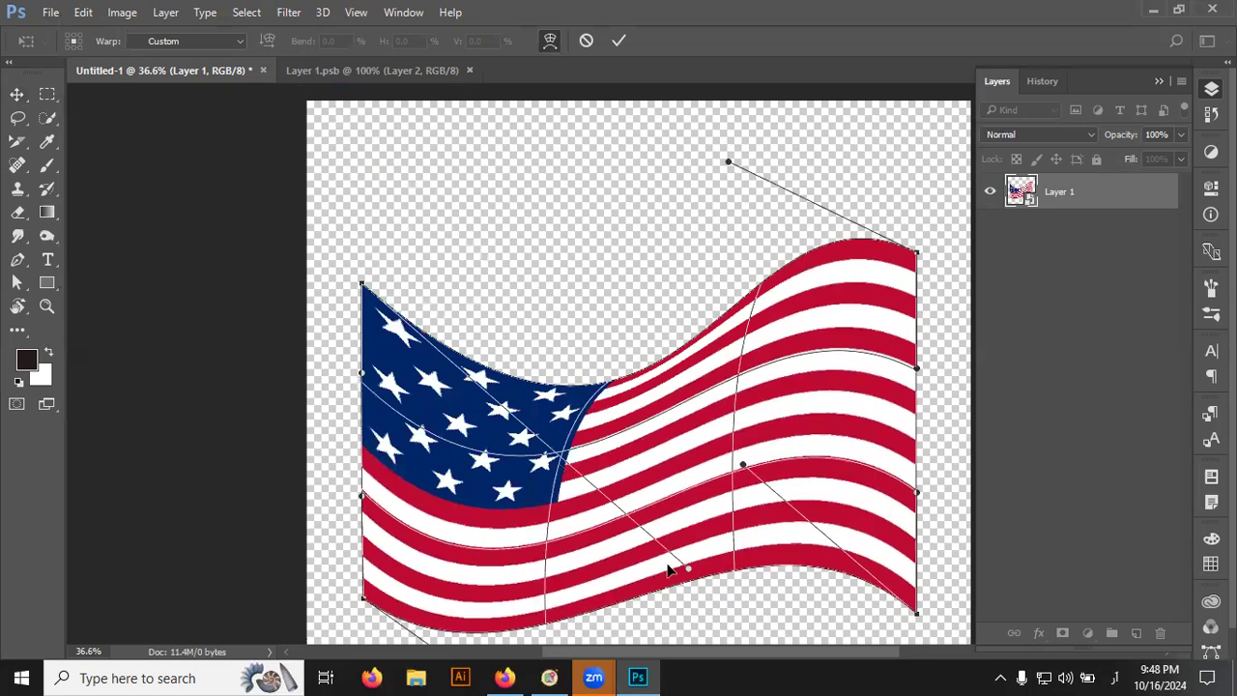
left_click_drag(689, 571, 617, 599)
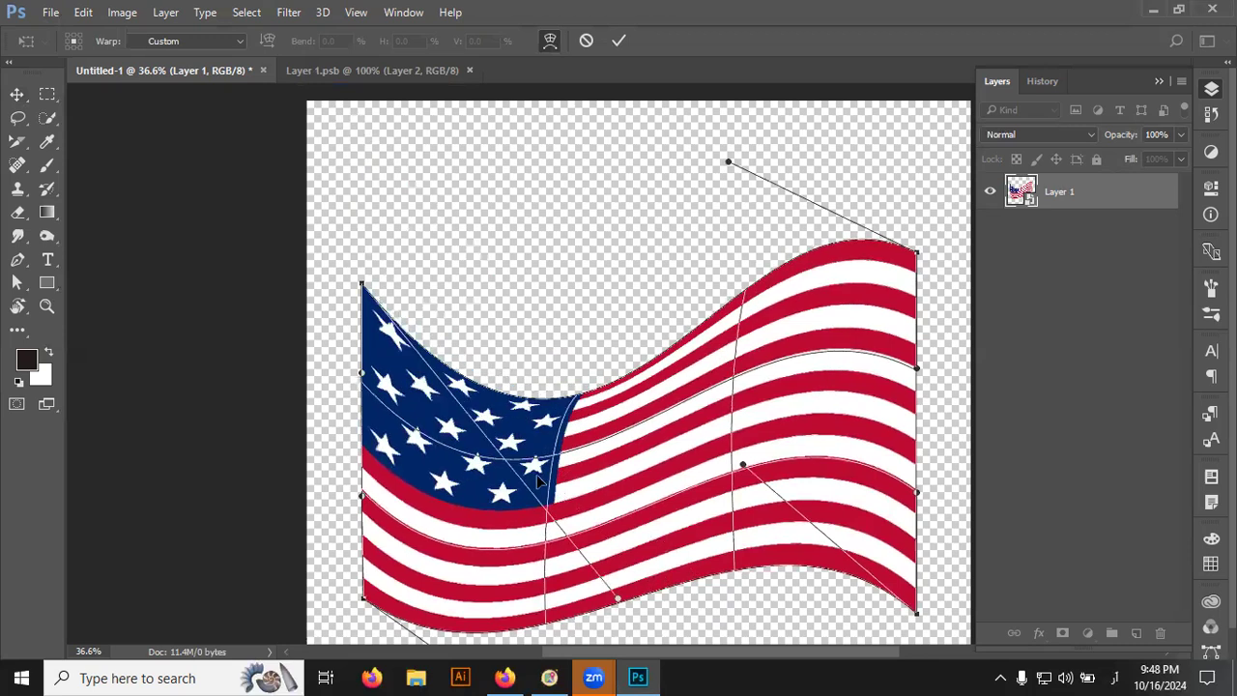
- Pull the right corners, right edge and bottom edge into a gentle wave, then commit the warp
mouse_move(556, 453)
left_mouse_down()
mouse_move(563, 432)
mouse_move(573, 452)
left_mouse_up()
left_click_drag(917, 613, 891, 509)
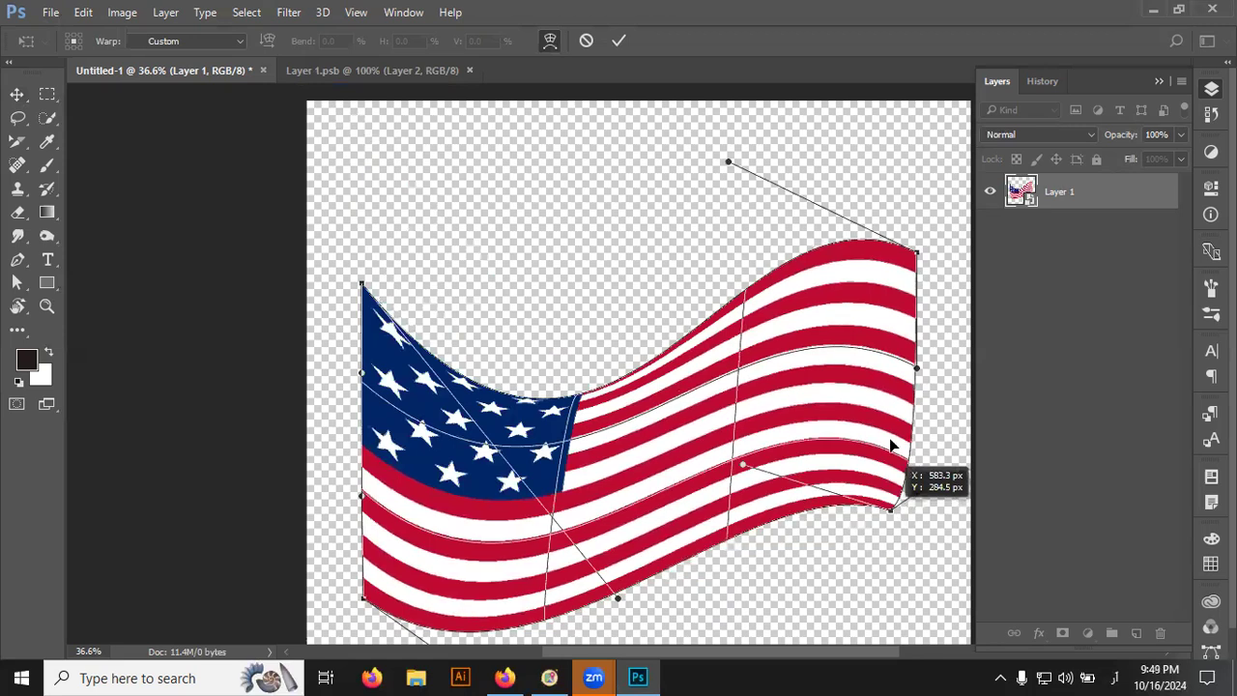
left_click_drag(915, 319, 885, 317)
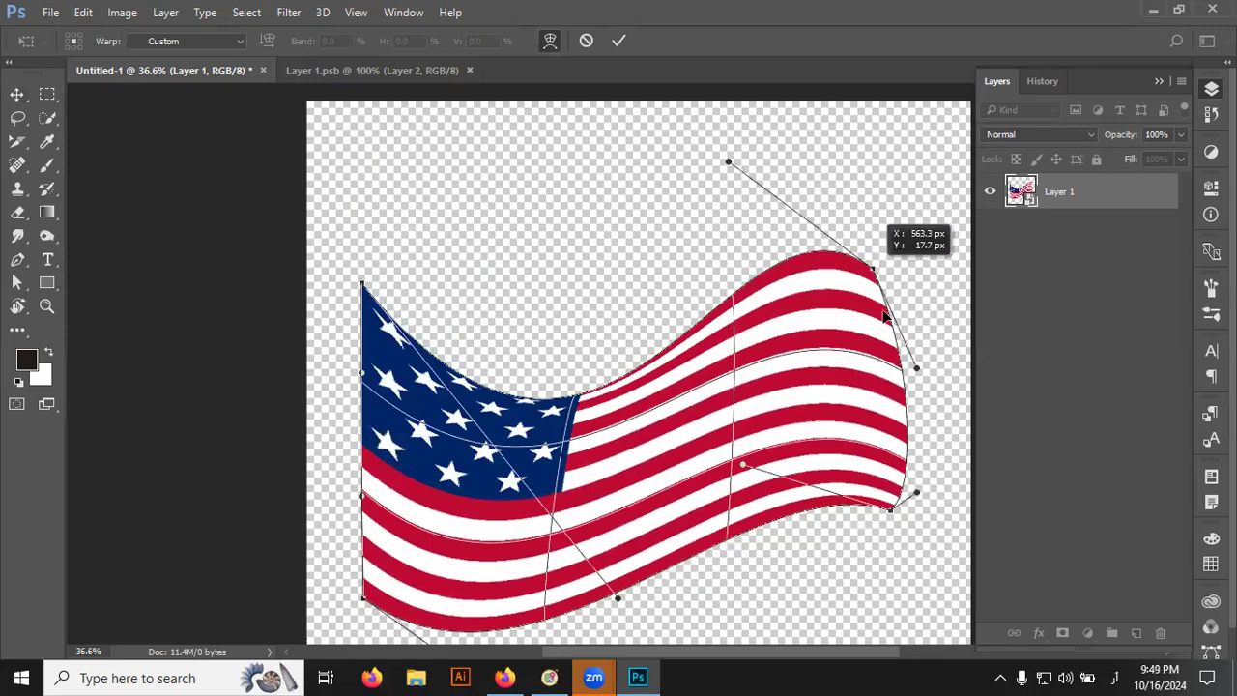
left_click_drag(901, 375, 826, 386)
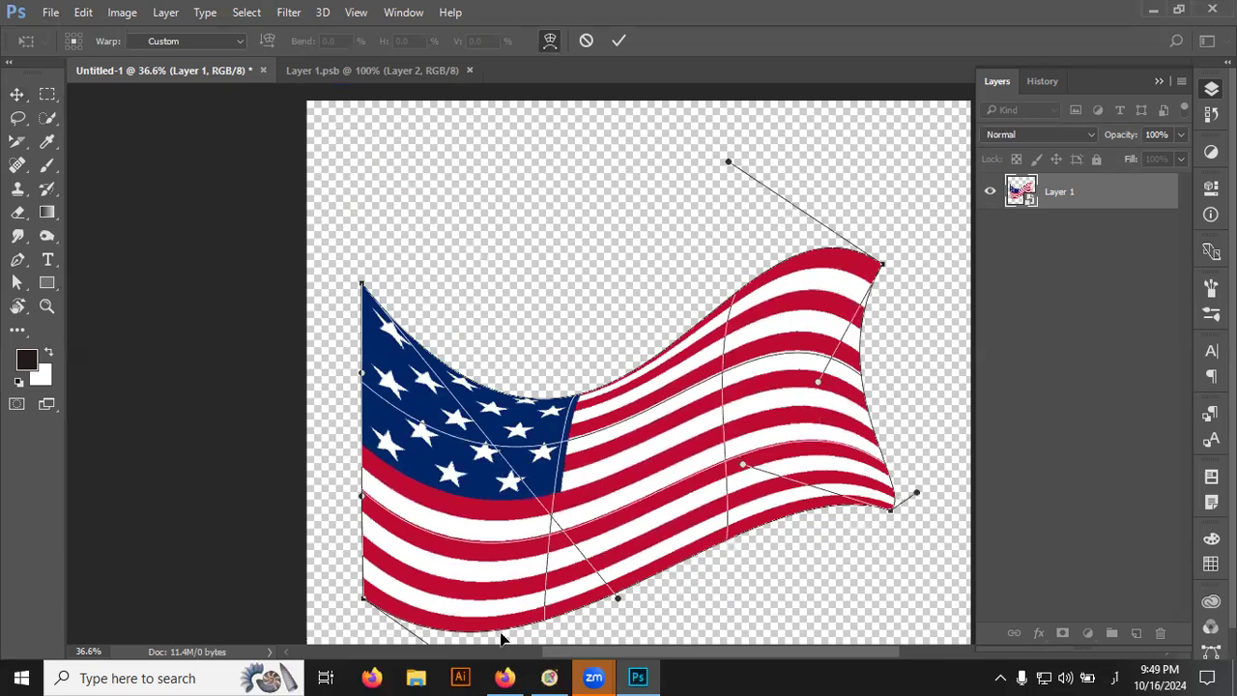
left_click_drag(493, 614, 499, 598)
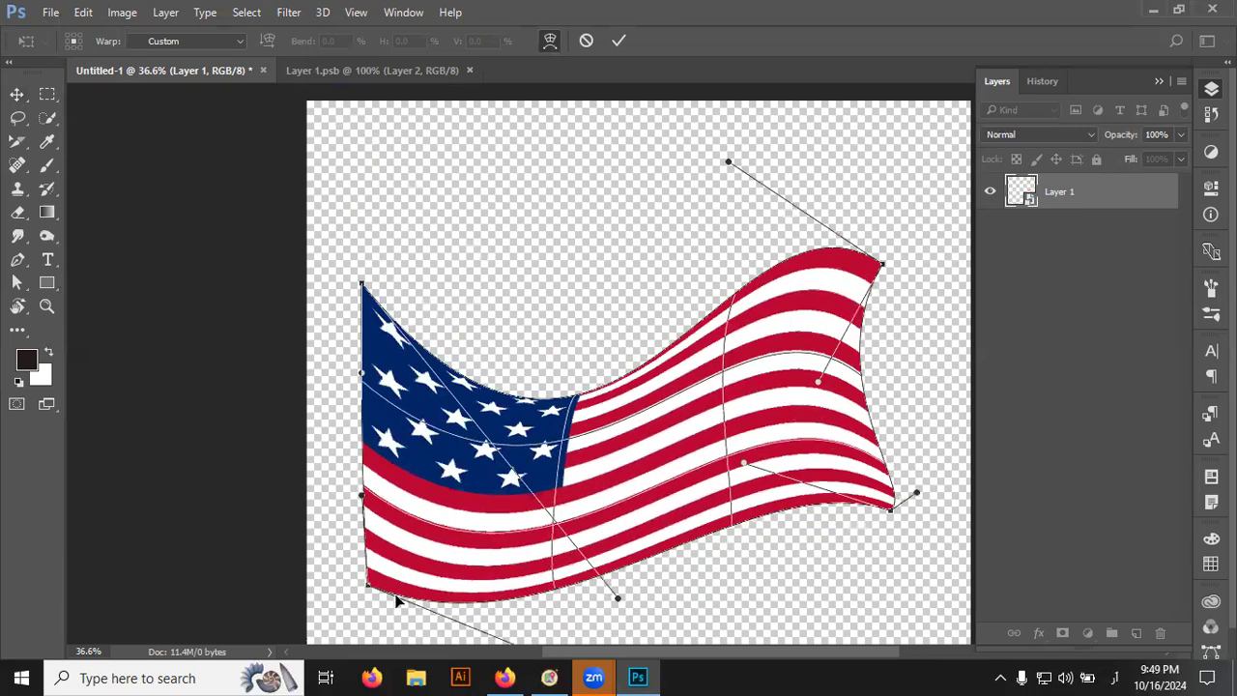
left_click_drag(368, 590, 362, 572)
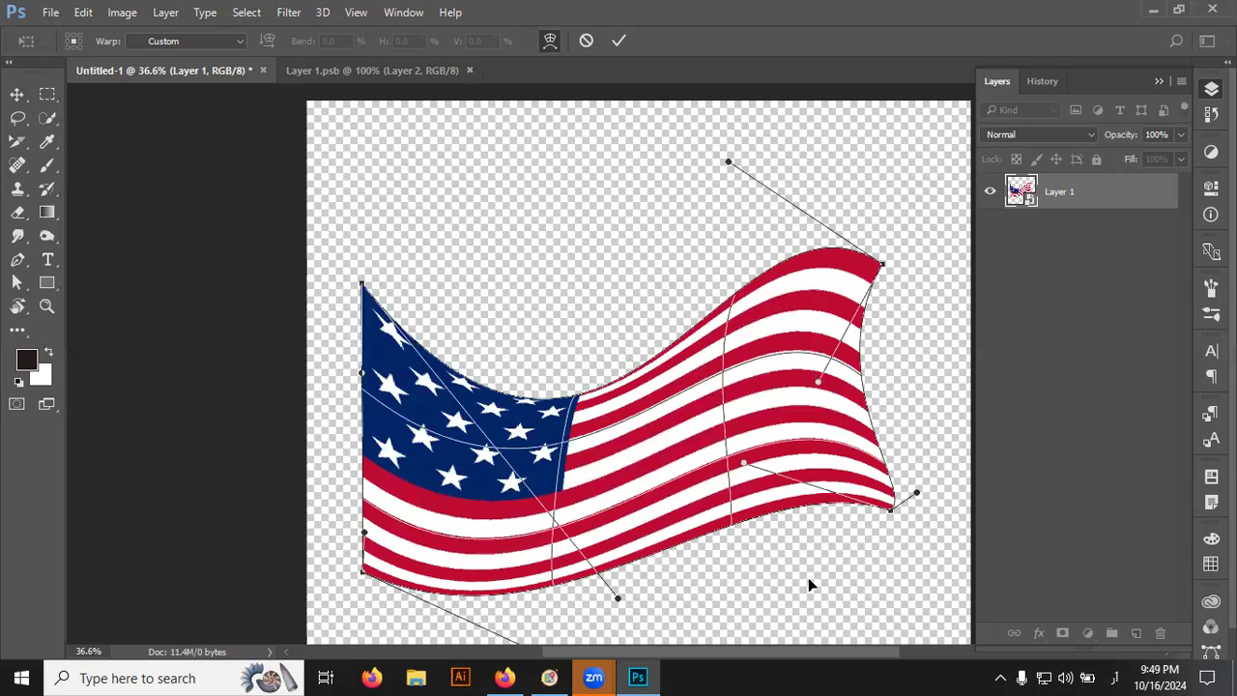
key("Return")
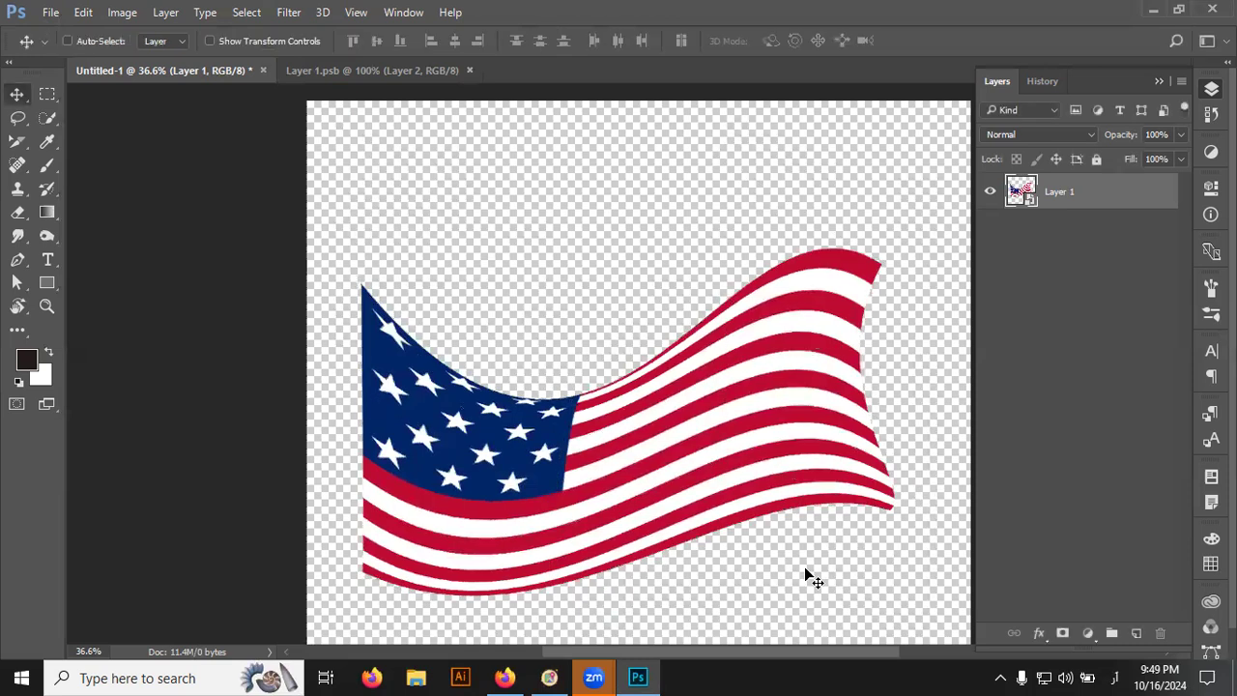
- Create an empty Layer 2 above the flag layer, discarding a trial Ctrl+J duplicate
scroll(801, 513, "down", 1)
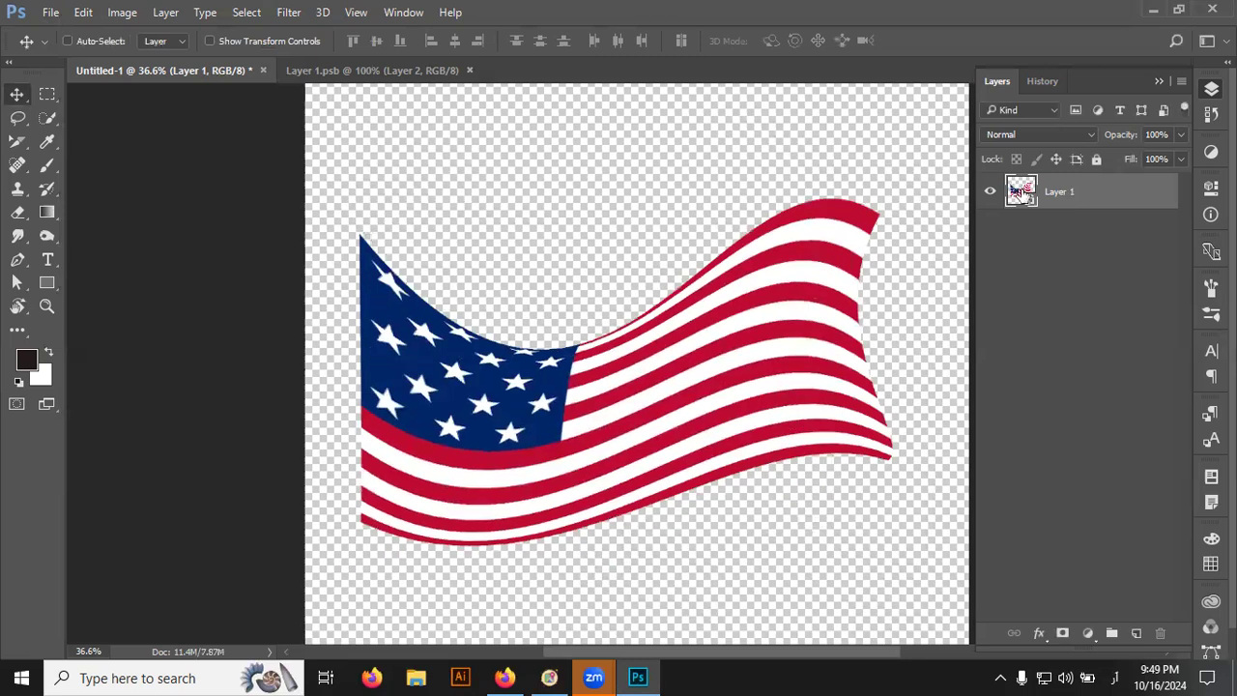
left_click(1021, 193, "ctrl")
key("ctrl+j")
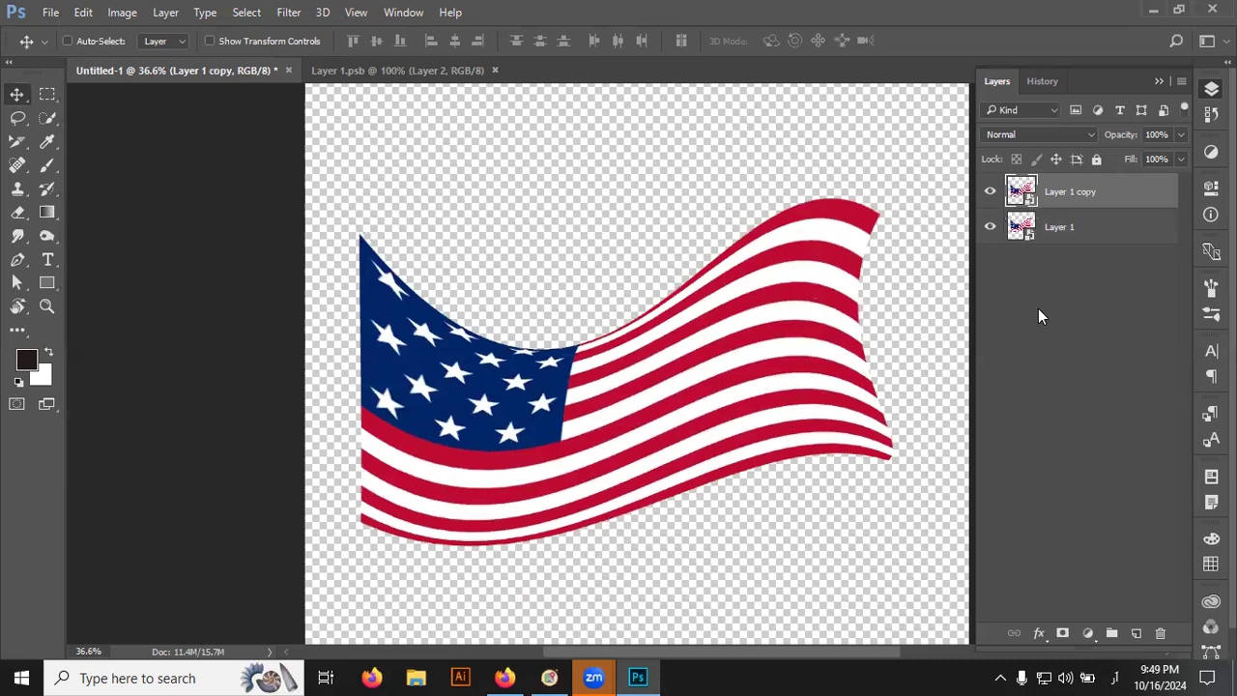
key("ctrl+z")
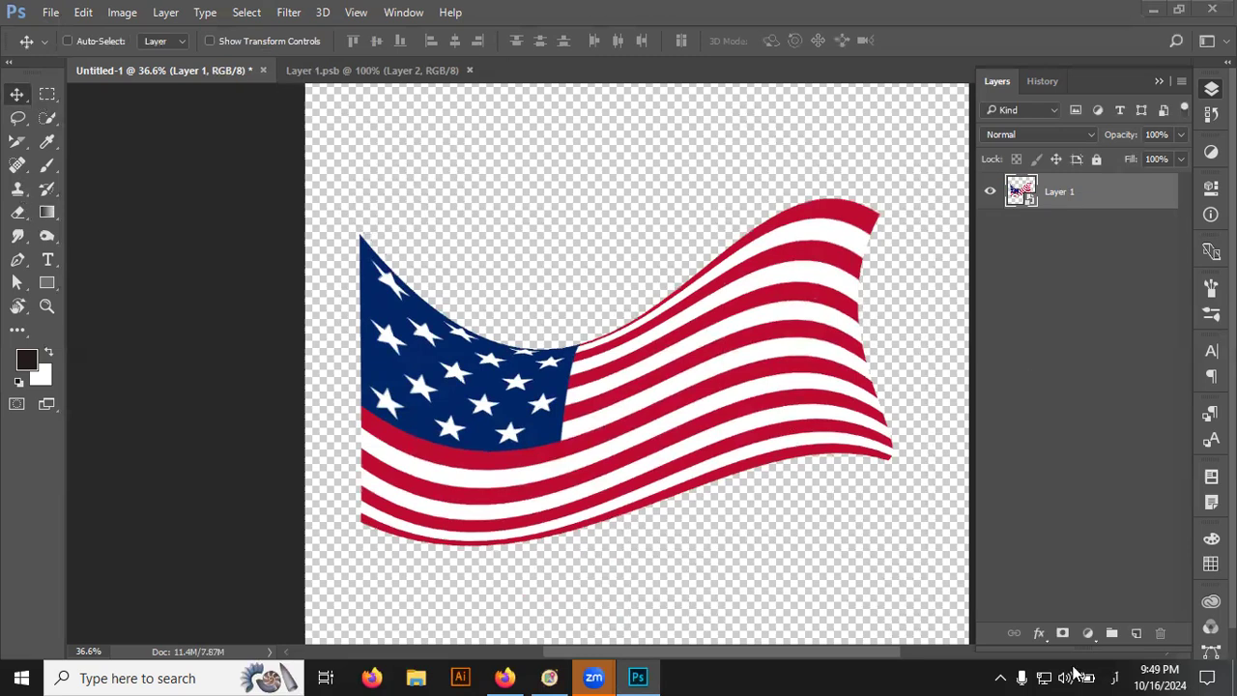
left_click(1137, 634)
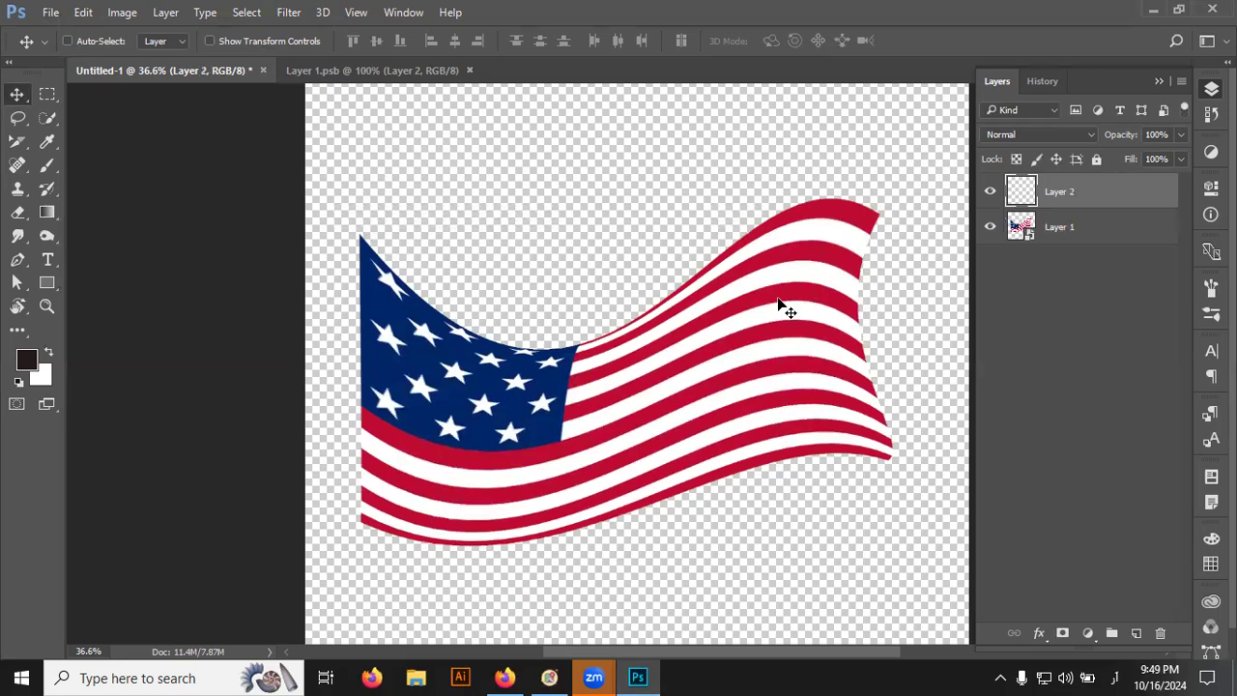
- Set up a soft round brush at about 250 px, undoing the stray dab and trial stroke
left_click(46, 167)
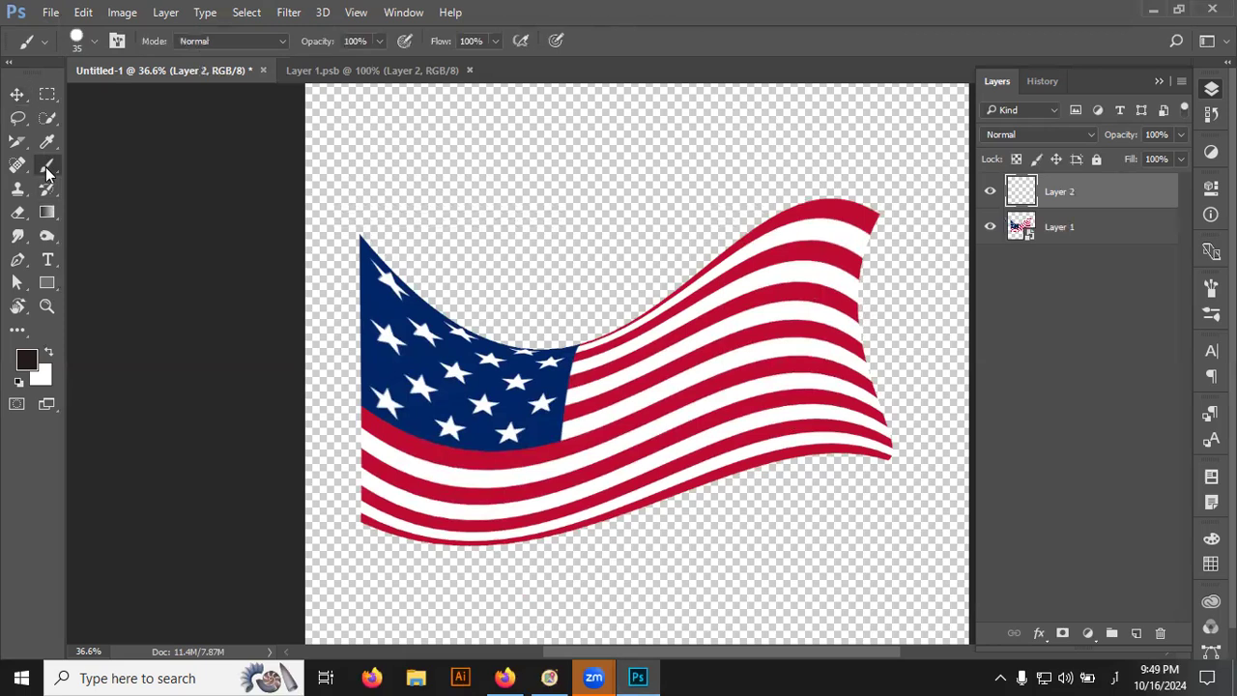
key("bracketright")
key("bracketright")
key("bracketright")
right_click(599, 298)
left_click_drag(750, 342, 759, 342)
left_click(688, 426)
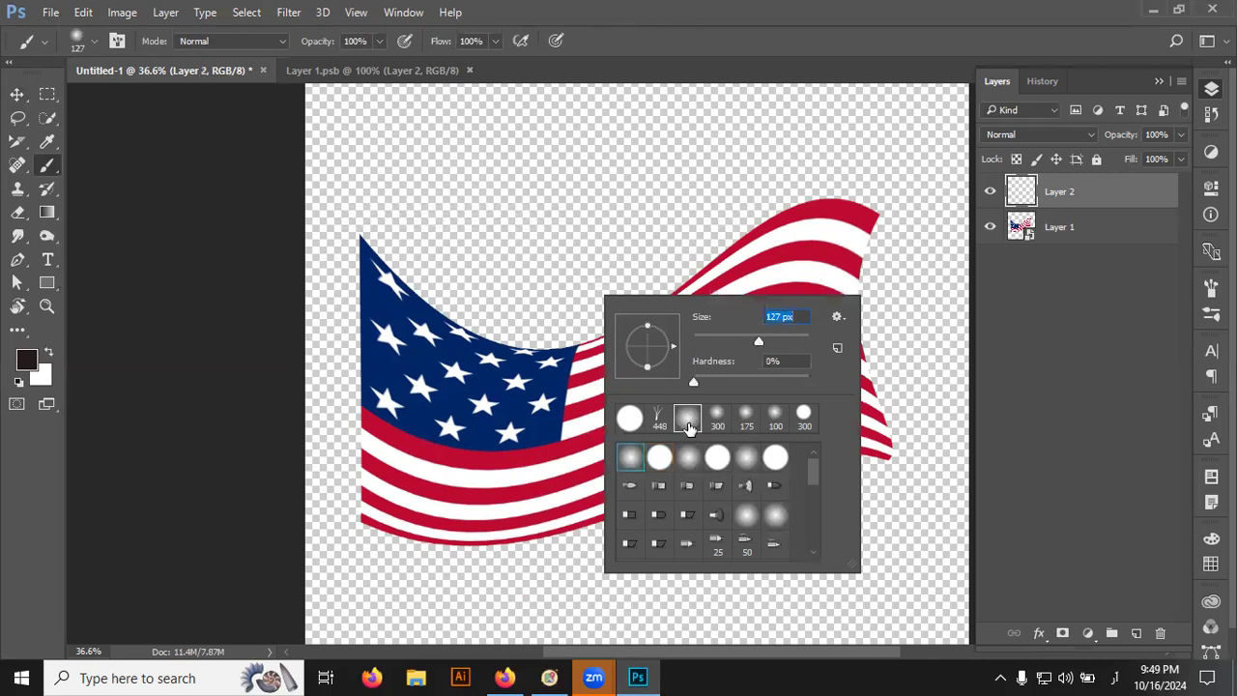
left_click(636, 189)
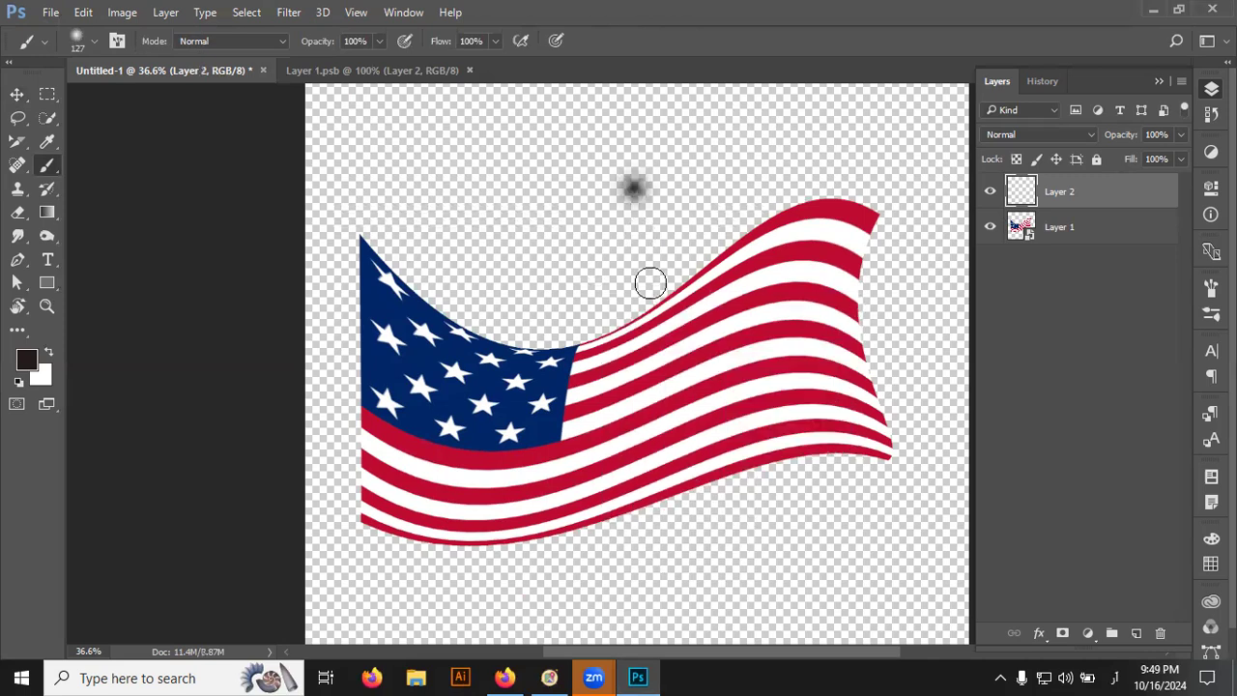
key("ctrl+z")
key("bracketright")
key("bracketright")
key("bracketright")
key("bracketleft")
key("bracketleft")
key("bracketleft")
key("bracketleft")
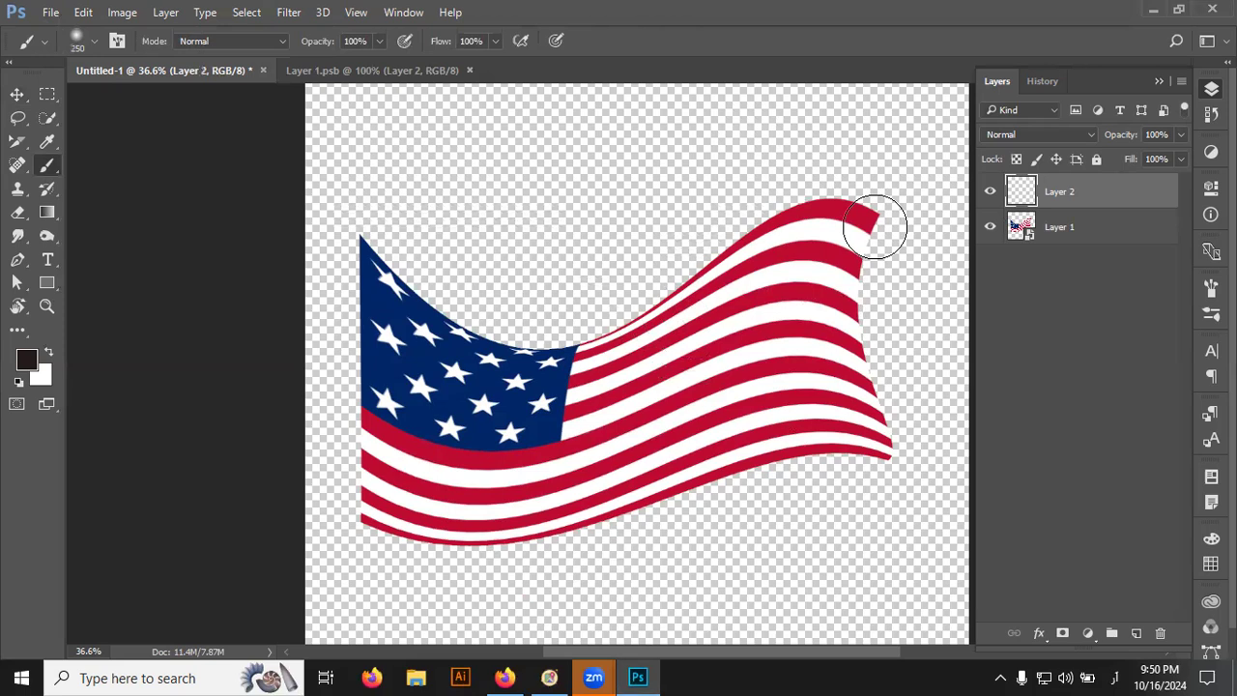
left_click_drag(875, 226, 933, 476)
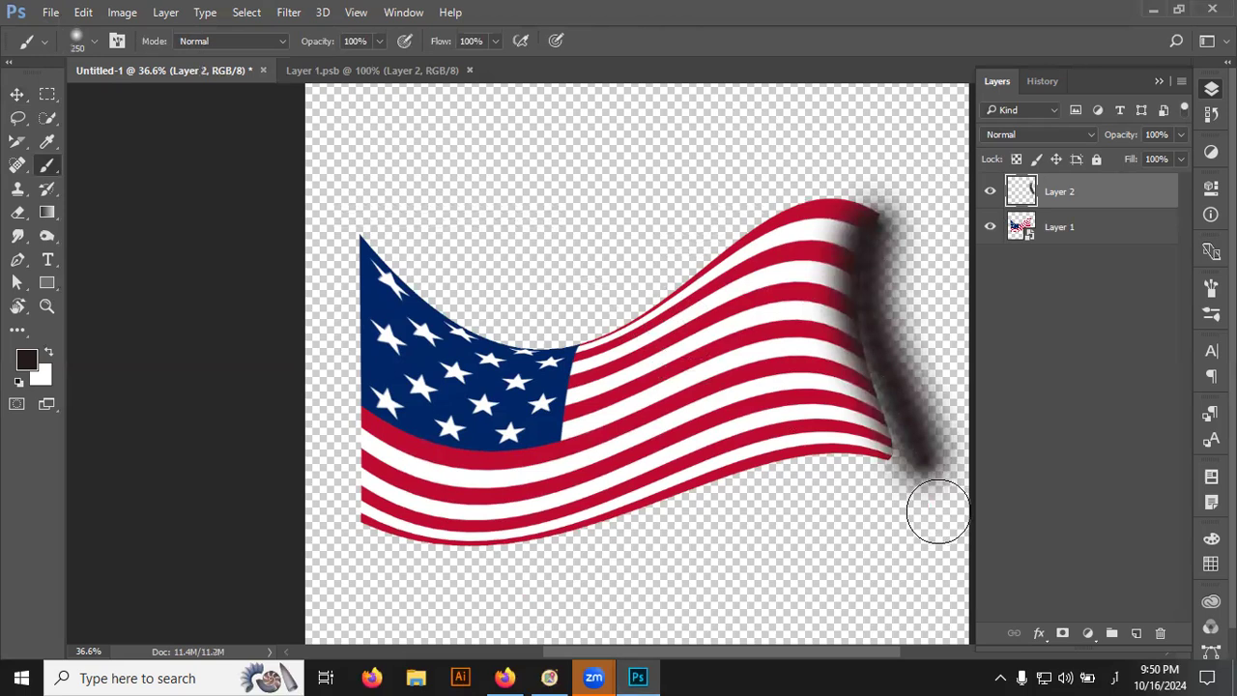
key("ctrl+z")
- At 30% brush opacity, paint soft shadows along the flag's top, right edge and underside
right_click(665, 270)
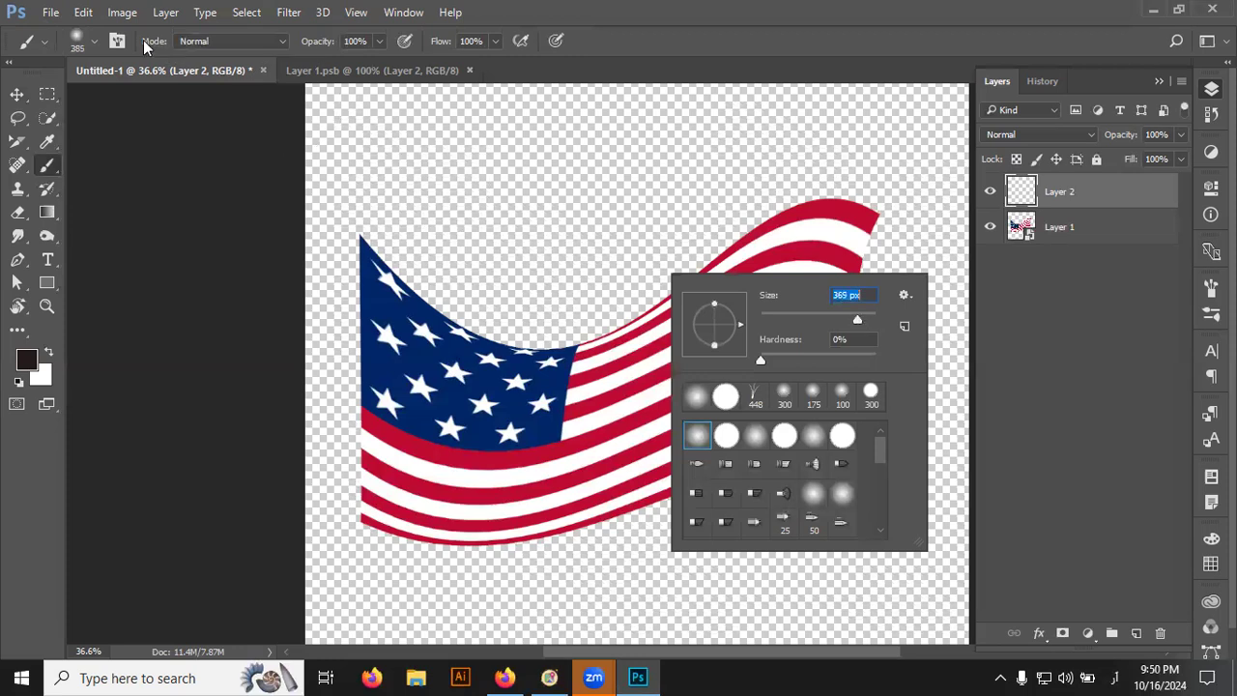
key("Return")
key("8")
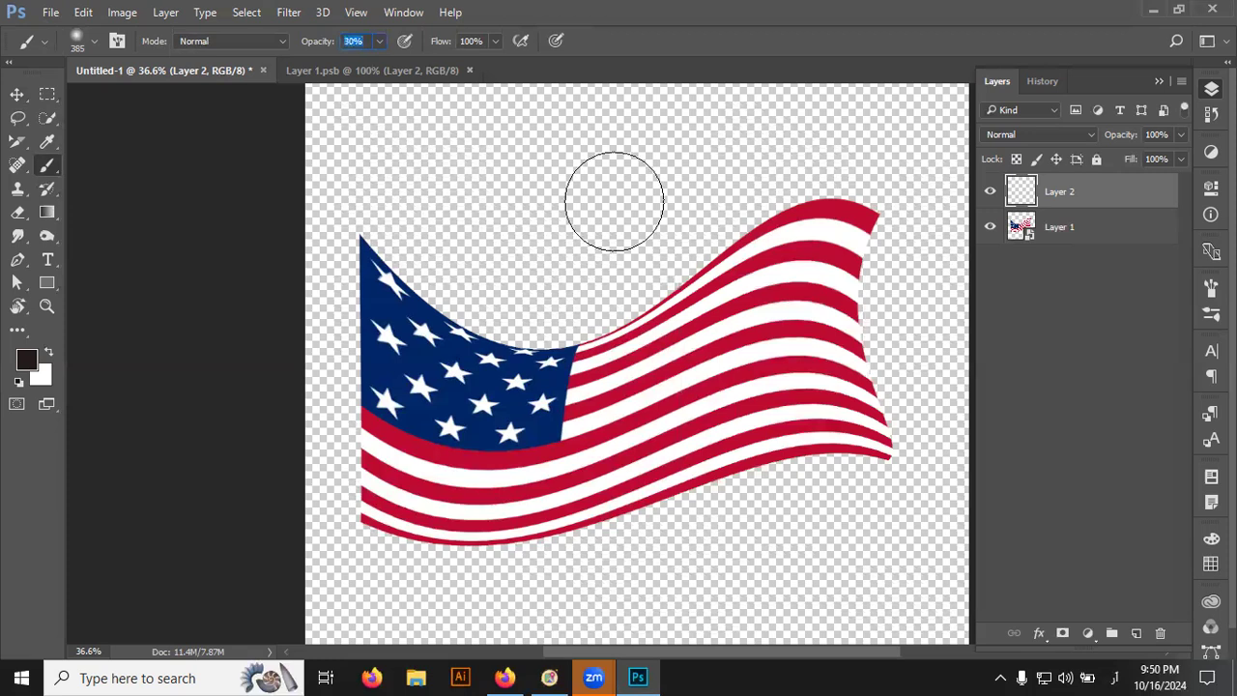
left_click(881, 211)
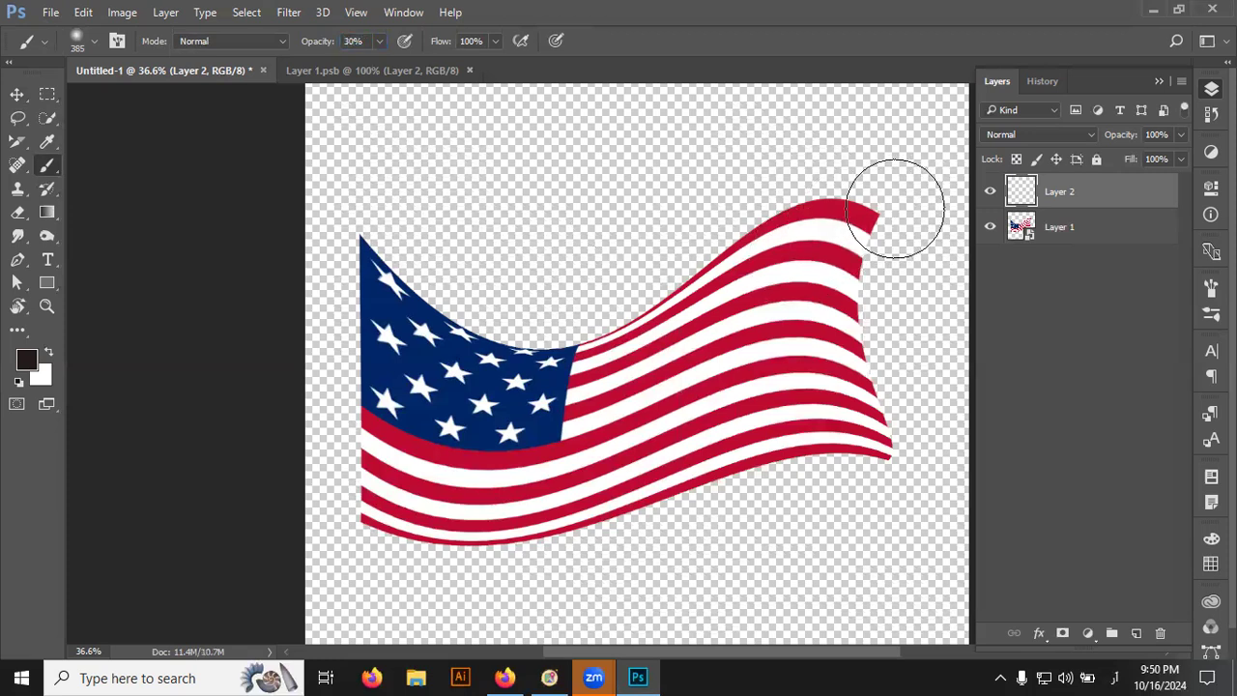
mouse_move(884, 207)
left_mouse_down()
mouse_move(888, 346)
mouse_move(920, 416)
left_mouse_up()
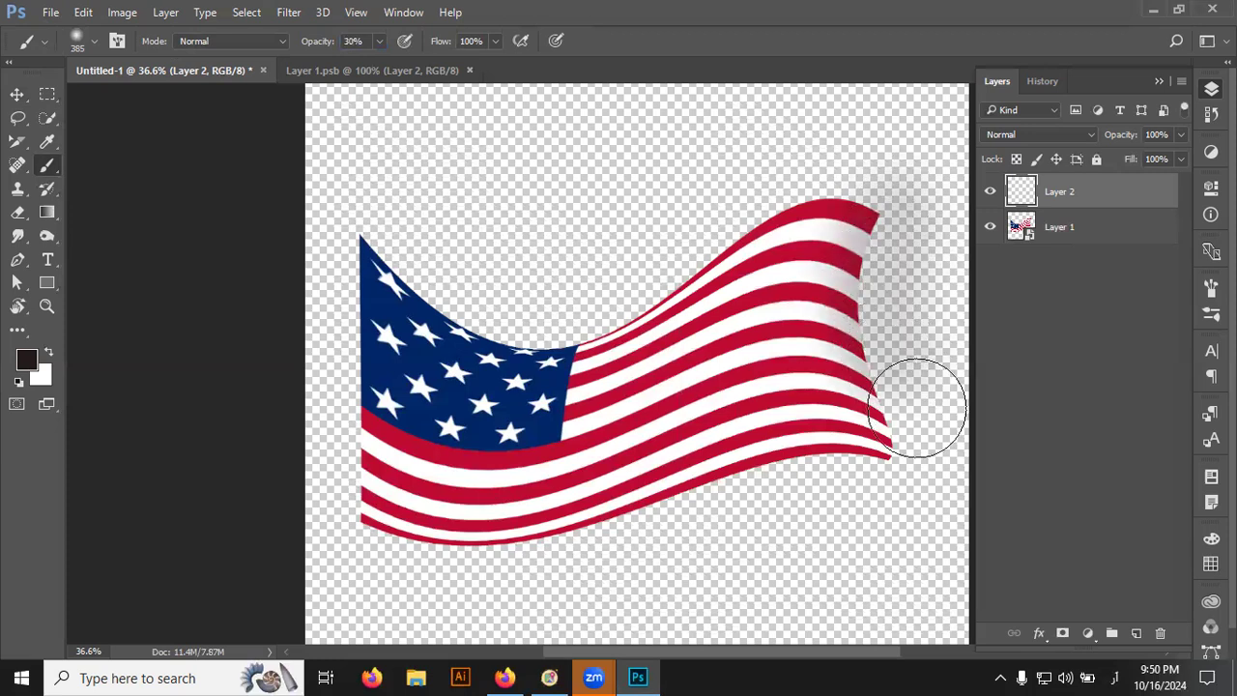
mouse_move(667, 247)
left_mouse_down()
mouse_move(387, 263)
mouse_move(362, 199)
left_mouse_up()
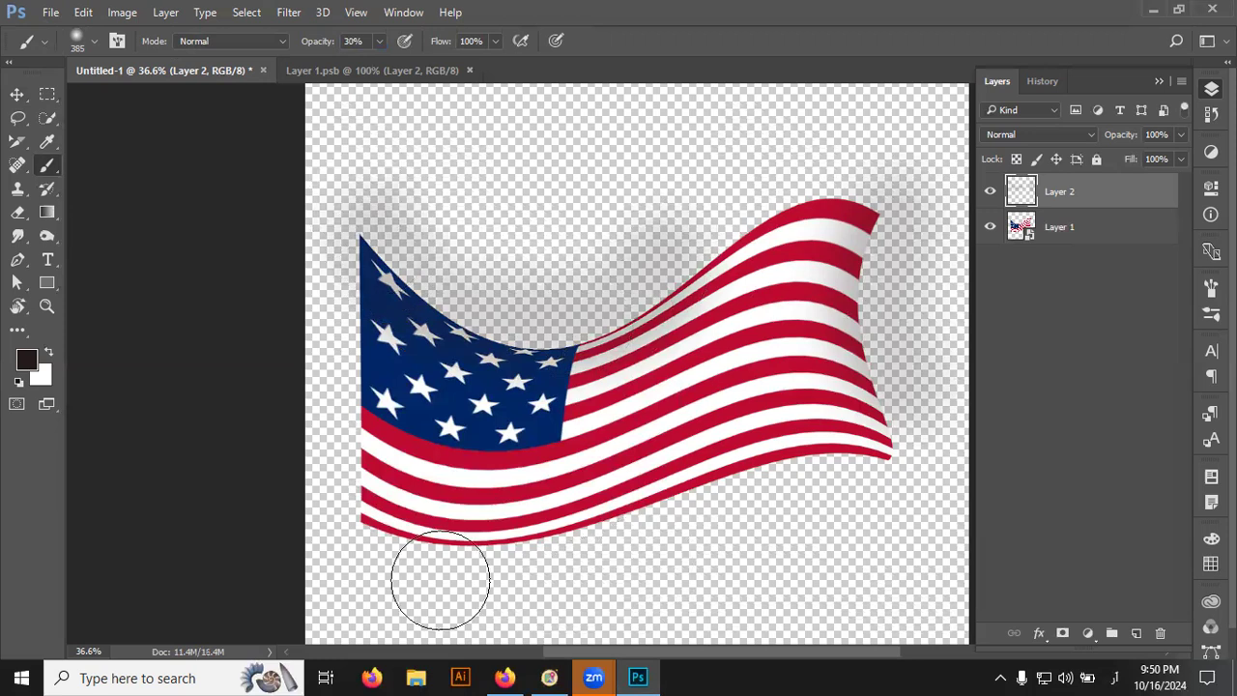
left_click_drag(442, 574, 563, 569)
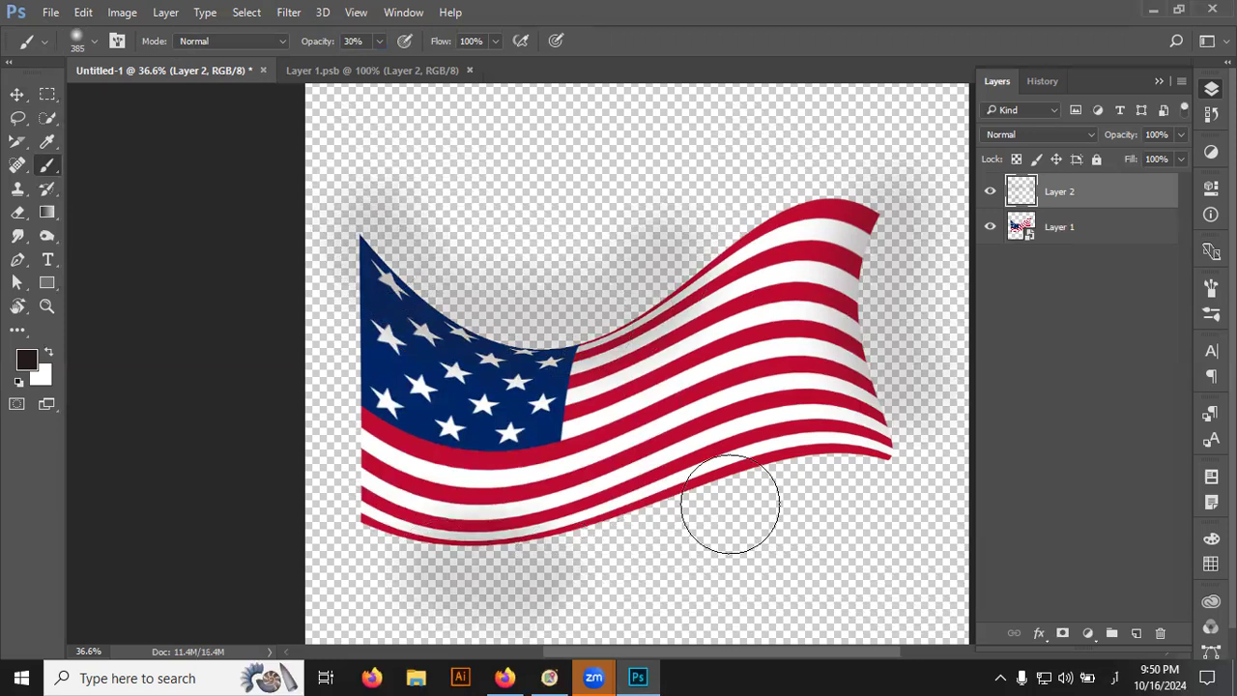
left_click_drag(773, 483, 878, 533)
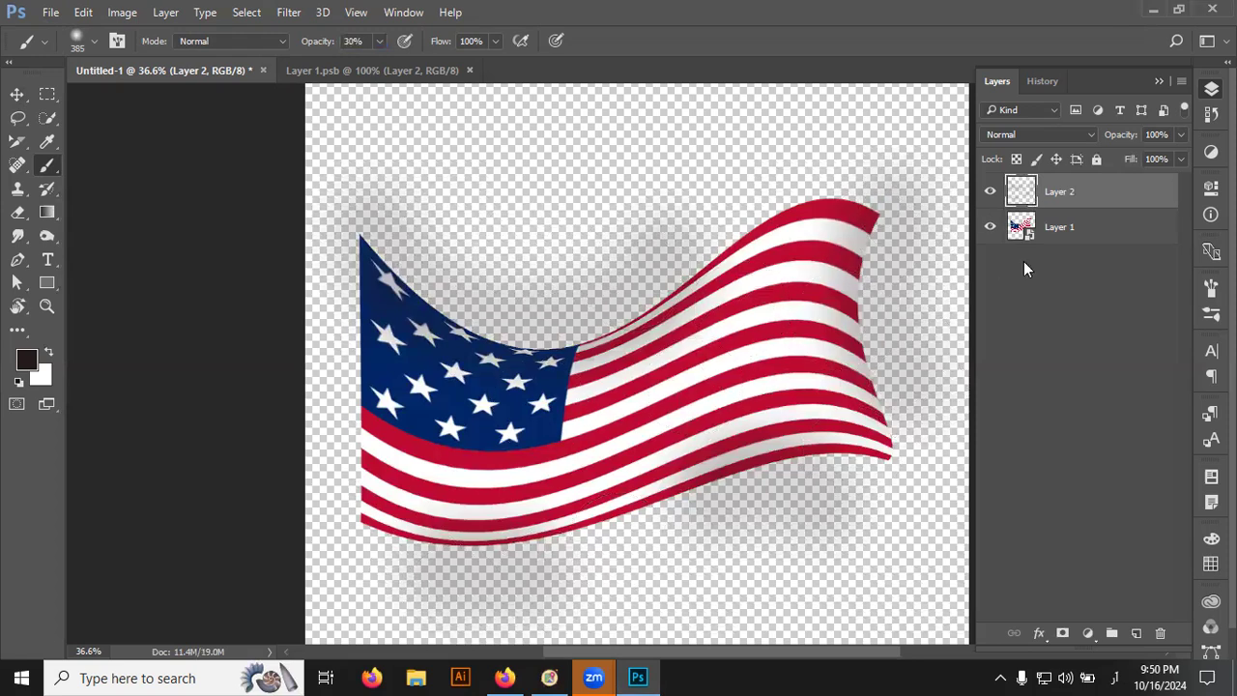
- Clip Layer 2 to the flag layer and shrink the brush to 91 px, undoing a trial stroke
left_click(1048, 205, "alt")
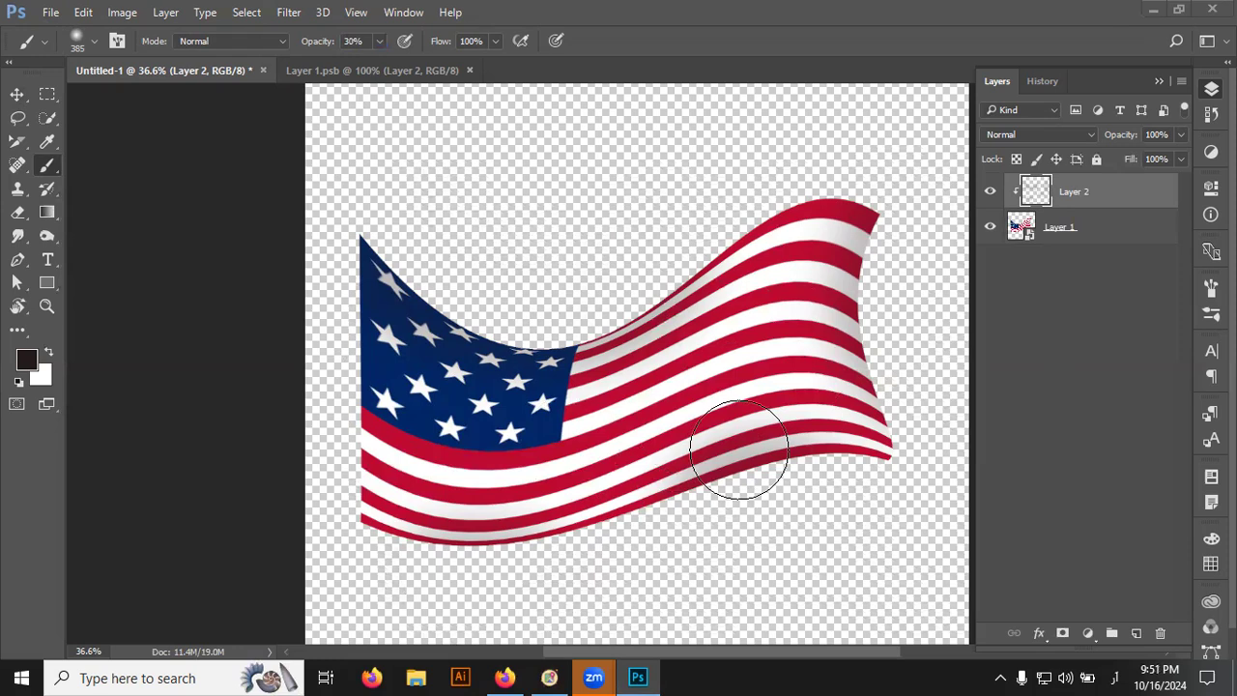
right_click(747, 292)
left_click(883, 338)
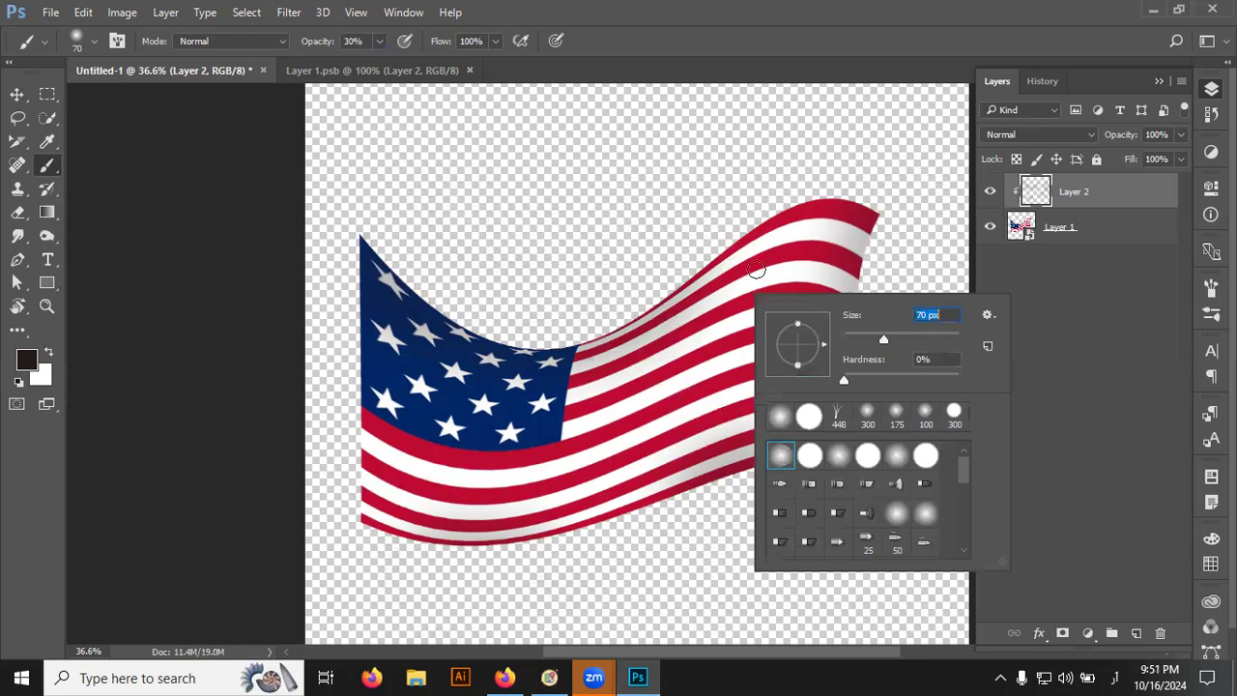
left_click_drag(897, 341, 900, 340)
mouse_move(839, 208)
left_mouse_down()
mouse_move(820, 312)
mouse_move(902, 525)
left_mouse_up()
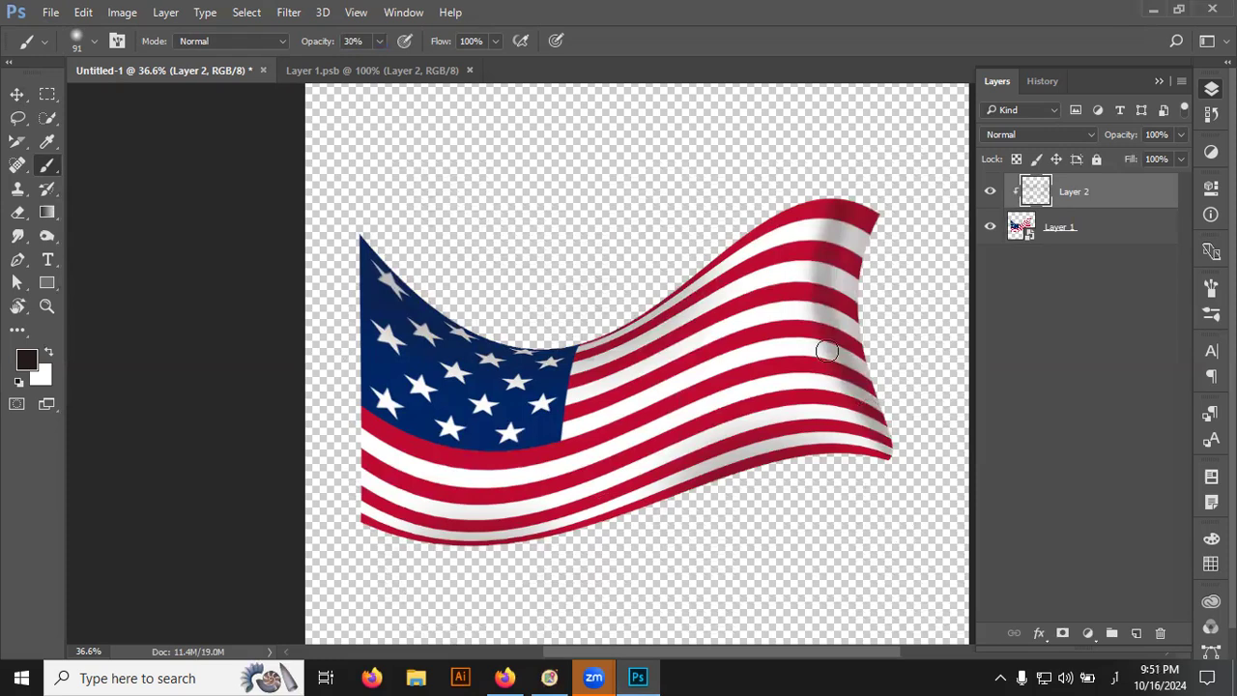
key("ctrl+z")
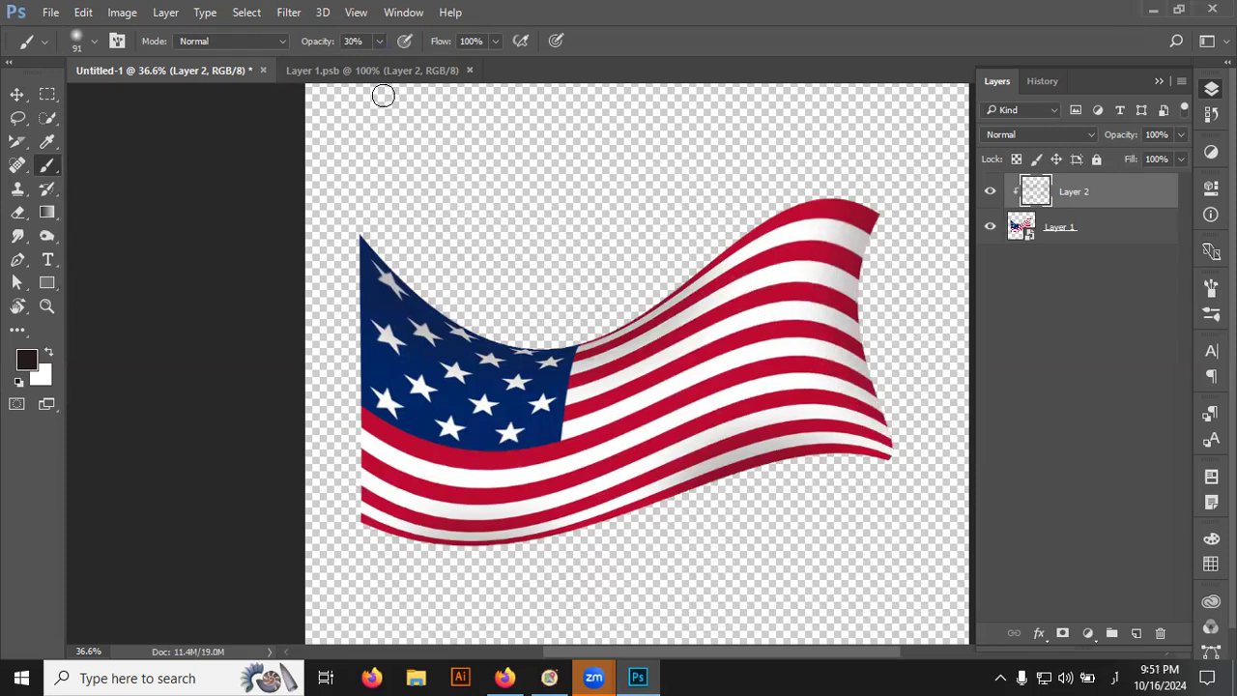
- At 15% opacity, faintly shade the lower stripes and upper star field, then toggle Layer 2 to compare
key("2")
key("9")
key("1")
key("5")
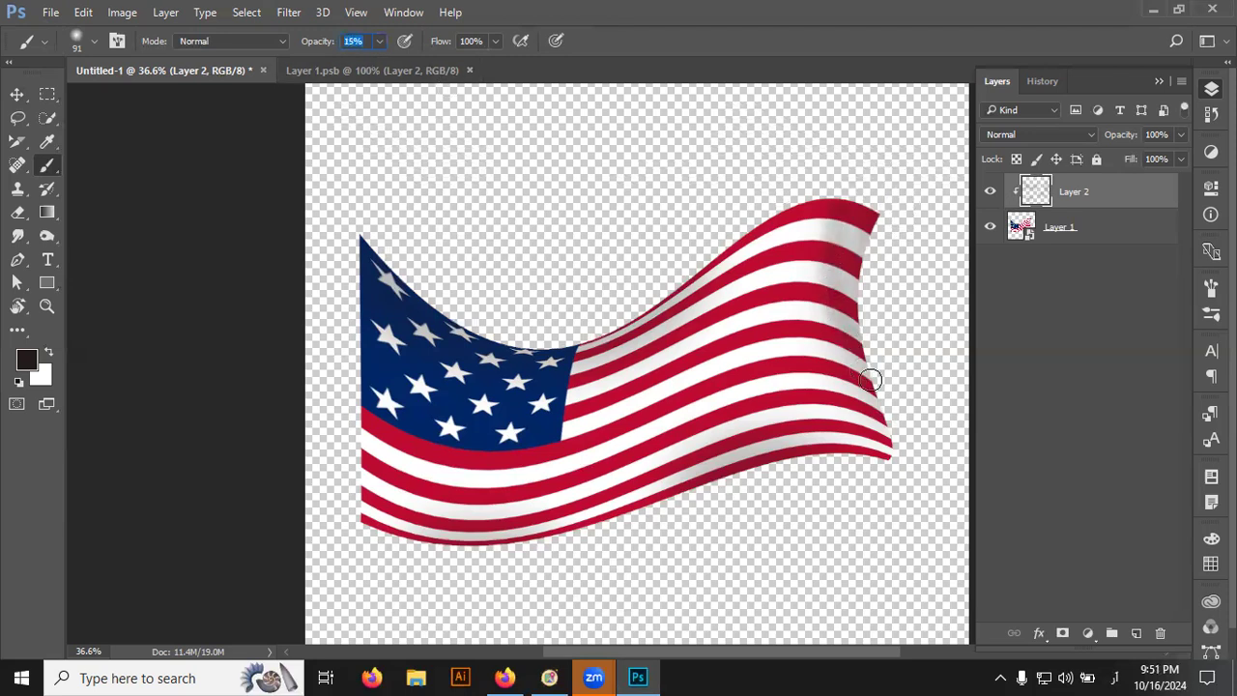
mouse_move(773, 443)
left_mouse_down()
mouse_move(535, 539)
mouse_move(293, 533)
left_mouse_up()
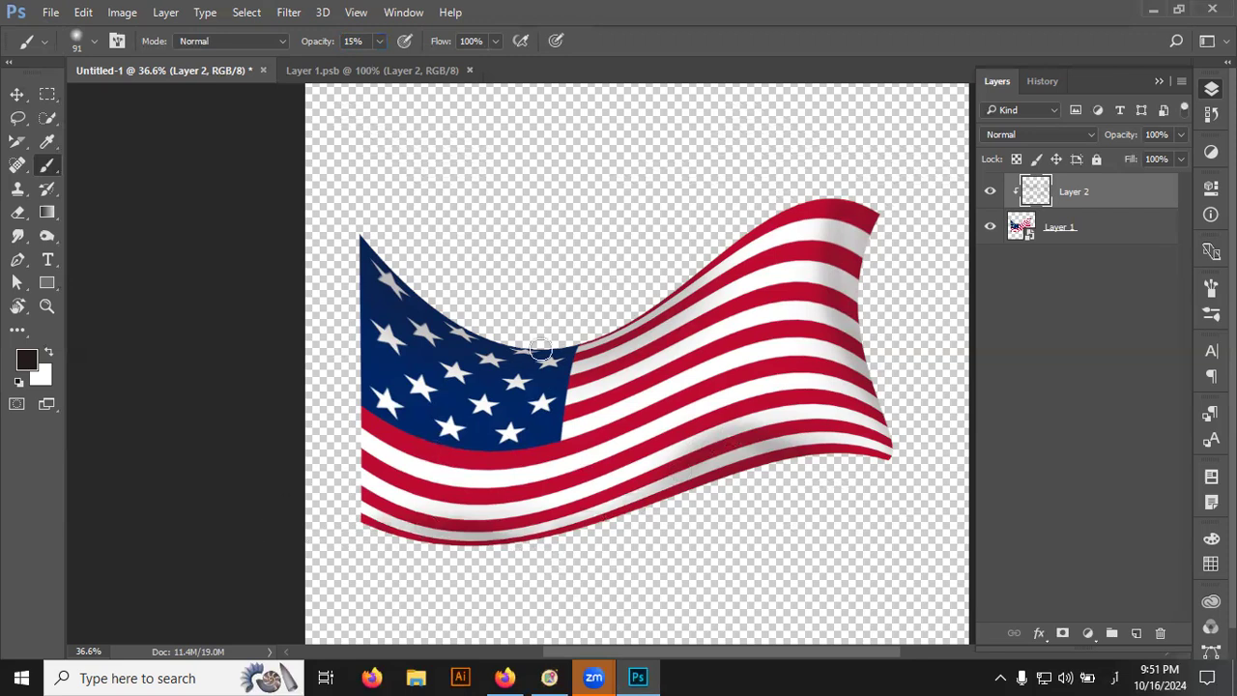
mouse_move(406, 270)
left_mouse_down()
mouse_move(476, 340)
mouse_move(733, 227)
mouse_move(640, 327)
left_mouse_up()
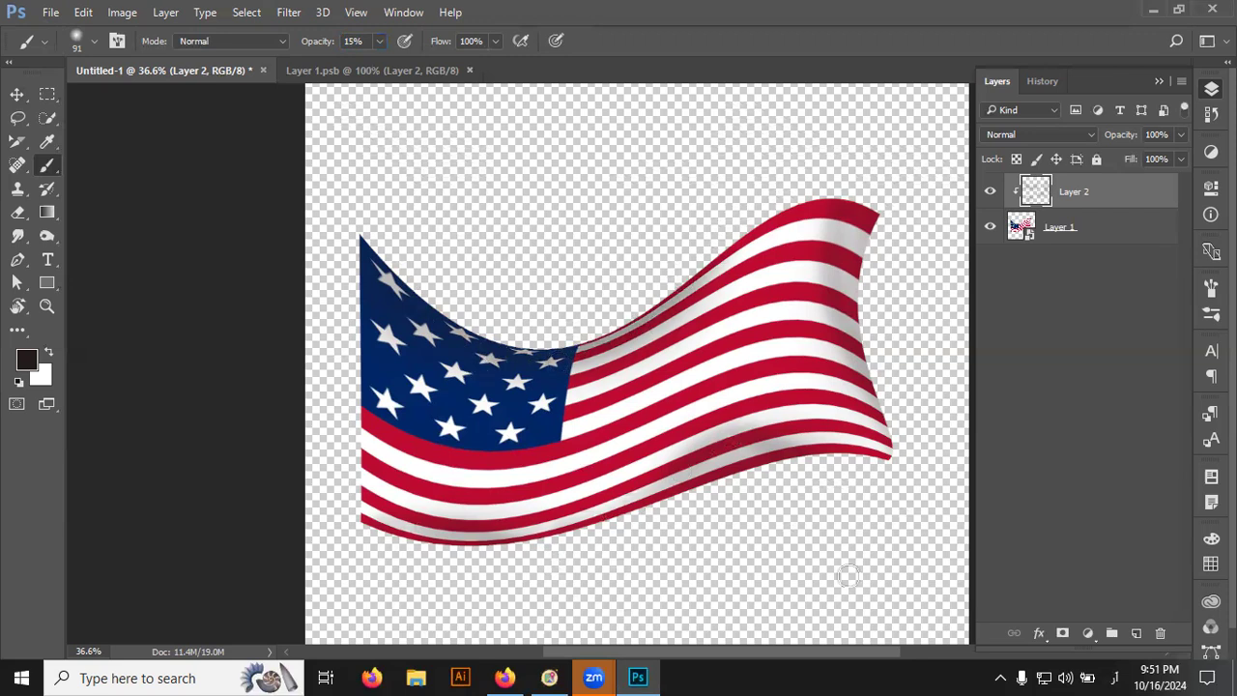
left_click(992, 194)
left_click(992, 194)
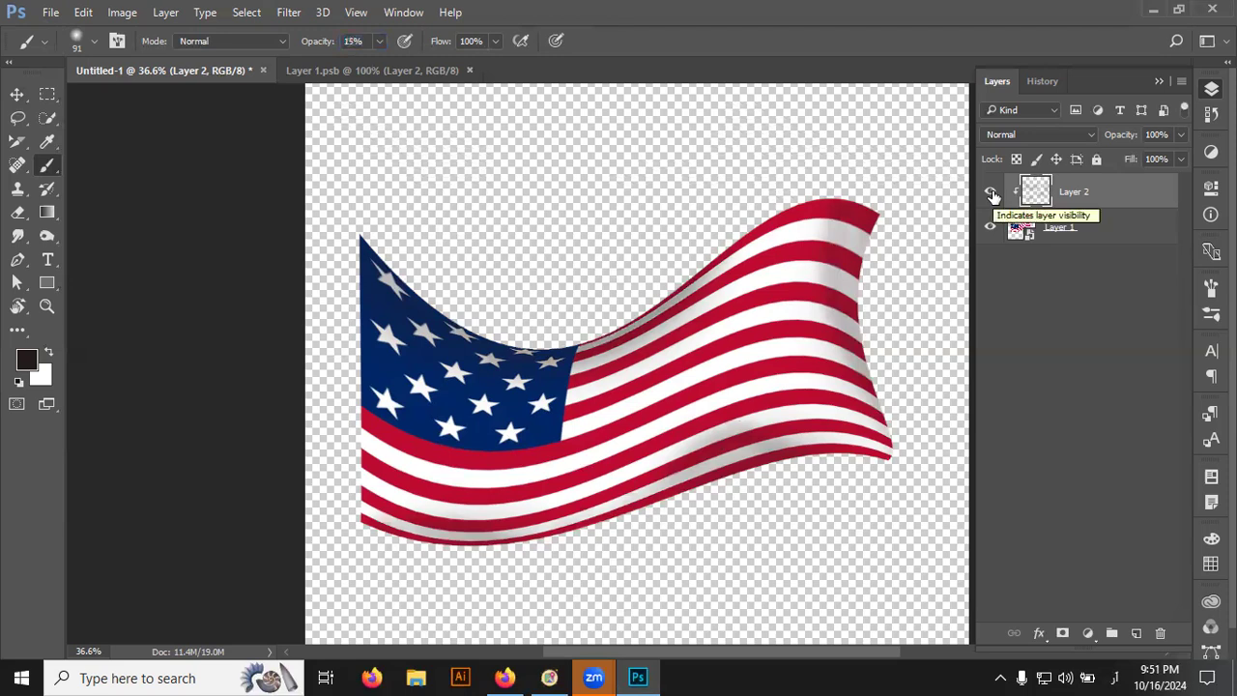
- Open Blending Options for Layer 1 and enable the Satin effect
right_click(1117, 198)
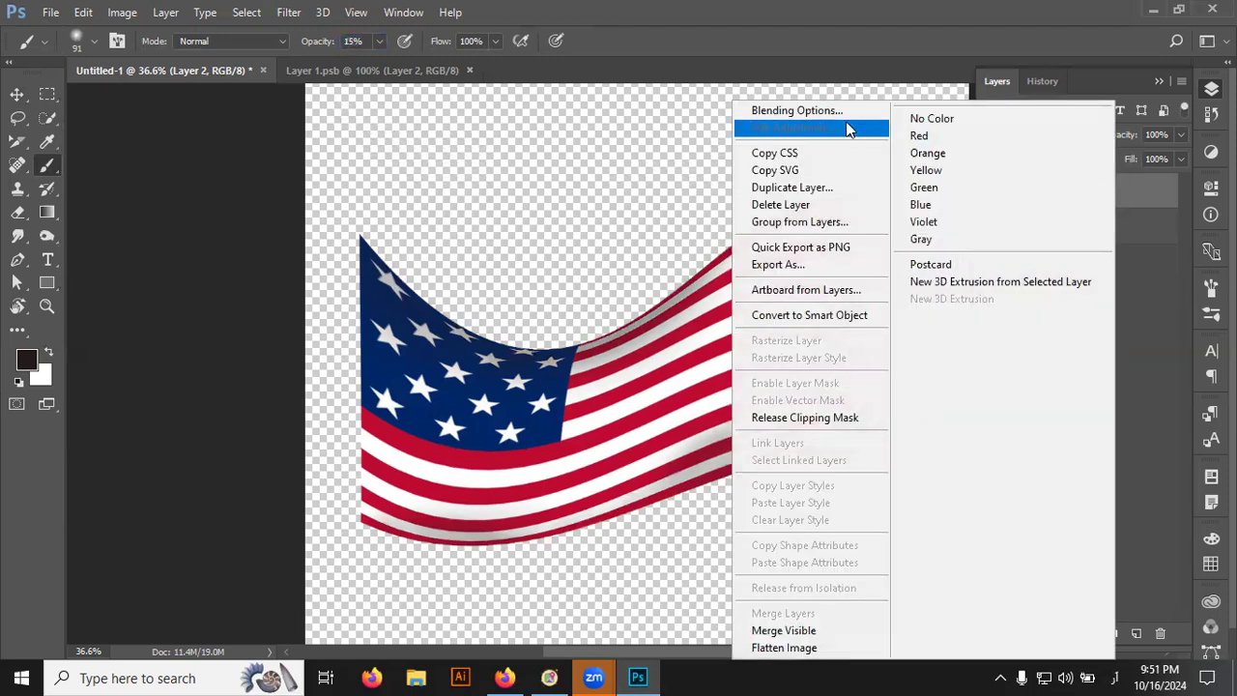
left_click(1137, 234)
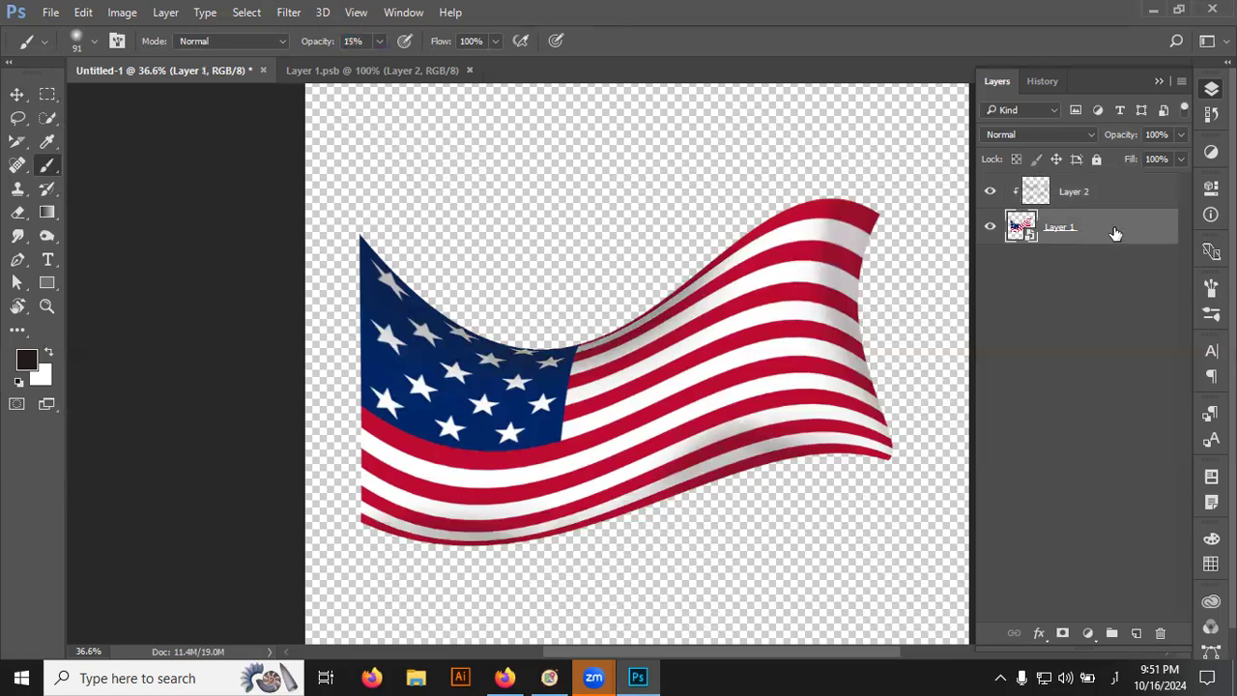
right_click(1094, 224)
left_click(801, 103)
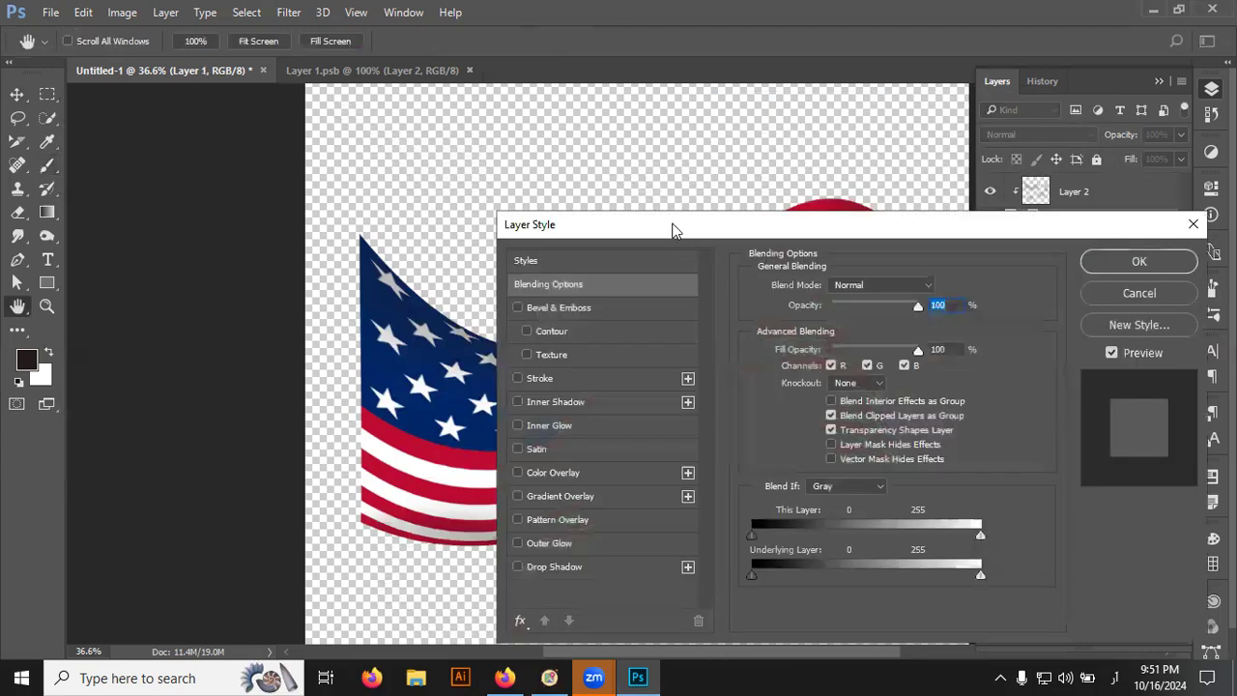
left_click_drag(674, 230, 977, 63)
left_click(821, 281)
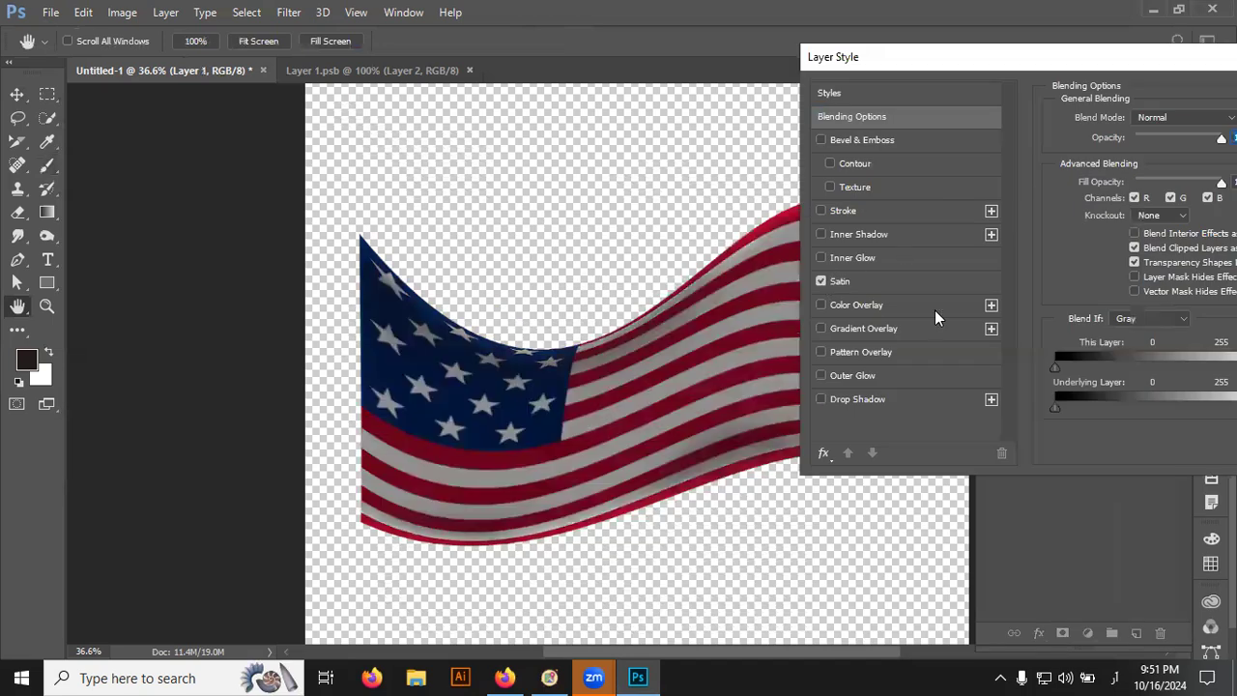
left_click(864, 284)
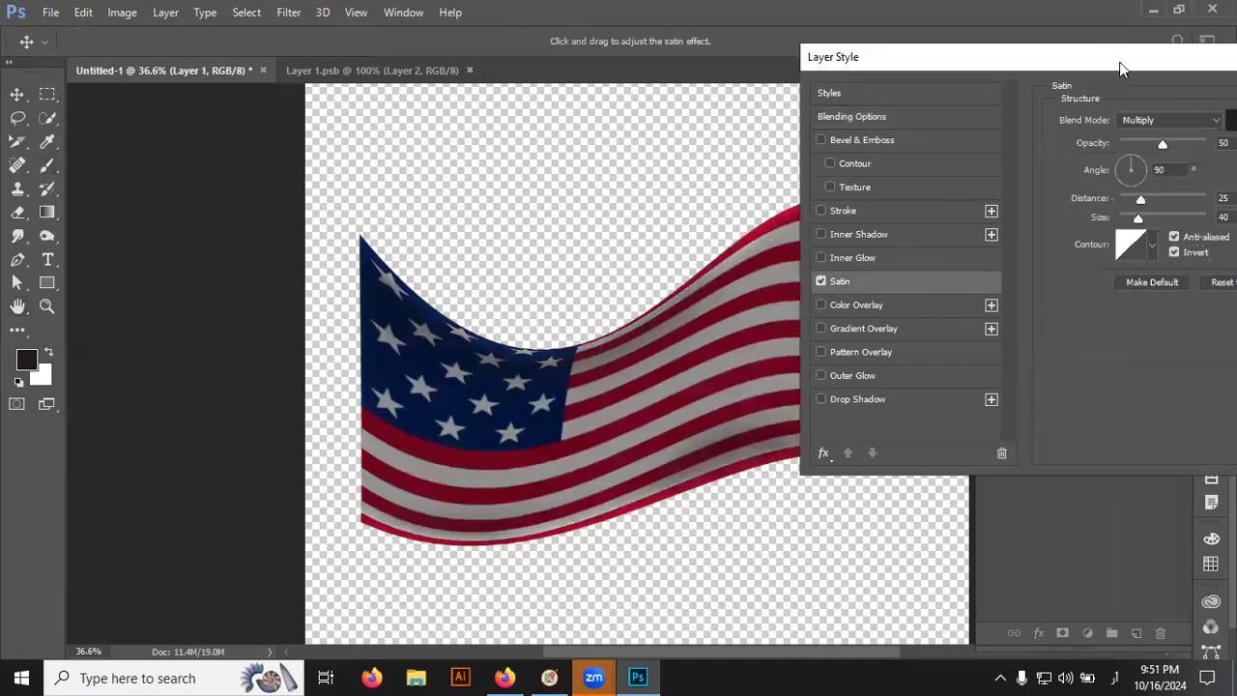
left_click_drag(1120, 64, 1027, 60)
- Choose a ridged contour preset for the Satin effect
left_click(1039, 240)
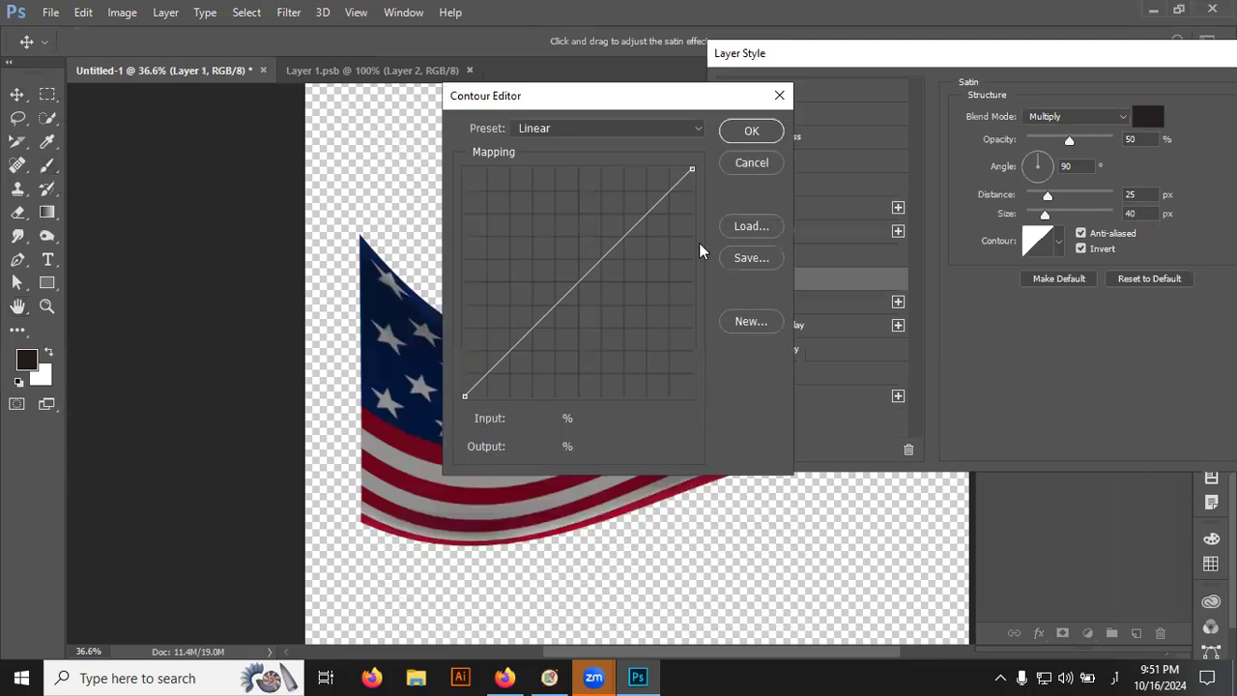
key("Escape")
left_click(1057, 242)
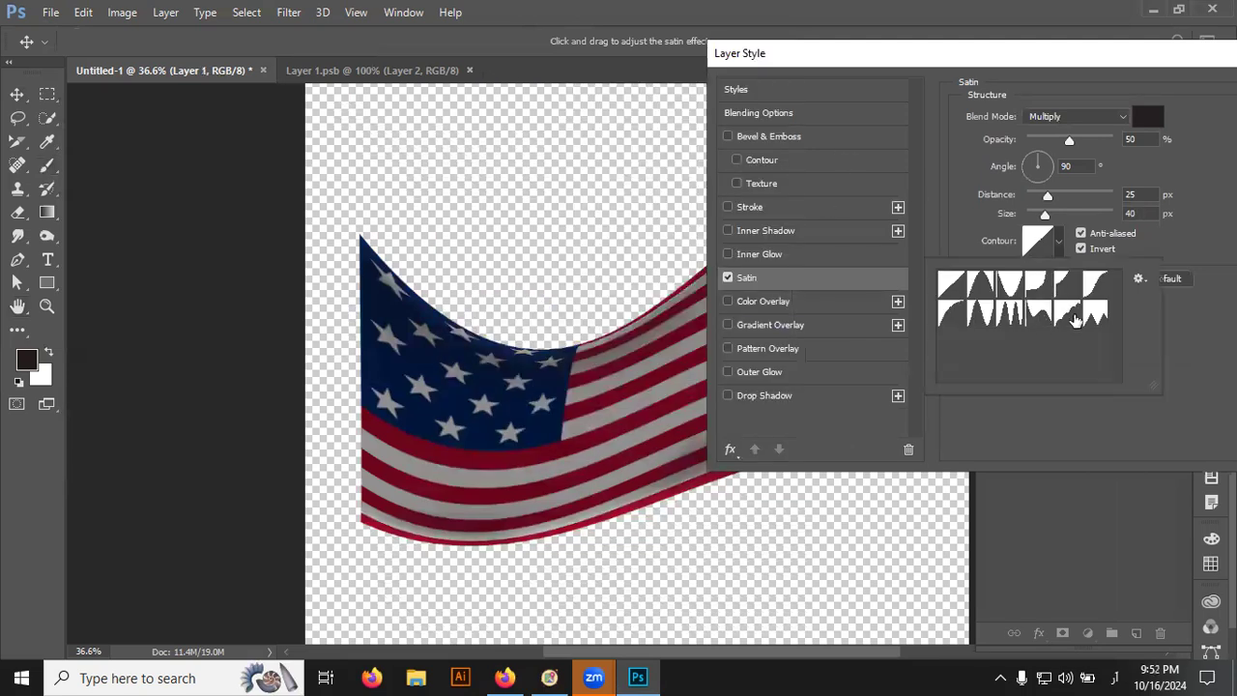
left_click(1009, 316)
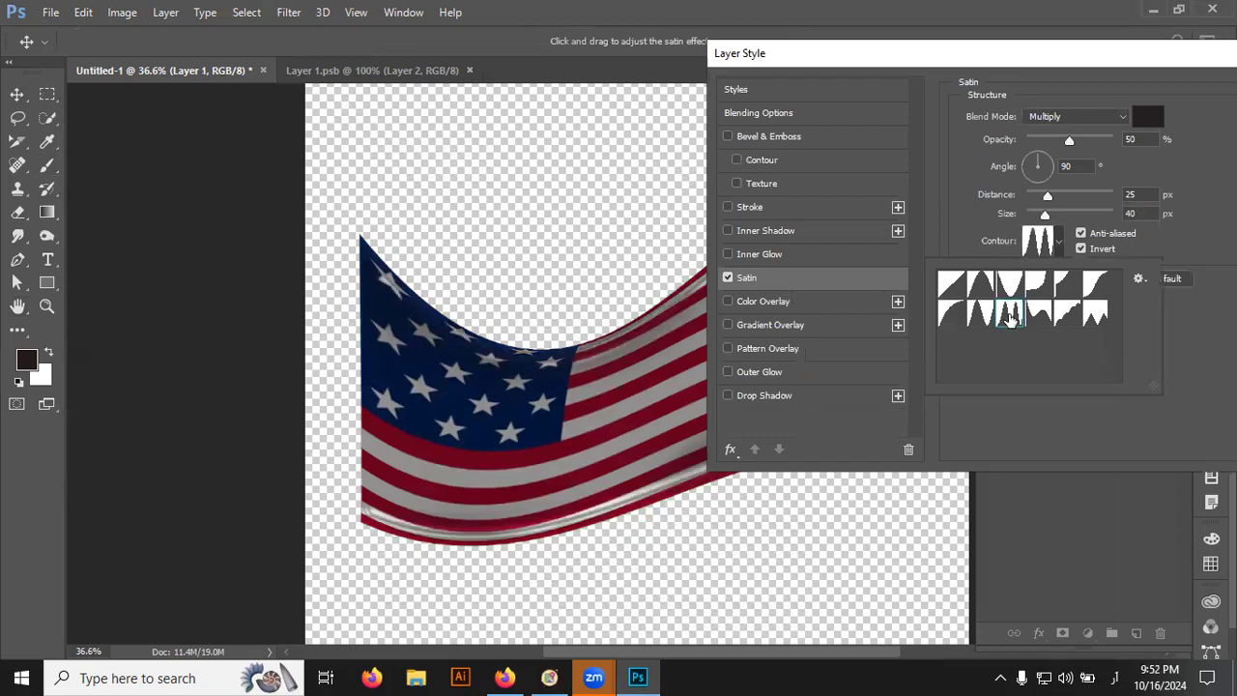
left_click(1104, 71)
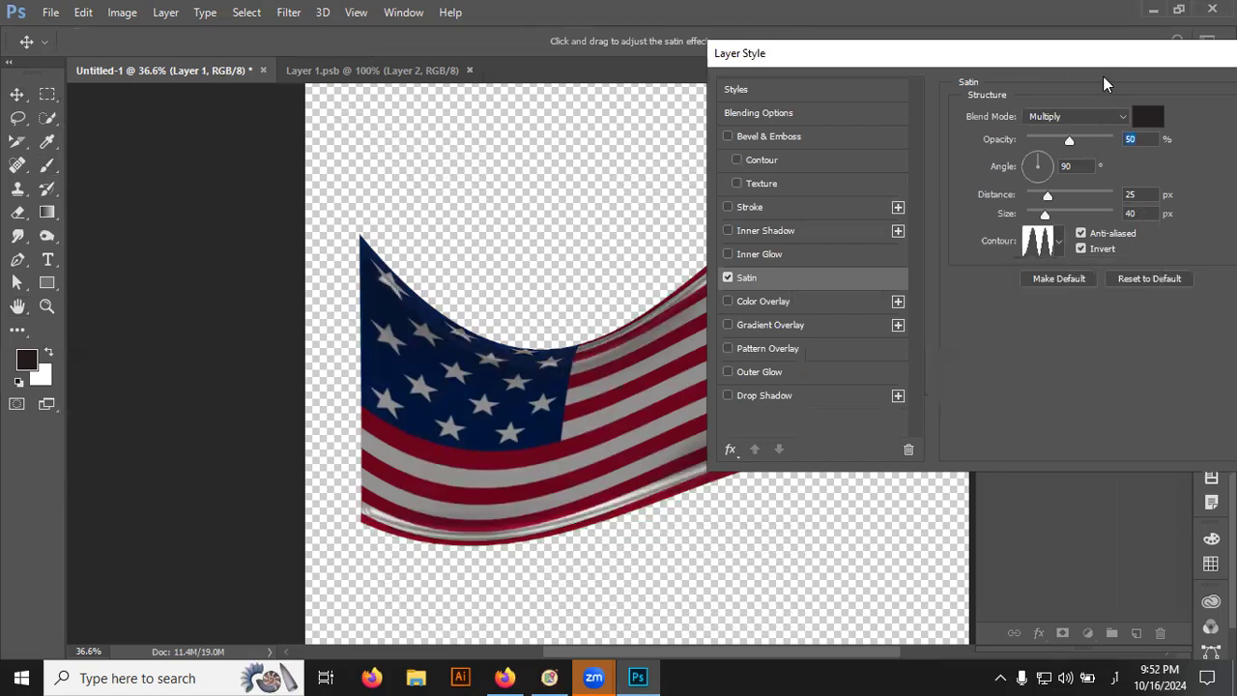
mouse_move(914, 54)
left_mouse_down()
mouse_move(968, 489)
mouse_move(923, 119)
left_mouse_up()
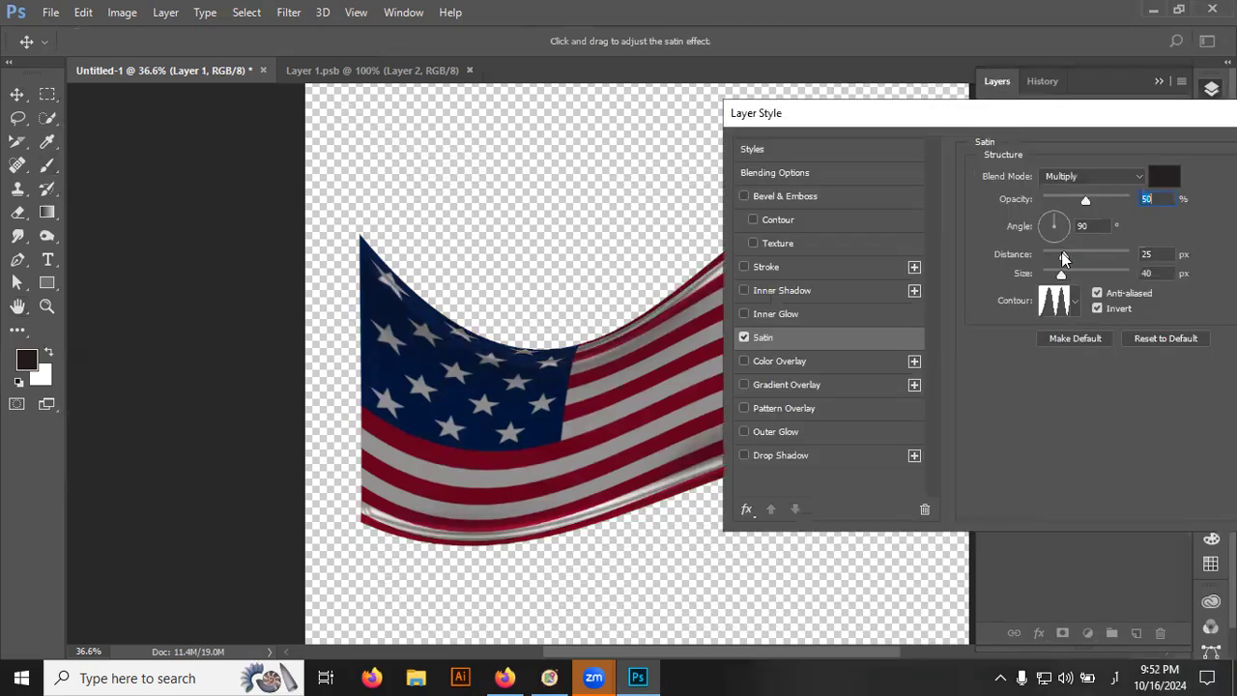
- Adjust the Satin to Angle 0, Distance 23 and Size 250
left_click_drag(1061, 253, 1113, 257)
mouse_move(1099, 270)
left_mouse_down()
mouse_move(1042, 226)
mouse_move(1065, 226)
left_mouse_up()
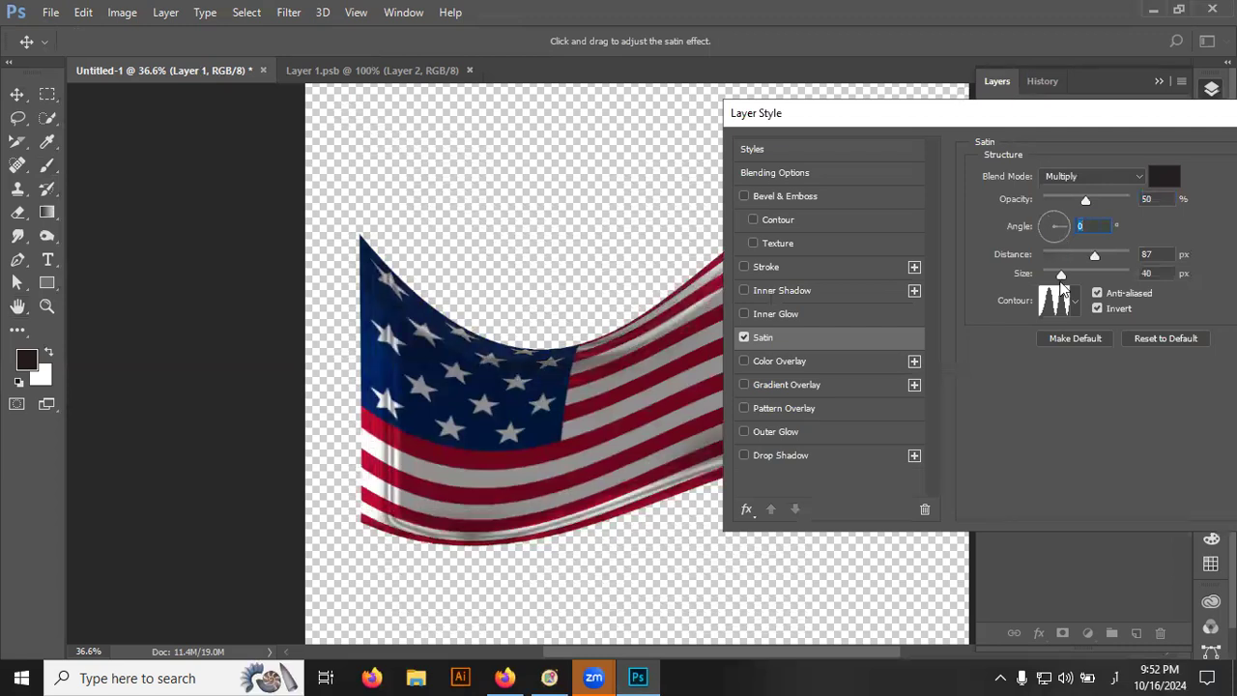
left_click_drag(1061, 274, 1139, 280)
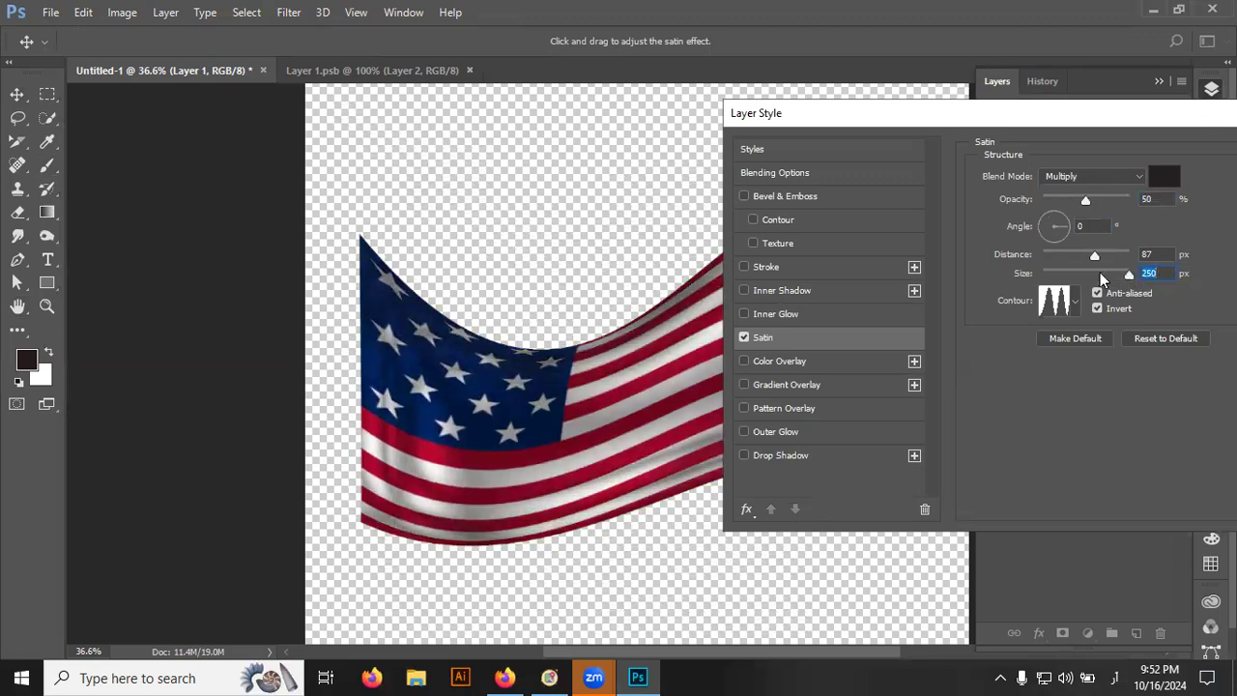
mouse_move(1095, 255)
left_mouse_down()
mouse_move(1053, 259)
mouse_move(1117, 253)
left_mouse_up()
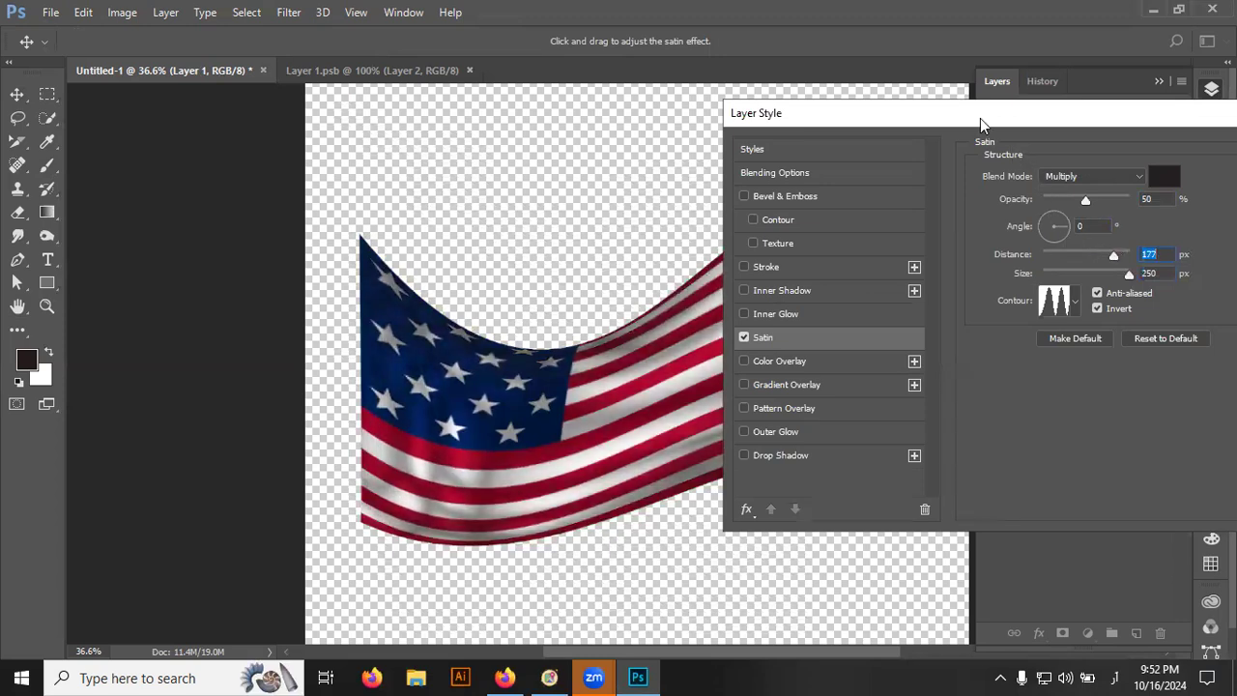
left_click_drag(980, 118, 1089, 122)
left_click_drag(1221, 259, 1171, 259)
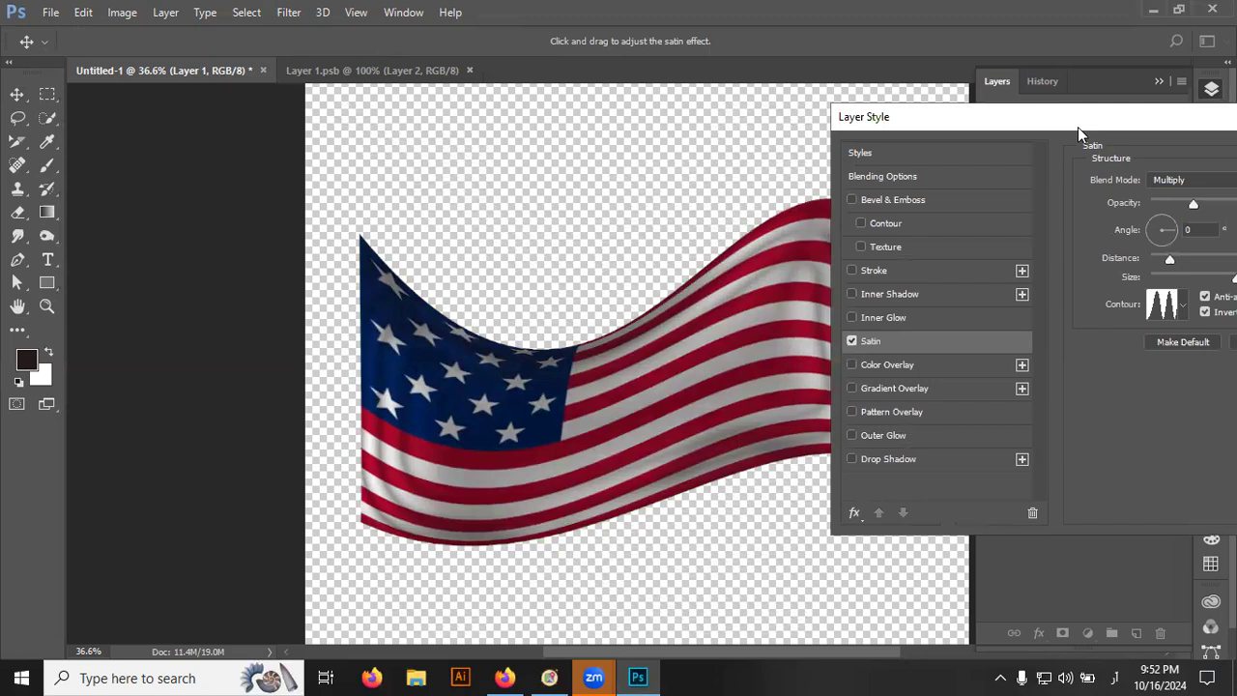
left_click_drag(1078, 127, 857, 115)
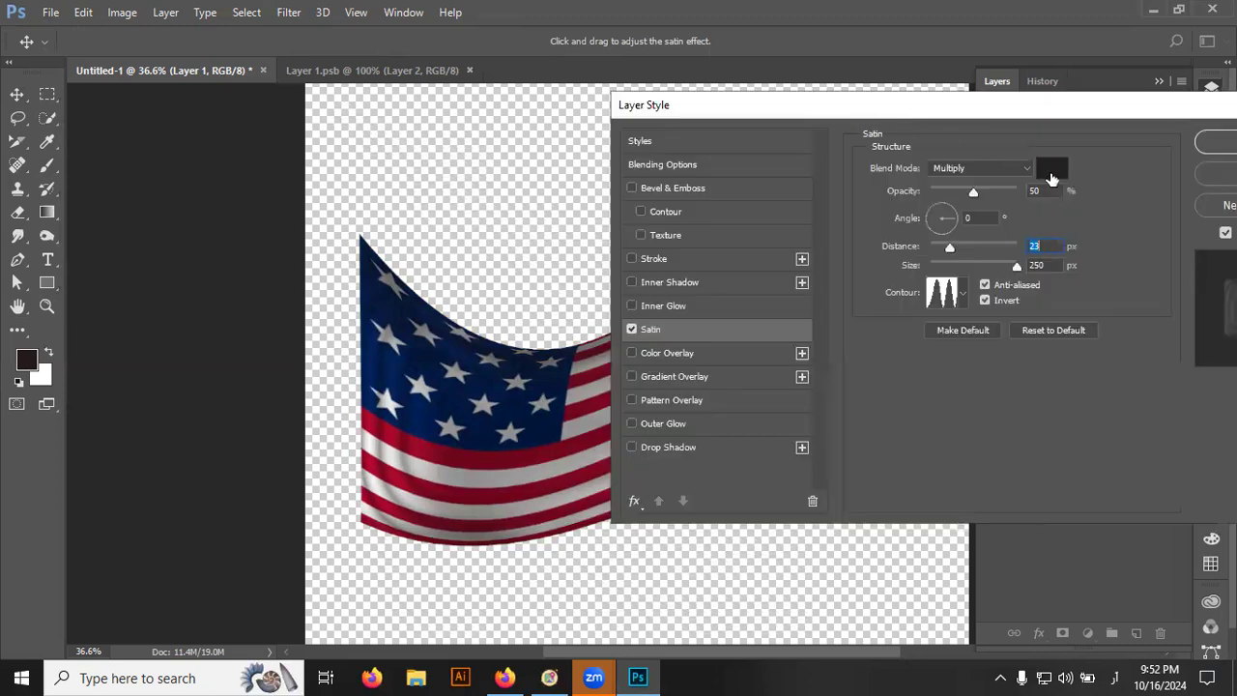
- Set the Satin colour to black after trying red and white
left_click(1051, 169)
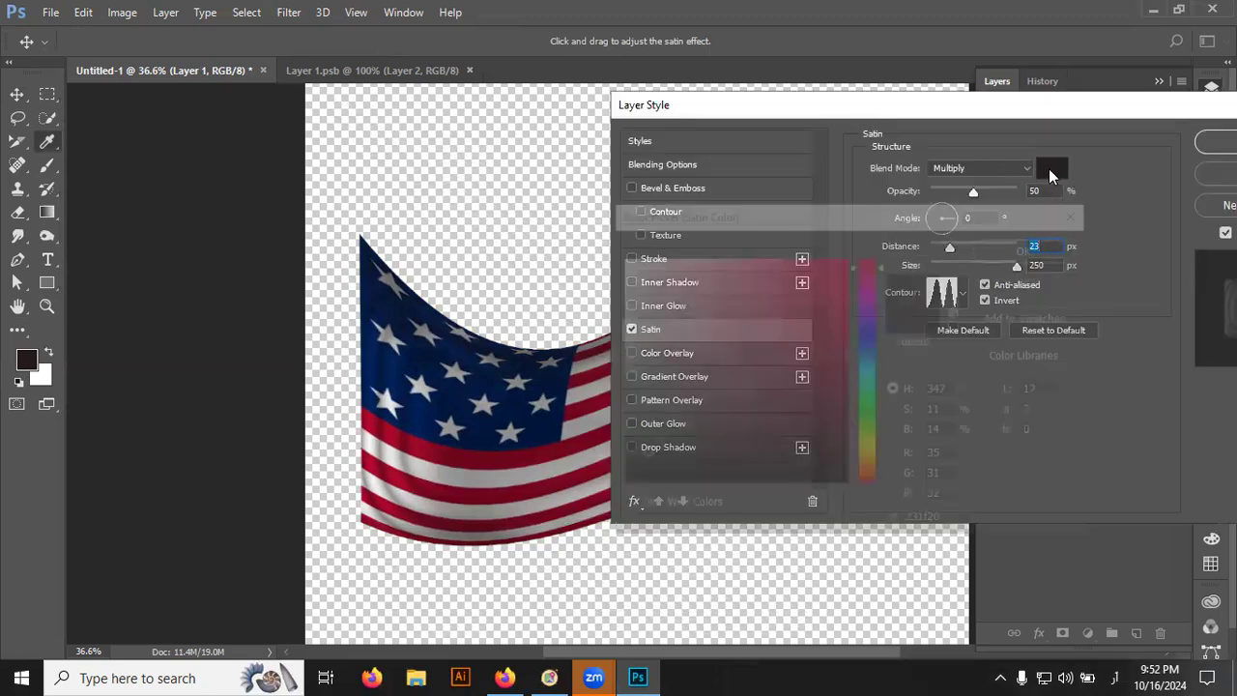
left_click(837, 305)
left_click(847, 257)
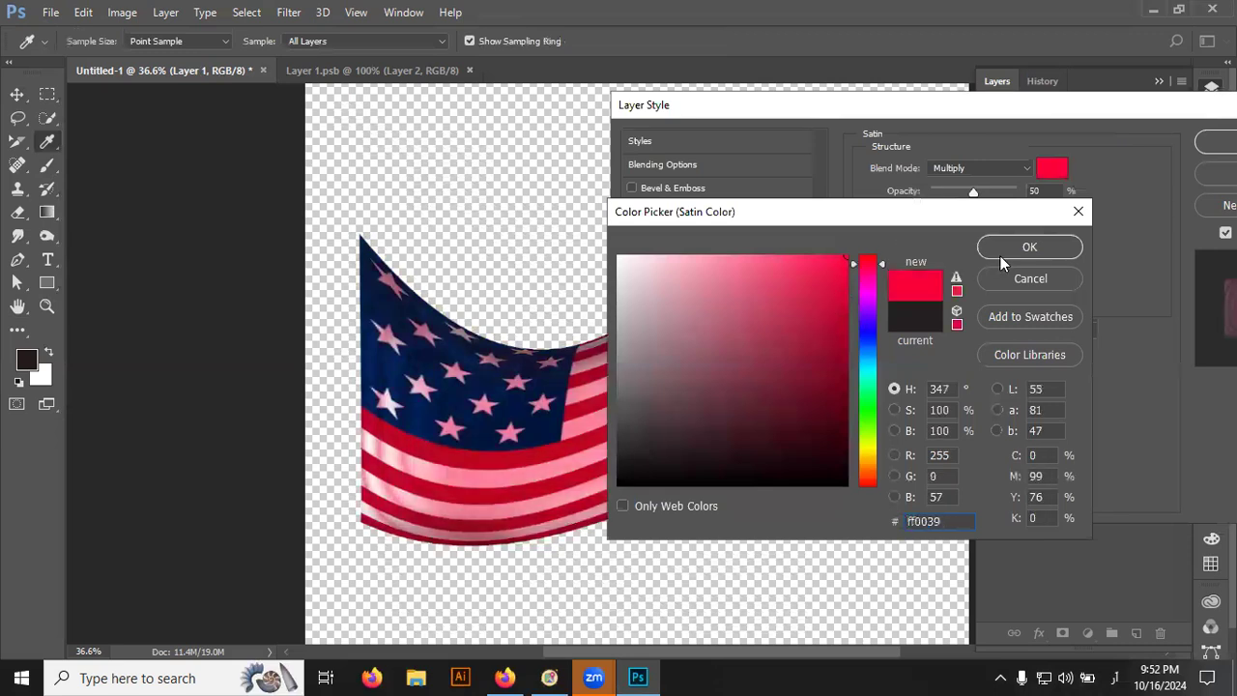
left_click_drag(846, 292, 600, 230)
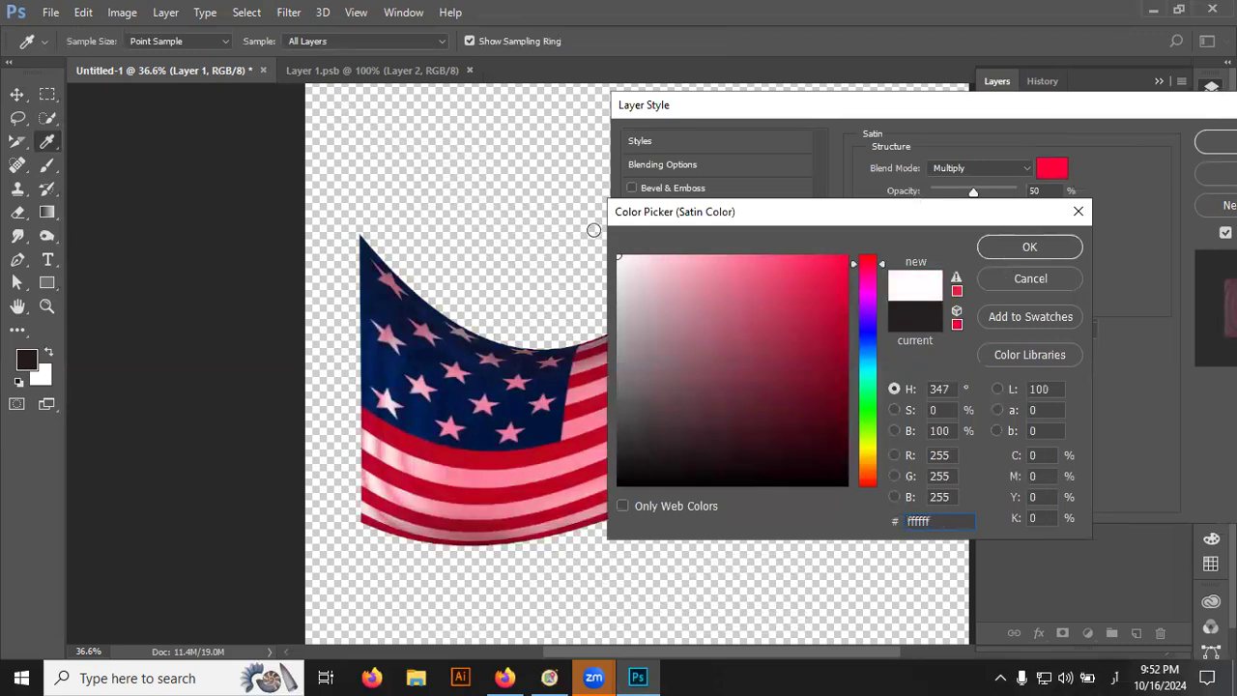
left_click_drag(809, 347, 619, 485)
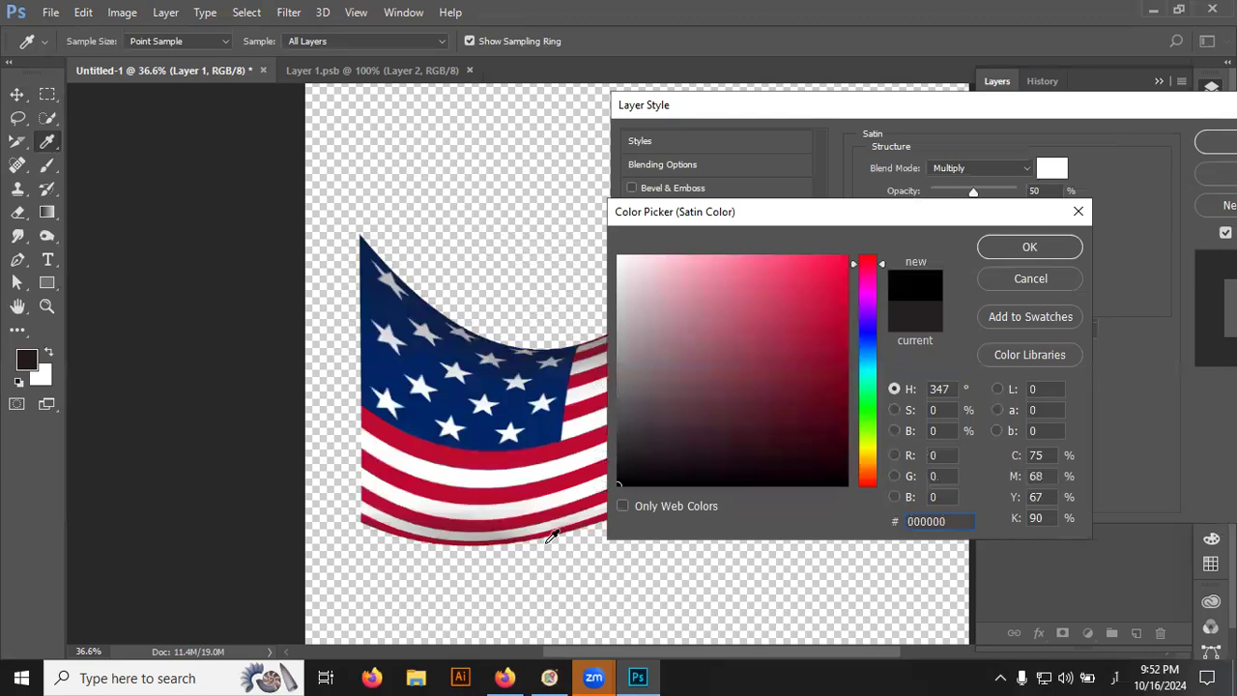
left_click(1029, 246)
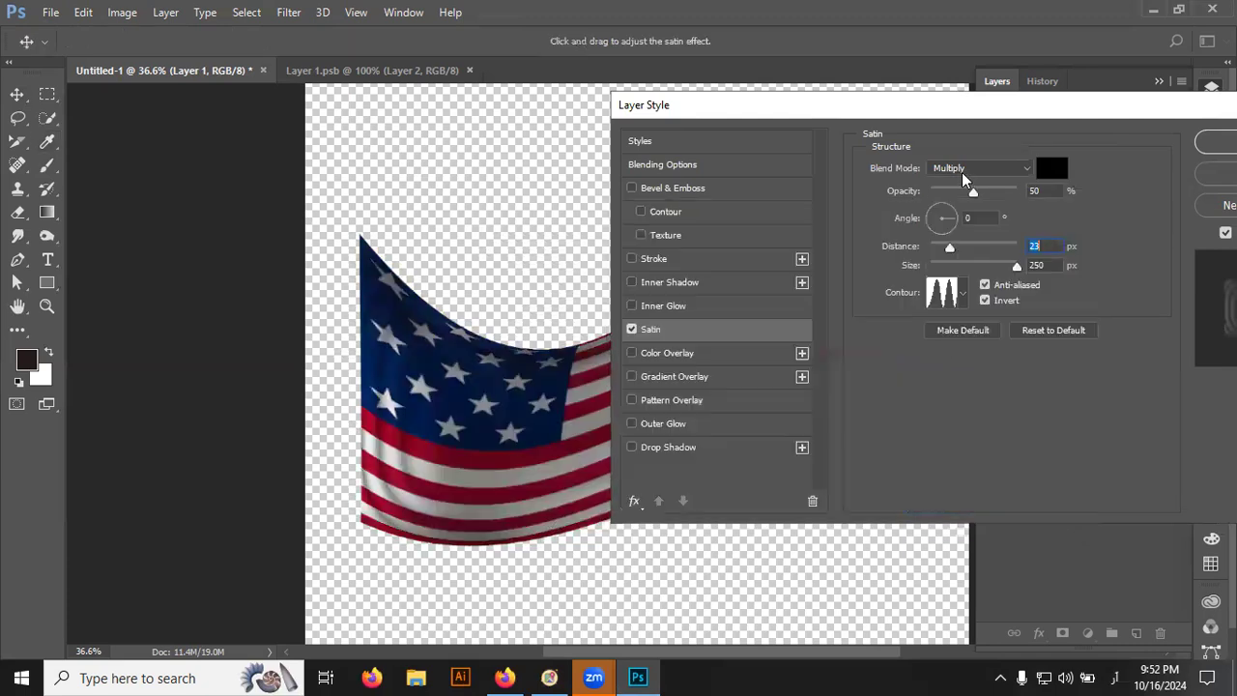
scroll(966, 169, "down", 1)
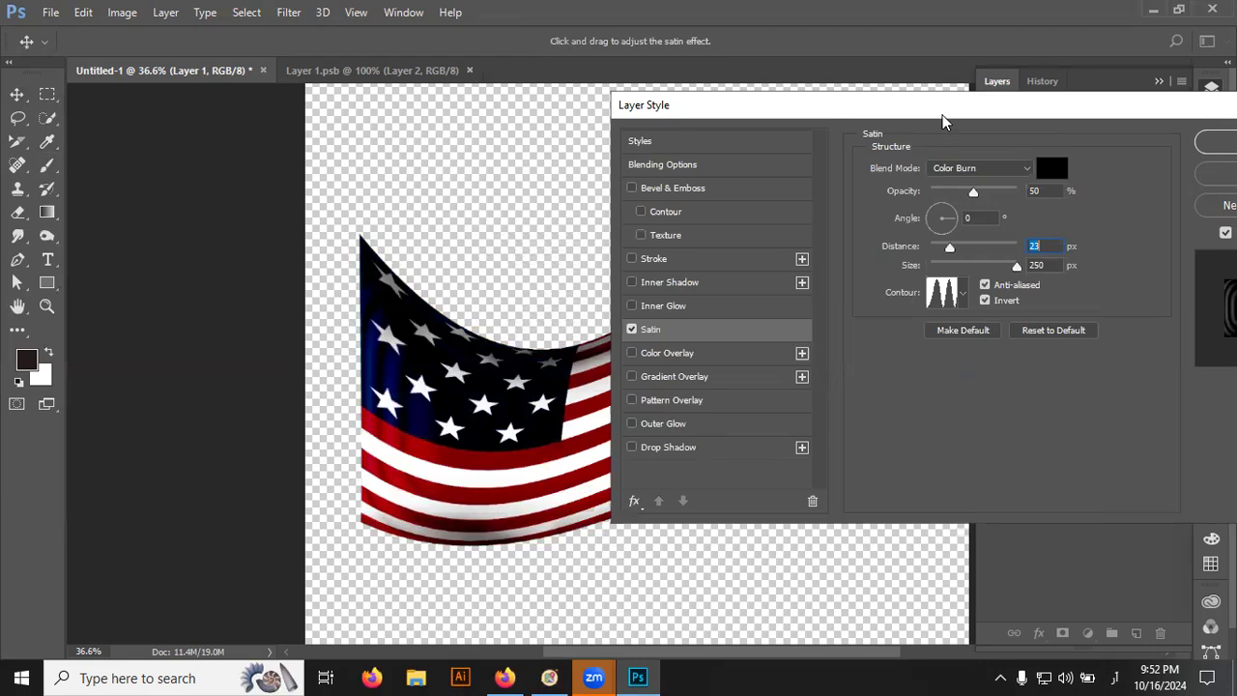
left_click_drag(942, 114, 969, 53)
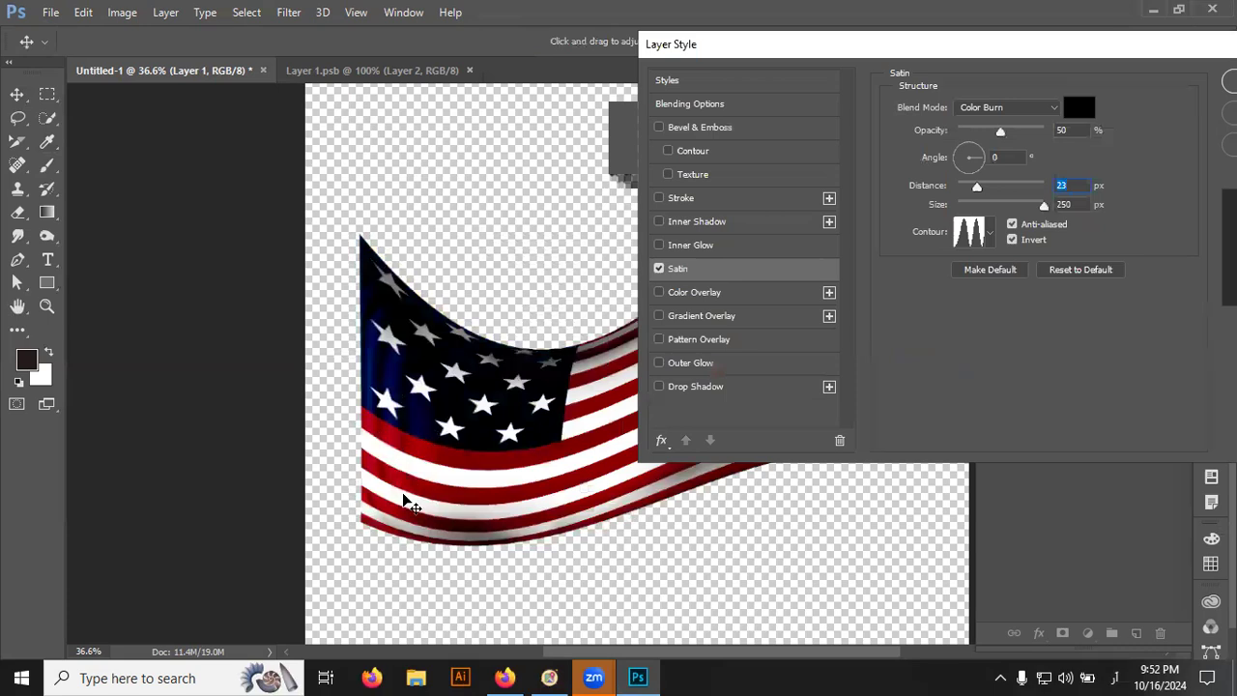
- Set the Satin blend mode to Color Burn and lower its opacity to about 27%
scroll(1036, 108, "down", 1)
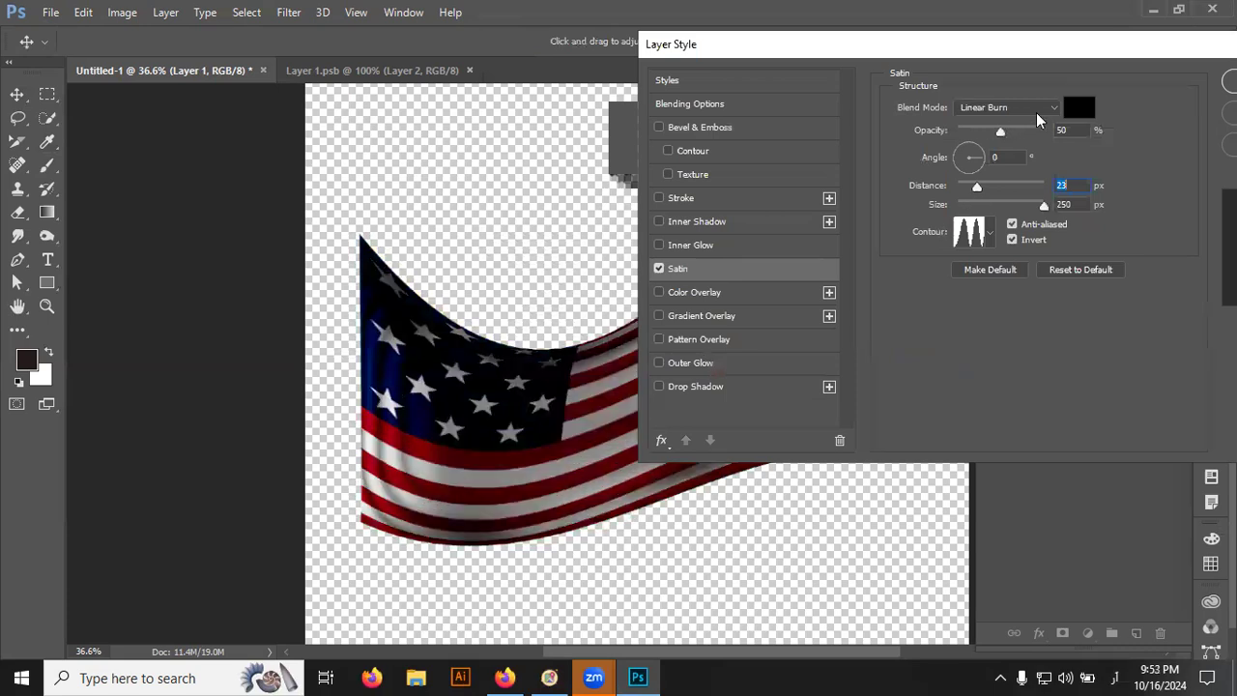
scroll(1037, 115, "down", 1)
scroll(1037, 115, "down", 1)
scroll(1037, 115, "up", 1)
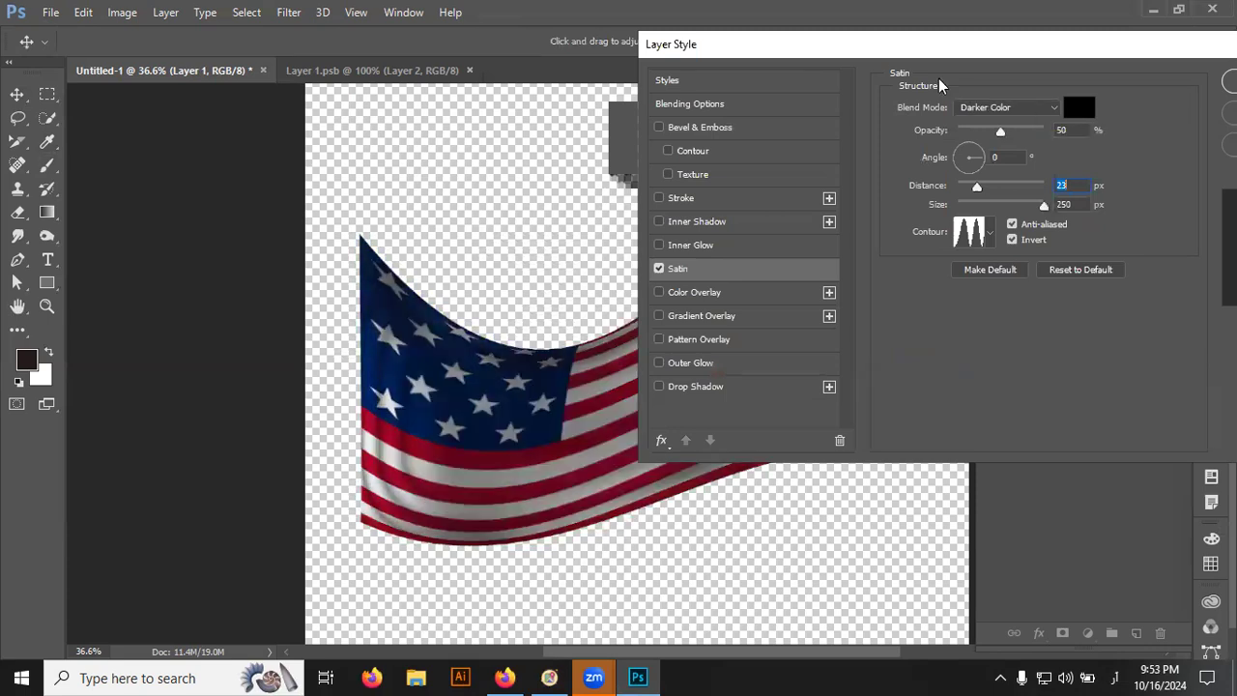
scroll(899, 147, "down", 1)
scroll(899, 147, "down", 2)
scroll(899, 147, "down", 2)
scroll(899, 147, "down", 2)
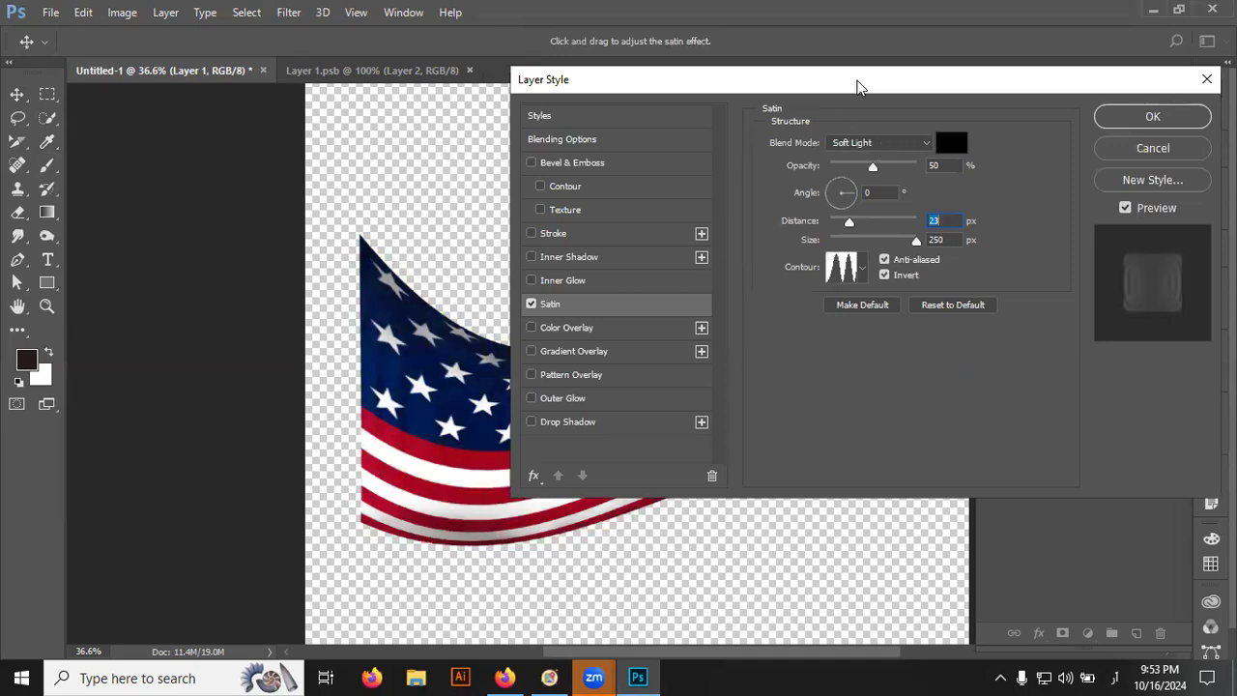
left_click_drag(860, 87, 927, 147)
scroll(945, 209, "down", 1)
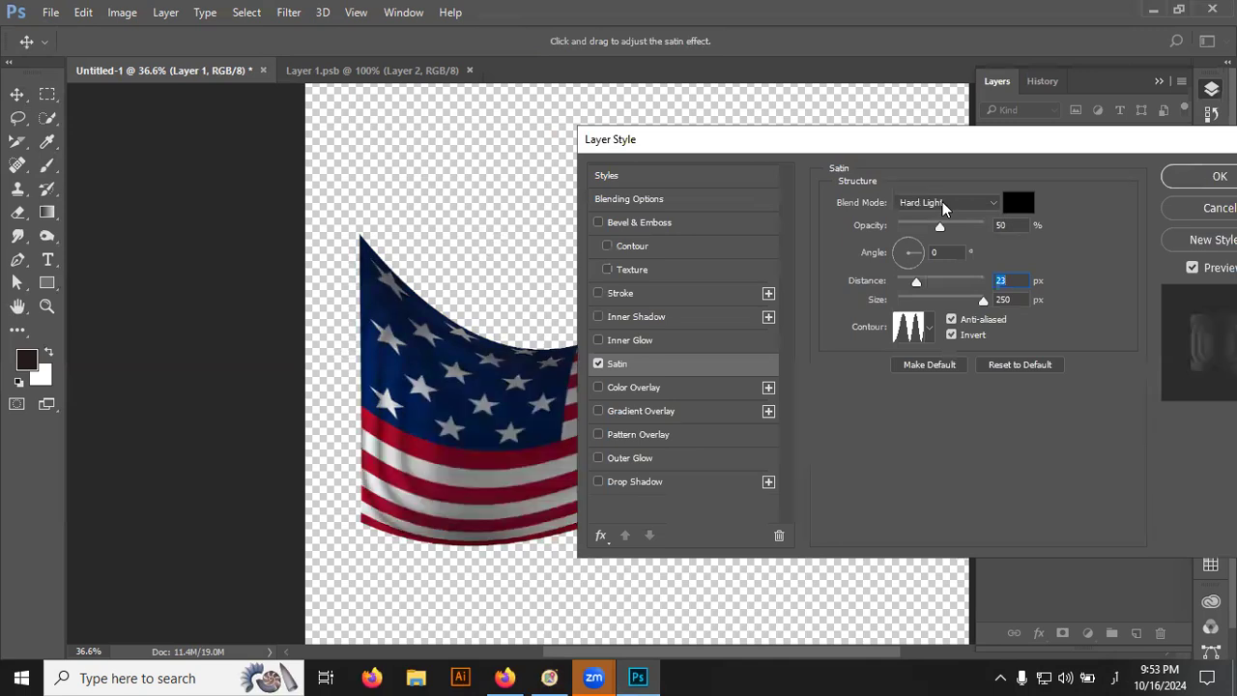
scroll(945, 208, "down", 1)
scroll(945, 209, "down", 1)
scroll(946, 209, "up", 1)
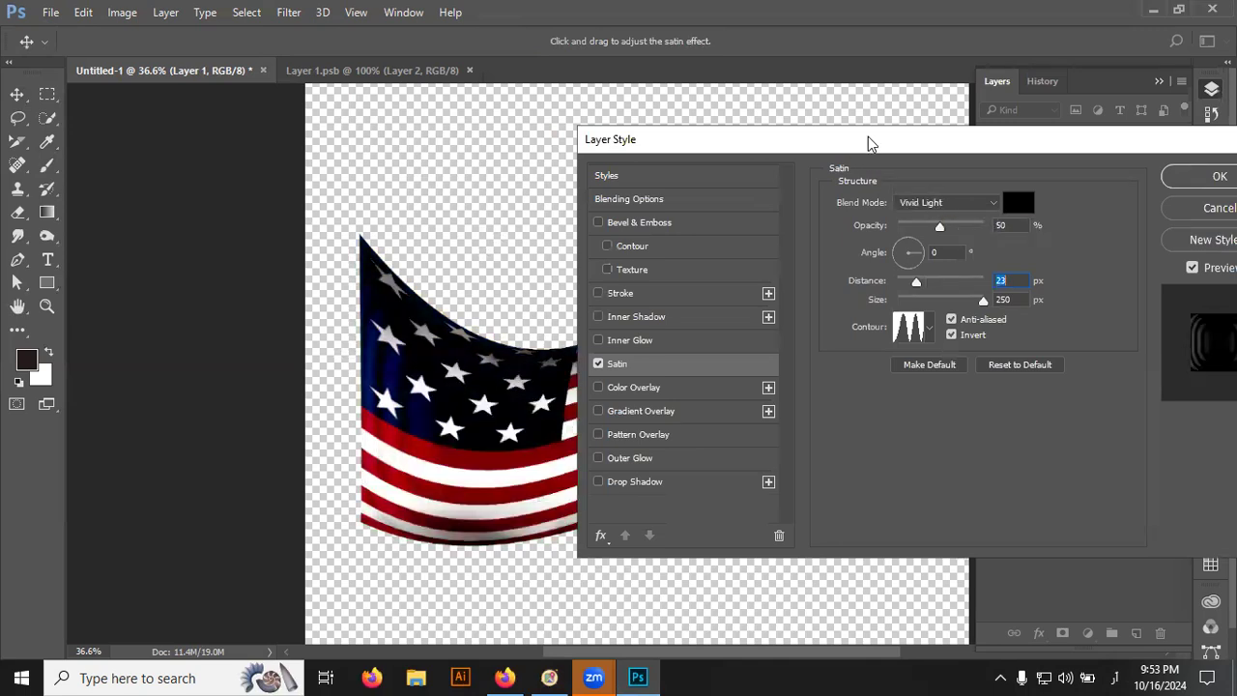
left_click_drag(868, 143, 622, 160)
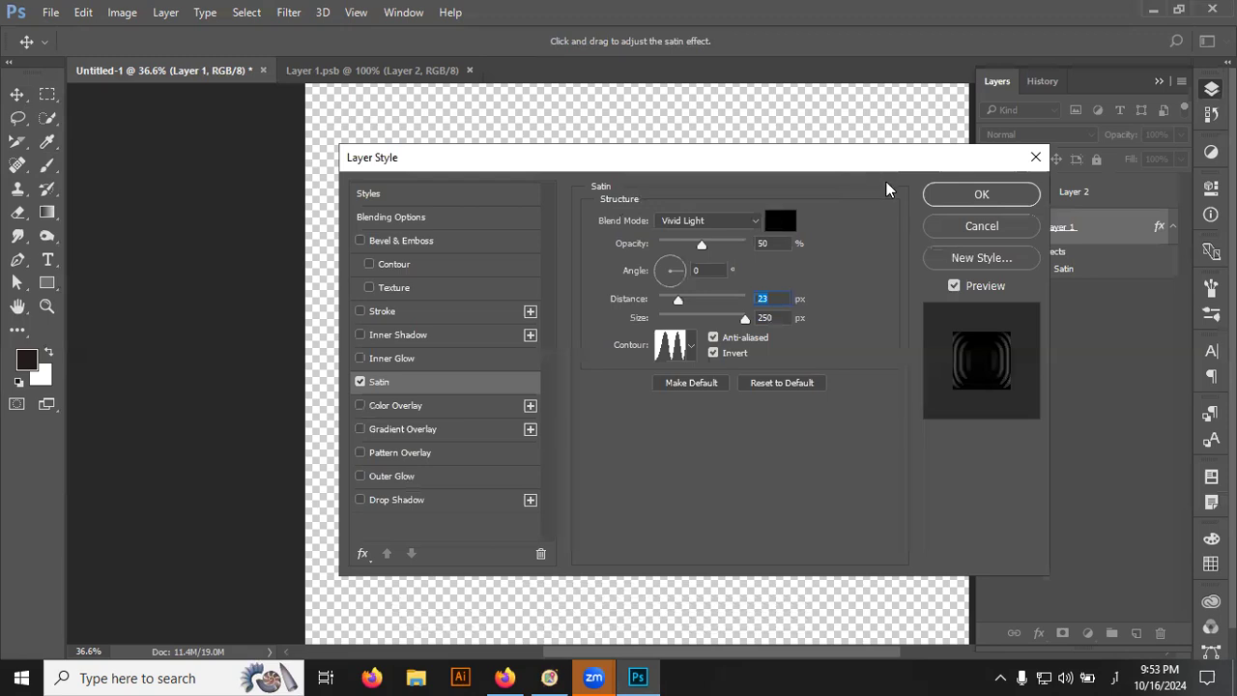
left_click(694, 222)
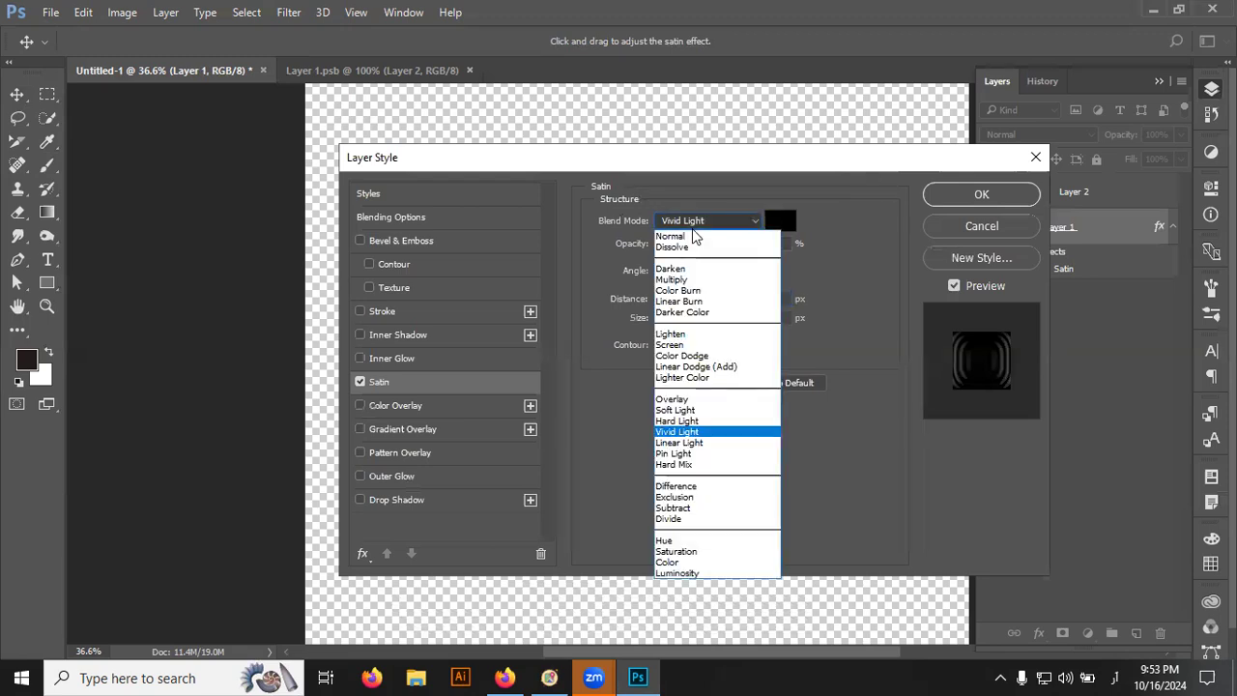
left_click(694, 291)
left_click_drag(653, 166, 1017, 134)
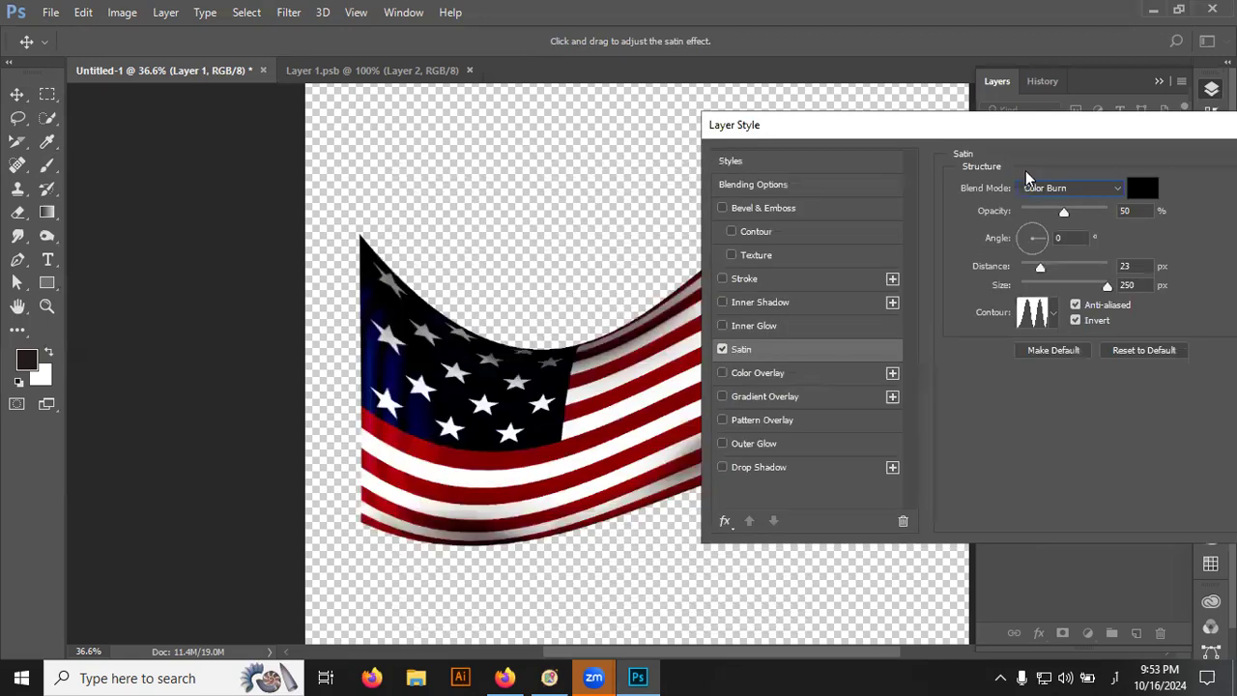
left_click_drag(1053, 211, 1047, 212)
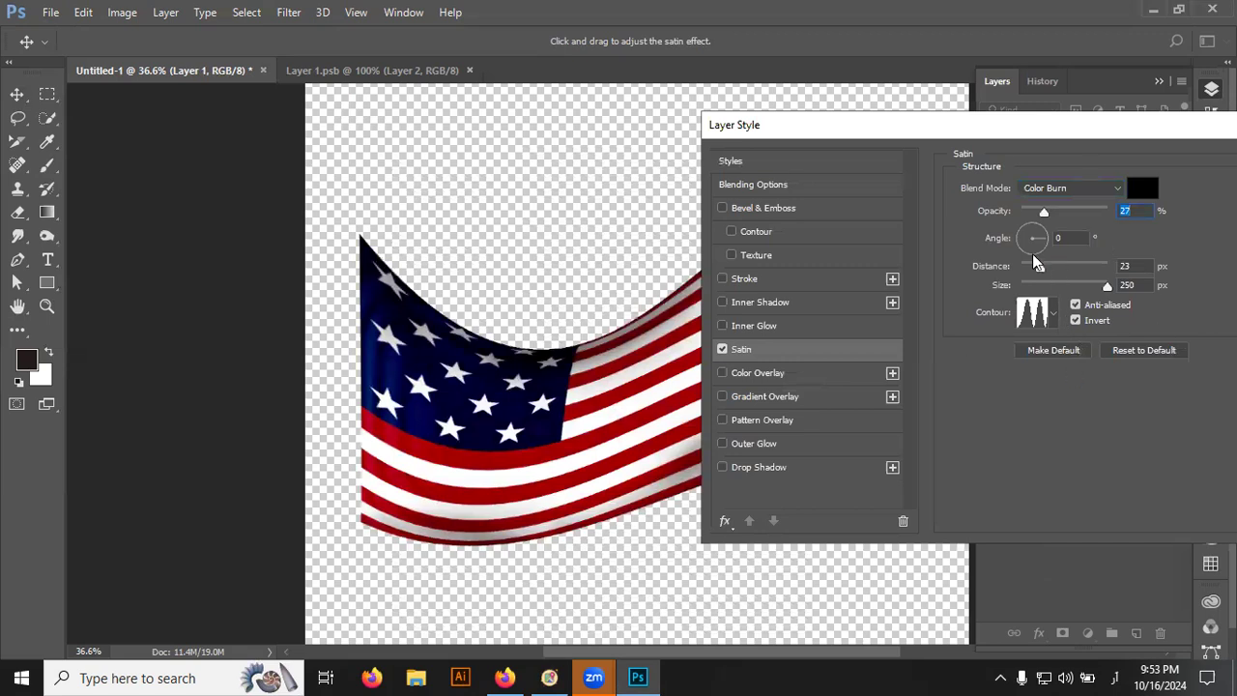
- Add Bevel & Emboss with Contour range 0, depth 168 and size 10
left_click(731, 231)
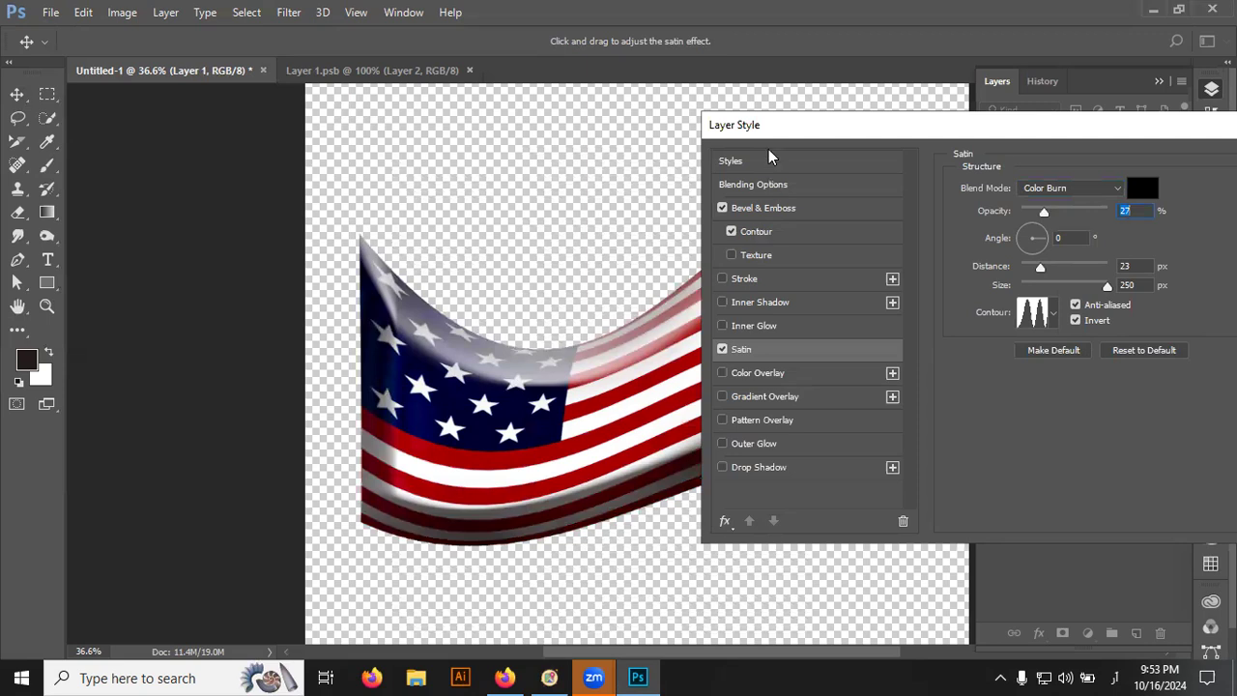
left_click_drag(772, 152, 883, 109)
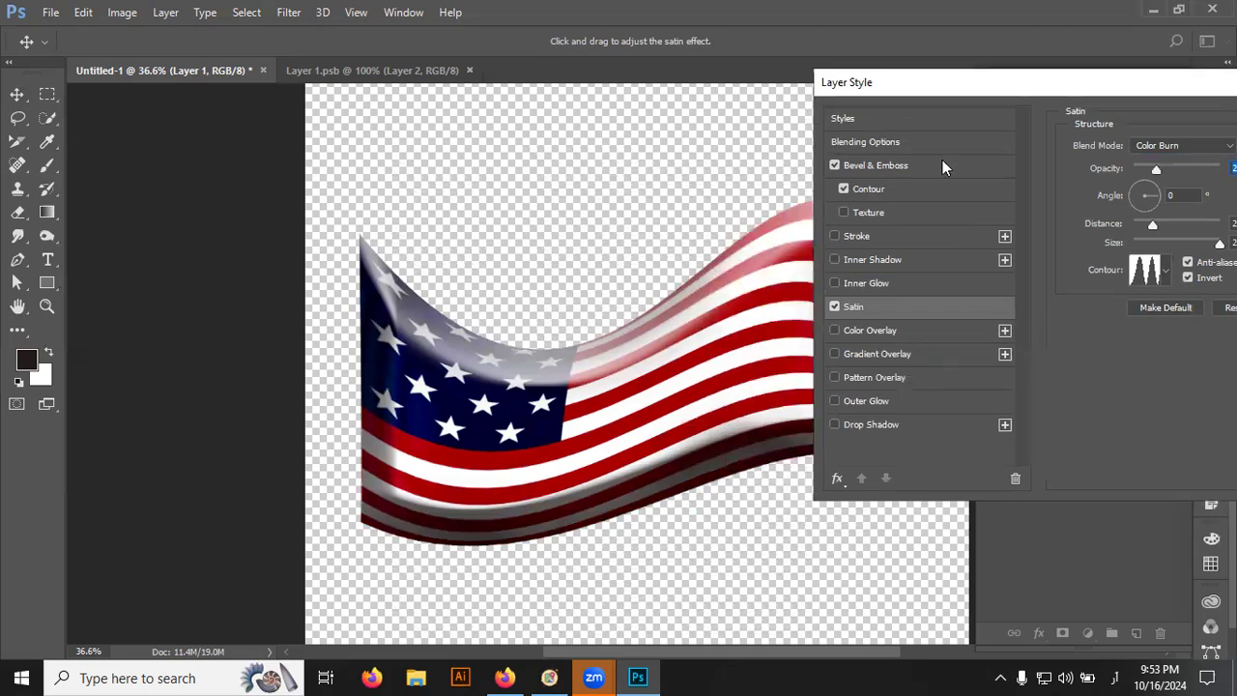
left_click(897, 190)
mouse_move(1165, 181)
left_mouse_down()
mouse_move(1121, 180)
mouse_move(1184, 179)
left_mouse_up()
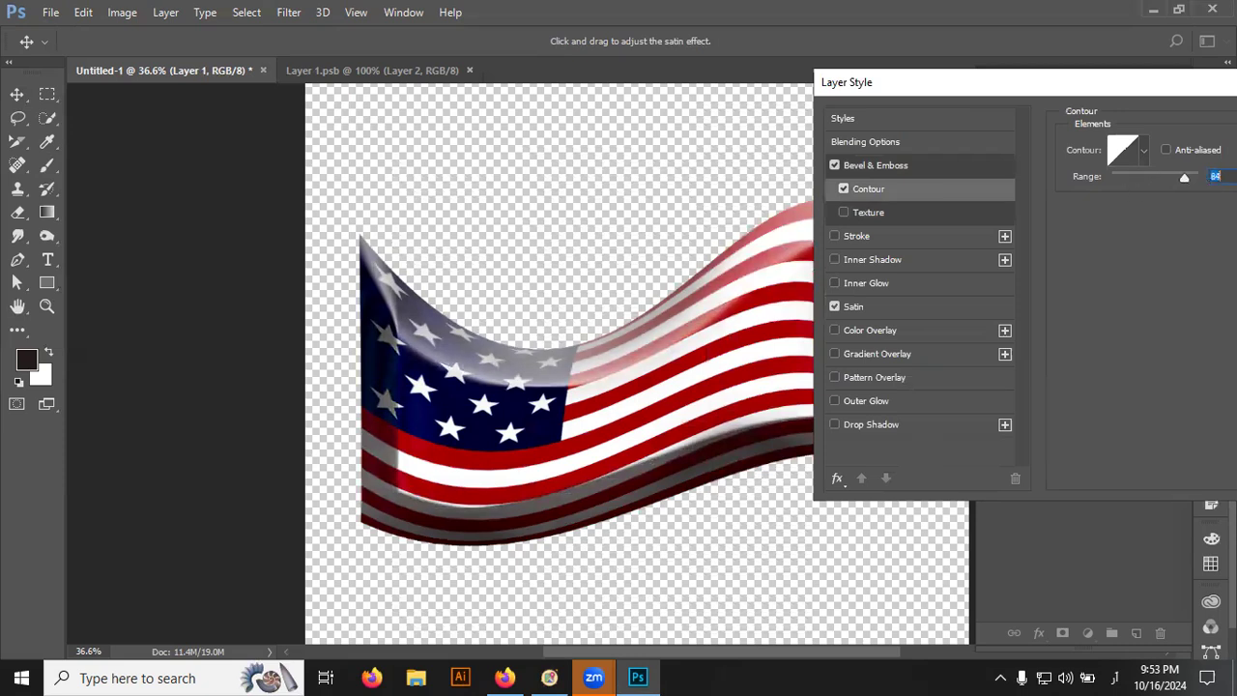
left_click_drag(1098, 176, 1044, 176)
left_click_drag(942, 187, 872, 166)
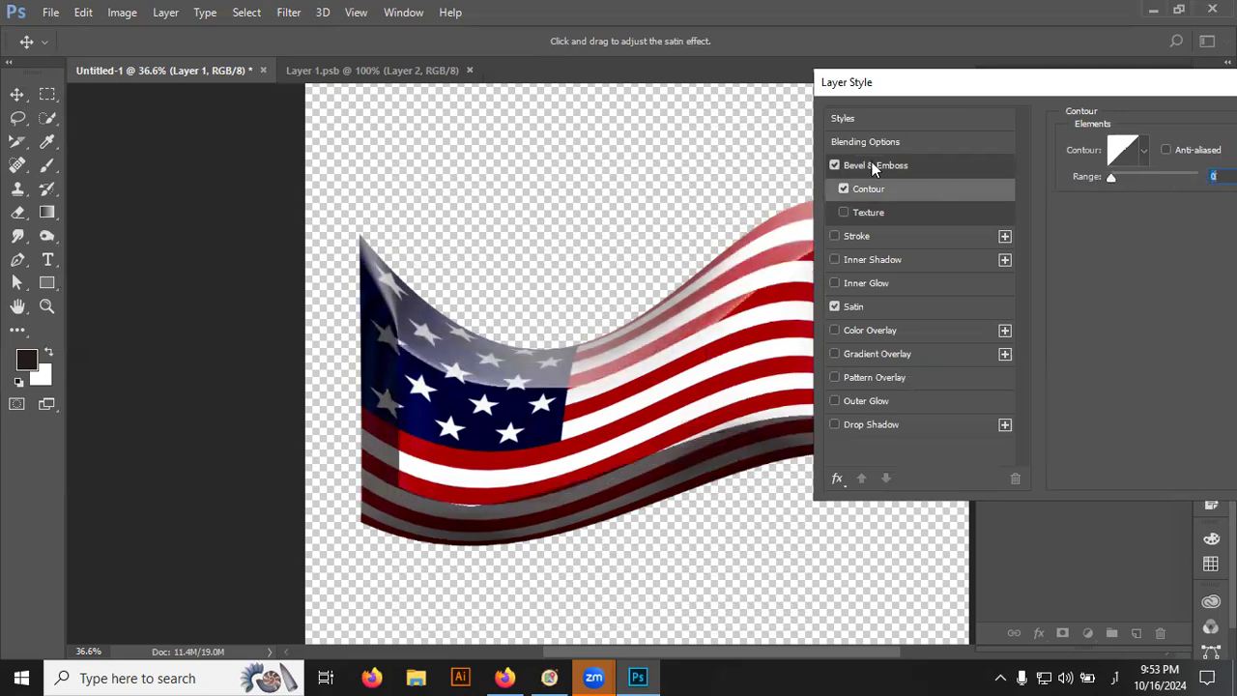
left_click(875, 165)
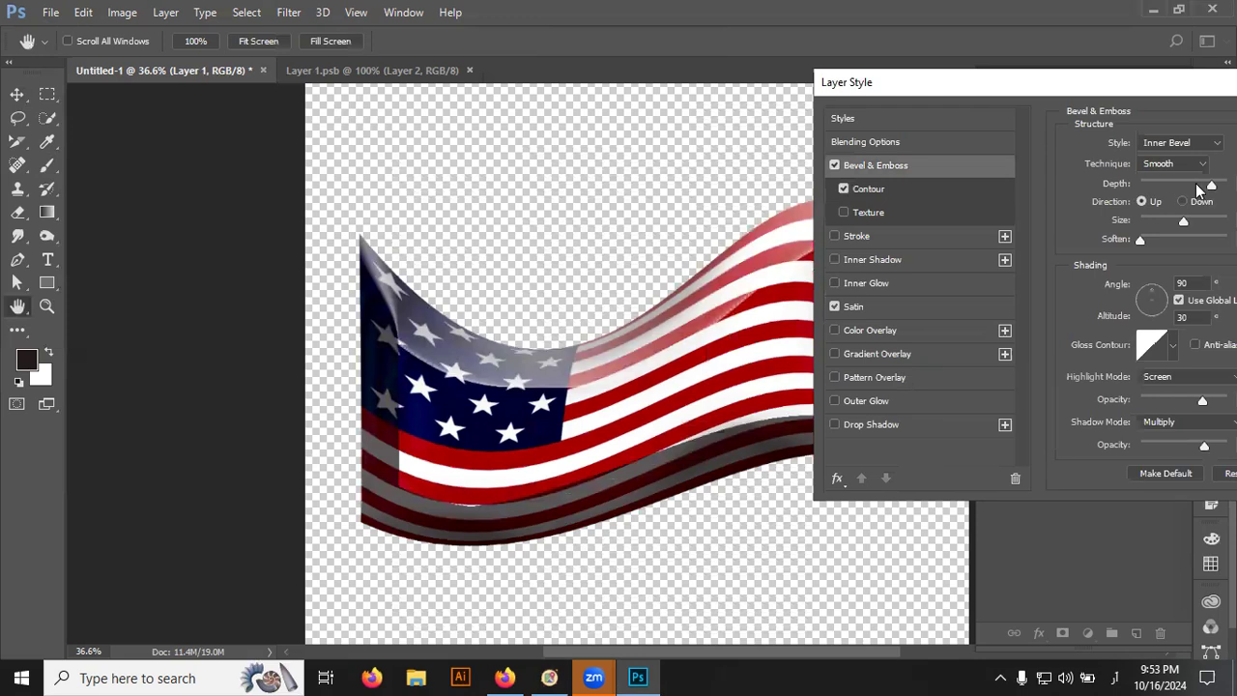
left_click(1161, 188)
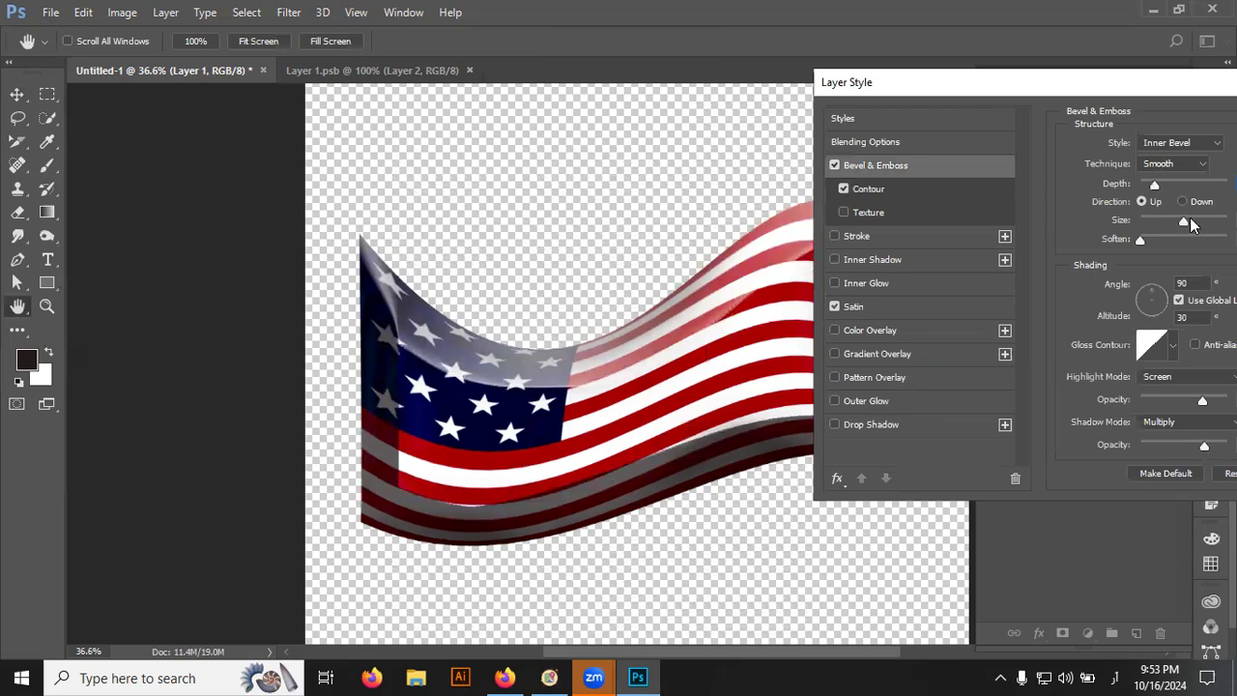
left_click(1143, 223)
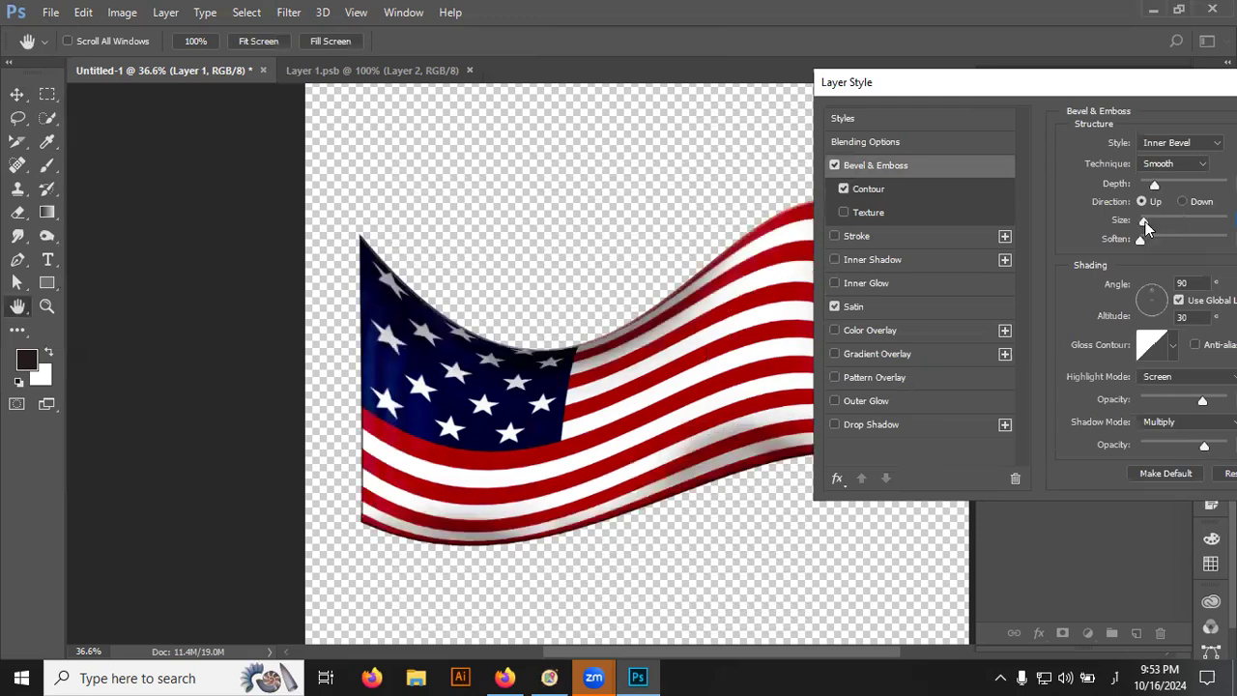
left_click(1148, 222)
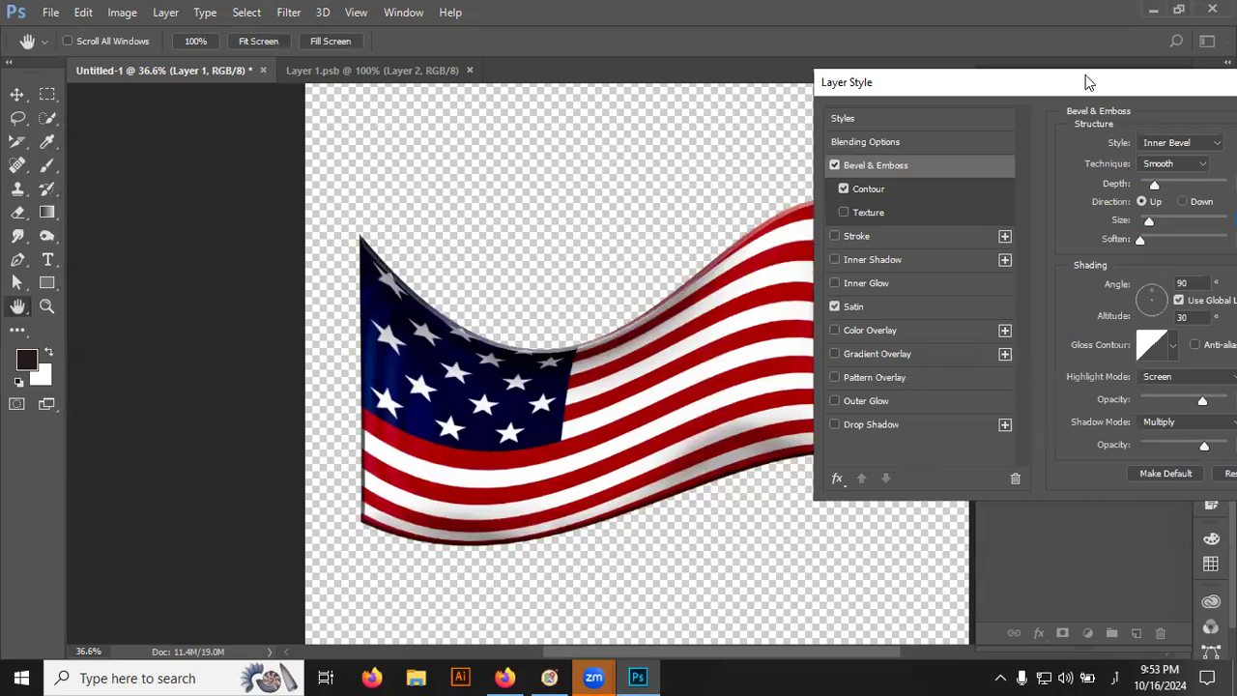
left_click_drag(1089, 82, 706, 151)
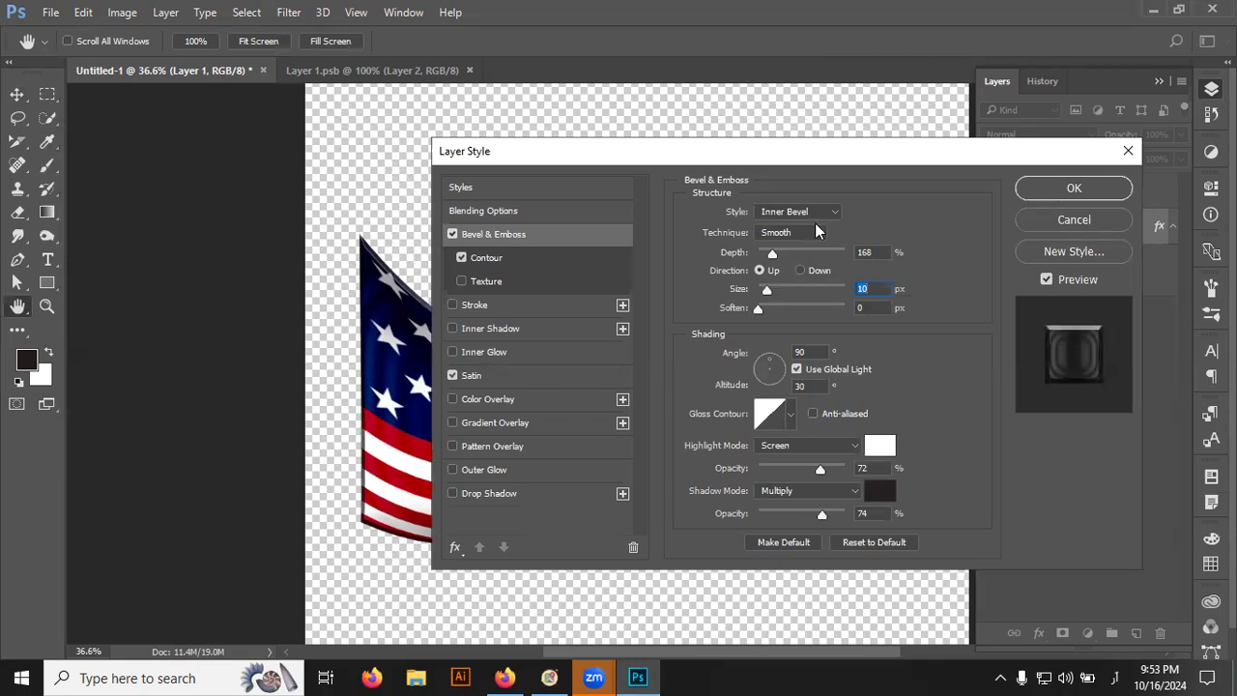
- Compare the bevel on and off, then apply it with shadow opacity 19
left_click(512, 245)
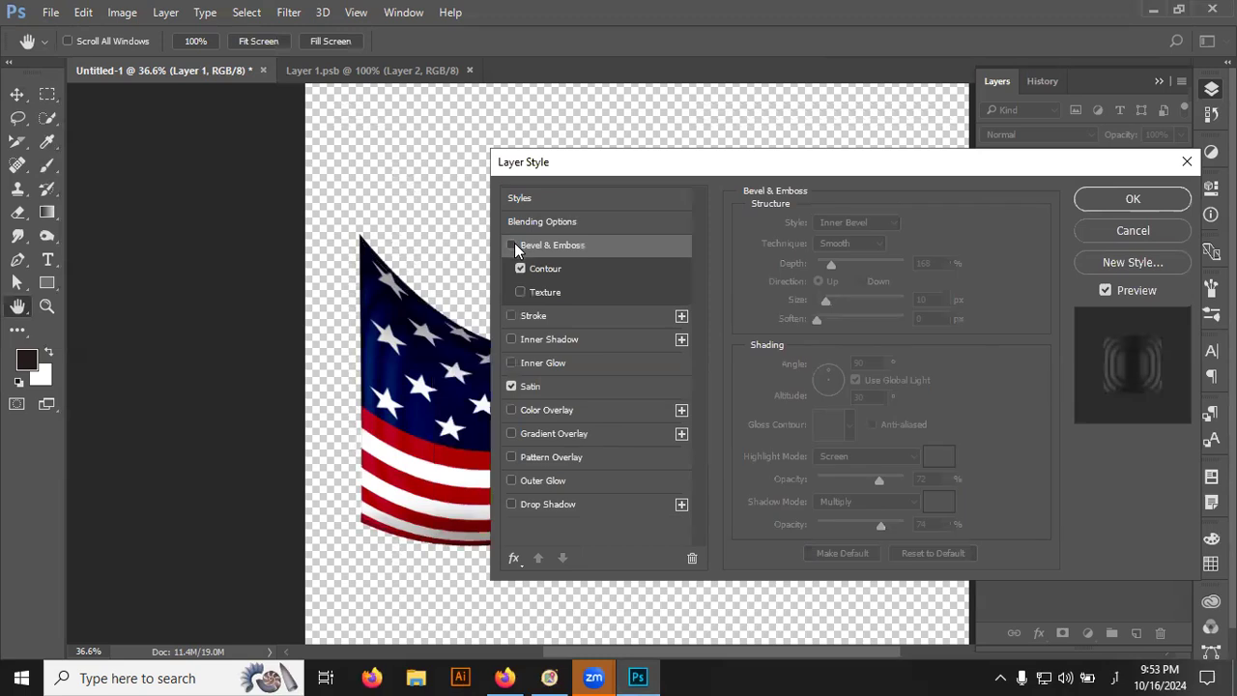
left_click(512, 246)
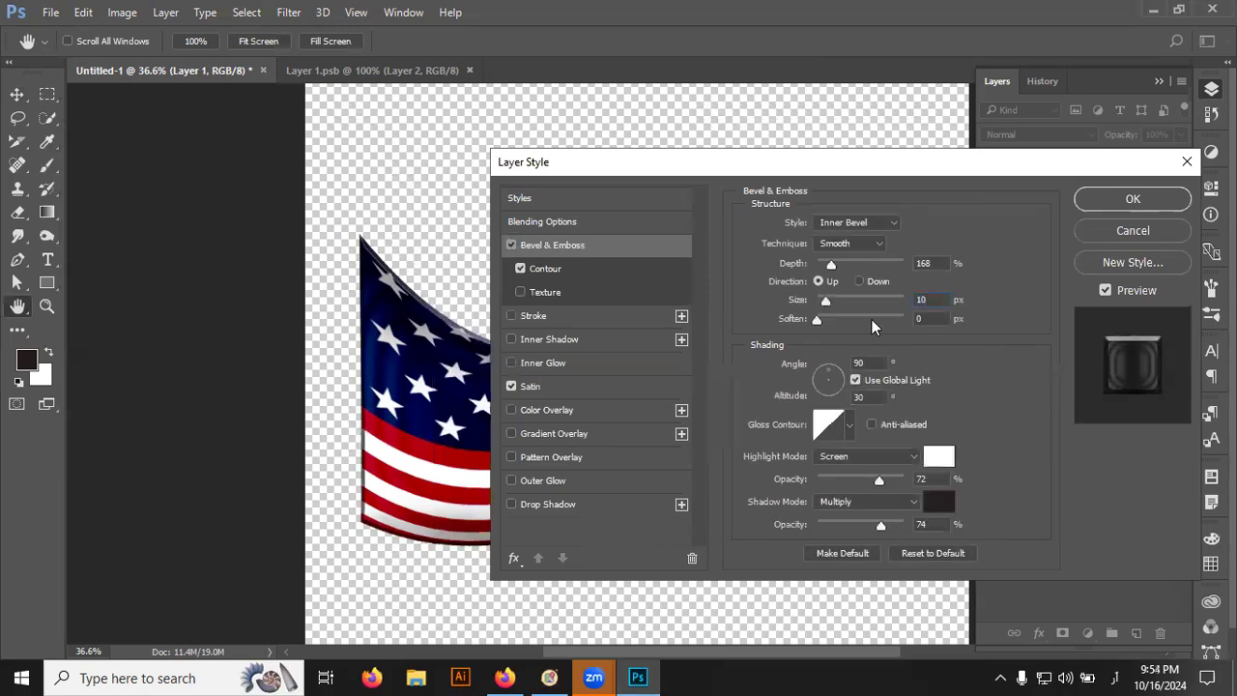
left_click_drag(876, 527, 849, 535)
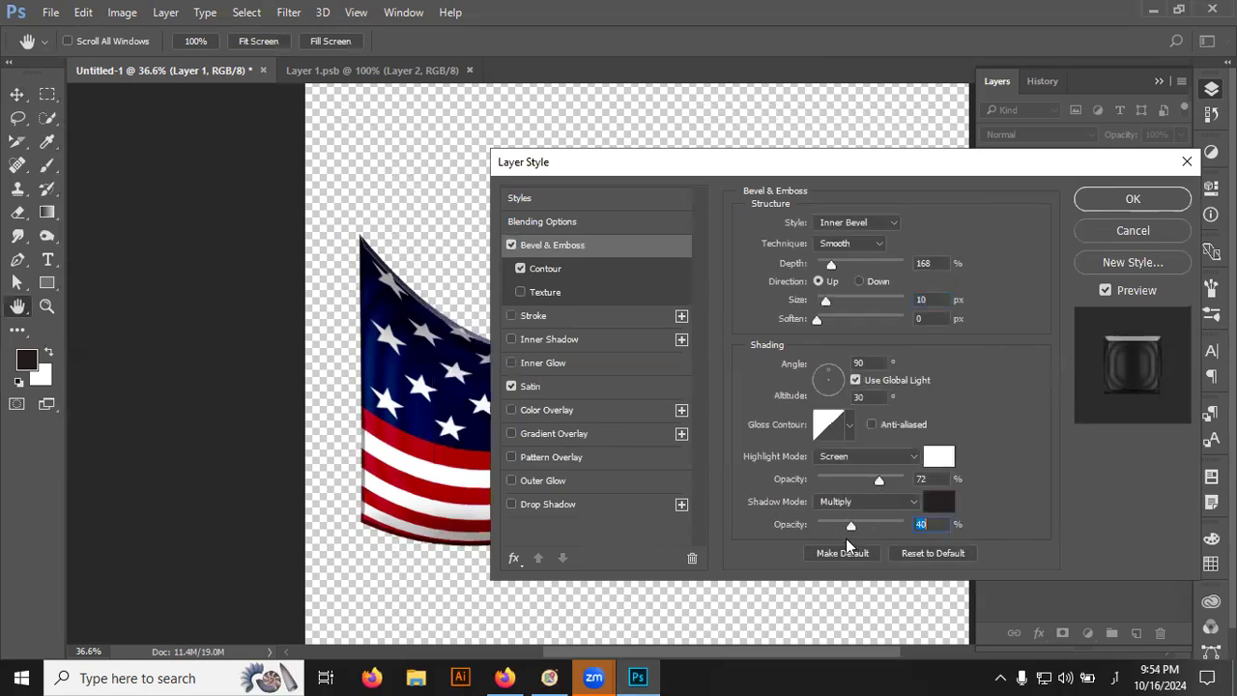
type("19")
left_click(1094, 200)
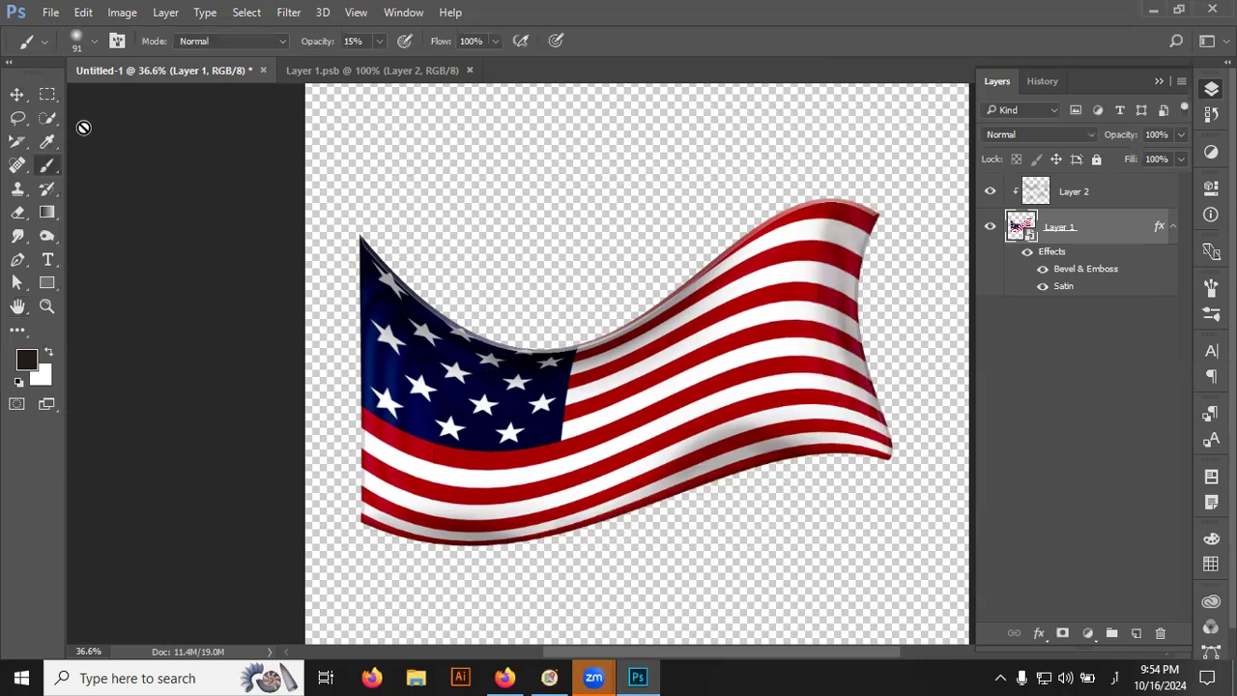
- In the flag's source file, swap the US flag for the Indian flag and preview the waving result
left_click(18, 97)
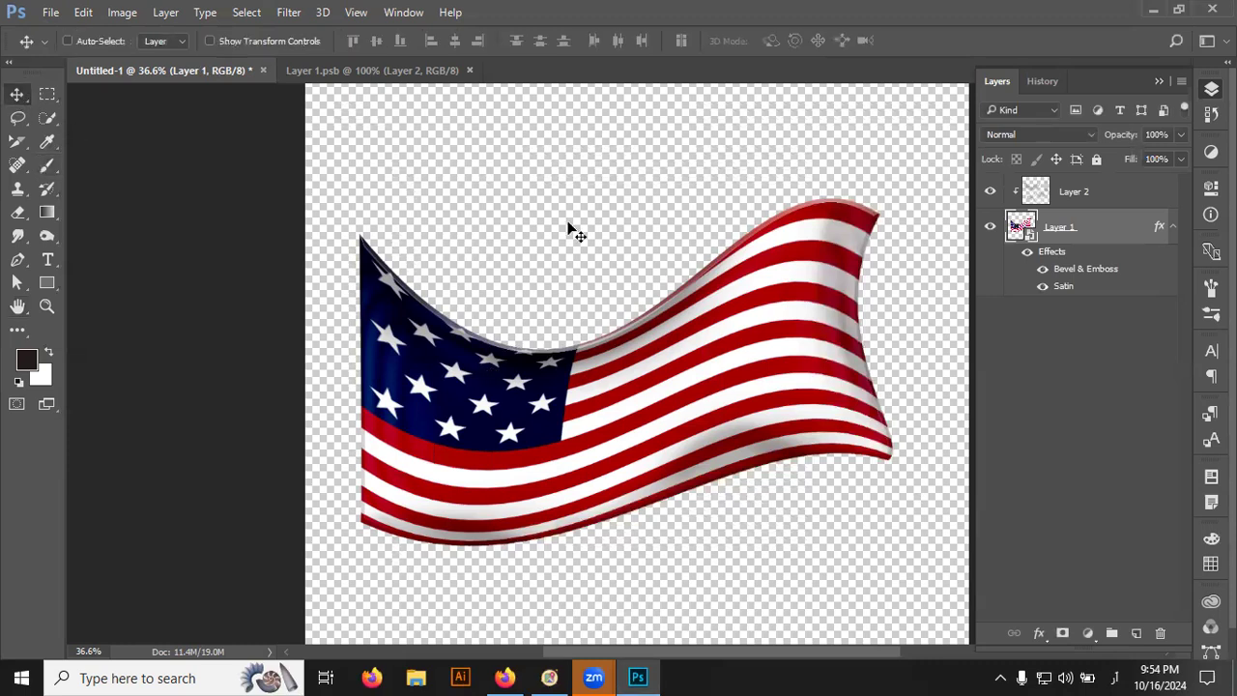
double_click(1023, 224)
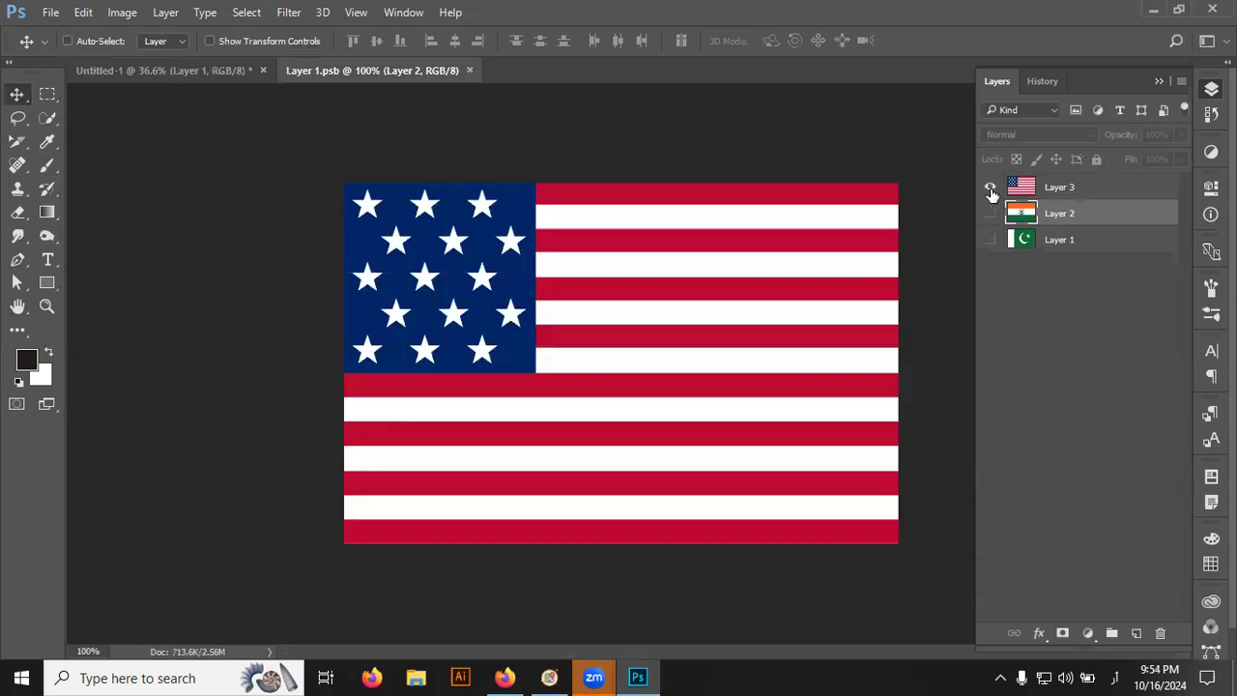
left_click(990, 188)
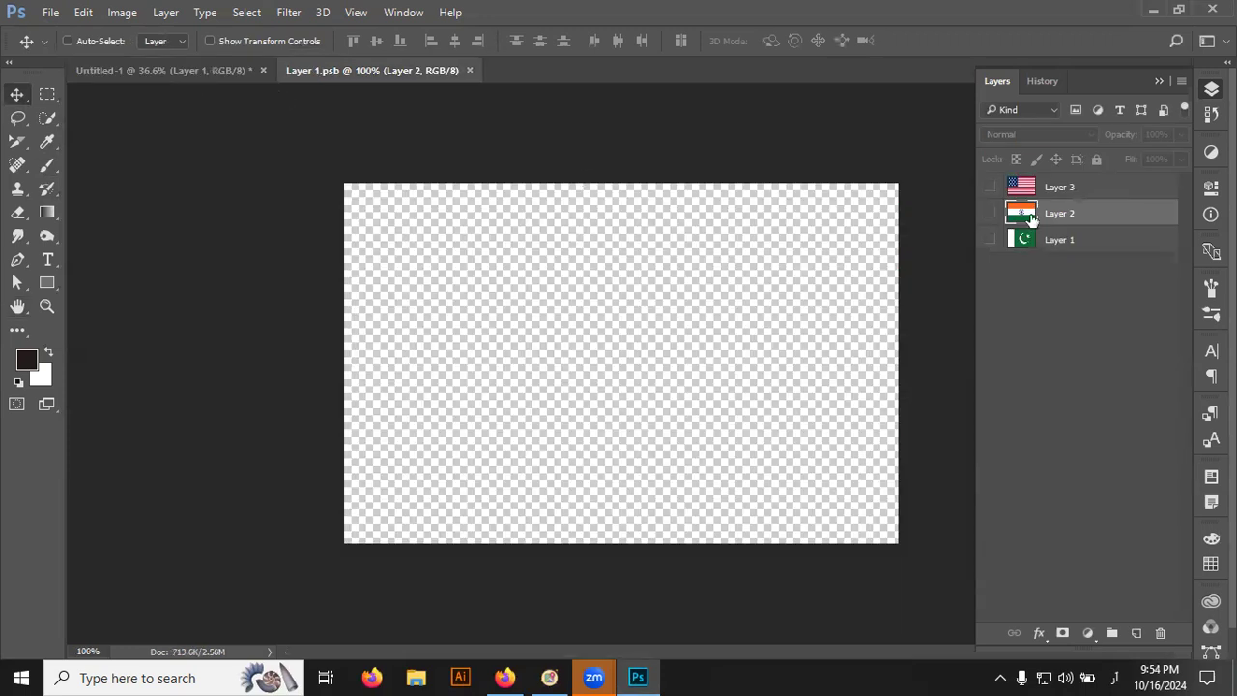
left_click(989, 213)
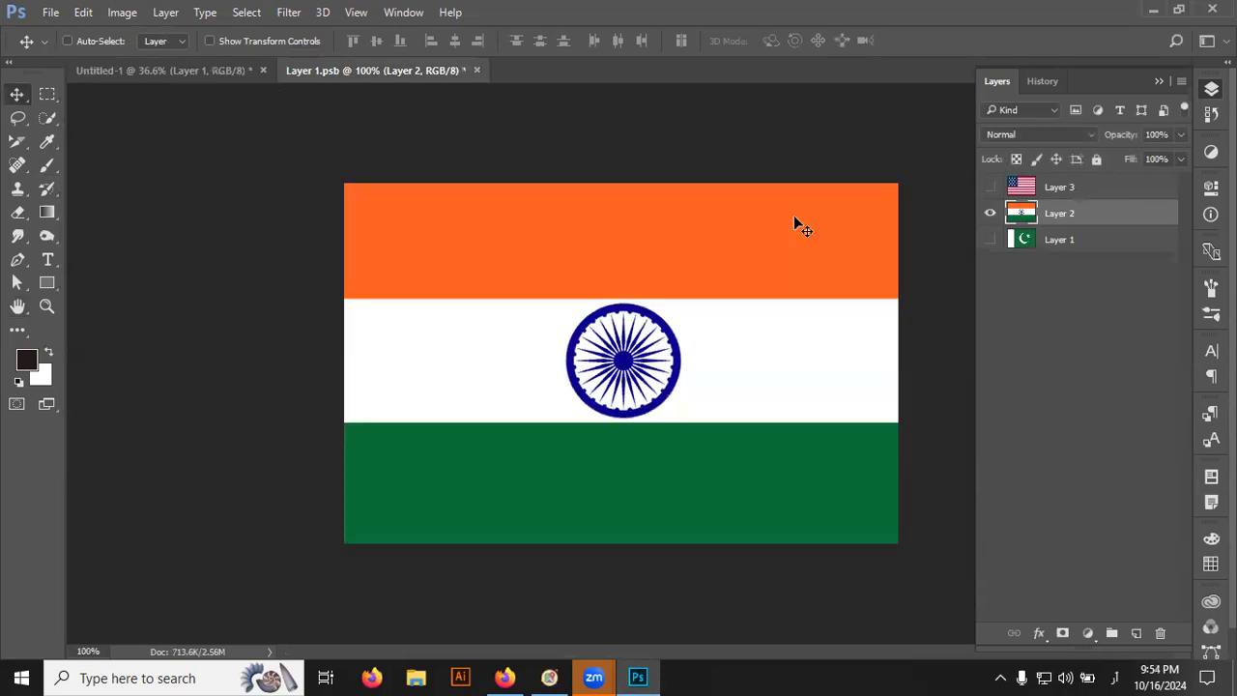
left_click(176, 70)
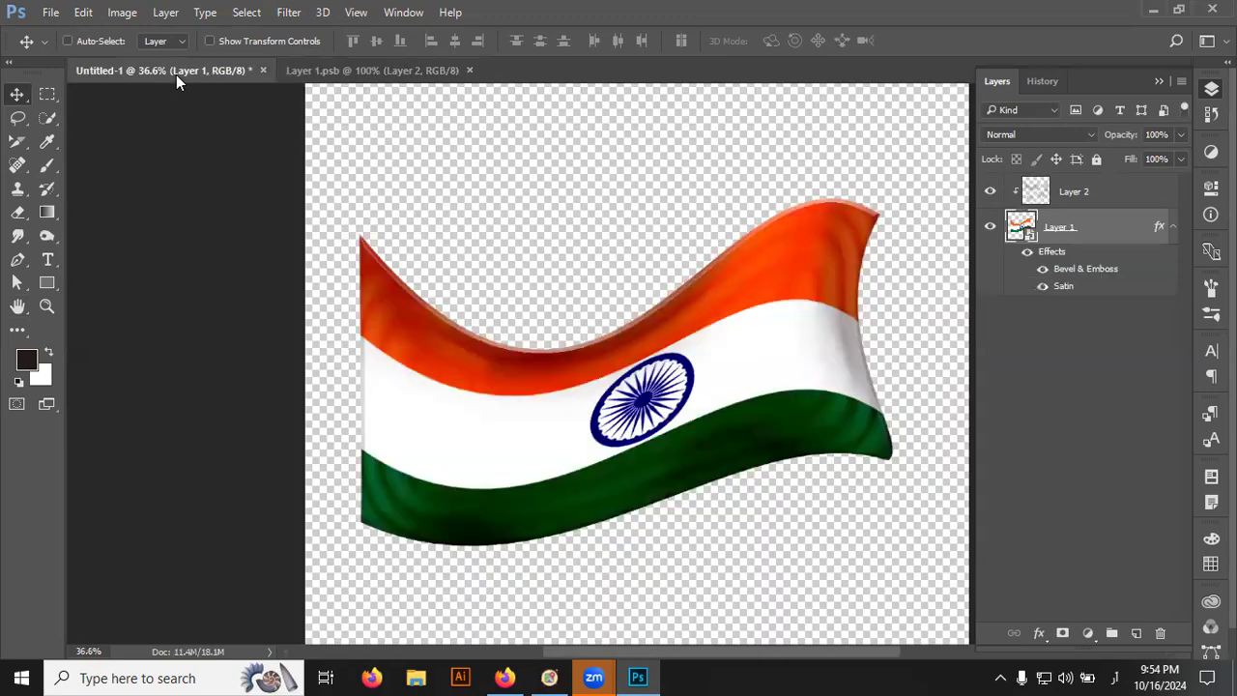
- Show only the Pakistan flag layer in the source file and save it
key("ctrl+Tab")
left_click(990, 239)
left_click(990, 213)
key("ctrl+s")
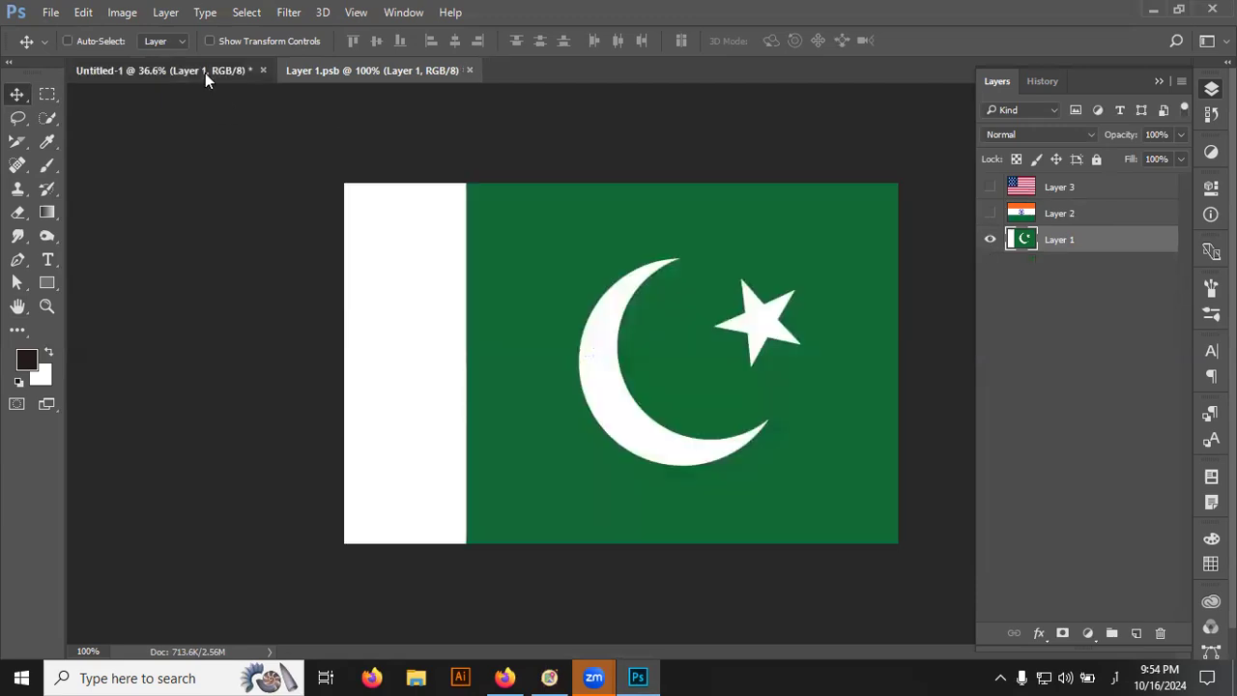
- In Untitled-1, turn off Bevel & Emboss, leaving only the Satin effect visible
left_click(205, 72)
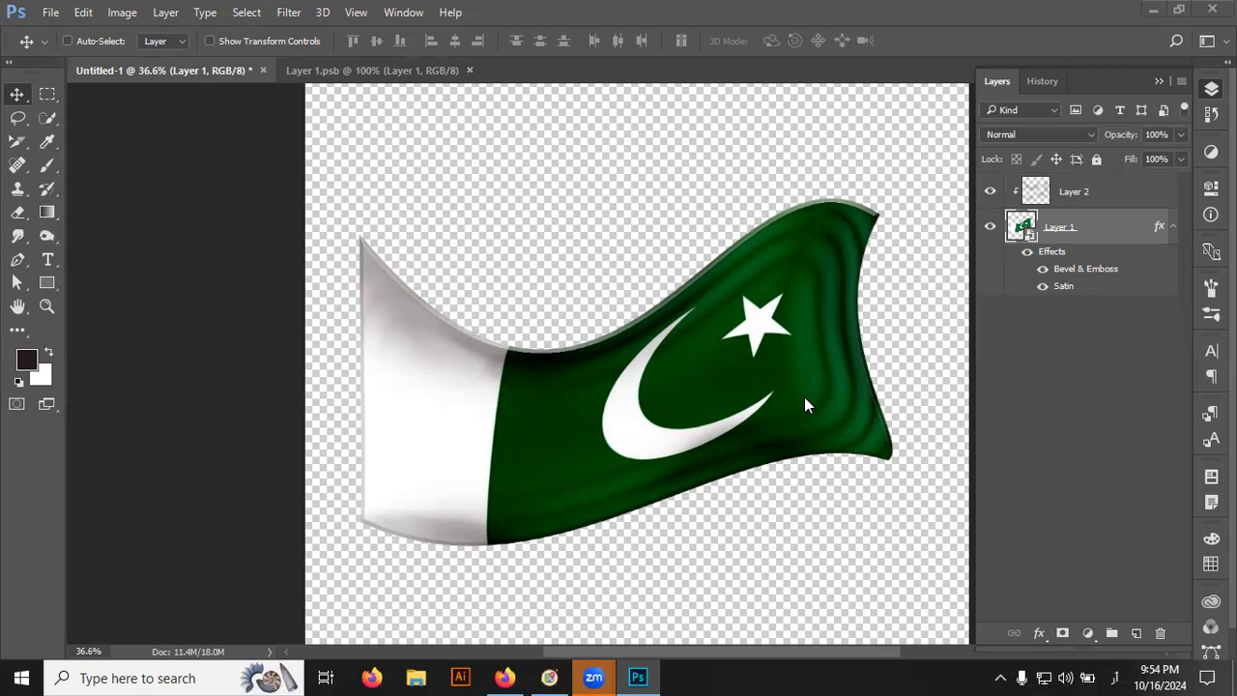
left_click(1042, 269)
left_click(1042, 286)
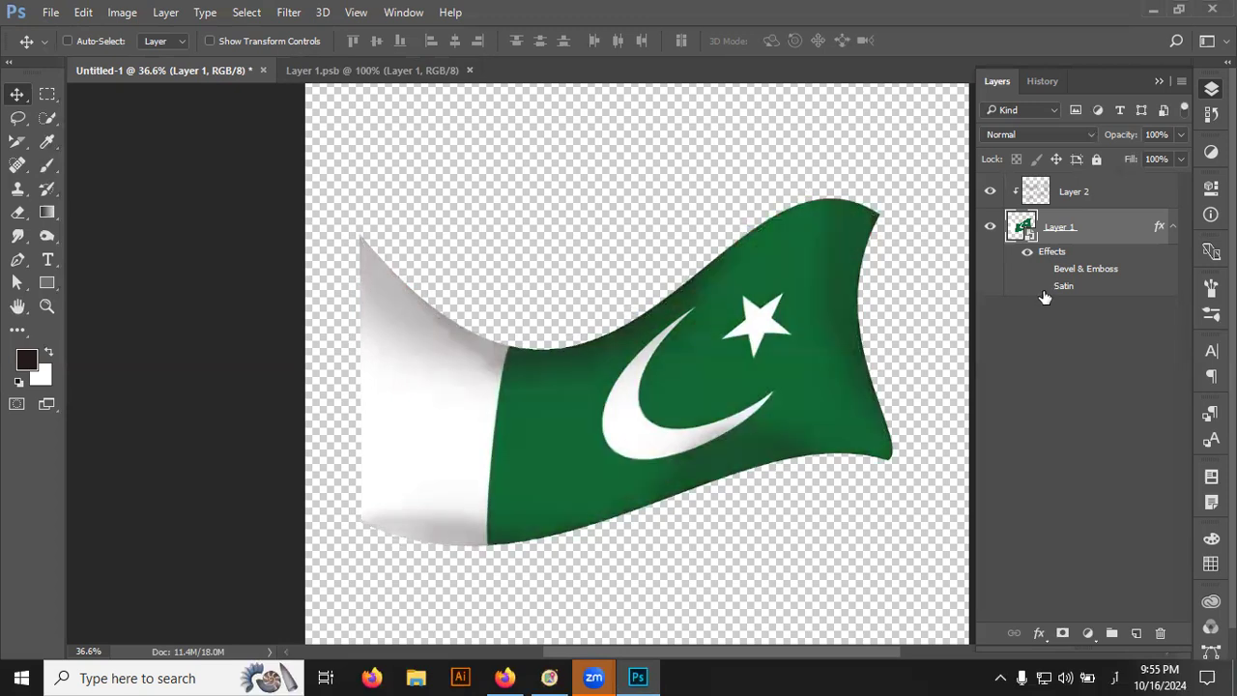
left_click(1043, 288)
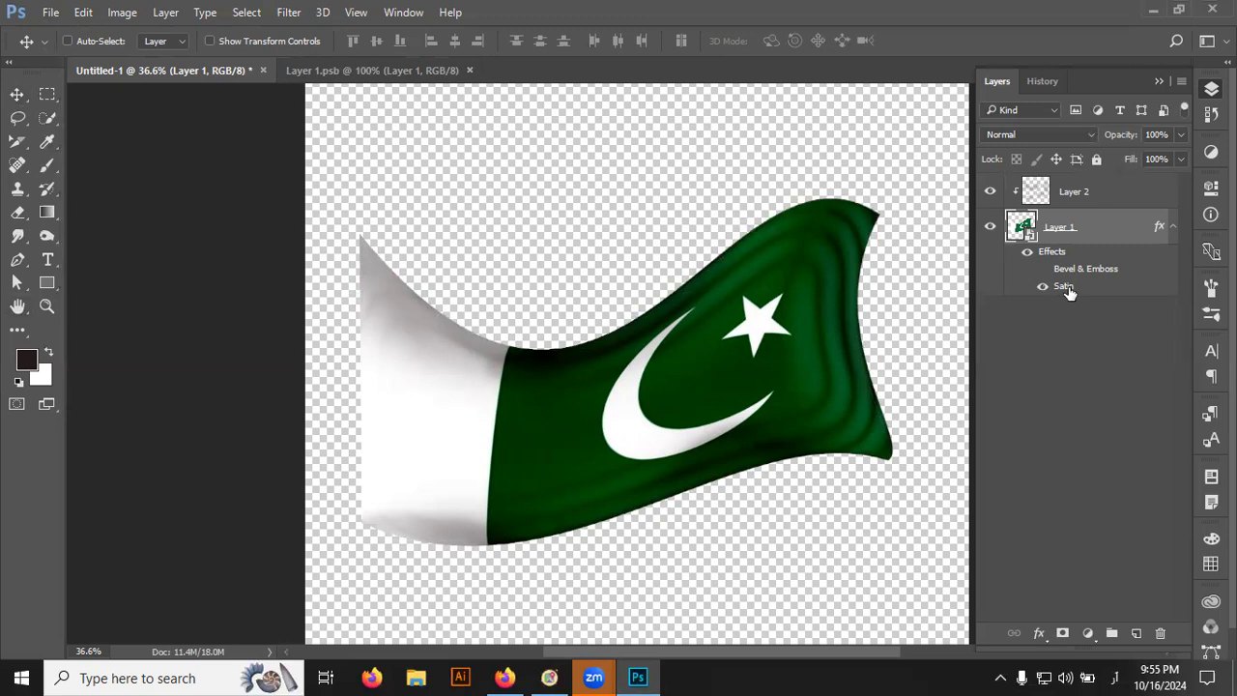
double_click(1064, 288)
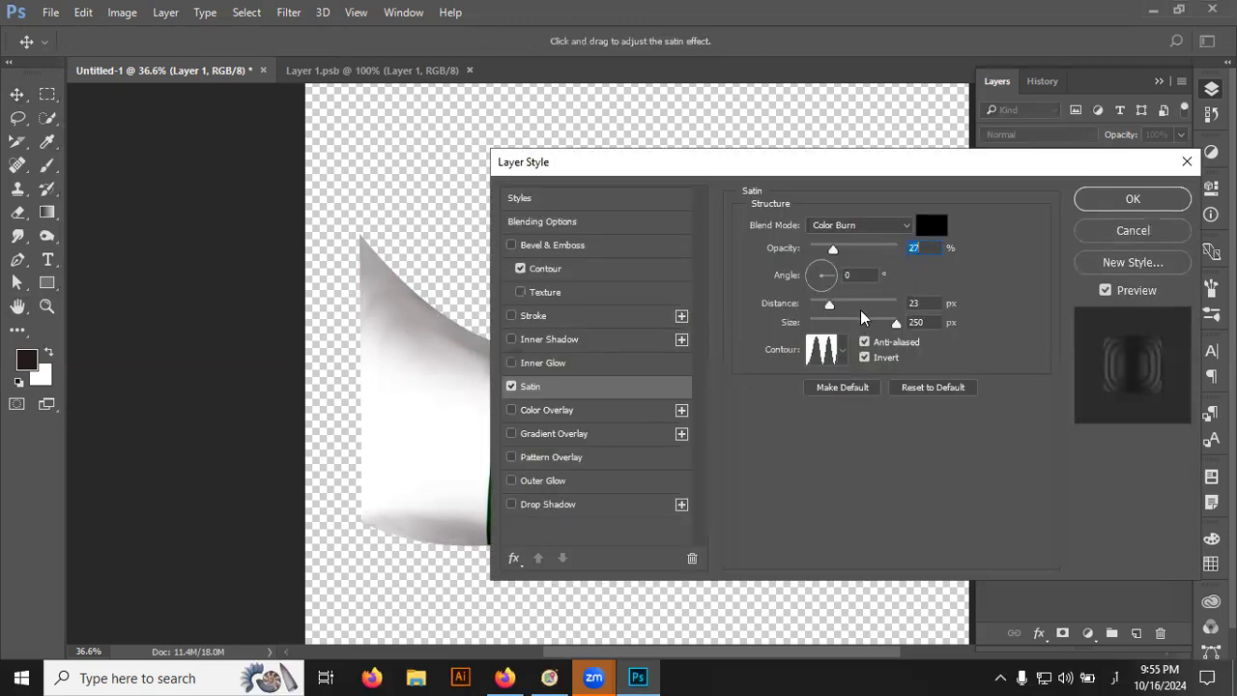
- Set the satin size to 172 px, distance 8 px and angle about 8°
mouse_move(804, 160)
left_mouse_down()
mouse_move(1213, 231)
mouse_move(876, 421)
left_mouse_up()
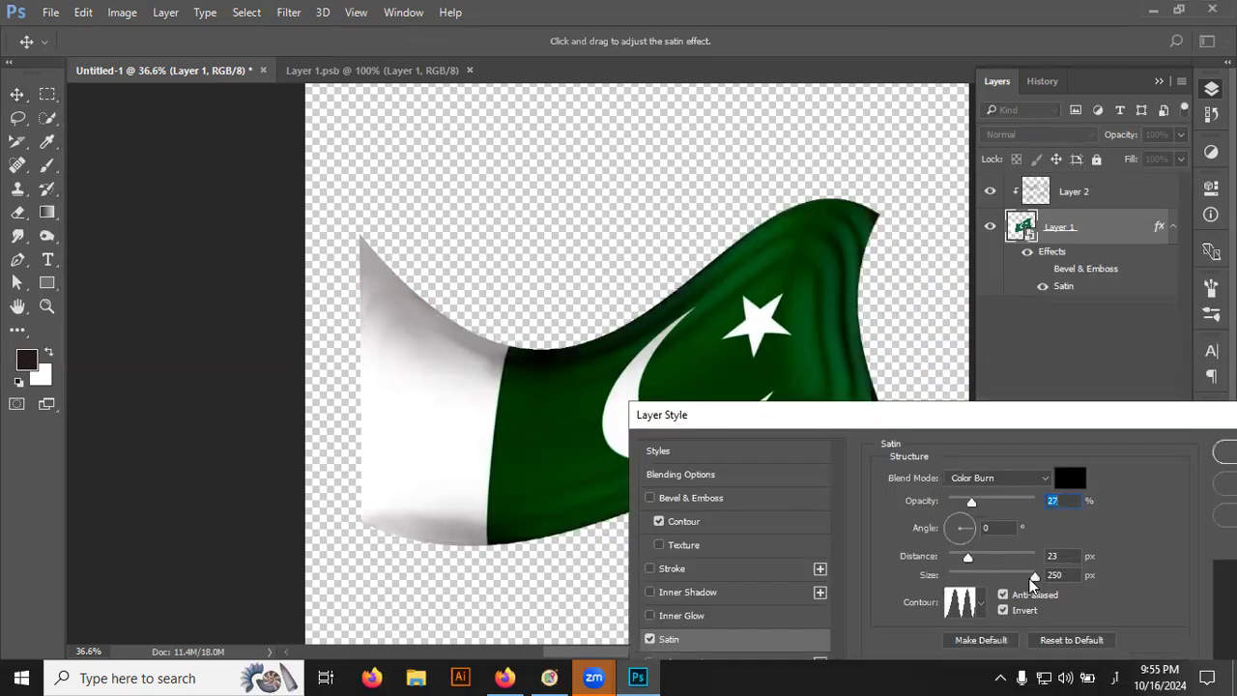
mouse_move(1039, 576)
left_mouse_down()
mouse_move(987, 580)
mouse_move(1100, 585)
left_mouse_up()
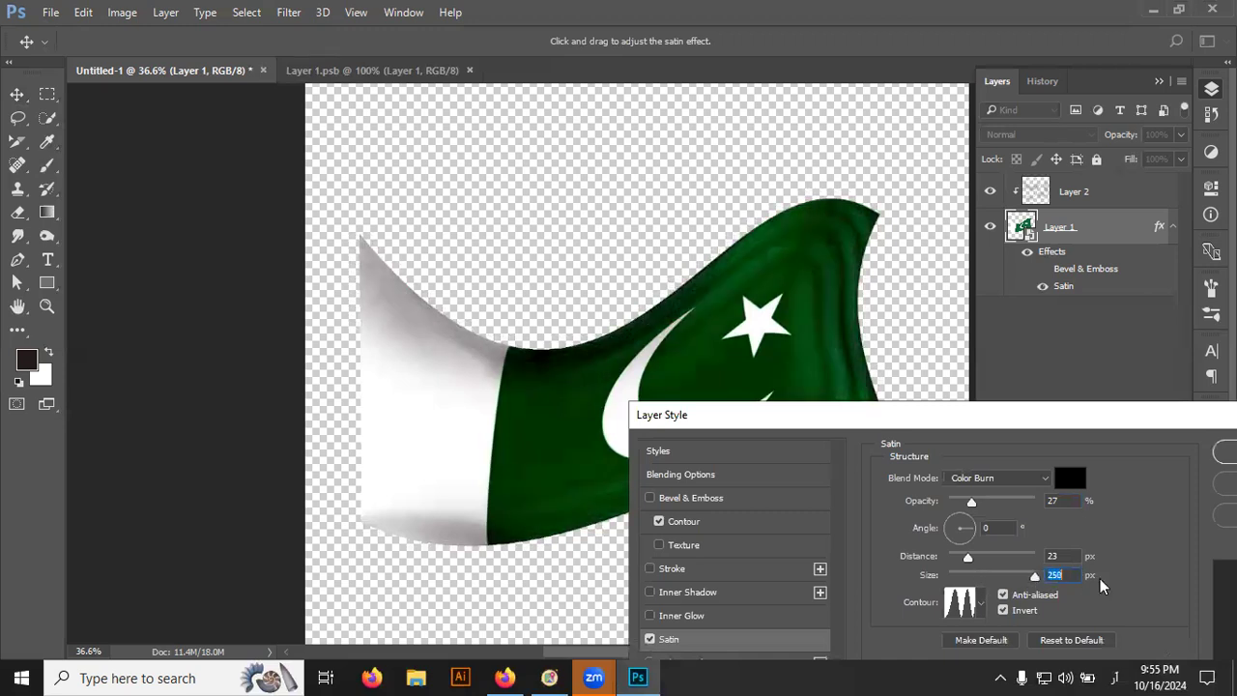
mouse_move(968, 558)
left_mouse_down()
mouse_move(1014, 563)
mouse_move(945, 572)
mouse_move(955, 566)
left_mouse_up()
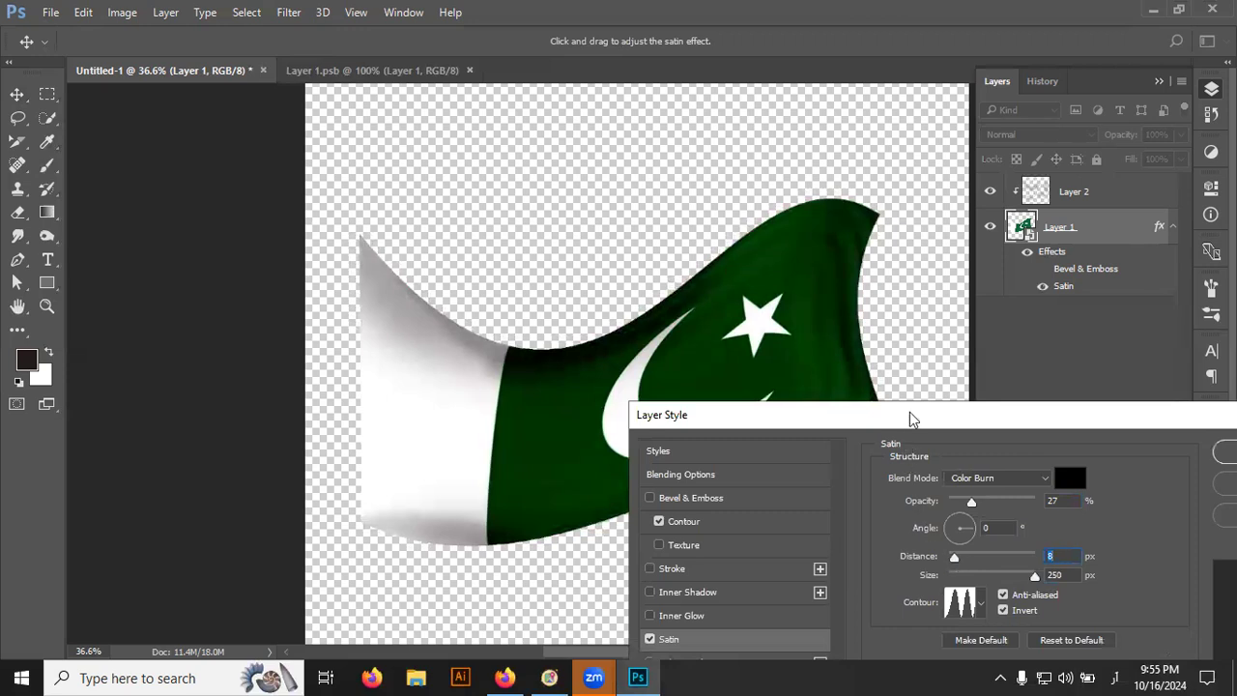
left_click_drag(911, 418, 847, 448)
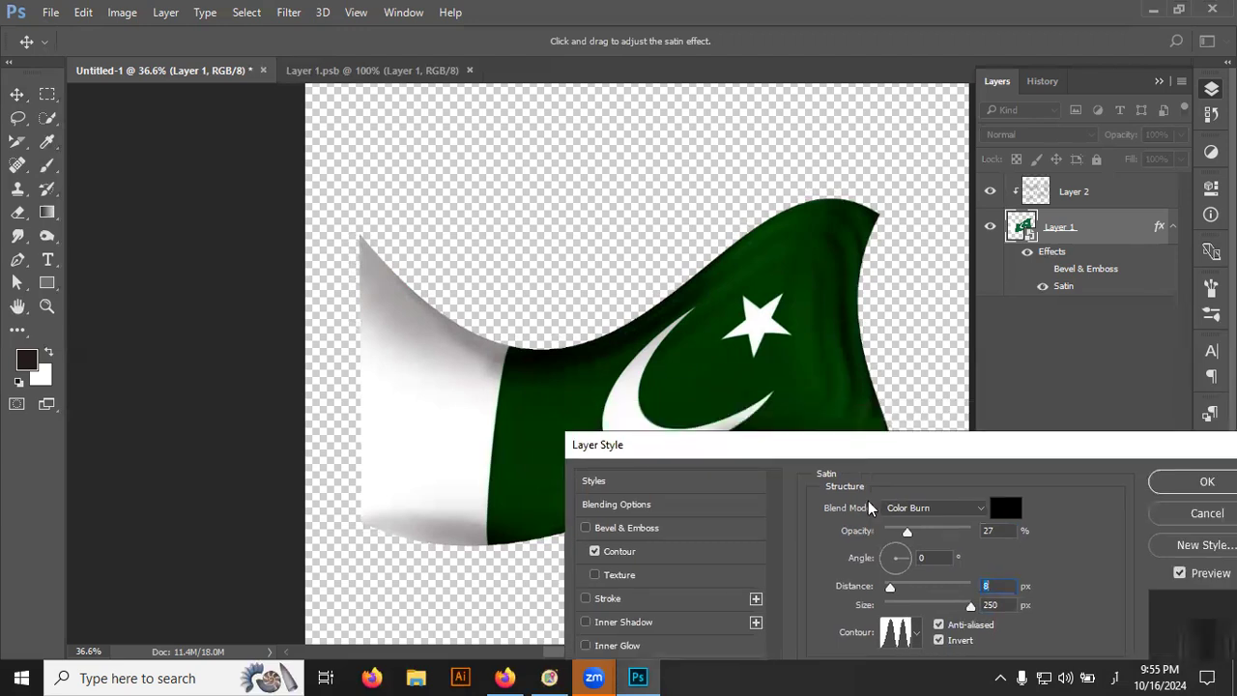
left_click_drag(881, 558, 902, 556)
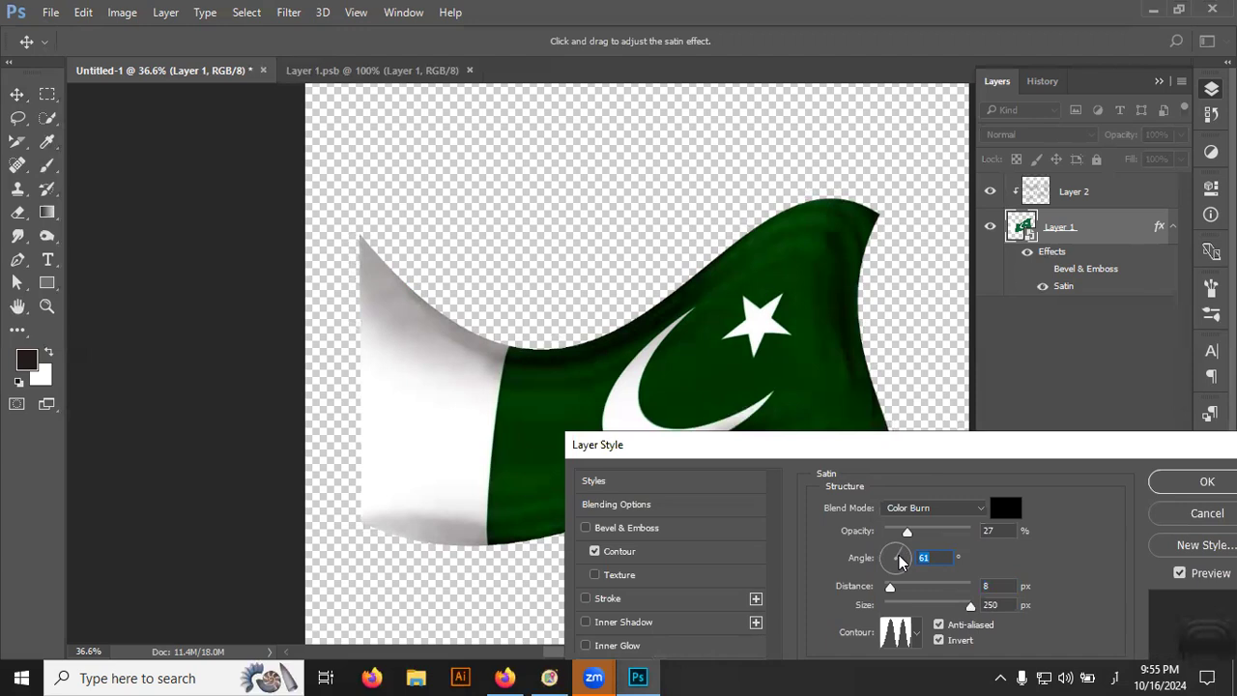
left_click(897, 570)
left_click_drag(908, 563, 913, 560)
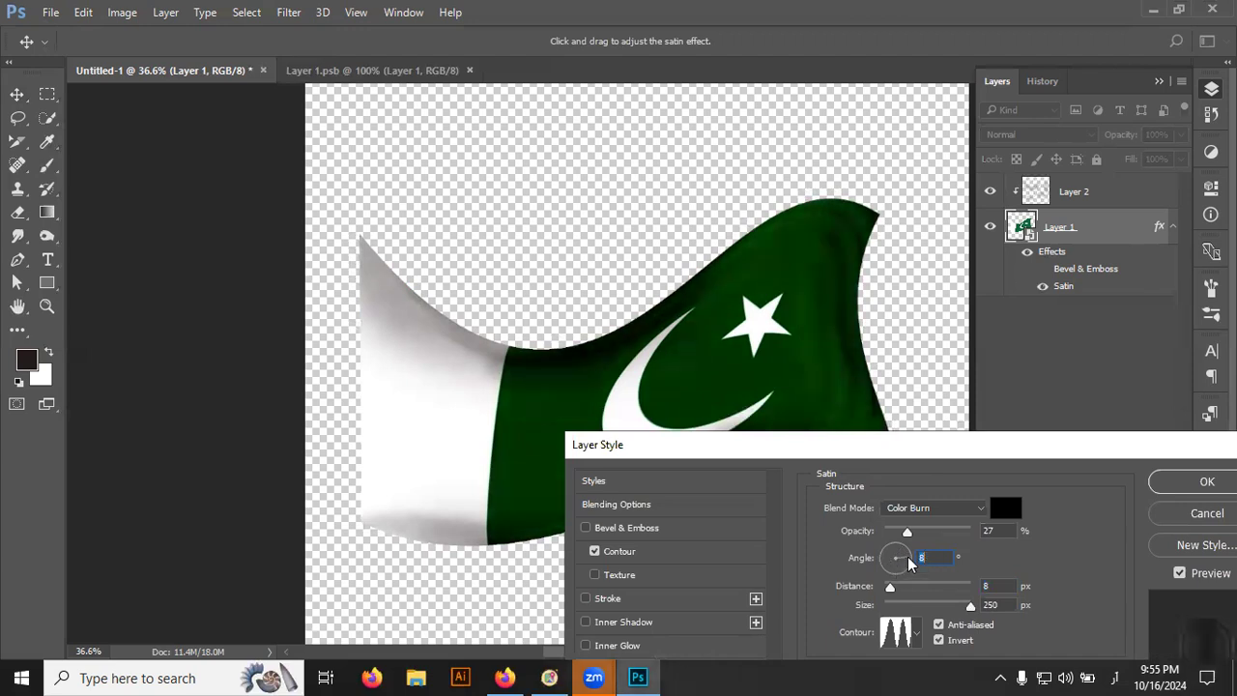
- Try several satin contour presets and settle on the spiky multi-peaked one
left_click_drag(915, 444, 938, 203)
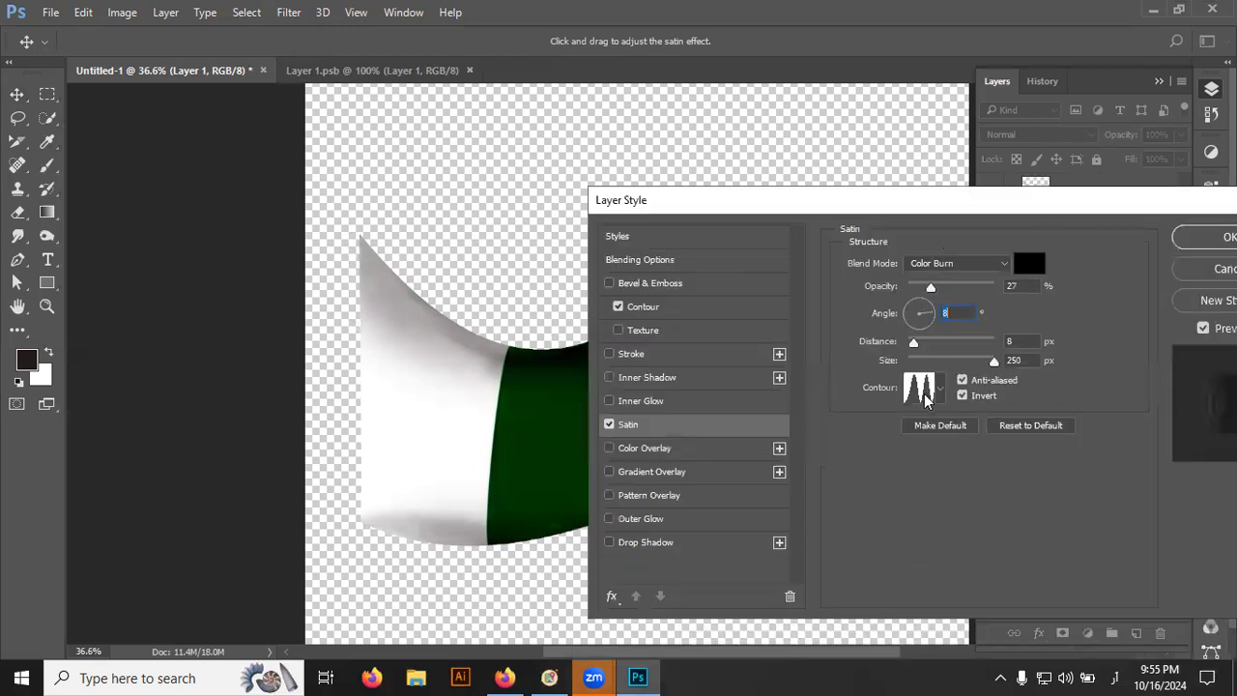
left_click(923, 389)
left_click(751, 133)
left_click(940, 388)
left_click(977, 460)
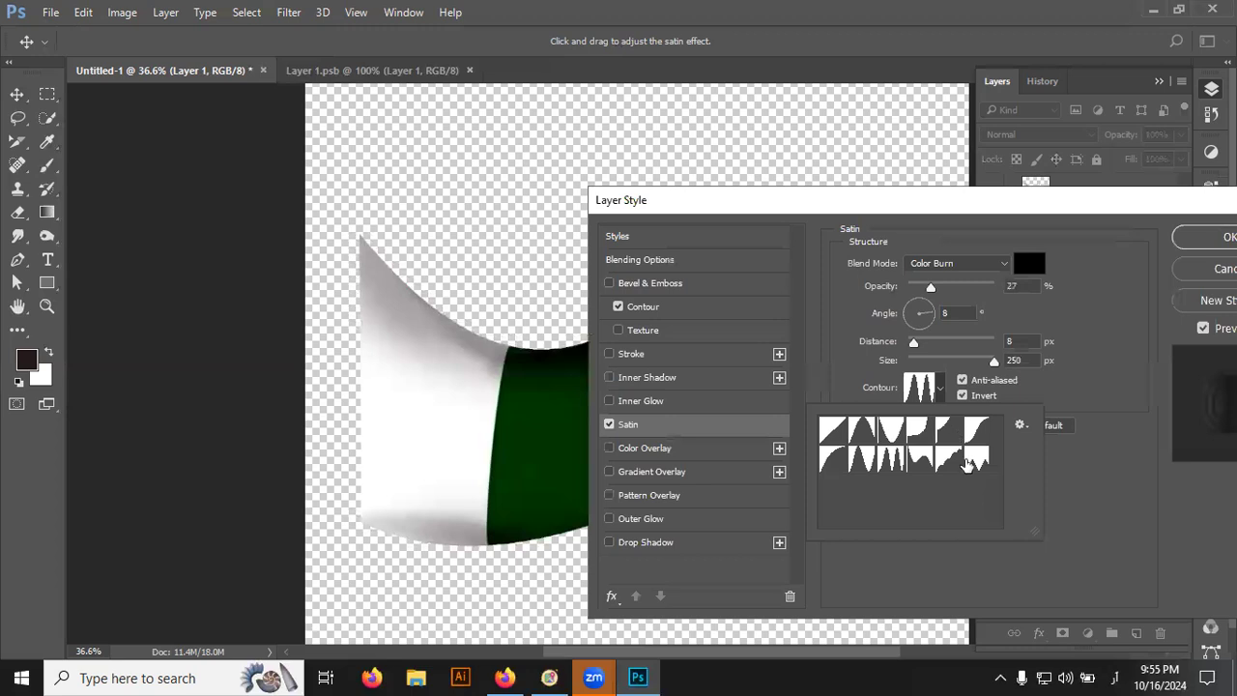
left_click(872, 221)
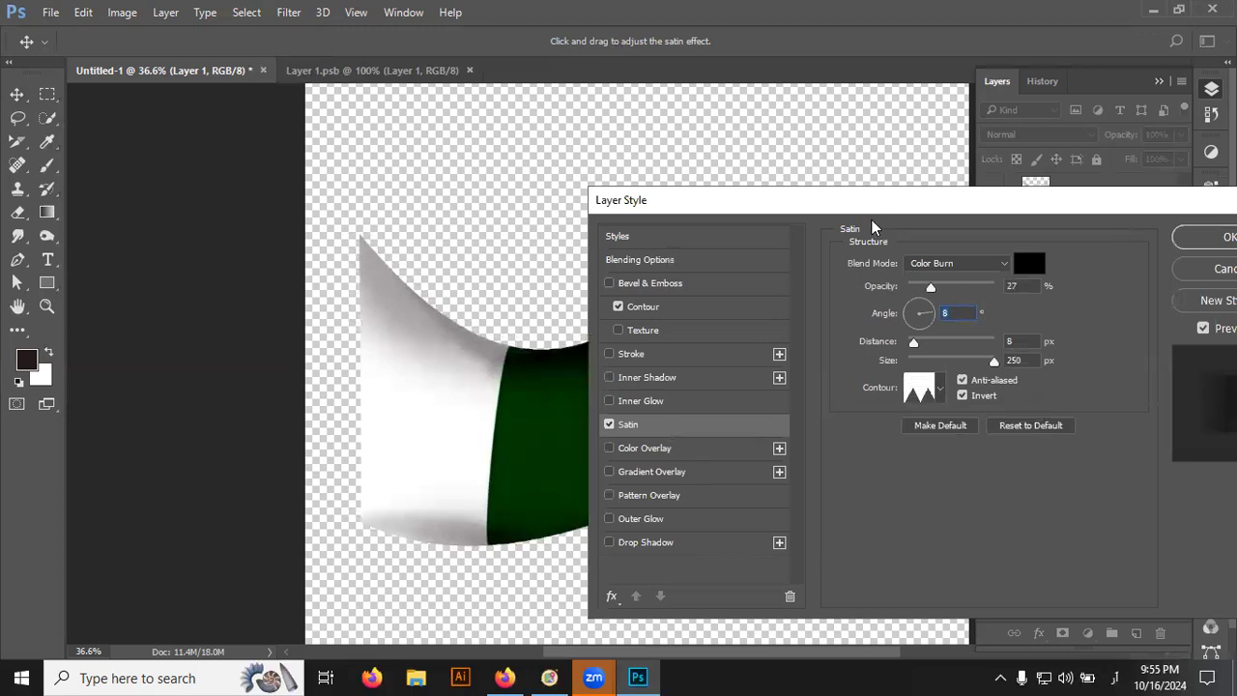
left_click_drag(871, 220, 1156, 237)
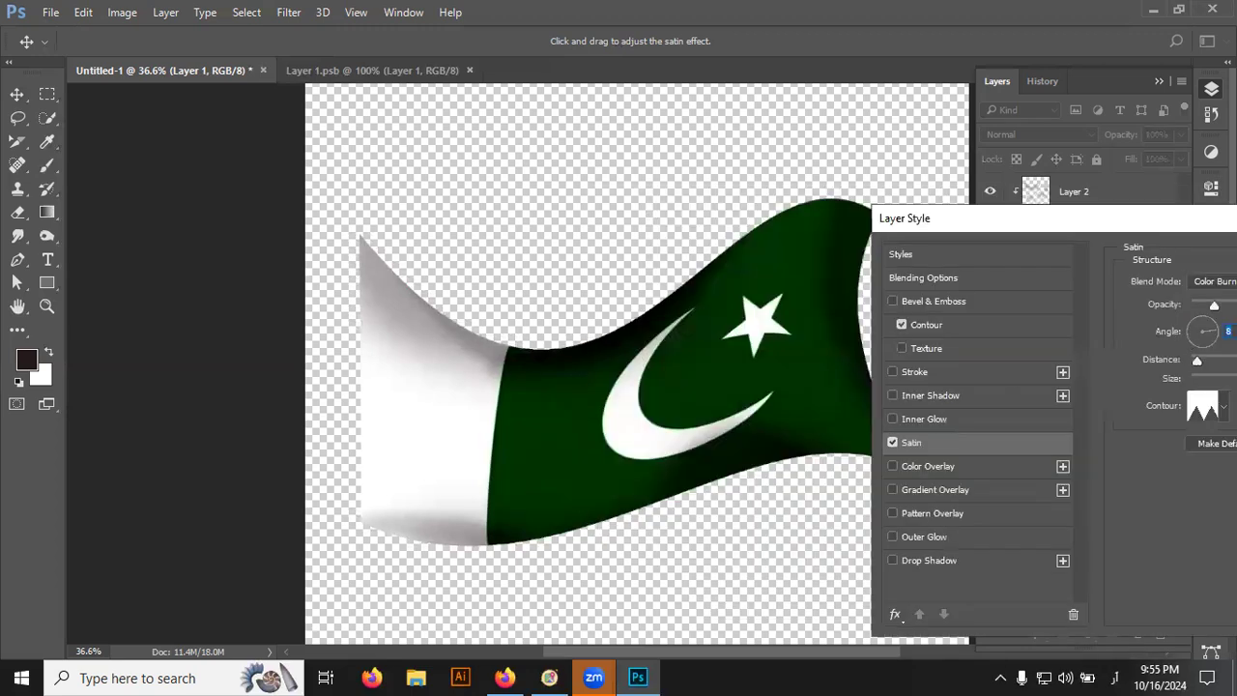
left_click(1224, 406)
left_click(1114, 446)
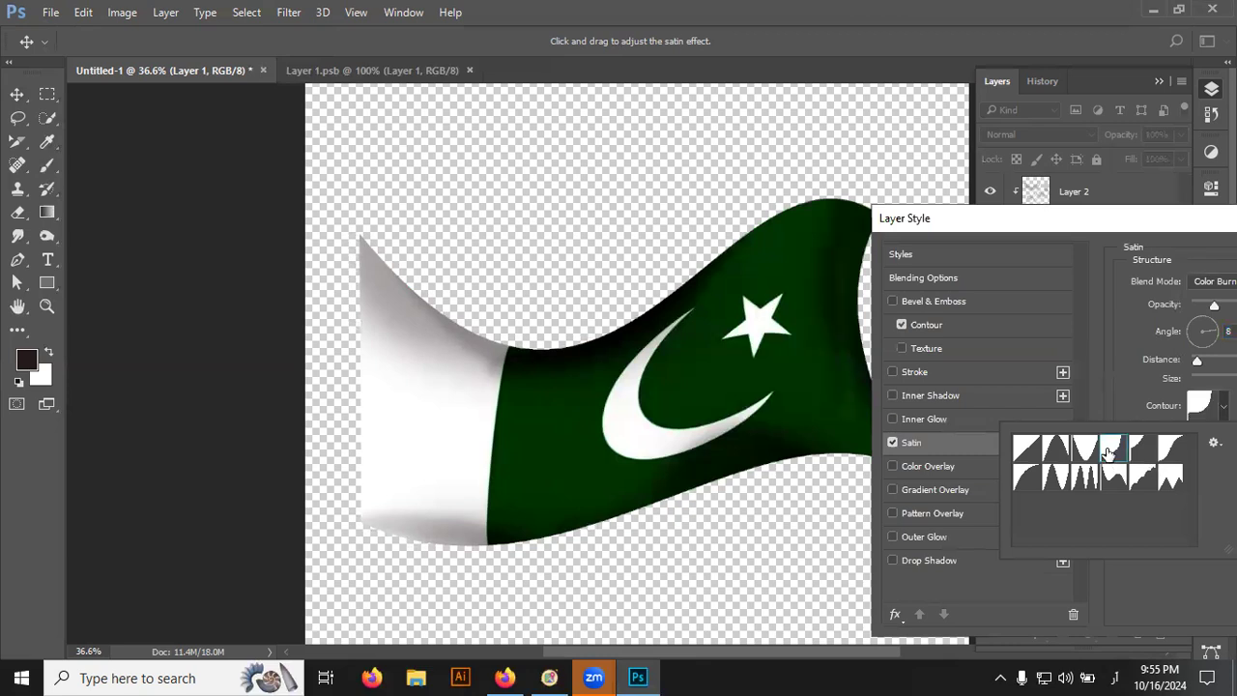
left_click(1224, 406)
left_click(1085, 479)
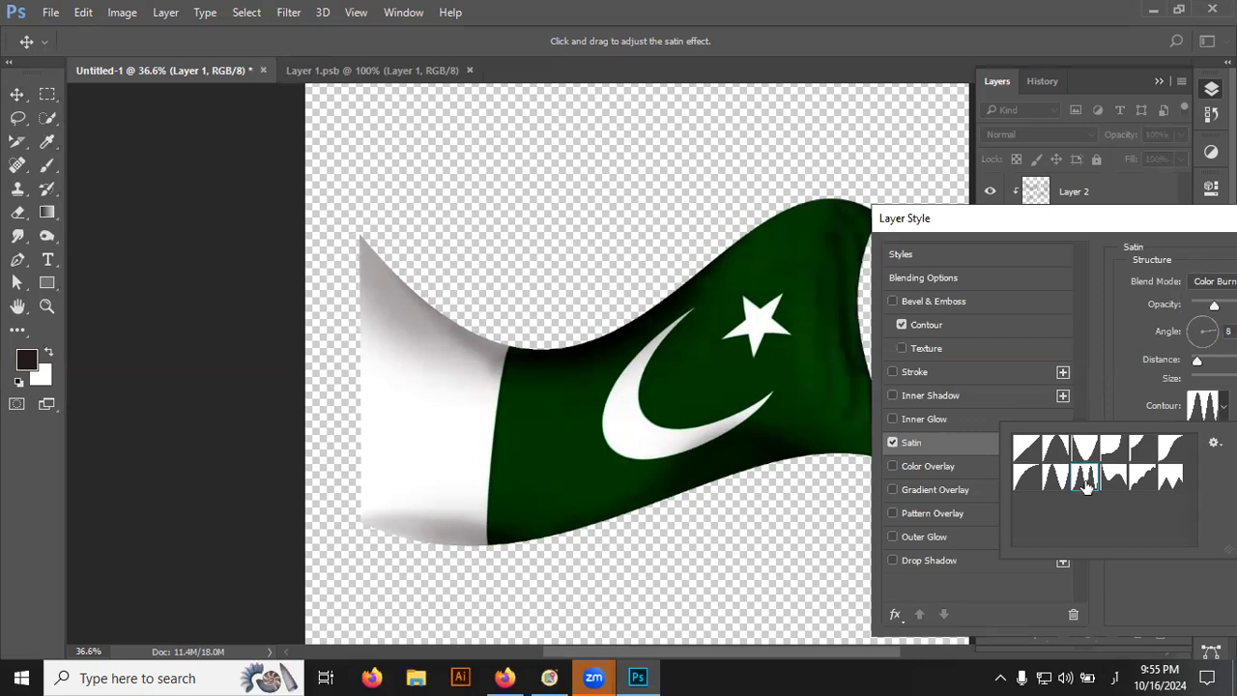
left_click_drag(1071, 224, 587, 179)
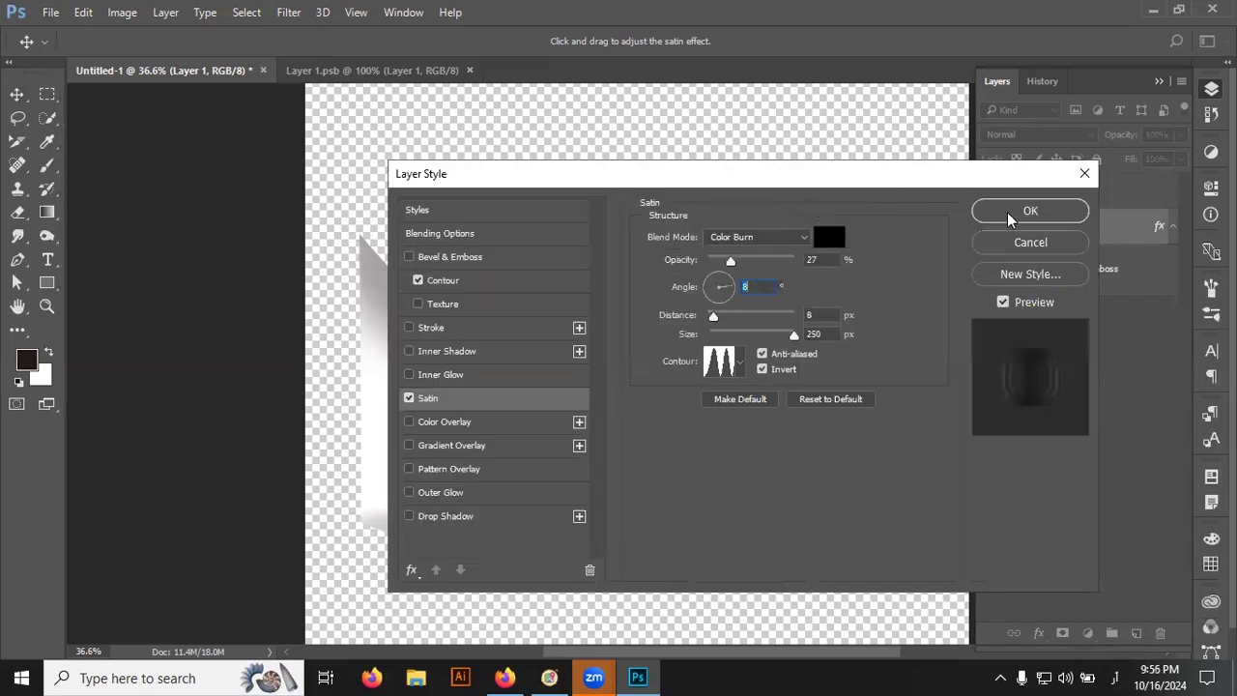
- Commit the adjusted Satin effect and close the Layer Style dialog
left_click(1031, 210)
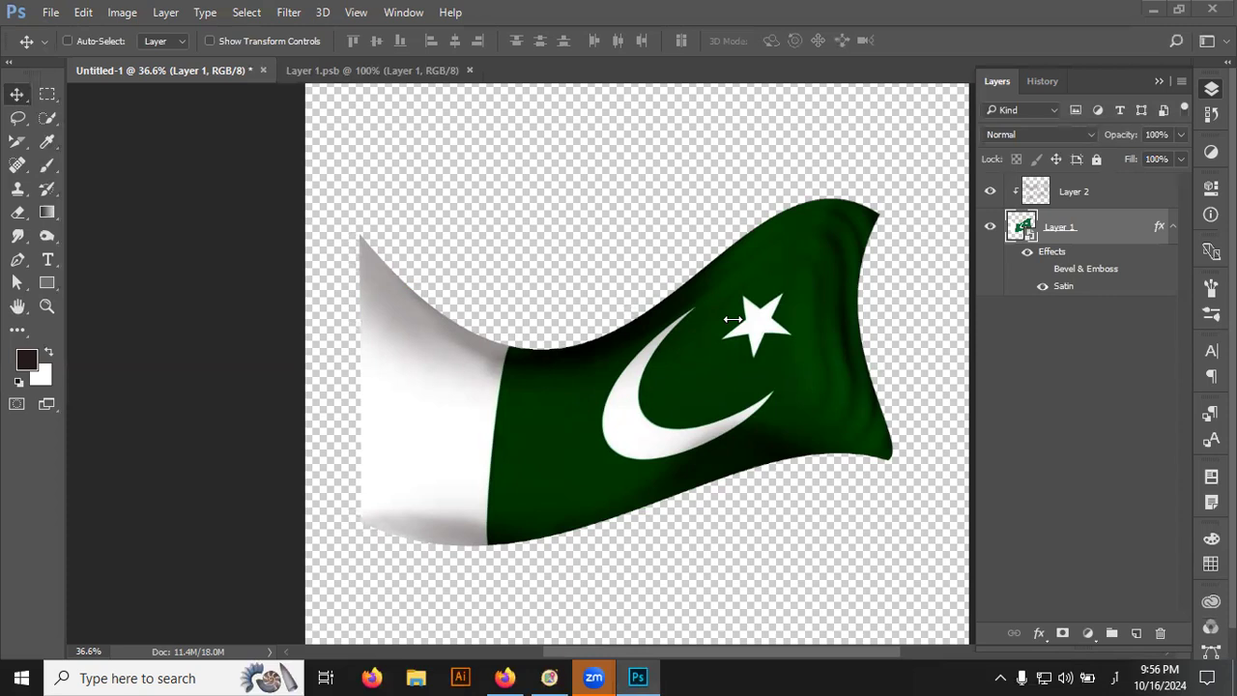
- Launch the Magnifier tool by searching Windows for 'magni'
left_click(138, 674)
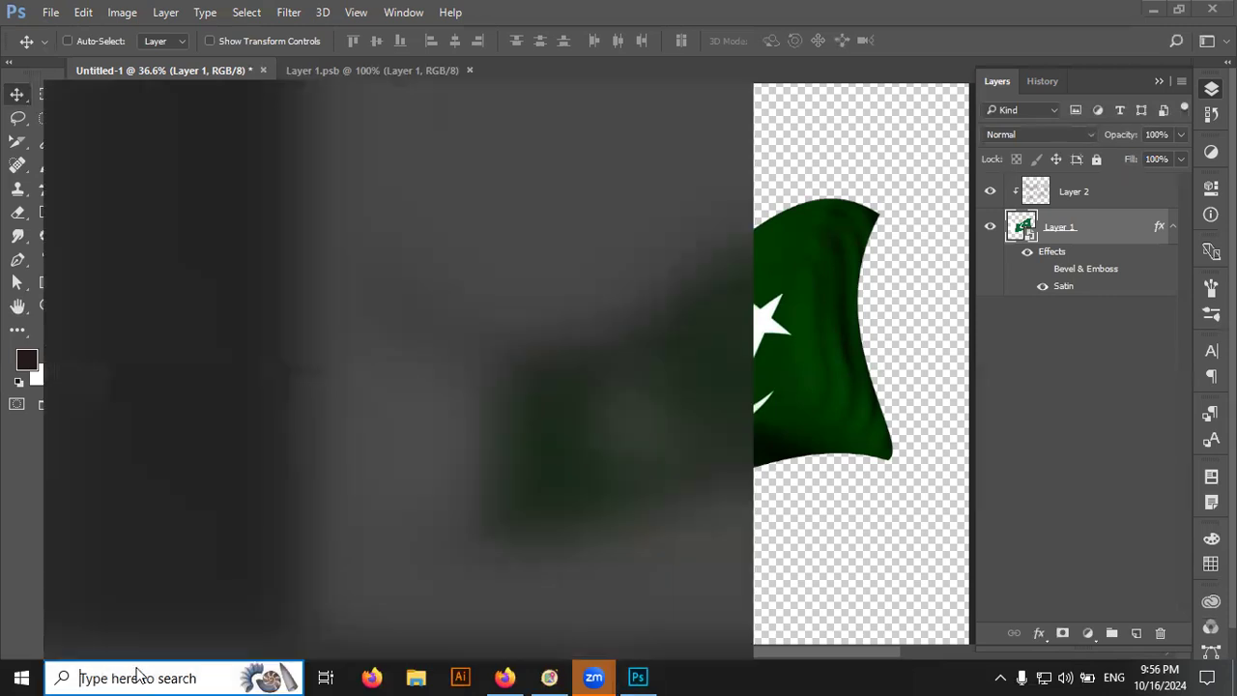
type("magni")
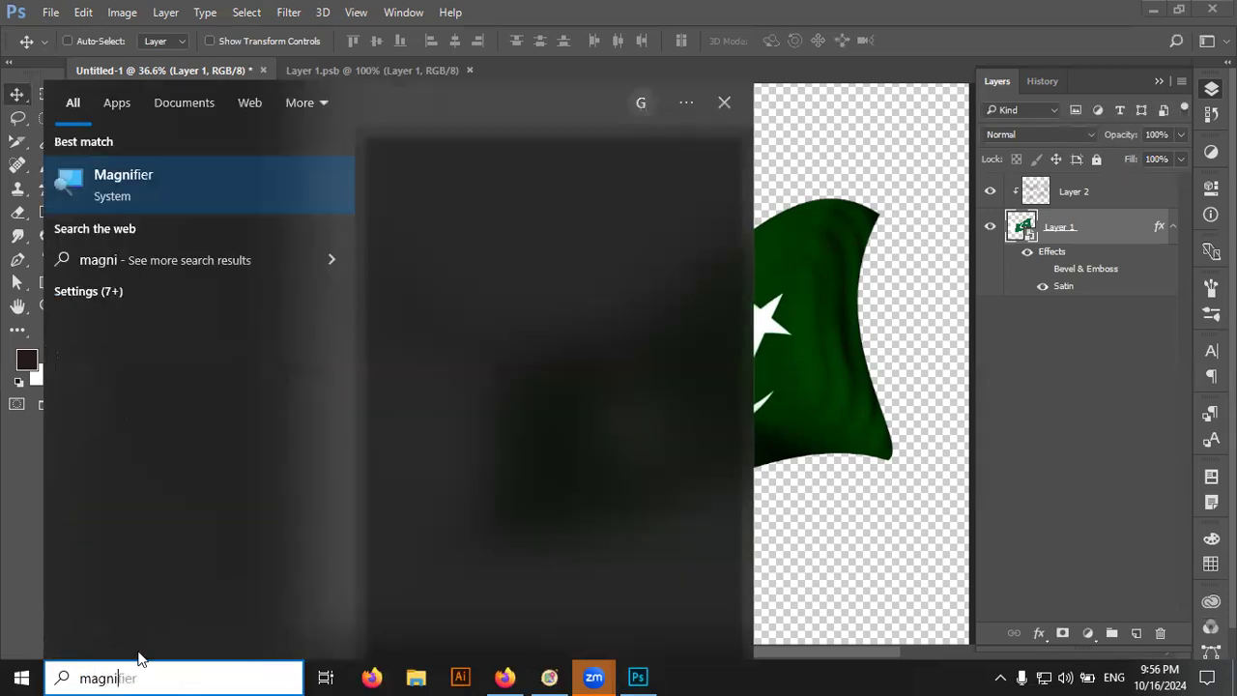
key("Escape")
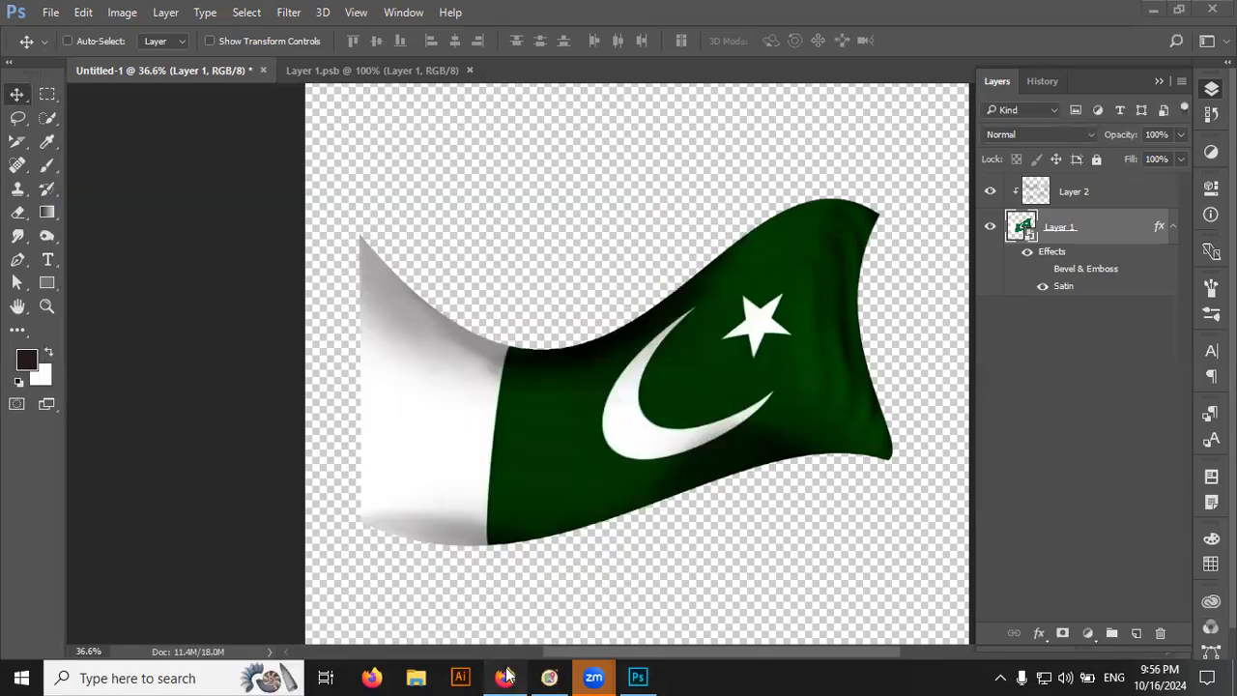
- View and zoom the shared earnings screenshot in WhatsApp Web, then return to the flag search
left_click(505, 677)
left_click(143, 45)
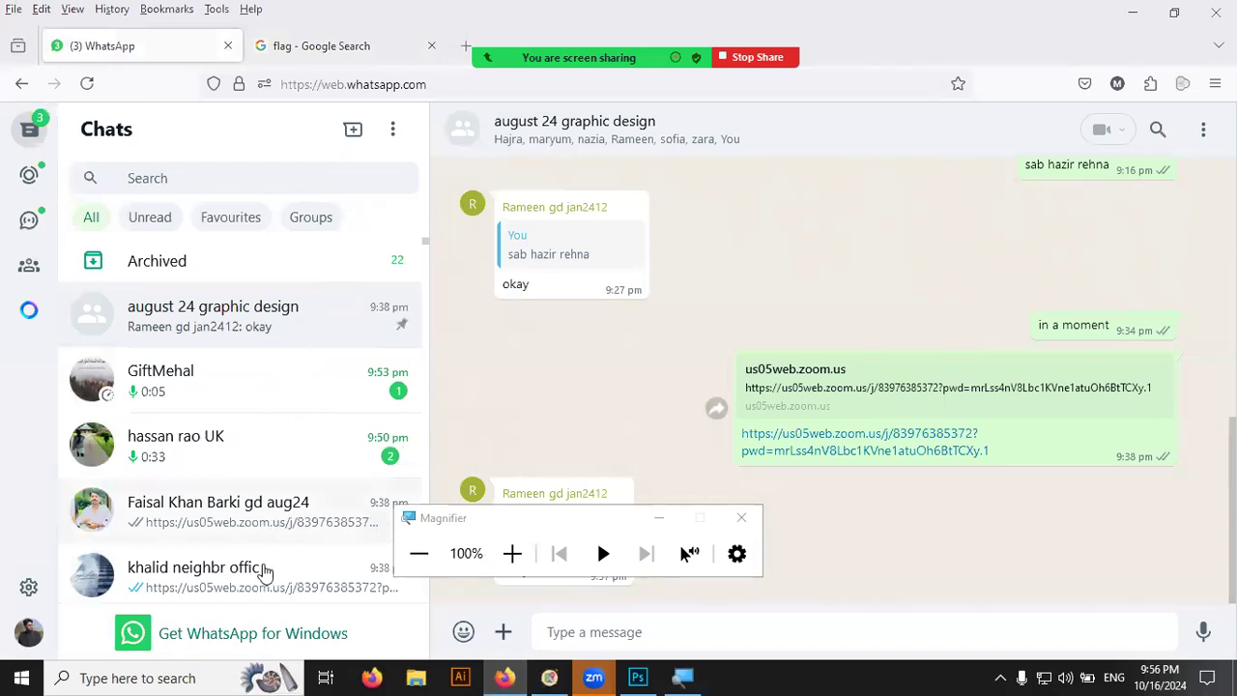
scroll(259, 503, "down", 3)
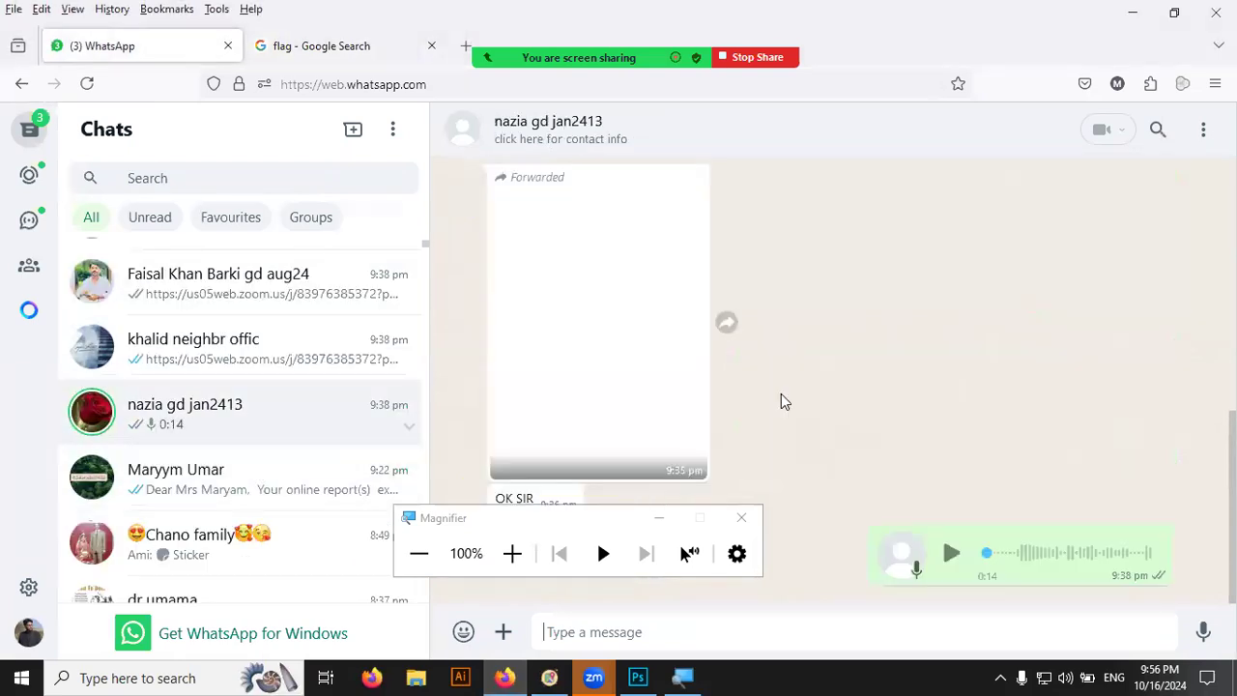
scroll(638, 329, "up", 3)
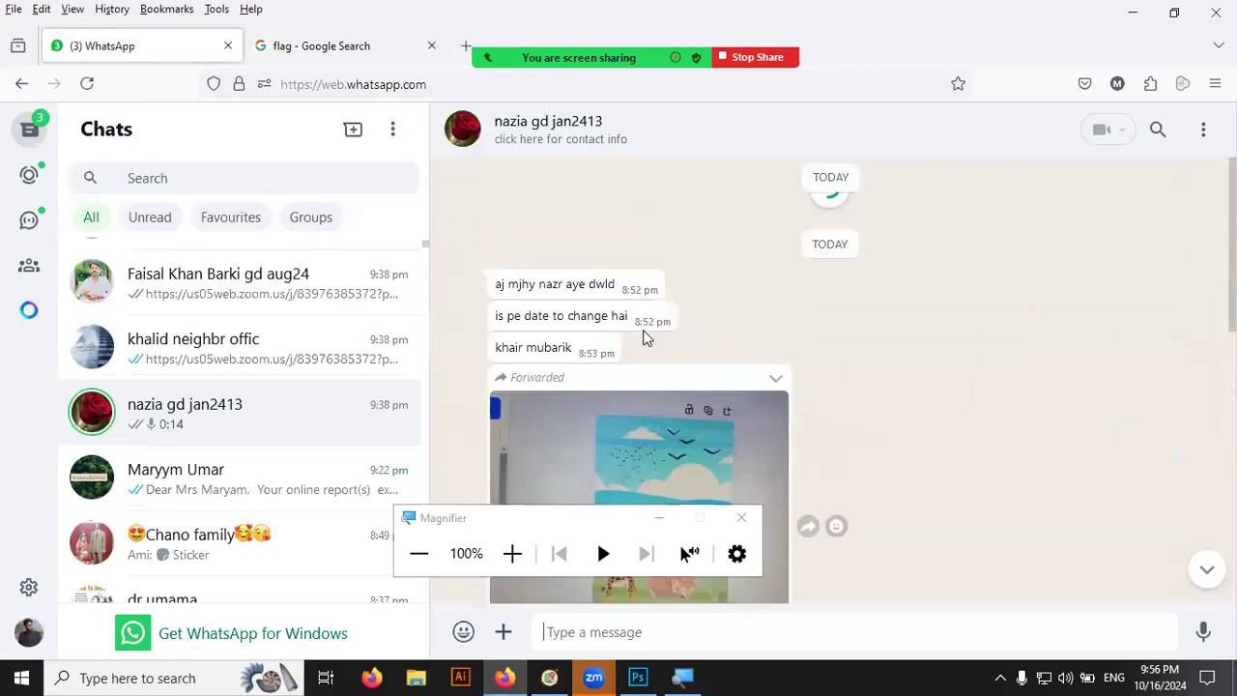
left_click(663, 422)
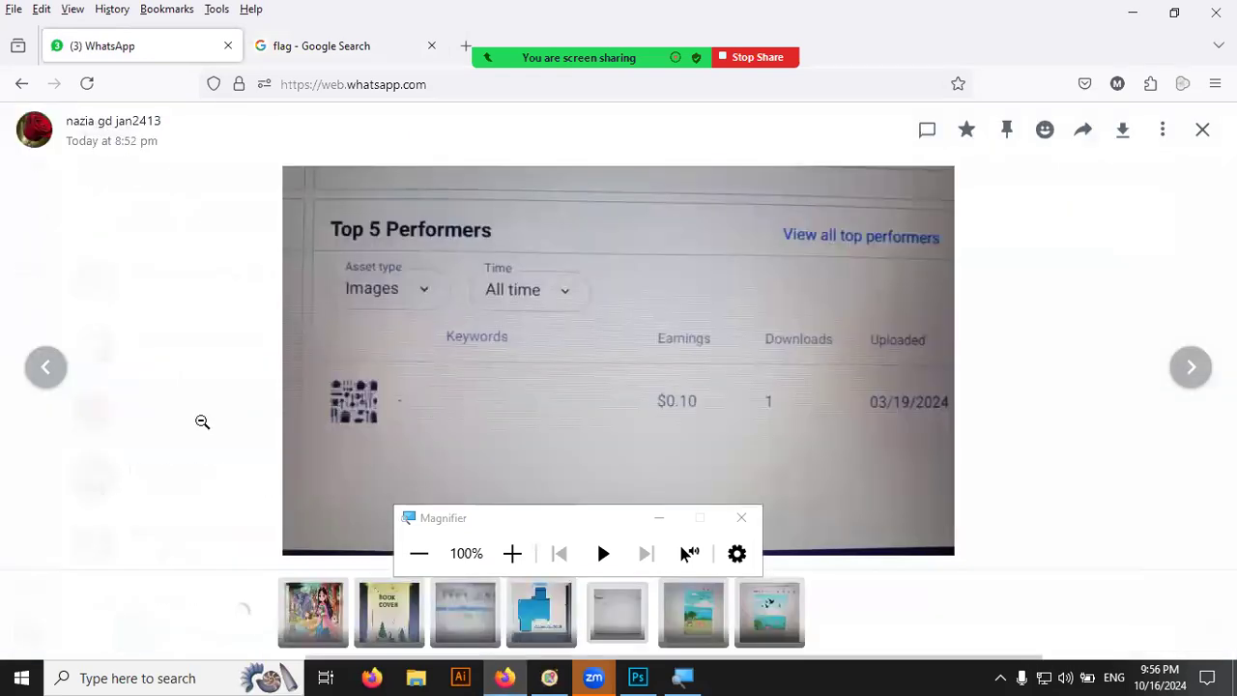
left_click(202, 421)
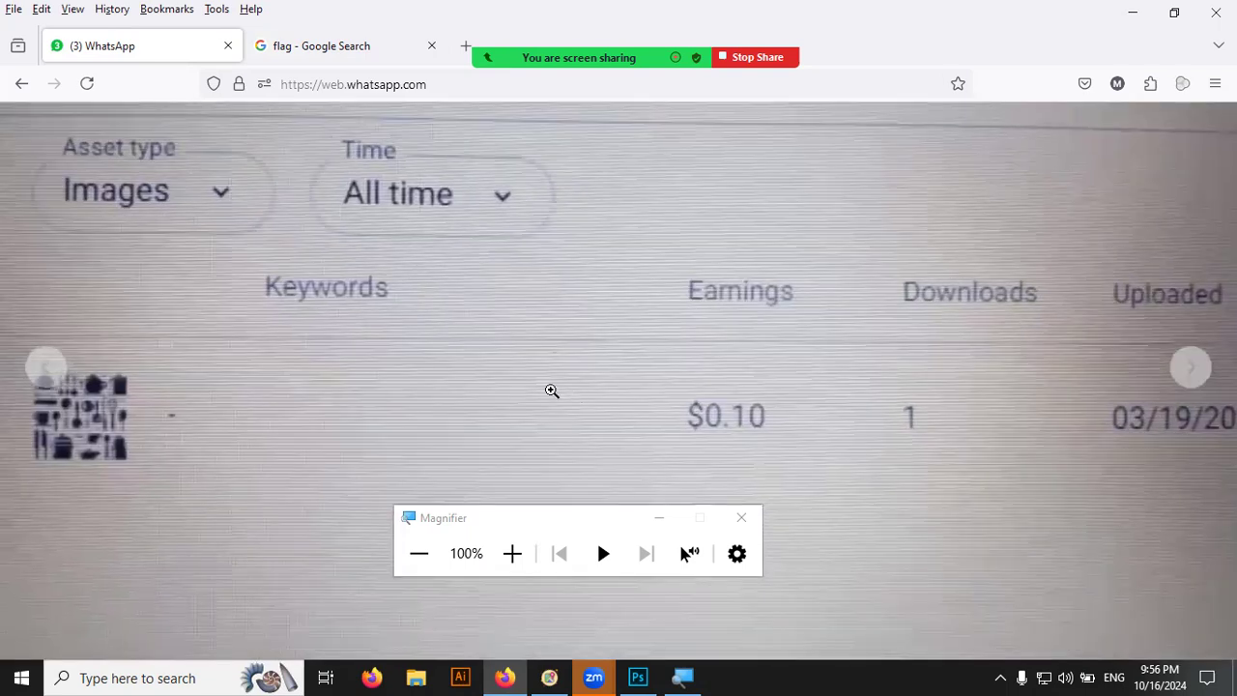
left_click(551, 391)
left_click(1202, 130)
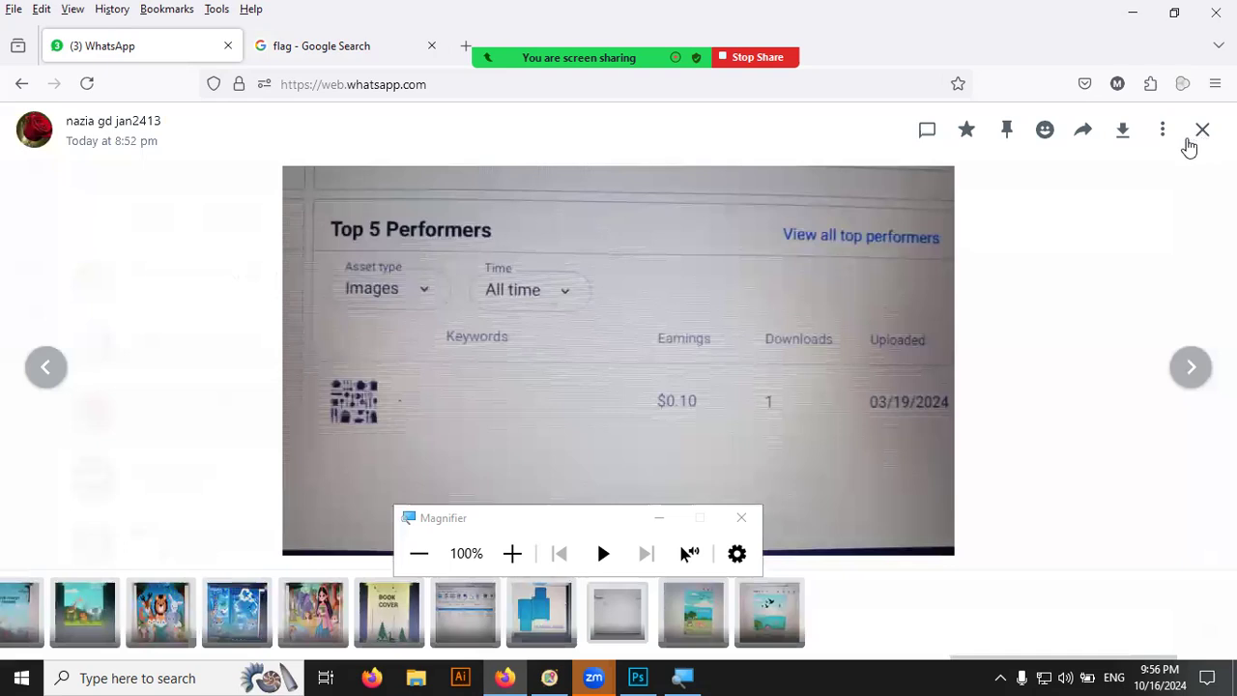
mouse_move(639, 374)
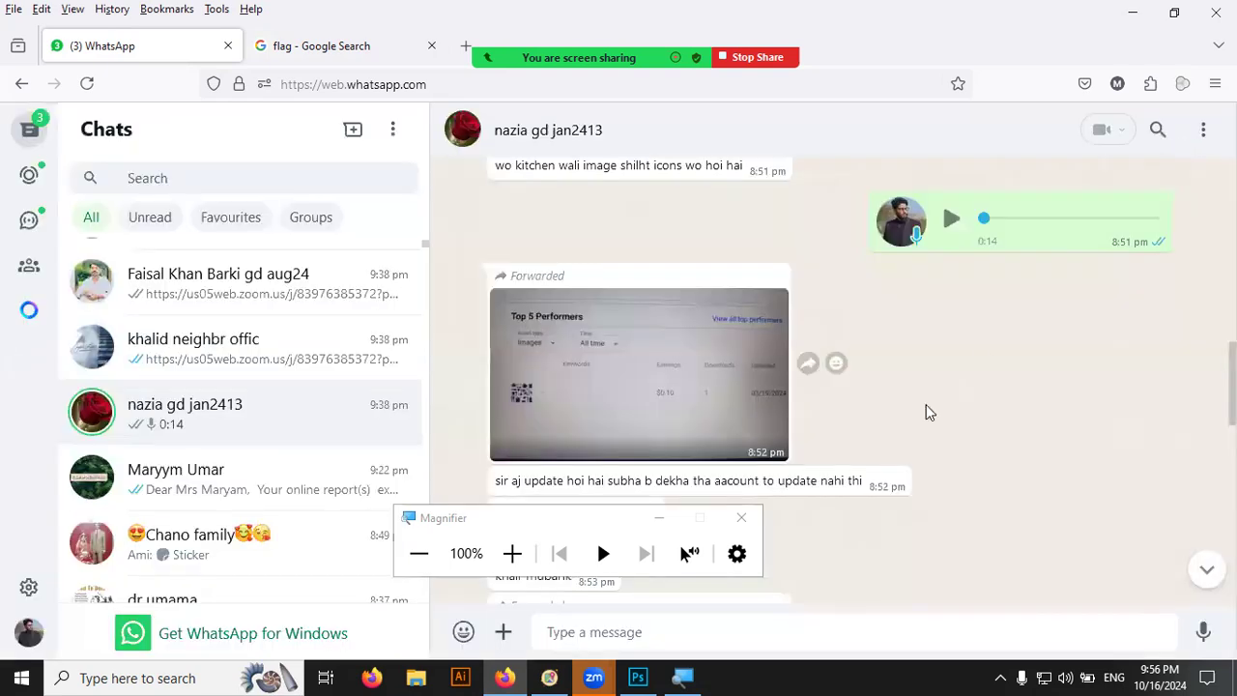
scroll(926, 406, "up", 3)
scroll(926, 404, "down", 4)
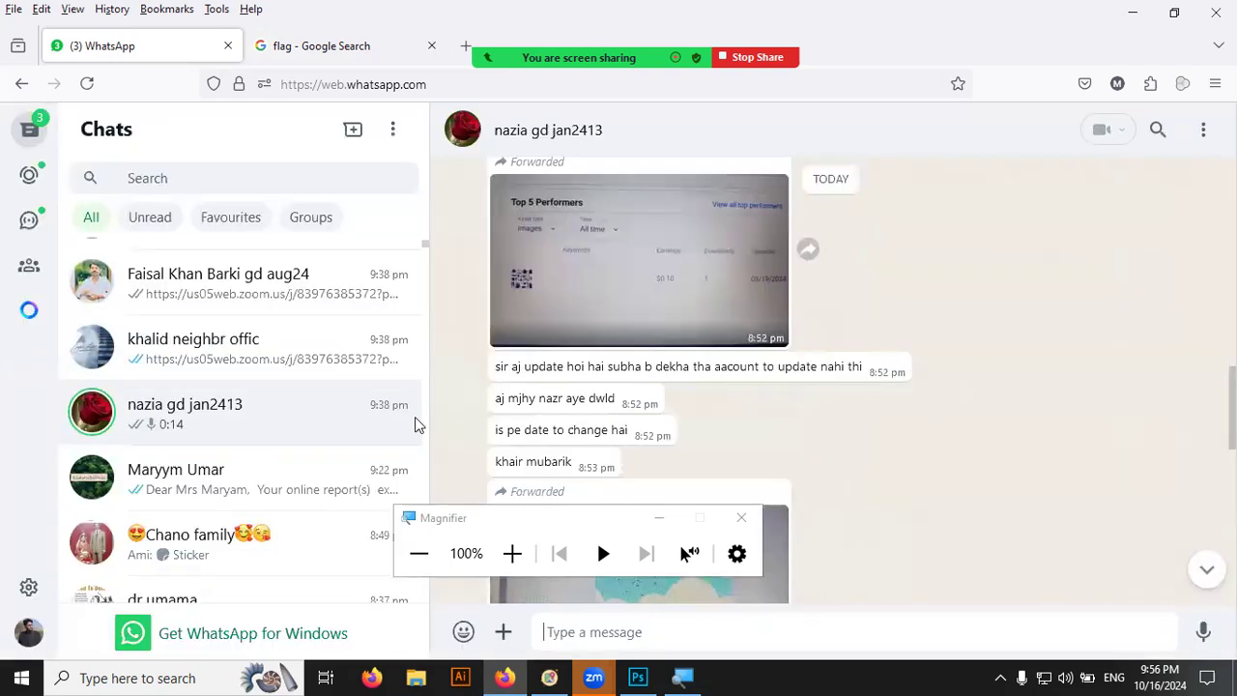
scroll(270, 381, "up", 3)
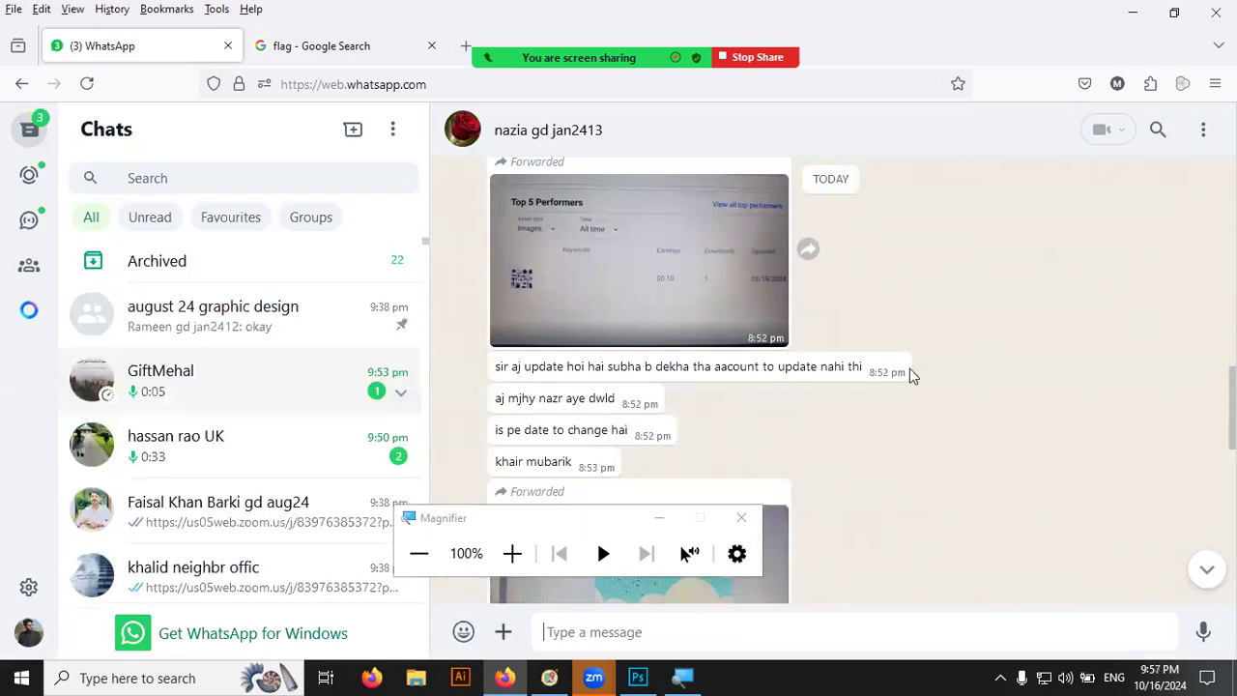
scroll(910, 368, "down", 3)
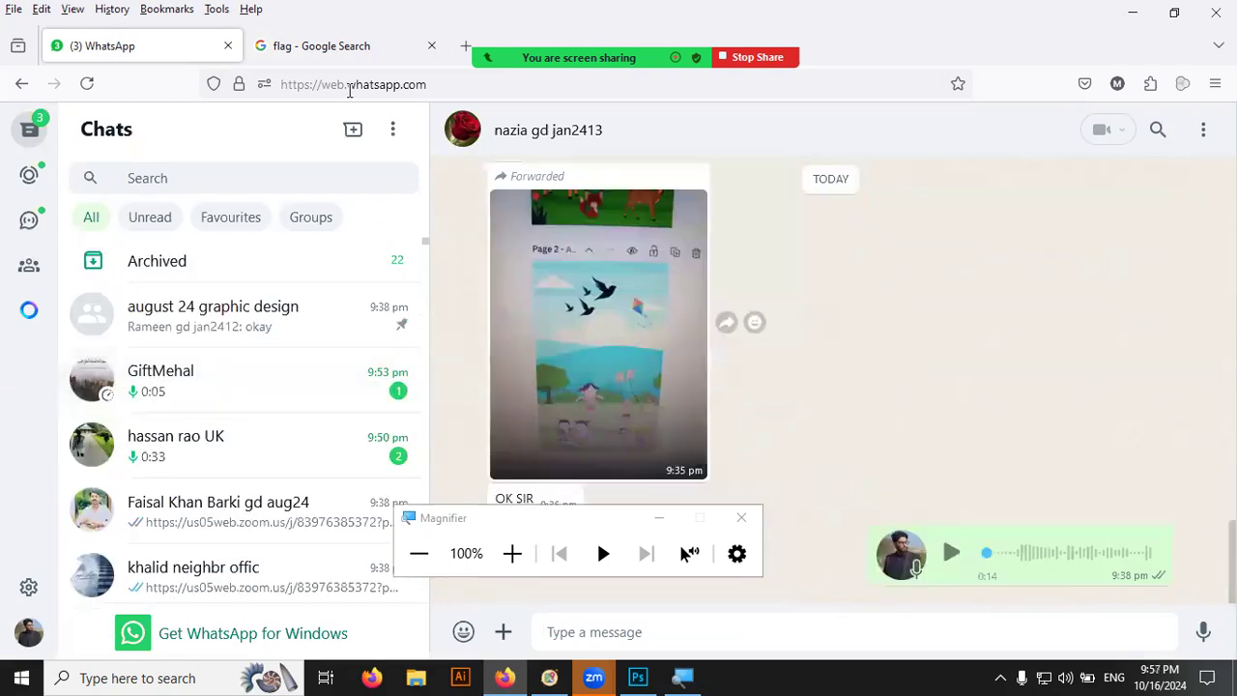
key("ctrl+Tab")
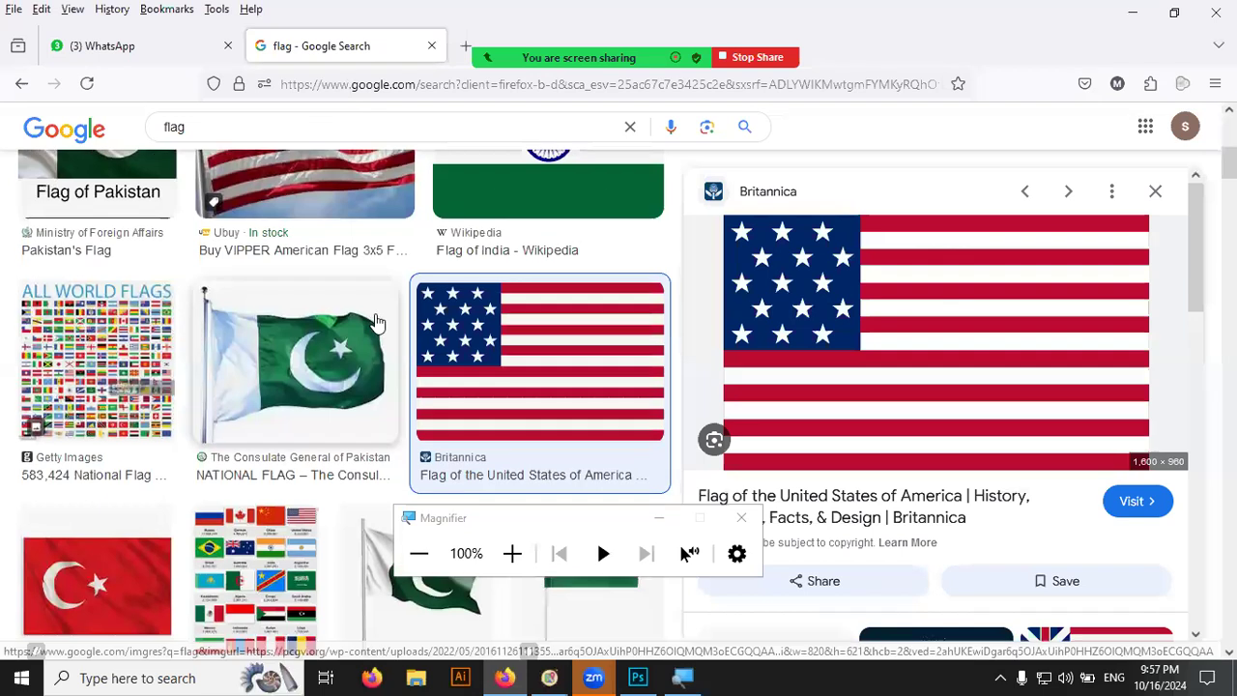
scroll(114, 313, "down", 3)
- Preview the Turkey flag result, then bring Photoshop back to the front
left_click(99, 292)
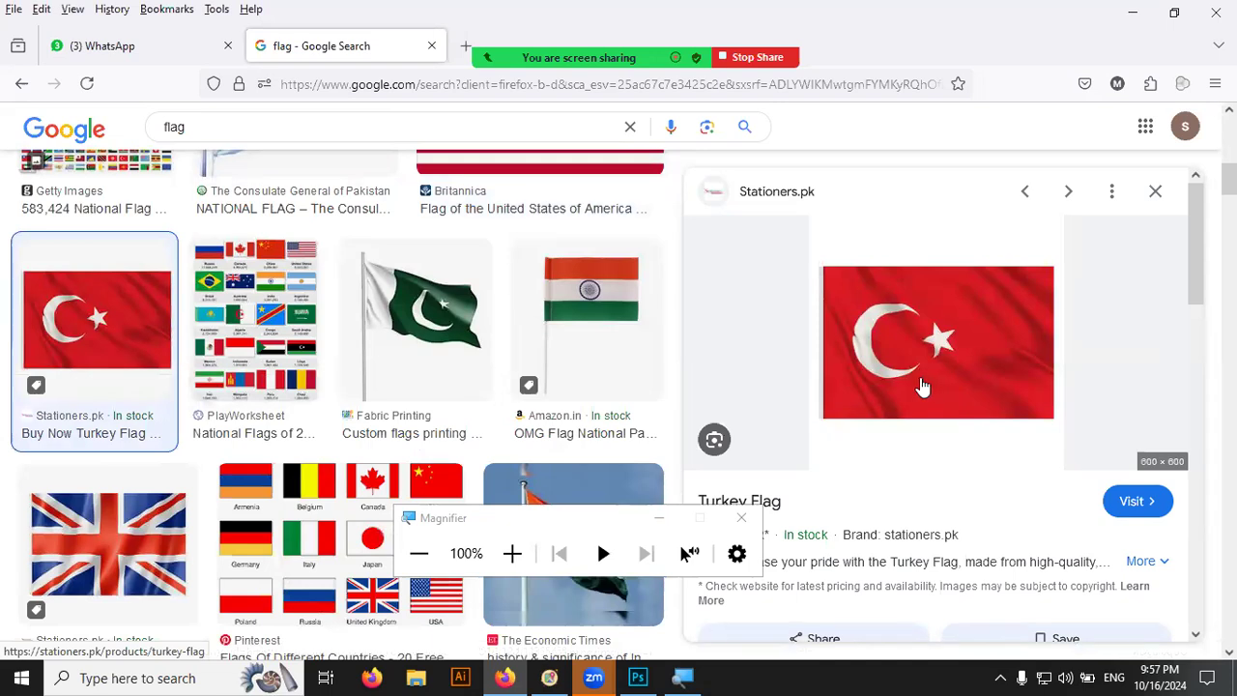
left_click(640, 677)
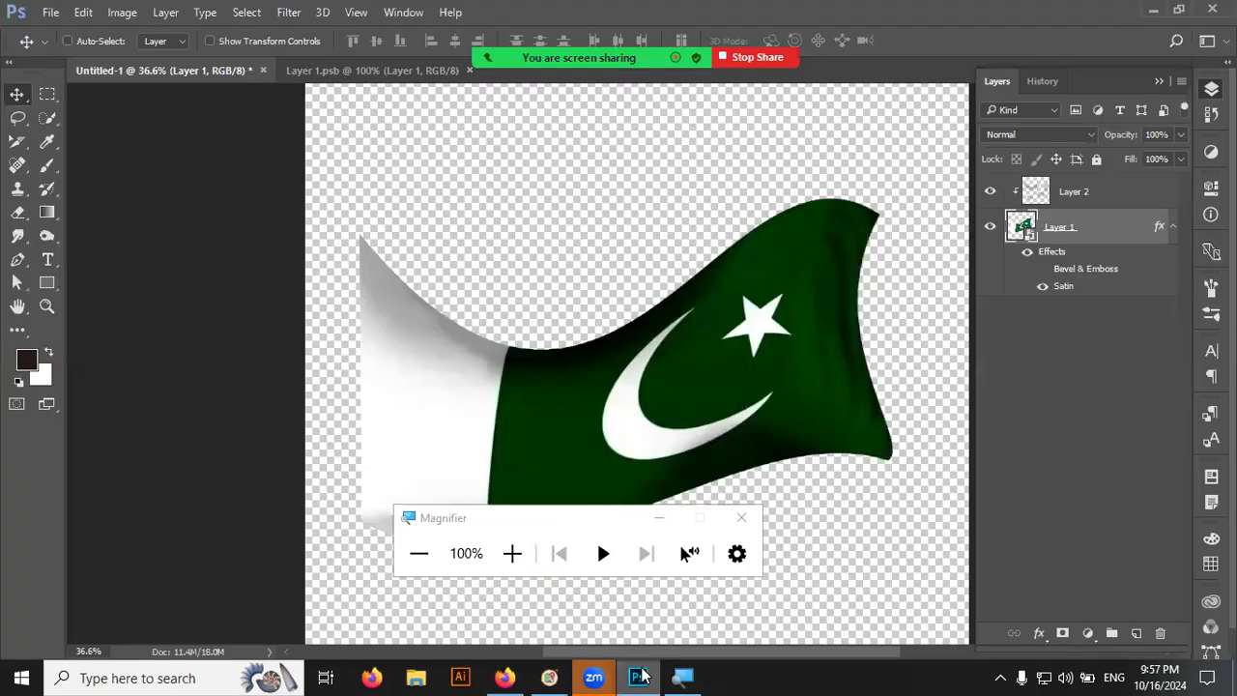
- Hide the Photoshop flag layers, leaving an empty canvas, and bring up the Google Images flag search
left_click(990, 226)
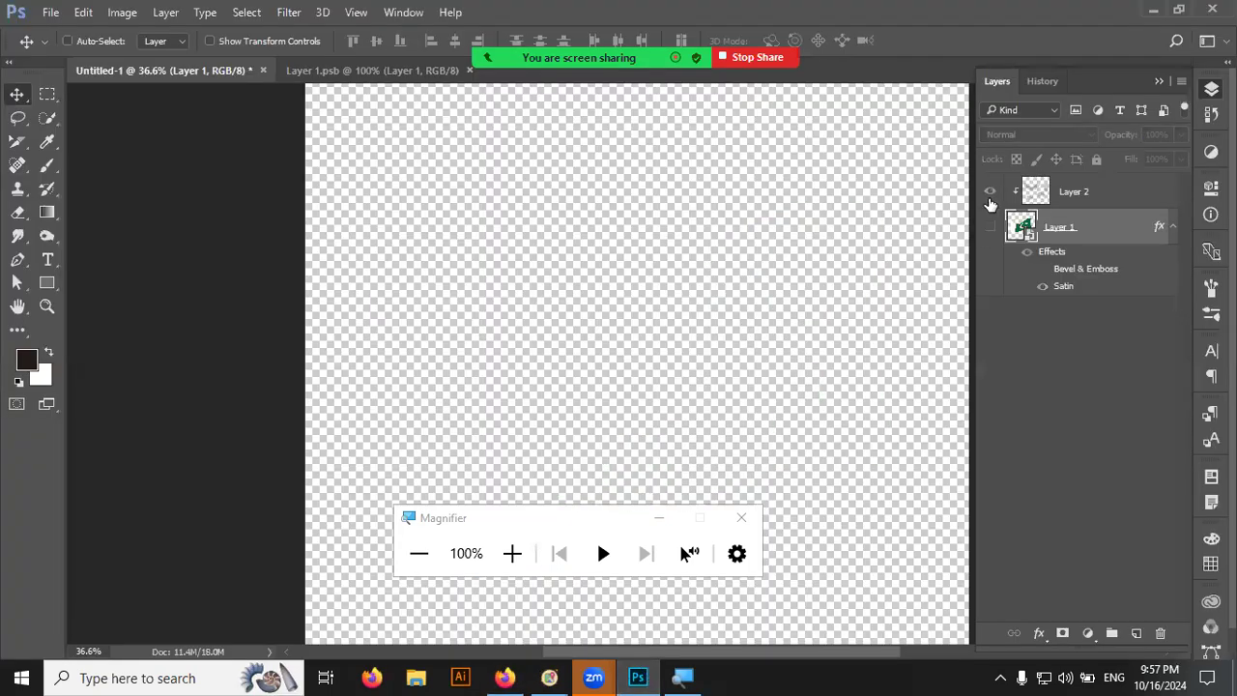
left_click(990, 226)
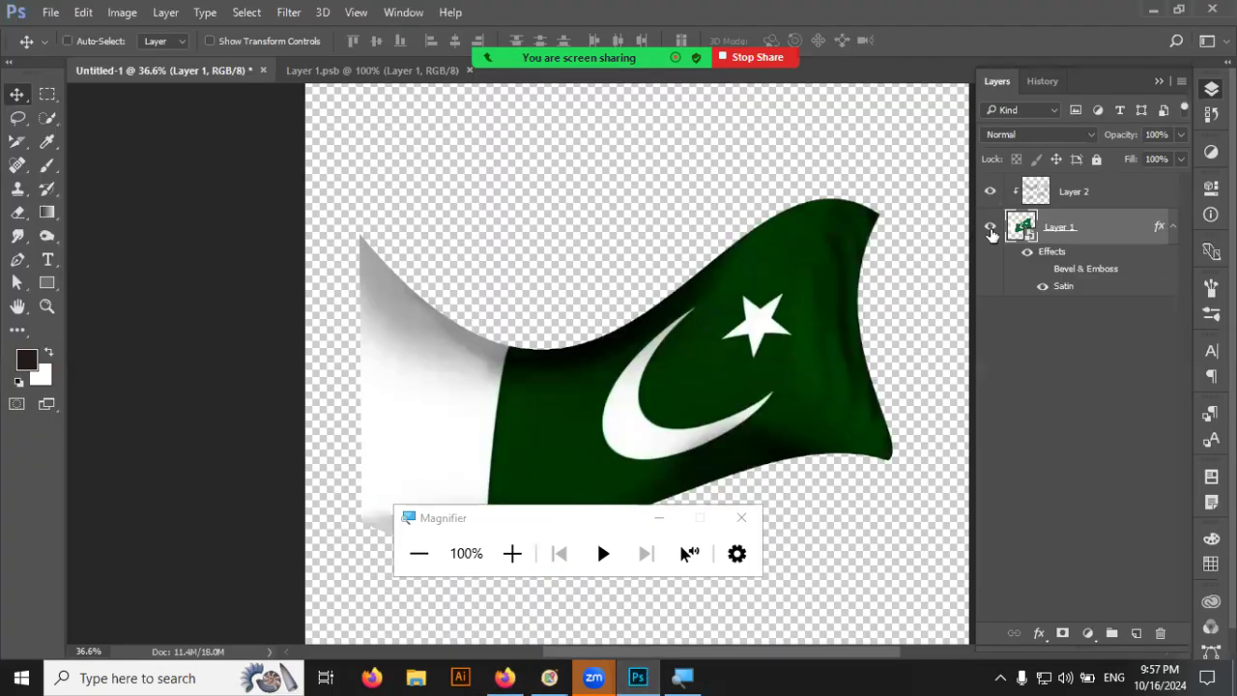
left_click(991, 232)
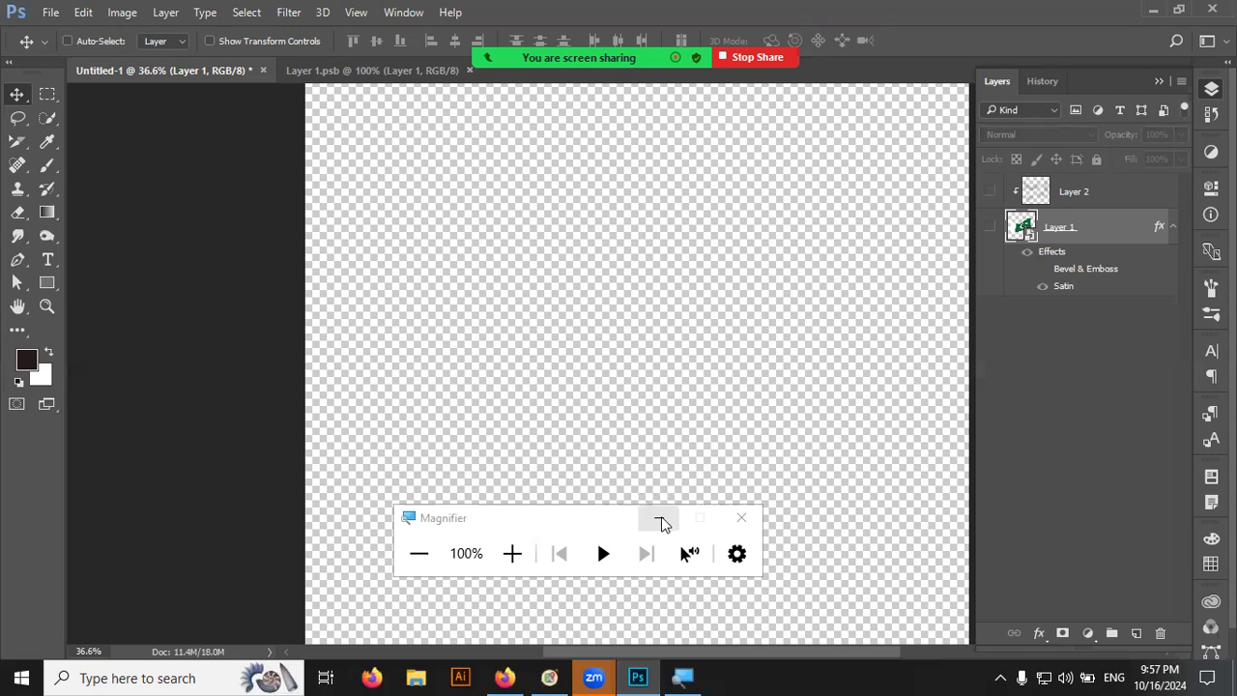
left_click_drag(594, 523, 994, 576)
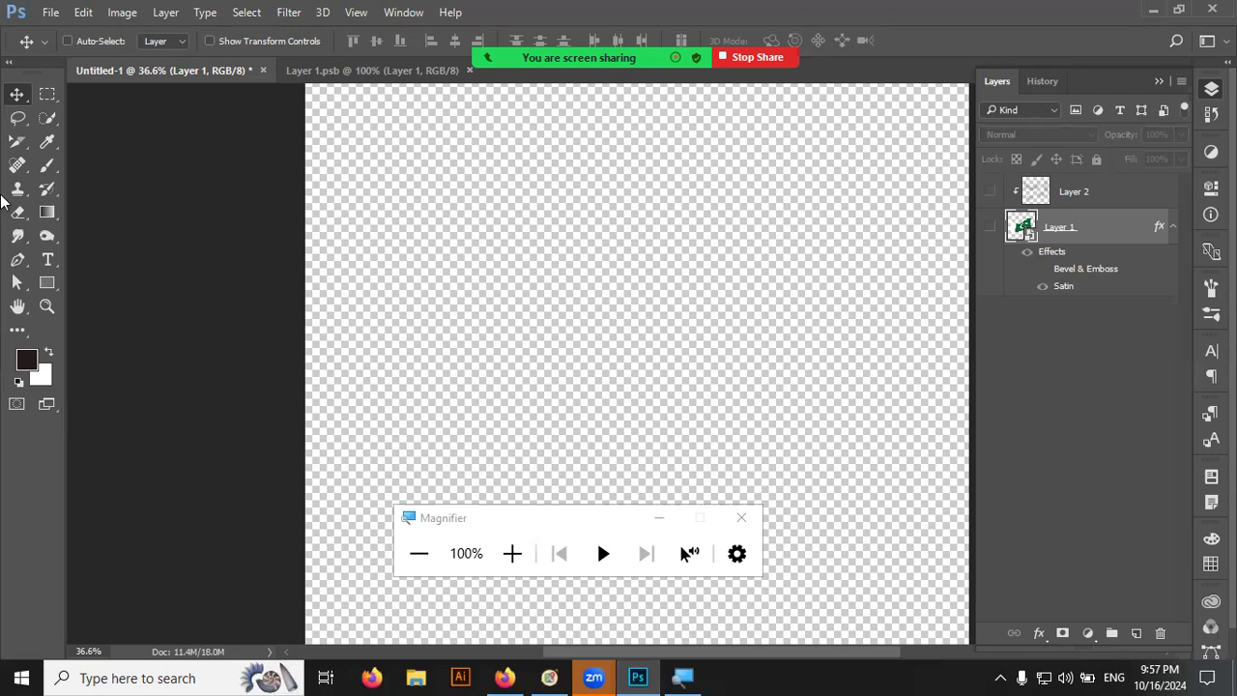
left_click(504, 678)
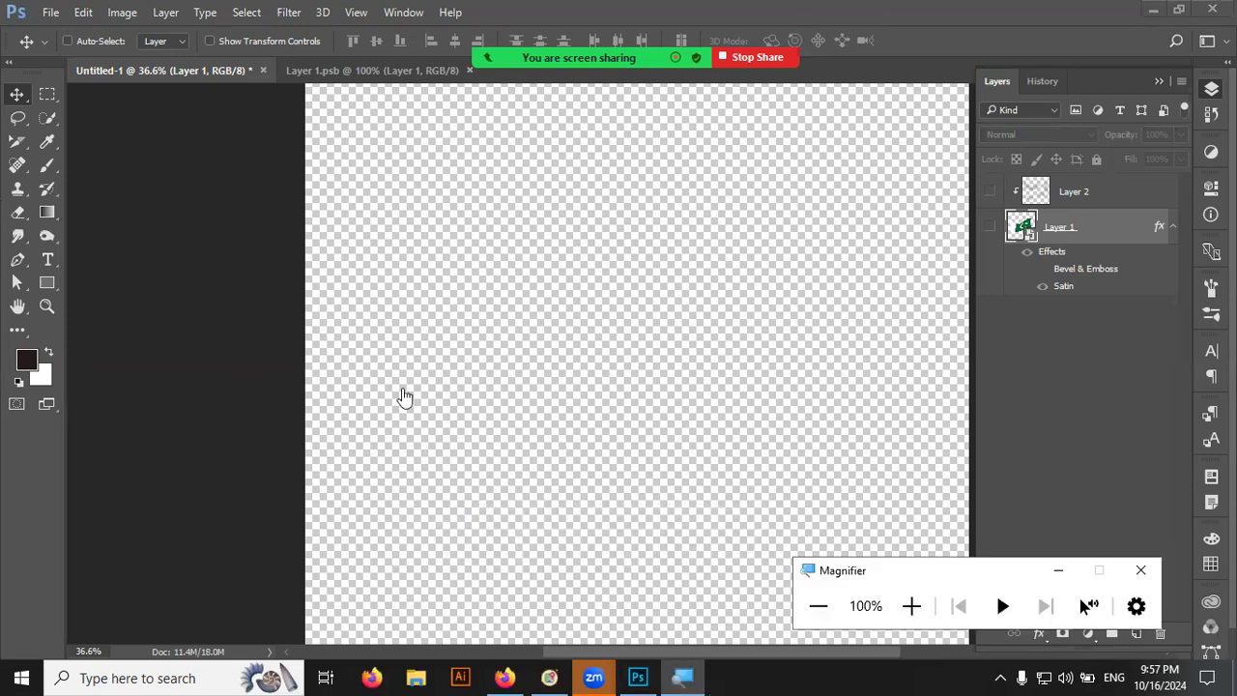
scroll(385, 360, "up", 5)
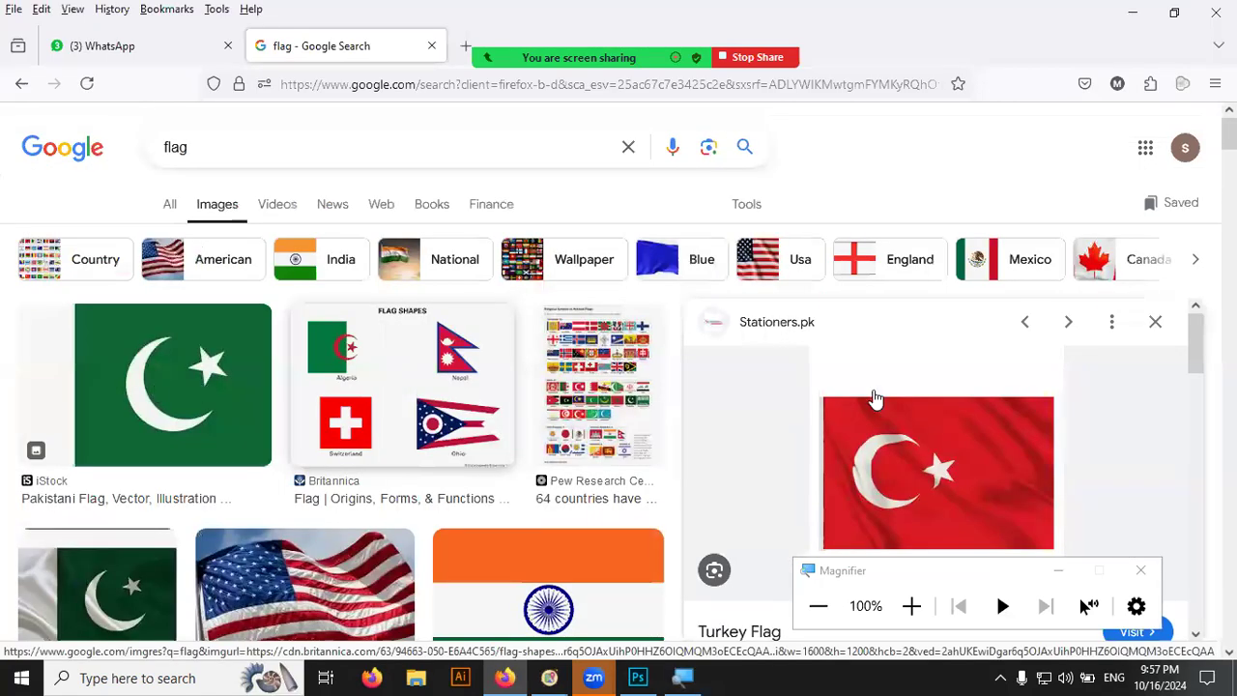
- Copy the Pakistan flag image from Google Images and paste it as a new Photoshop layer
right_click(912, 406)
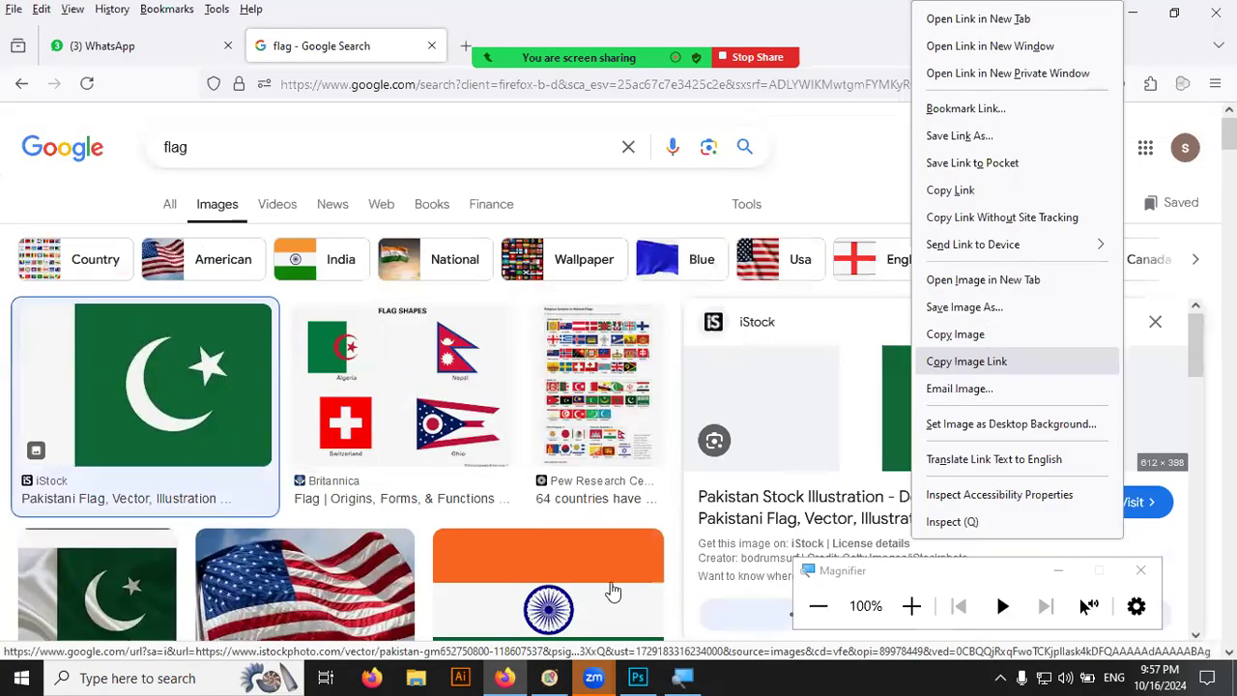
left_click(991, 335)
left_click(636, 678)
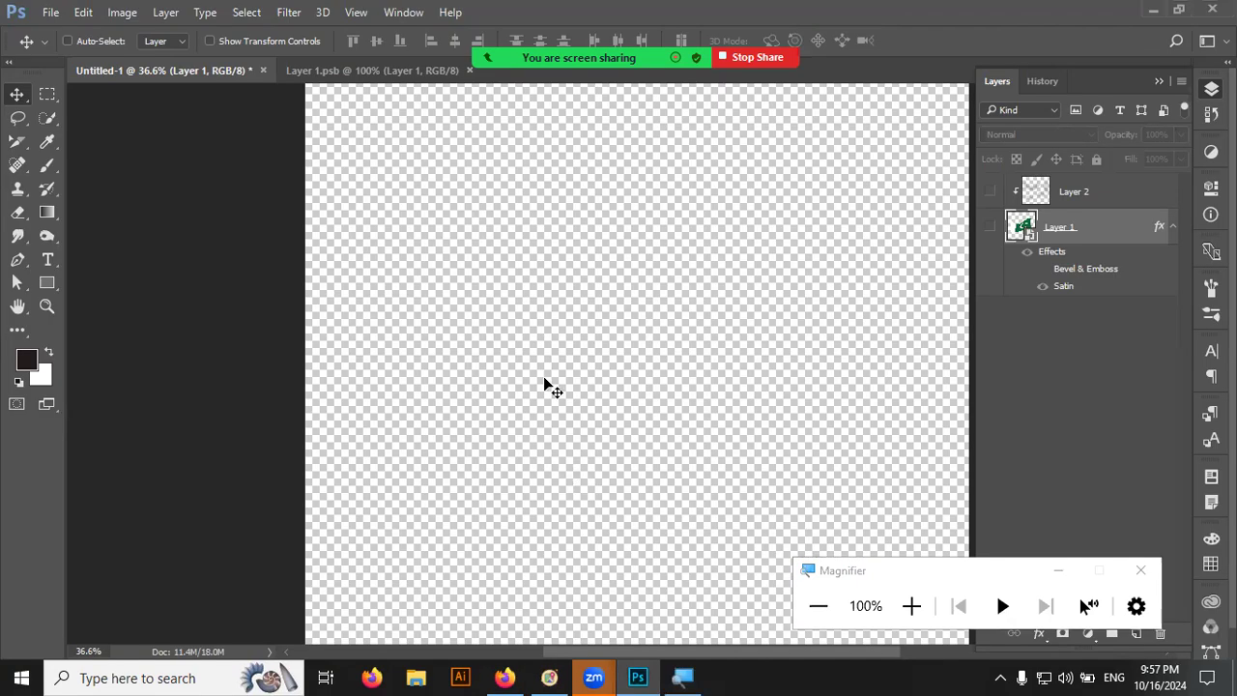
key("ctrl+v")
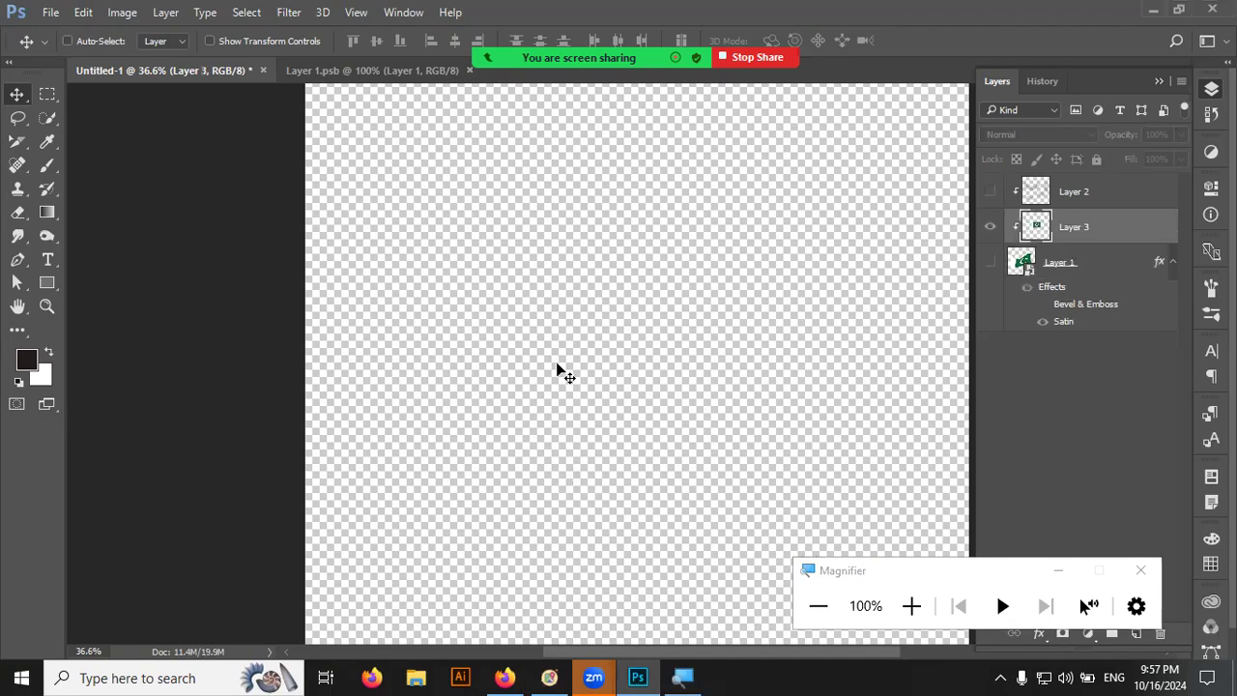
key("Delete")
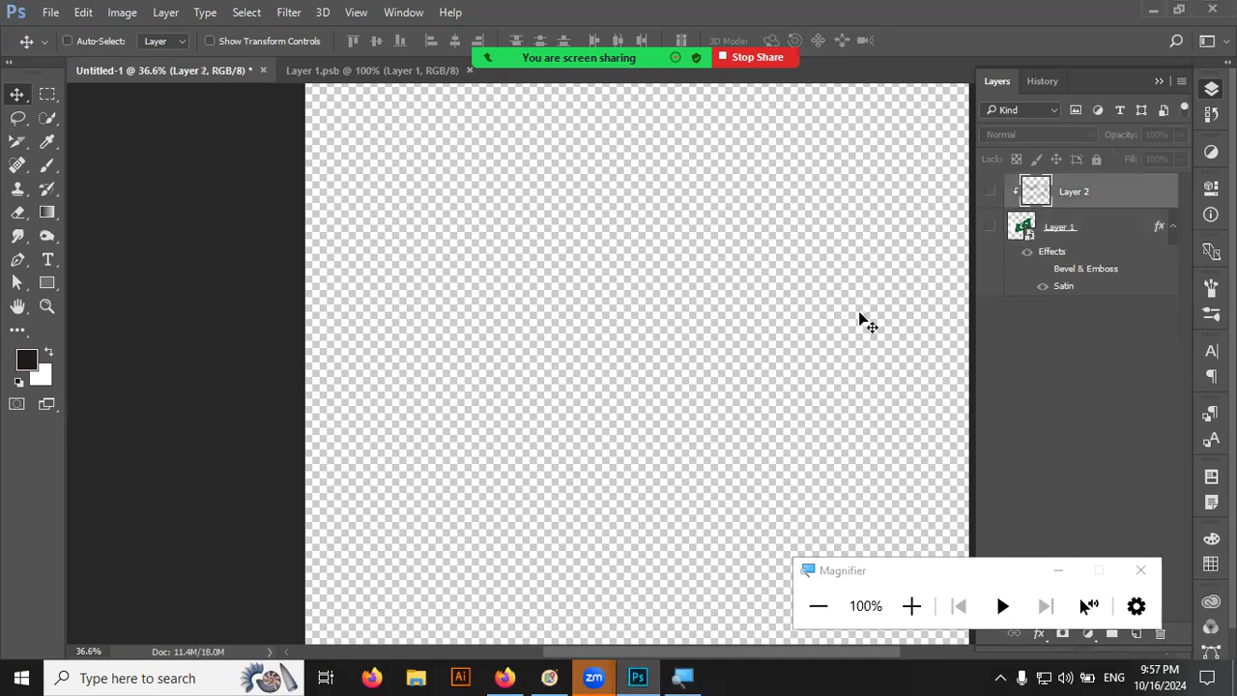
key("ctrl+v")
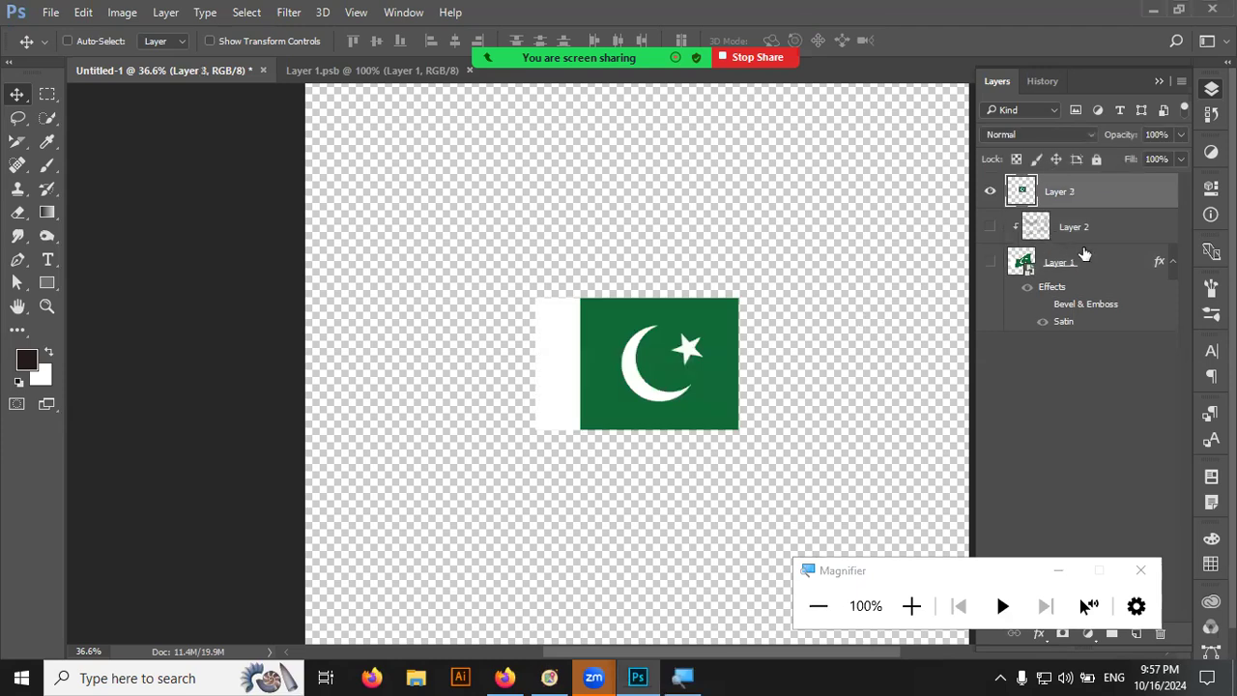
- Convert the Pakistan flag layer to a smart object and enlarge it across most of the canvas
right_click(1129, 191)
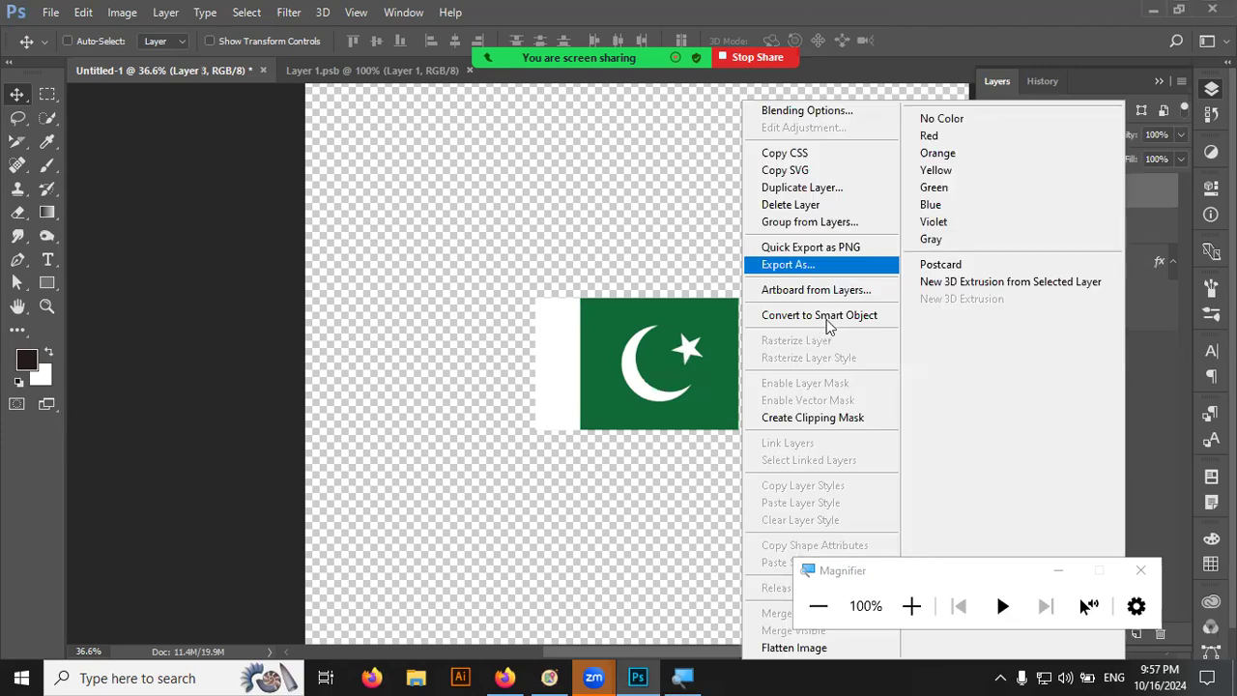
left_click(827, 326)
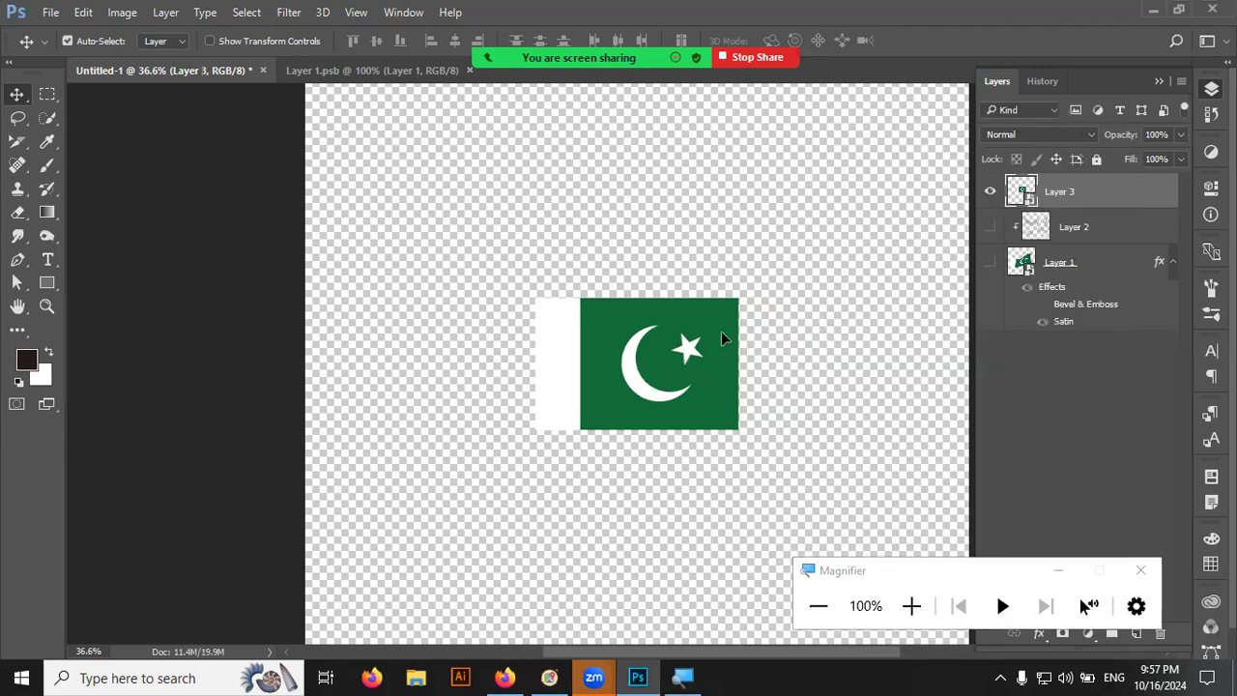
key("ctrl+t")
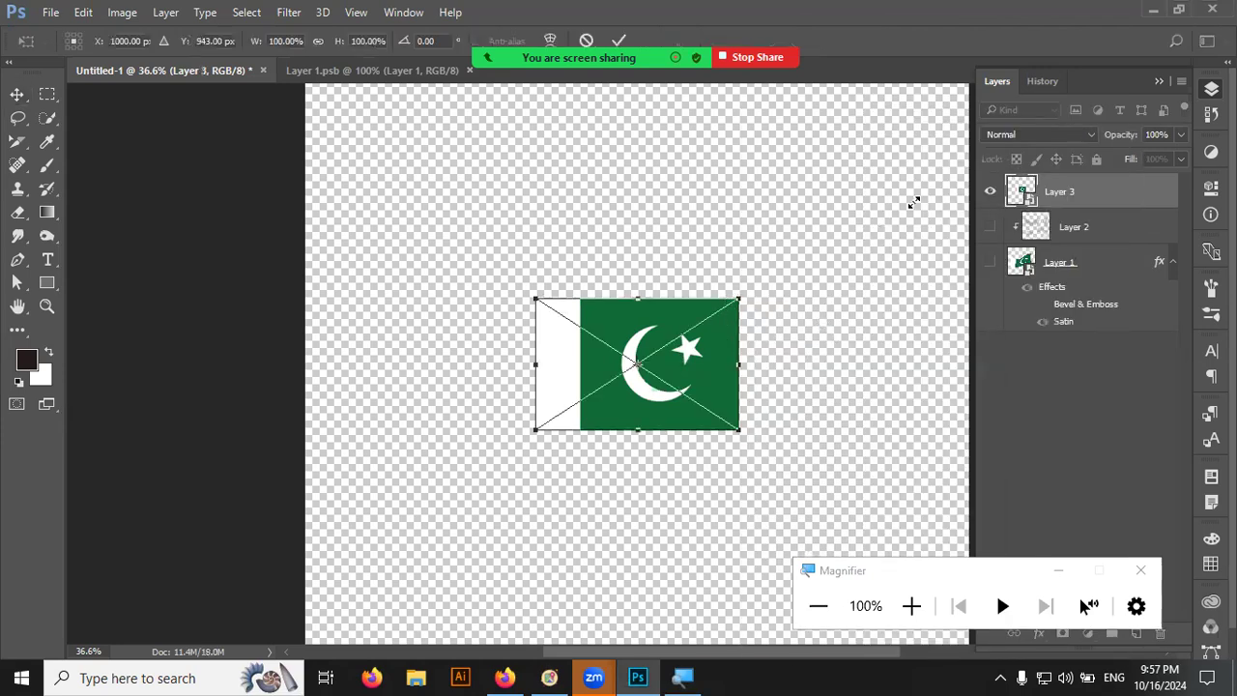
left_click_drag(912, 202, 914, 200)
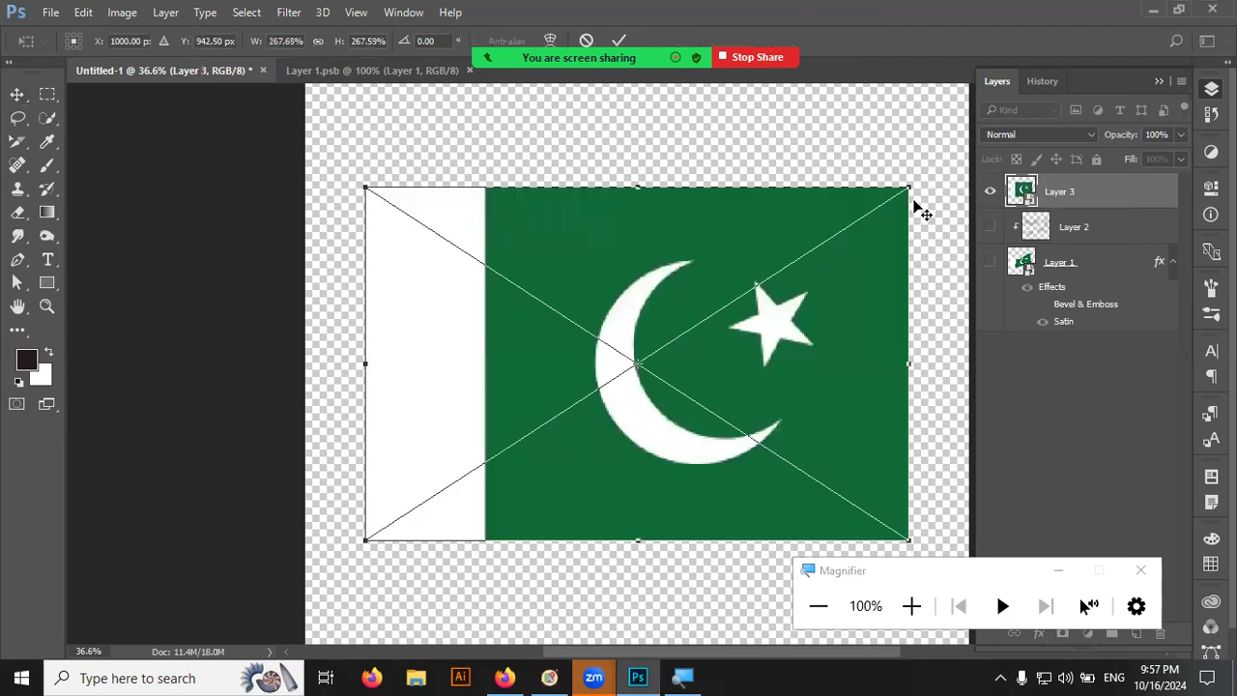
key("Return")
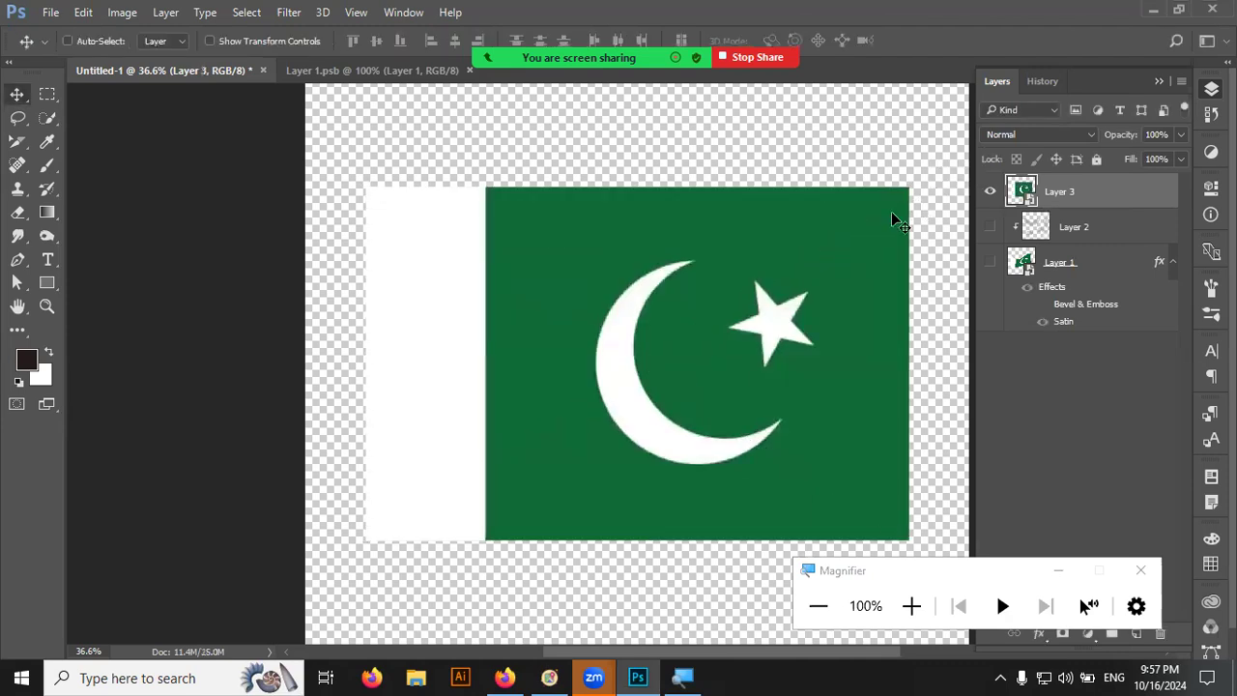
left_click(506, 676)
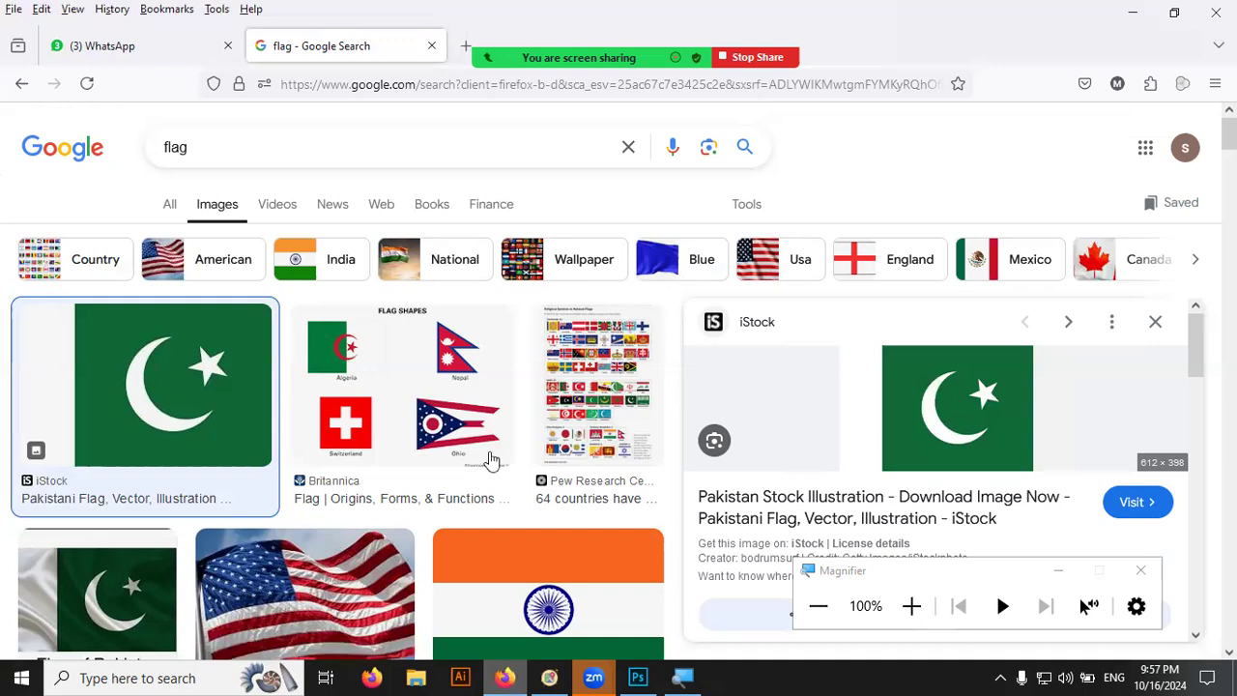
- Copy the waving American flag photo from Google Images and return to Photoshop
scroll(491, 461, "down", 3)
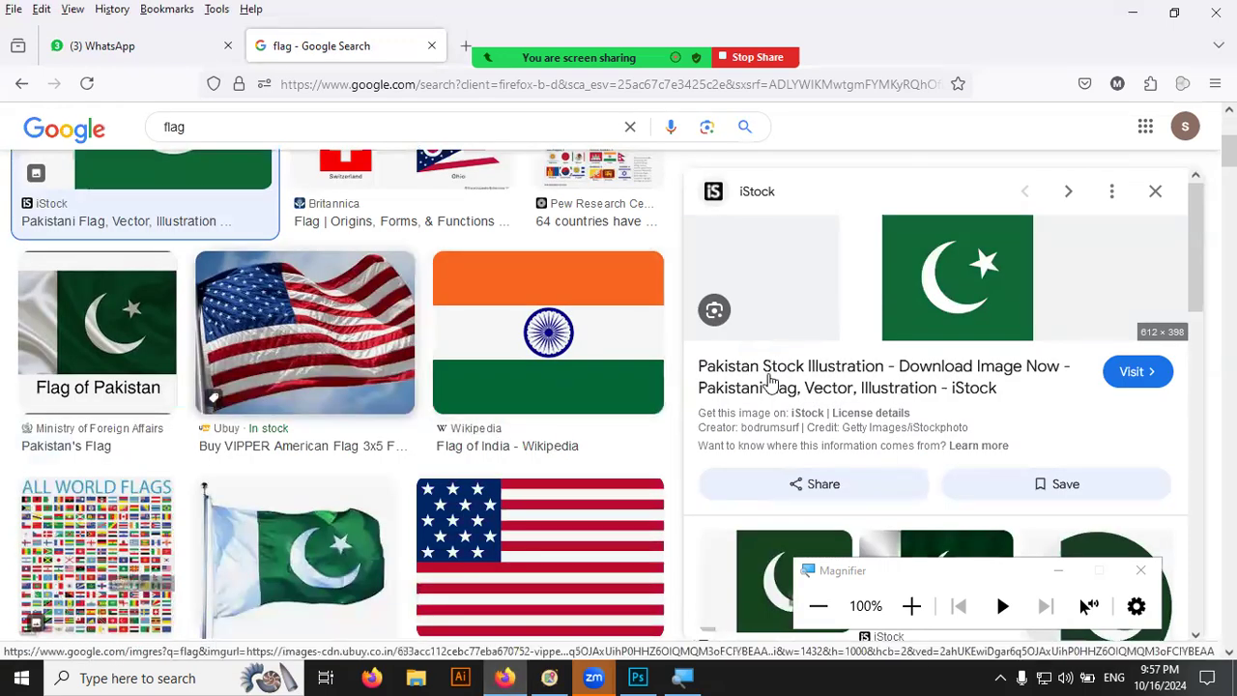
right_click(971, 348)
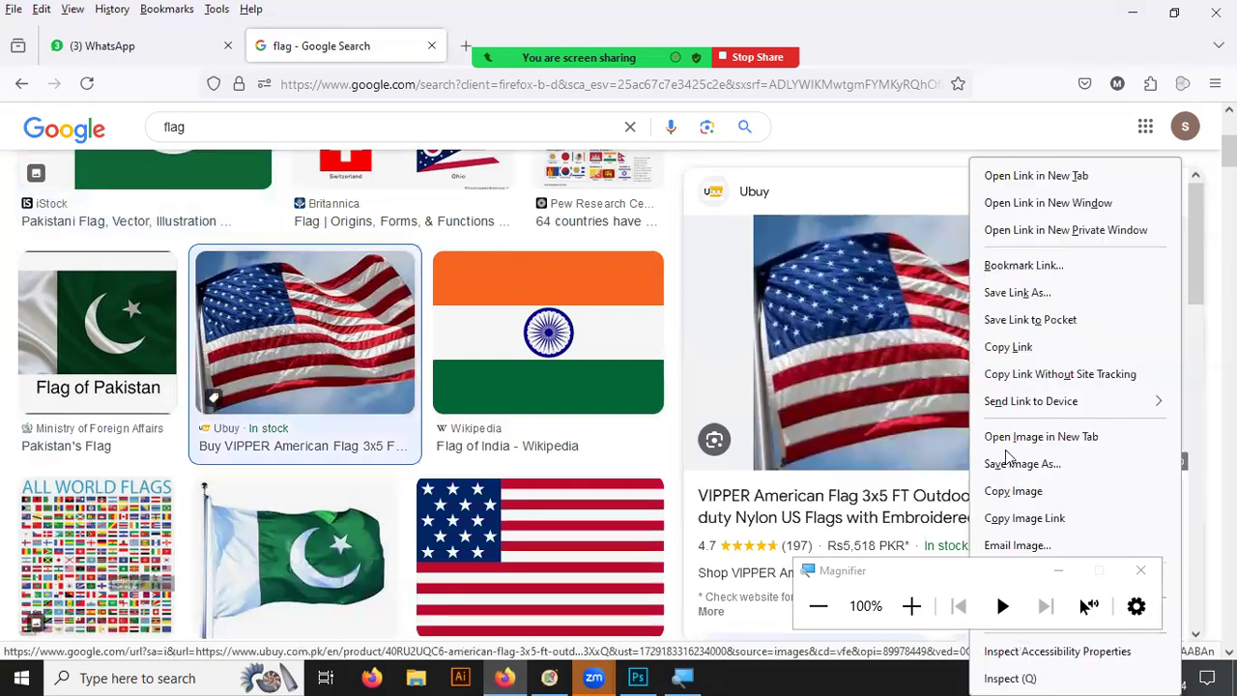
left_click(589, 648)
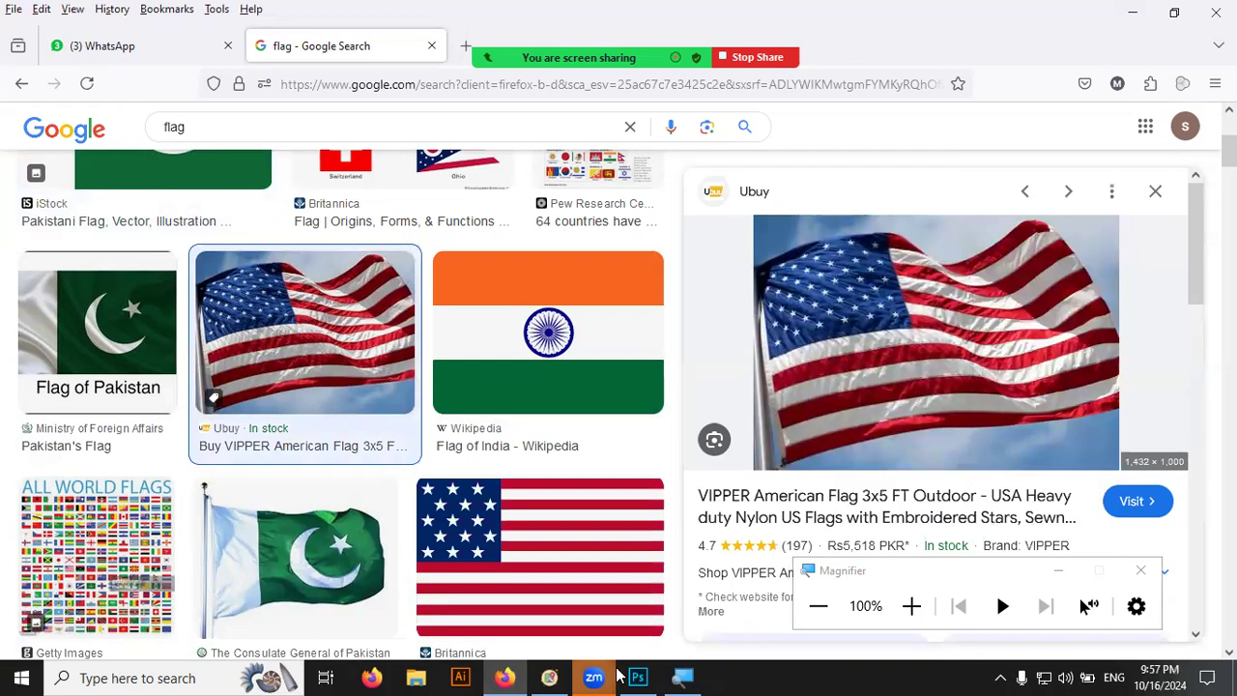
left_click(634, 677)
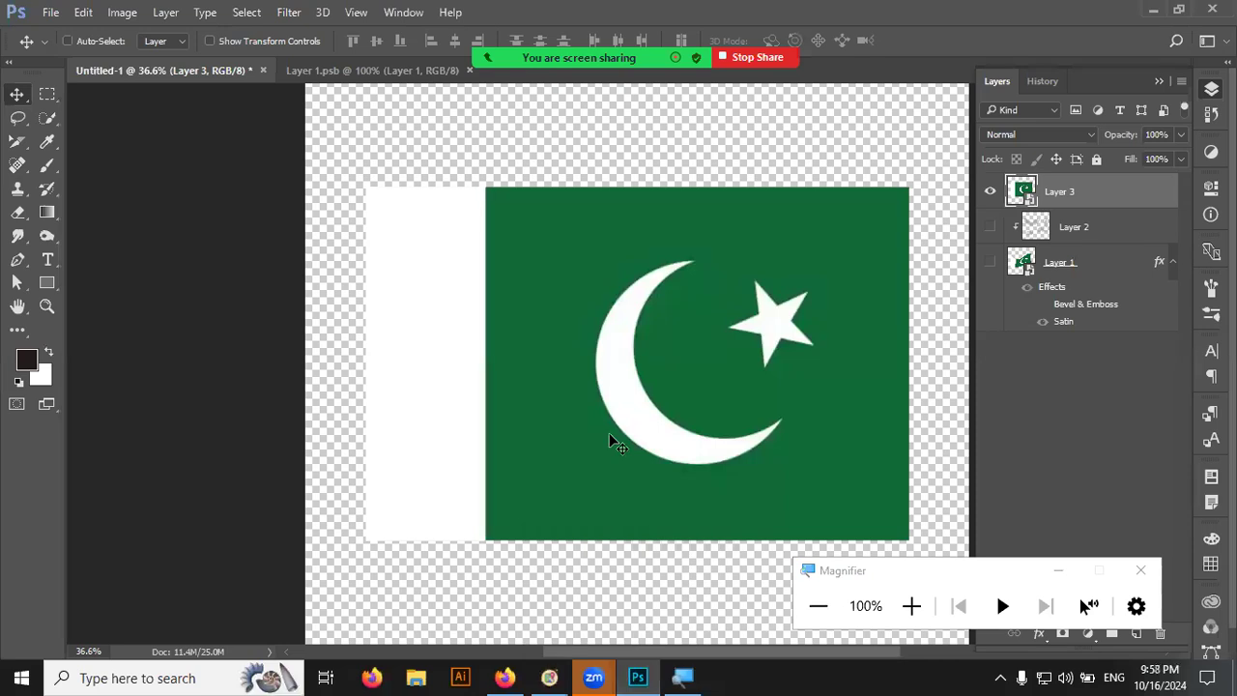
- Paste the American flag photo as Layer 4 and scale it up over the Pakistan flag
key("ctrl+v")
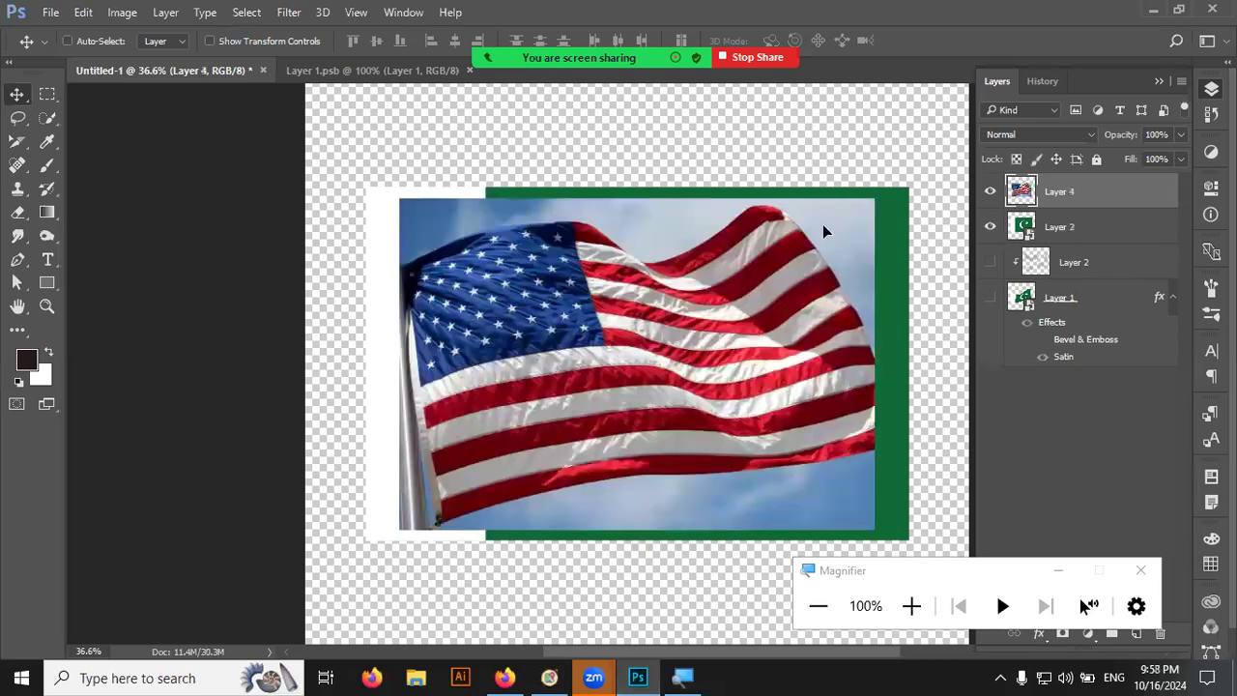
key("ctrl+t")
mouse_move(876, 197)
left_mouse_down()
mouse_move(940, 143)
mouse_move(931, 148)
left_mouse_up()
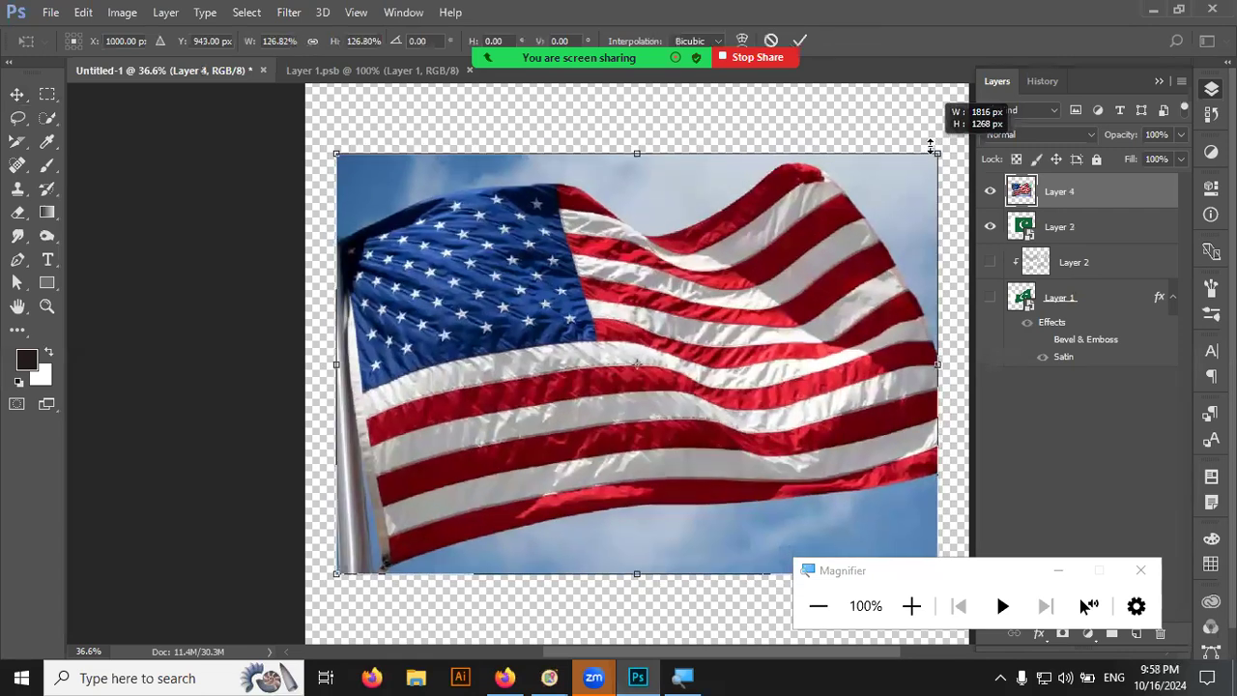
key("Return")
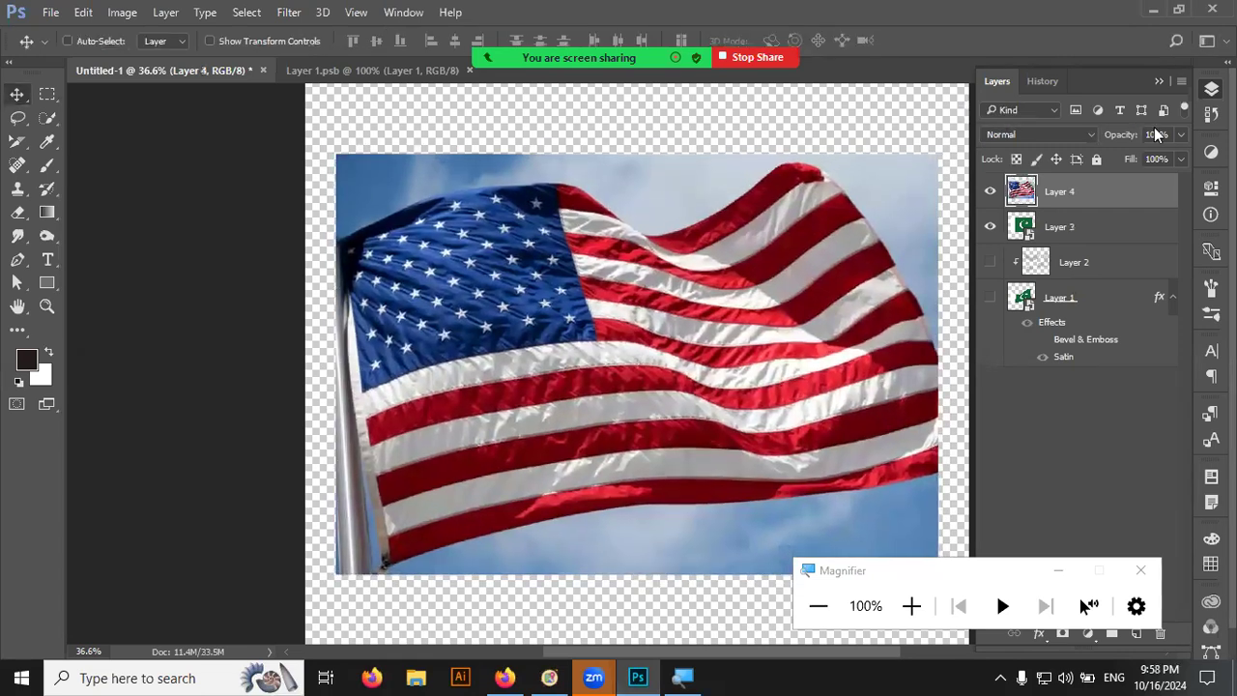
- Lower Layer 4's opacity, trying 20 before settling on 60
type("20")
key("Return")
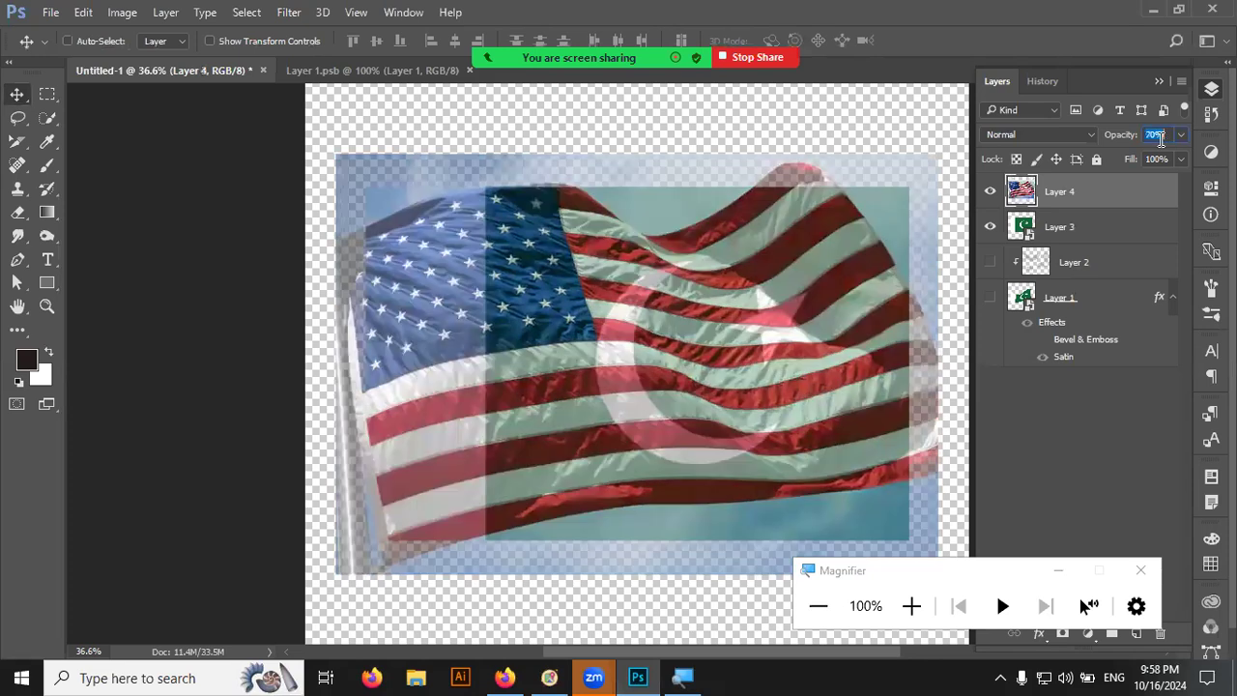
type("60")
key("Return")
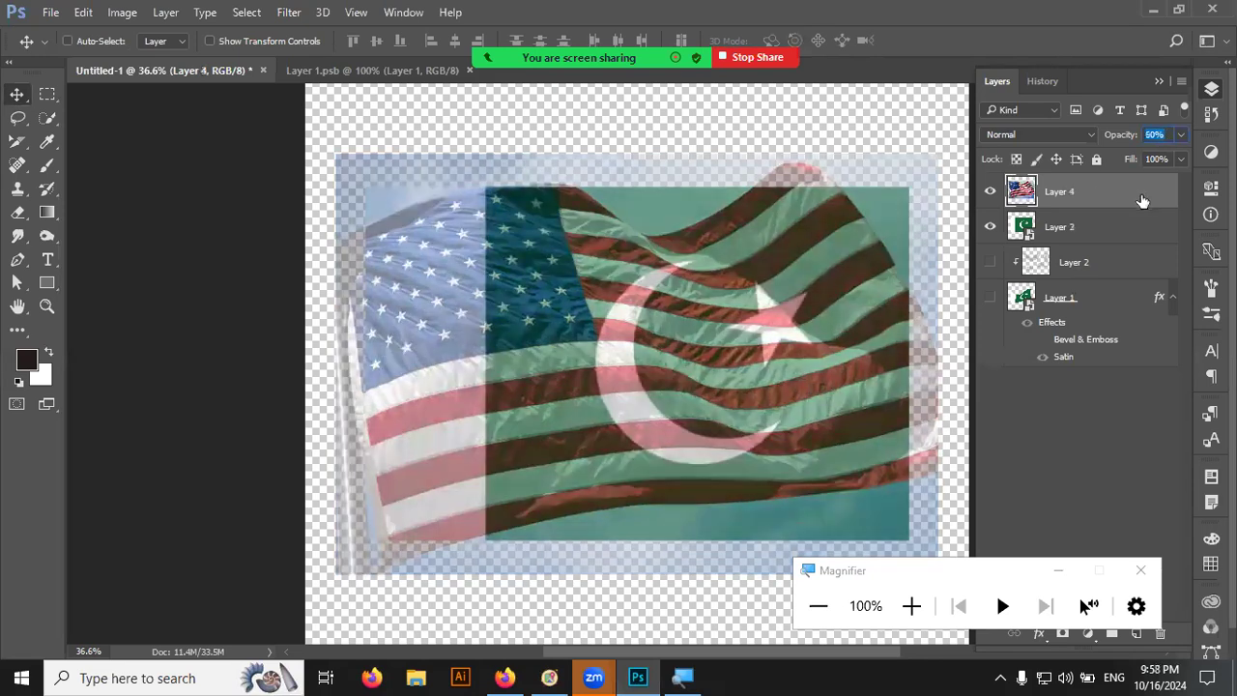
- Fully lock the American flag layer, dismissing the locked-layer warnings when trying to move it
key("ctrl+slash")
left_click(607, 372)
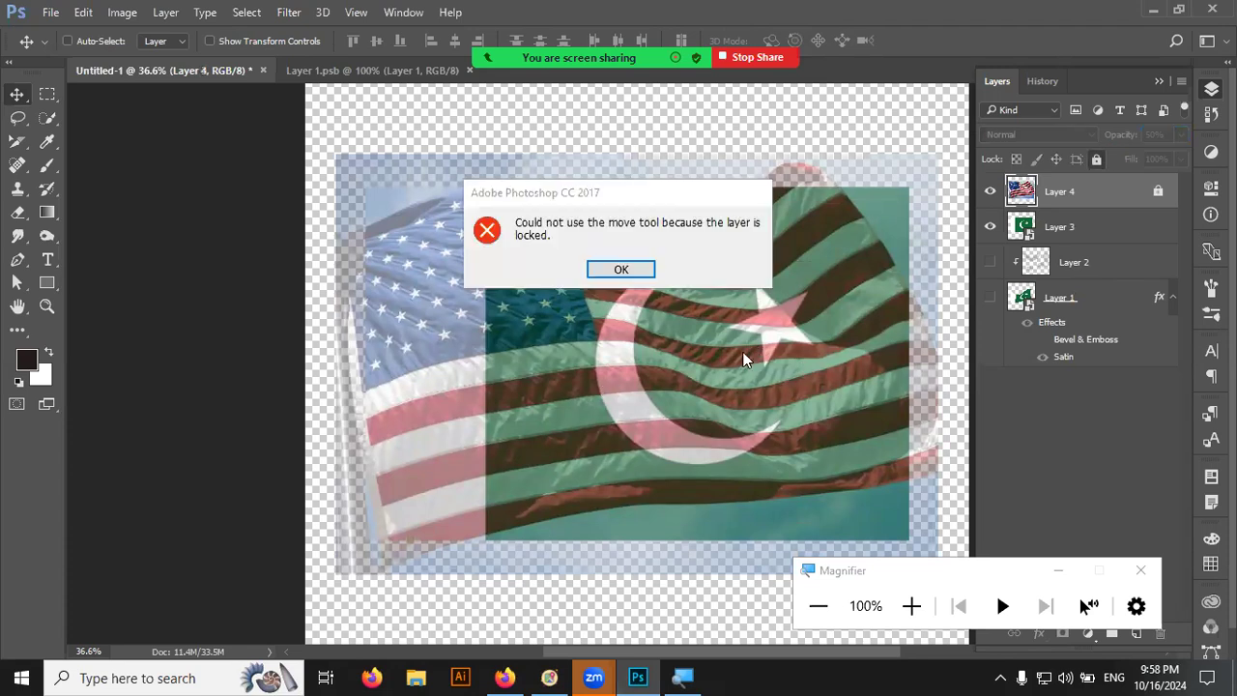
left_click(624, 270)
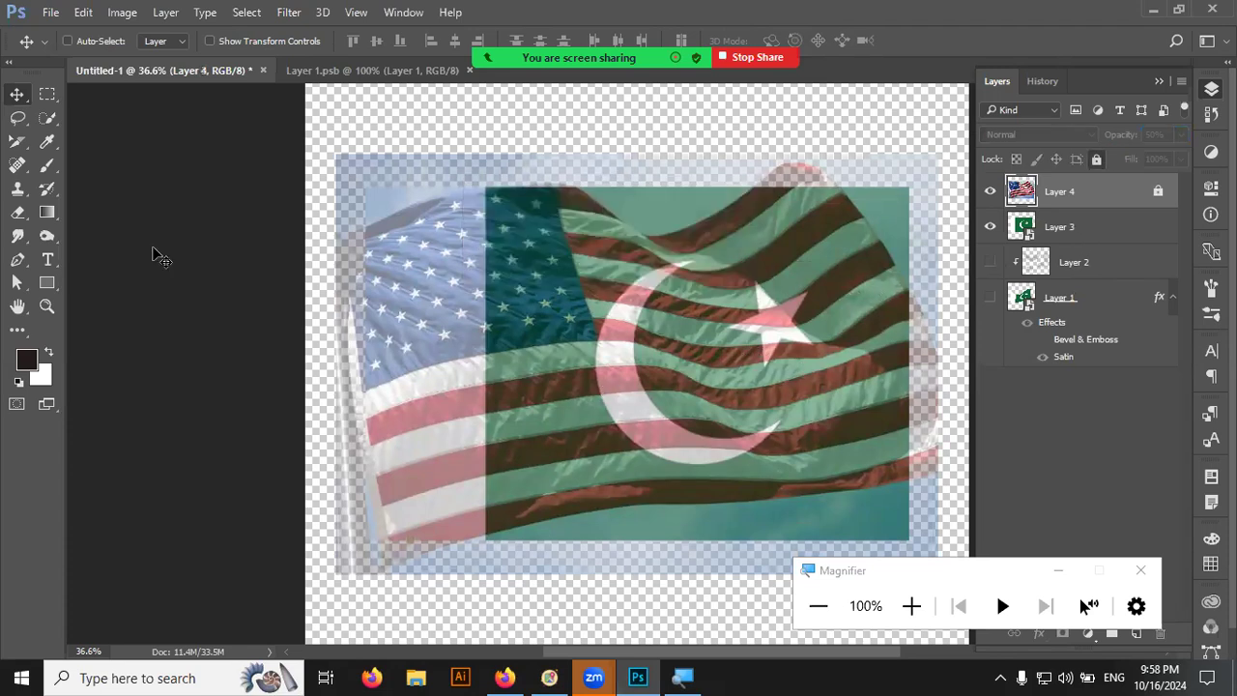
left_click_drag(563, 328, 618, 283)
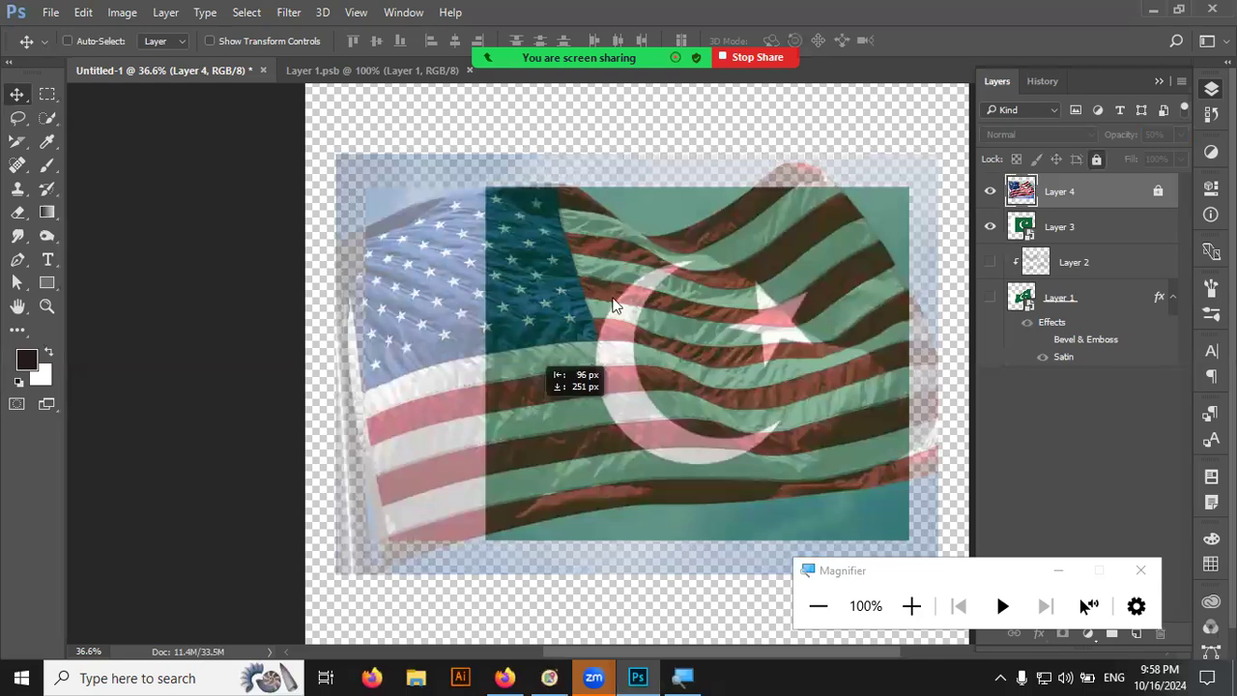
left_click(618, 270)
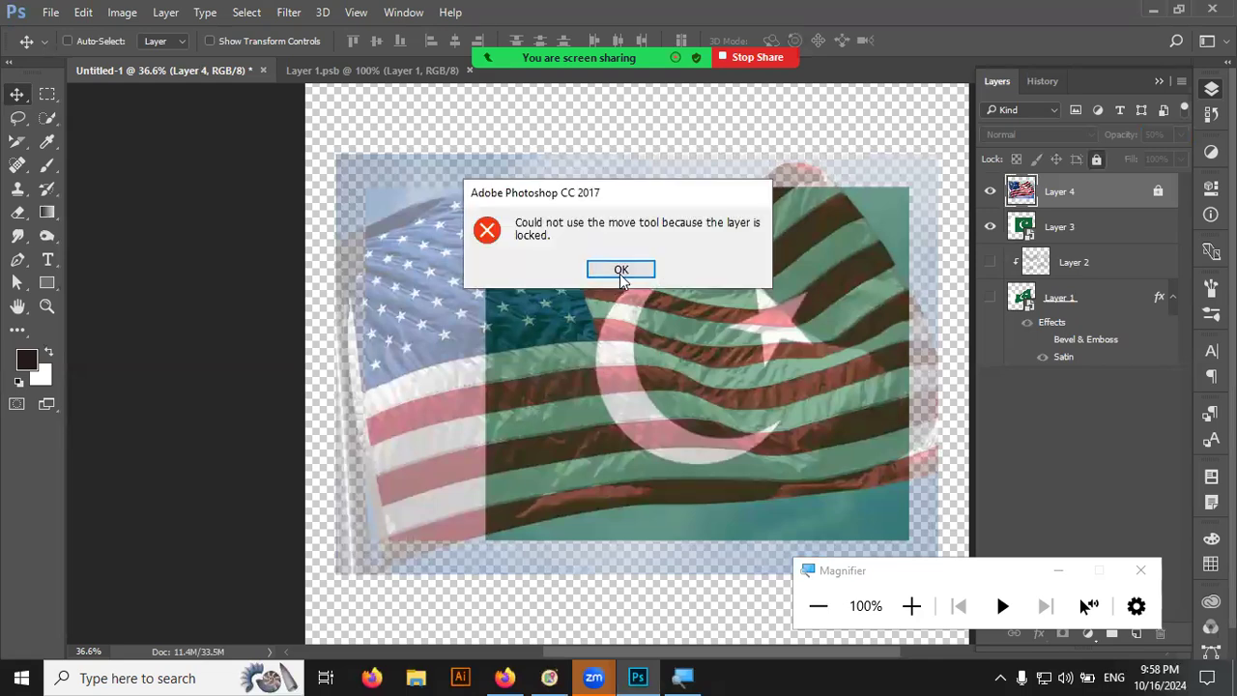
- Move Layer 4 below Layer 3 and set the Pakistan flag layer's opacity to 70%
left_click_drag(1090, 195, 1097, 250)
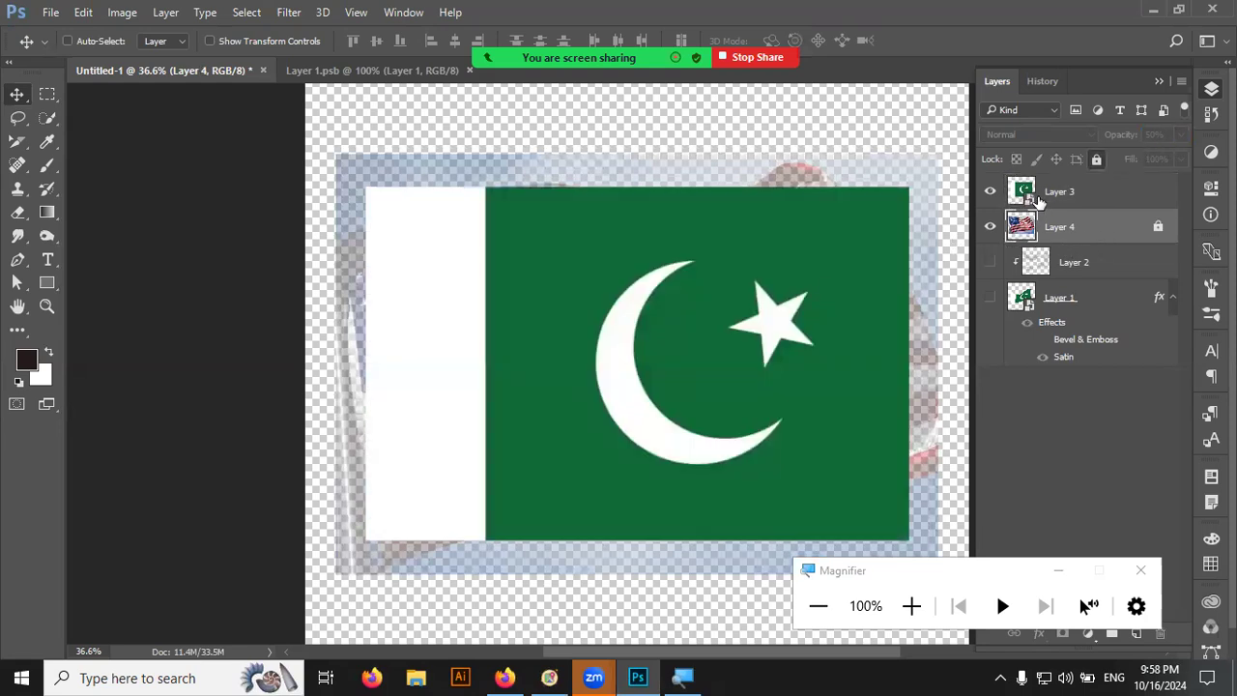
left_click(1102, 198)
left_click(1156, 134)
type("70")
key("Return")
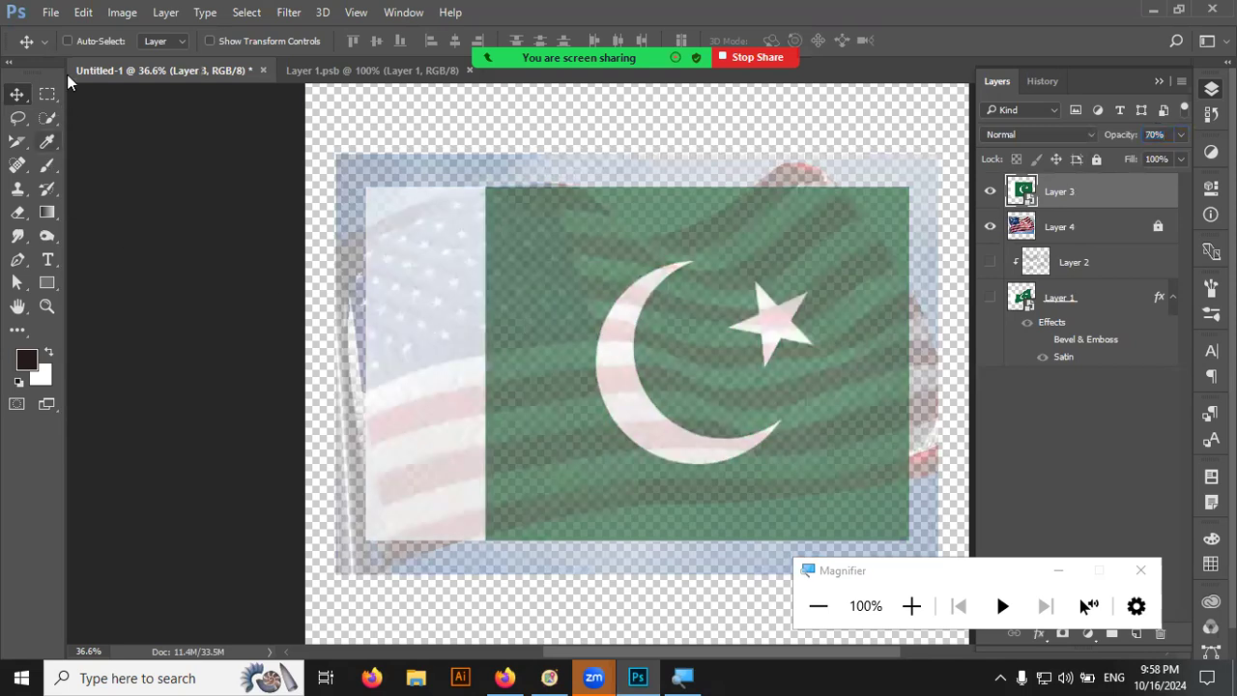
- Start a warp on the Pakistan flag and curve its top corners and top edge
left_click(50, 11)
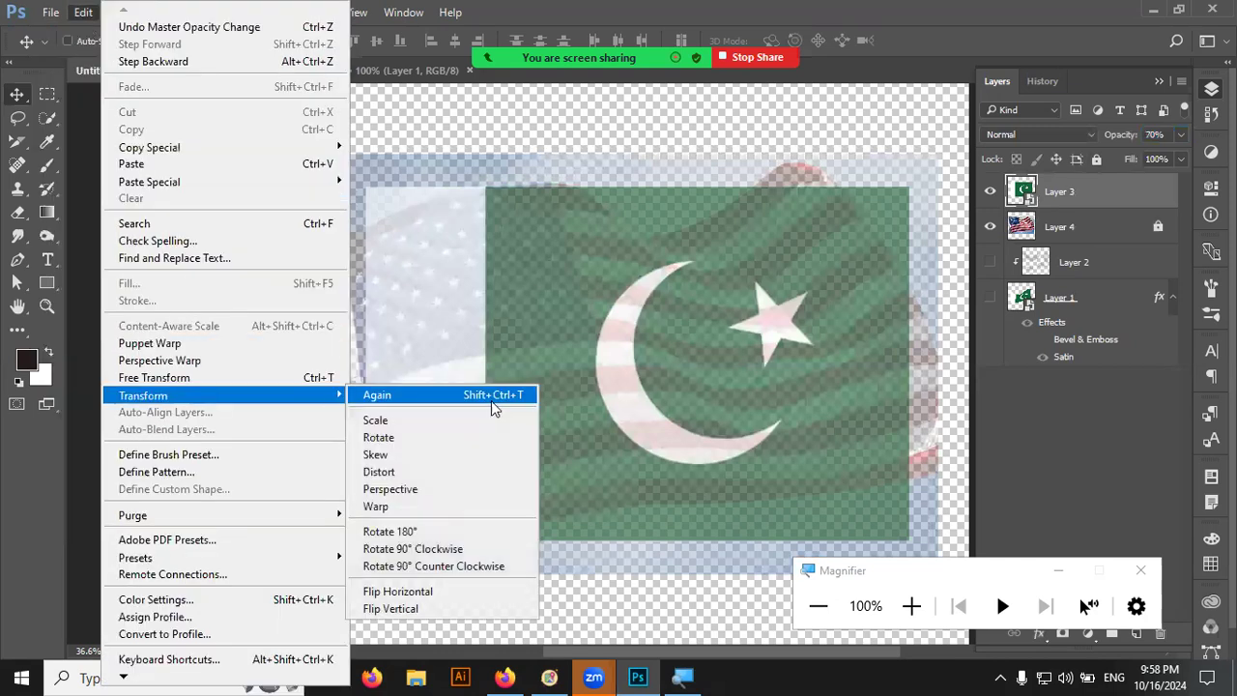
left_click(486, 507)
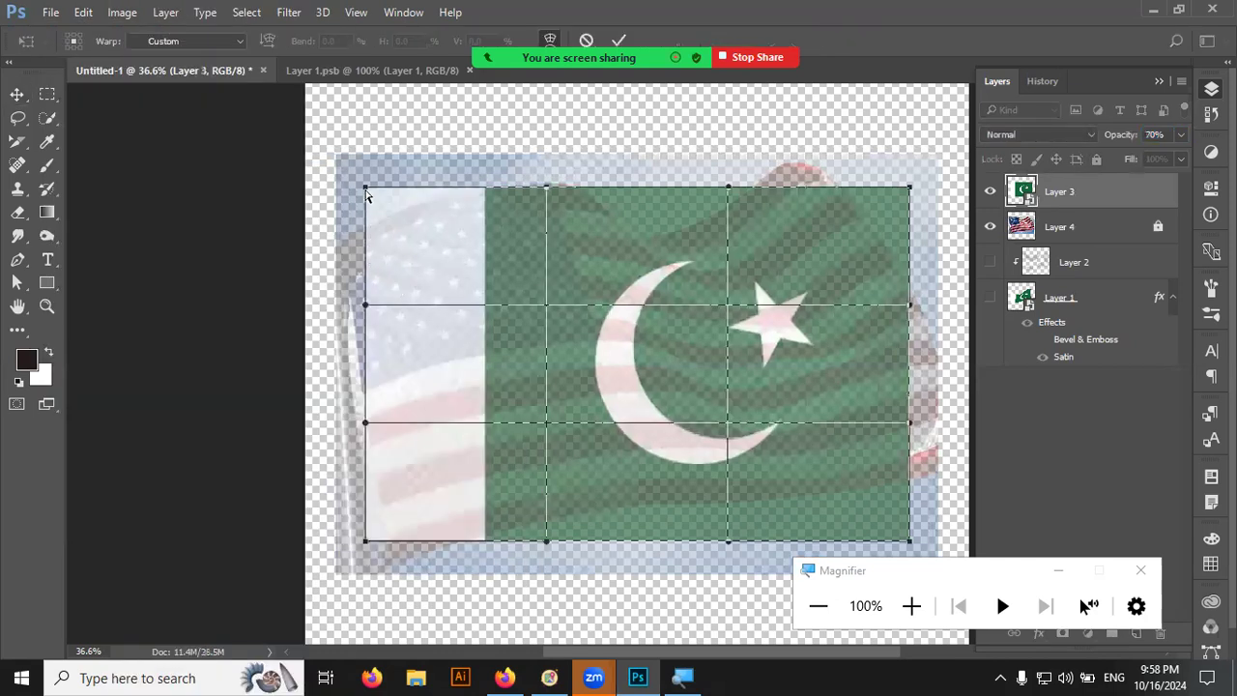
left_click_drag(354, 202, 324, 254)
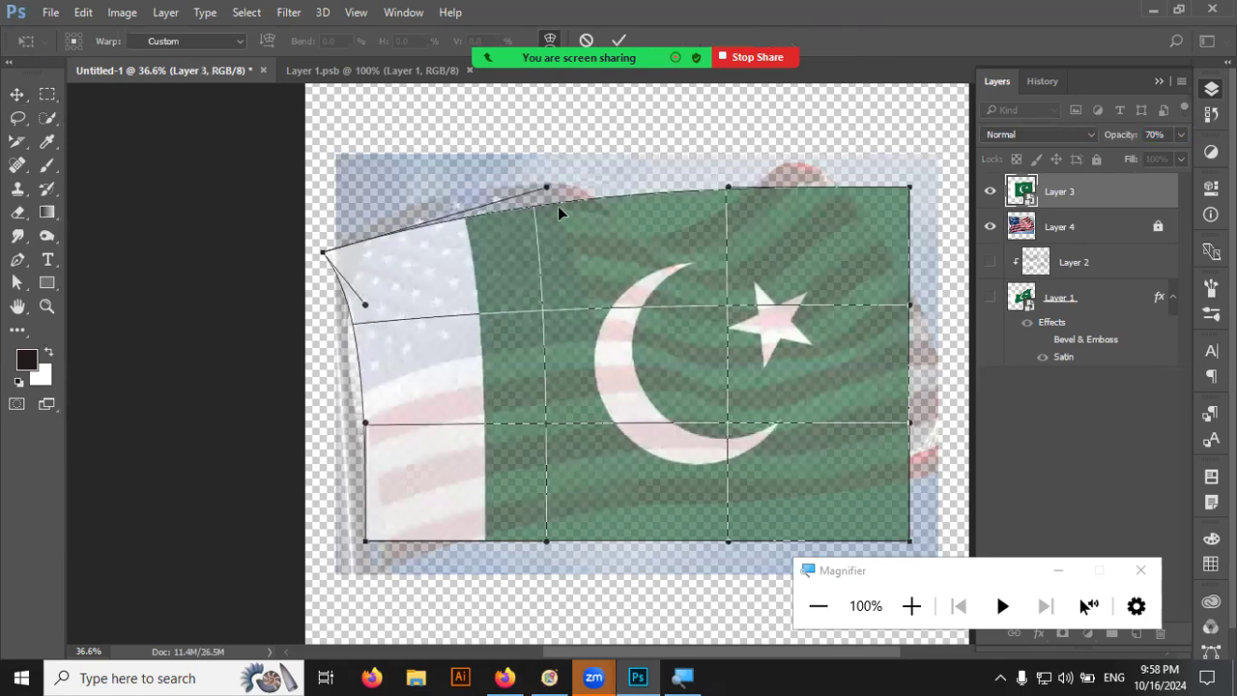
left_click_drag(546, 186, 473, 148)
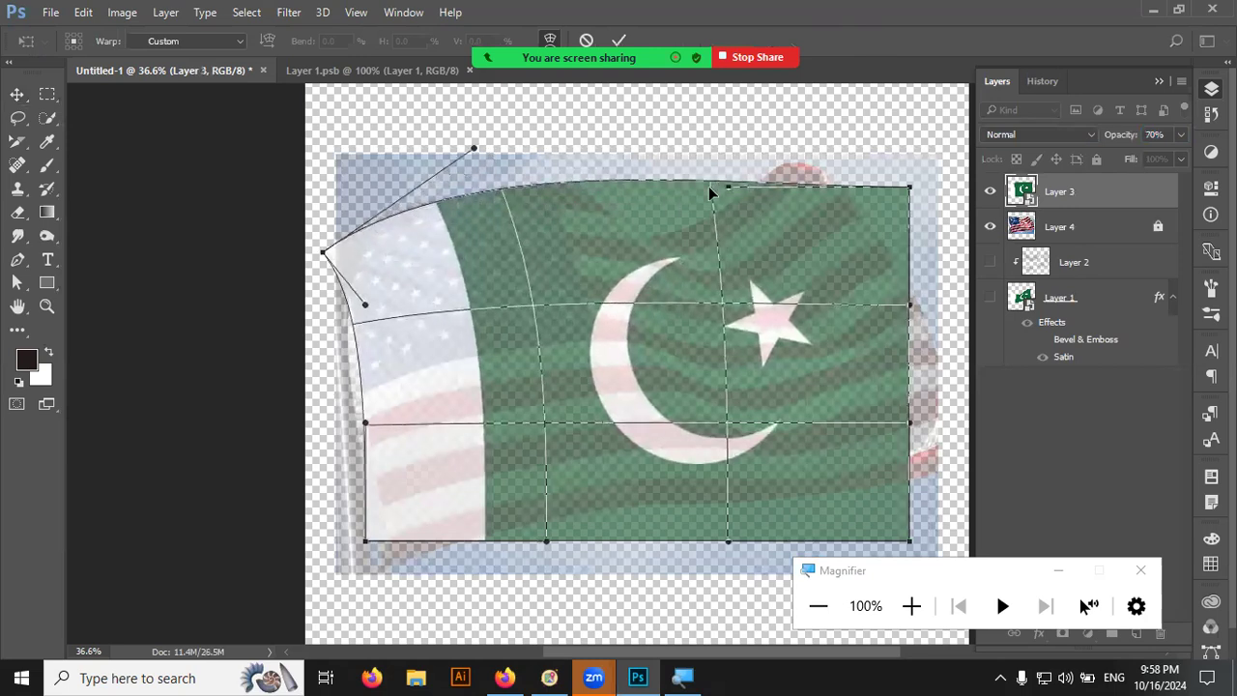
left_click_drag(718, 183, 640, 247)
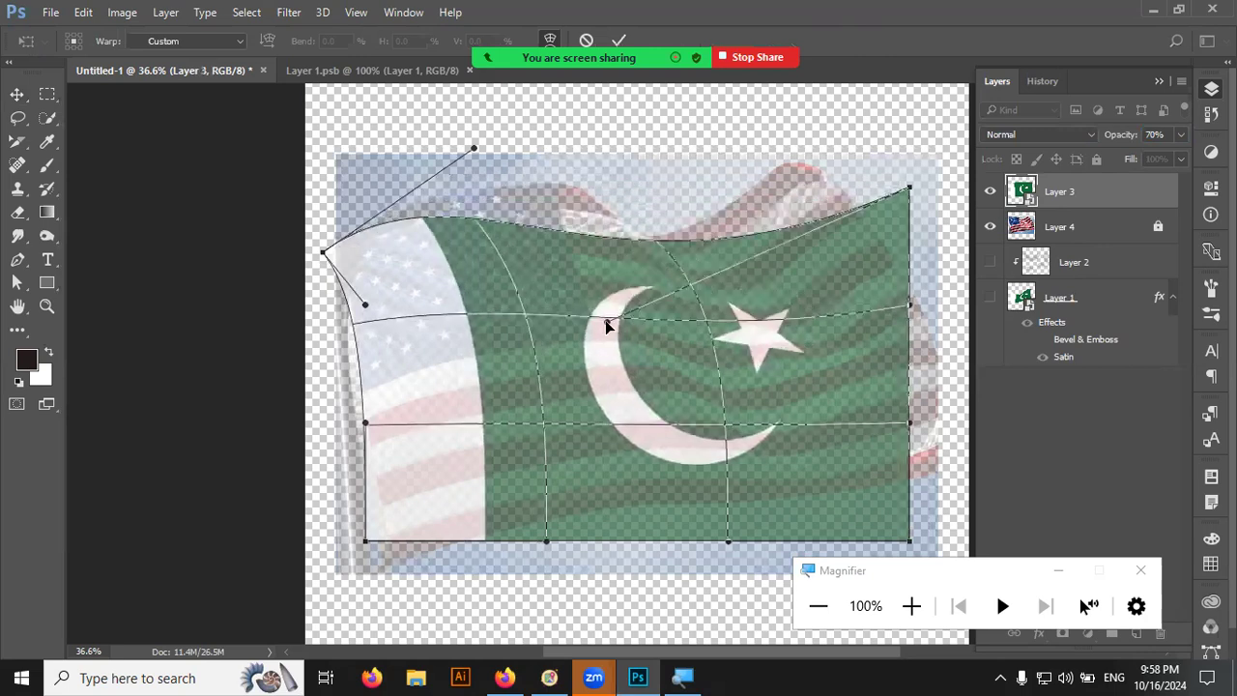
left_click_drag(908, 187, 815, 127)
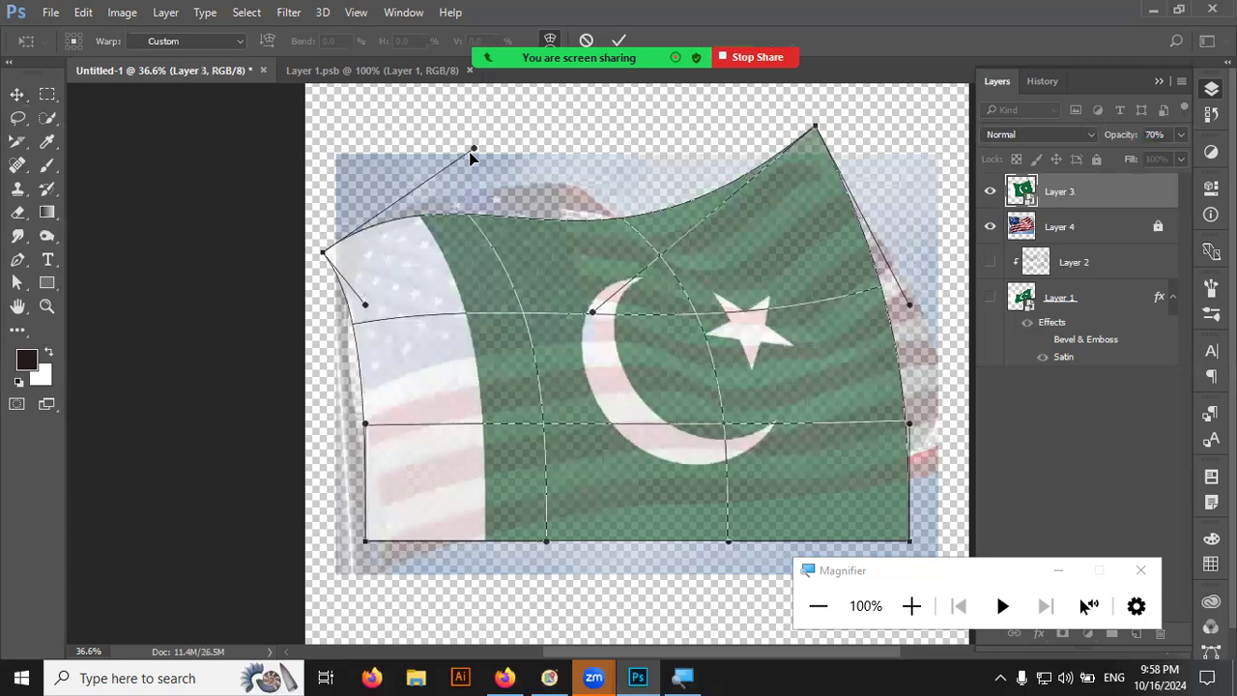
left_click_drag(470, 146, 504, 123)
left_click_drag(552, 88, 561, 46)
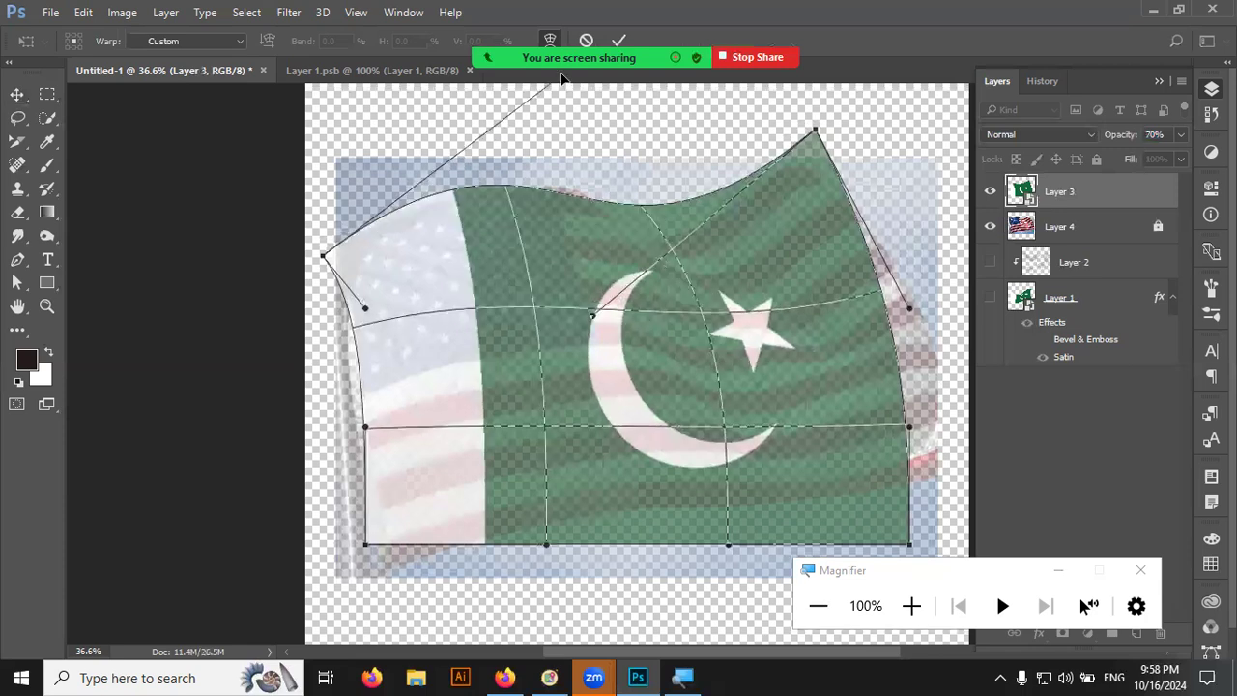
- Pull a deeper dip into the flag's top edge near the crescent
scroll(655, 341, "up", 1)
mouse_move(595, 348)
left_mouse_down()
mouse_move(670, 441)
mouse_move(567, 408)
left_mouse_up()
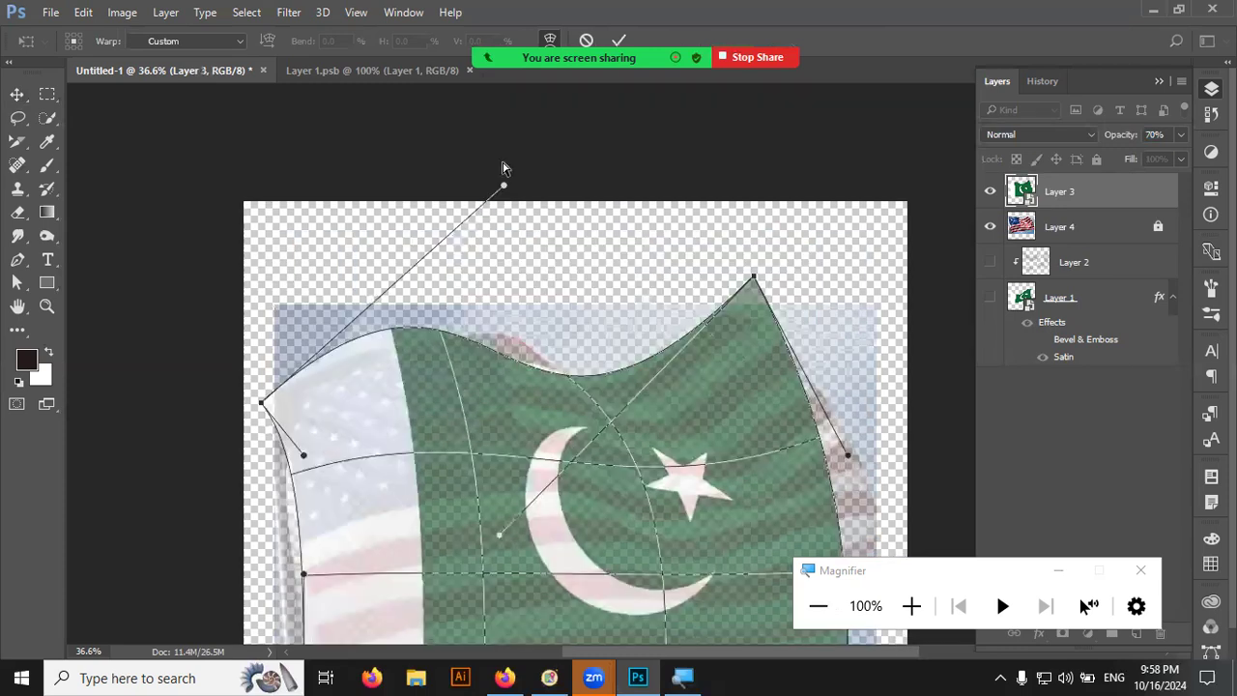
mouse_move(566, 85)
left_mouse_down()
mouse_move(504, 201)
mouse_move(647, 185)
left_mouse_up()
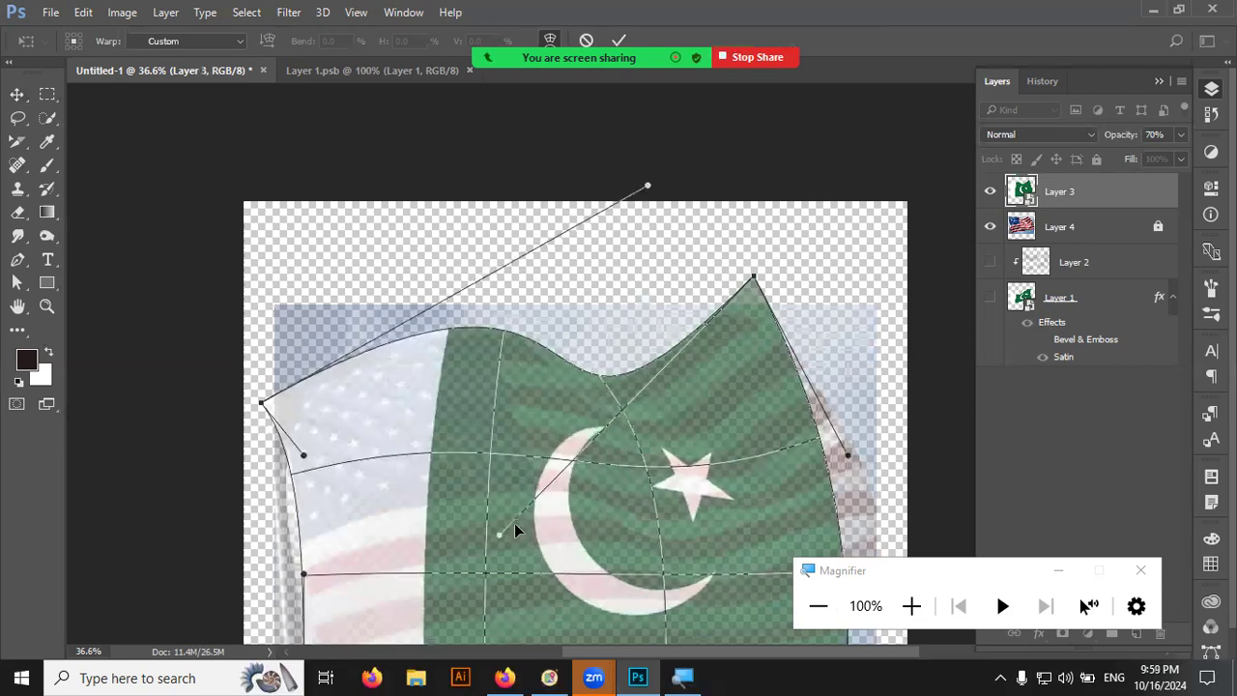
left_click_drag(498, 535, 471, 562)
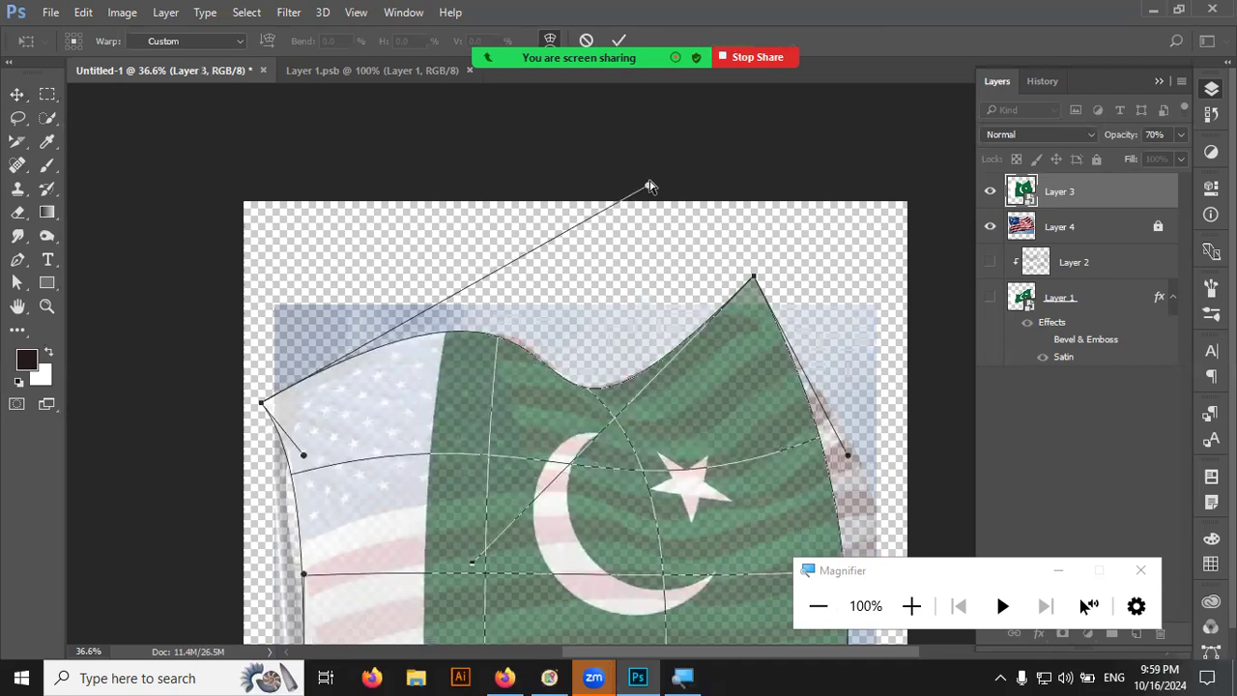
left_click_drag(648, 185, 669, 175)
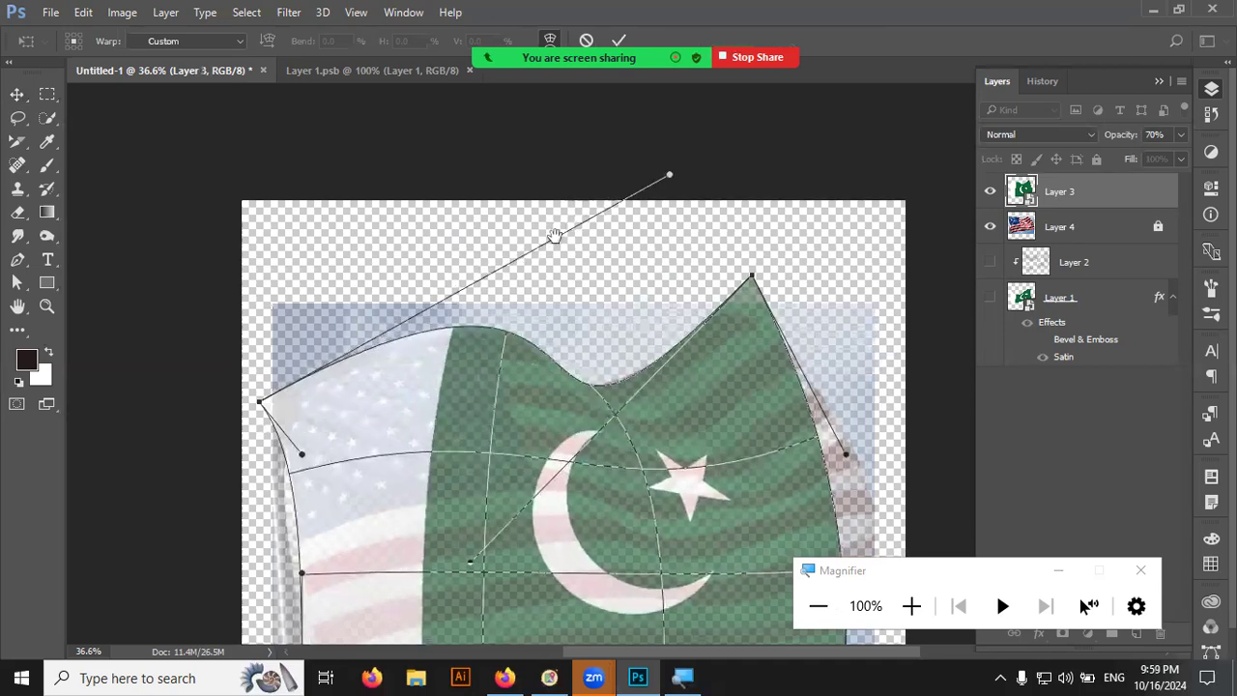
- Stretch the flag's lower-right corner outward and reshape its right edge
scroll(658, 454, "down", 5)
scroll(657, 454, "right", 4)
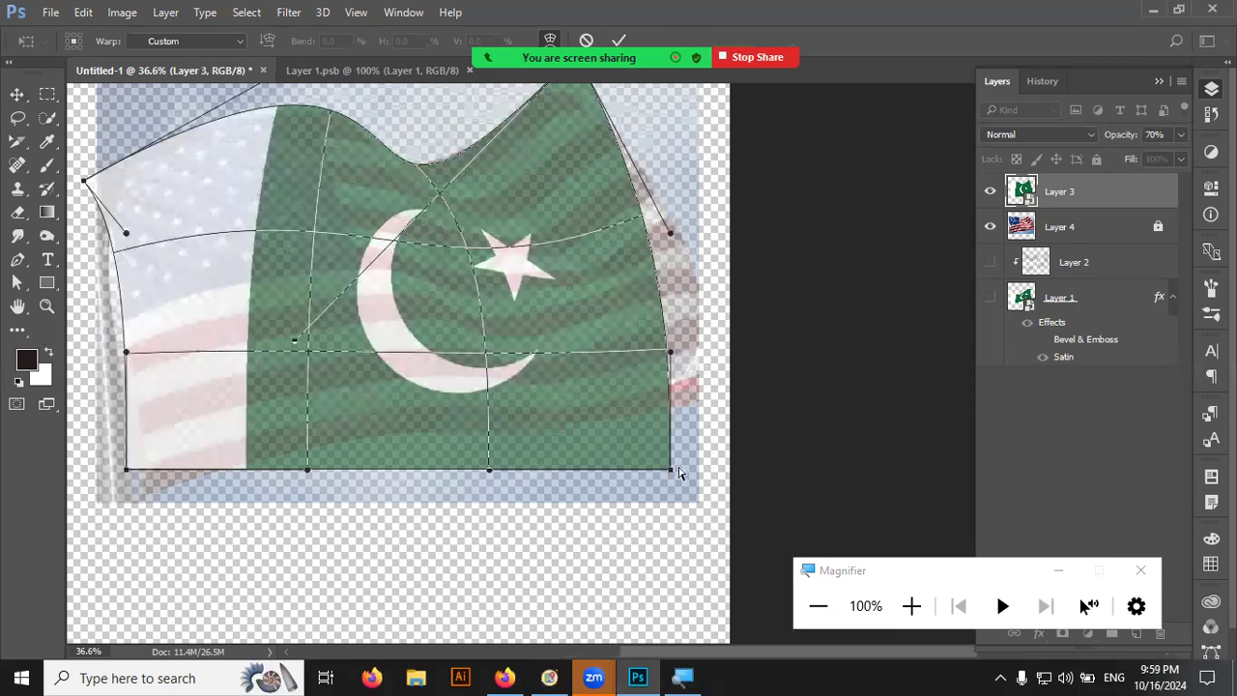
left_click_drag(670, 468, 779, 376)
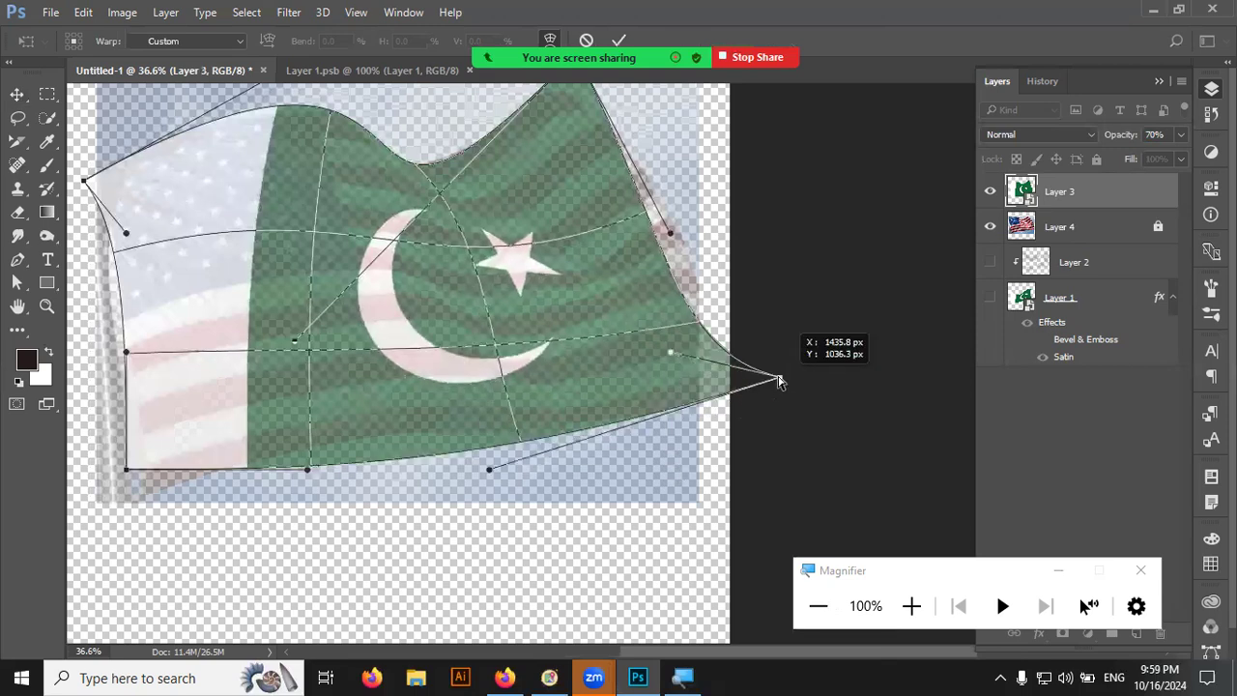
mouse_move(669, 355)
left_mouse_down()
mouse_move(709, 298)
mouse_move(693, 280)
left_mouse_up()
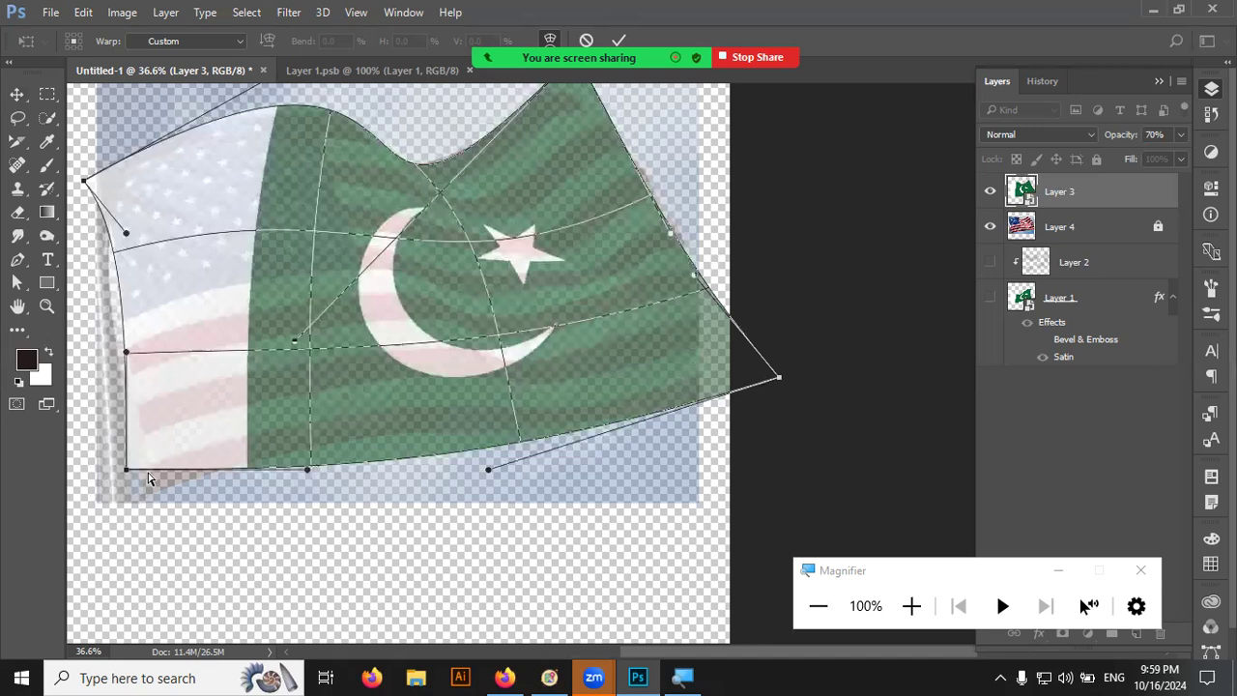
- Pull down the bottom-left corner and reshape the left and bottom edges to follow the wave
mouse_move(126, 469)
left_mouse_down()
mouse_move(119, 522)
mouse_move(126, 501)
left_mouse_up()
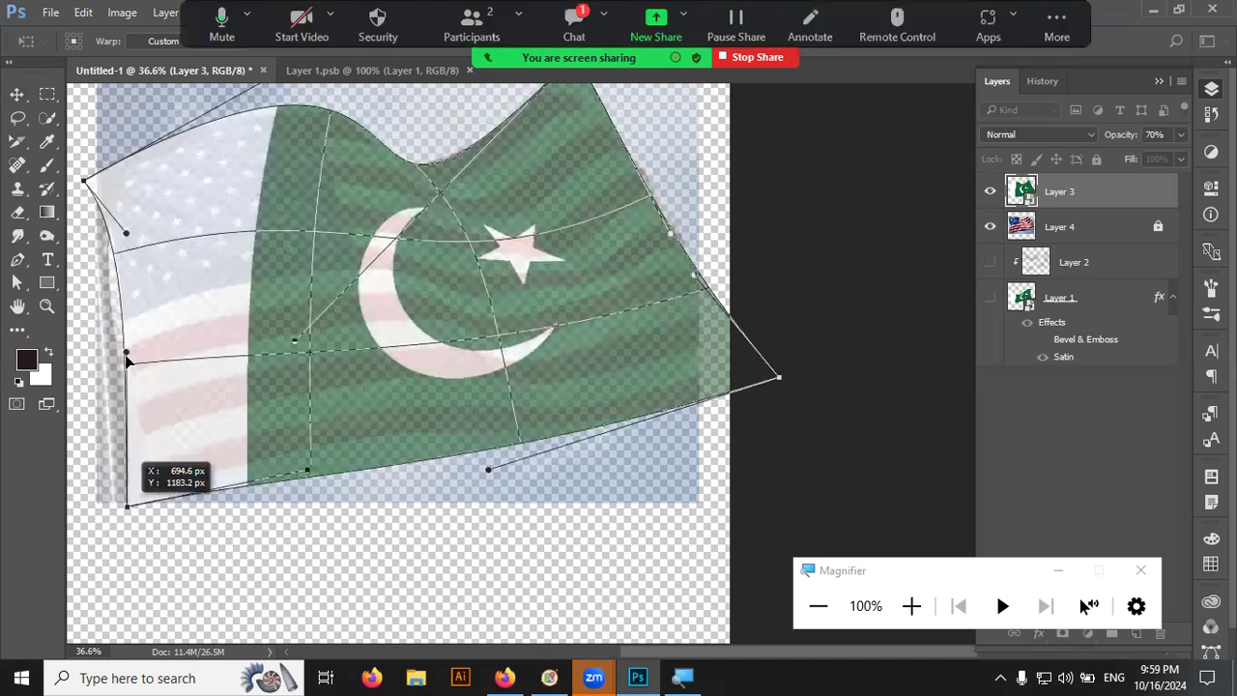
left_click_drag(126, 354, 113, 383)
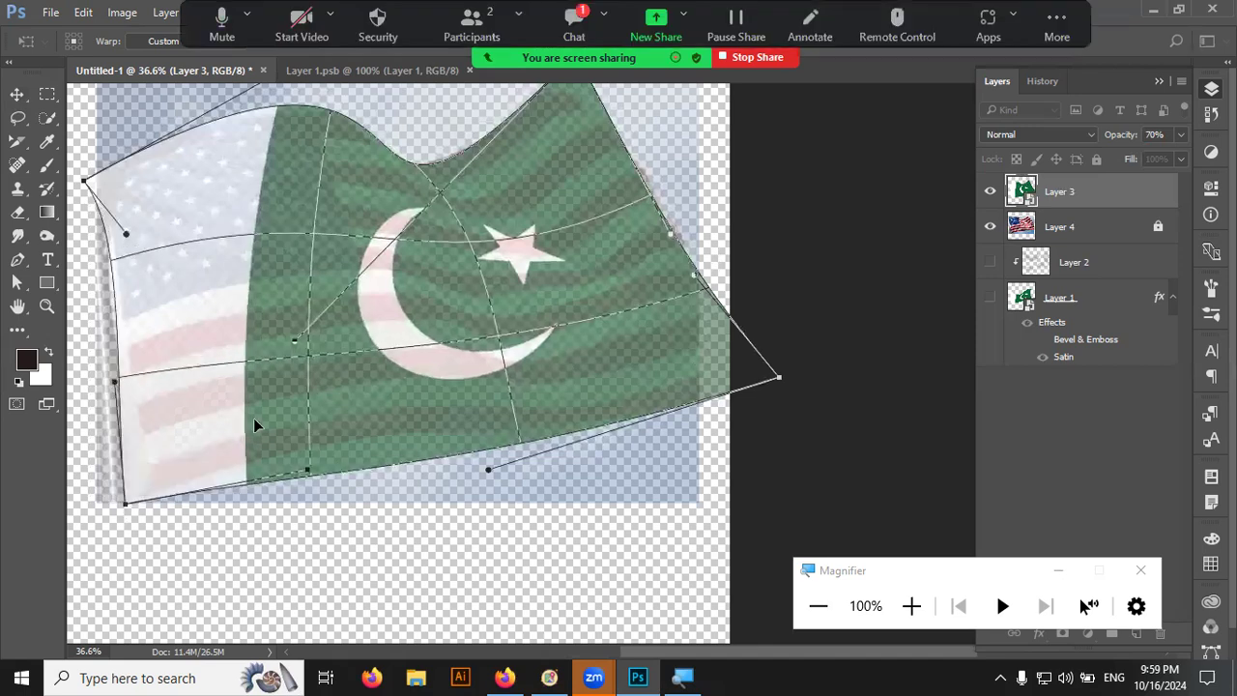
left_click_drag(306, 472, 295, 391)
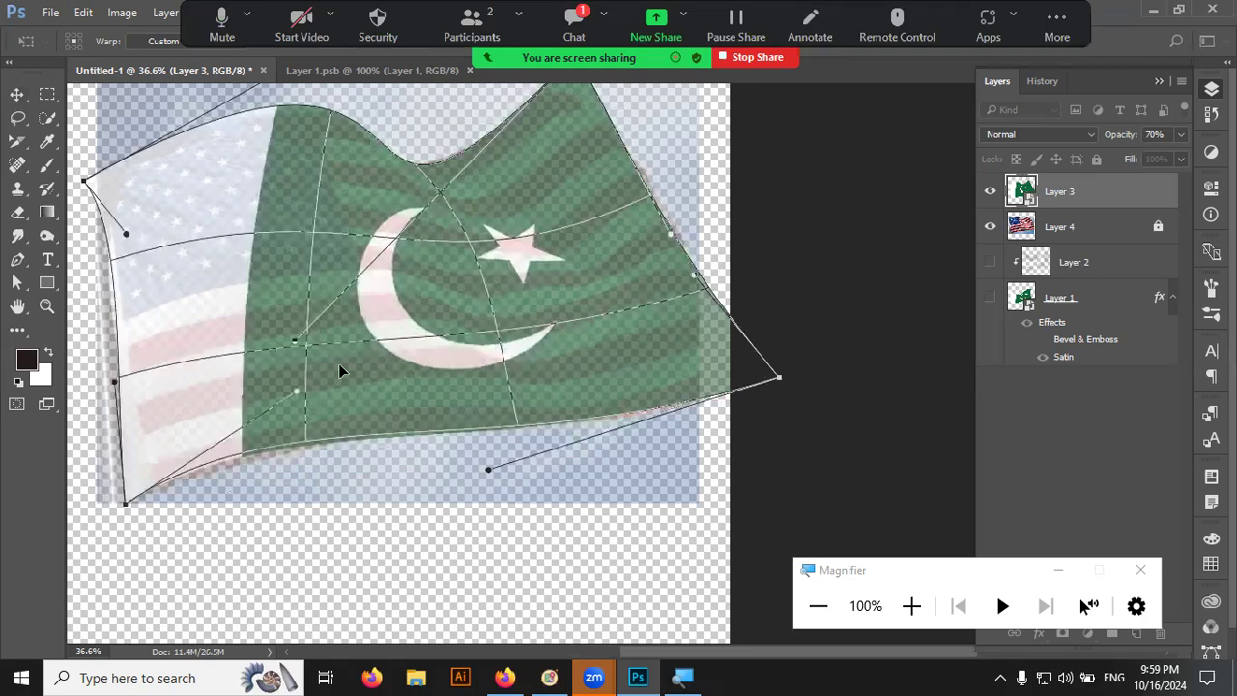
left_click_drag(350, 364, 338, 407)
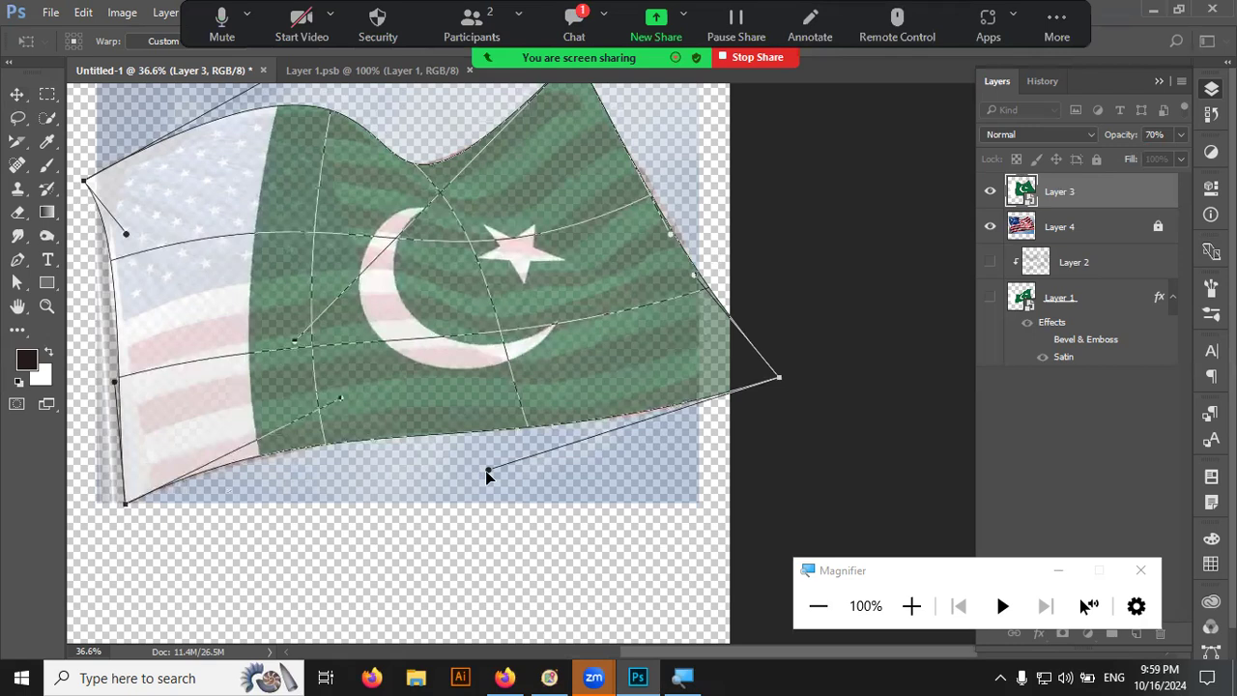
left_click_drag(488, 470, 509, 479)
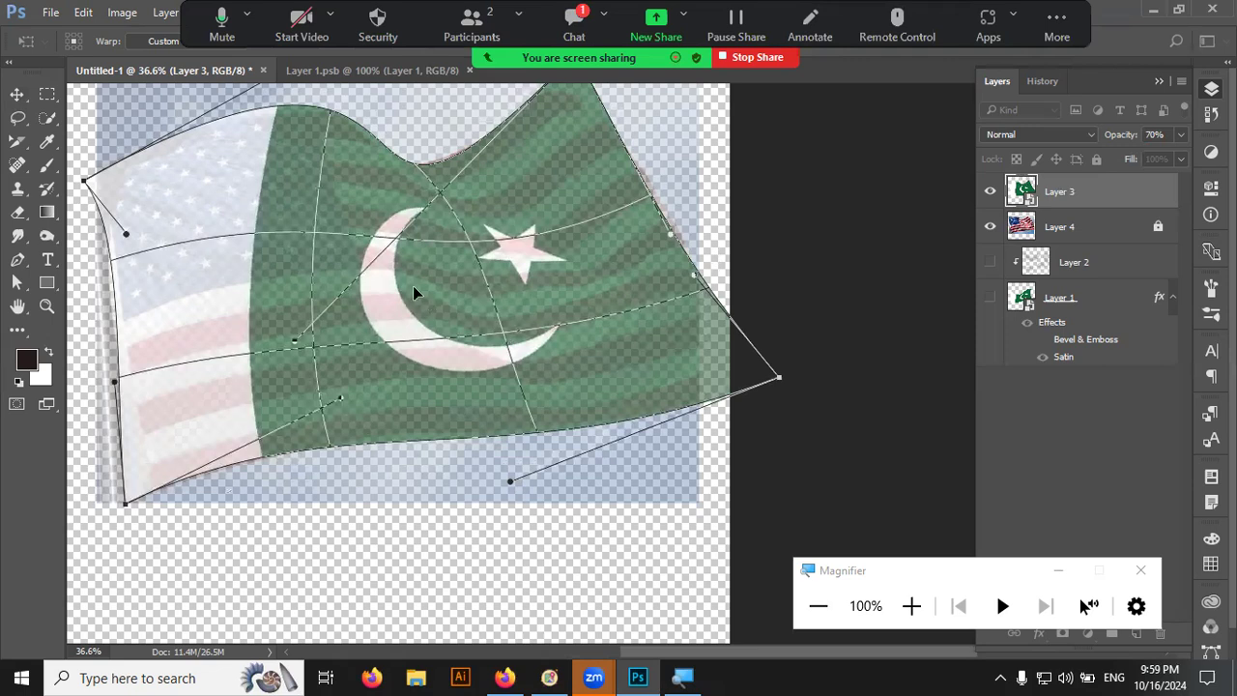
- Check the Transform commands and Warp preset list while keeping the custom warp unchanged
left_click(85, 13)
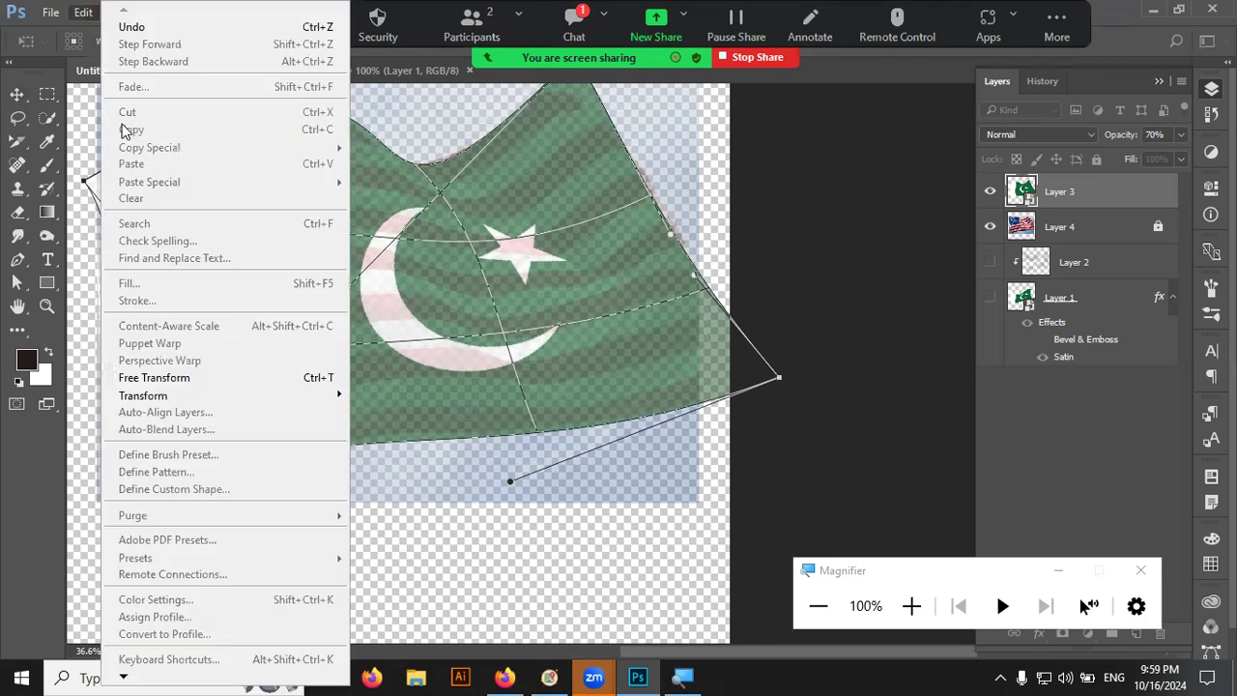
mouse_move(143, 395)
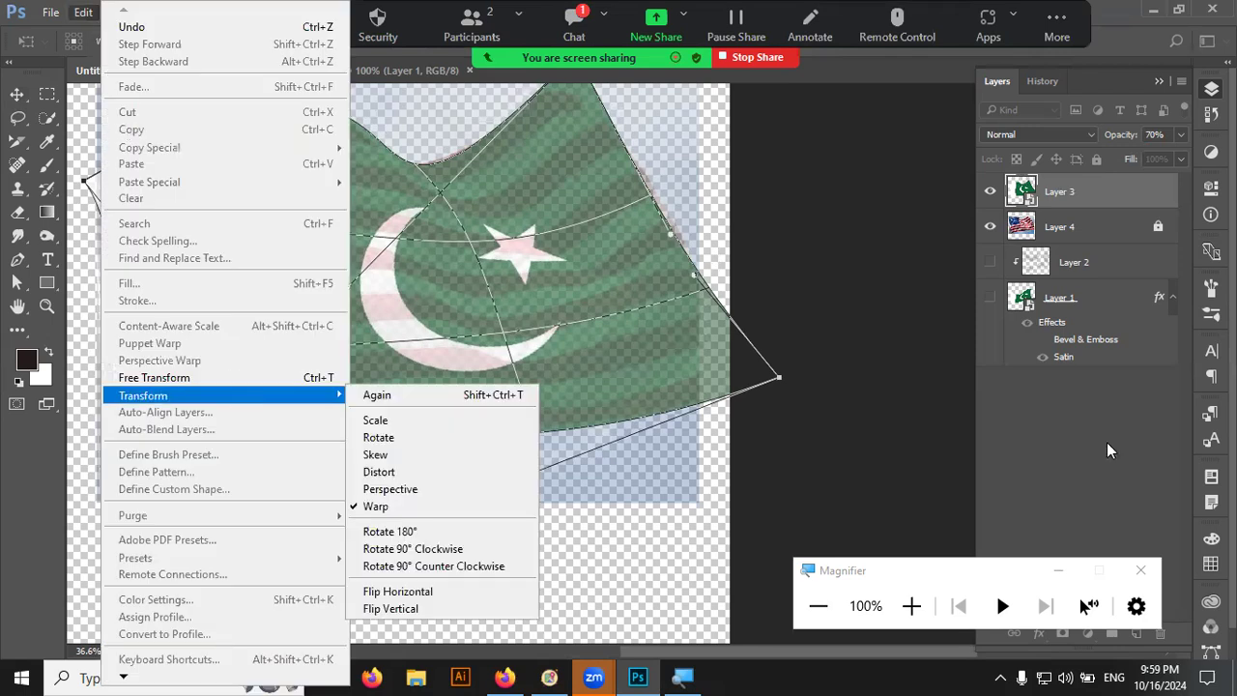
left_click(493, 123)
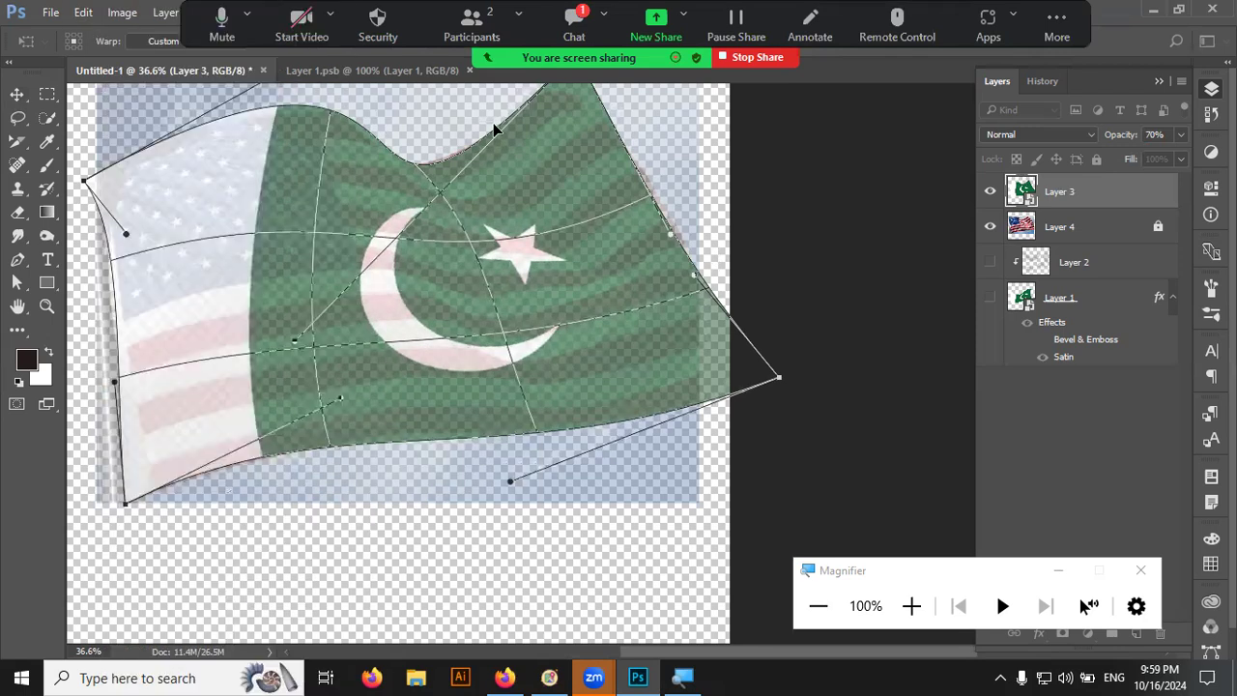
key("alt+h")
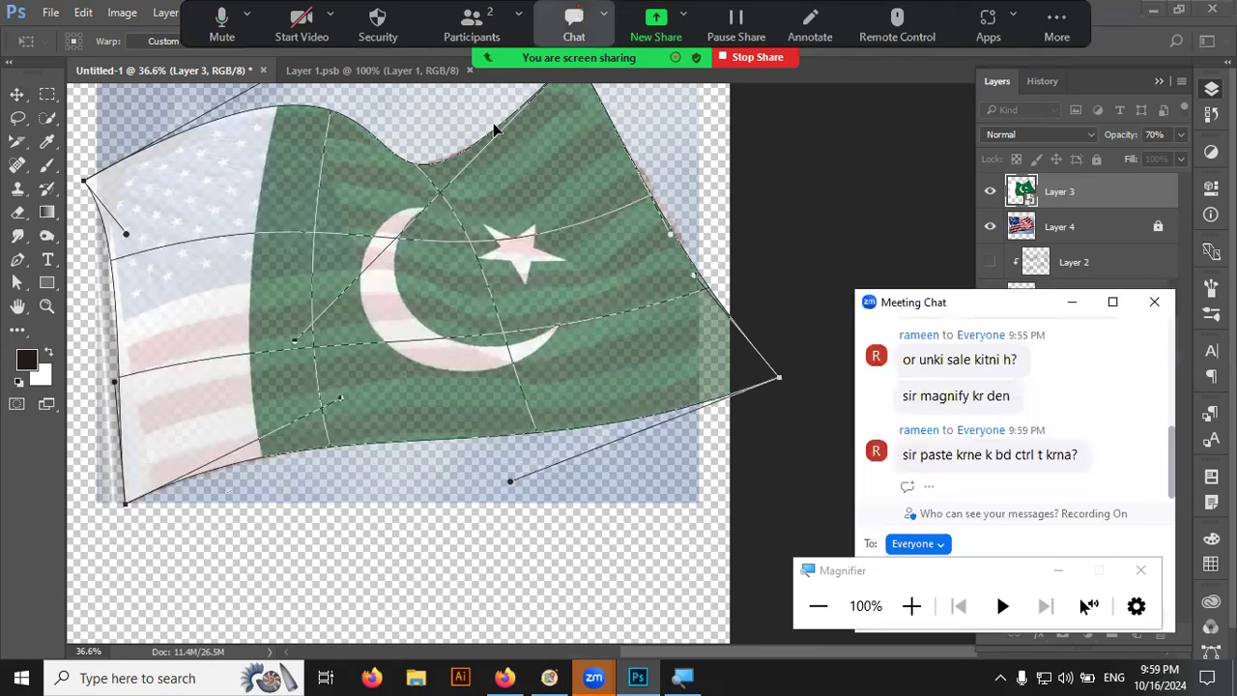
key("alt+h")
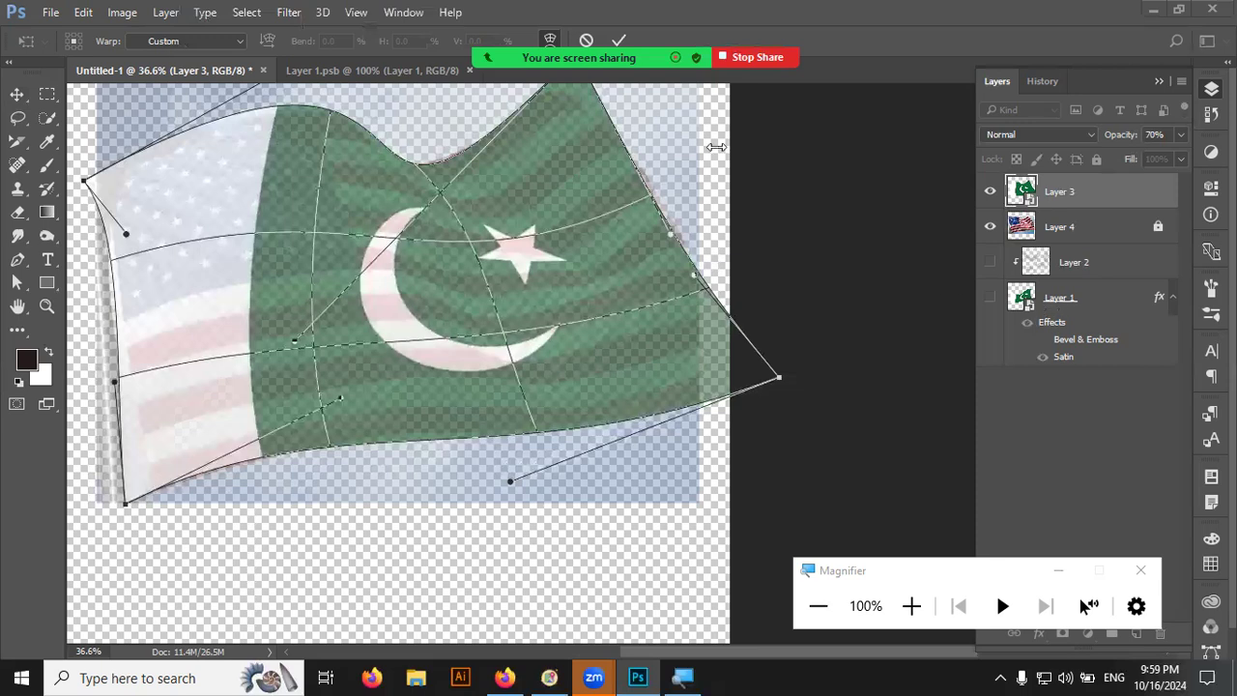
left_click(171, 43)
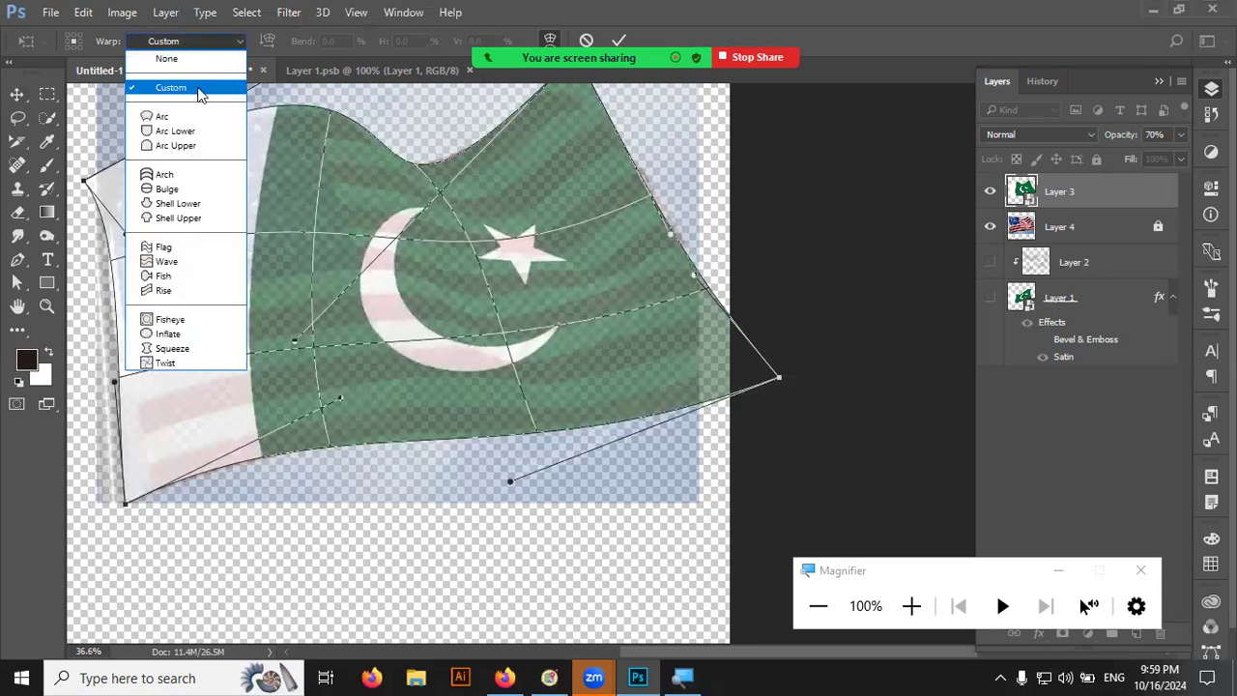
left_click(223, 47)
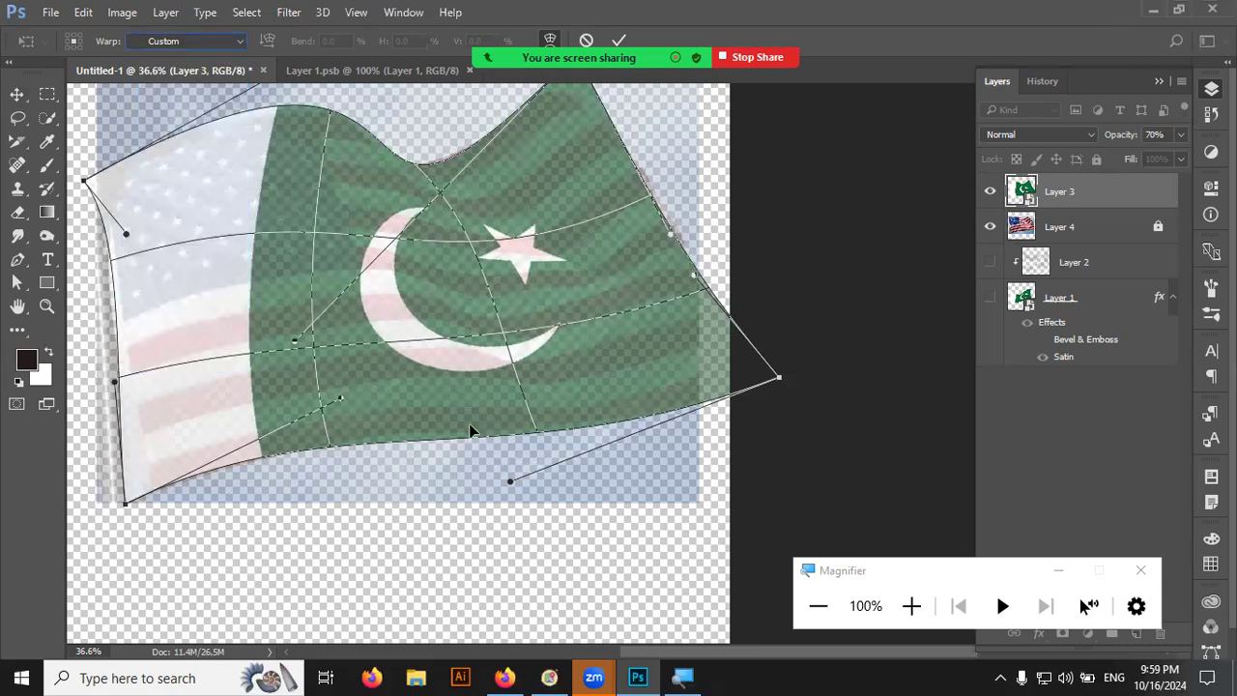
right_click(458, 267)
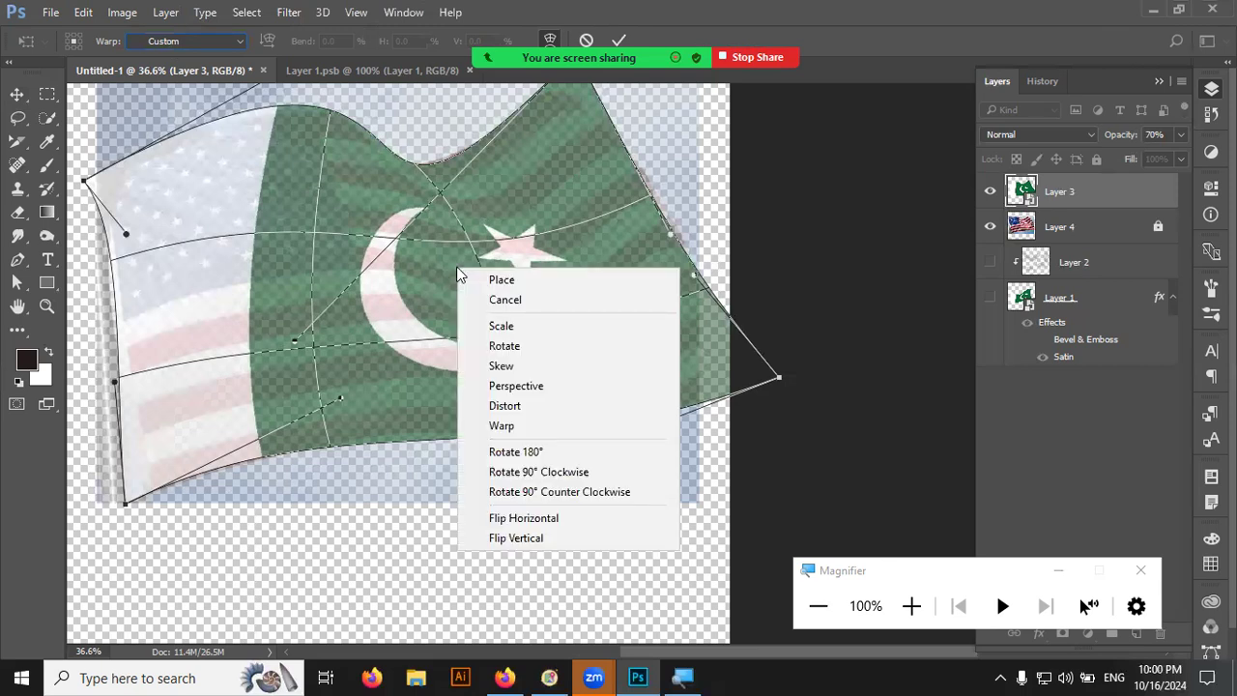
left_click(445, 275)
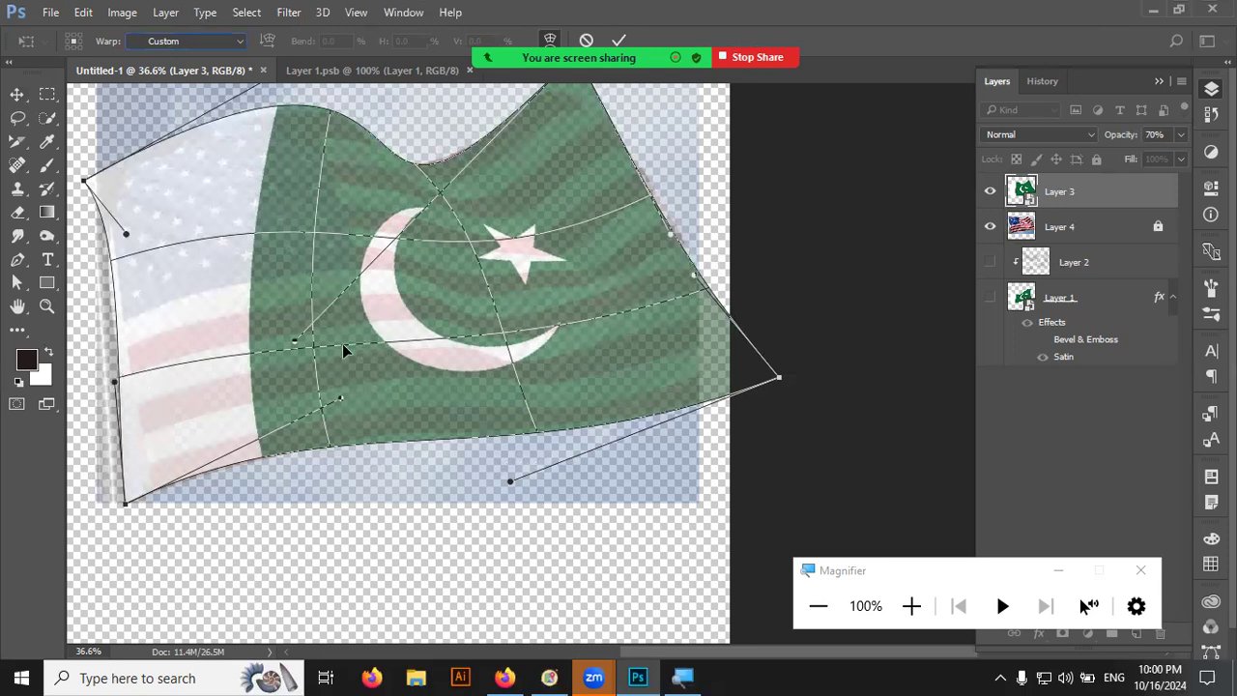
- Undo an accidental move of the warped flag, then pull its right edge up and refine the folds
left_click_drag(343, 351, 388, 322)
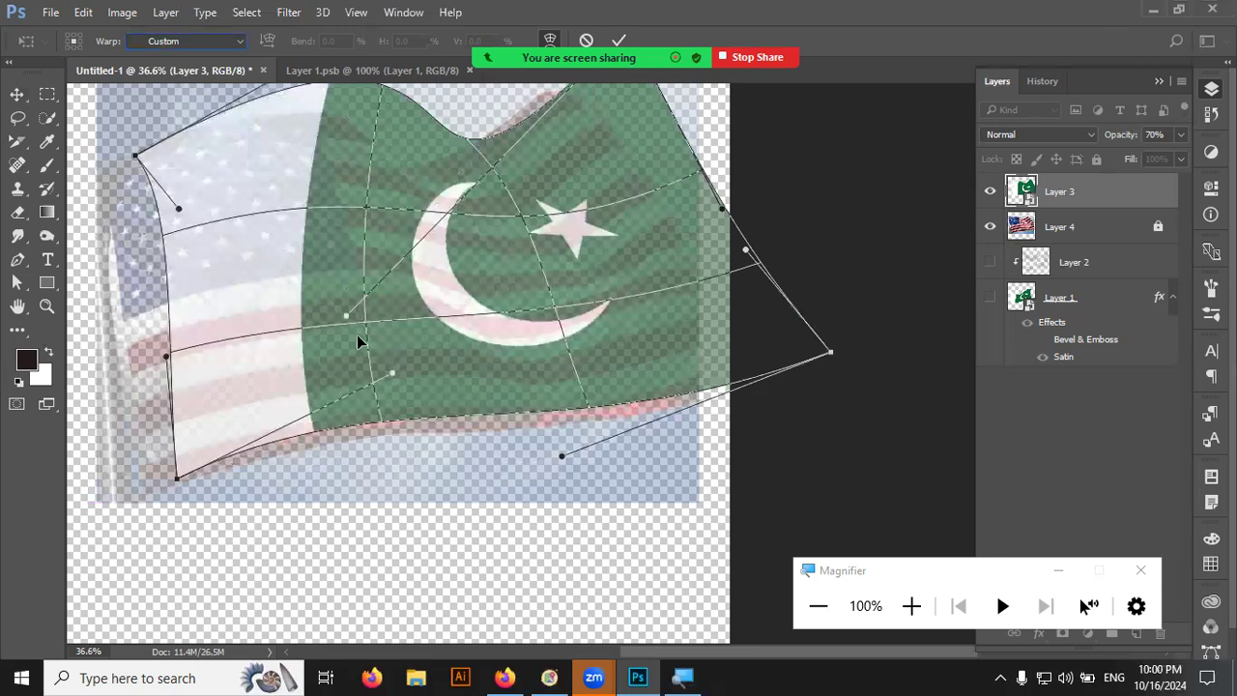
key("ctrl+z")
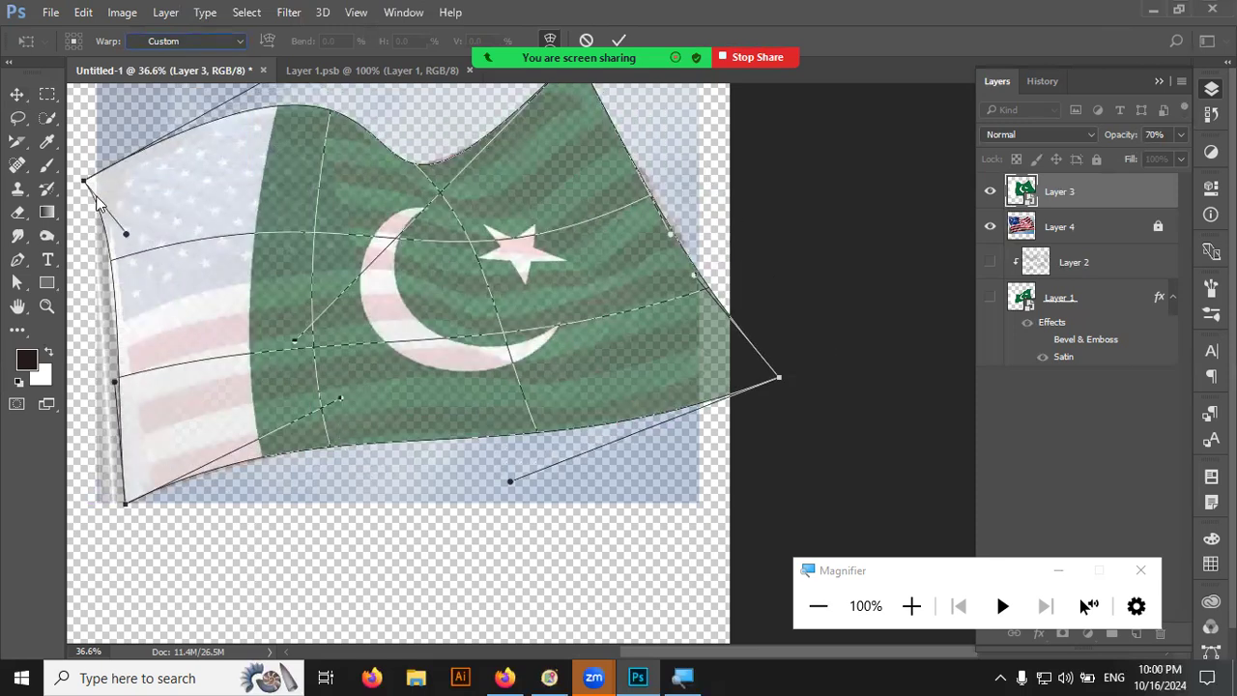
left_click(120, 12)
mouse_move(84, 11)
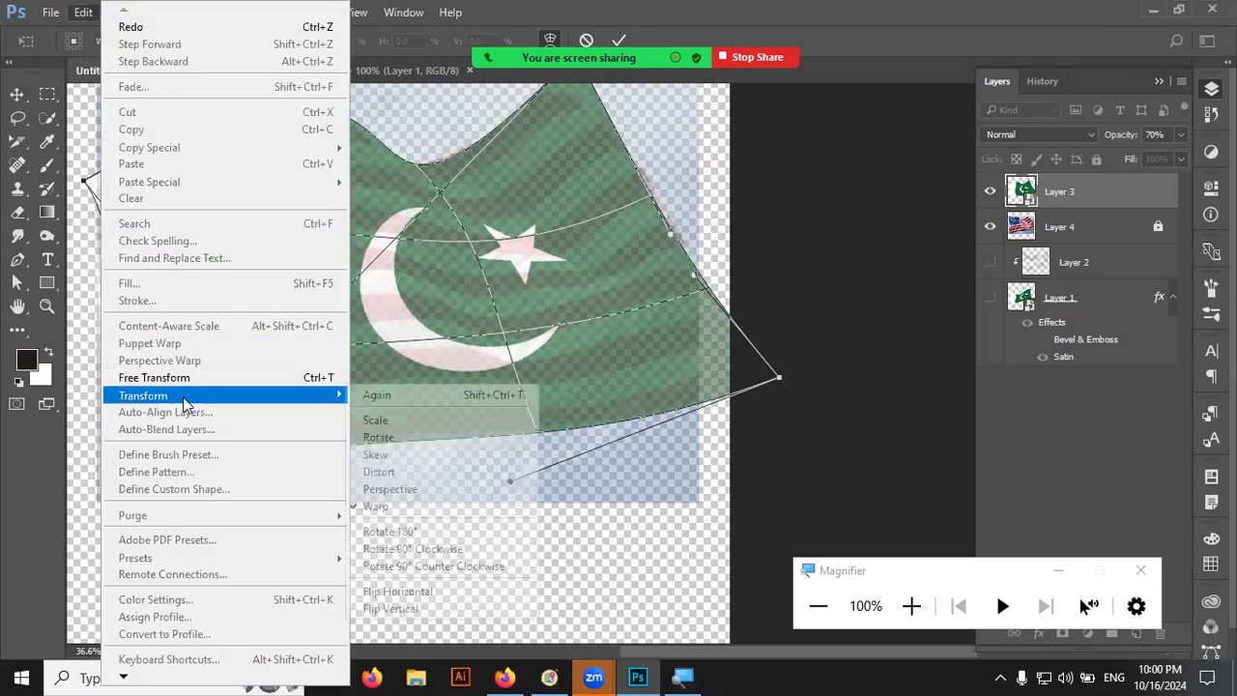
mouse_move(143, 395)
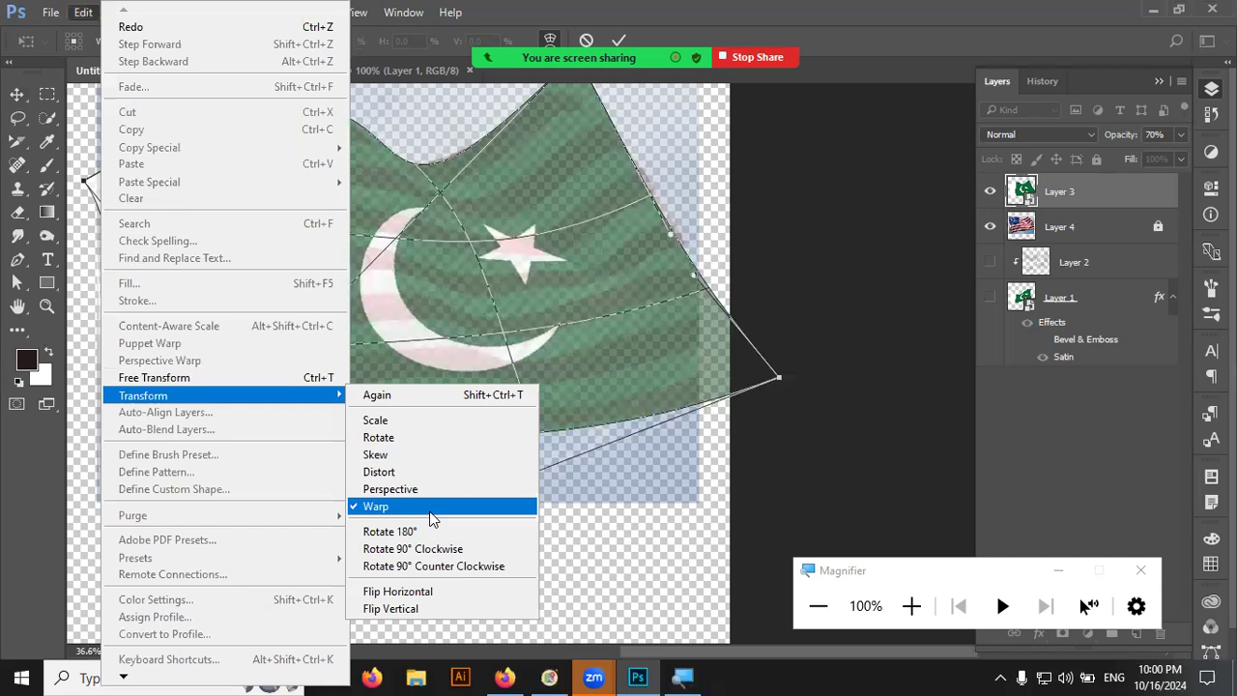
left_click(541, 314)
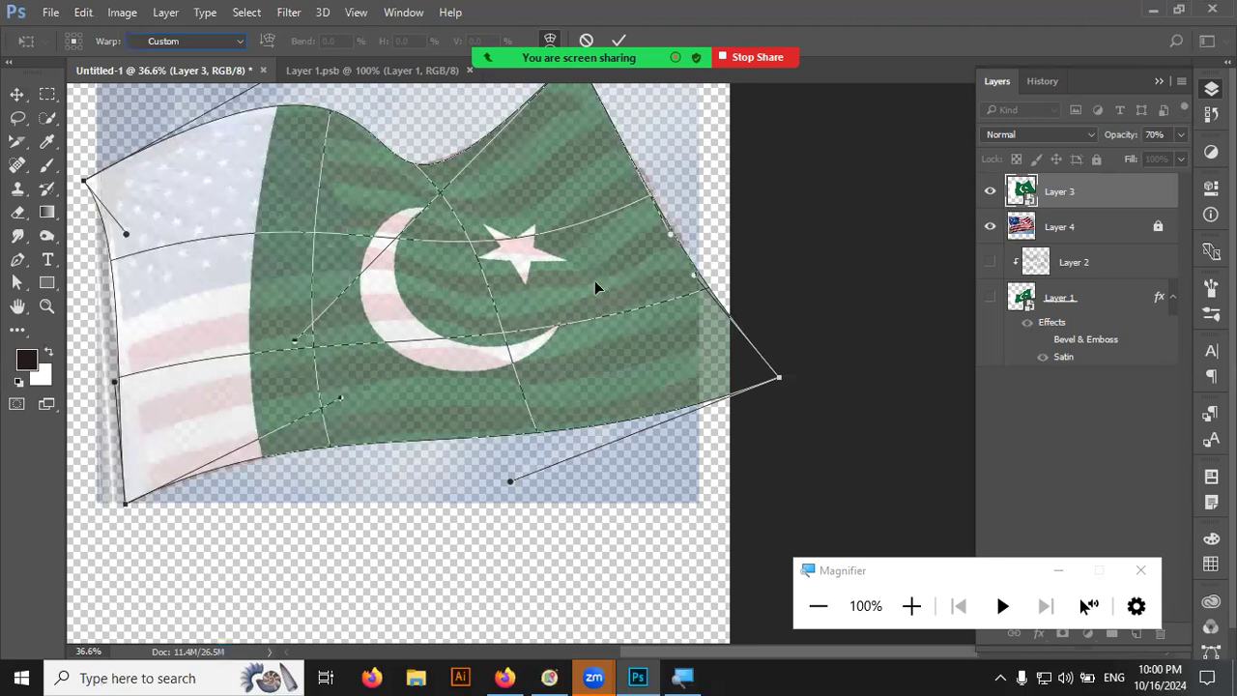
left_click_drag(690, 272, 628, 184)
left_click(672, 234)
left_click_drag(687, 241, 693, 261)
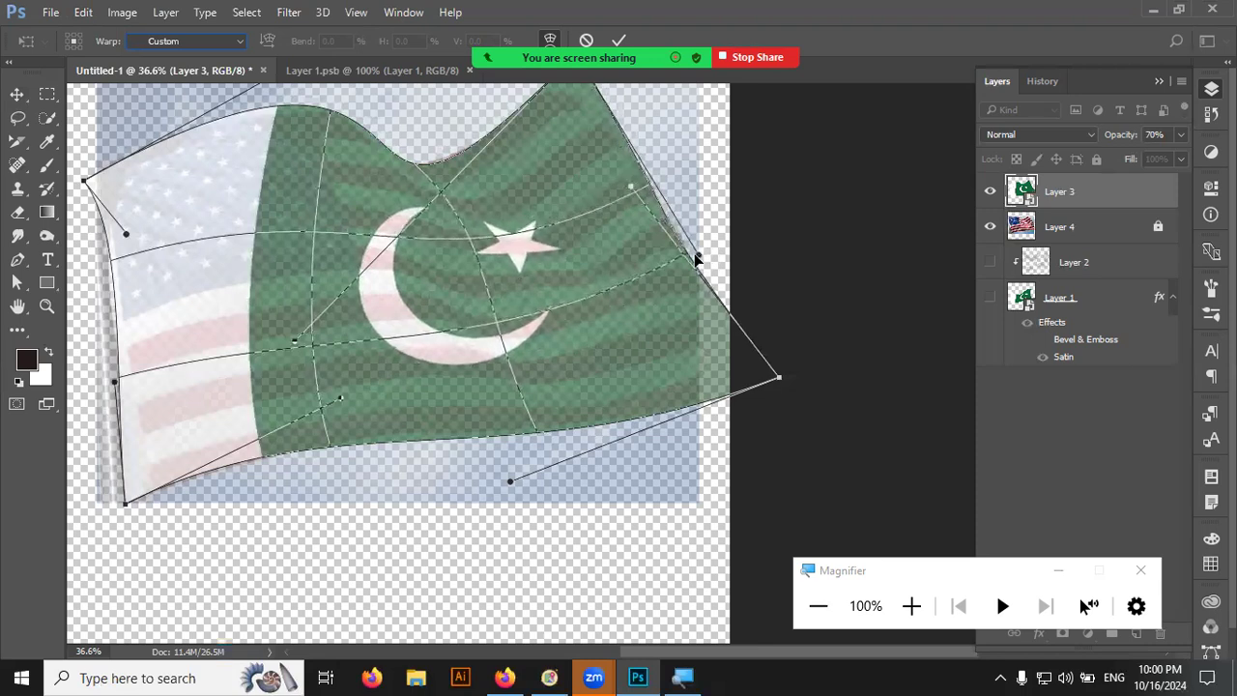
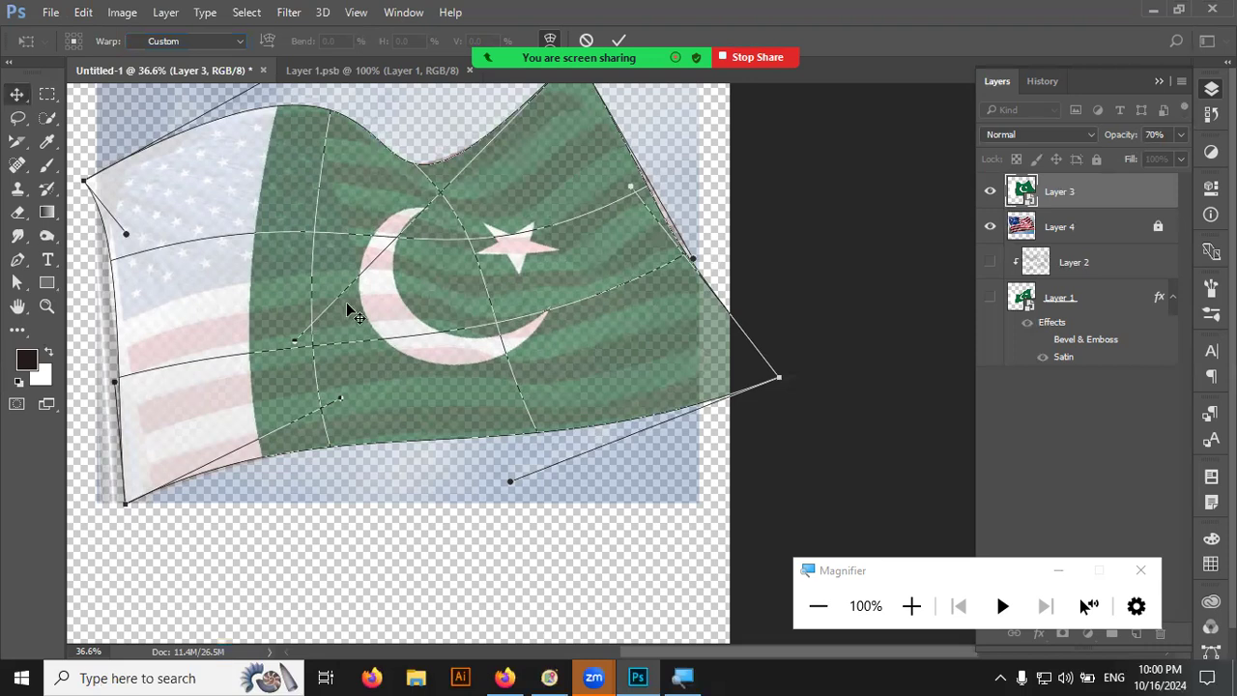
- Commit the flag warp, shift it down-right, and open Layer 3's smart object
key("Return")
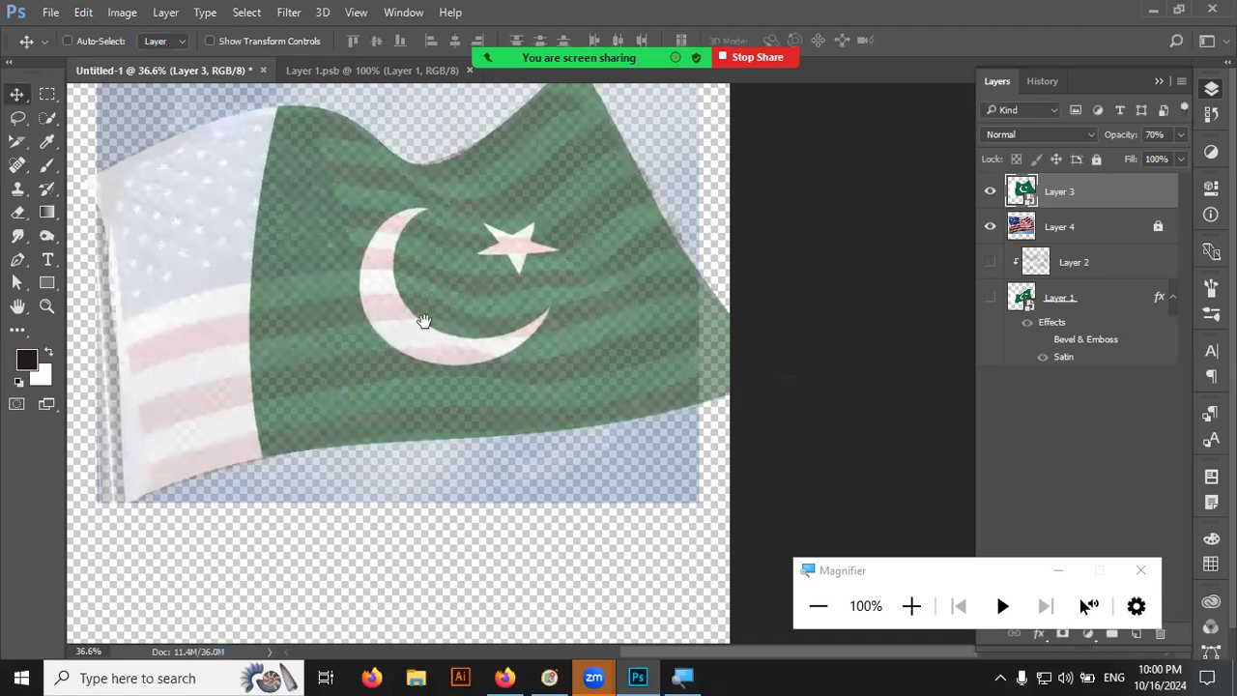
left_click_drag(422, 322, 472, 389)
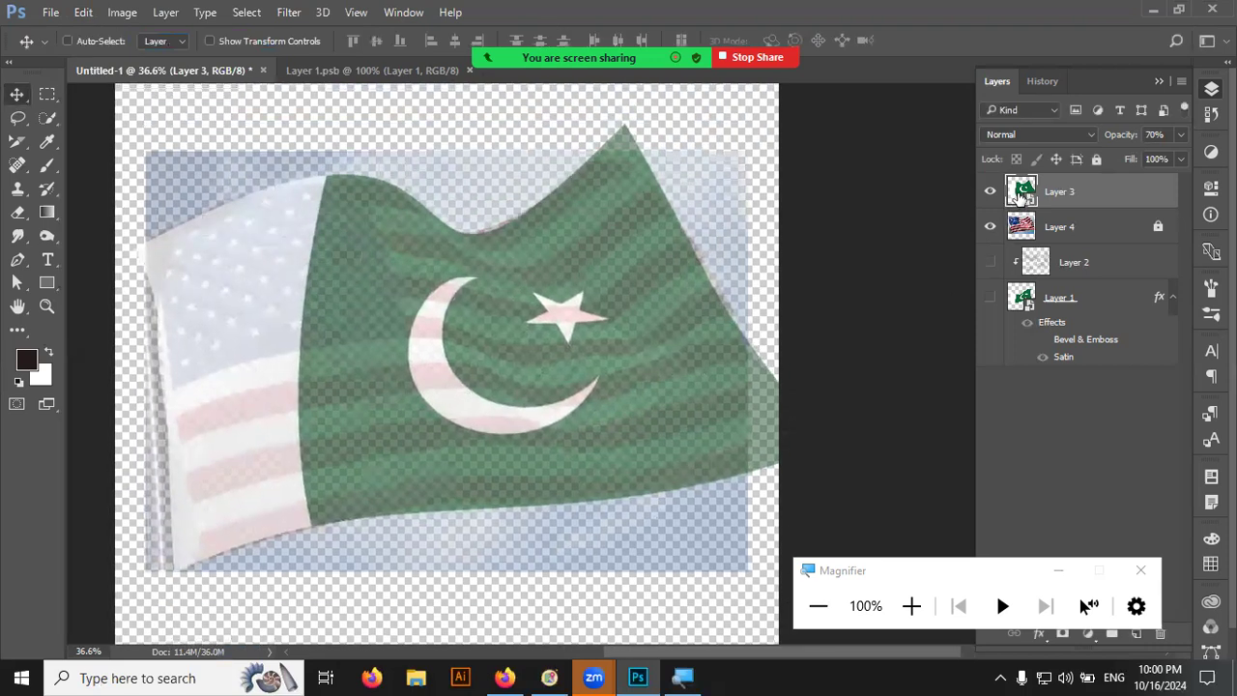
double_click(1021, 193)
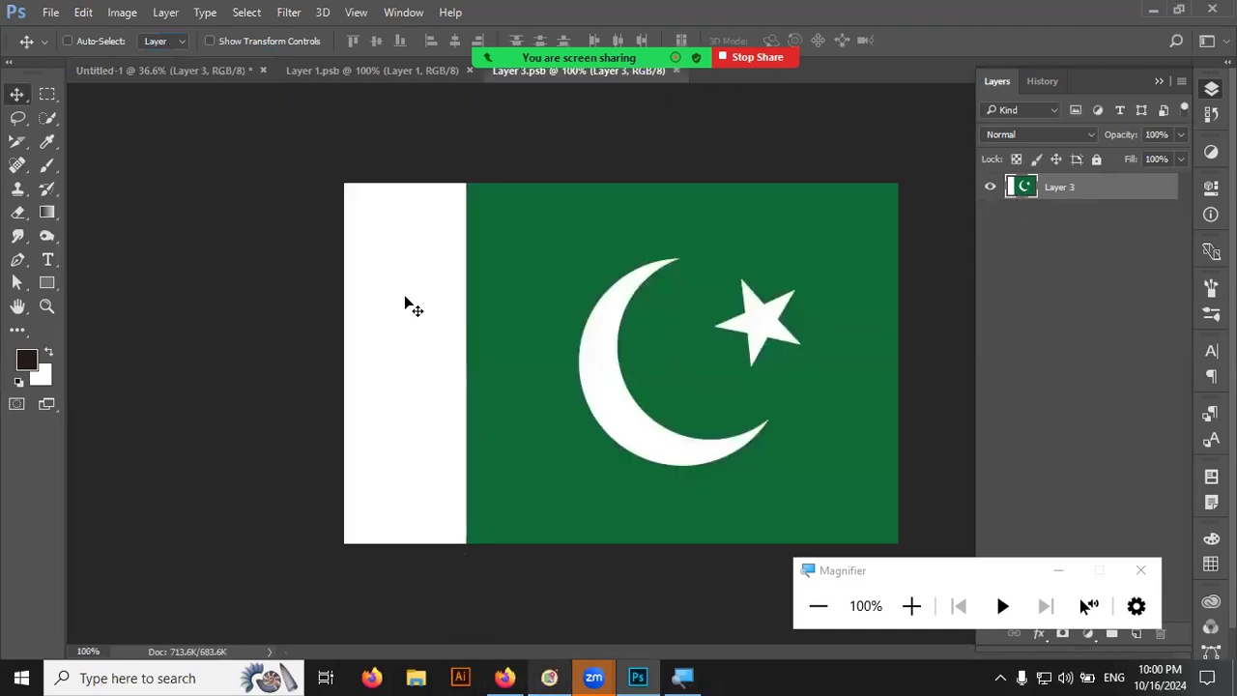
- Copy the US and India flag layers from Layer 1.psb into the smart object and show them
left_click(396, 73)
left_click(1060, 189)
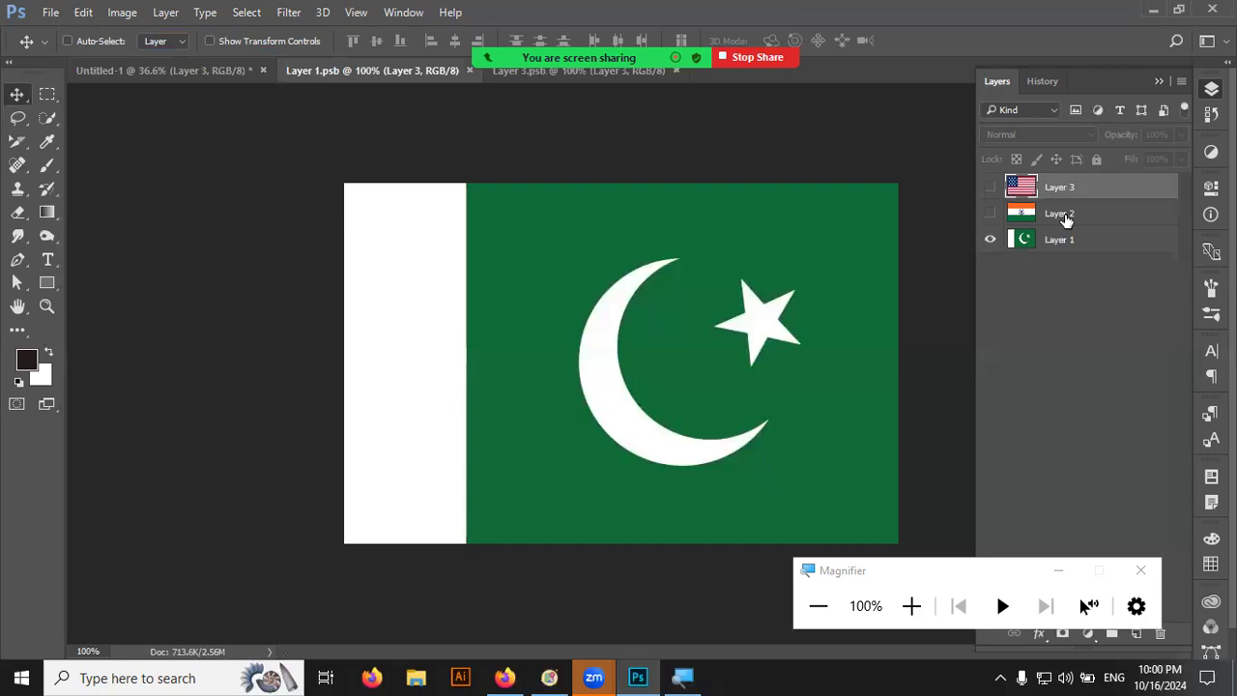
left_click(1061, 213, "shift")
mouse_move(1058, 199)
left_mouse_down()
mouse_move(545, 76)
mouse_move(592, 323)
left_mouse_up()
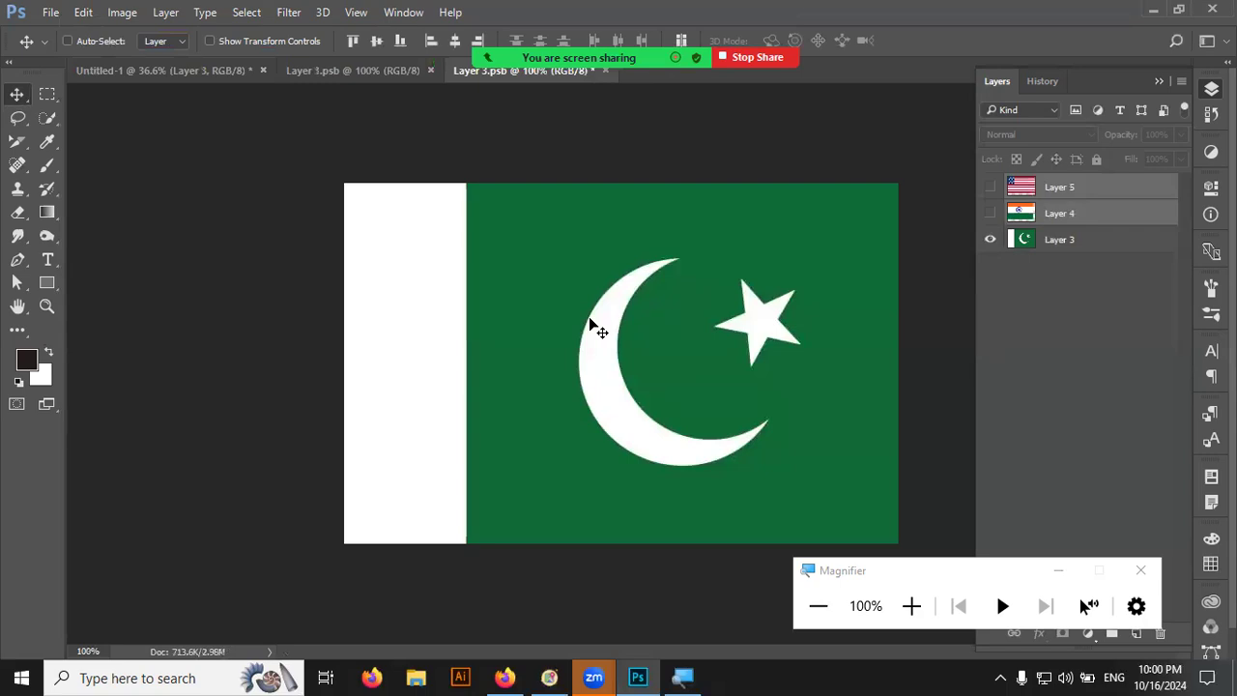
left_click(990, 212)
left_click(989, 186)
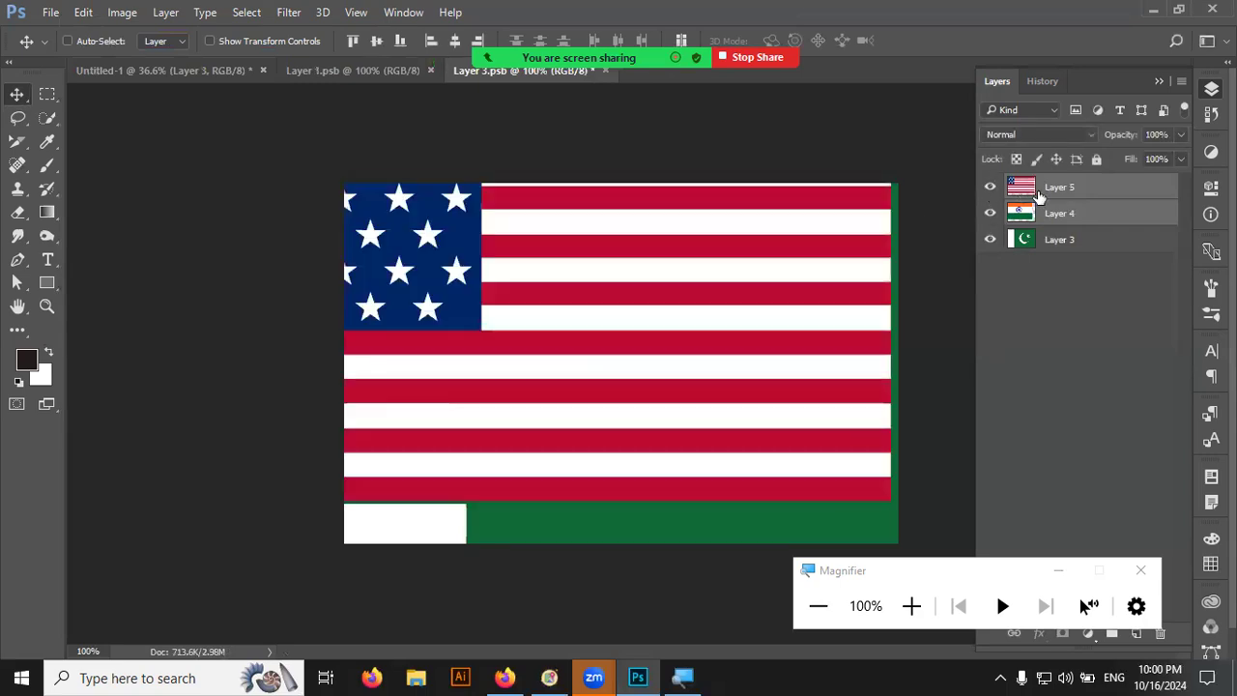
- Align the US and India flags to fill the canvas, leaving the US flag visible on top
key("ctrl+t")
mouse_move(606, 360)
left_mouse_down()
mouse_move(641, 403)
mouse_move(652, 391)
left_mouse_up()
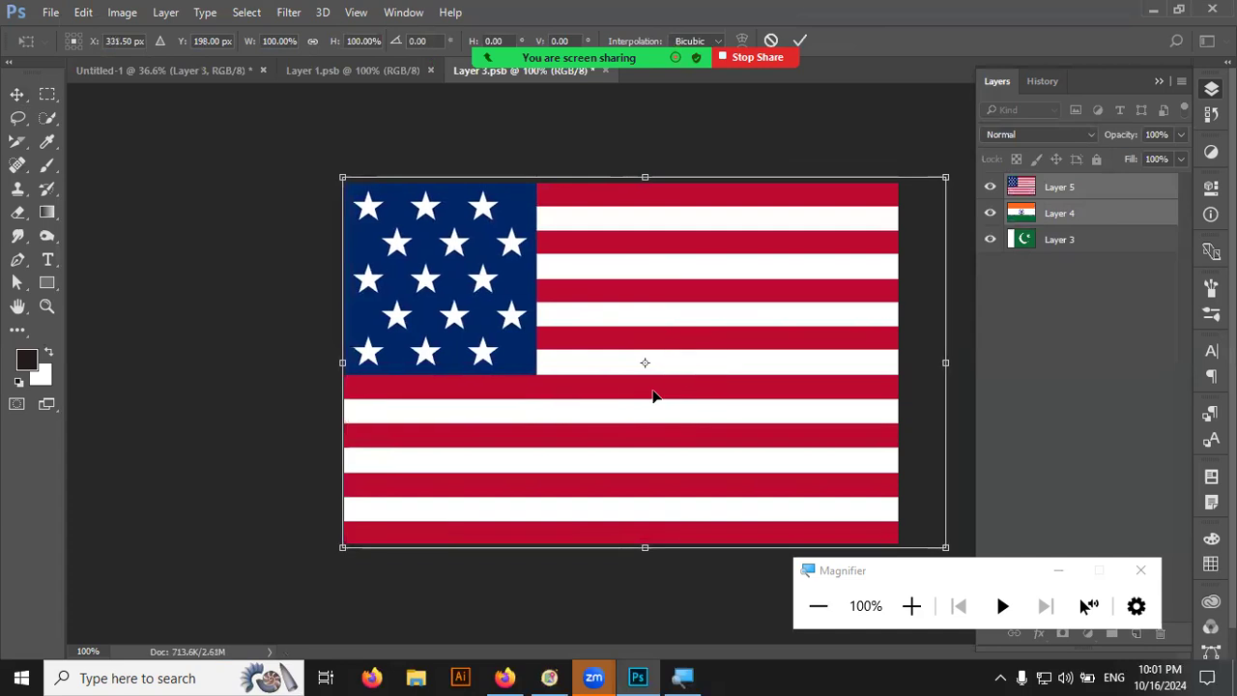
key("Return")
left_click(990, 186)
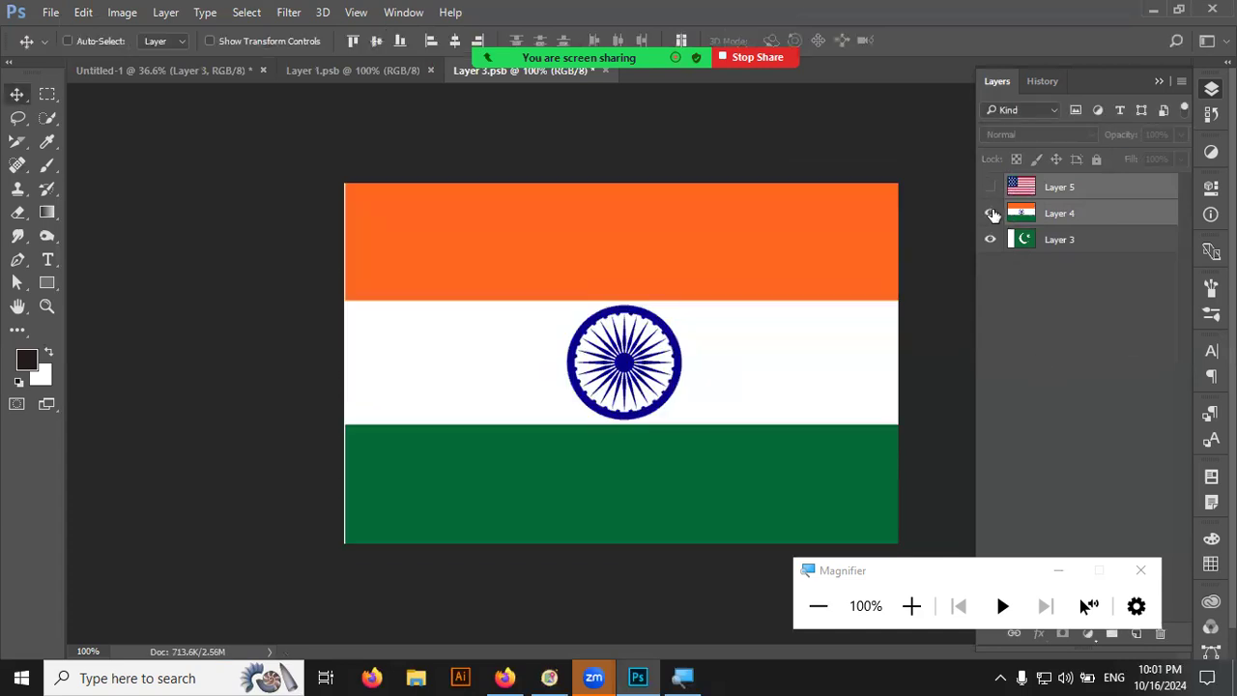
left_click_drag(798, 364, 790, 365)
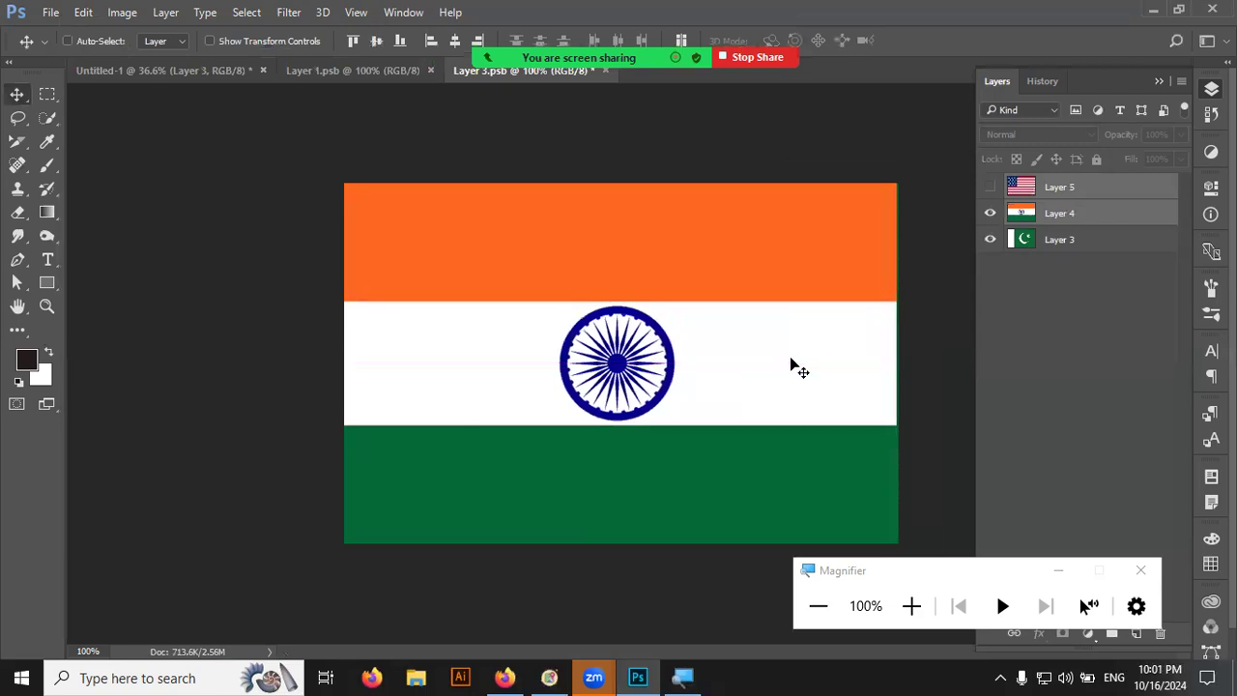
left_click(989, 190)
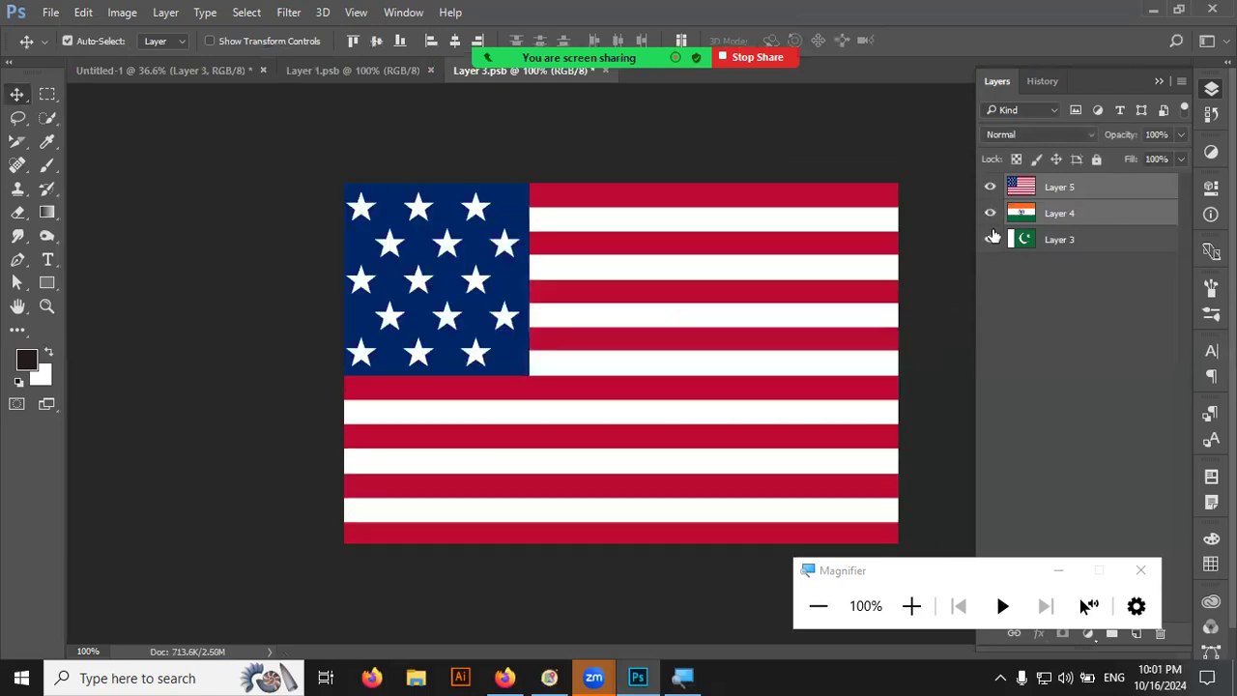
- Back in Untitled-1, set the waving flag layer's opacity to 100%
left_click(201, 78)
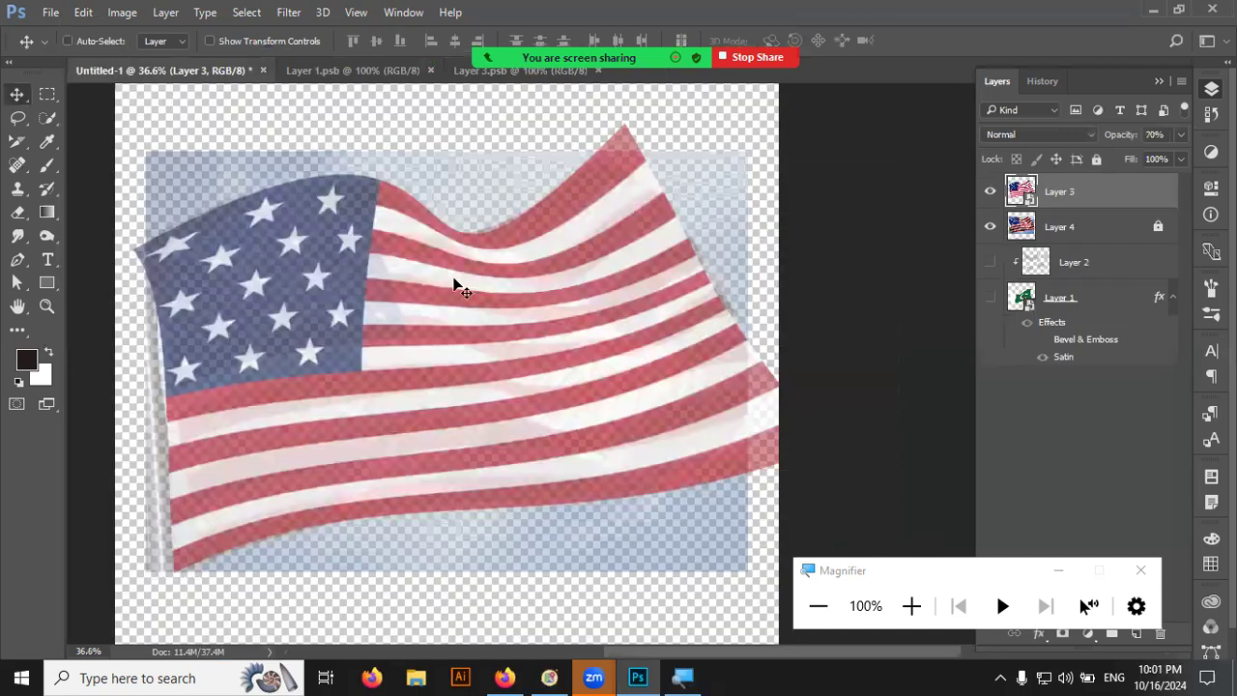
left_click(991, 228)
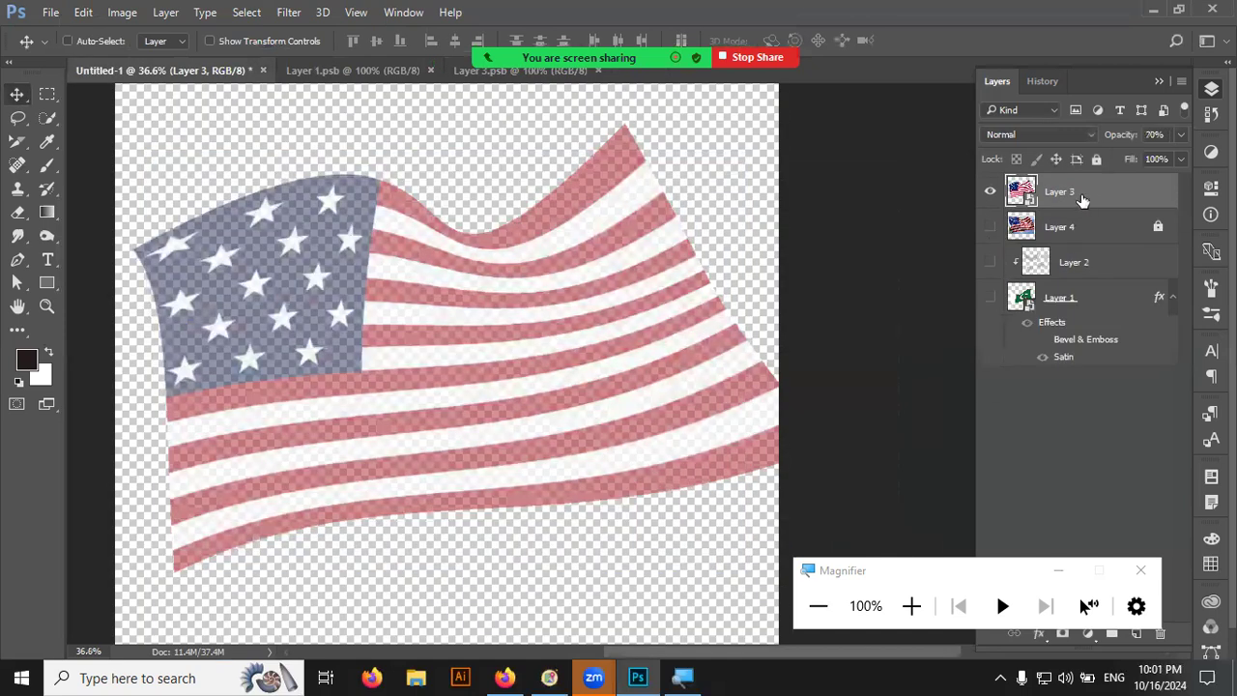
left_click(1157, 134)
type("100")
key("Return")
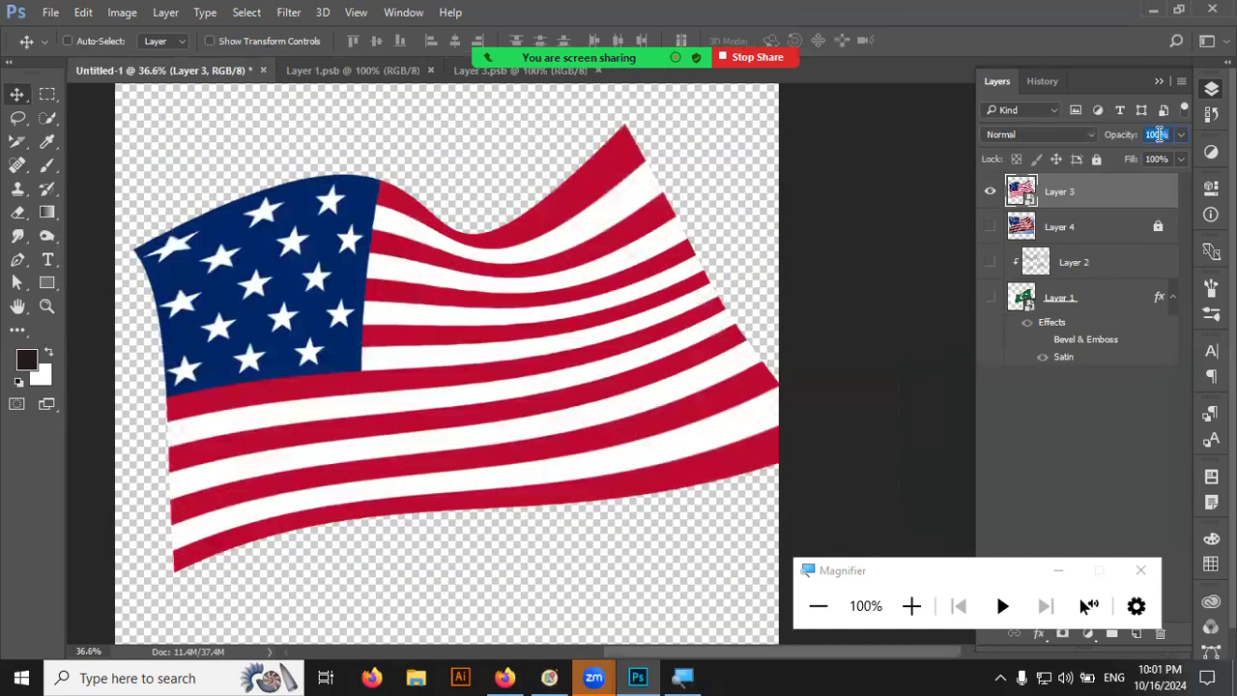
left_click(990, 226)
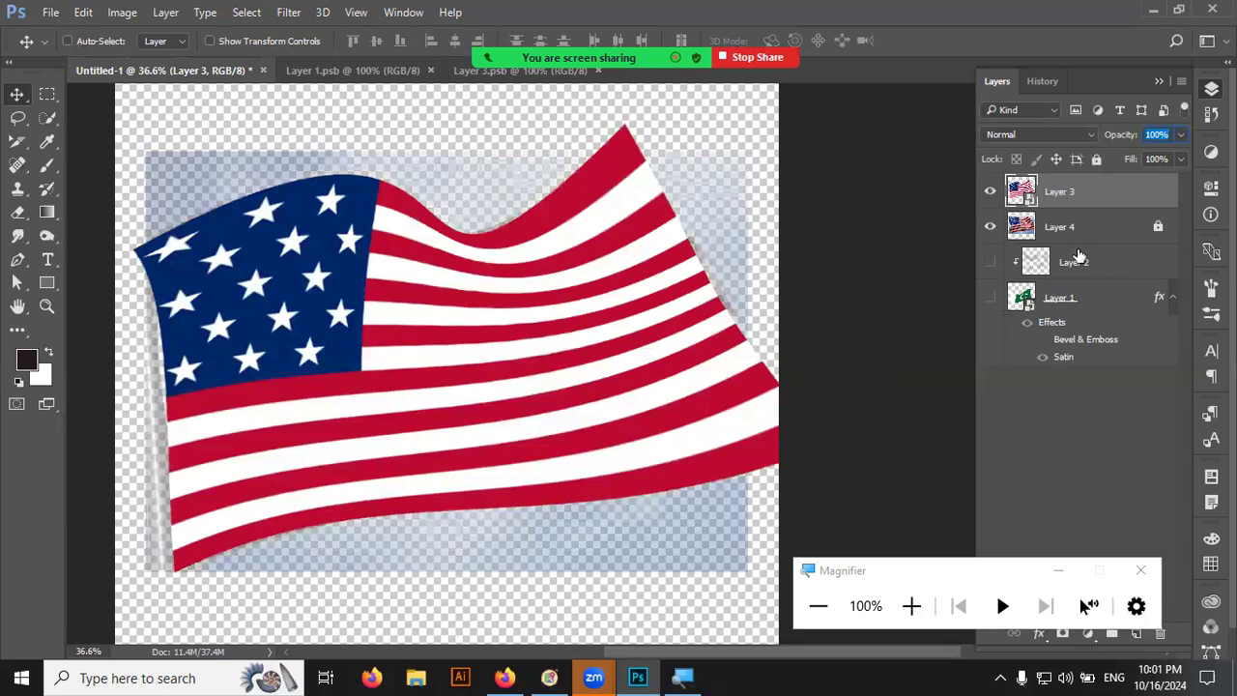
- Unlock the photo flag layer, Layer 4, and set its opacity to 100%
left_click(1078, 232)
left_click(989, 192)
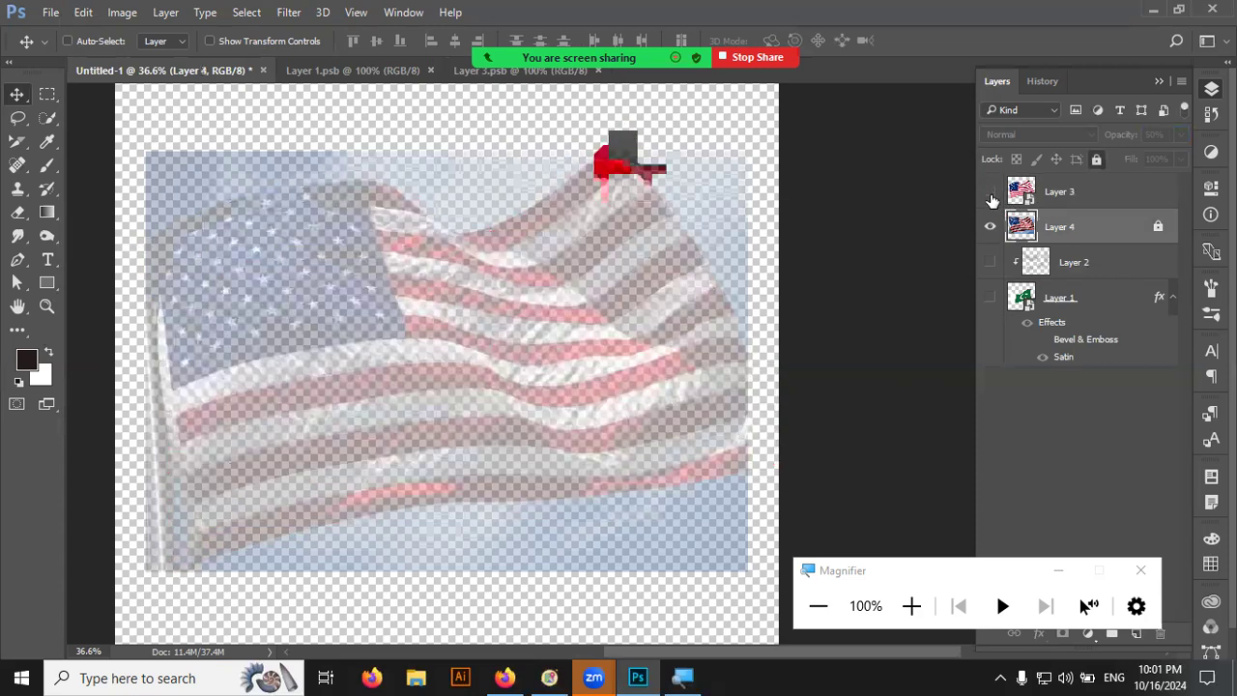
left_click(990, 191)
left_click(989, 191)
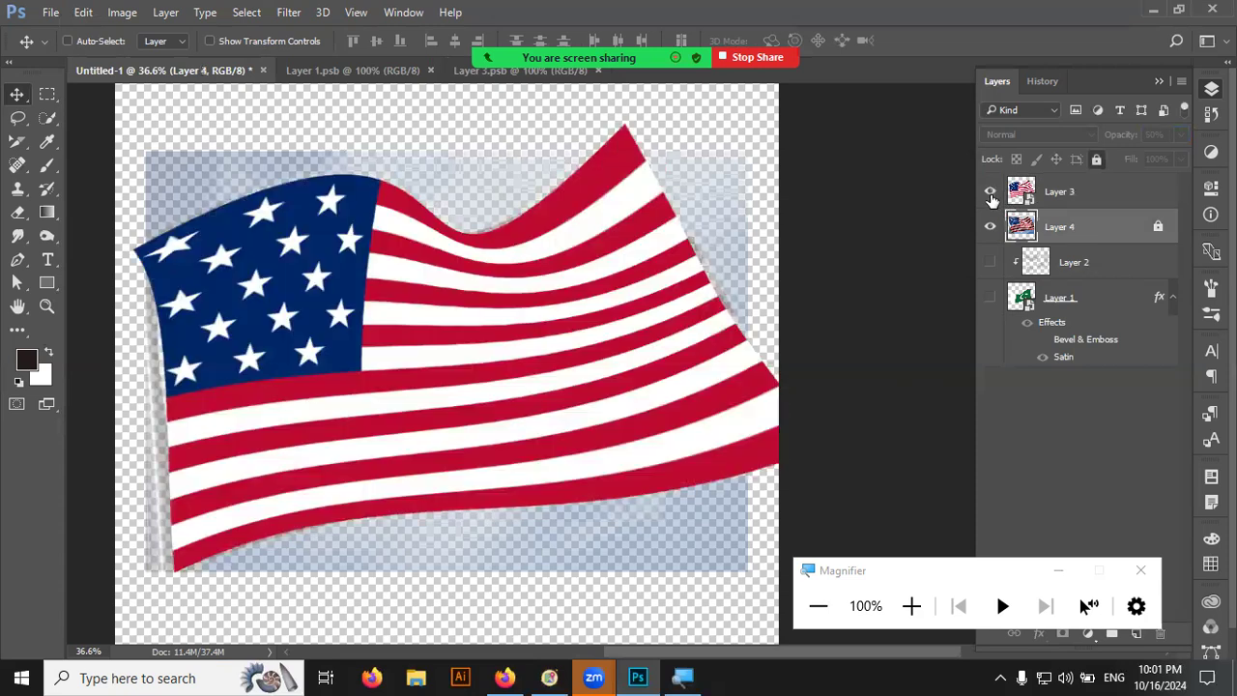
left_click(1096, 160)
left_click(1158, 134)
type("100")
key("Return")
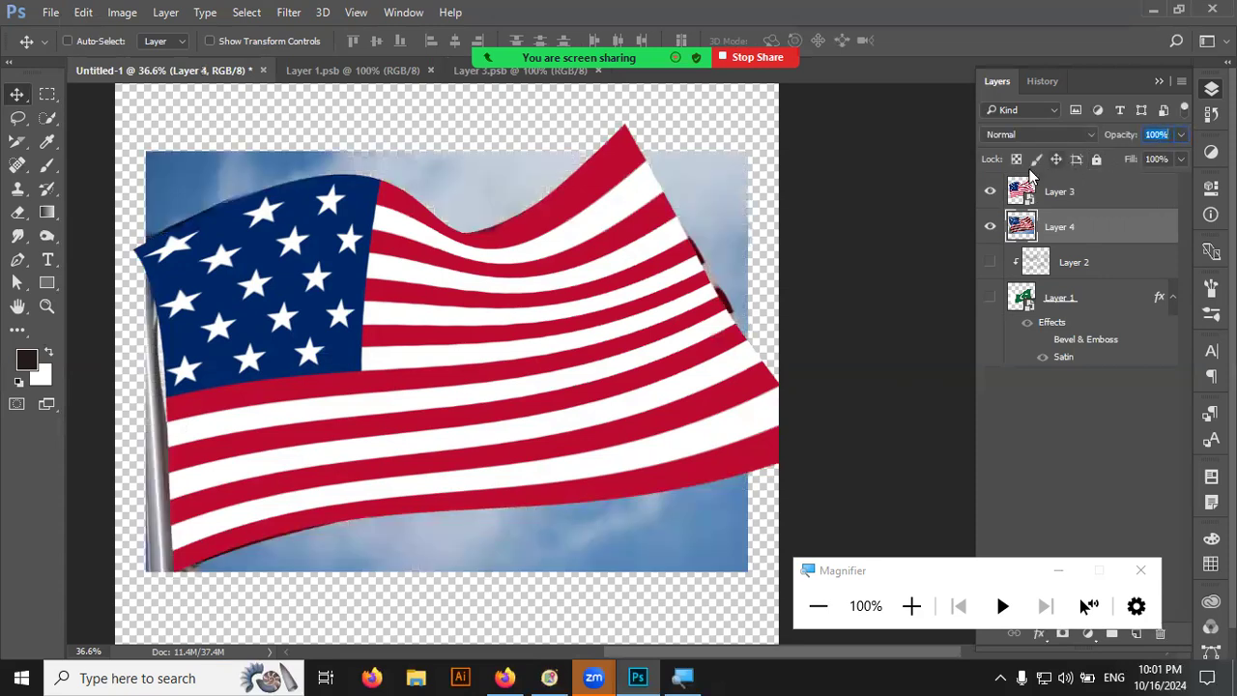
- Toggle the cartoon flag's visibility to compare it against the photo flag
left_click(990, 192)
left_click(994, 194)
left_click(993, 195)
left_click(994, 195)
left_click(994, 195)
left_click(994, 194)
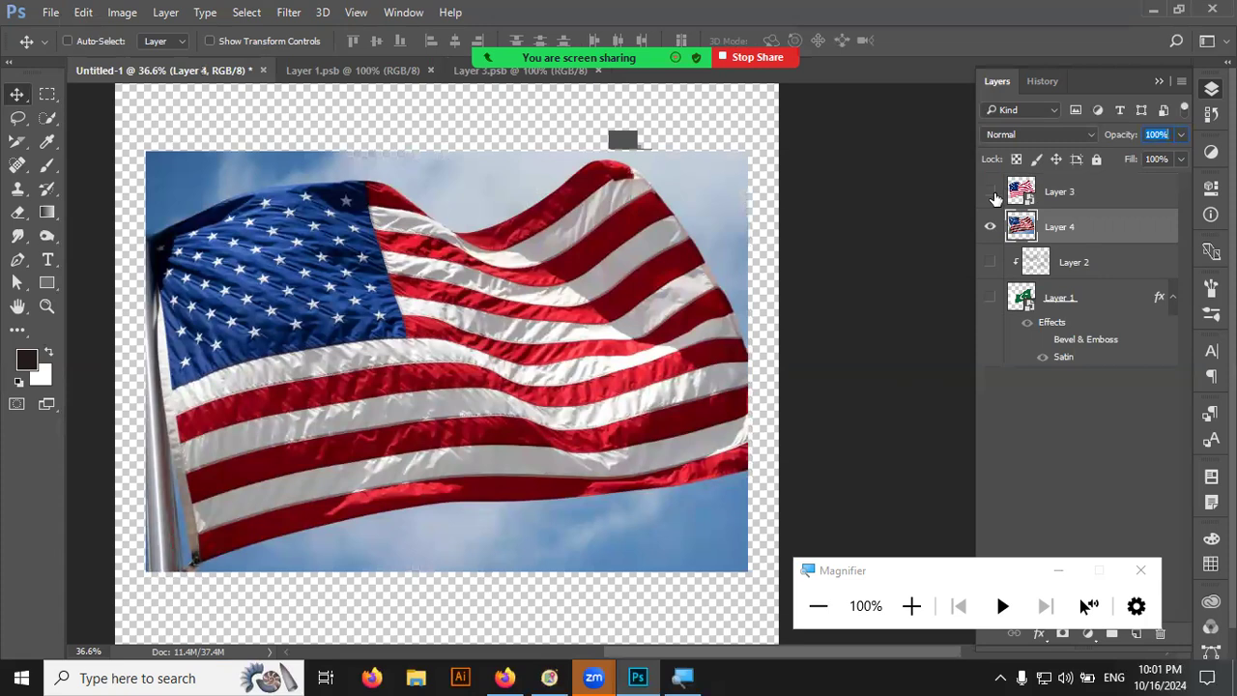
left_click(991, 192)
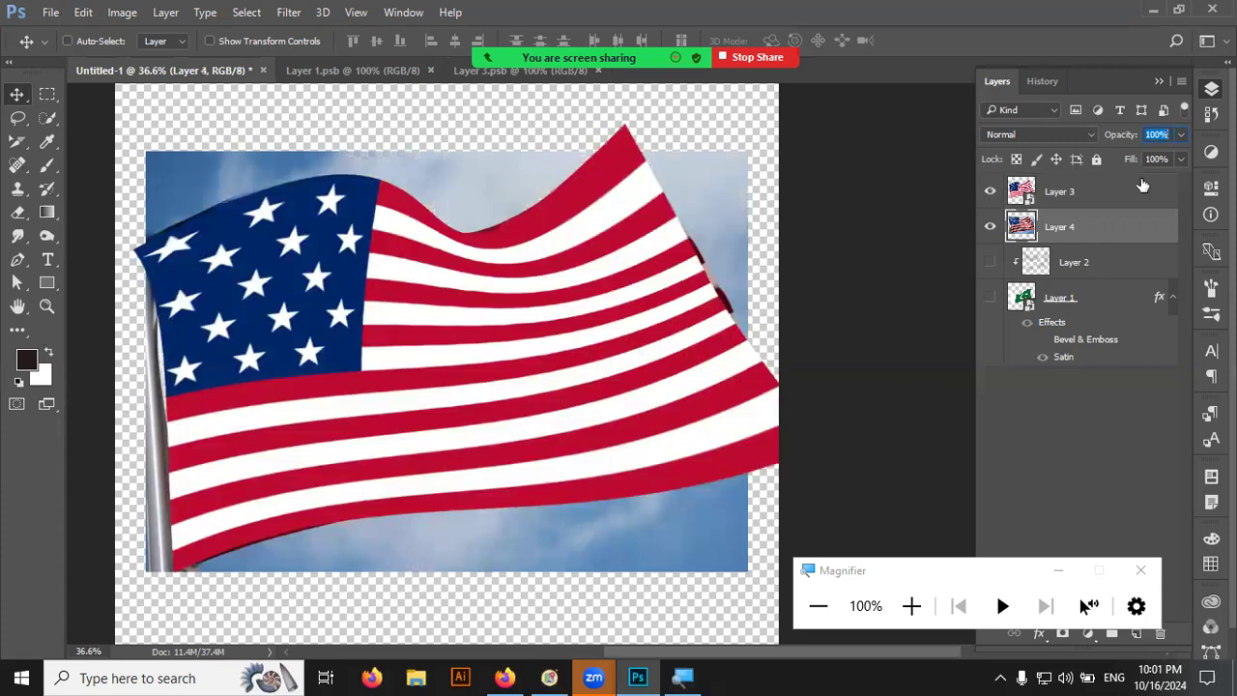
- Set Layer 3's opacity to 50%, relock Layer 4, and reselect Layer 3
left_click(1116, 186)
type("80")
key("Return")
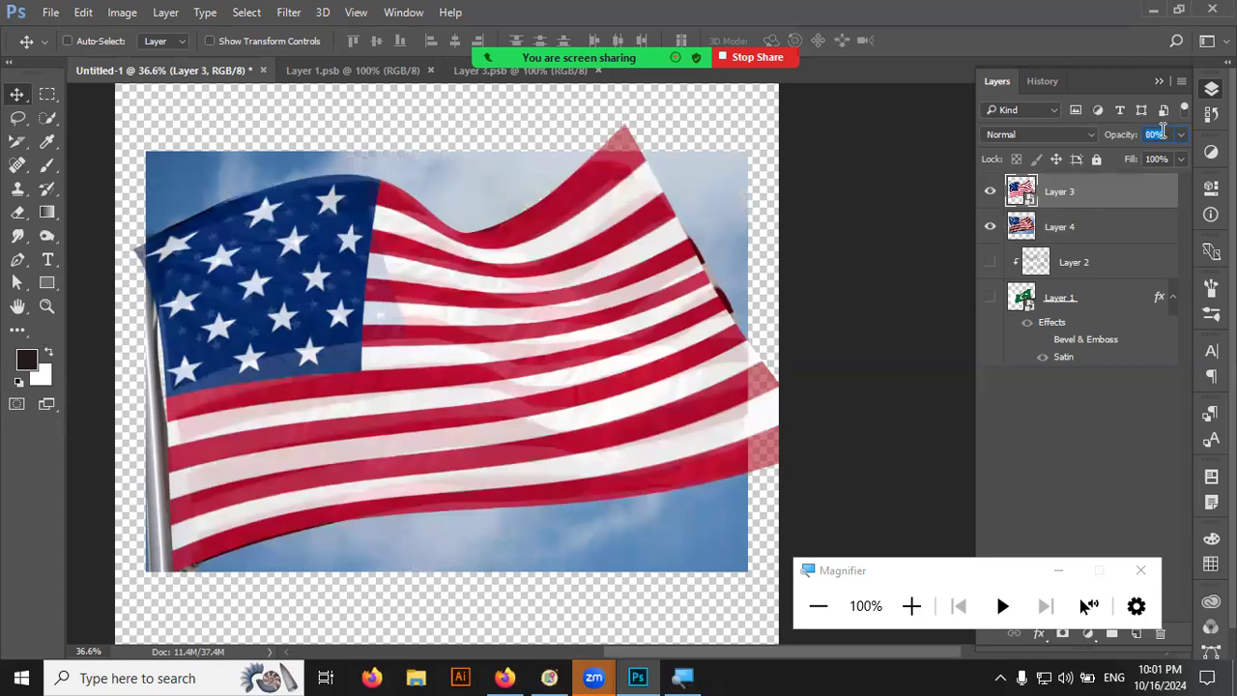
type("50")
key("Return")
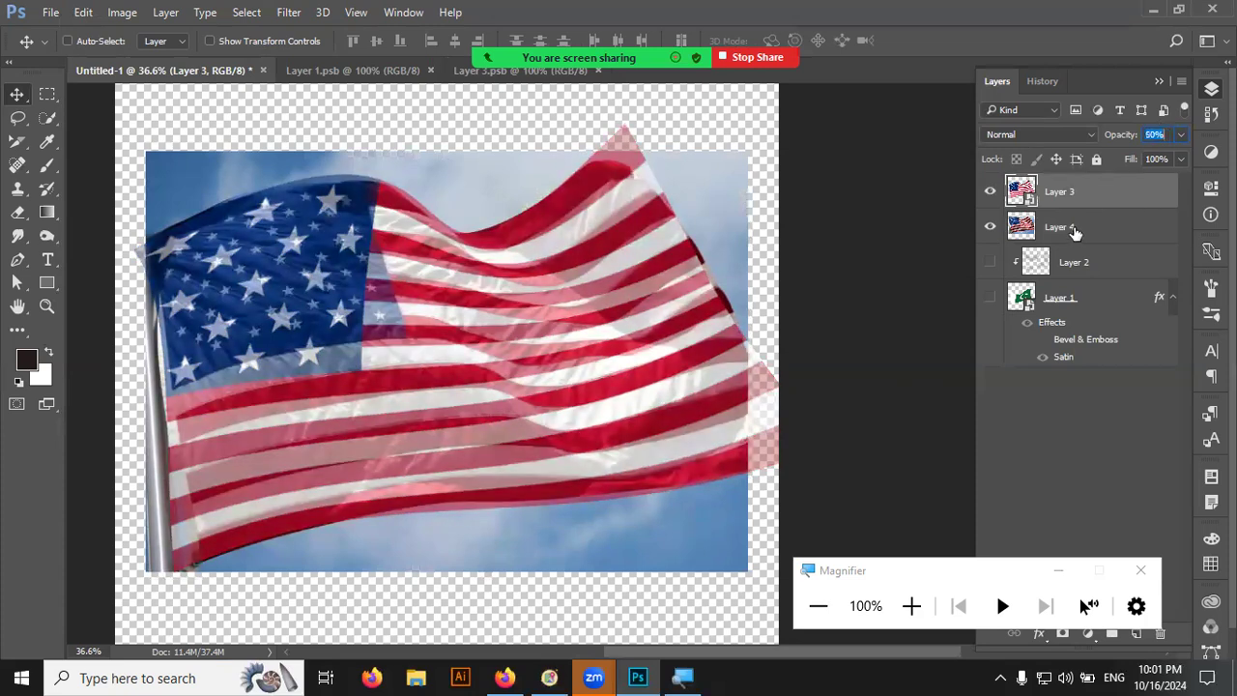
left_click(1076, 229)
left_click(1096, 158)
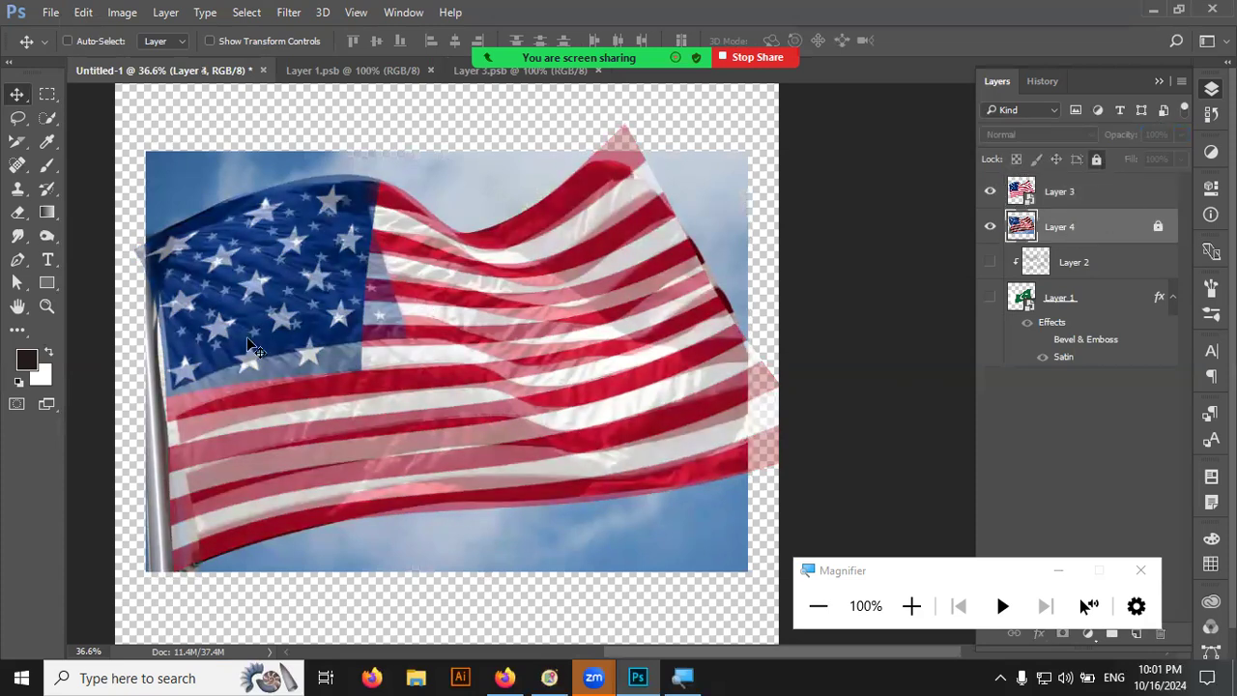
left_click(83, 11)
left_click(544, 358)
left_click(1093, 190)
- Start Edit > Puppet Warp on the cartoon flag and zoom in on it
left_click(122, 11)
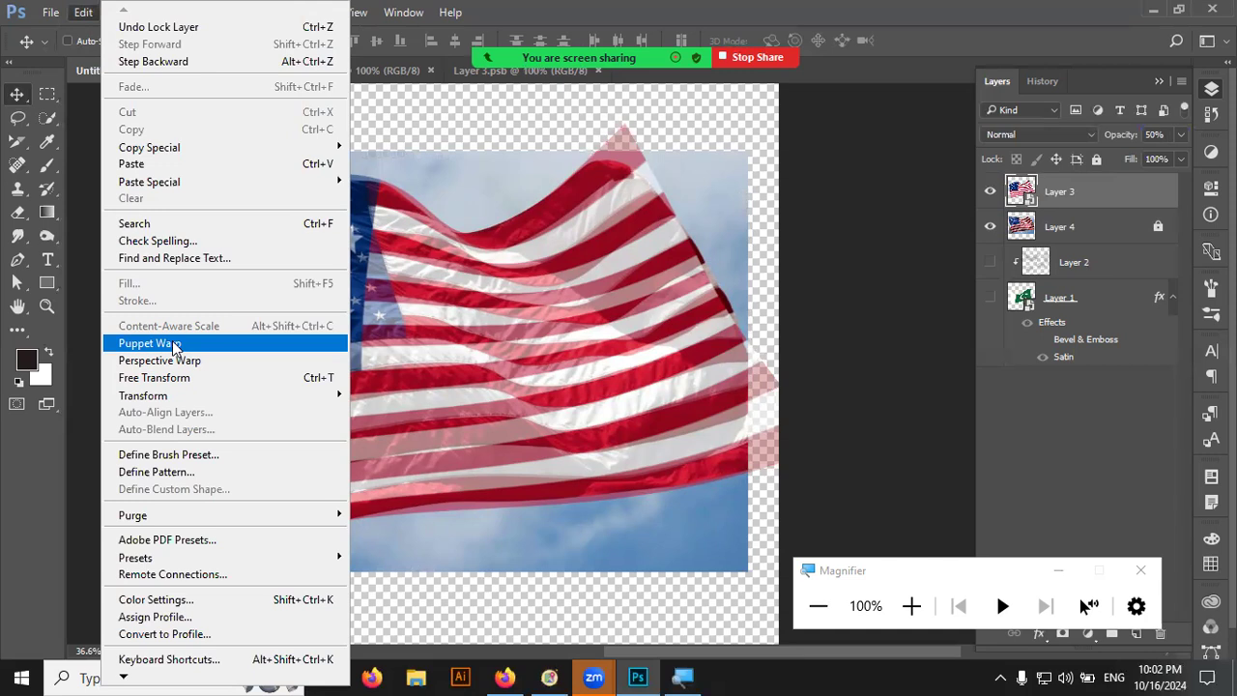
left_click(175, 345)
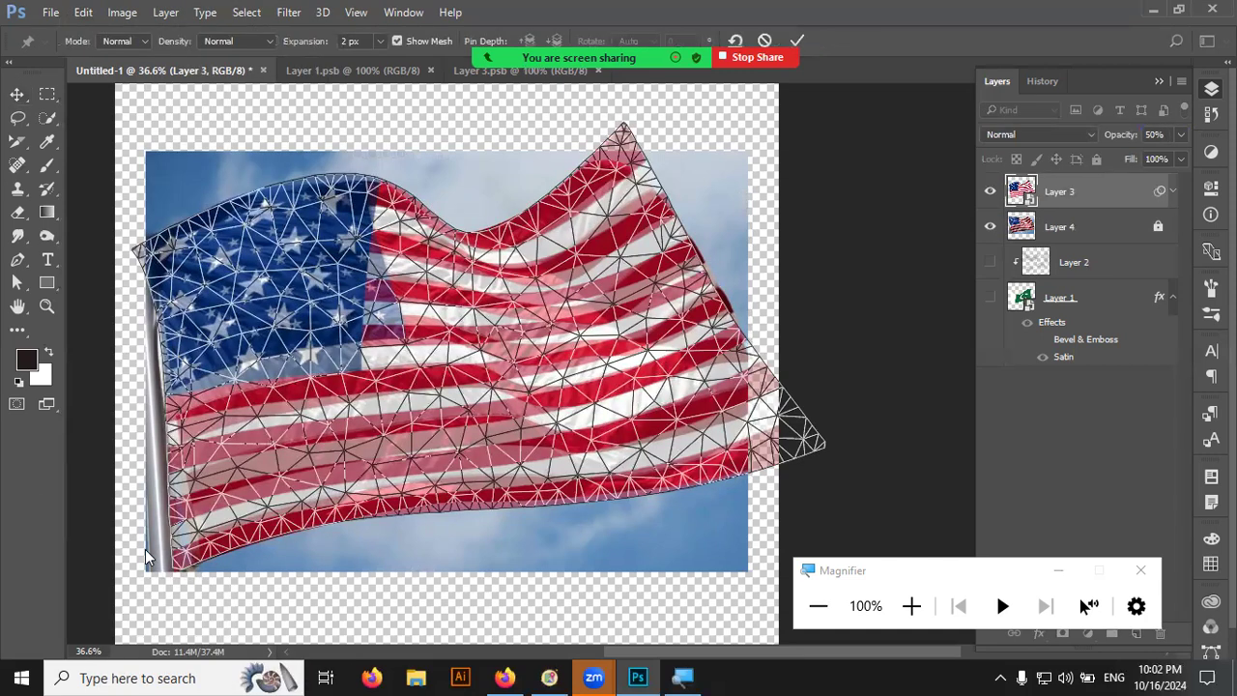
scroll(145, 549, "up", 2)
scroll(145, 549, "up", 2)
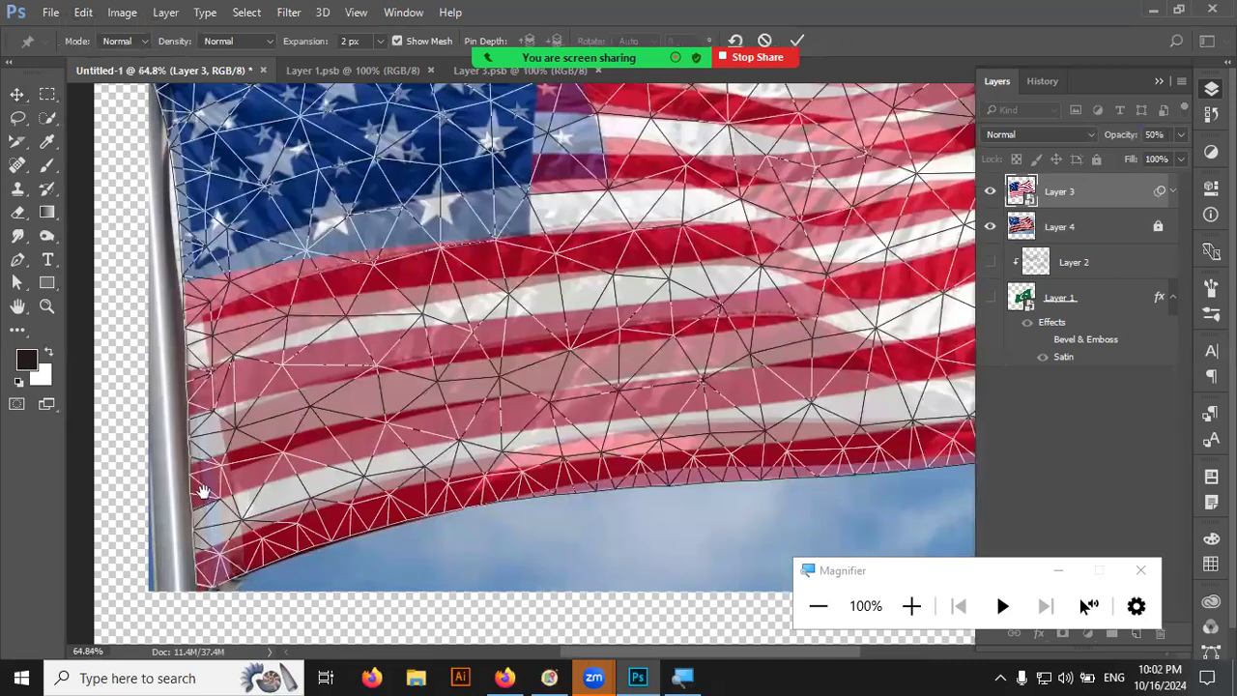
scroll(203, 483, "up", 3)
scroll(212, 530, "up", 3)
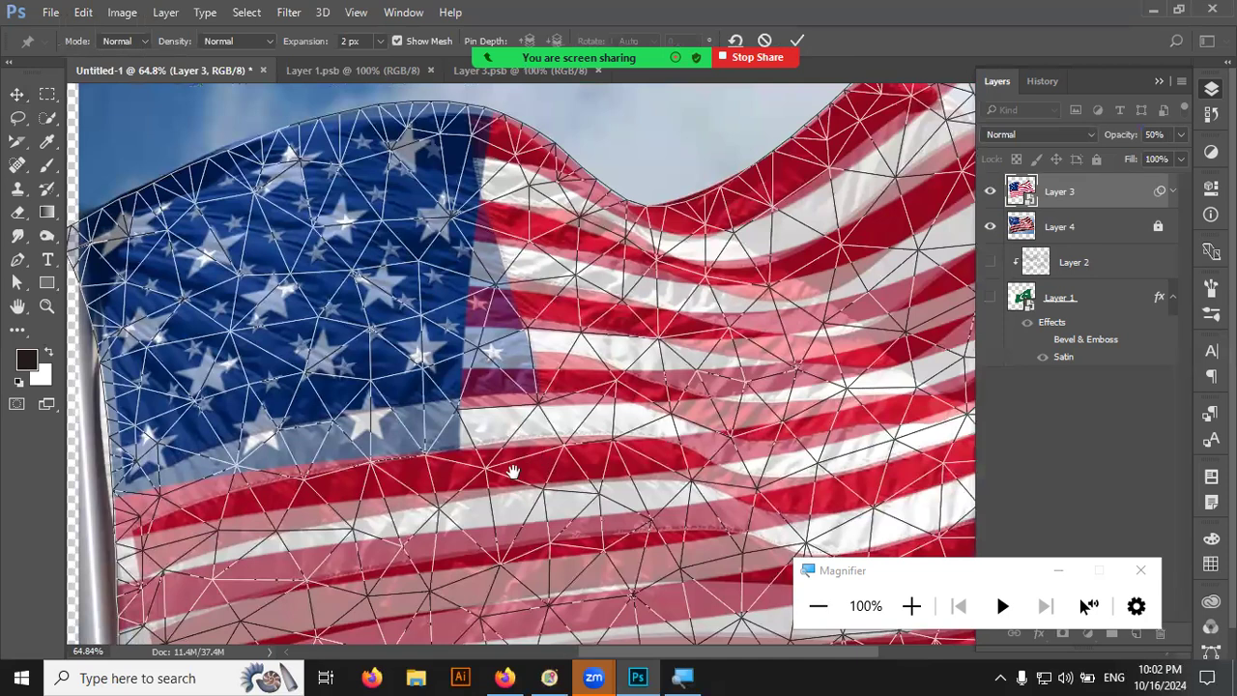
scroll(513, 472, "up", 2)
scroll(517, 493, "up", 2)
scroll(520, 513, "up", 2)
scroll(523, 534, "up", 2)
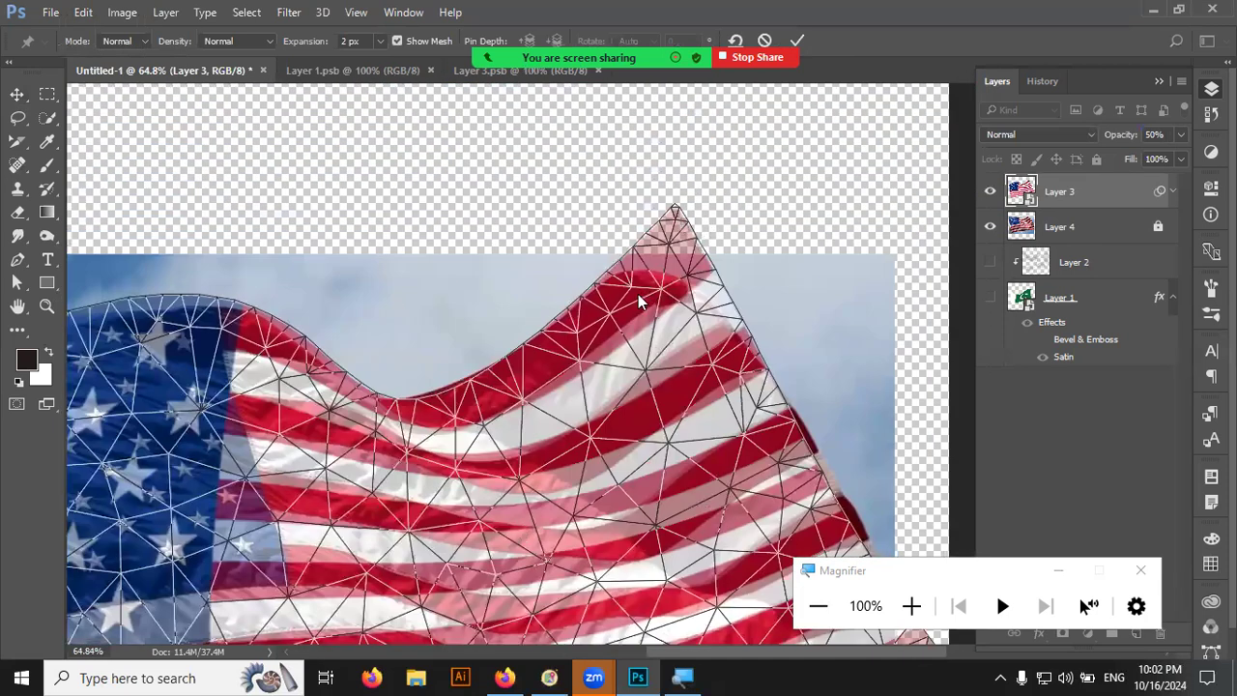
- Pin the flag's top, right and interior, and bend the top peak to match the photo's wave
left_click(597, 291)
left_click(747, 345)
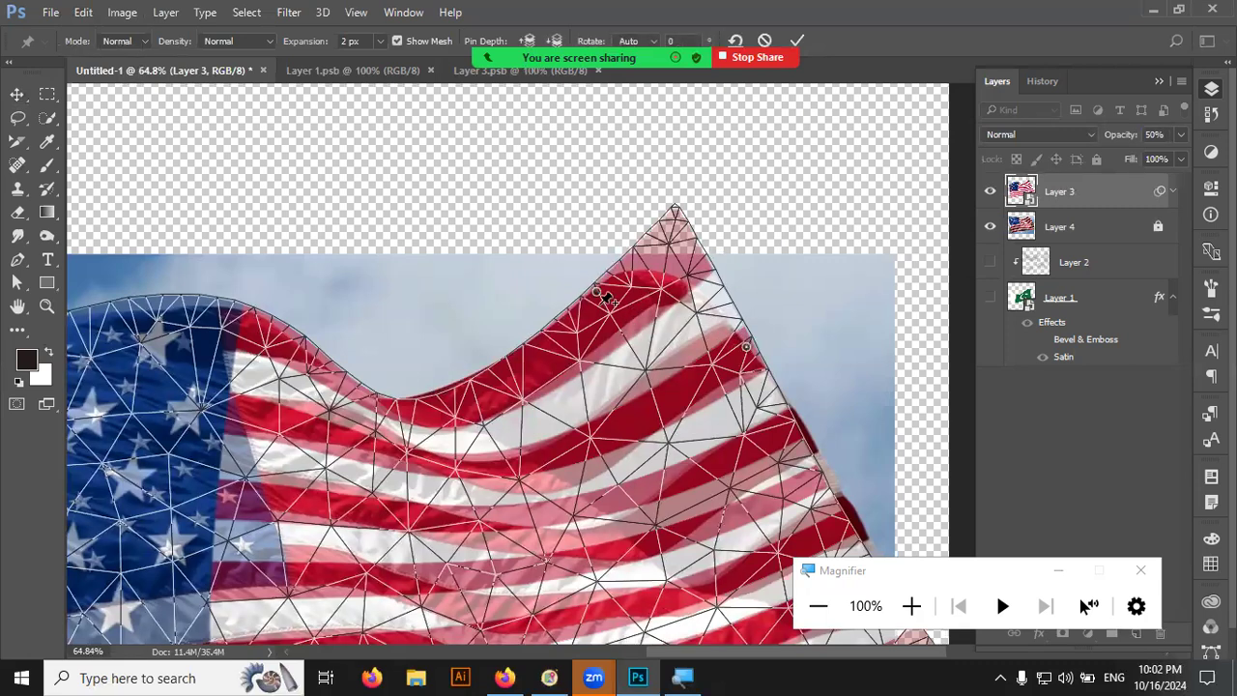
mouse_move(675, 211)
left_mouse_down()
mouse_move(632, 367)
mouse_move(609, 384)
mouse_move(570, 372)
mouse_move(581, 385)
mouse_move(606, 350)
left_mouse_up()
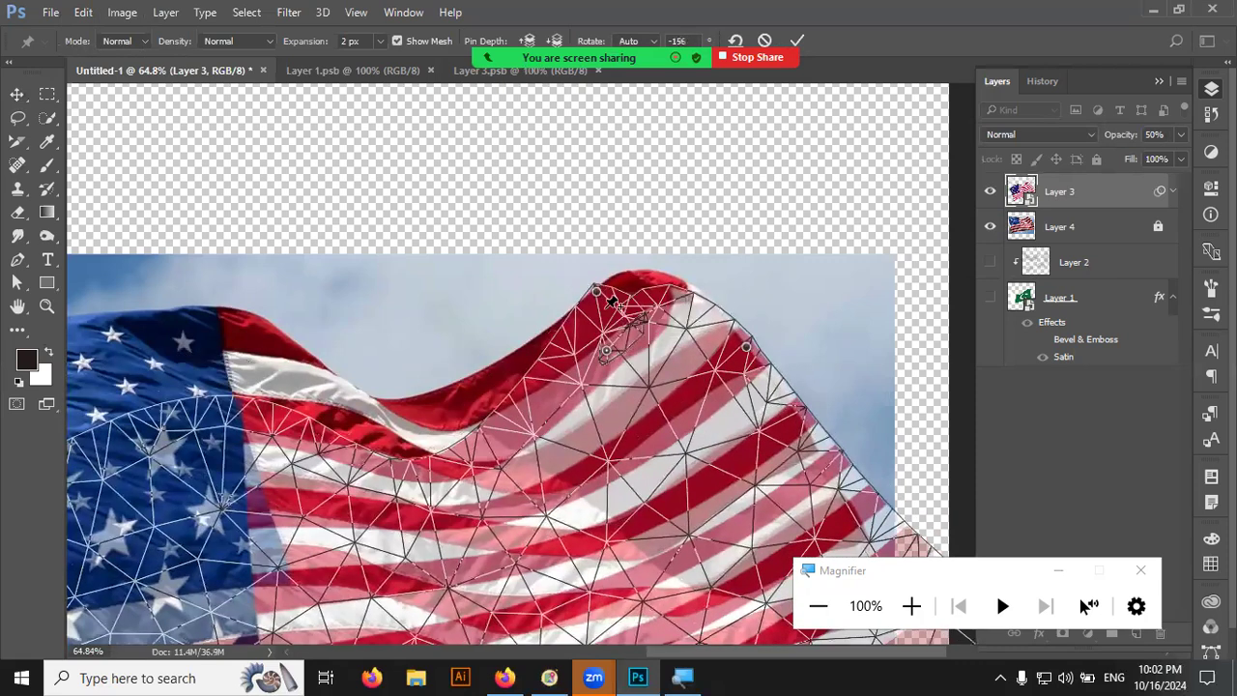
key("ctrl+z")
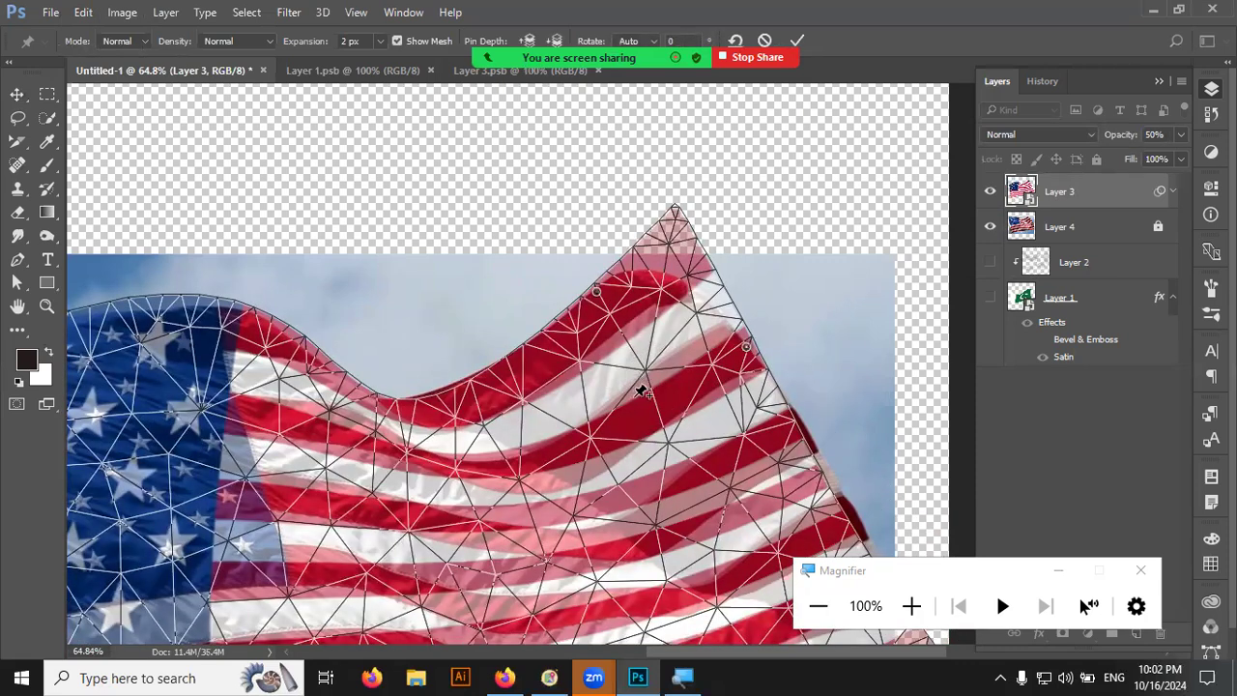
left_click(633, 401)
mouse_move(675, 221)
left_mouse_down()
mouse_move(647, 327)
mouse_move(677, 348)
mouse_move(677, 222)
left_mouse_up()
left_click_drag(596, 319, 663, 227)
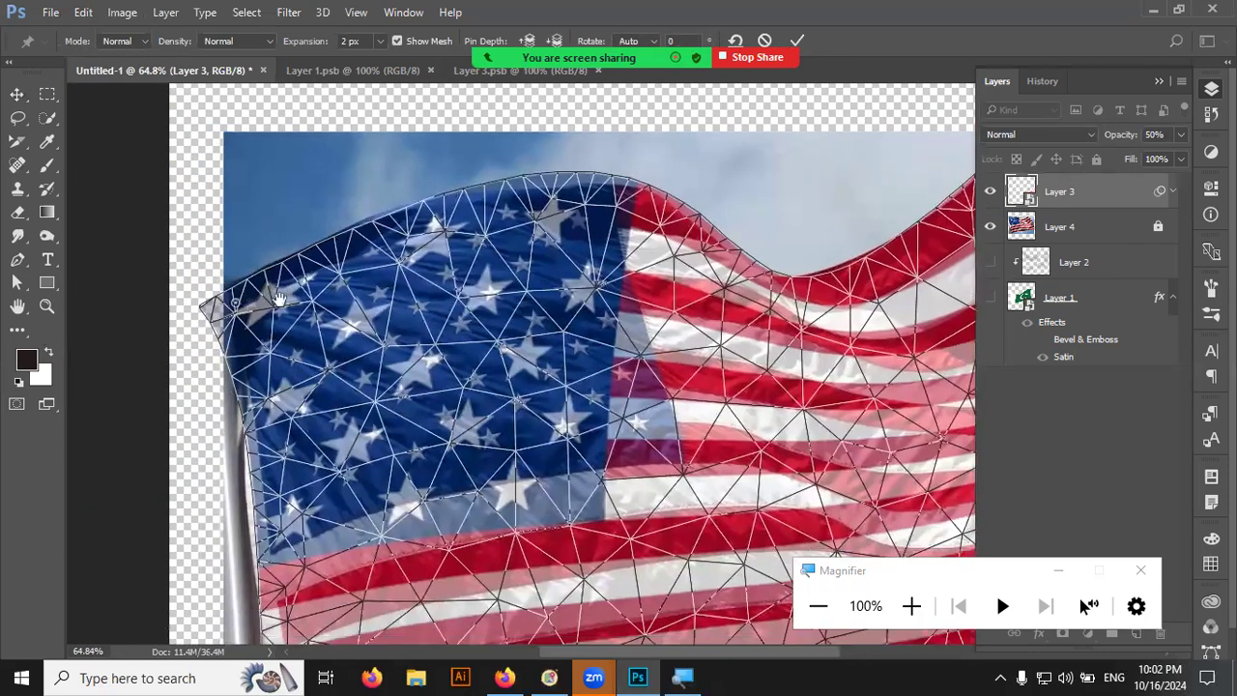
scroll(295, 373, "down", 5)
scroll(290, 372, "down", 2)
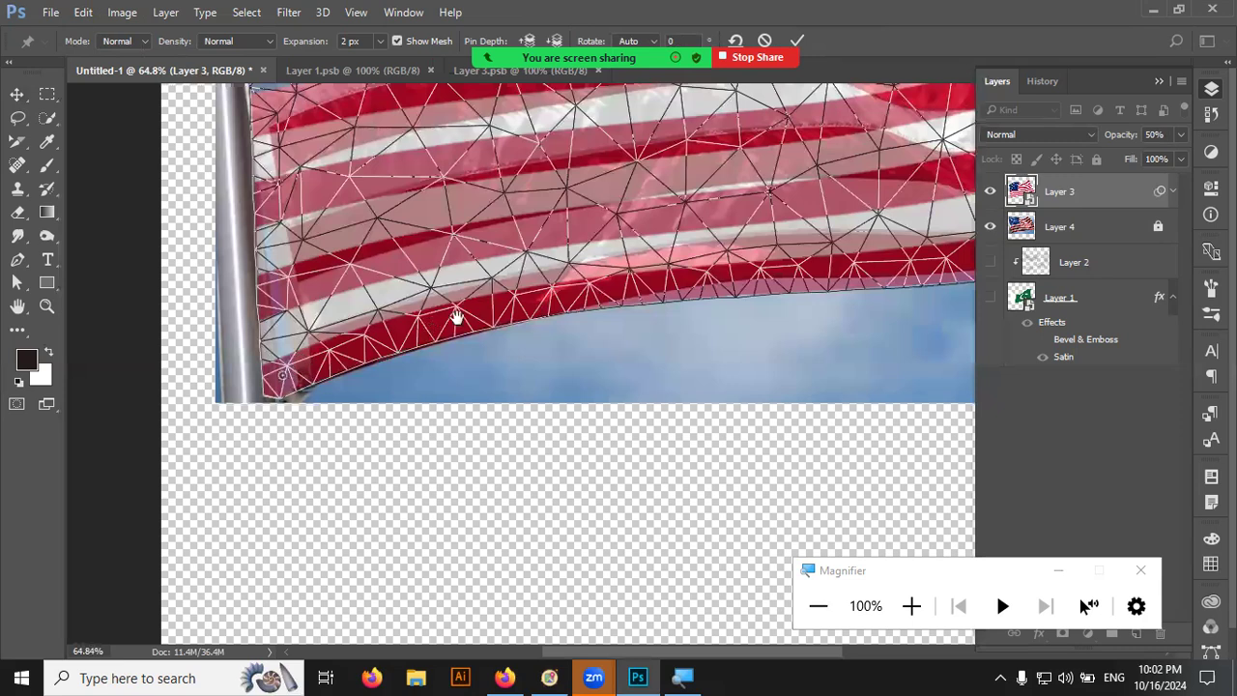
- Pin the flag's lower edge, pull the raised peak down, and reshape the pole-side edge
left_click_drag(456, 318, 327, 389)
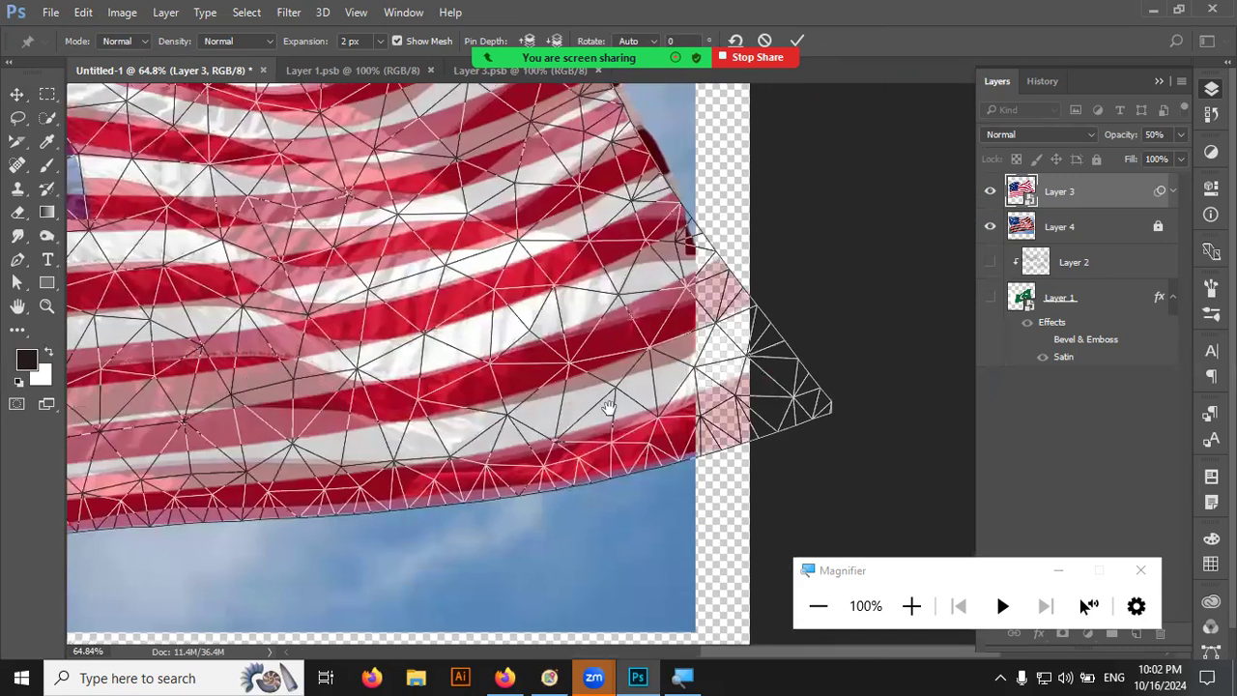
left_click(644, 455)
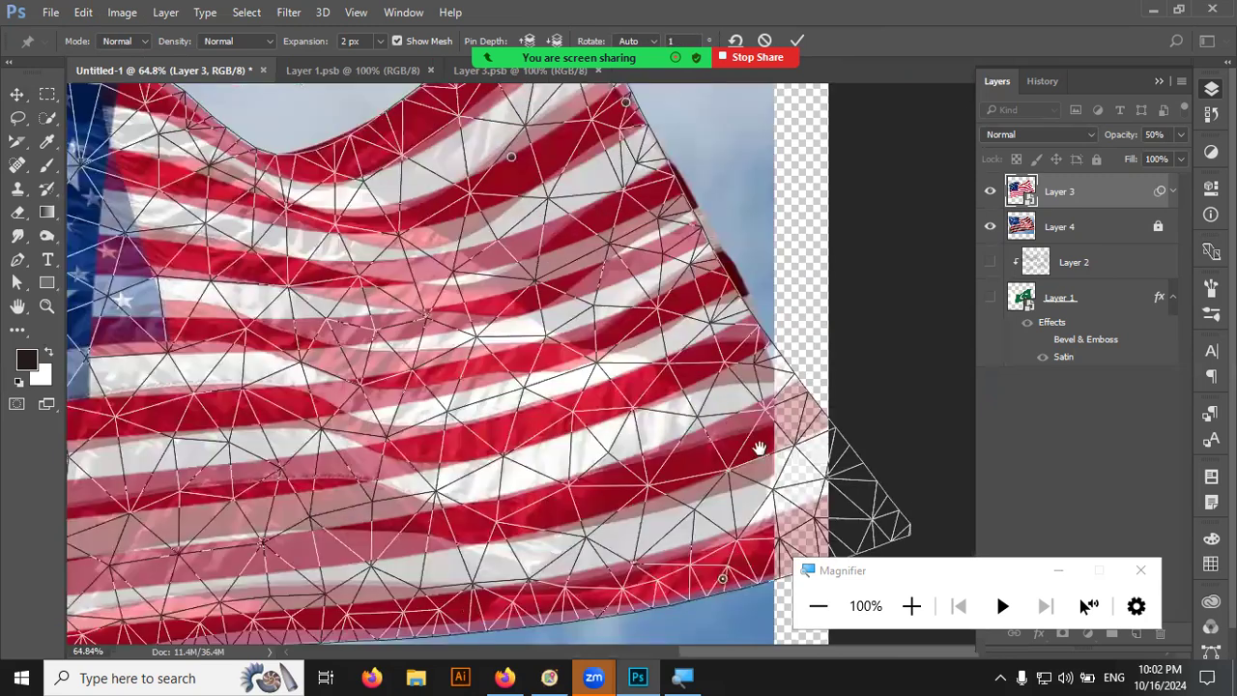
mouse_move(585, 208)
left_mouse_down()
mouse_move(681, 220)
mouse_move(659, 286)
mouse_move(684, 176)
left_mouse_up()
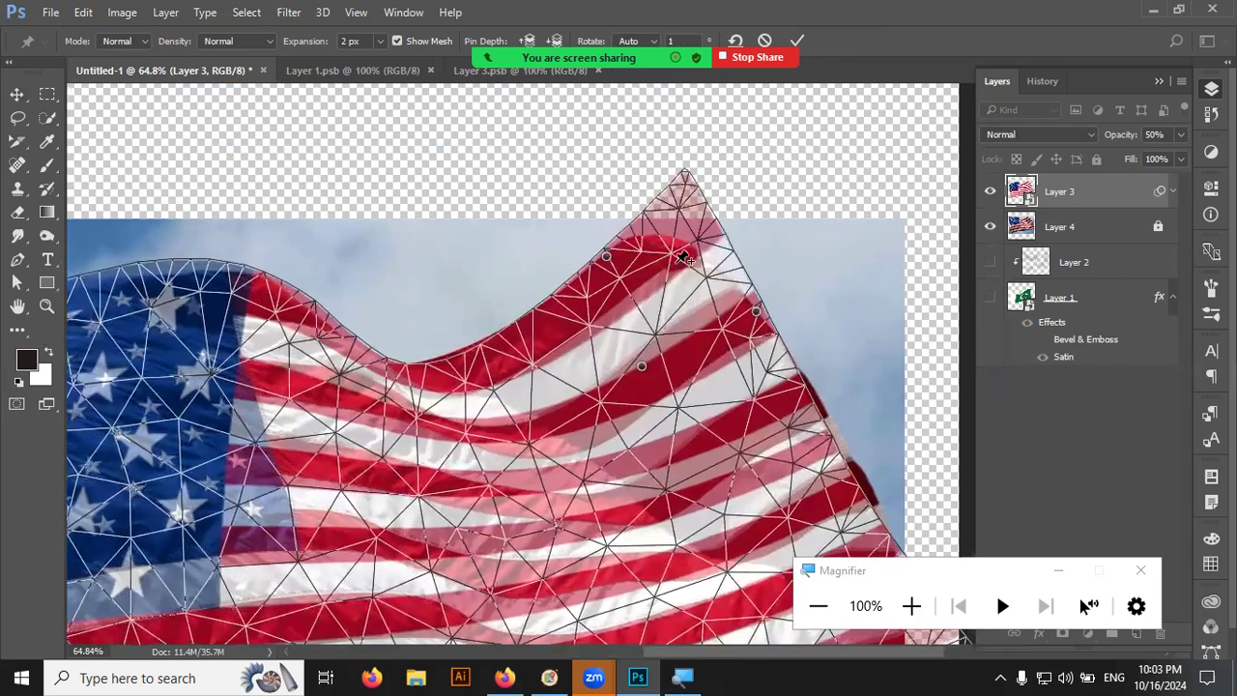
mouse_move(690, 224)
left_mouse_down()
mouse_move(657, 282)
mouse_move(676, 290)
left_mouse_up()
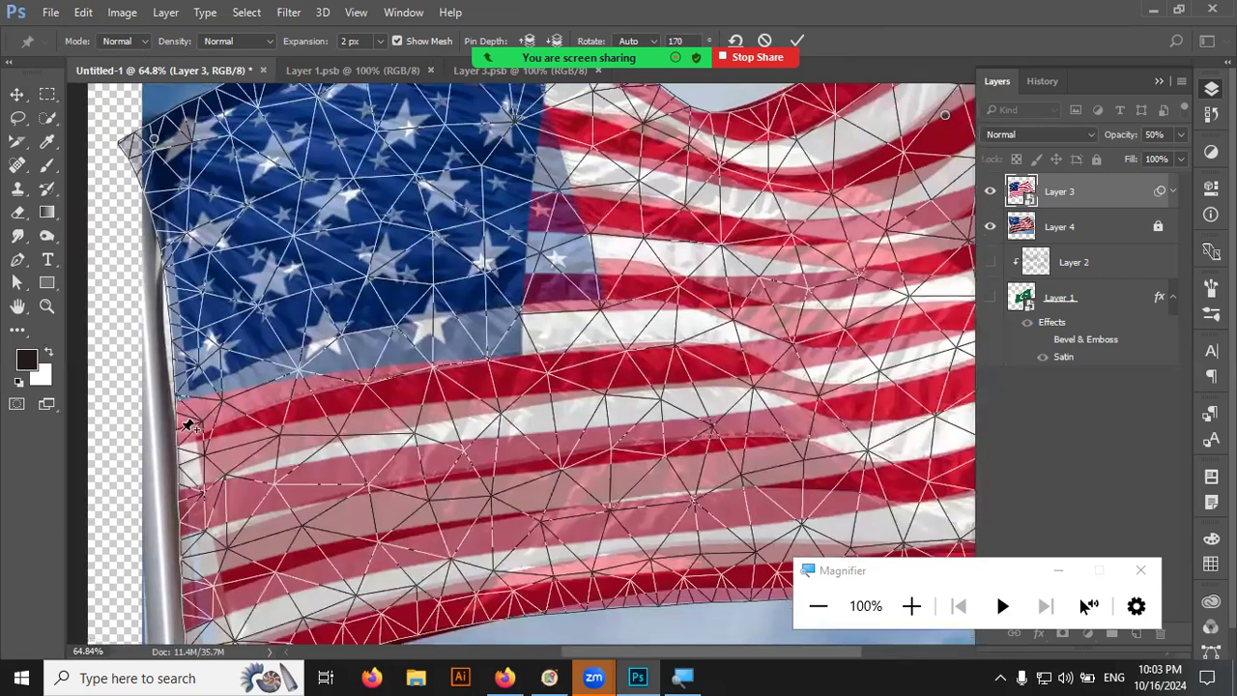
left_click_drag(189, 431, 199, 440)
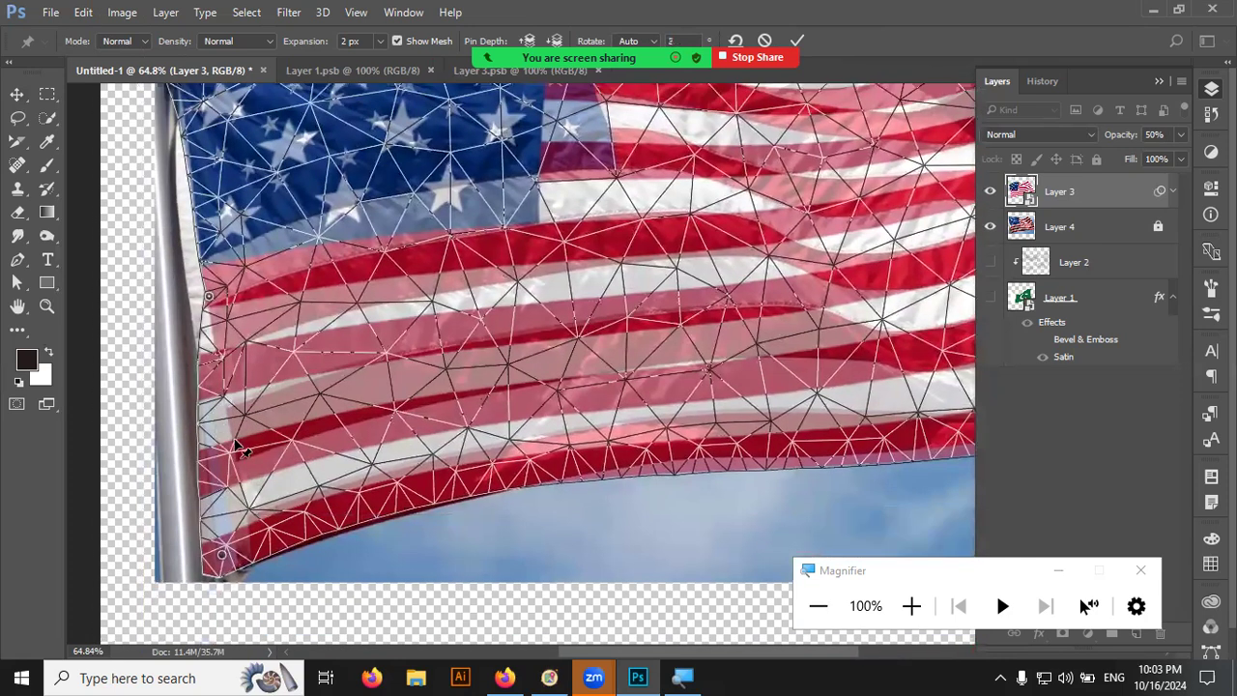
left_click_drag(240, 445, 243, 442)
- Pin the corner by the pole and warp the stripes beside the stars up and right
scroll(262, 354, "up", 5)
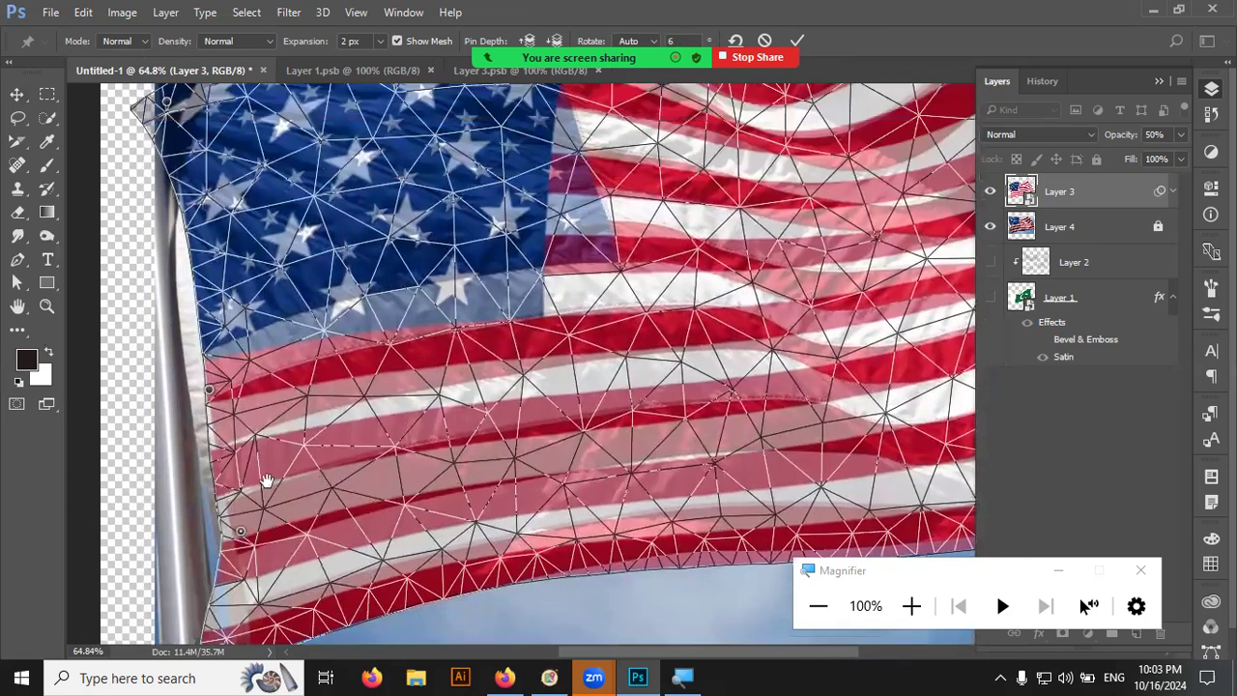
left_click_drag(193, 232, 191, 229)
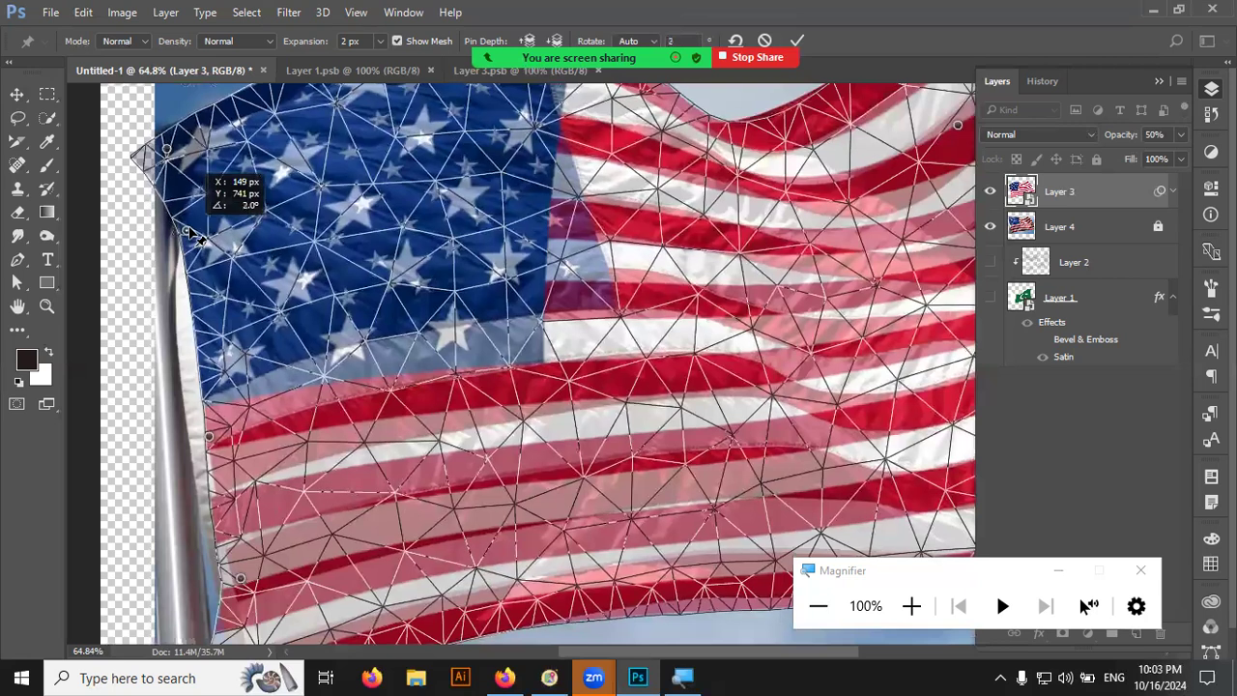
scroll(542, 406, "down", 3)
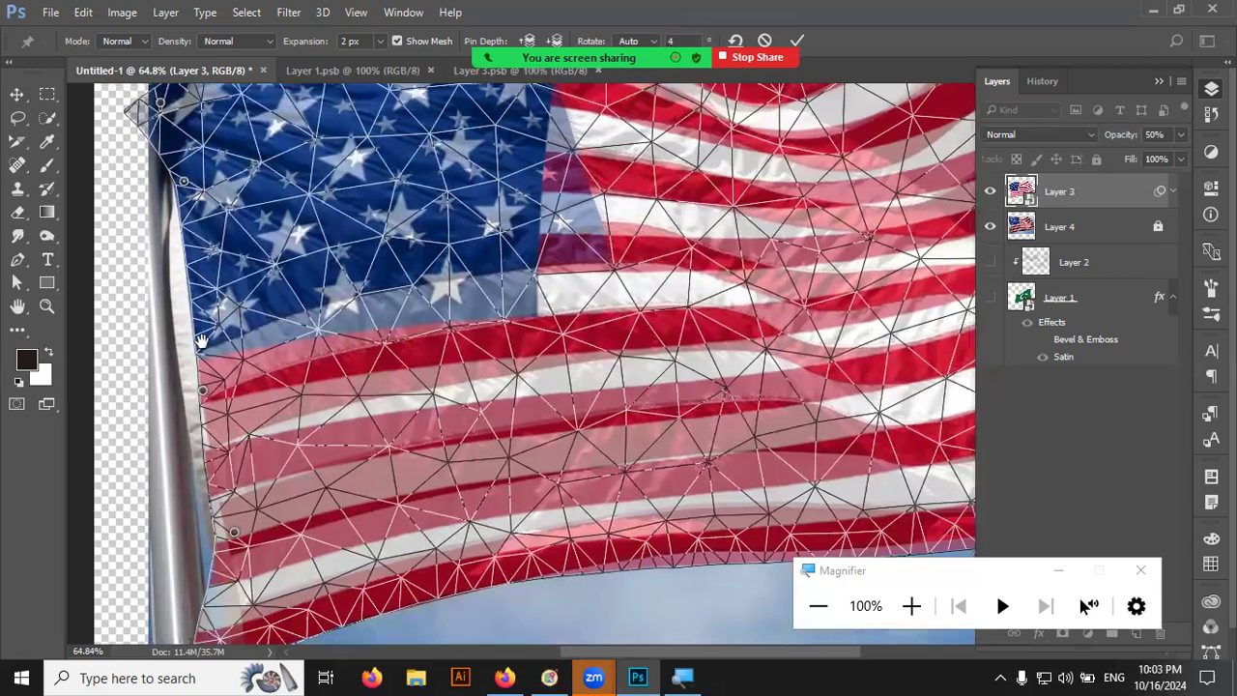
scroll(542, 406, "up", 2)
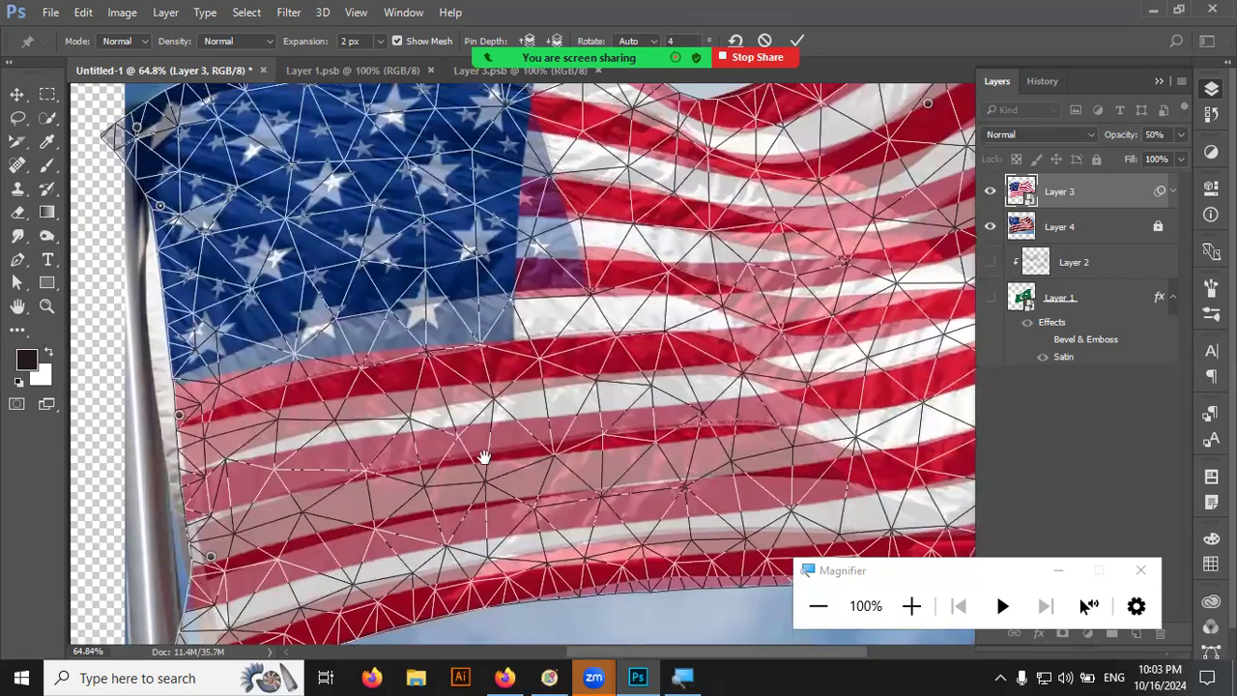
scroll(488, 435, "right", 2)
scroll(503, 387, "down", 3)
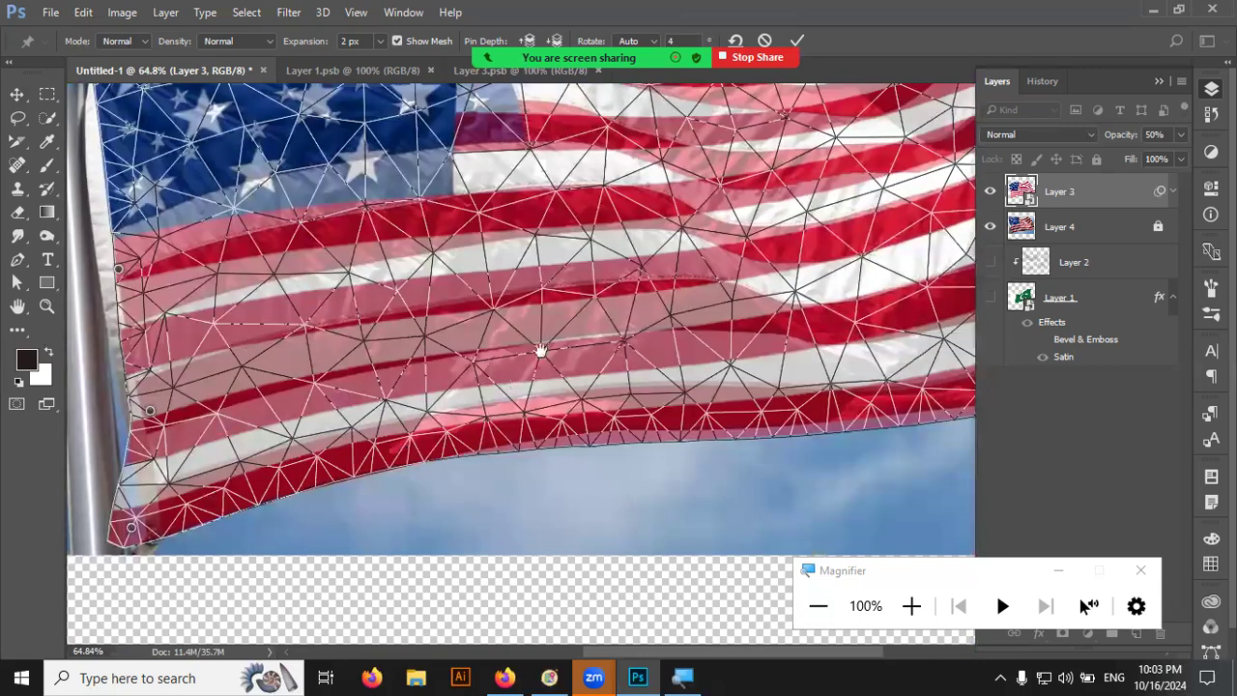
scroll(542, 350, "up", 3)
scroll(392, 295, "up", 1)
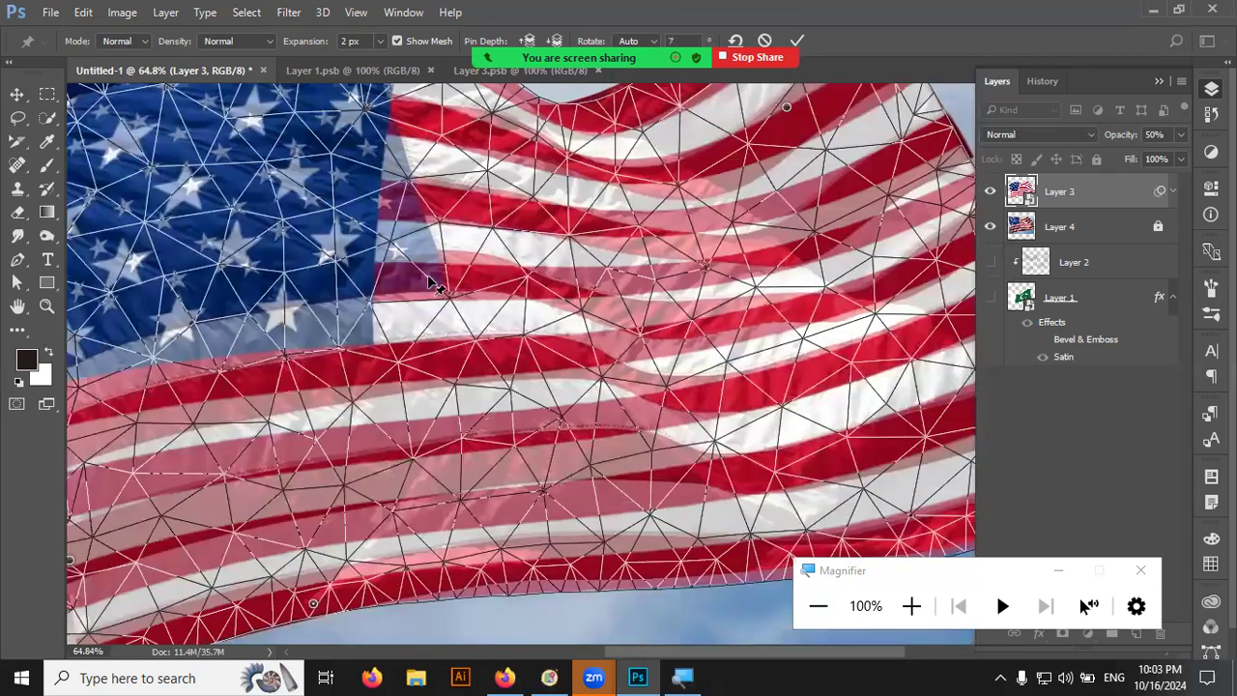
left_click_drag(433, 283, 473, 247)
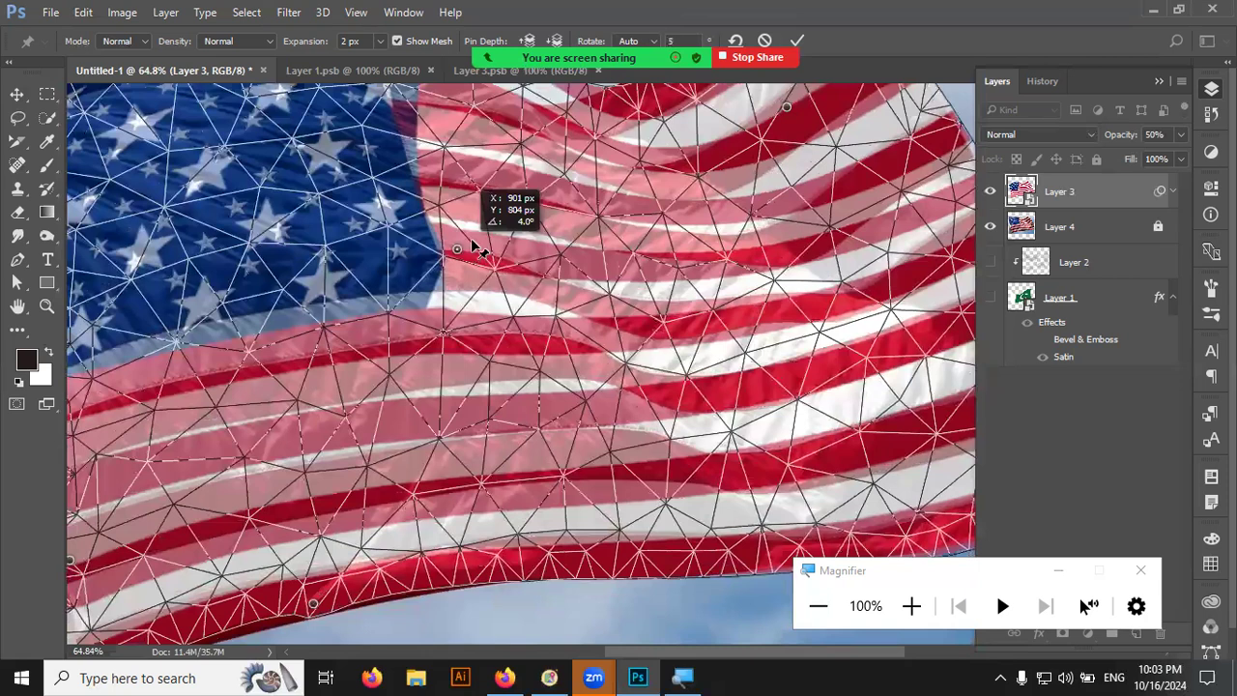
key("ctrl+z")
left_click_drag(439, 316, 520, 225)
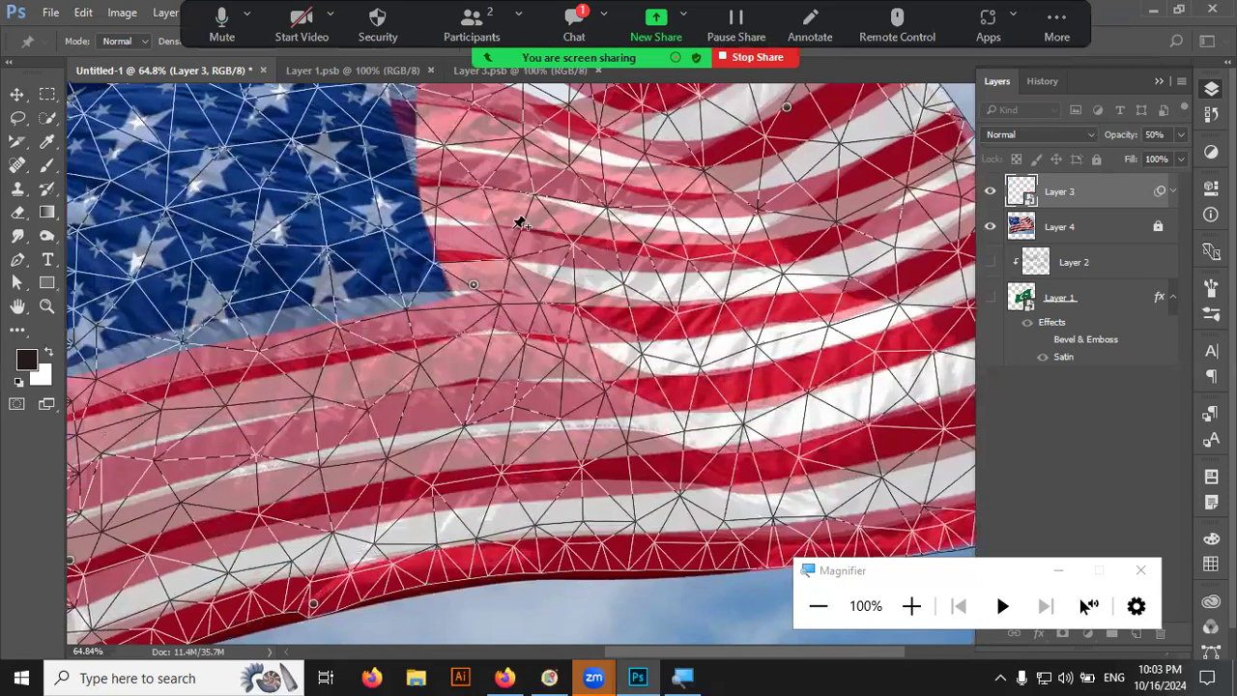
- Bend the flag's top edge downward, redoing the bend with a new pin
key("alt+h")
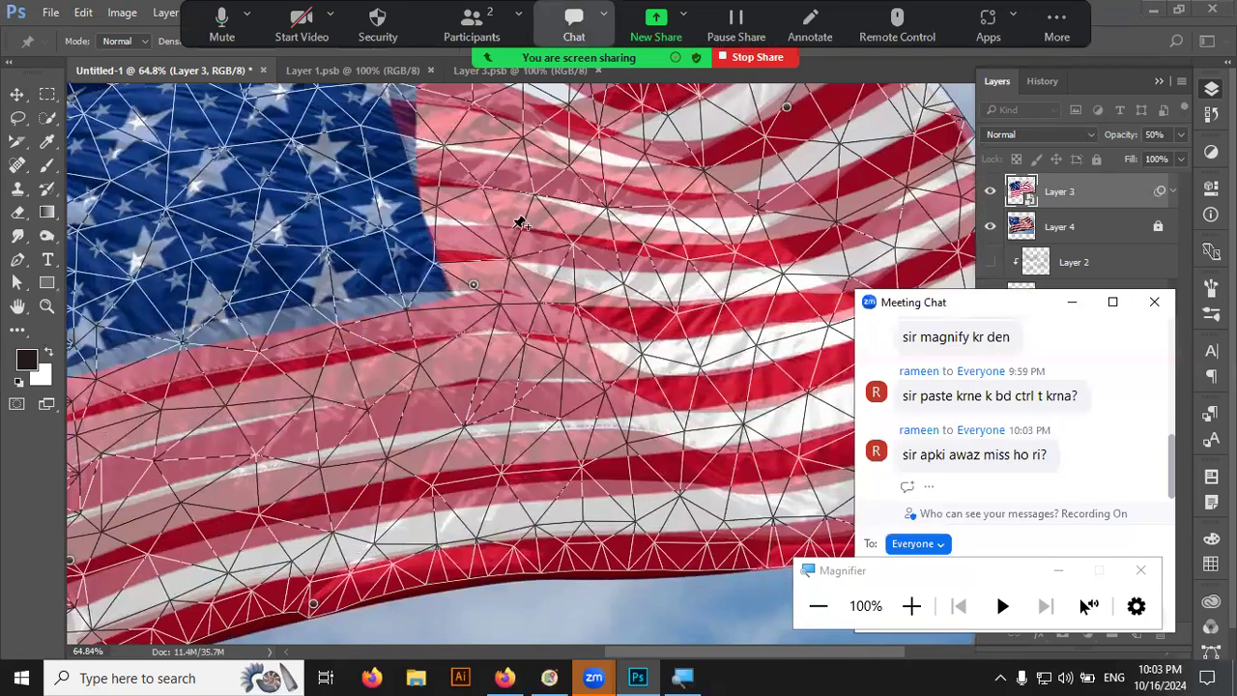
left_click(1072, 302)
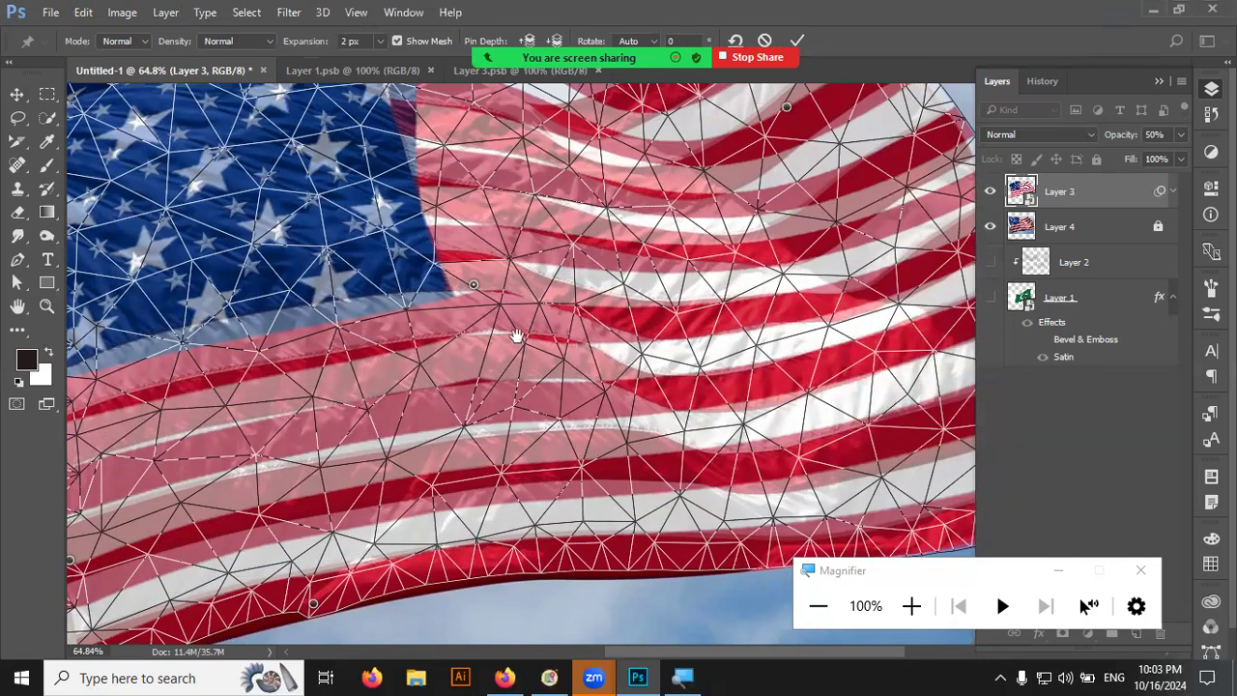
scroll(569, 501, "up", 5)
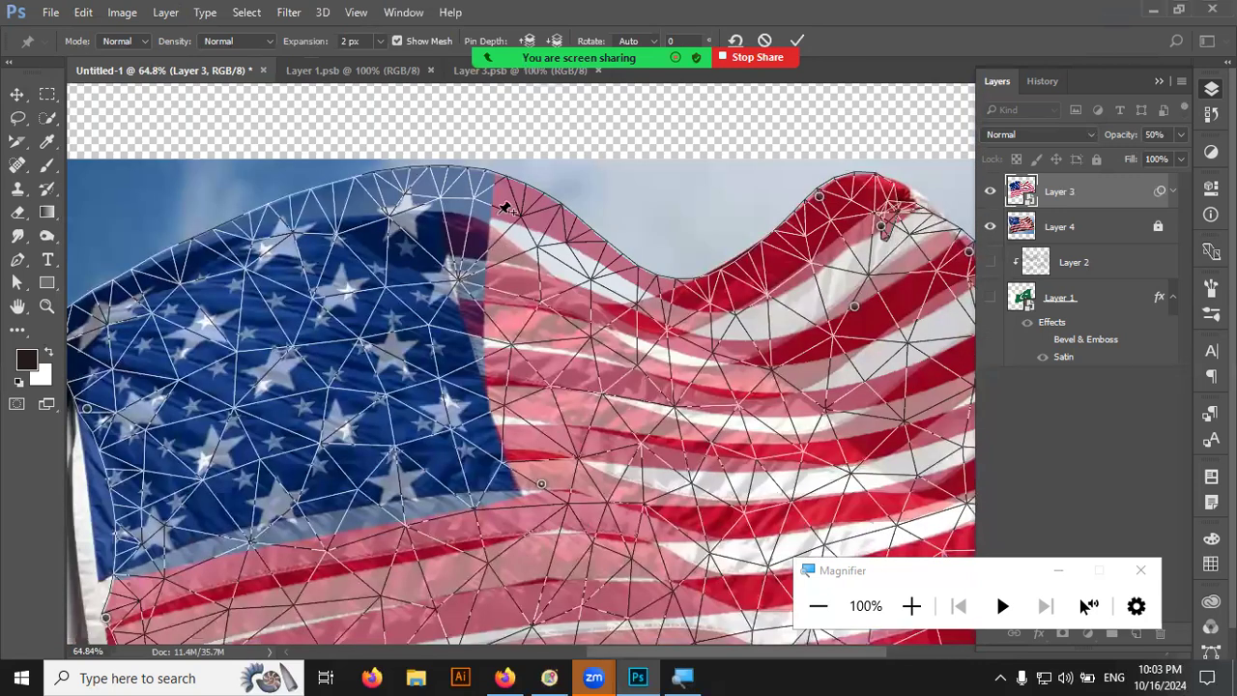
left_click_drag(471, 198, 470, 240)
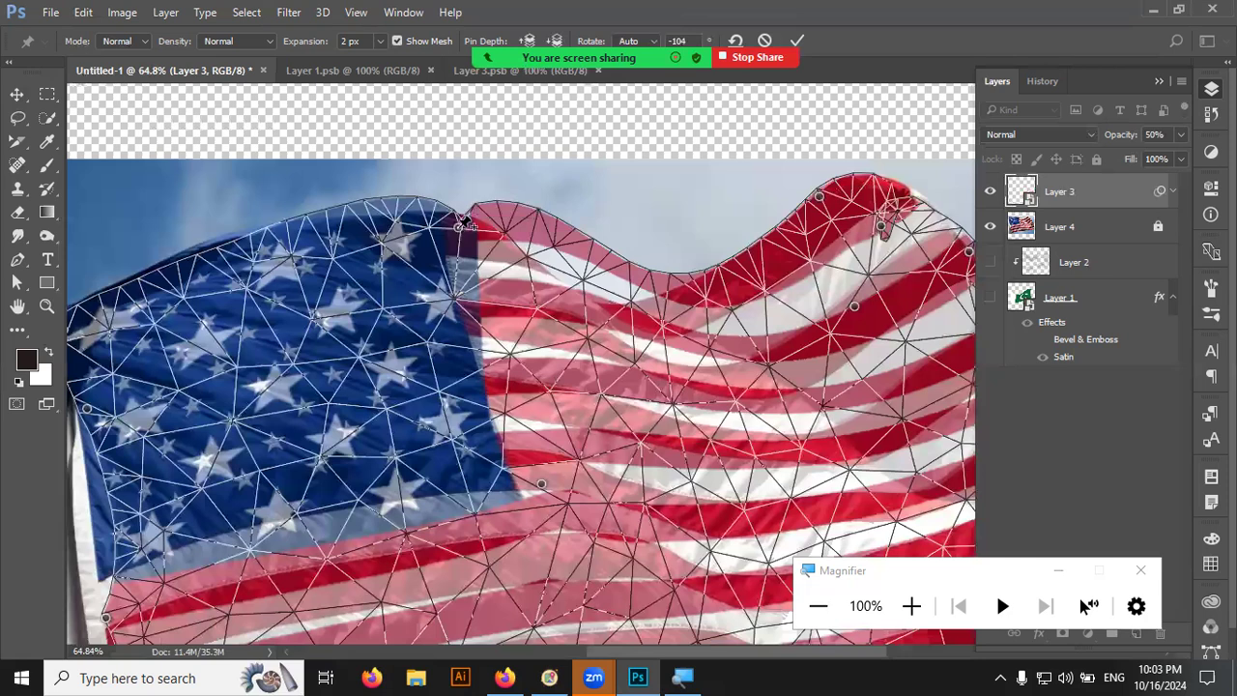
key("Delete")
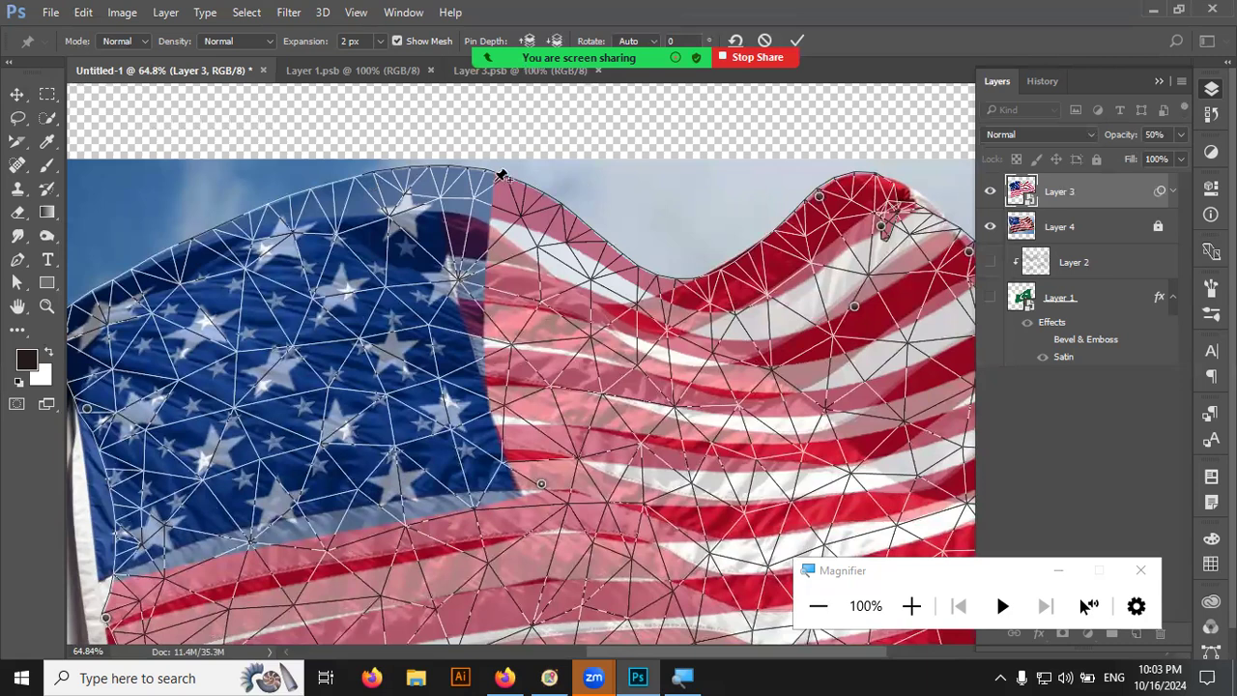
mouse_move(493, 212)
left_mouse_down()
mouse_move(484, 230)
mouse_move(396, 174)
mouse_move(354, 207)
left_mouse_up()
- Pin points along the top edge and lower it beside and above the stars
left_click(440, 214)
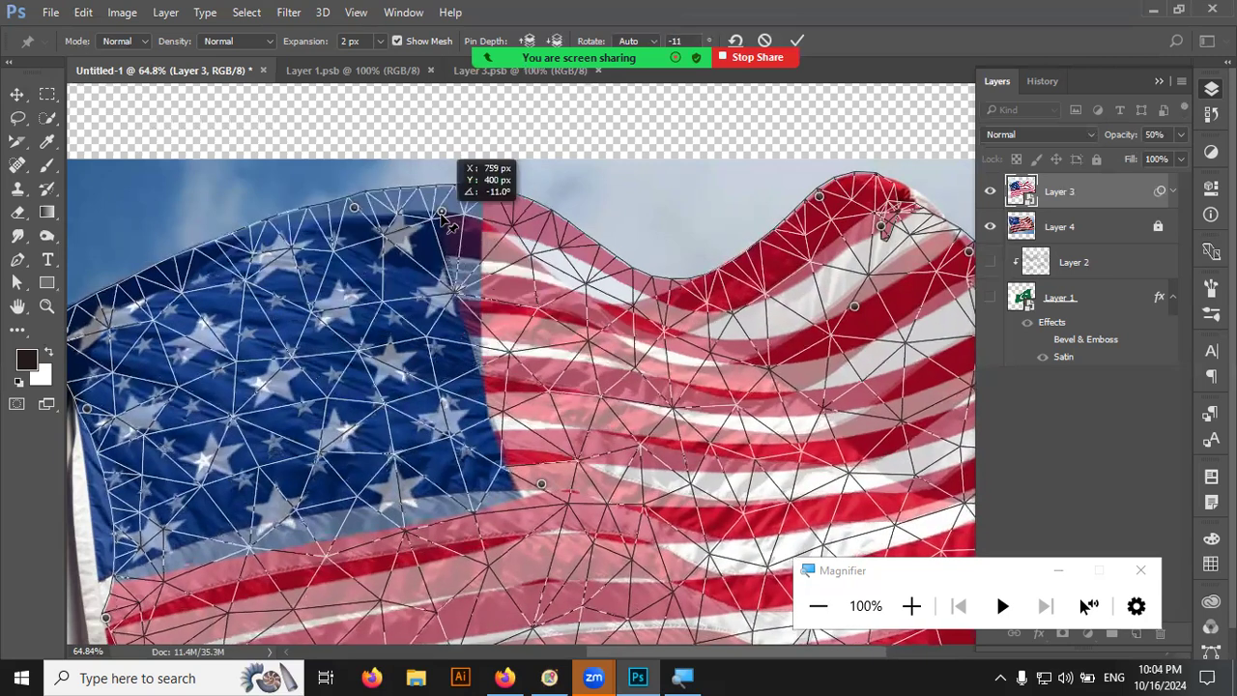
left_click(508, 237)
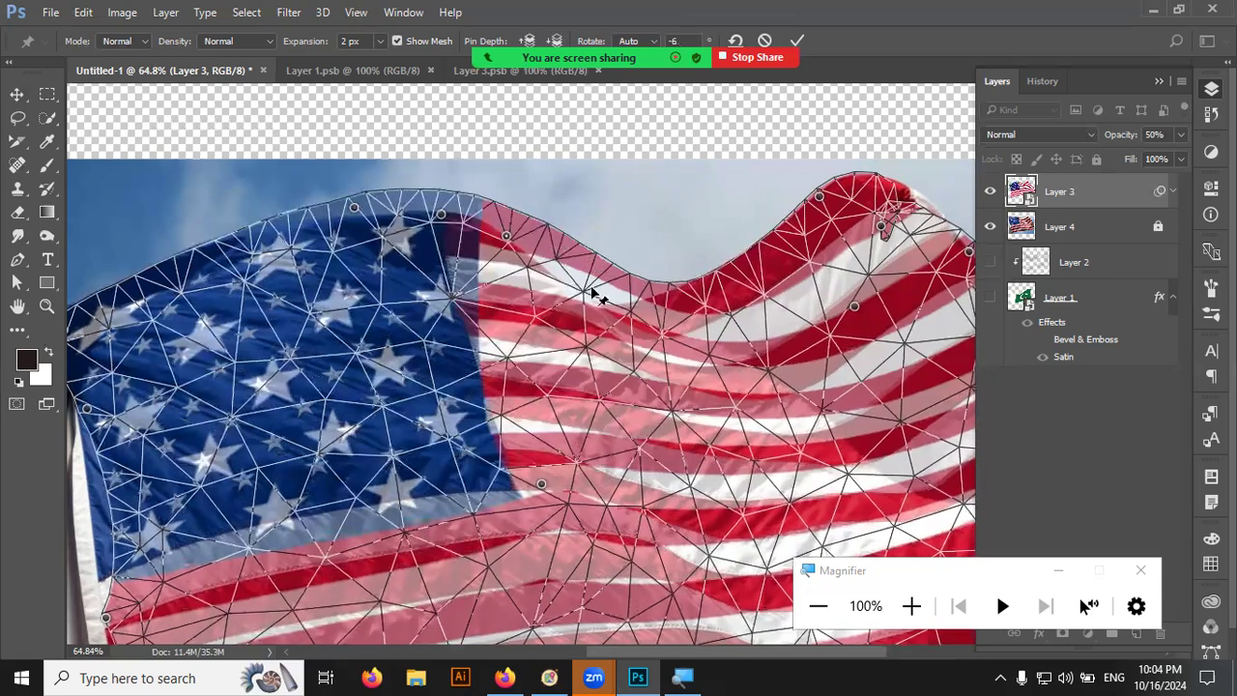
left_click(592, 278)
left_click_drag(506, 237, 485, 254)
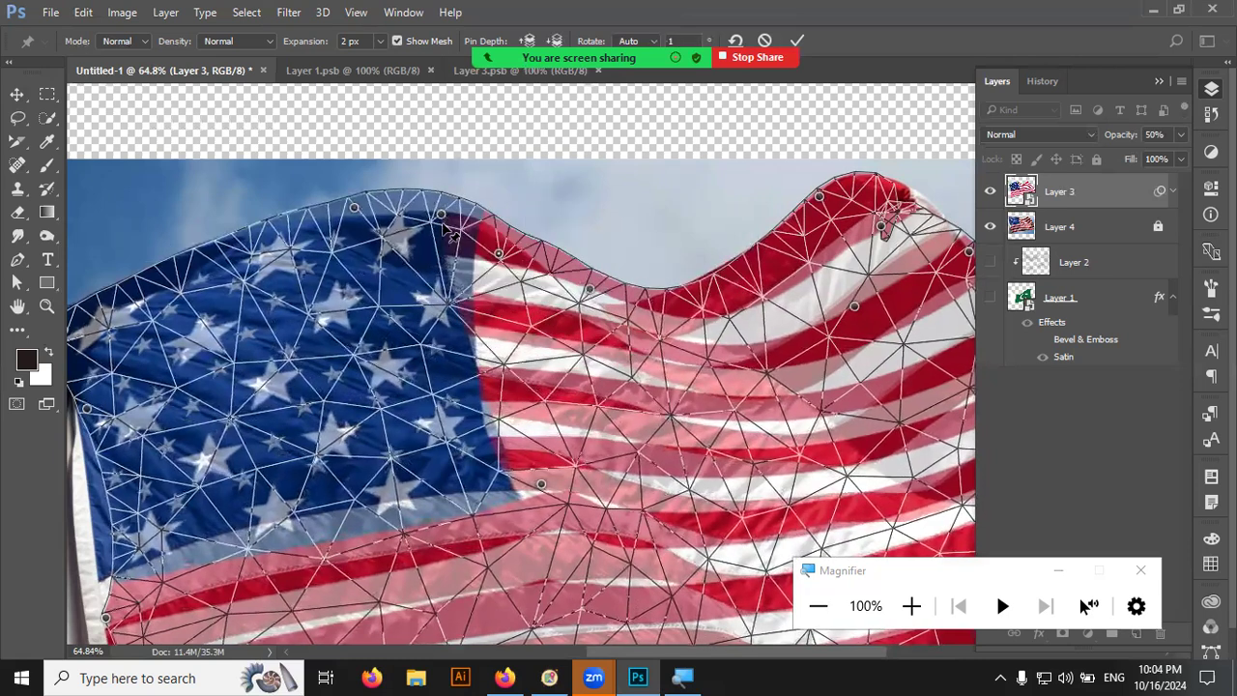
left_click_drag(441, 215, 439, 236)
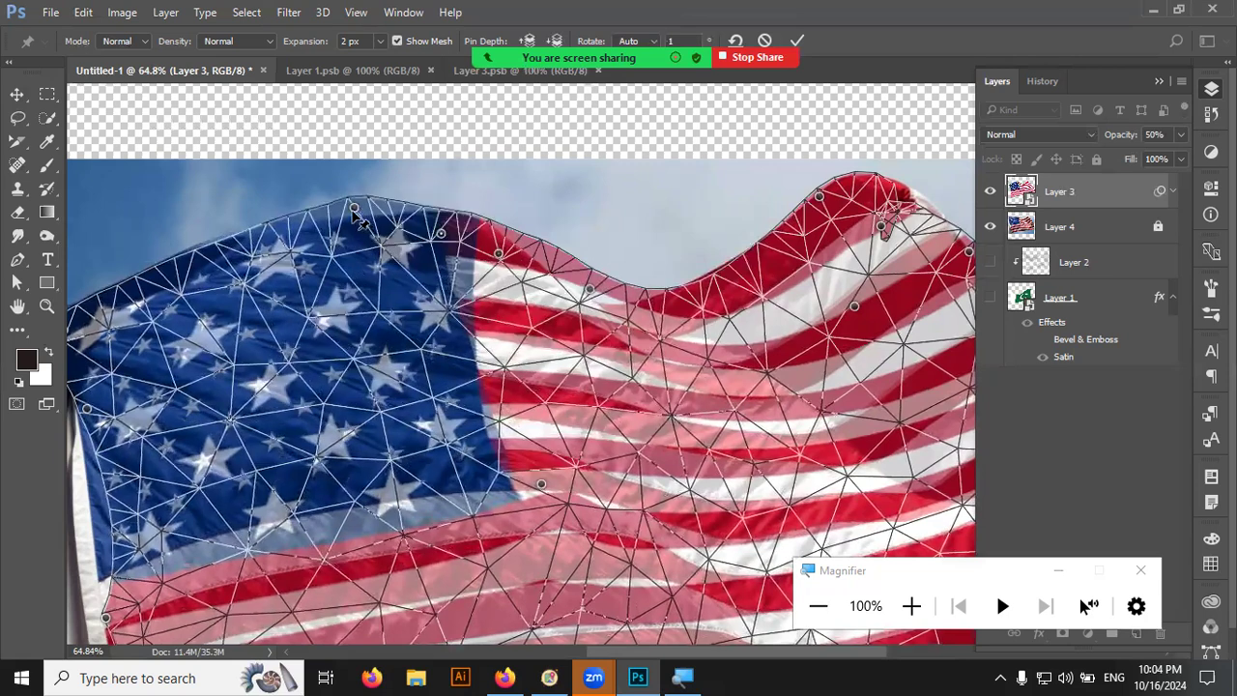
left_click_drag(354, 208, 343, 231)
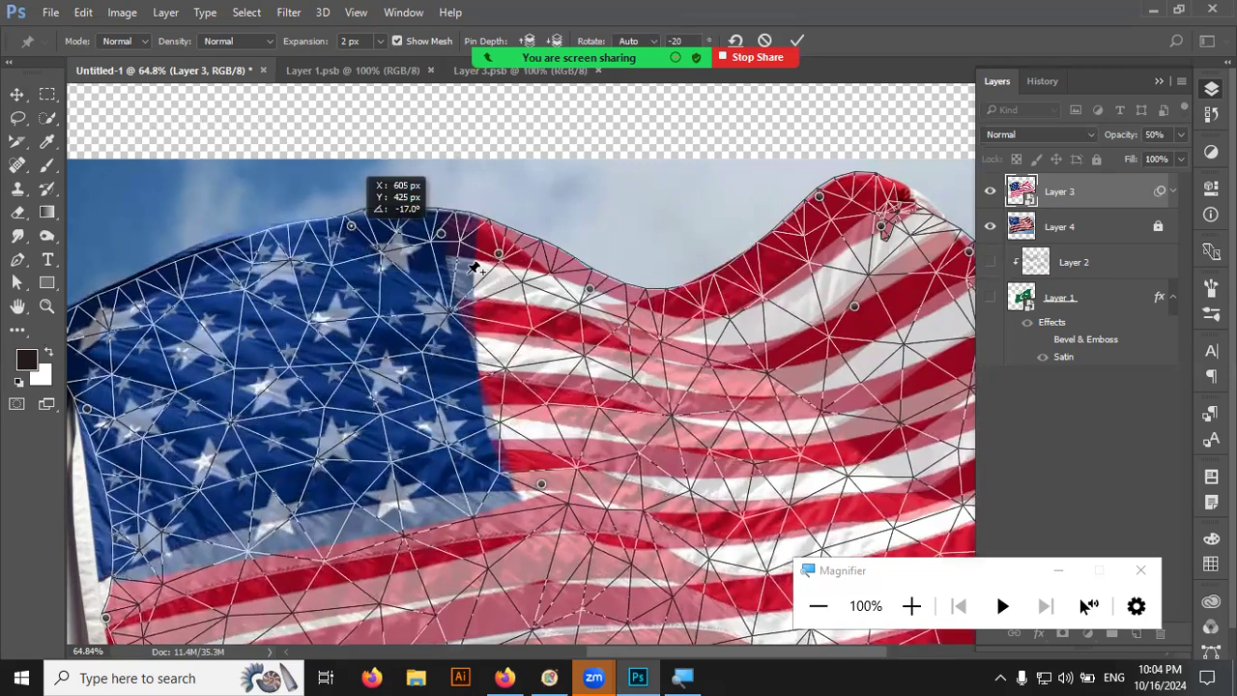
- Pin the middle stripes and bend them into a wave toward the right
left_click(590, 288)
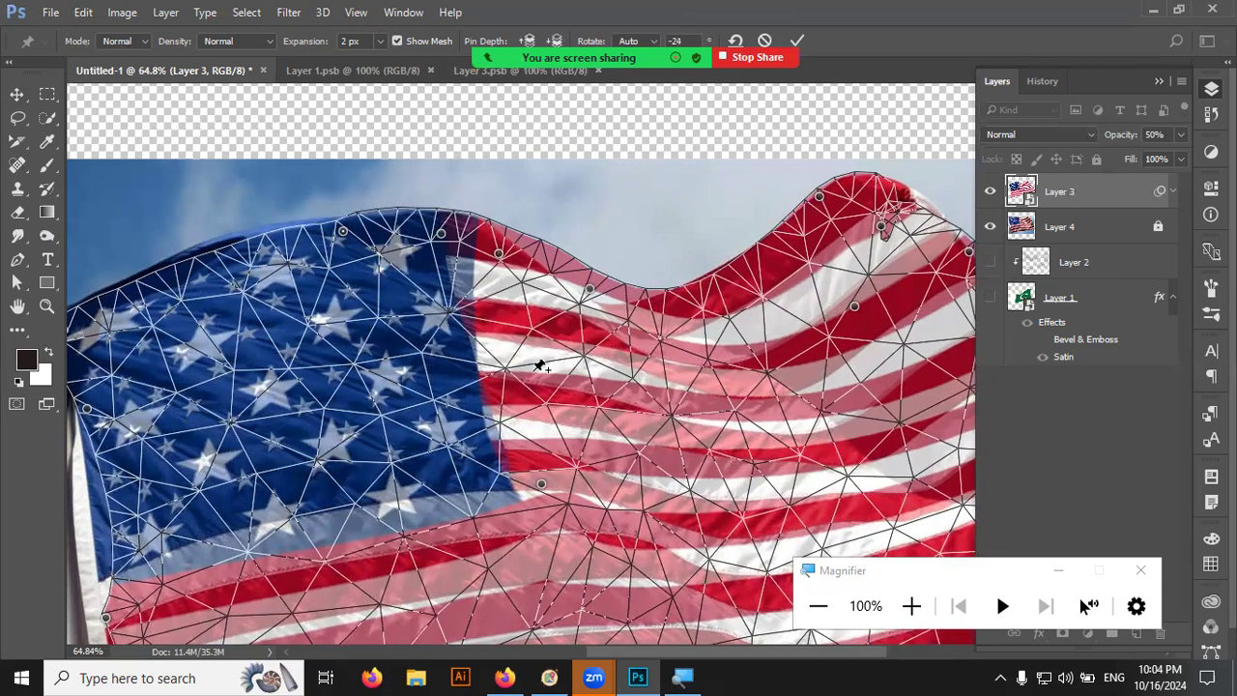
left_click(574, 330)
mouse_move(585, 324)
left_mouse_down()
mouse_move(606, 312)
mouse_move(586, 285)
mouse_move(570, 319)
left_mouse_up()
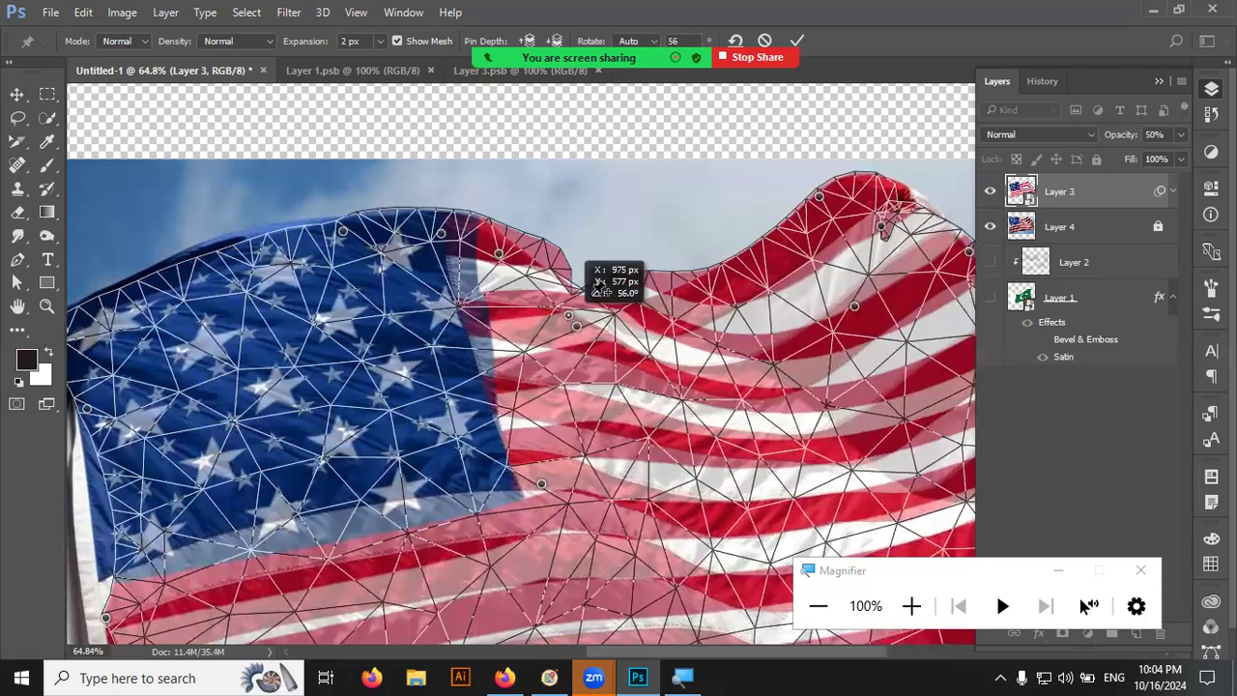
left_click_drag(568, 314, 570, 316)
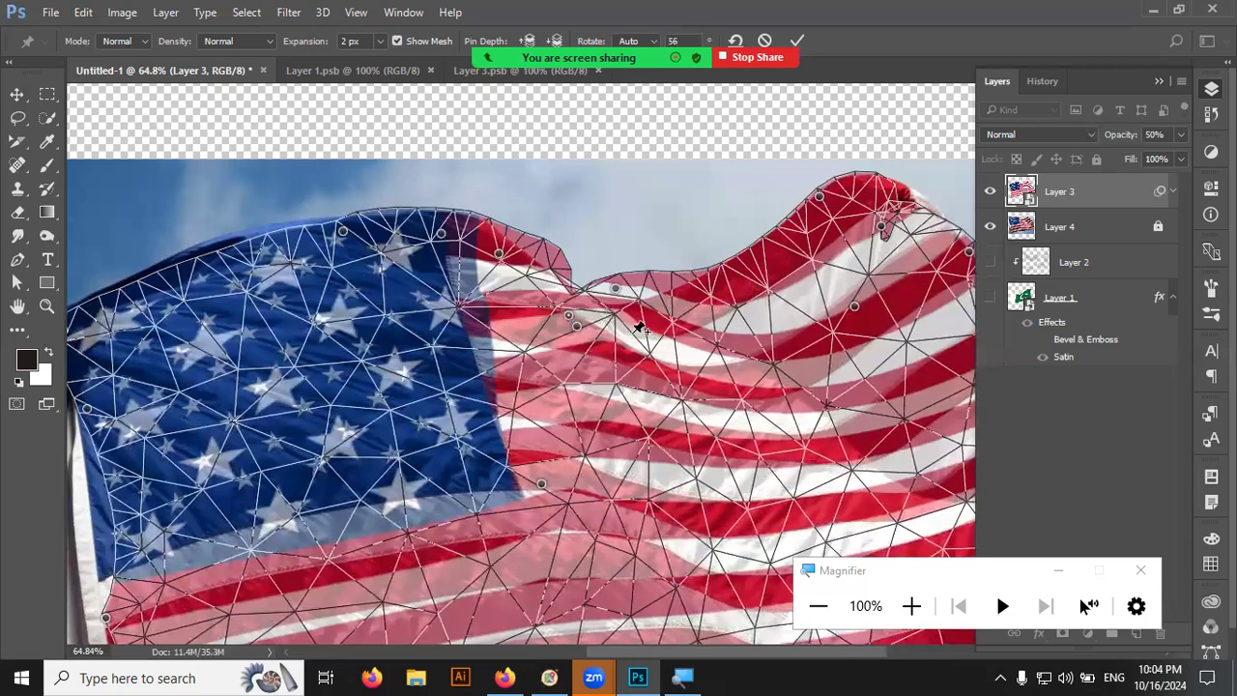
mouse_move(682, 375)
left_mouse_down()
mouse_move(717, 418)
mouse_move(512, 435)
left_mouse_up()
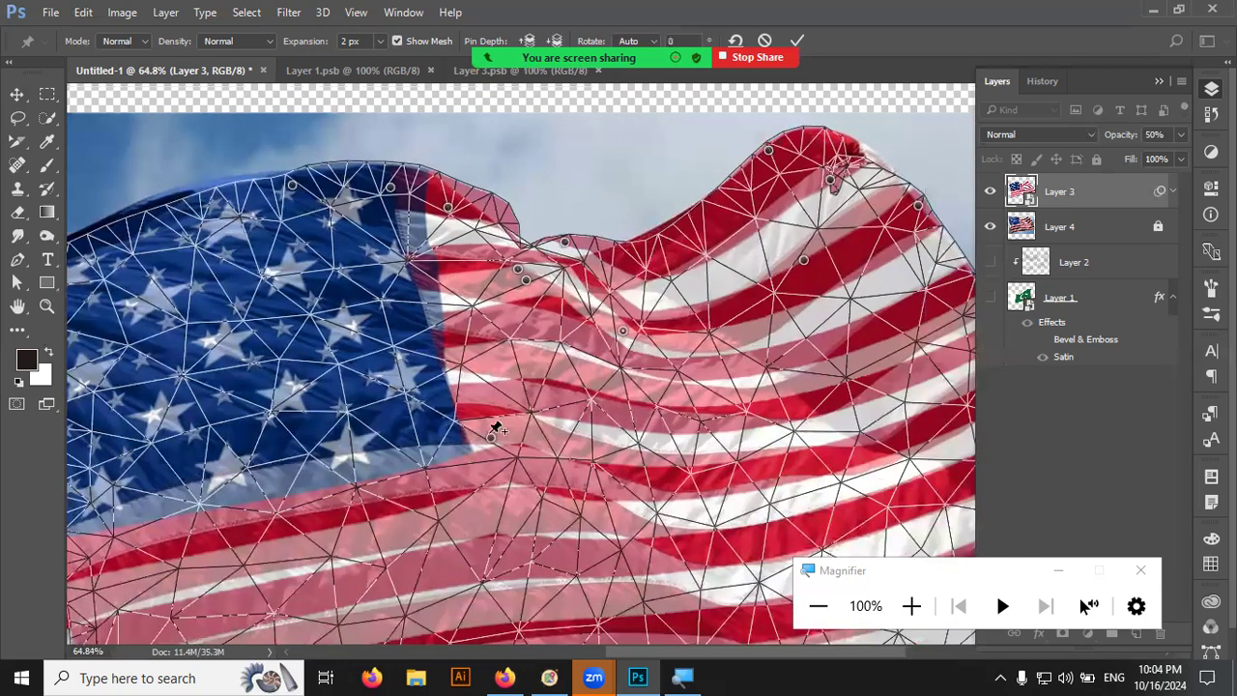
- Pin the middle and lower stripes, lift them into a wave, and set opacity to 100%
left_click(506, 426)
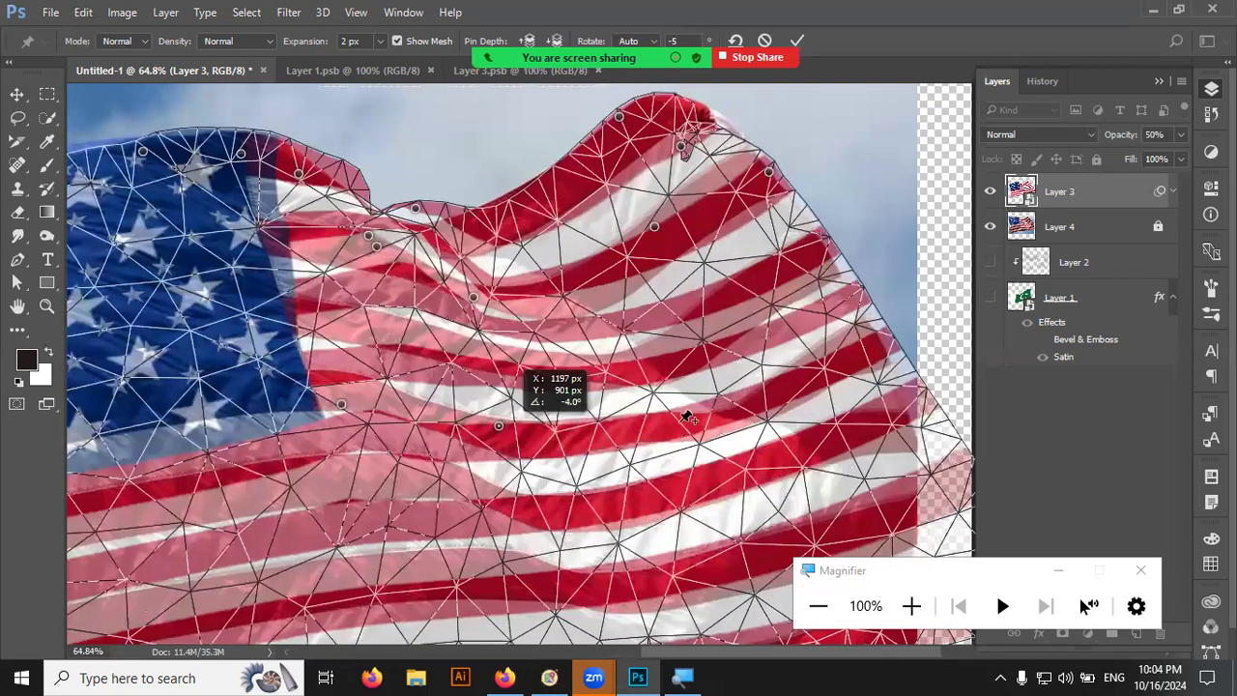
left_click(657, 467)
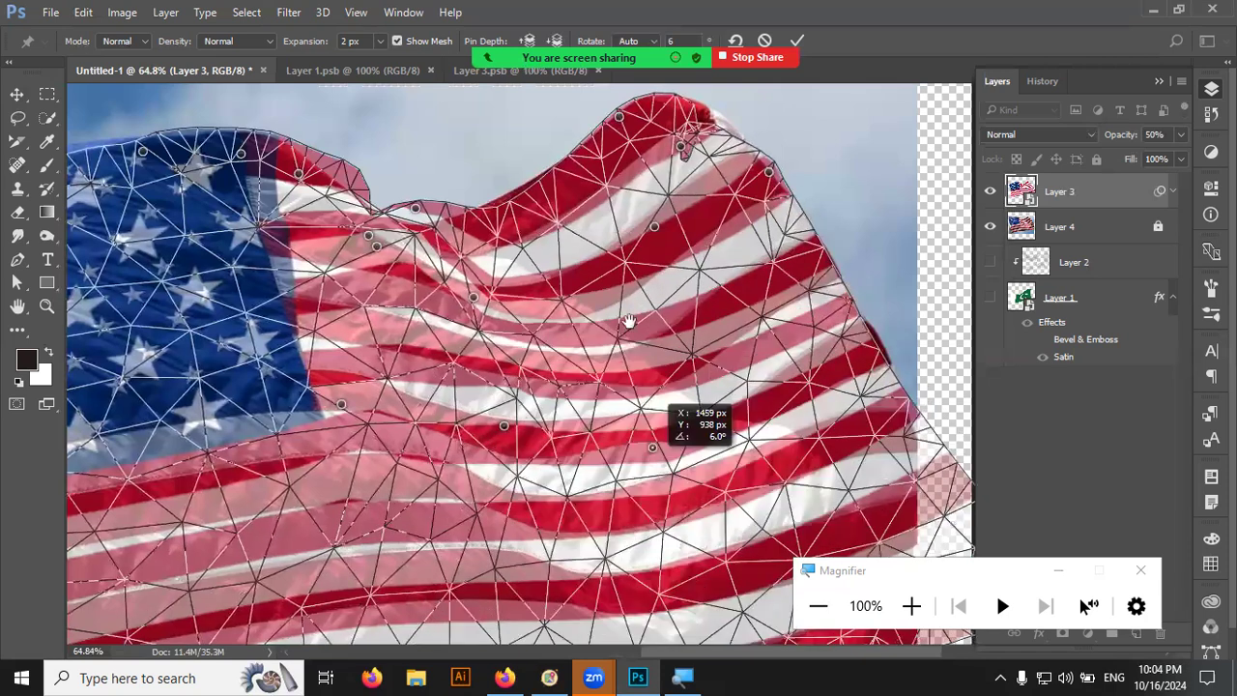
scroll(589, 487, "down", 3)
left_click_drag(522, 502, 575, 477)
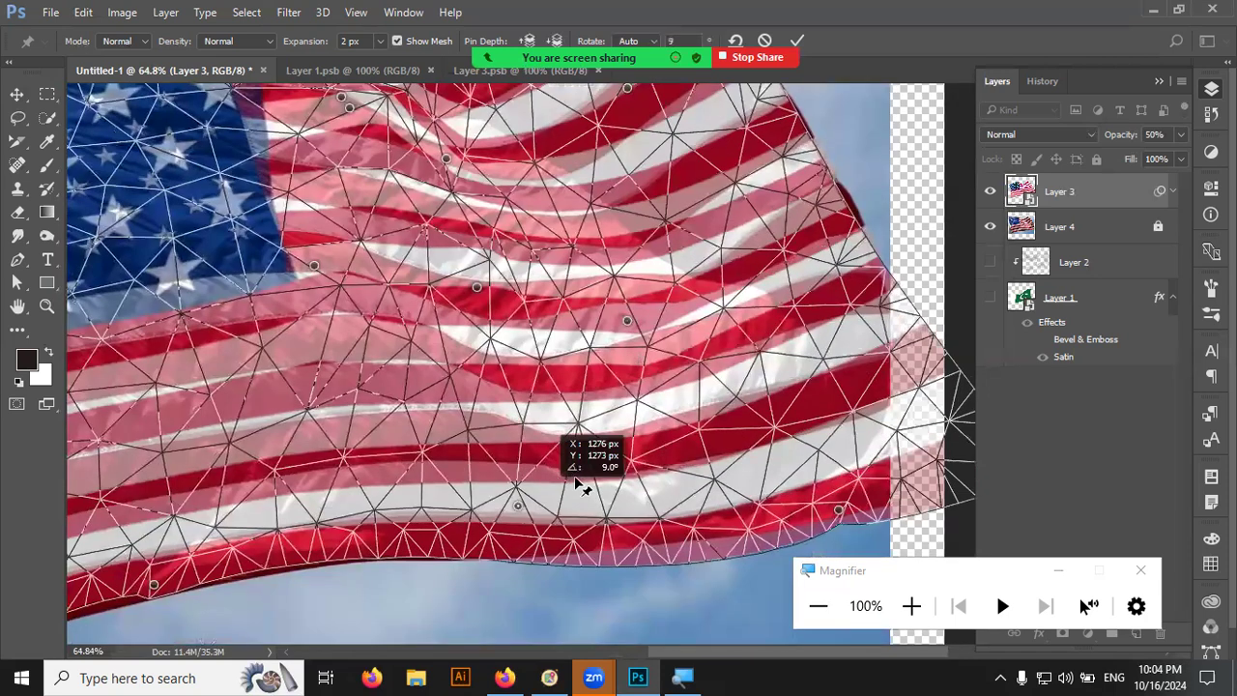
left_click_drag(704, 414, 676, 408)
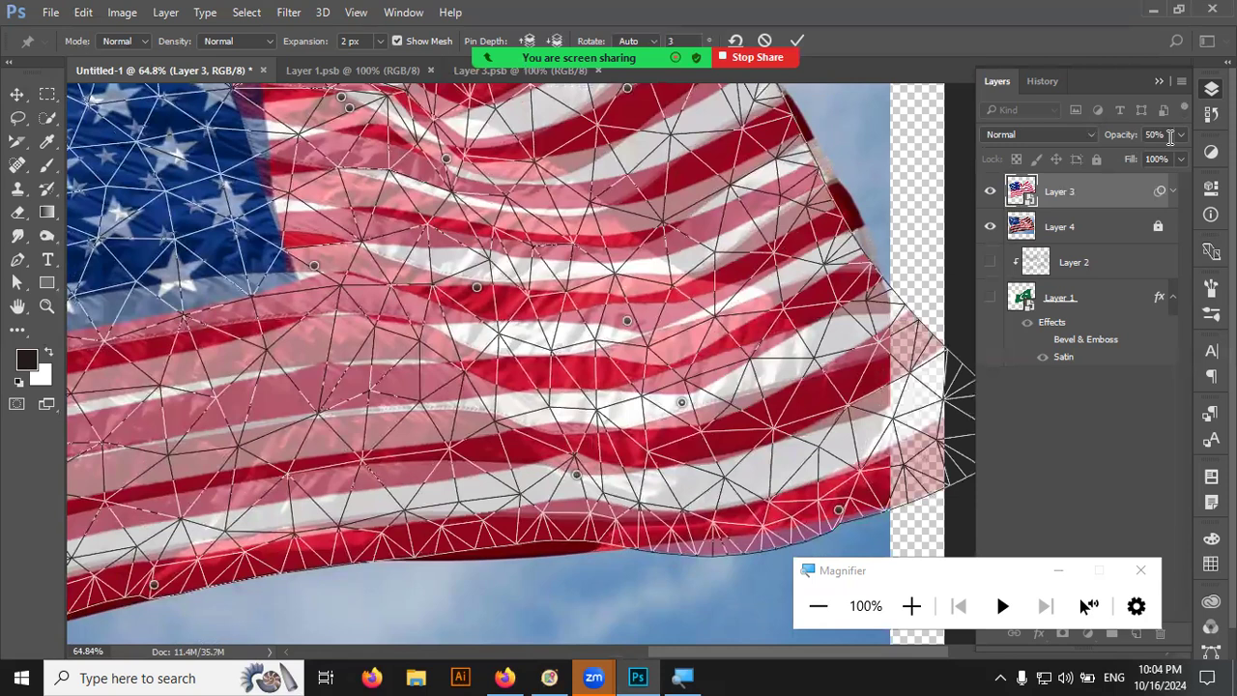
type("100")
key("Return")
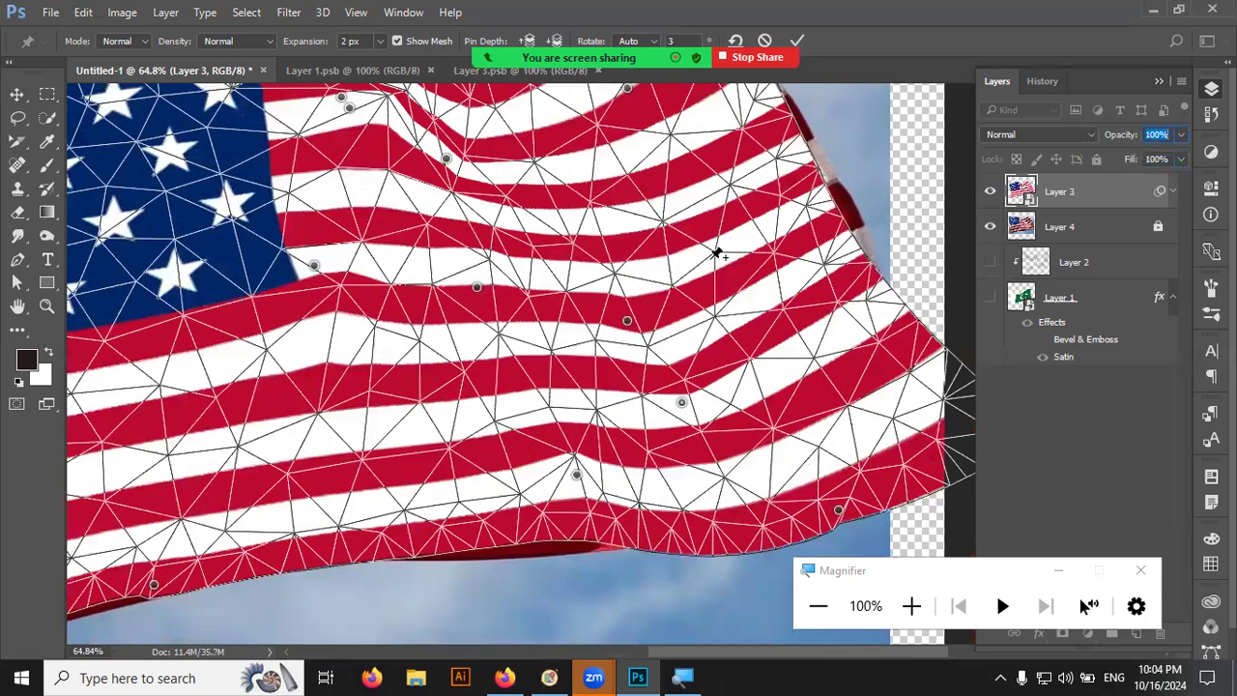
- Add one more mesh pin, zoom out, and apply the puppet warp
left_click(634, 239)
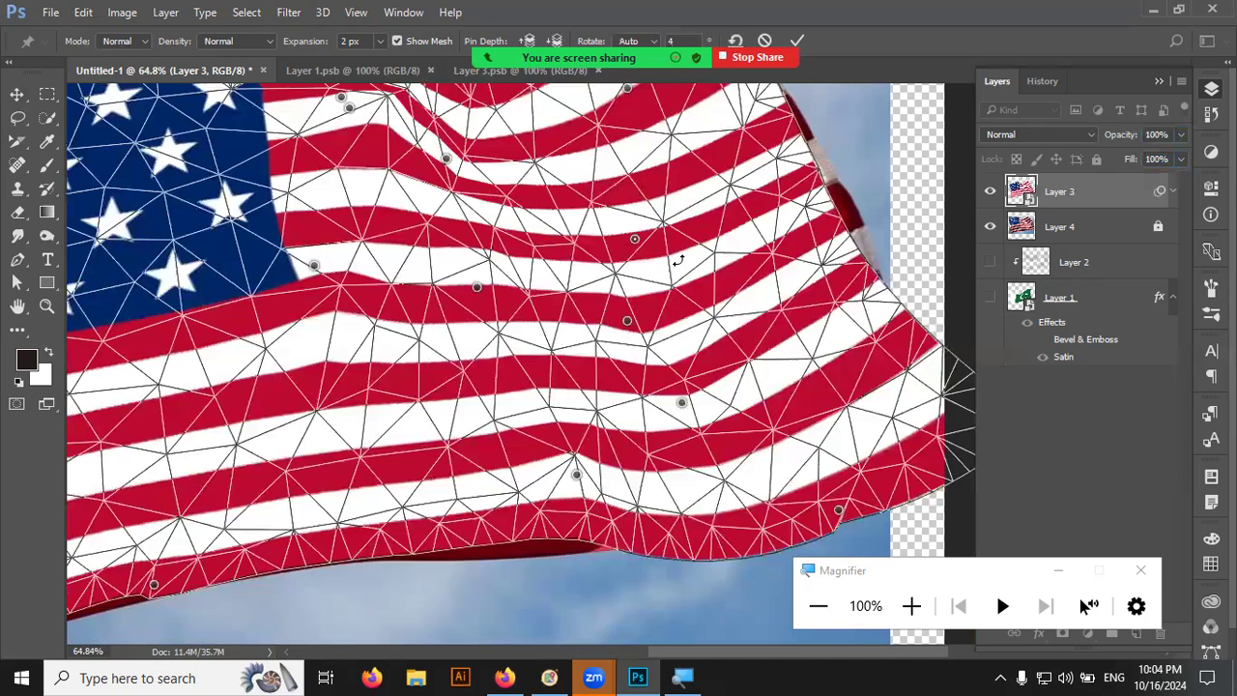
scroll(677, 261, "down", 5)
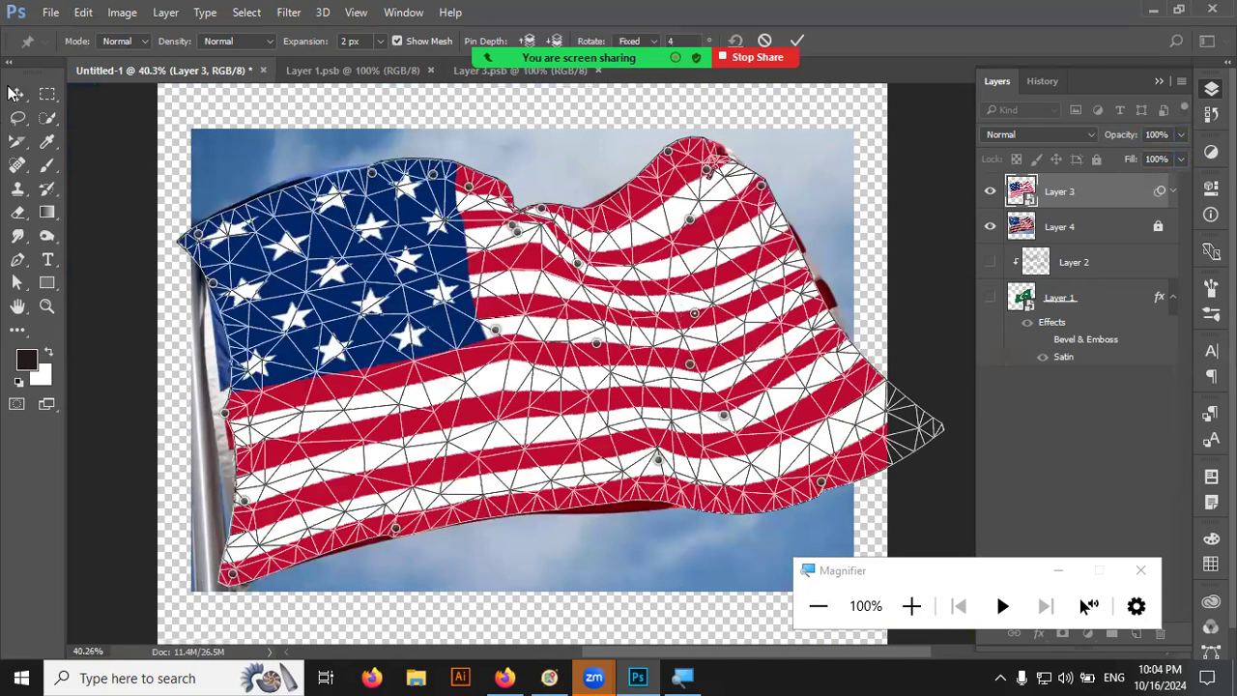
key("v")
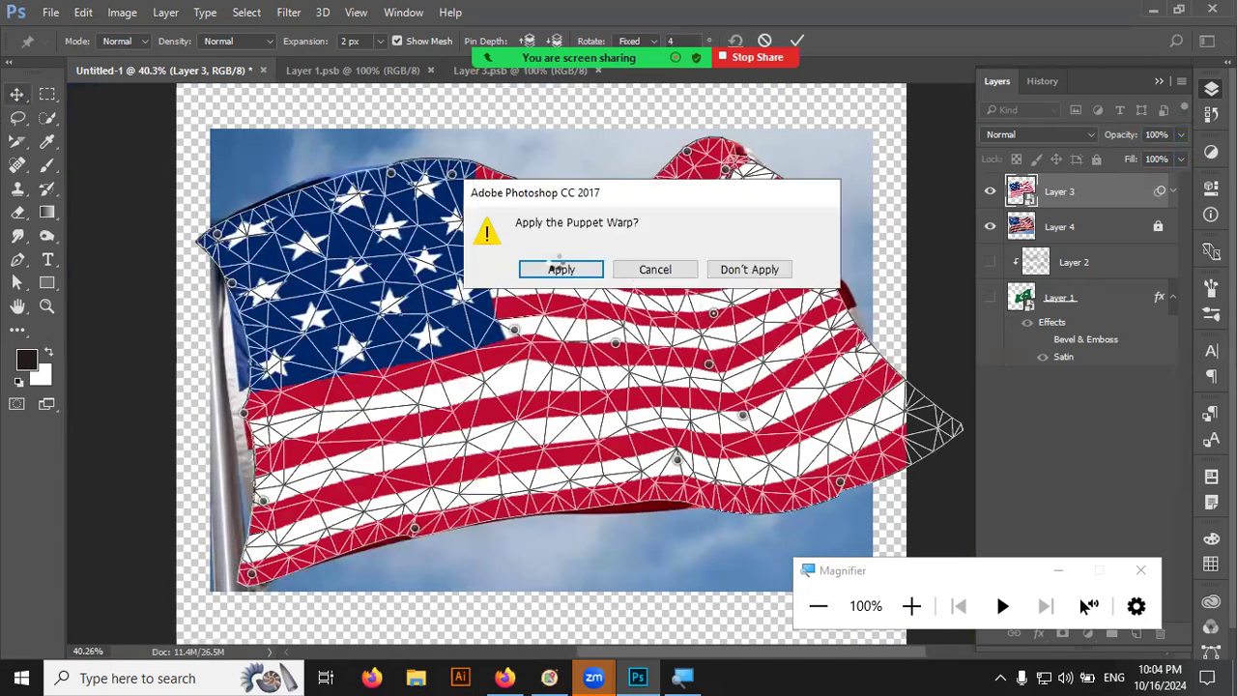
key("Escape")
key("Return")
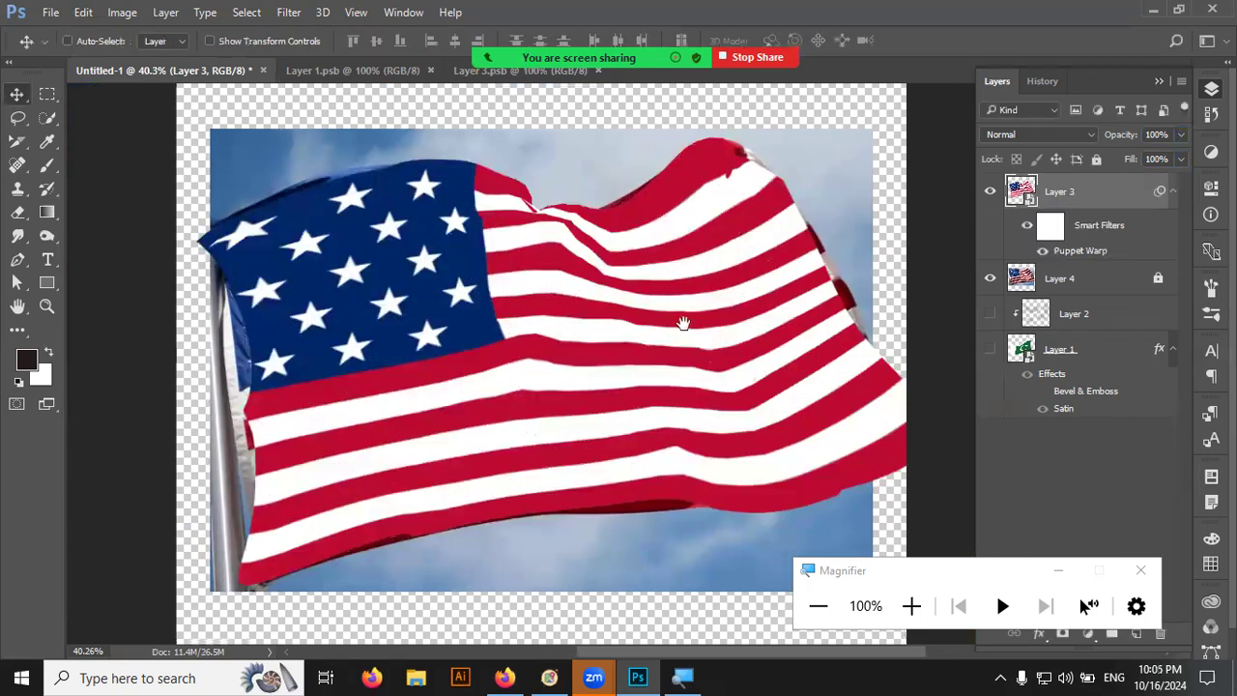
- Reopen the Puppet Warp smart filter, rotate the pole-side and upper-left pins, and commit
key("a")
left_click_drag(684, 325, 679, 346)
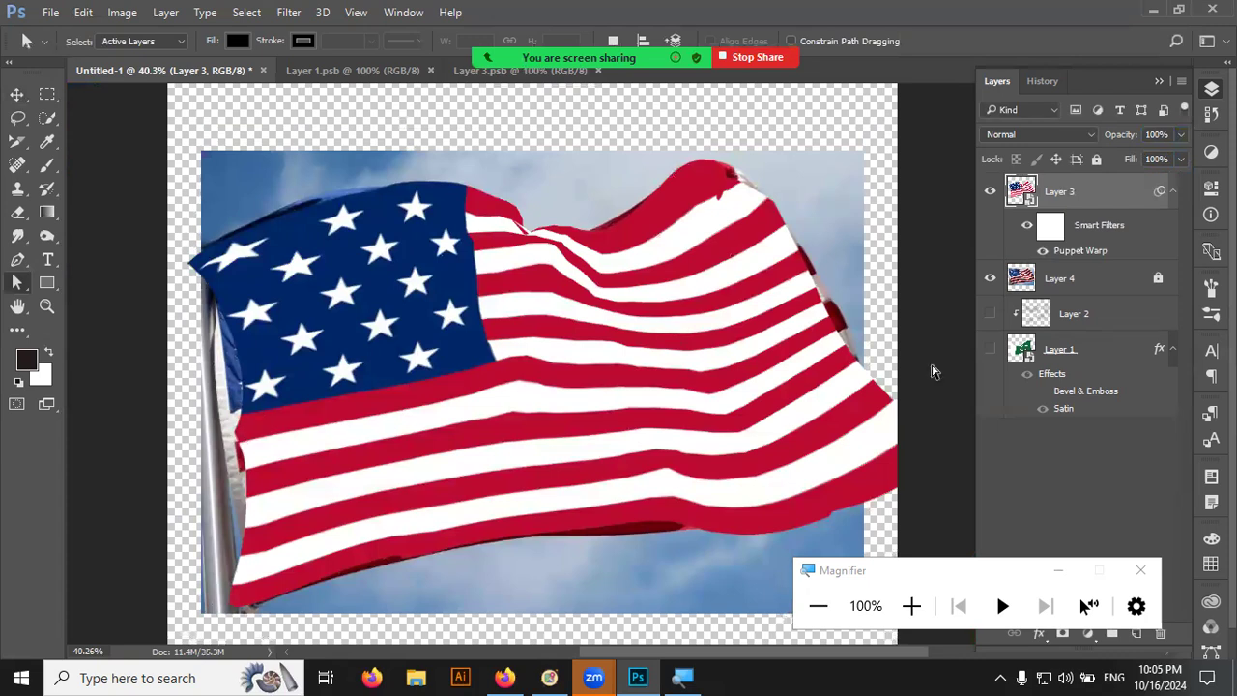
double_click(1078, 253)
left_click_drag(245, 437, 265, 436)
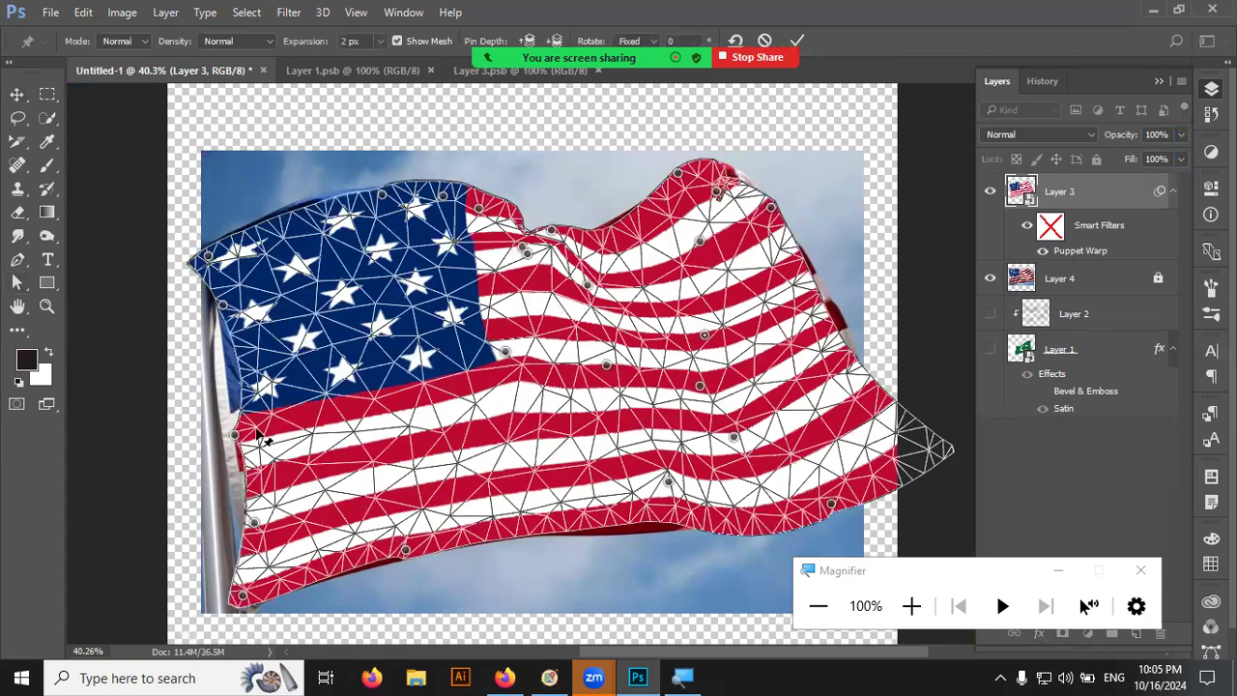
left_click_drag(266, 437, 263, 486)
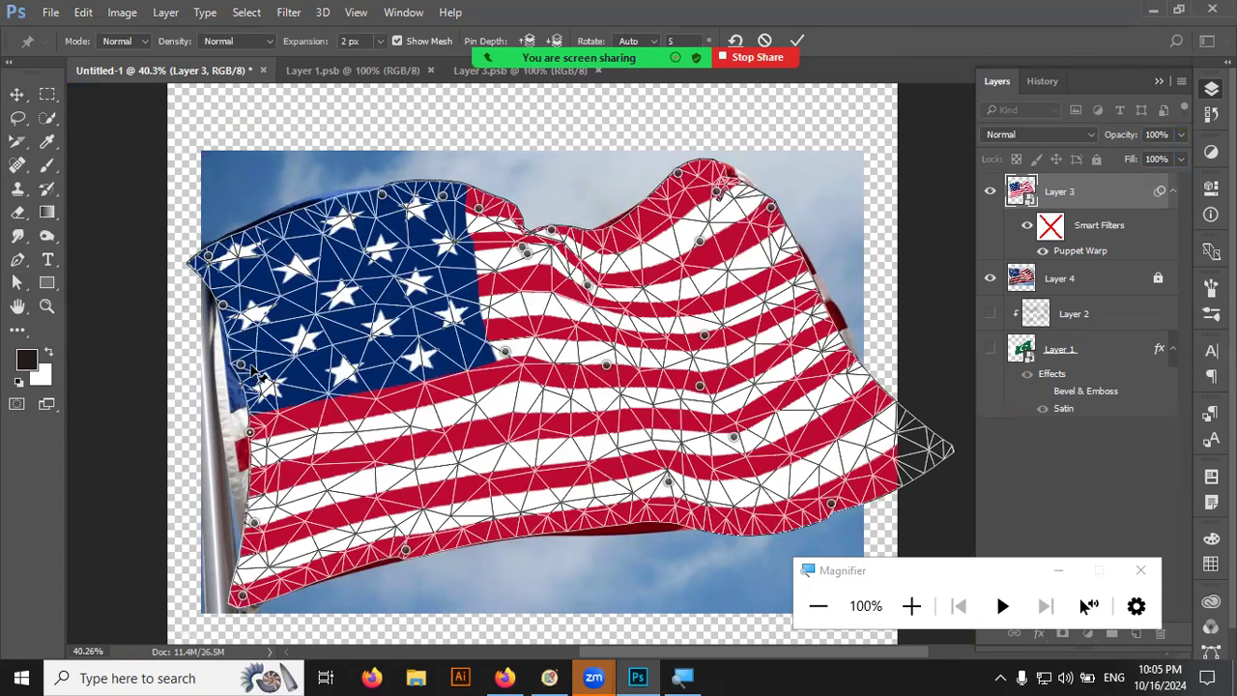
left_click_drag(250, 367, 294, 455)
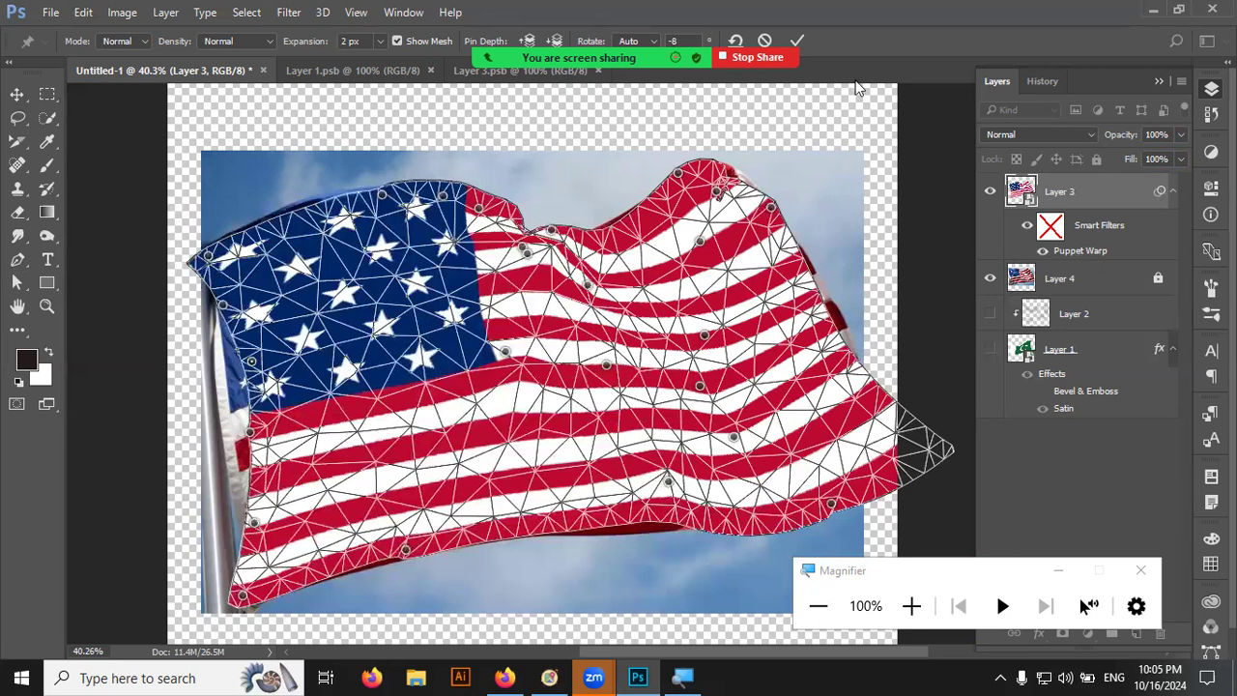
key("a")
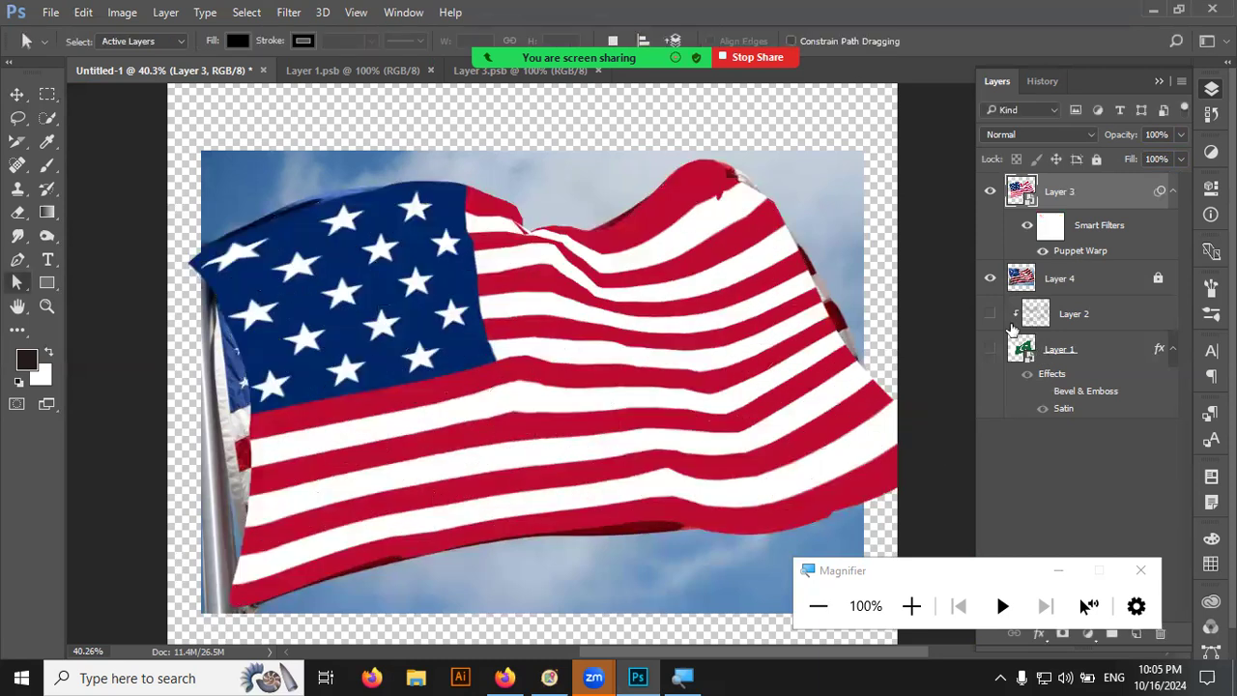
- Hide Layers 4 and 2, pick a soft brush, and add a new layer above the flag
left_click(988, 315)
left_click(990, 191)
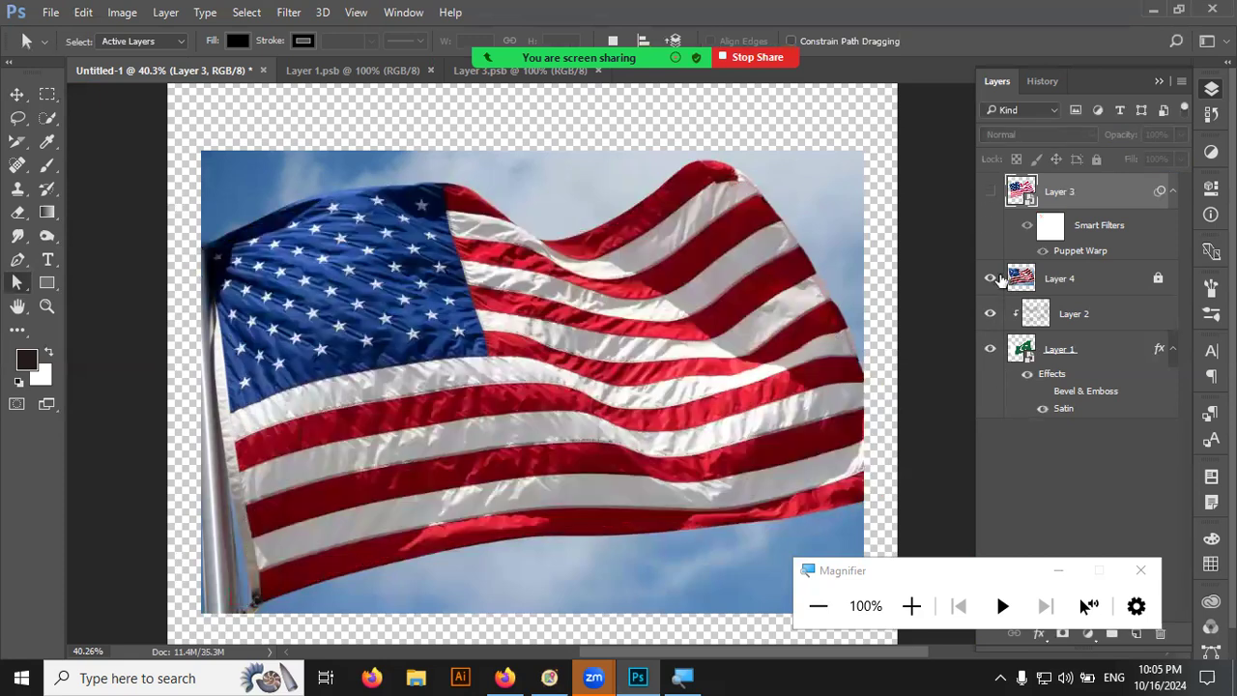
left_click(991, 279)
left_click(989, 193)
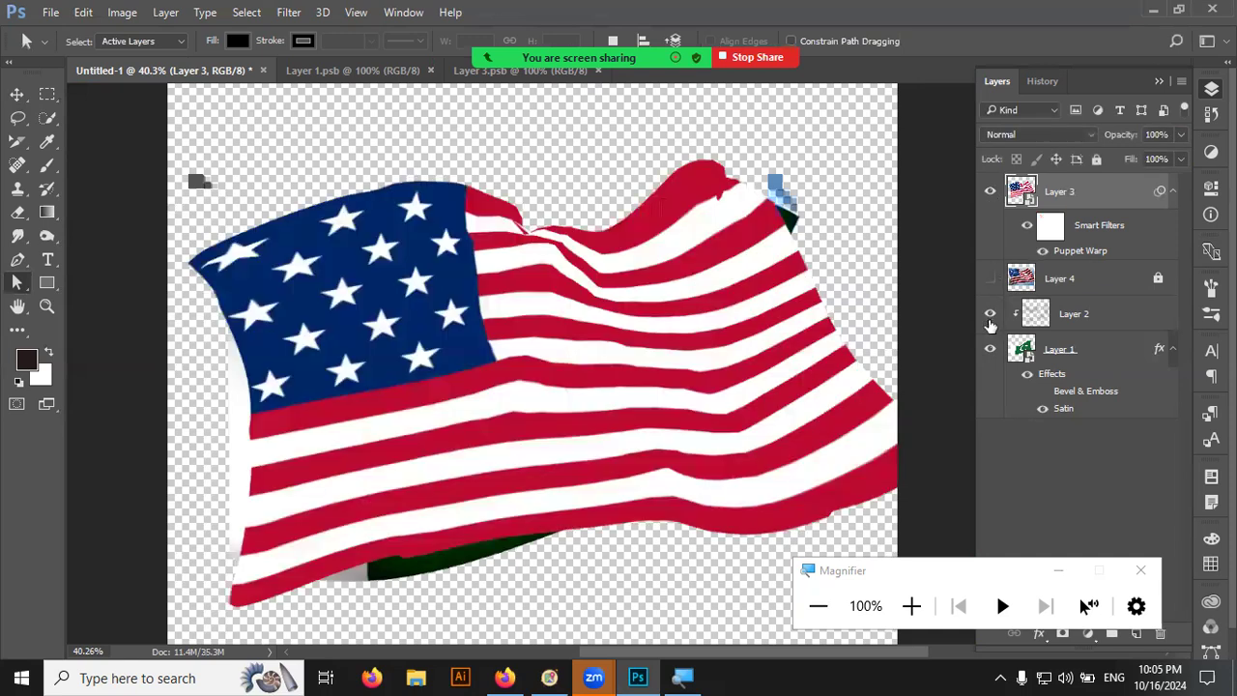
left_click(989, 323)
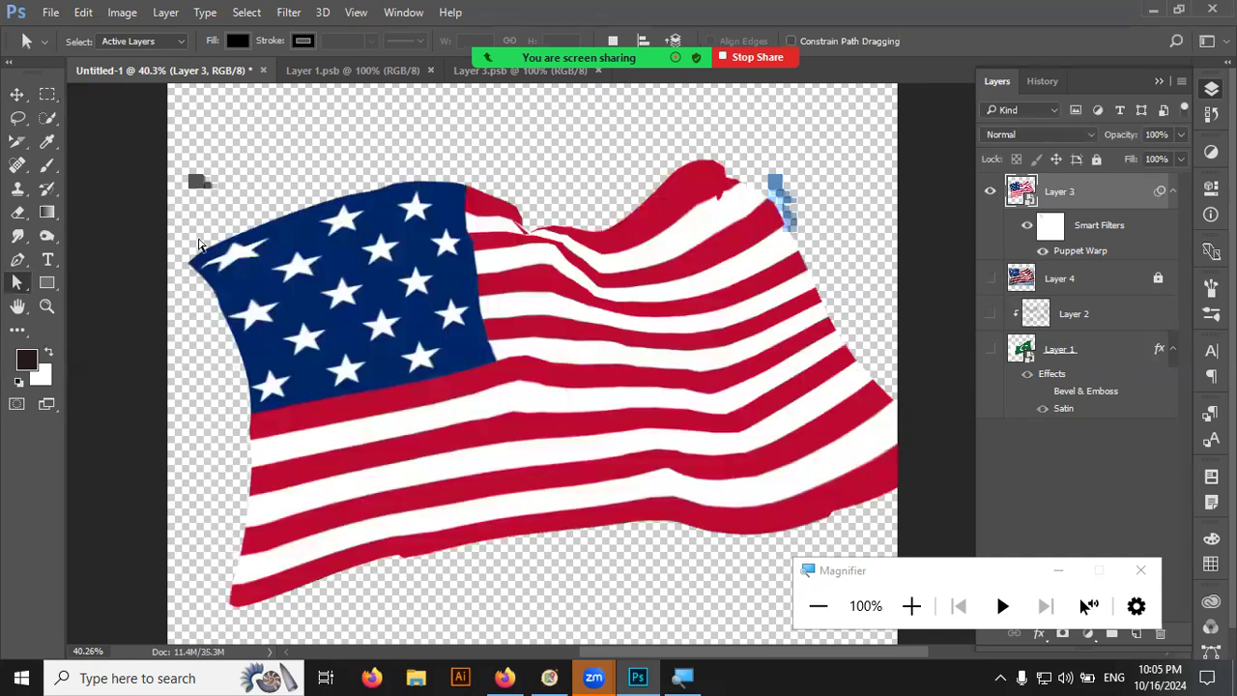
left_click(44, 167)
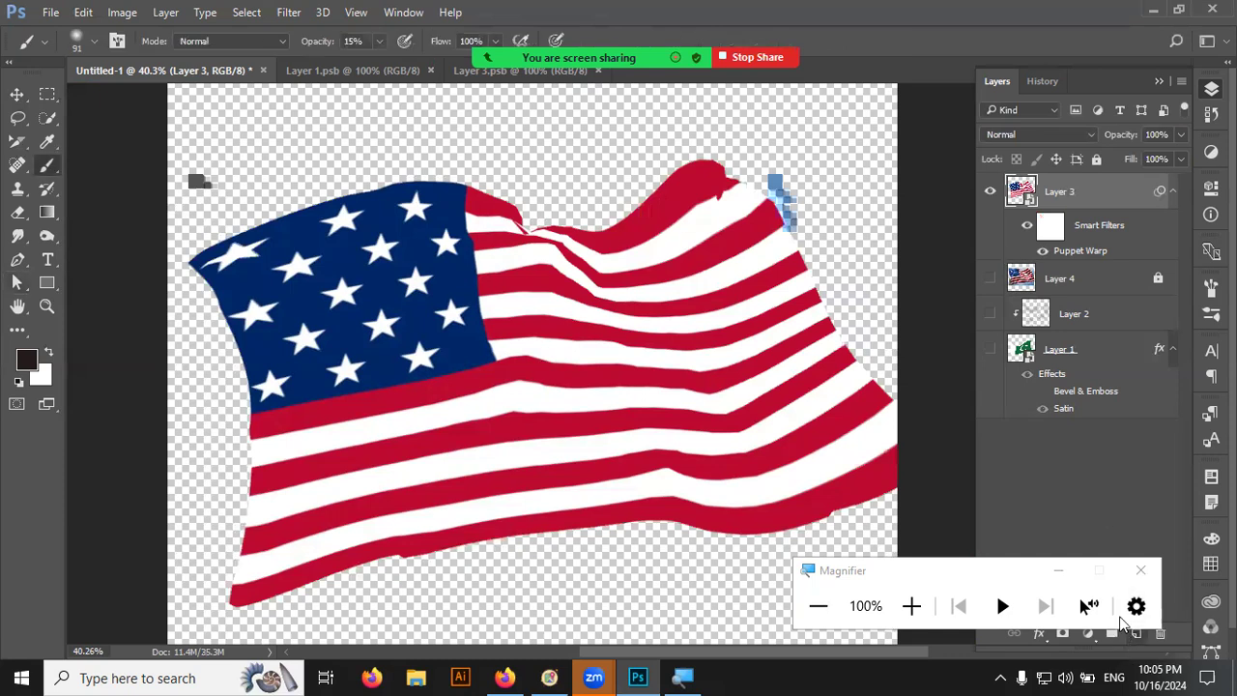
left_click(1135, 633)
- Paint soft grey shading along the stripe folds and the flag's top fold
mouse_move(596, 262)
left_mouse_down()
mouse_move(567, 199)
mouse_move(629, 262)
left_mouse_up()
mouse_move(527, 218)
left_mouse_down()
mouse_move(635, 296)
mouse_move(609, 215)
left_mouse_up()
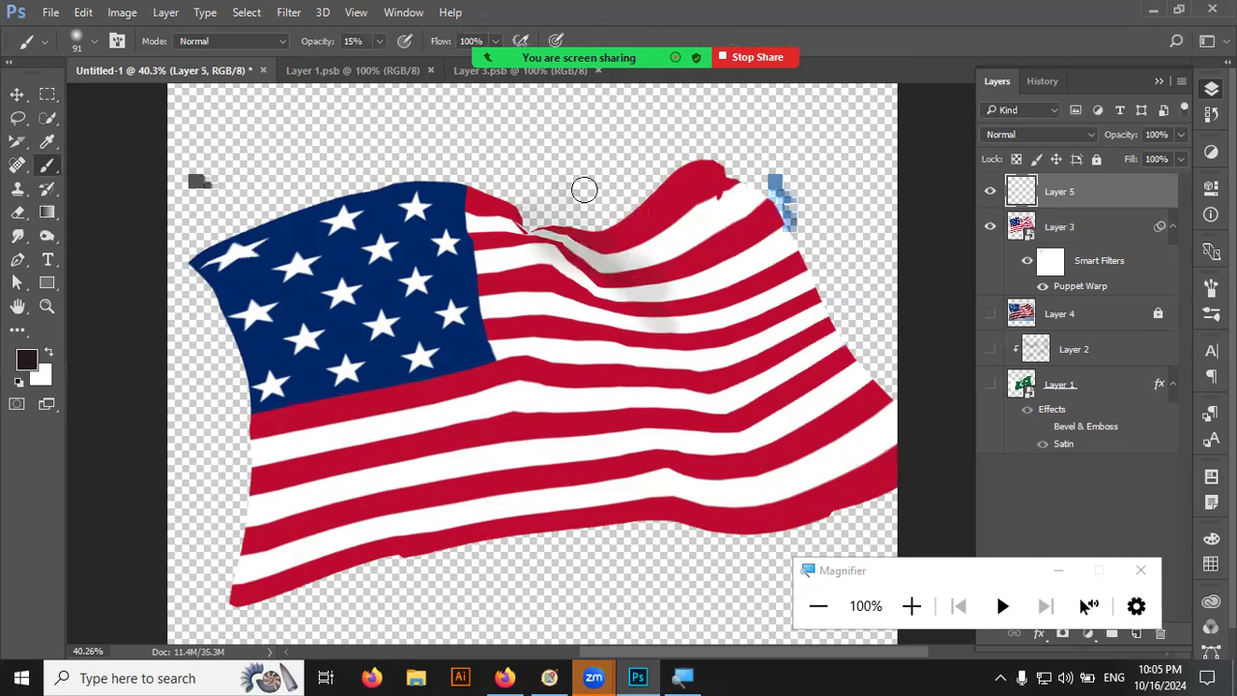
mouse_move(525, 207)
left_mouse_down()
mouse_move(620, 294)
mouse_move(675, 377)
left_mouse_up()
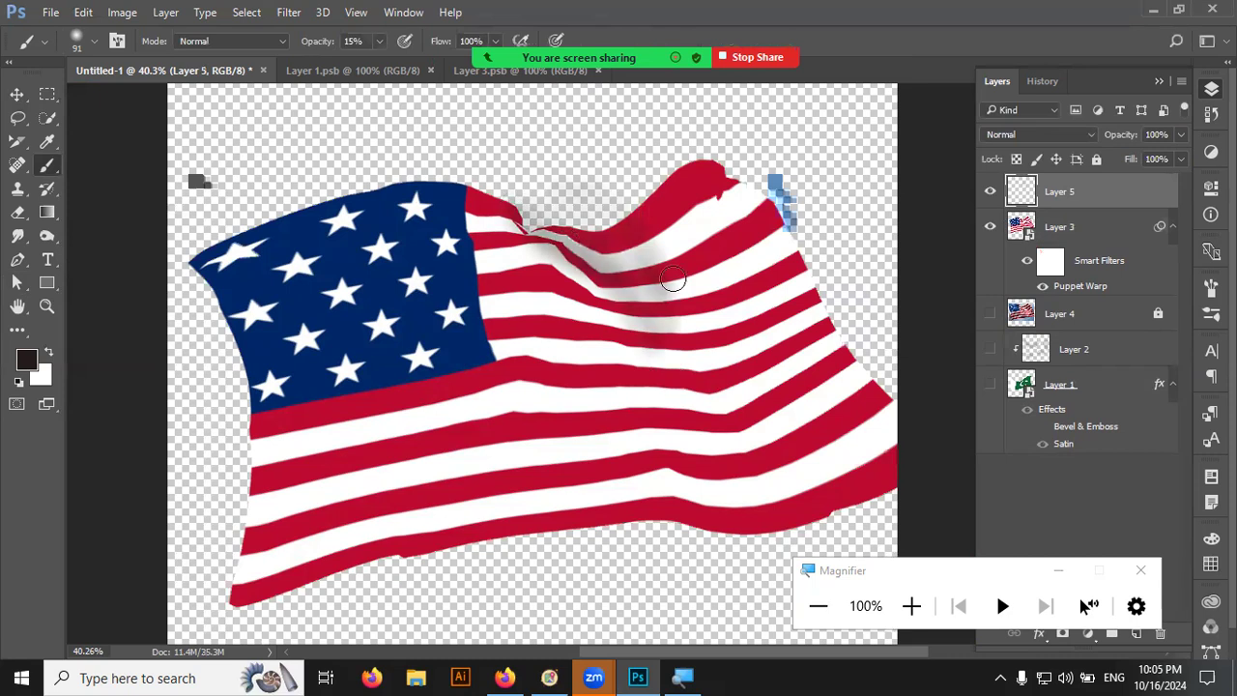
left_click_drag(673, 279, 676, 359)
left_click_drag(619, 189, 657, 251)
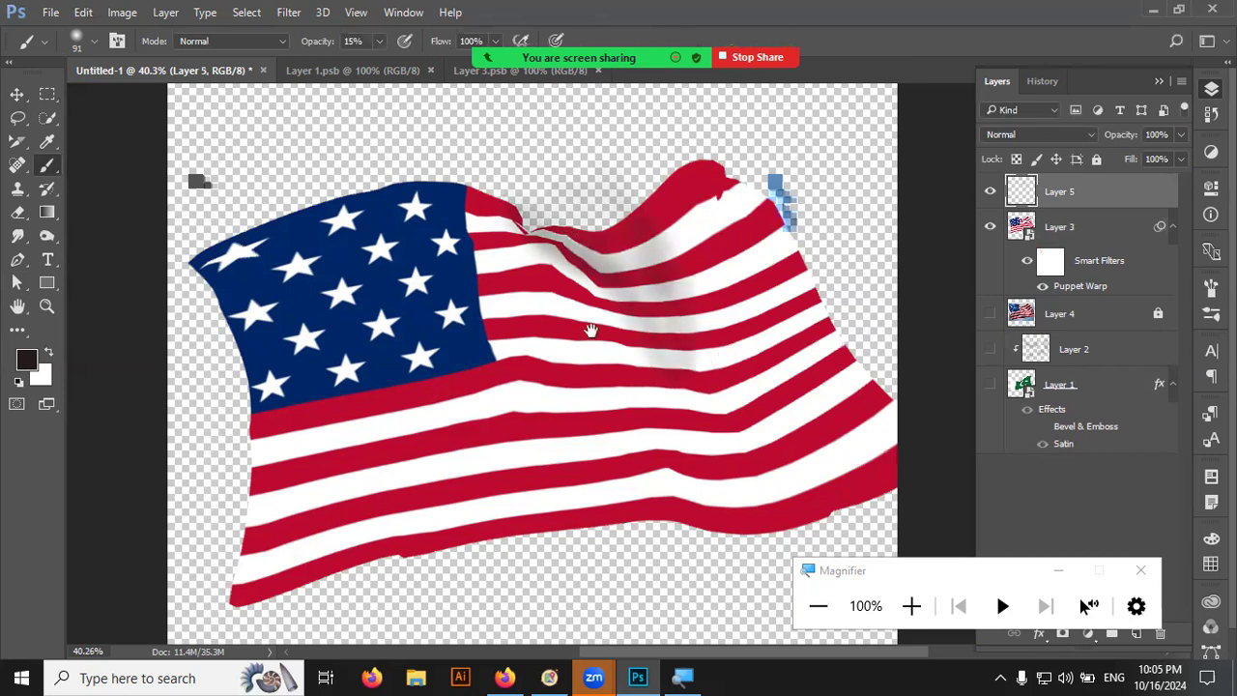
left_click_drag(590, 331, 475, 331)
mouse_move(647, 193)
left_mouse_down()
mouse_move(622, 199)
mouse_move(646, 219)
left_mouse_up()
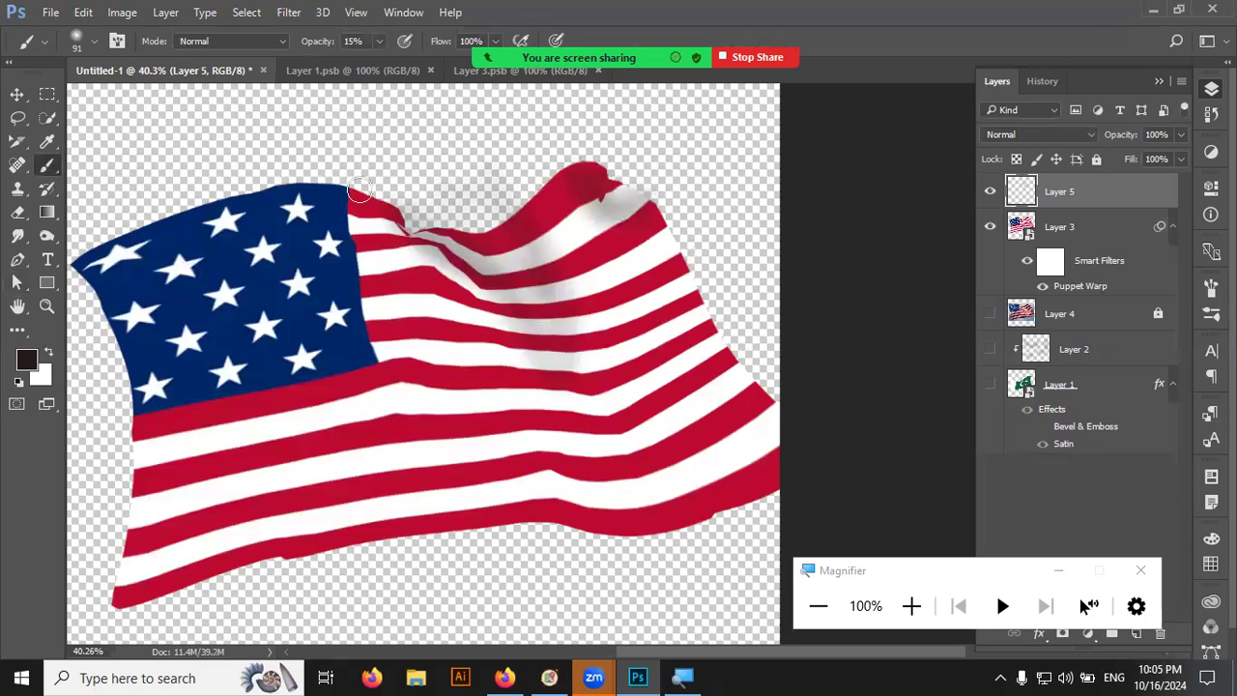
left_click_drag(359, 191, 364, 142)
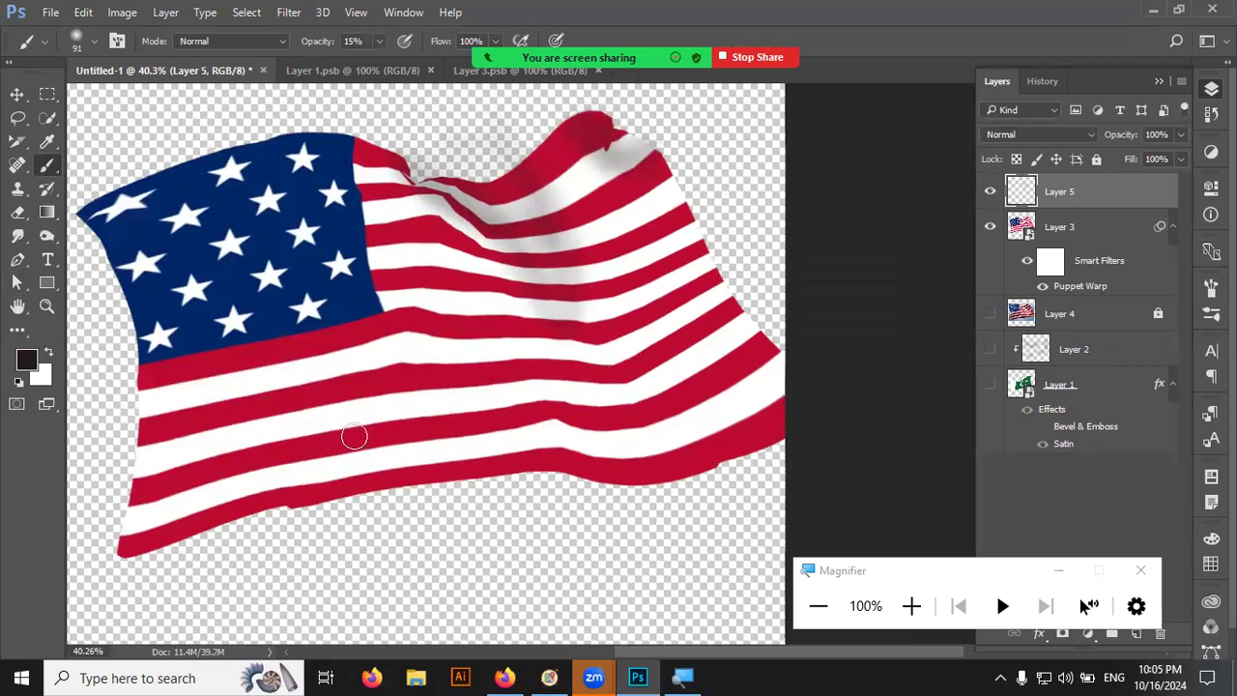
- With a 243 px brush, shade the bottom, right and upper-left edges, then clip to Layer 3
right_click(437, 312)
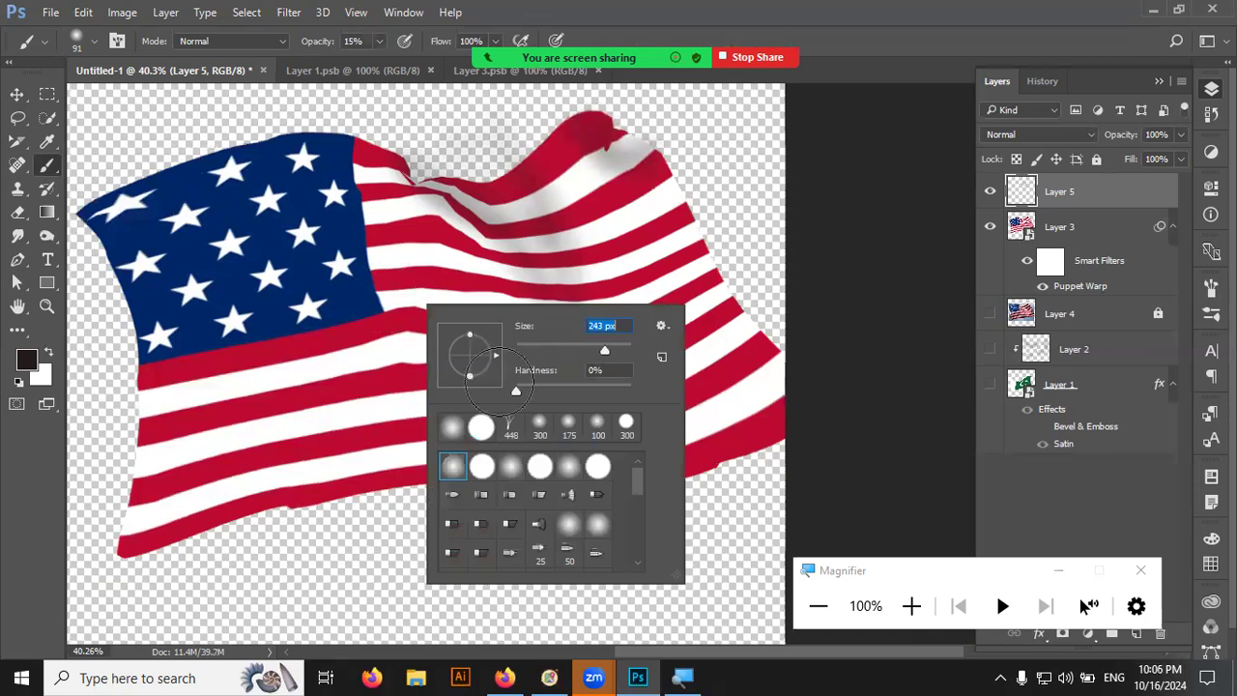
left_click_drag(568, 350, 592, 350)
mouse_move(658, 505)
left_mouse_down()
mouse_move(752, 409)
mouse_move(712, 202)
mouse_move(751, 326)
mouse_move(732, 331)
mouse_move(690, 262)
left_mouse_up()
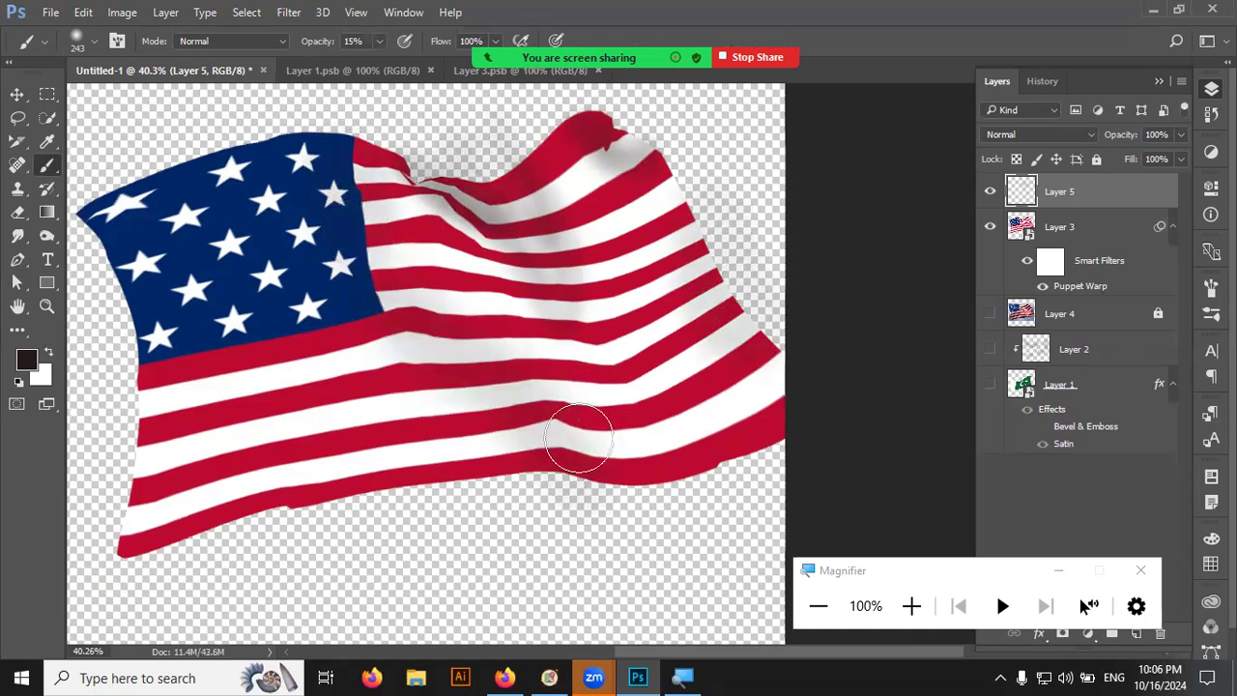
left_click_drag(277, 517, 318, 525)
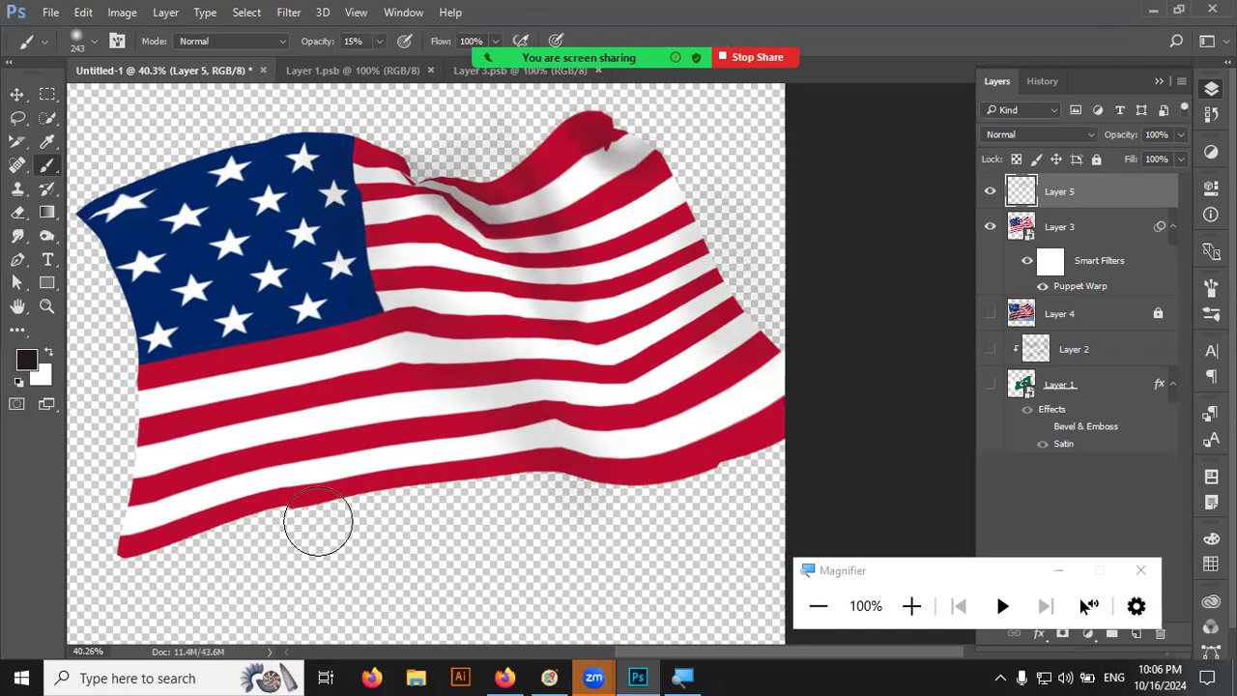
left_click_drag(114, 222, 113, 214)
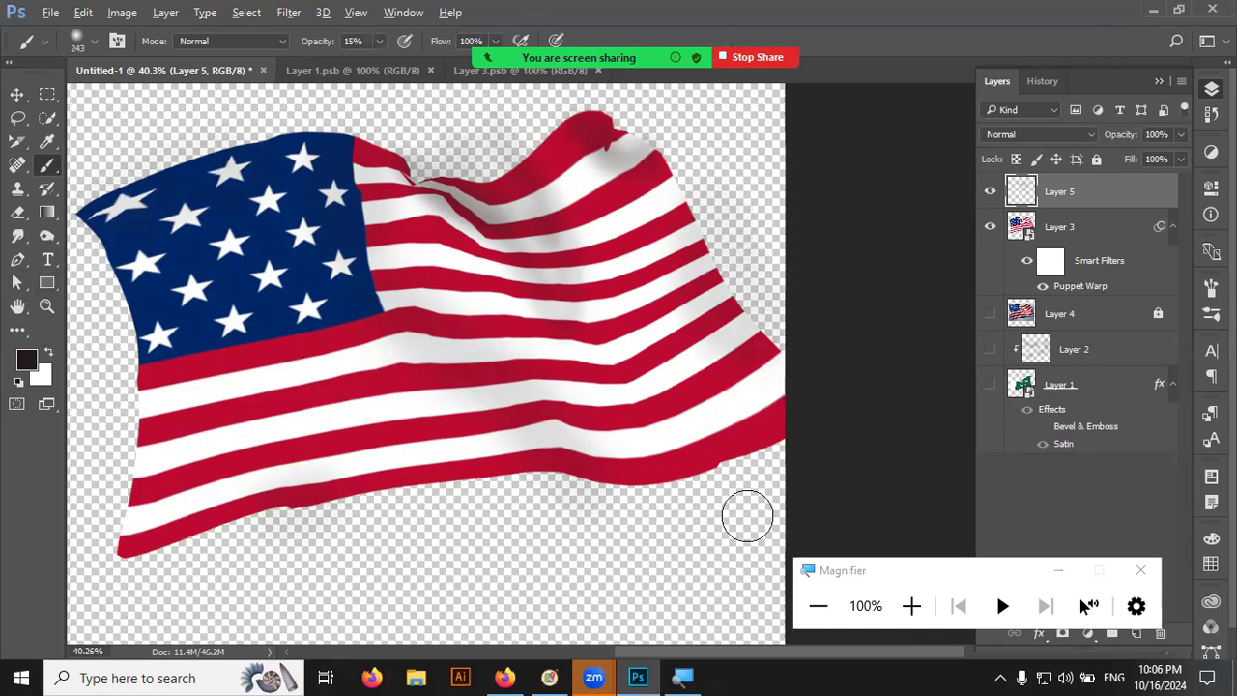
scroll(745, 513, "down", 2)
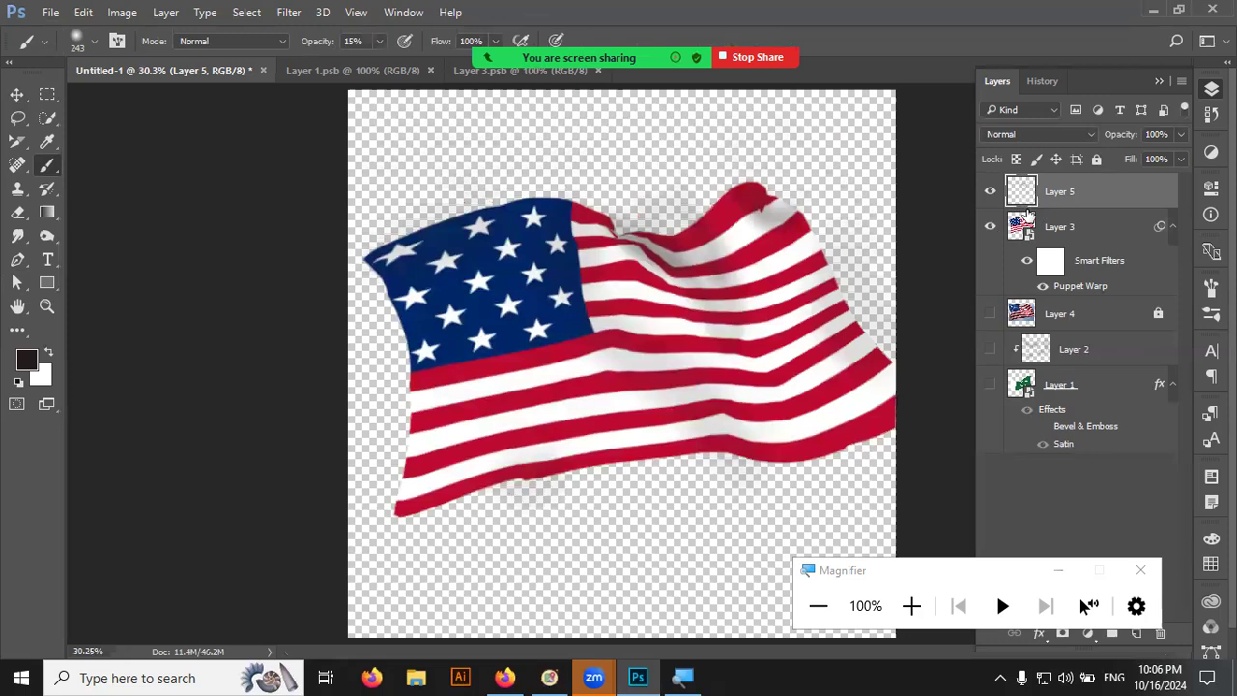
left_click(1037, 210, "alt")
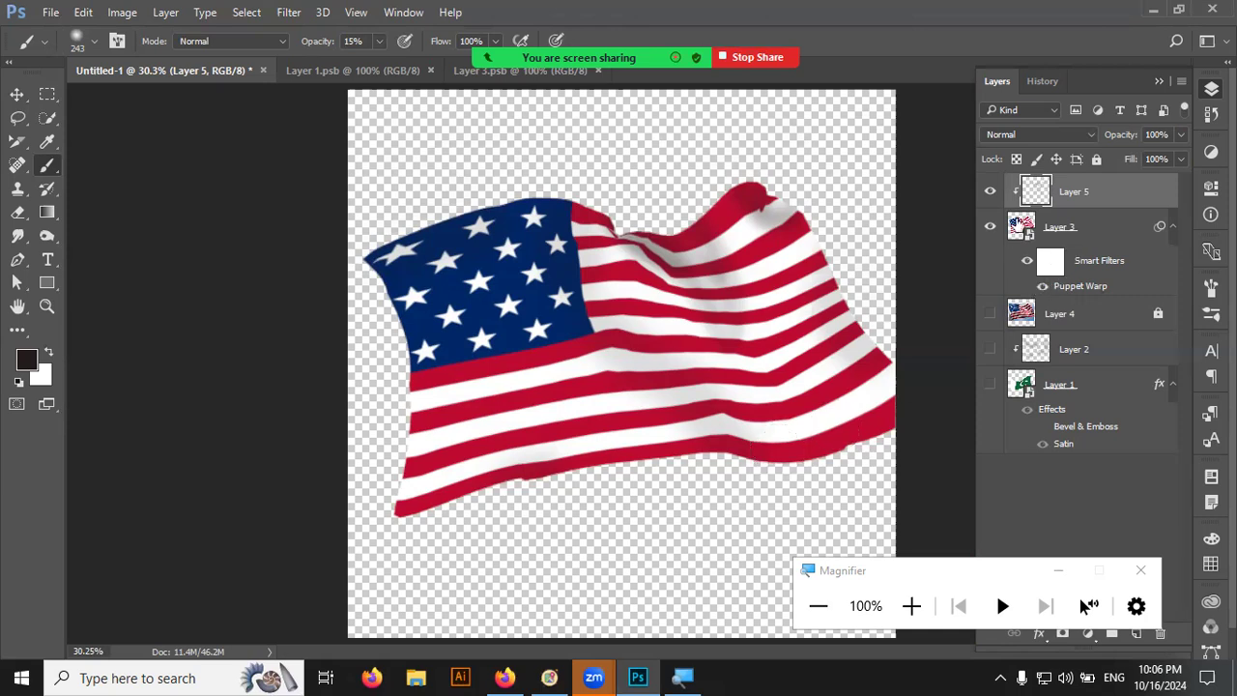
- In the warped flag's smart object, hide the US flag to show the Indian flag, then save
double_click(1021, 227)
left_click(990, 187)
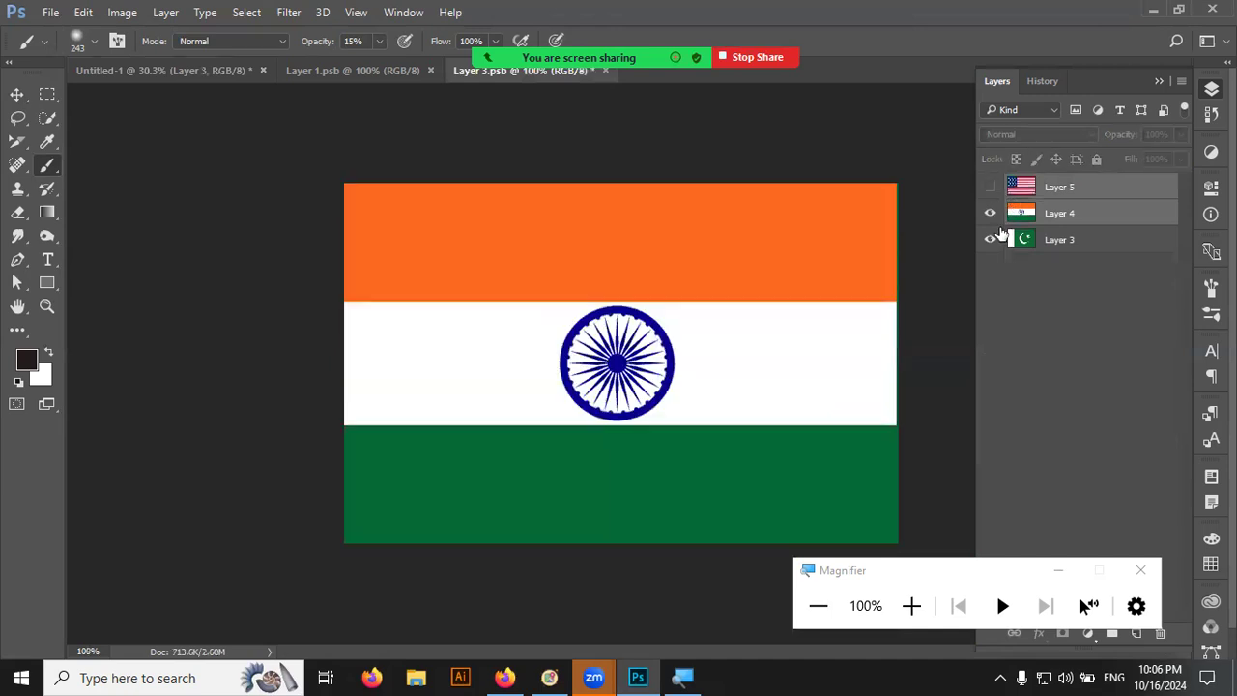
key("ctrl+s")
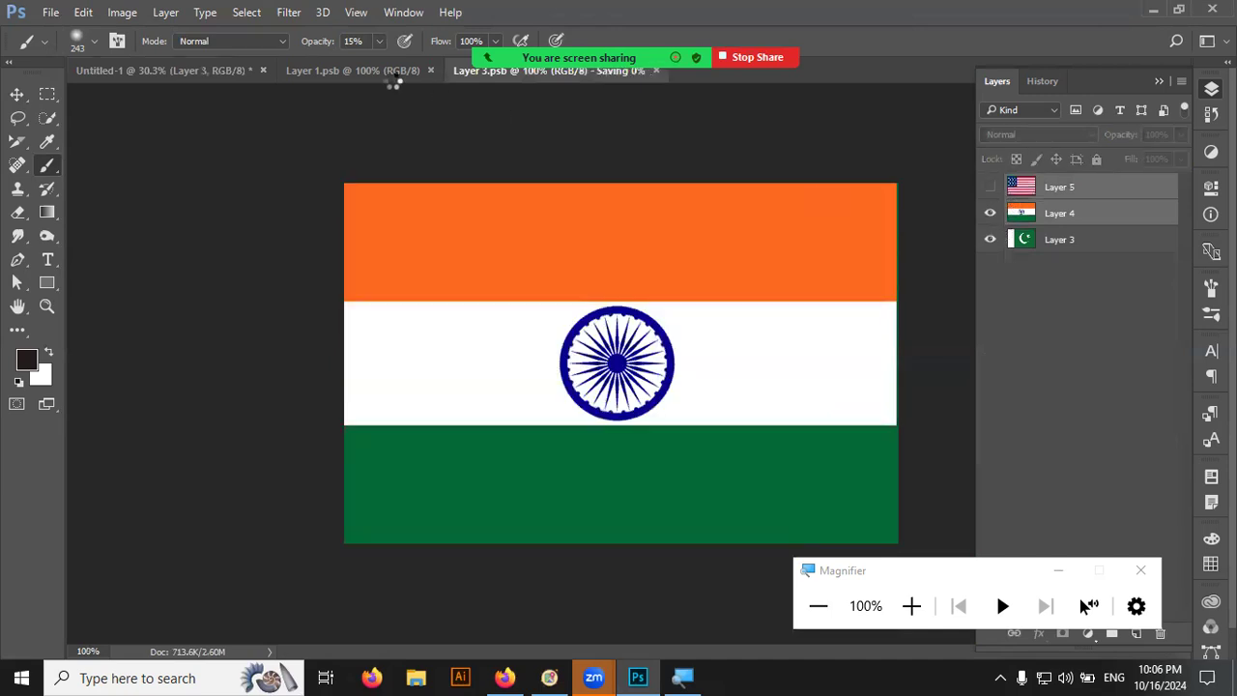
key("ctrl+Tab")
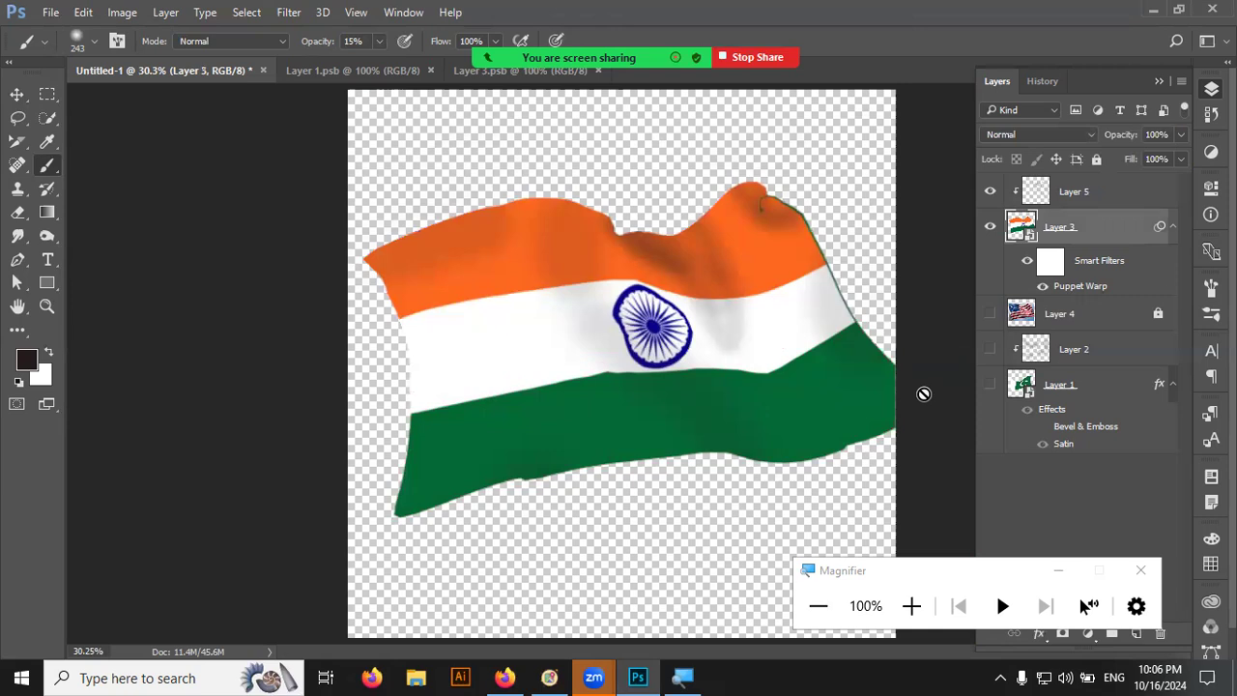
- Nudge the Indian flag slightly right and down inside the smart object
left_click(493, 70)
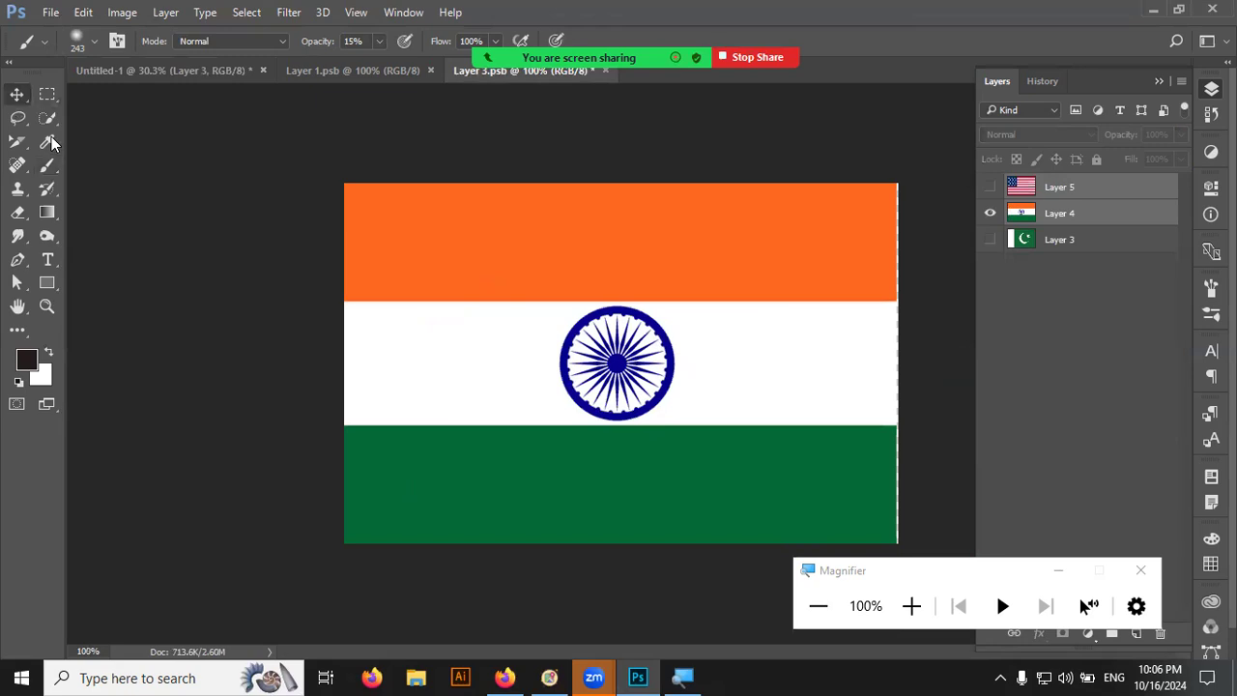
left_click(17, 94)
left_click_drag(503, 274, 512, 286)
key("ctrl")
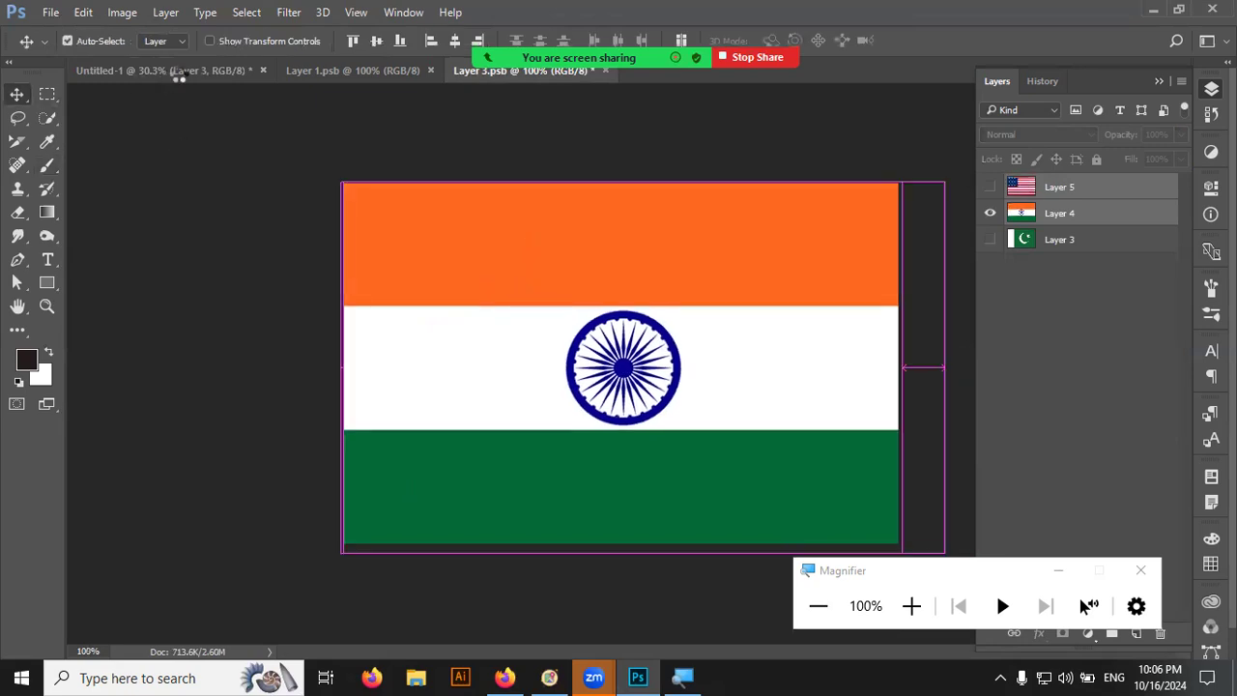
left_click(177, 73)
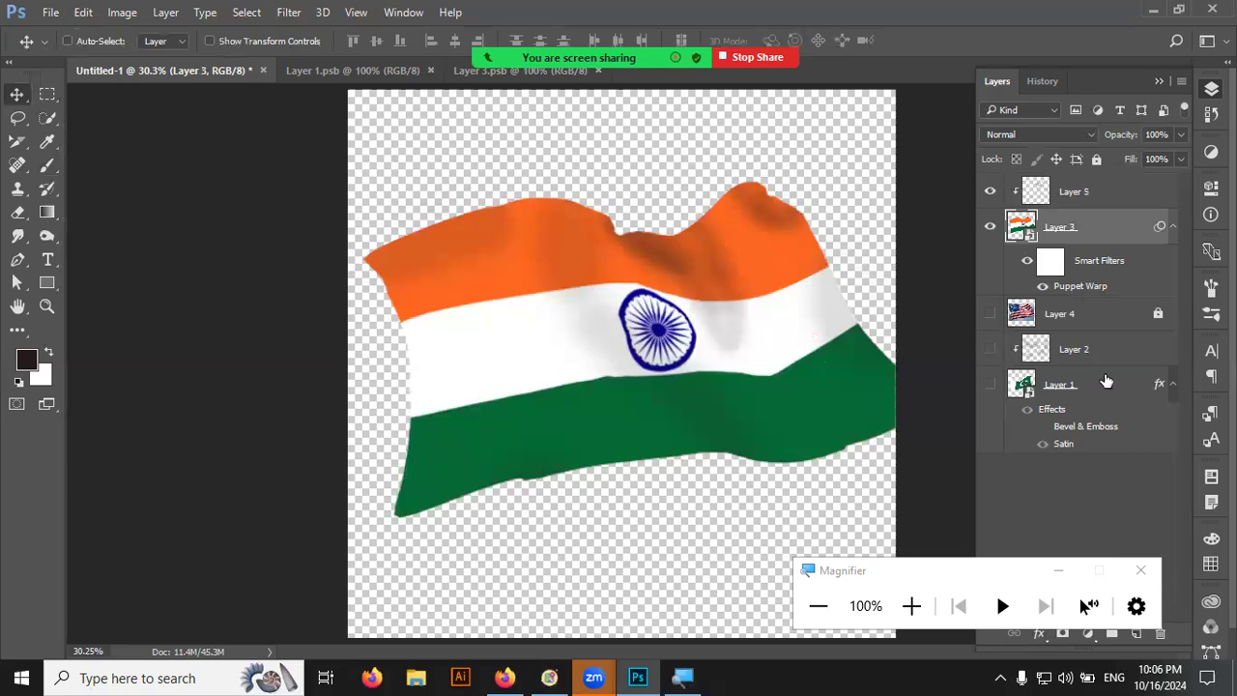
- Hide every layer of the main animation document, leaving the canvas empty
left_click(990, 230)
left_click(990, 199)
left_click(990, 226)
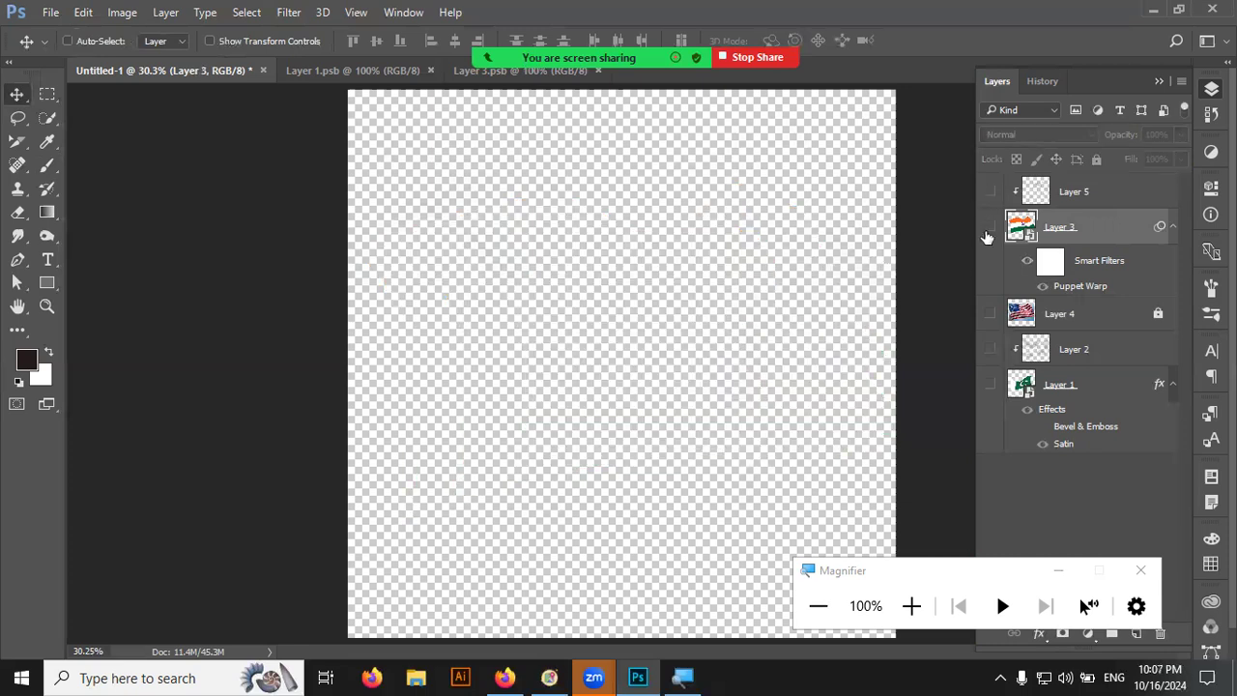
- Replace the flag search with a Google Images search for 'cartoon character'
left_click(522, 676)
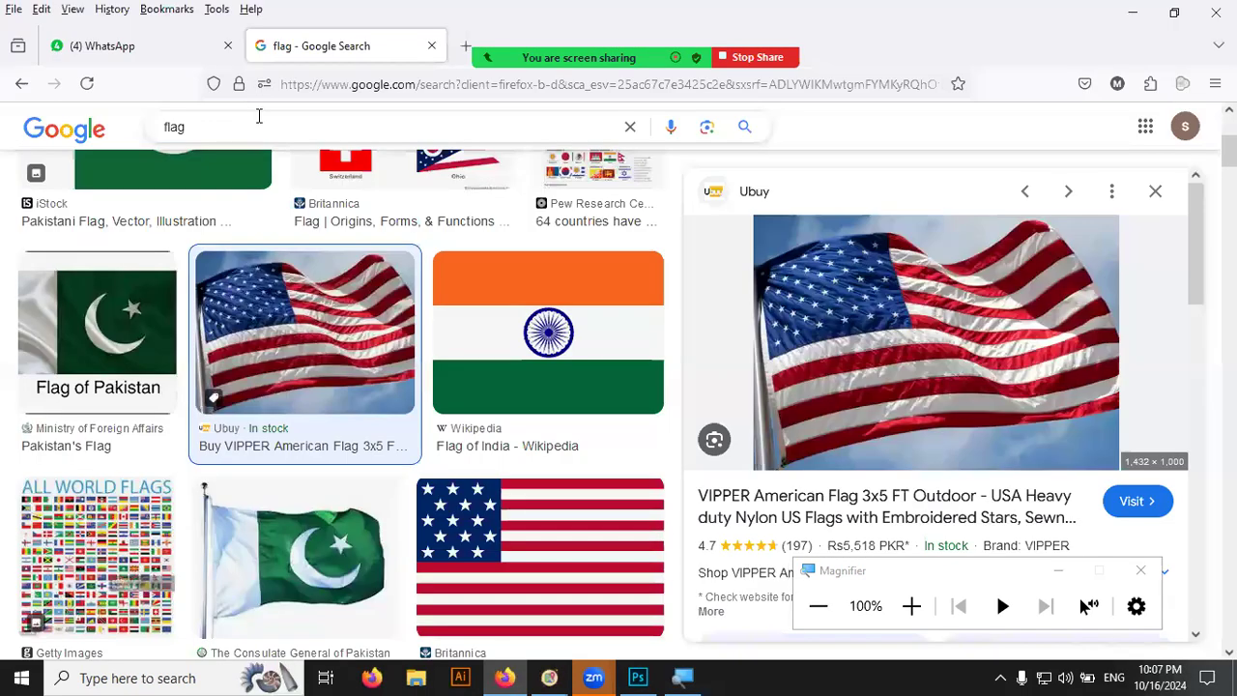
left_click(259, 116)
type("catroo")
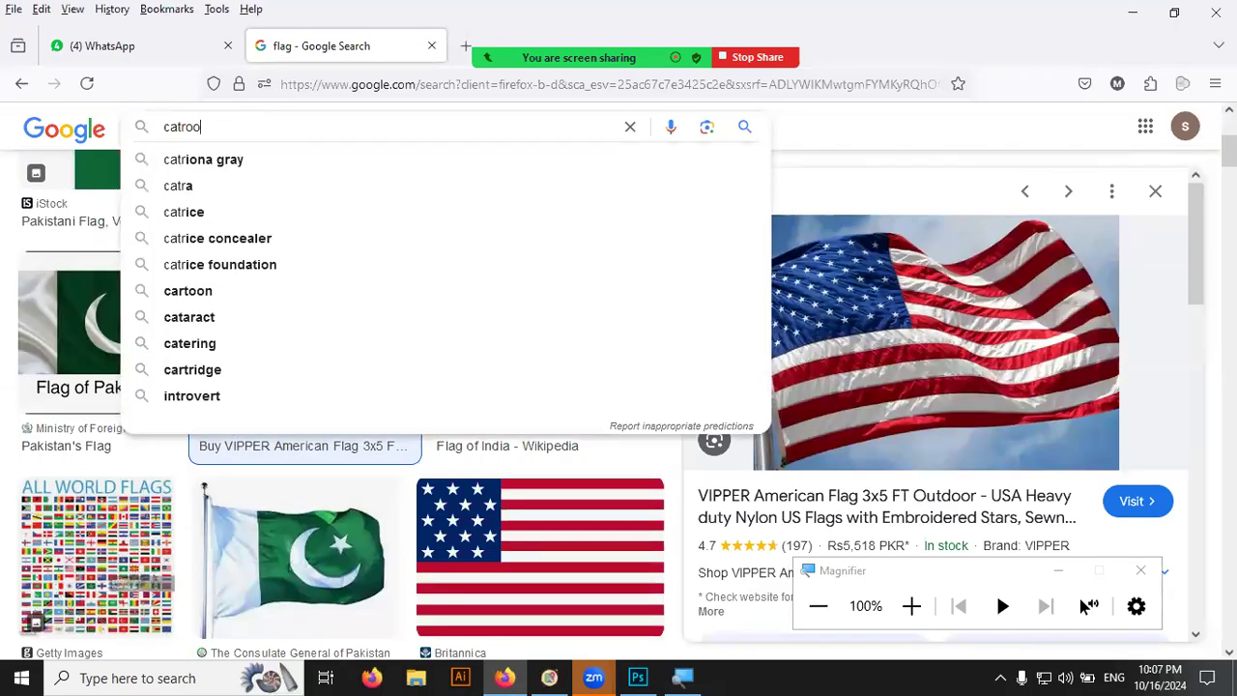
key("BackSpace")
key("BackSpace")
key("BackSpace")
type("rtoon c")
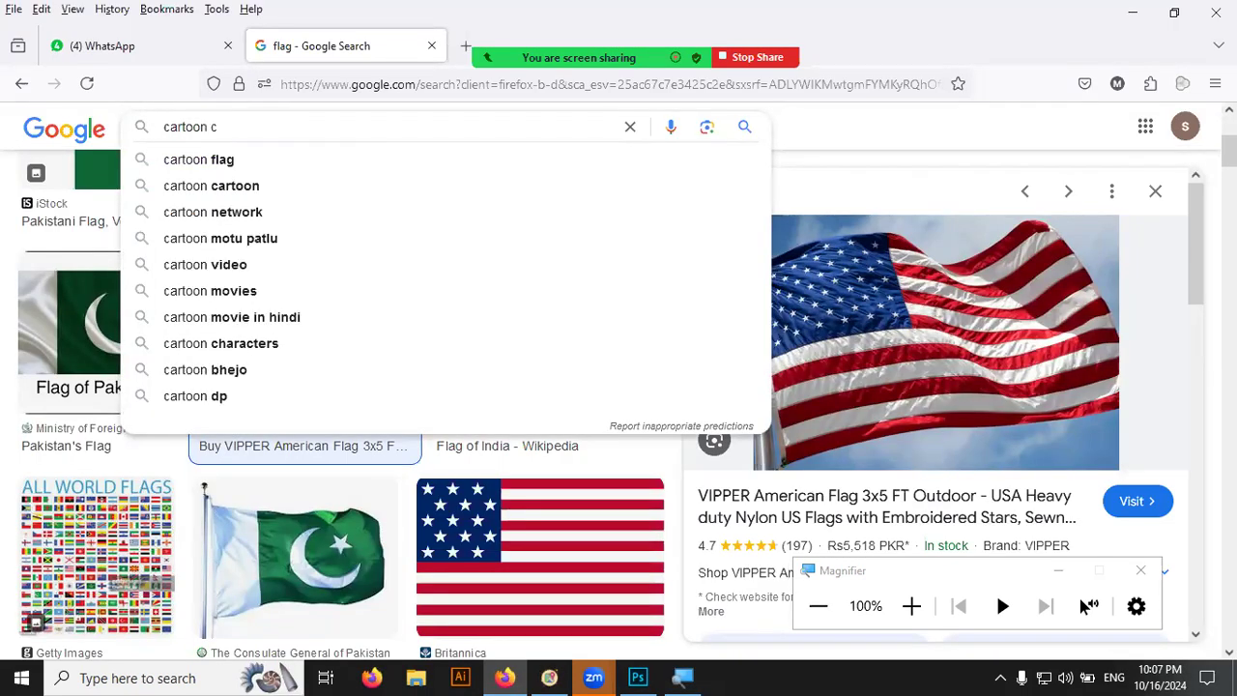
type("haracter")
key("Return")
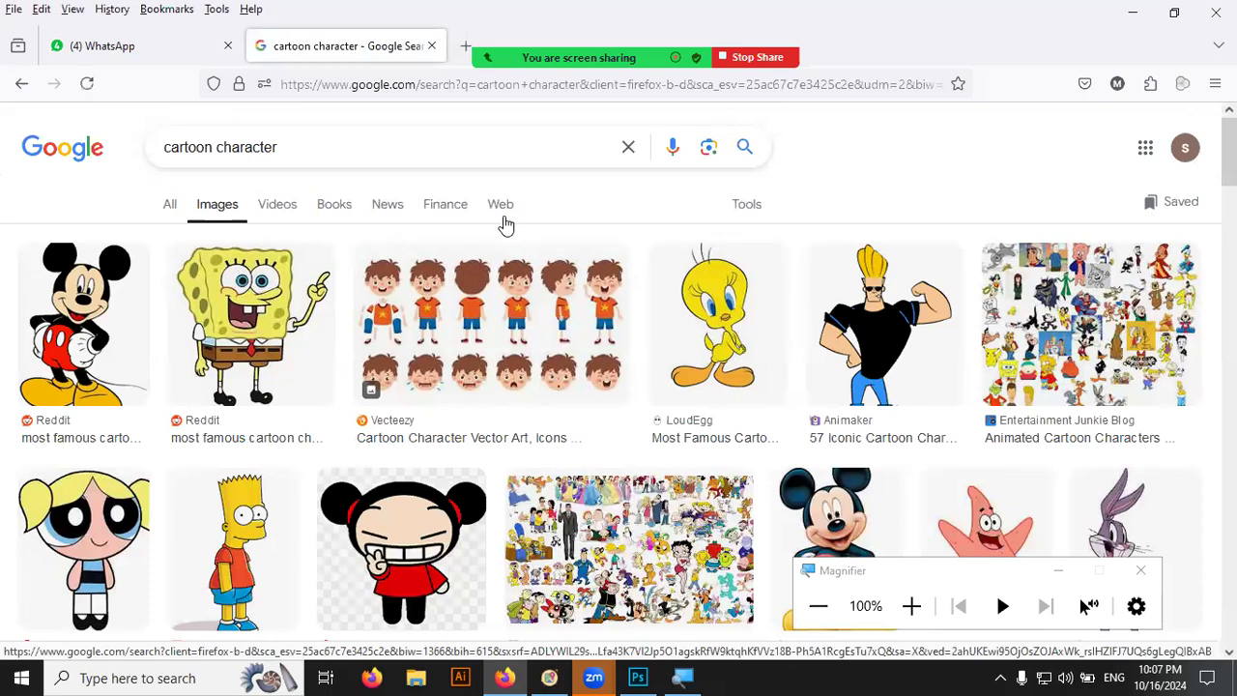
- Find the Freepik bomb character sheet in the results, preview it, and copy the image
scroll(723, 390, "down", 3)
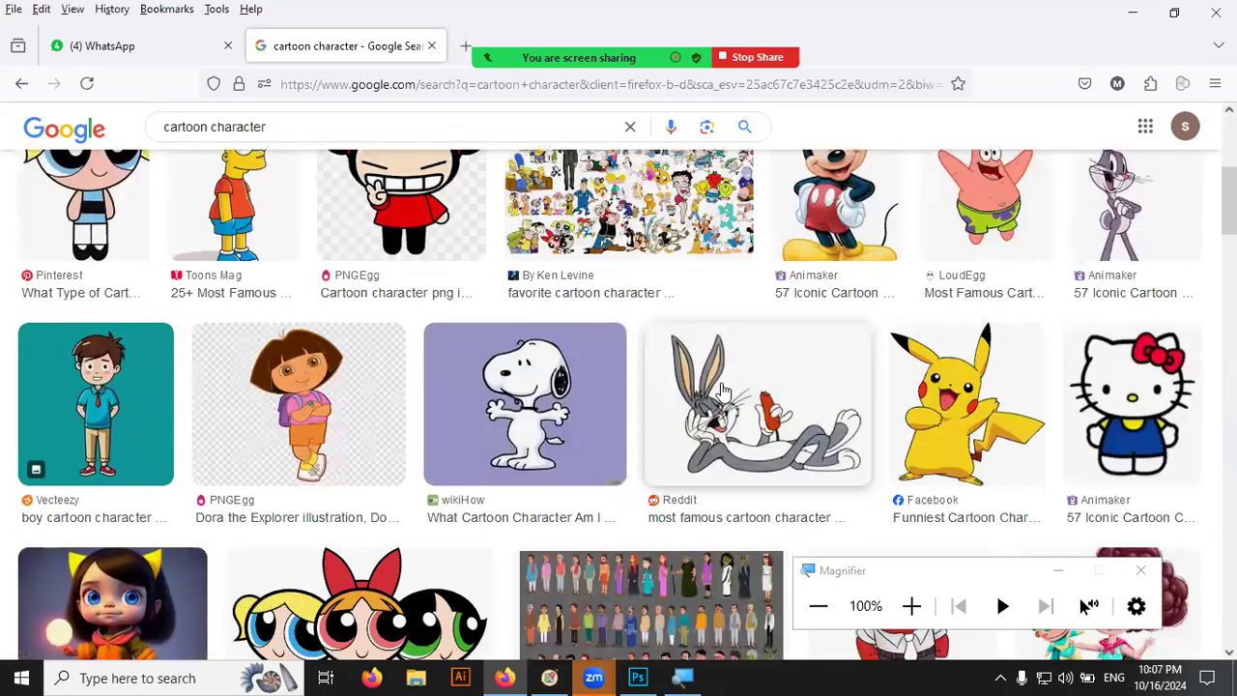
scroll(723, 389, "down", 2)
scroll(723, 389, "down", 3)
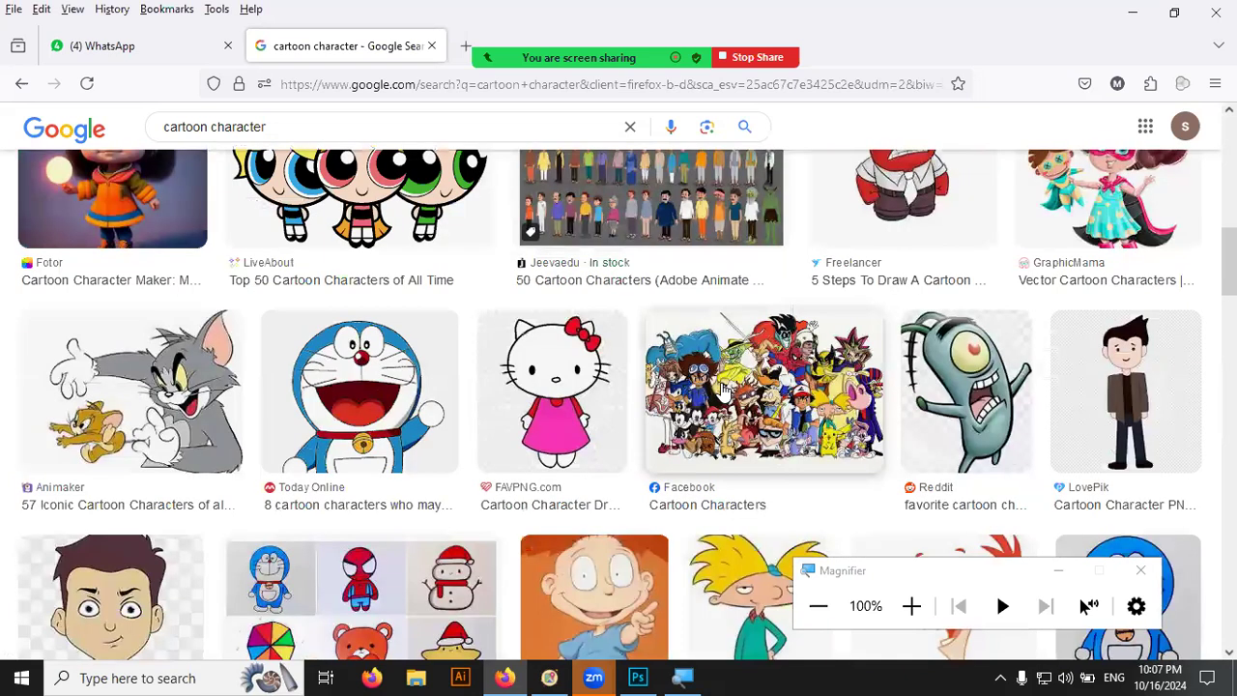
scroll(722, 387, "down", 1)
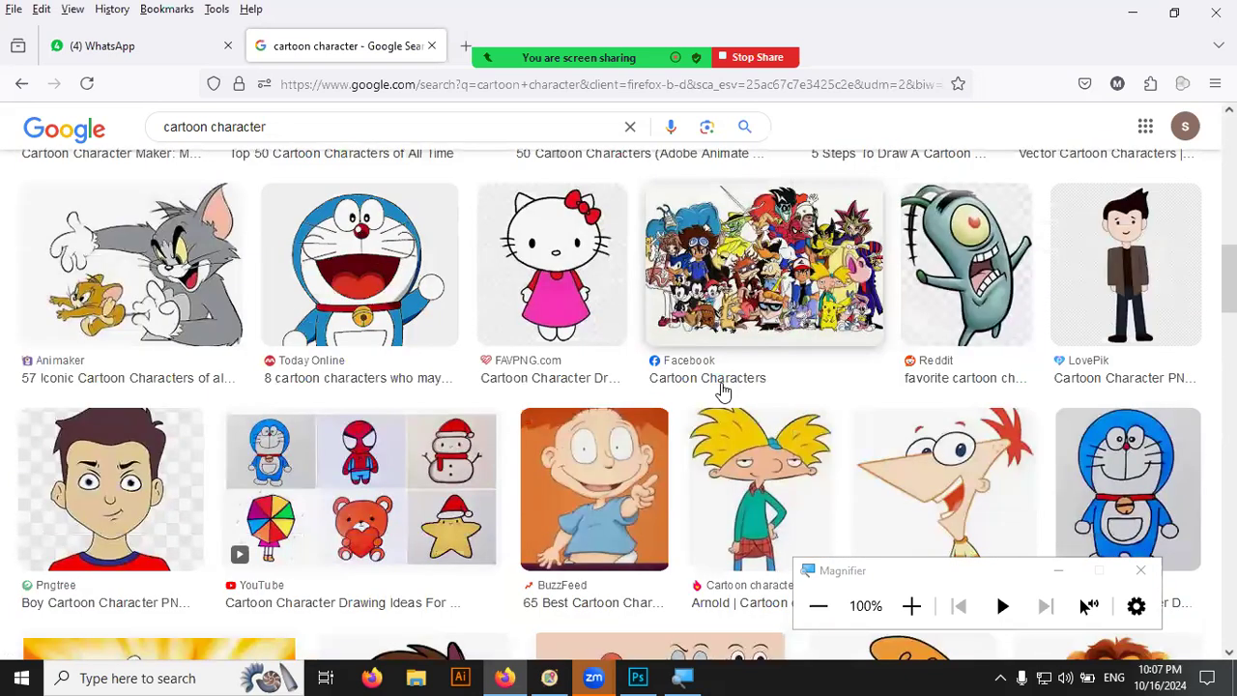
scroll(723, 389, "down", 1)
scroll(723, 389, "down", 1)
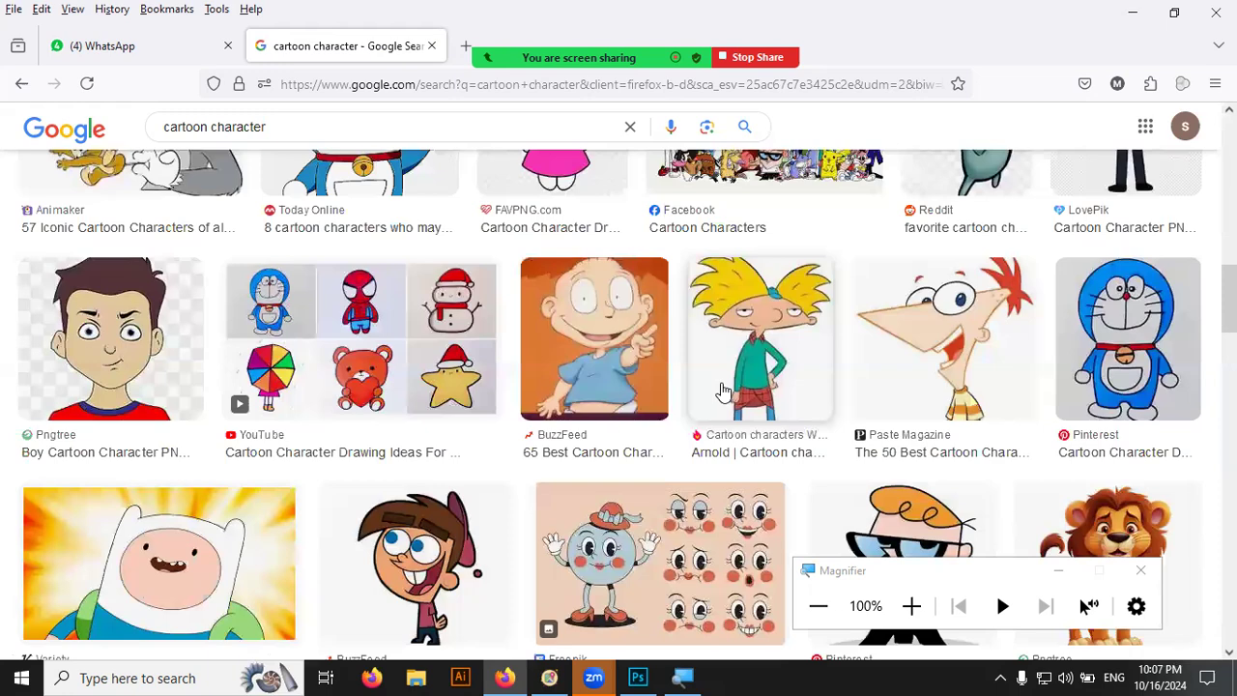
scroll(723, 390, "down", 3)
scroll(723, 390, "down", 2)
scroll(723, 390, "down", 2)
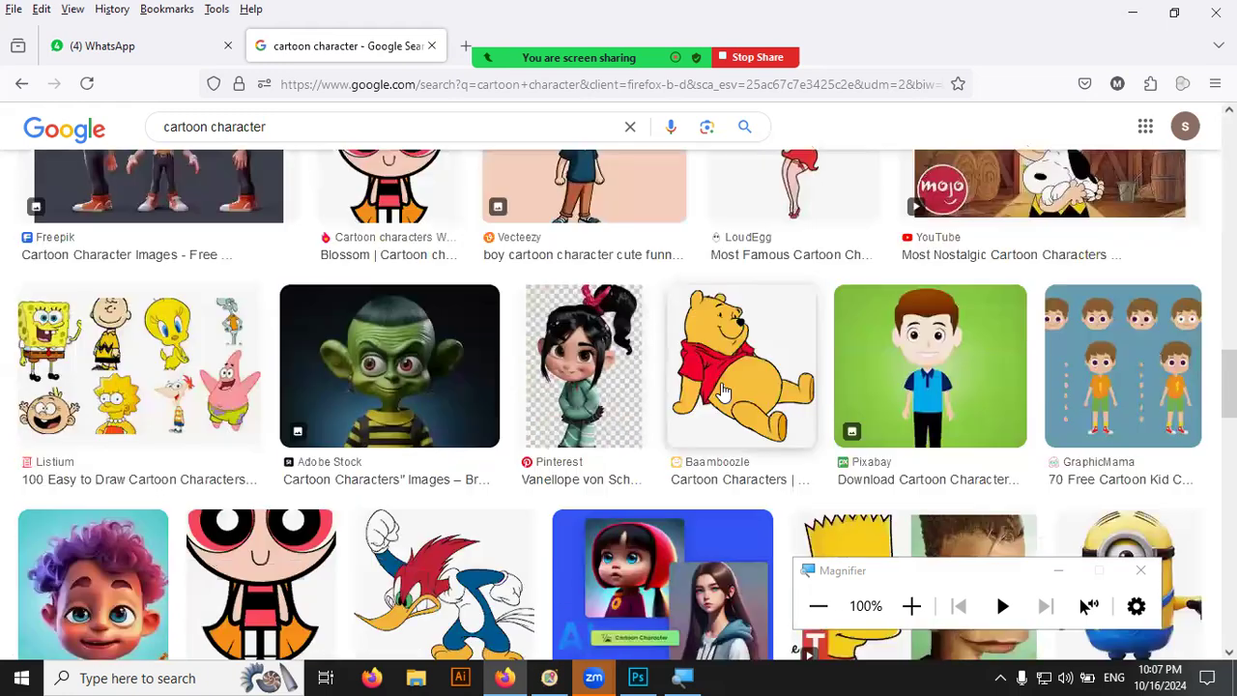
scroll(723, 389, "down", 1)
scroll(723, 390, "down", 1)
scroll(723, 390, "down", 1)
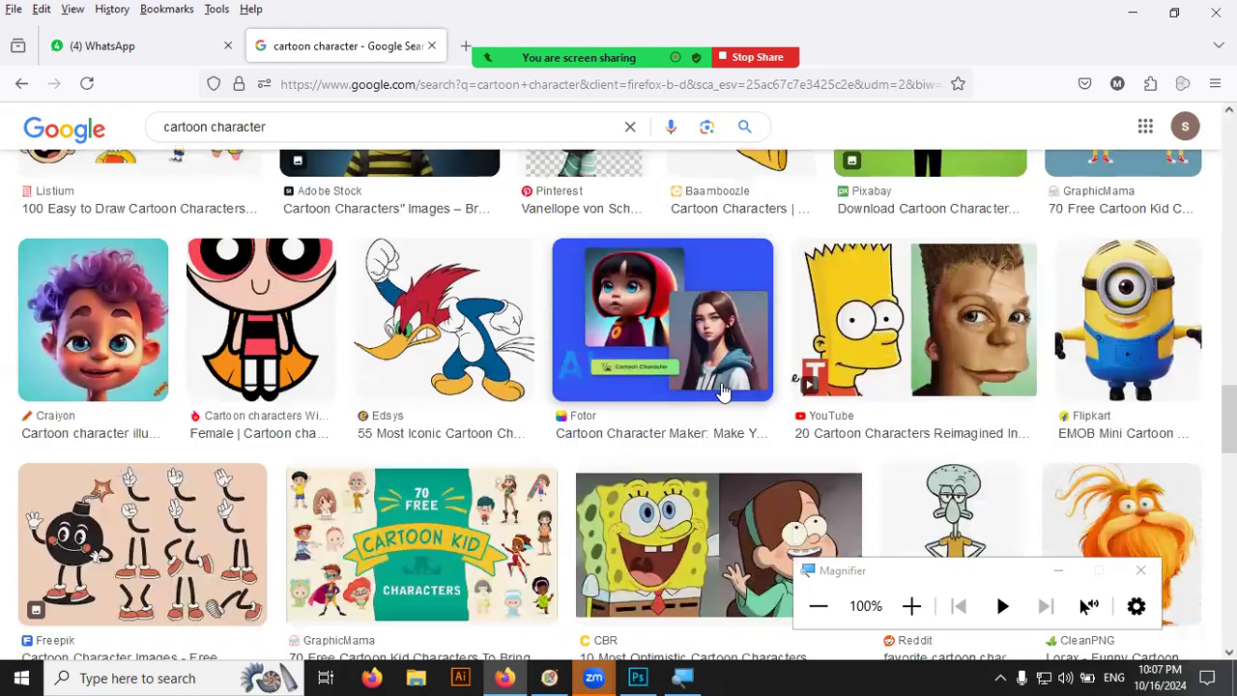
scroll(723, 390, "down", 1)
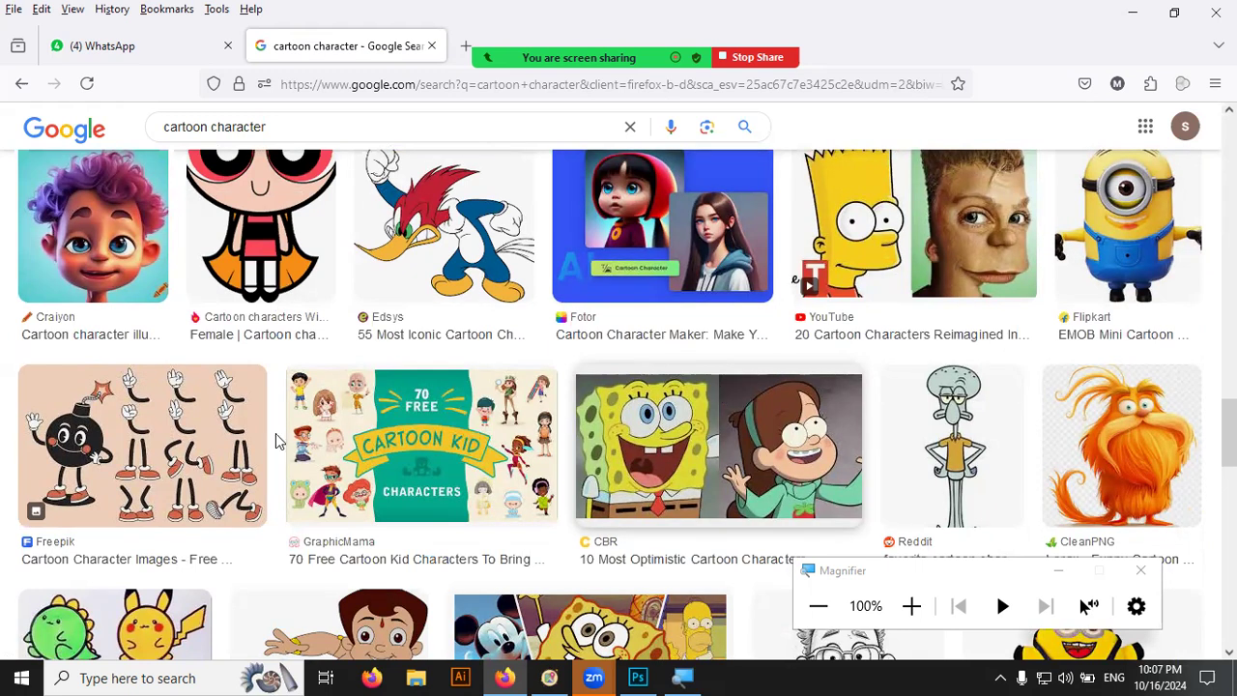
left_click(70, 436)
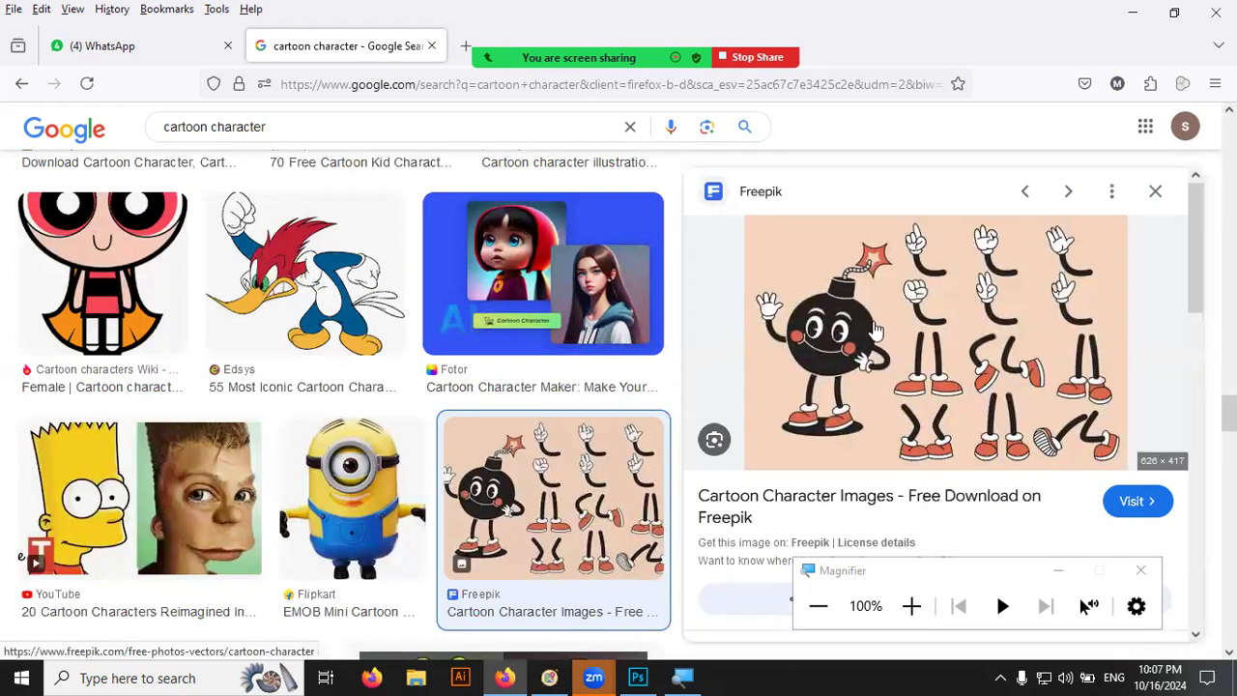
right_click(876, 332)
left_click(942, 493)
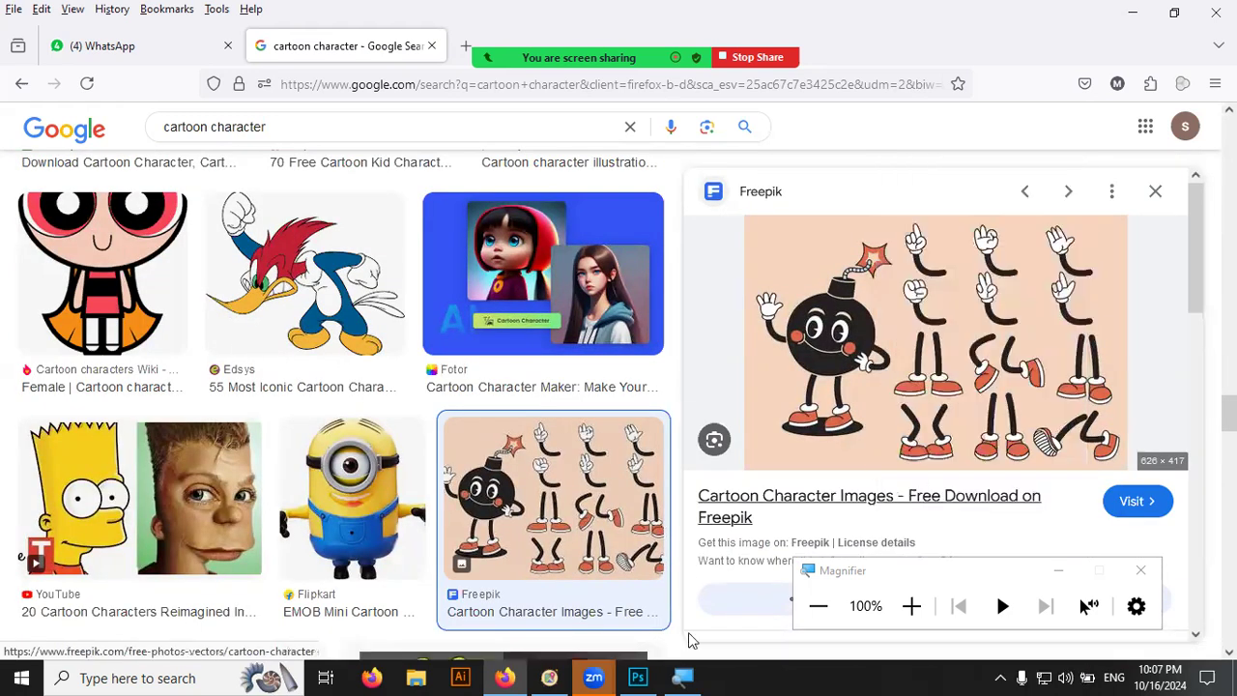
- Move Layer 6 above Layer 5, then paste the character sheet and enlarge it to fill the canvas
left_click(638, 677)
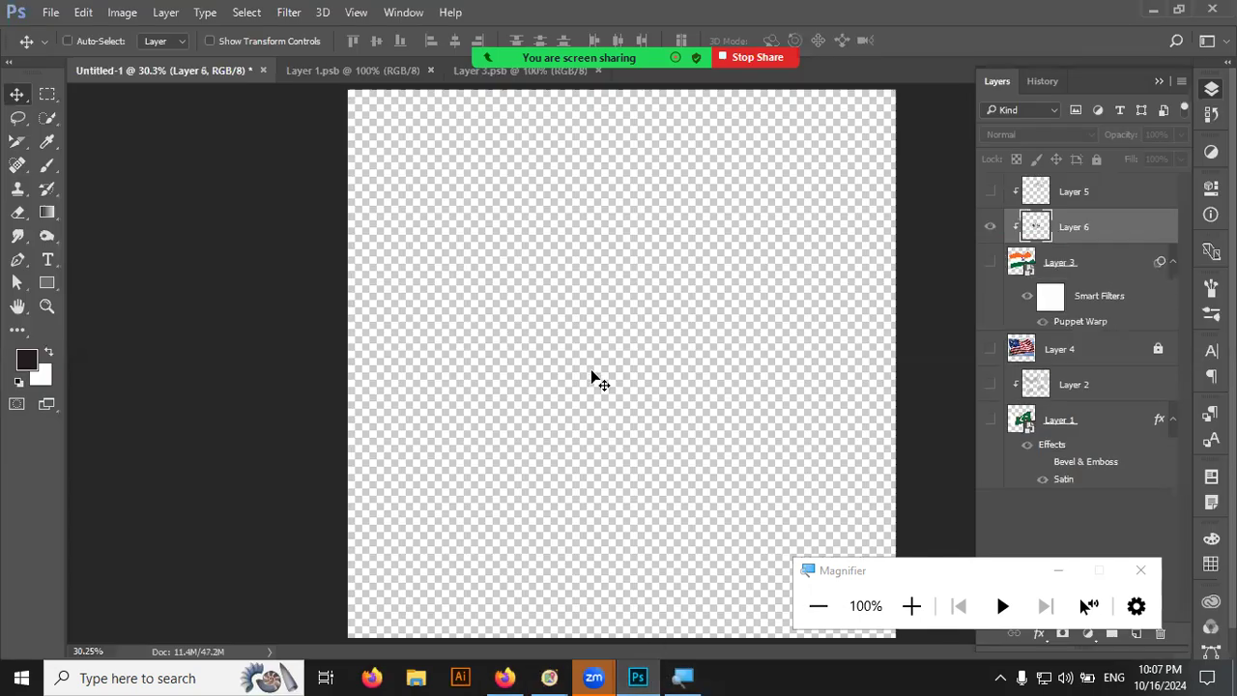
mouse_move(1037, 228)
left_mouse_down()
mouse_move(1020, 198)
mouse_move(1038, 203)
left_mouse_up()
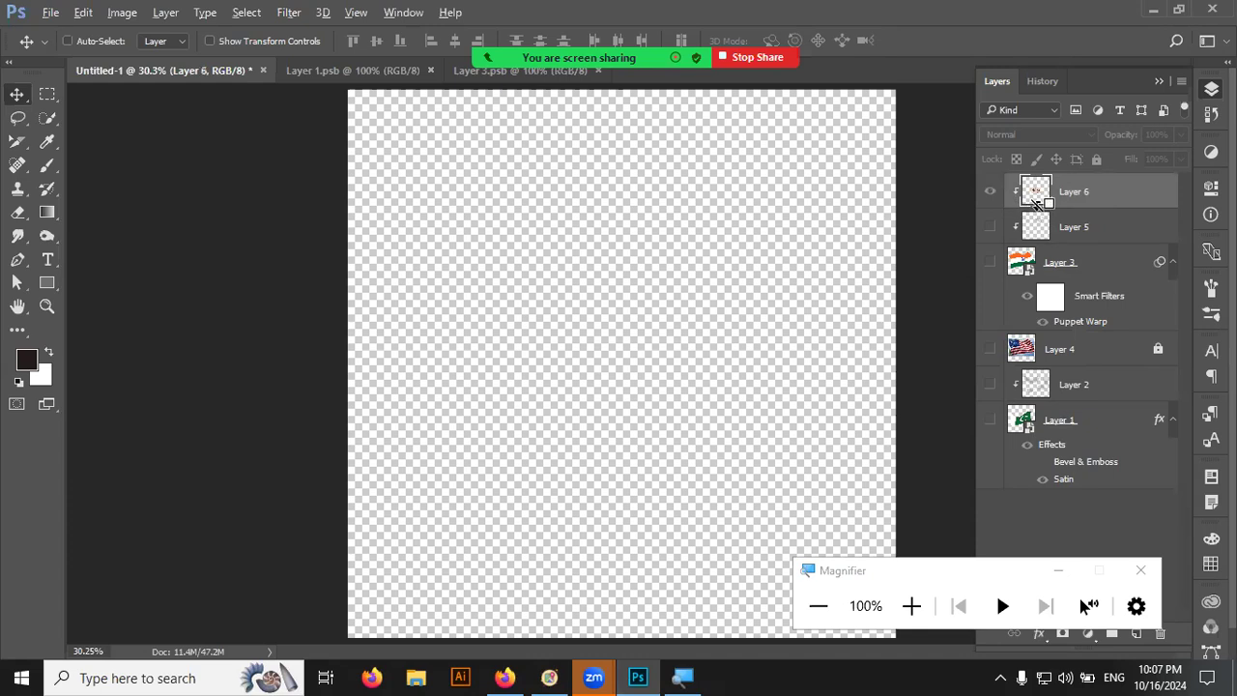
key("ctrl+v")
key("ctrl+t")
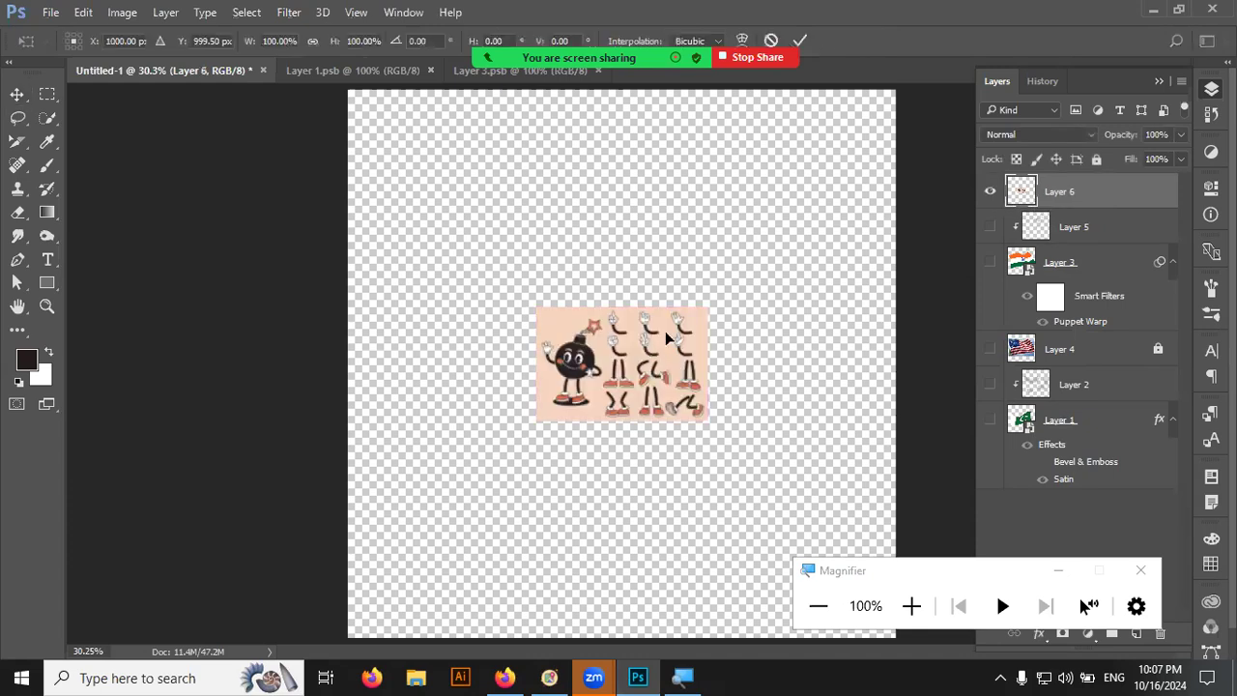
left_click_drag(709, 305, 792, 214)
left_click_drag(932, 114, 831, 198)
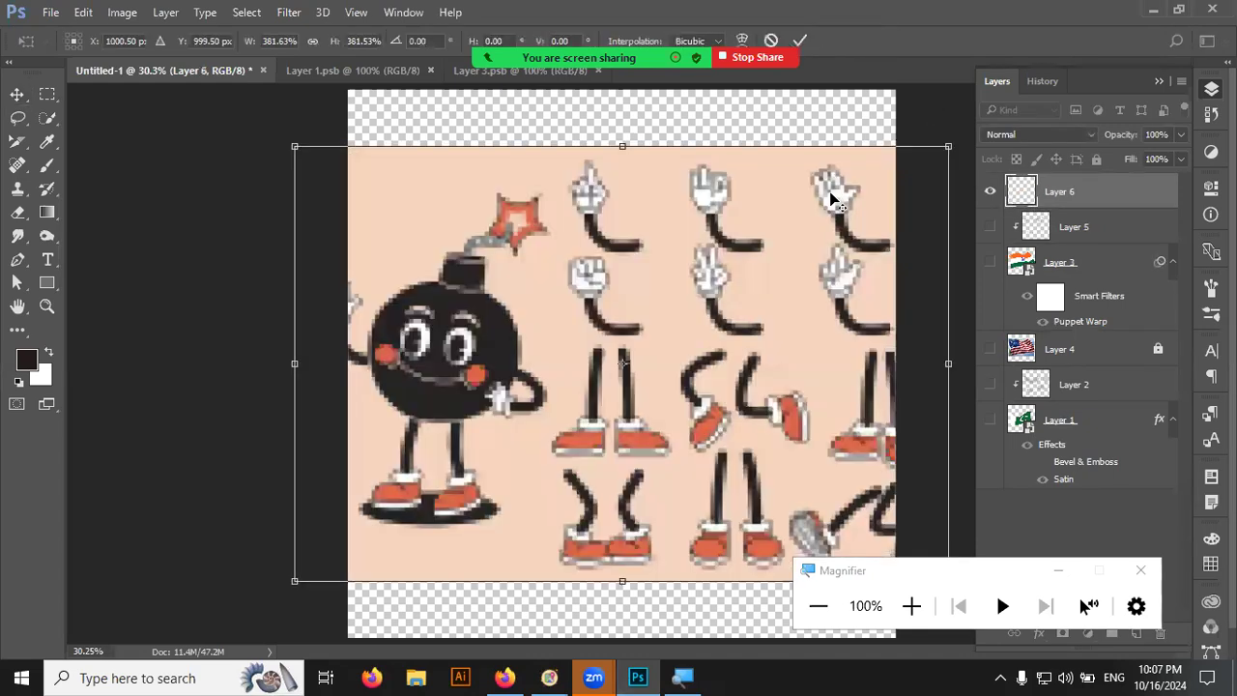
left_click_drag(616, 377, 638, 381)
key("Return")
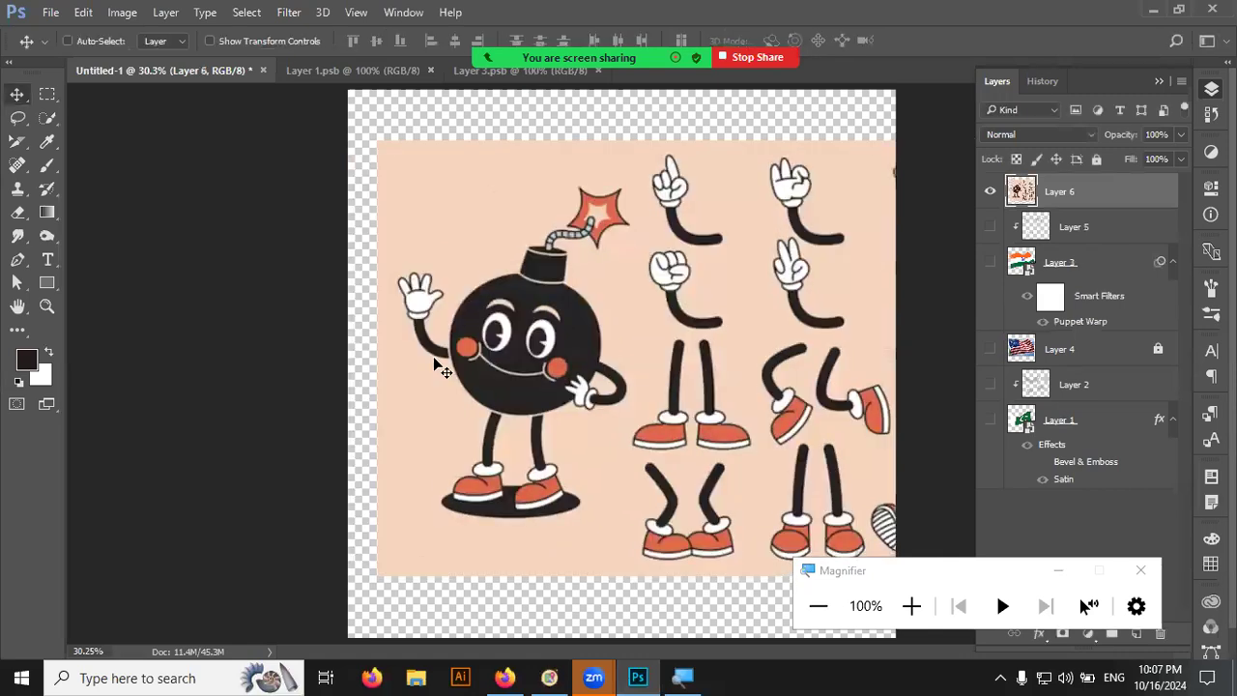
- Quick-select and delete the peach background around the waving arm, then deselect
scroll(407, 330, "up", 3)
scroll(415, 335, "up", 2)
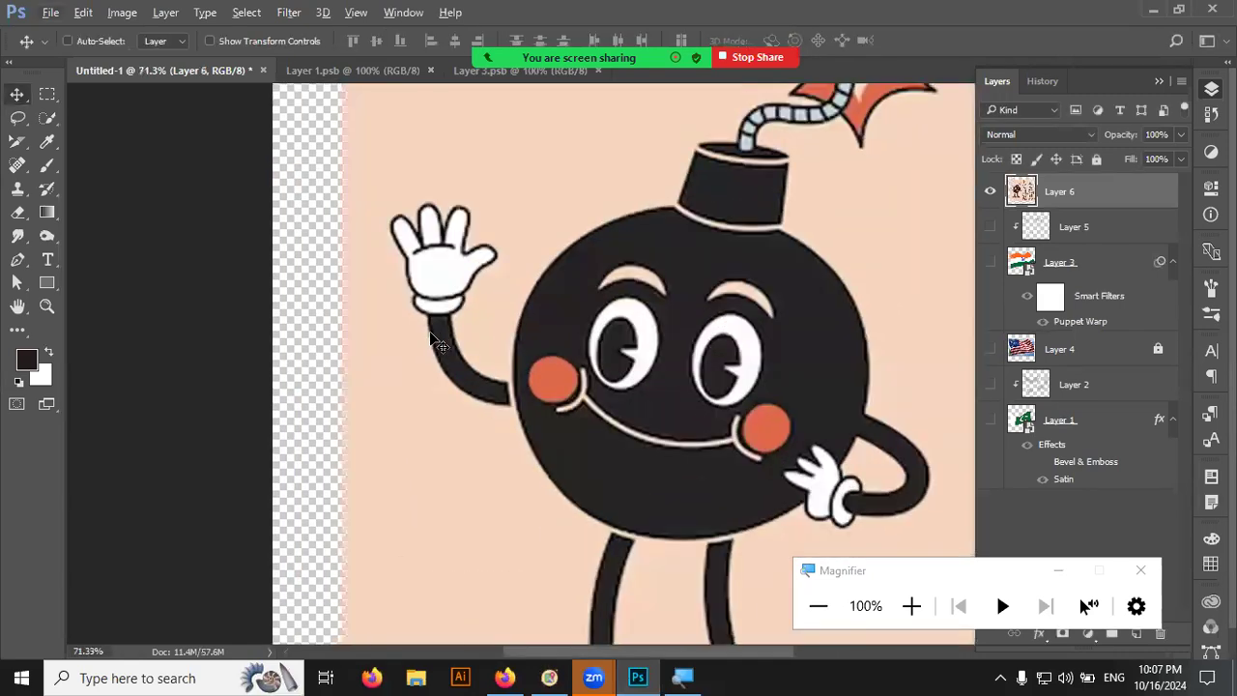
left_click(45, 116)
left_click_drag(441, 170, 469, 194)
left_click(369, 178)
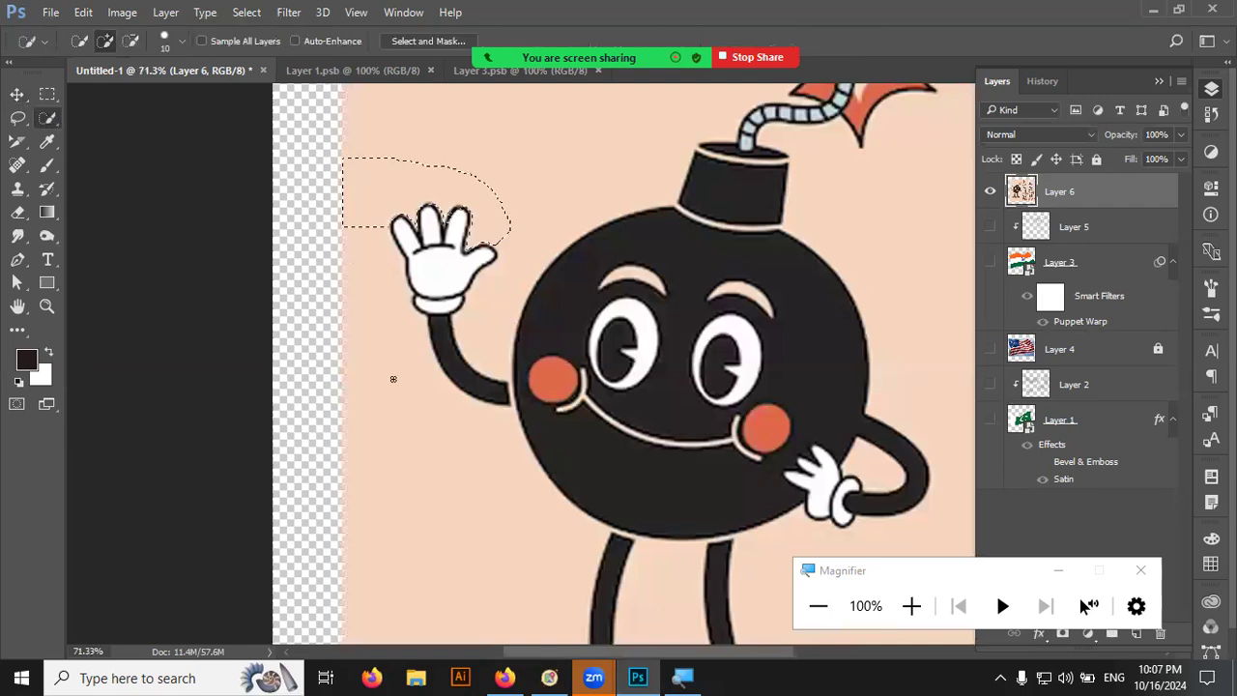
left_click_drag(446, 486, 473, 361)
left_click(504, 261)
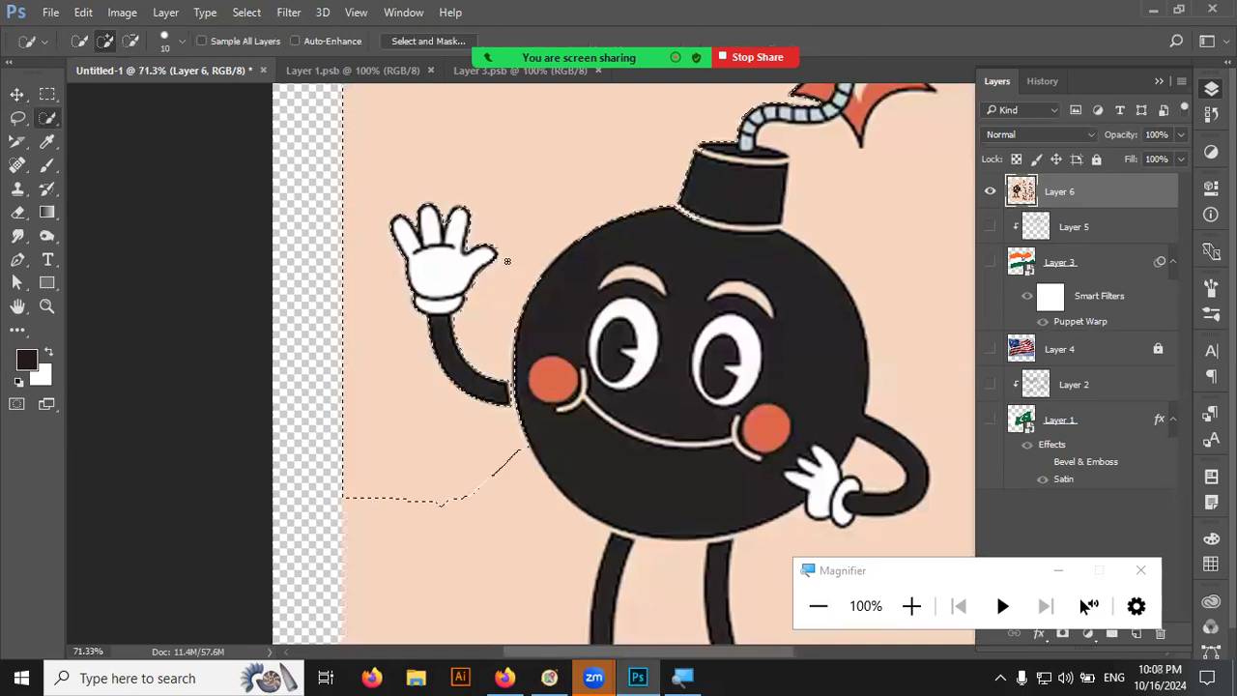
key("Delete")
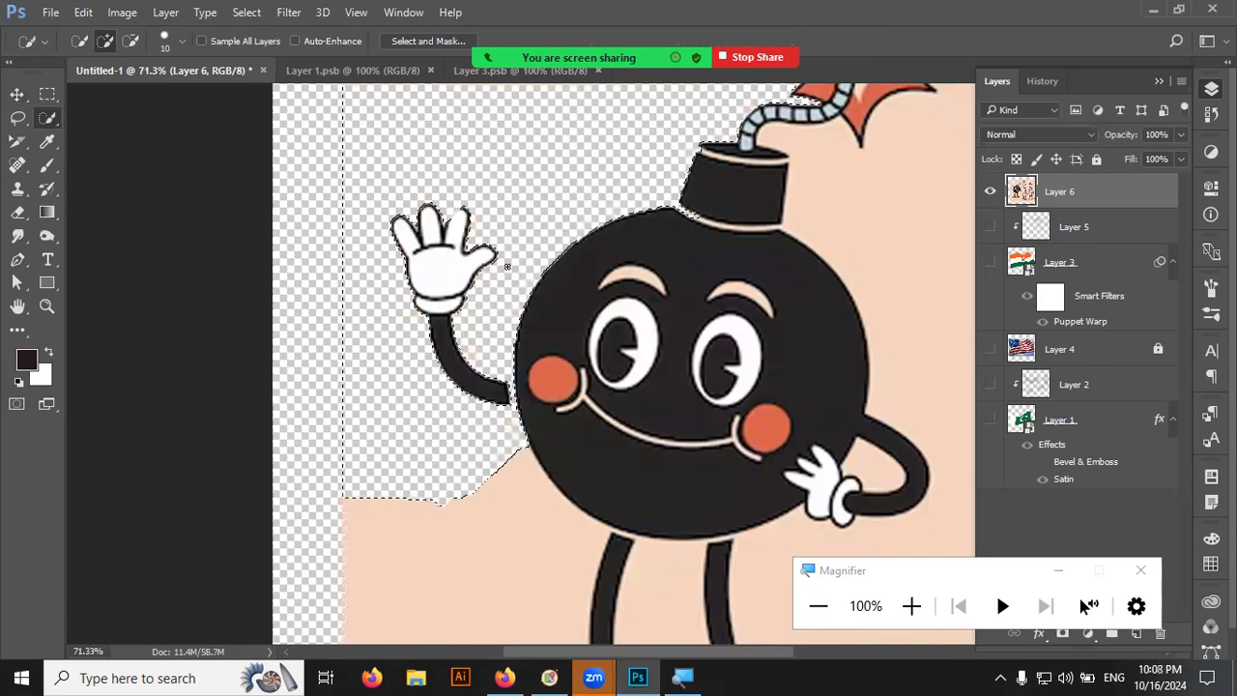
key("ctrl+d")
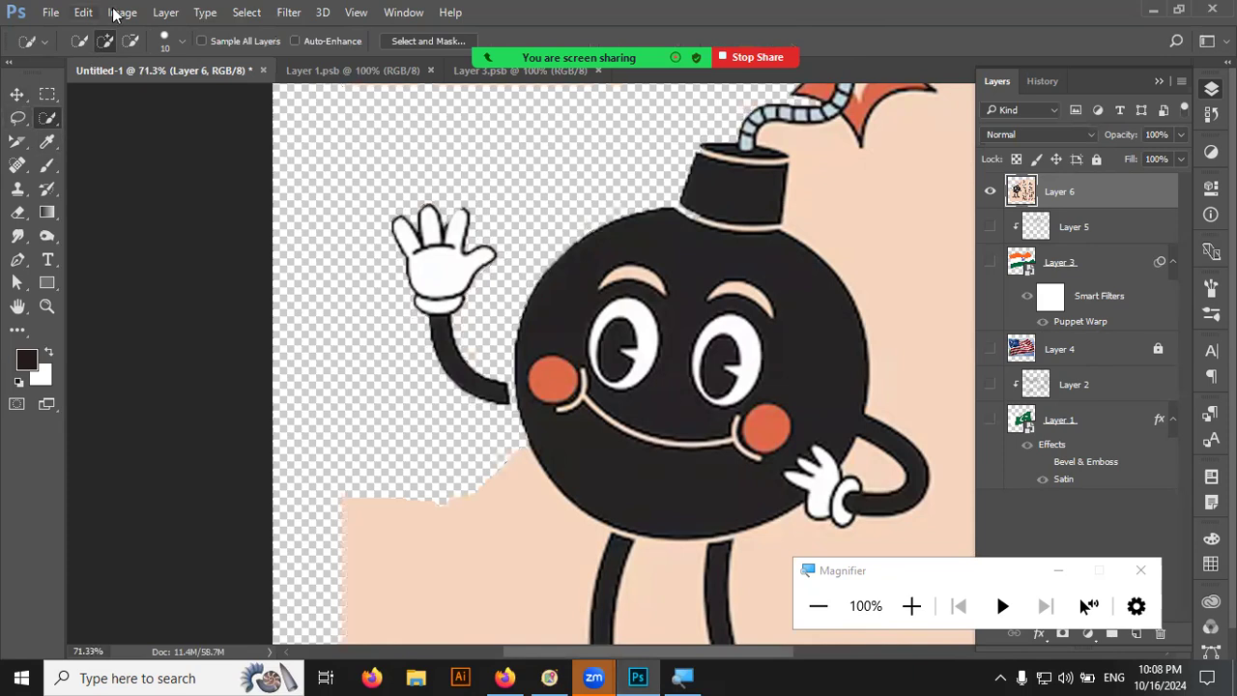
key("v")
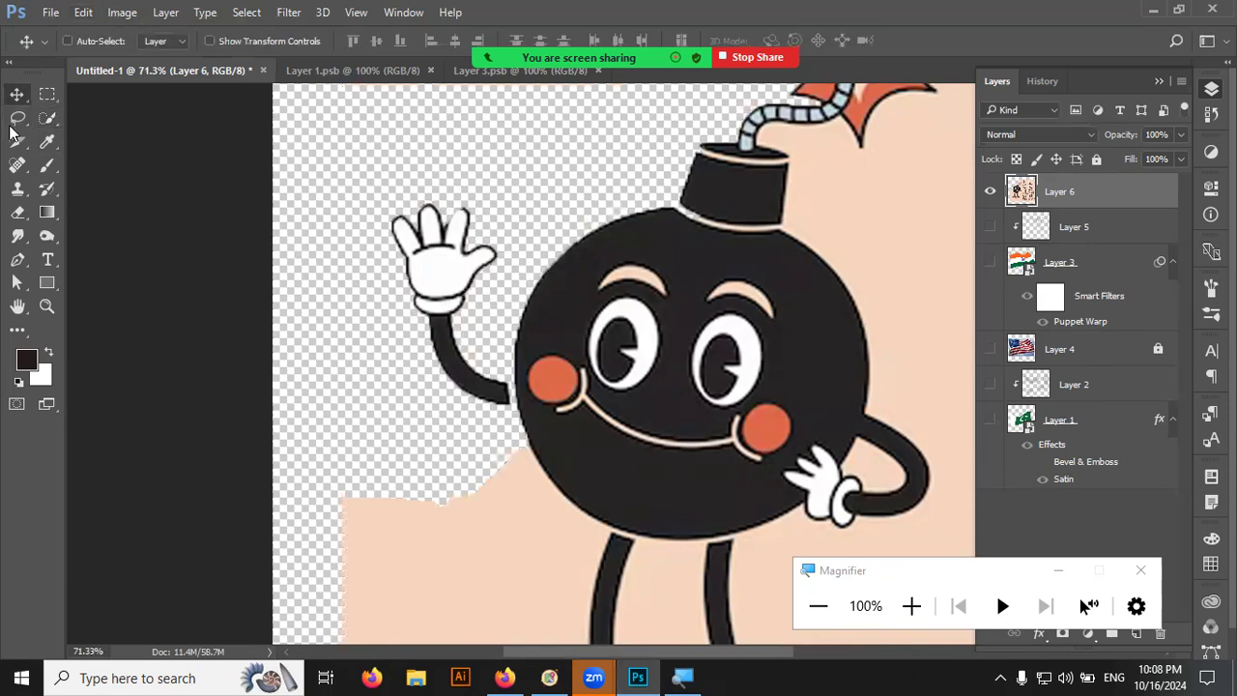
- Lasso the waving arm and copy it onto a new Layer 7
key("l")
left_click_drag(416, 143, 517, 406)
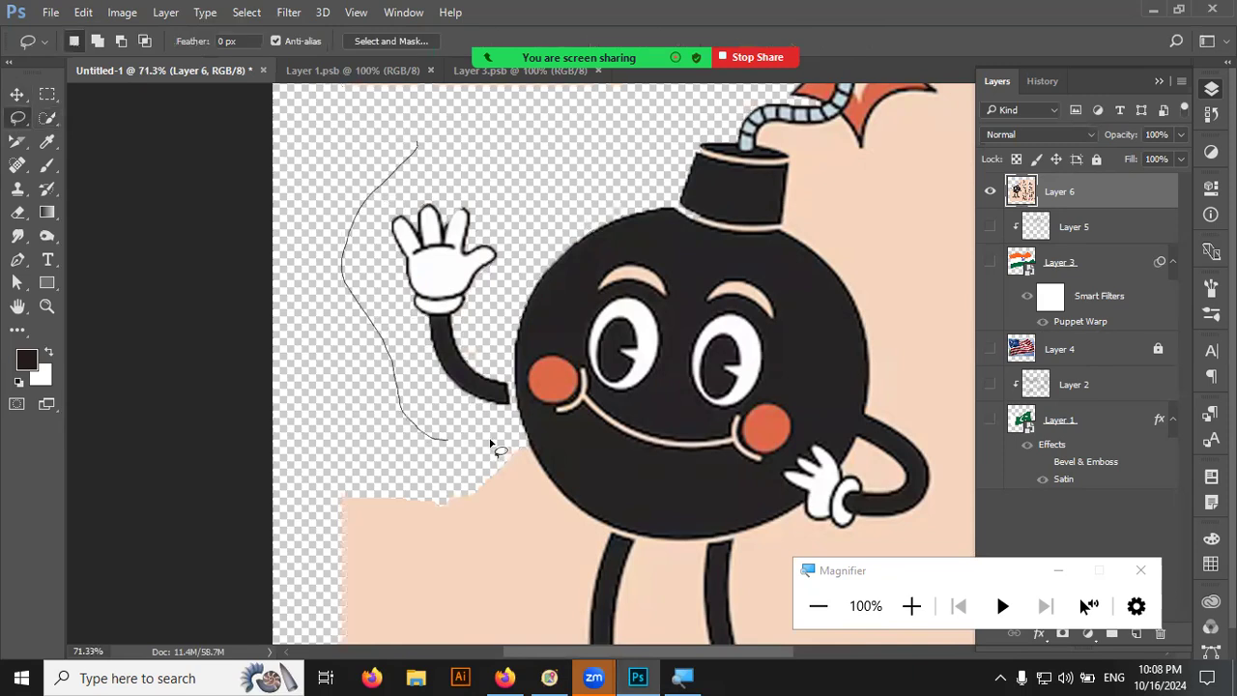
left_click_drag(517, 406, 440, 366)
key("ctrl+j")
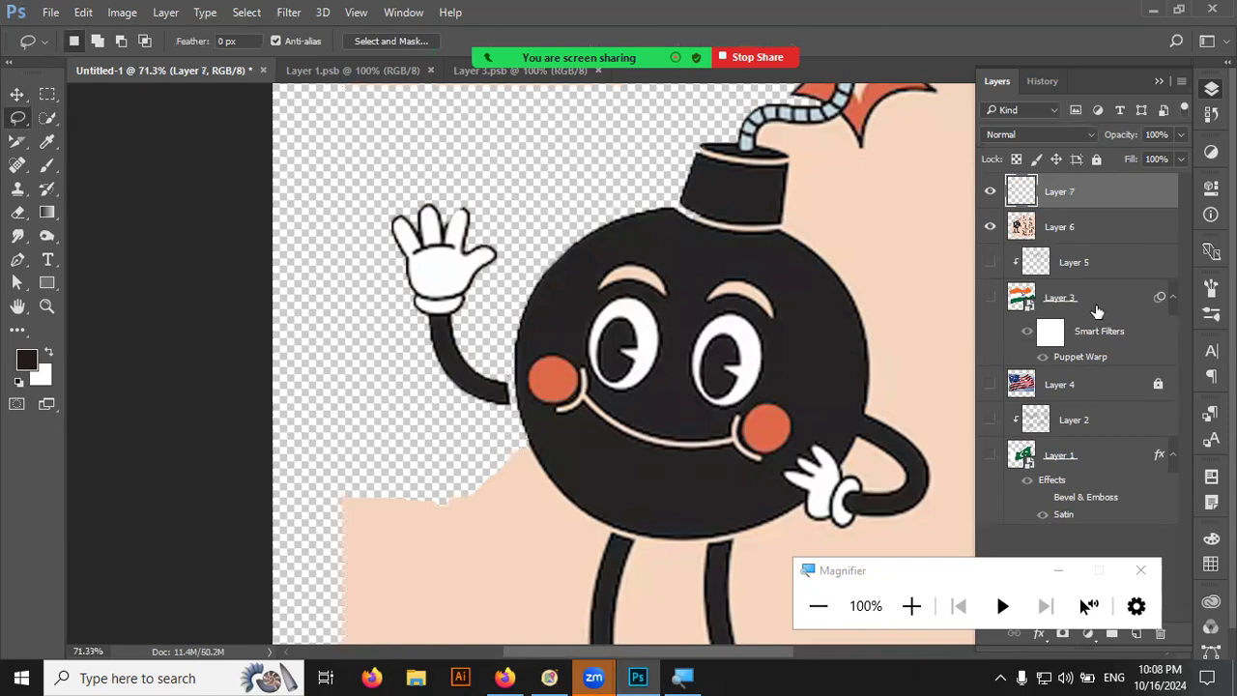
- Delete the arm from Layer 6 using Layer 7's shape, check the result, and reselect Layer 7
left_click(1022, 192, "ctrl")
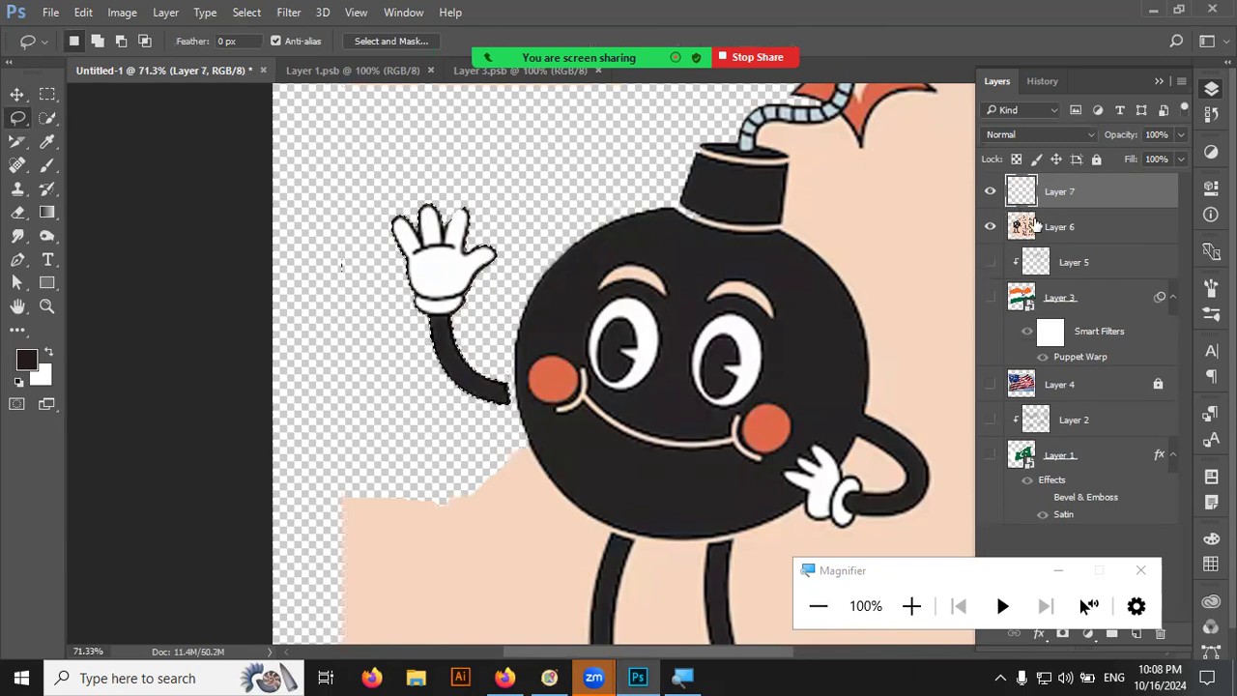
left_click(1017, 225)
key("Delete")
key("ctrl+d")
left_click(991, 193)
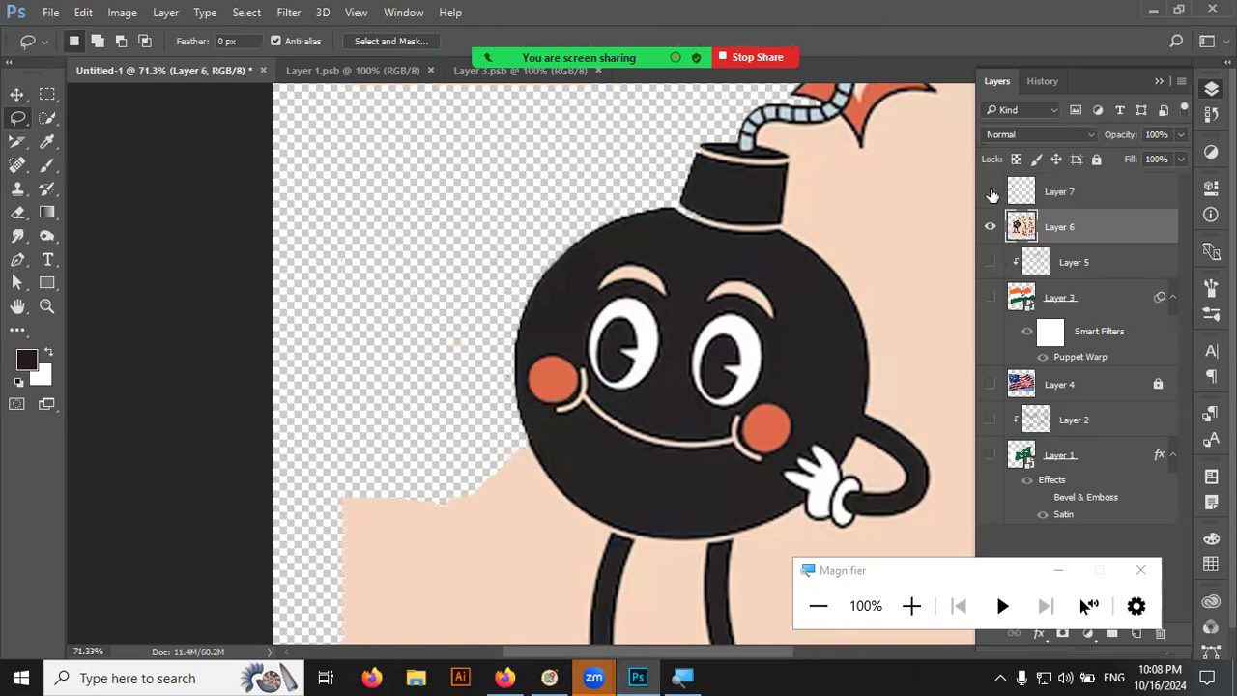
left_click(991, 193)
left_click(990, 193)
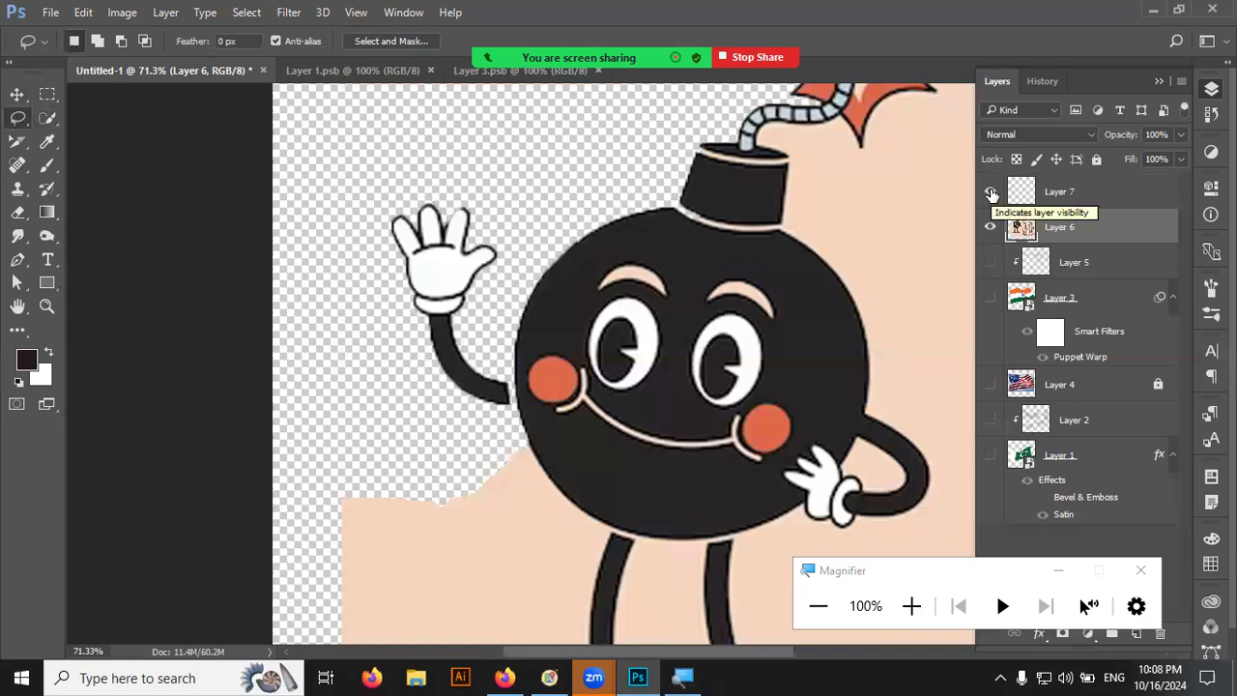
left_click(1005, 193)
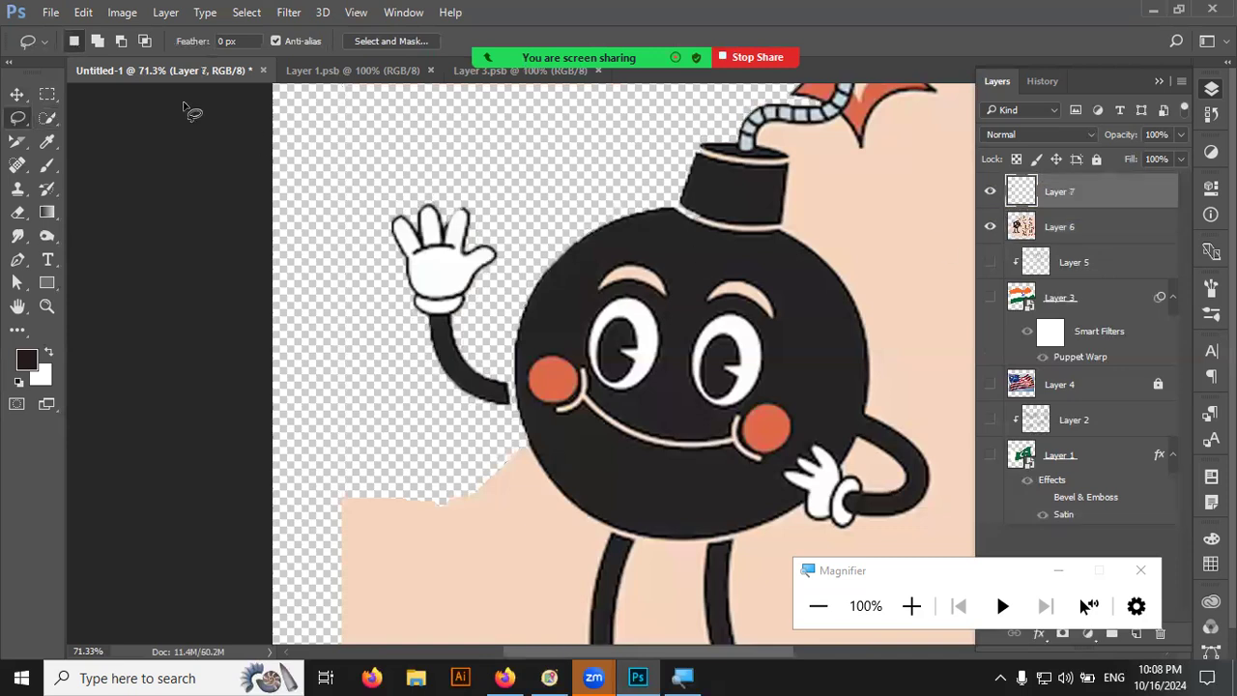
left_click(108, 13)
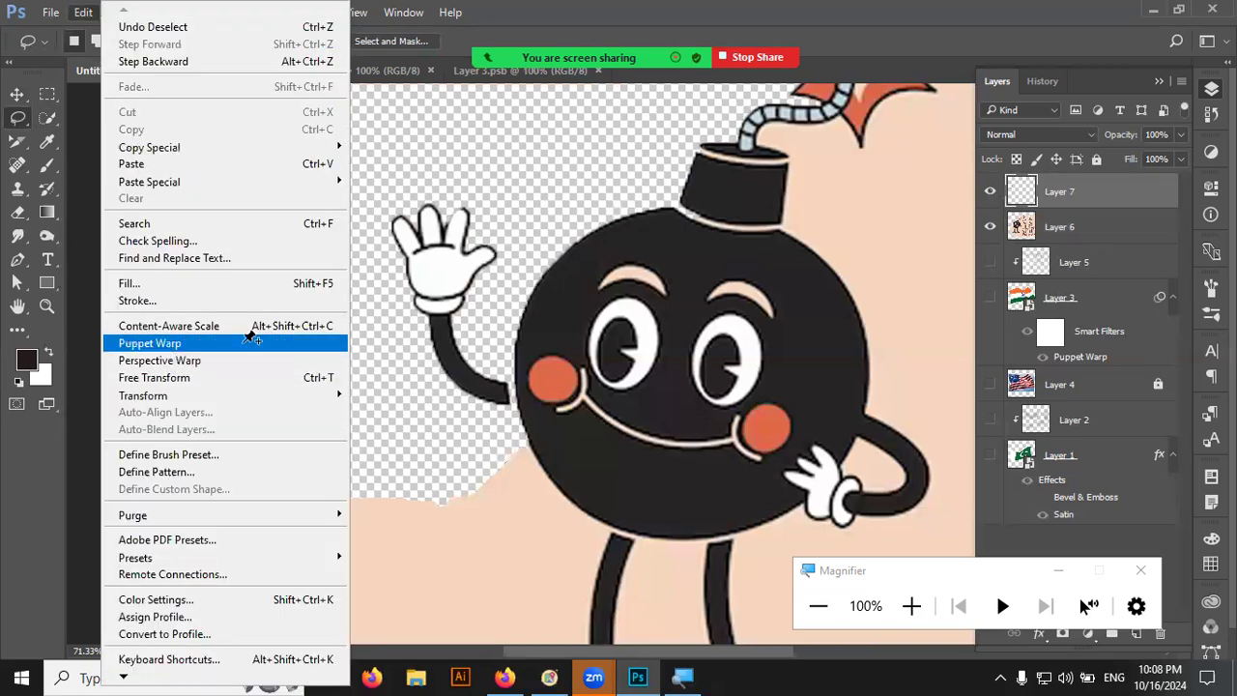
- Puppet-warp the separated arm, dragging the hand pin up into a waving pose beside the head
left_click(170, 346)
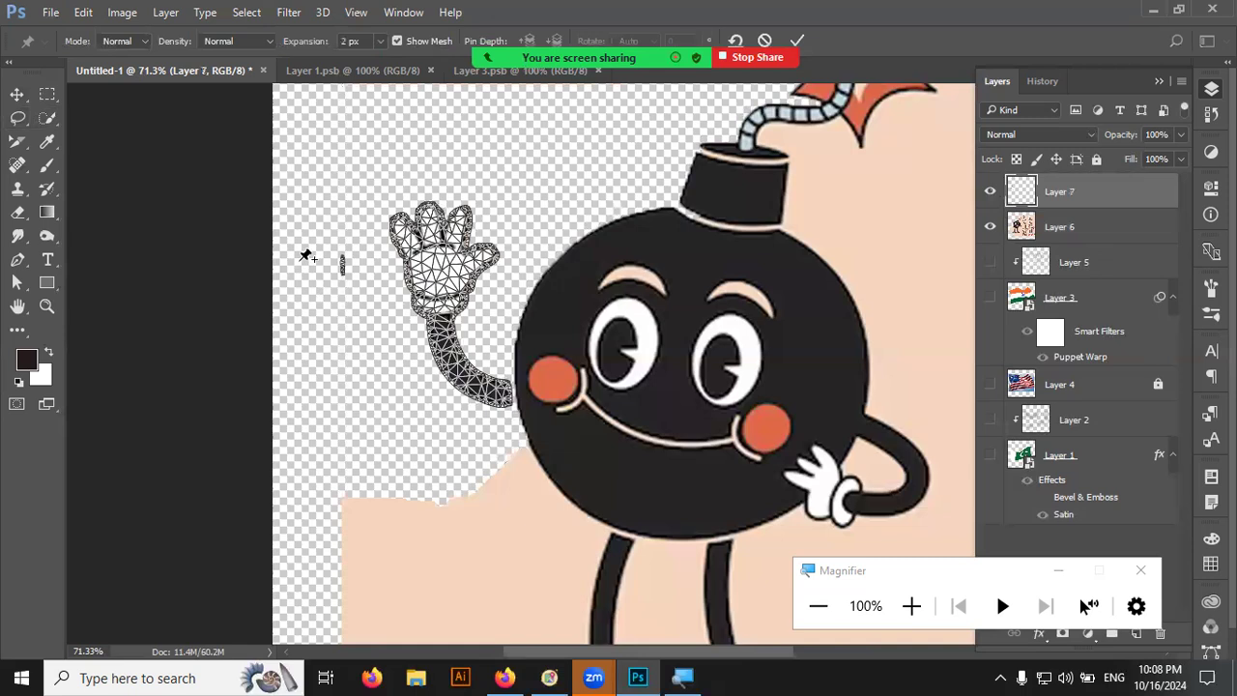
left_click(505, 385)
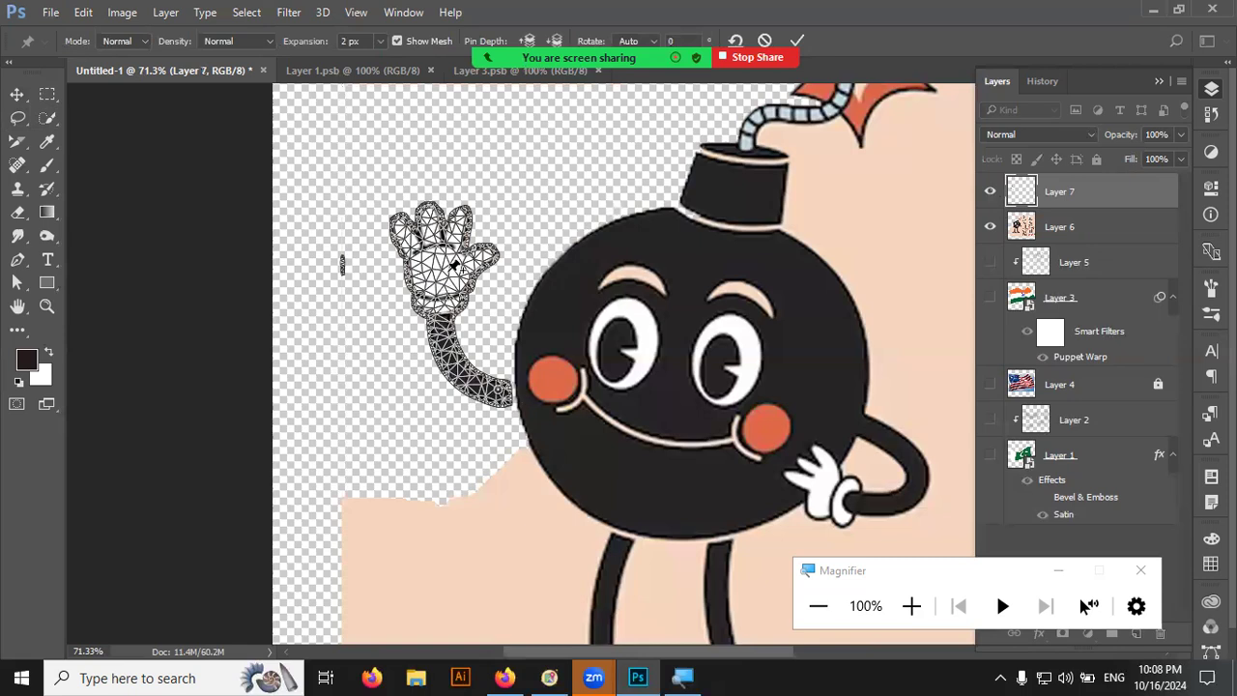
mouse_move(435, 280)
left_mouse_down()
mouse_move(370, 392)
mouse_move(431, 214)
left_mouse_up()
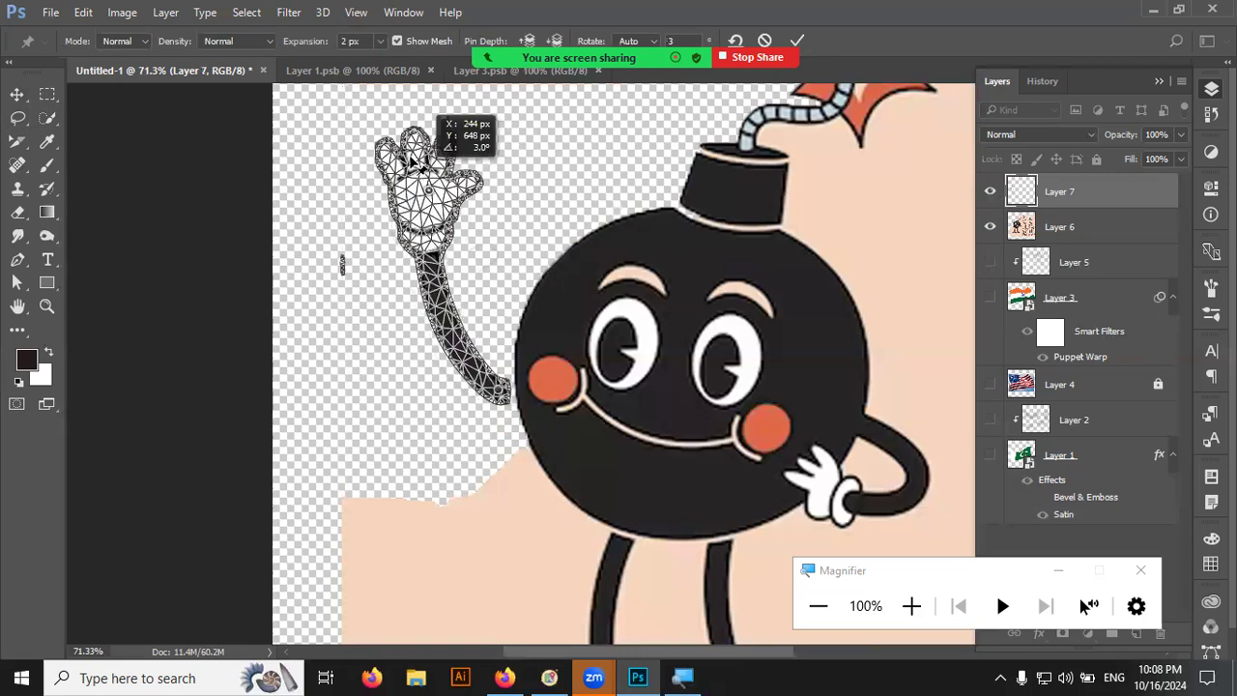
mouse_move(431, 215)
left_mouse_down()
mouse_move(397, 256)
mouse_move(386, 227)
mouse_move(361, 286)
mouse_move(386, 266)
mouse_move(407, 284)
left_mouse_up()
left_click_drag(406, 304, 454, 382)
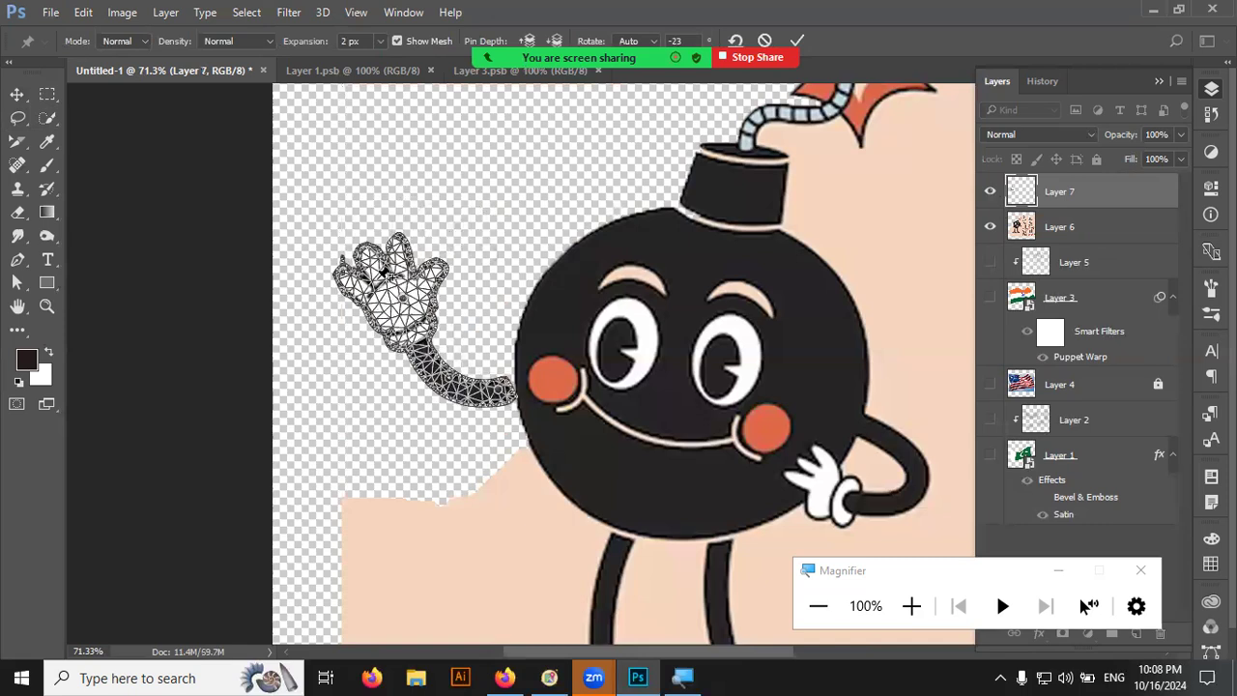
left_click_drag(404, 304, 382, 402)
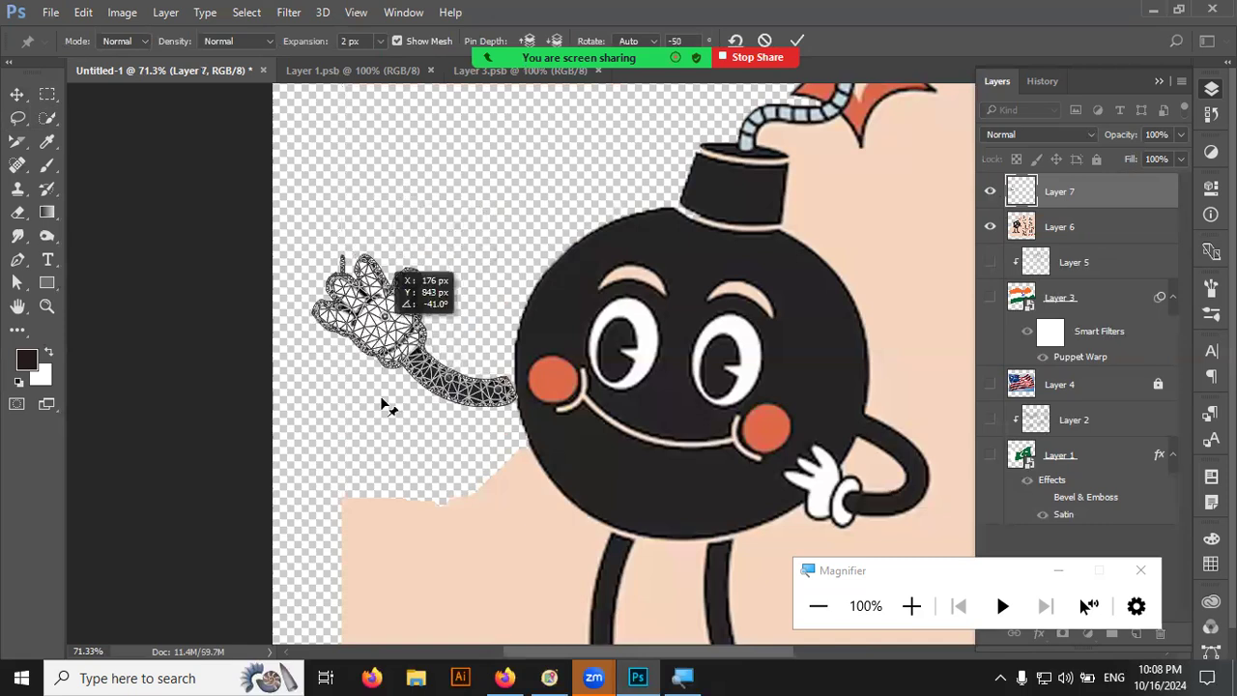
mouse_move(386, 468)
left_mouse_down()
mouse_move(370, 486)
mouse_move(471, 274)
mouse_move(453, 259)
mouse_move(391, 277)
left_mouse_up()
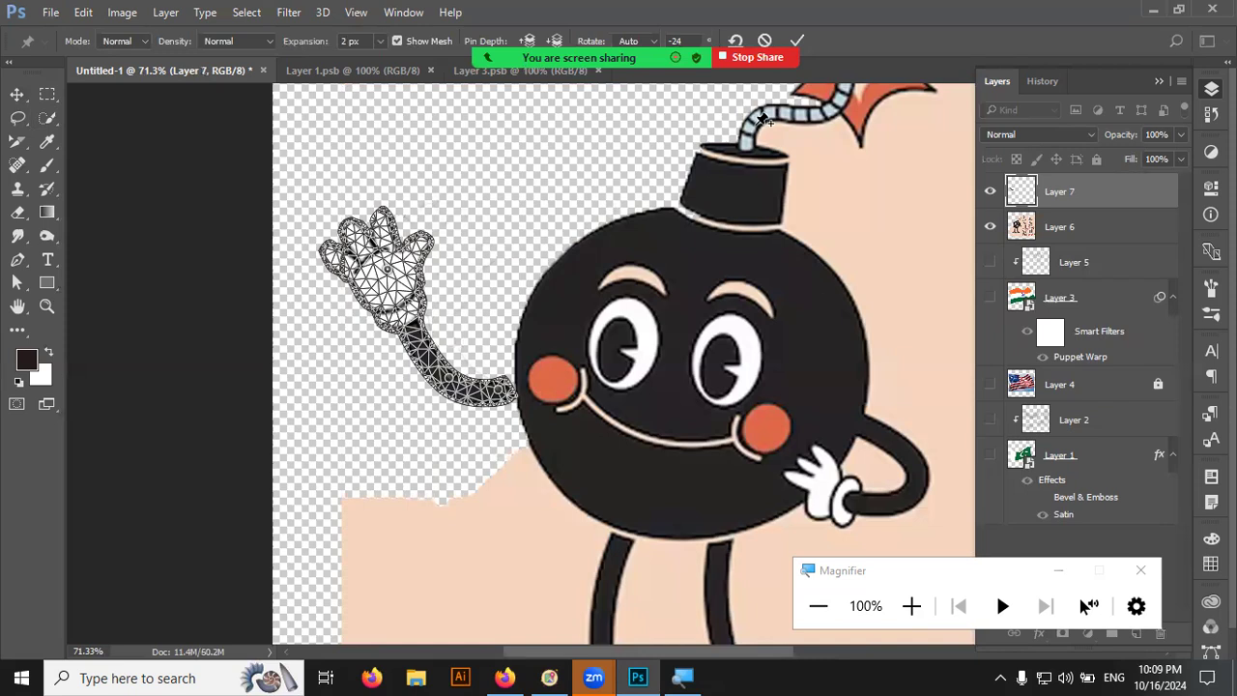
- Commit the arm warp, then select Layers 5 through 1 and make them visible again
key("Return")
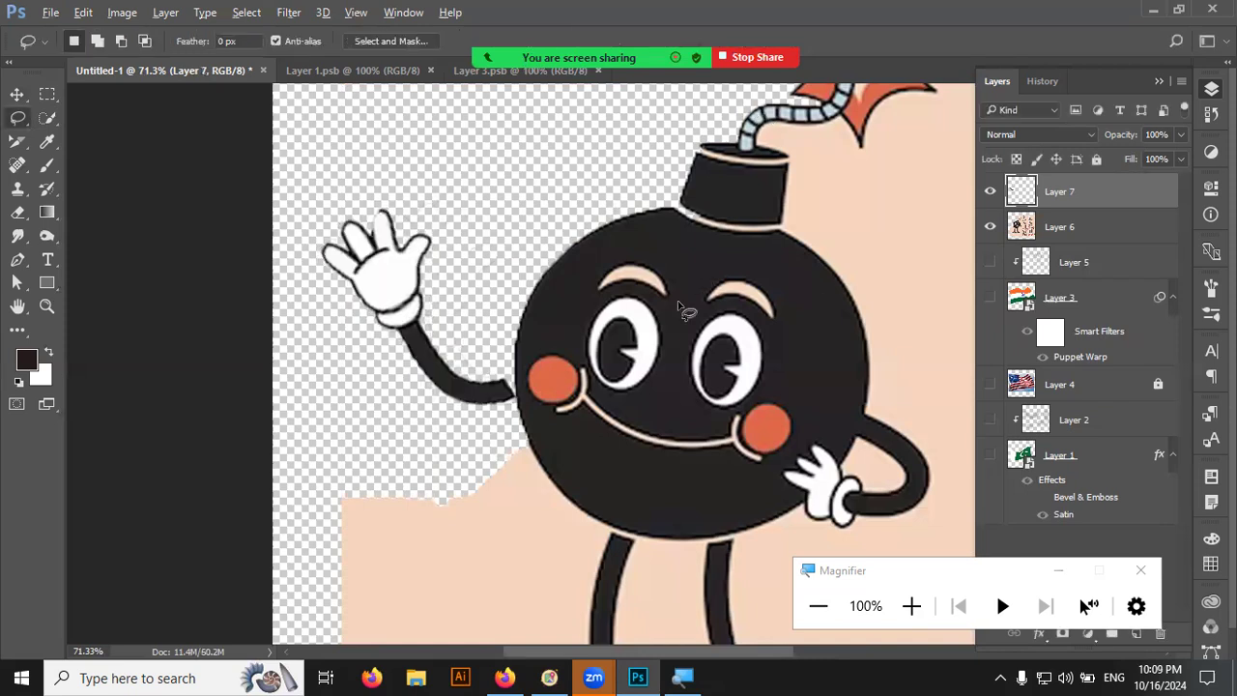
scroll(682, 312, "down", 1)
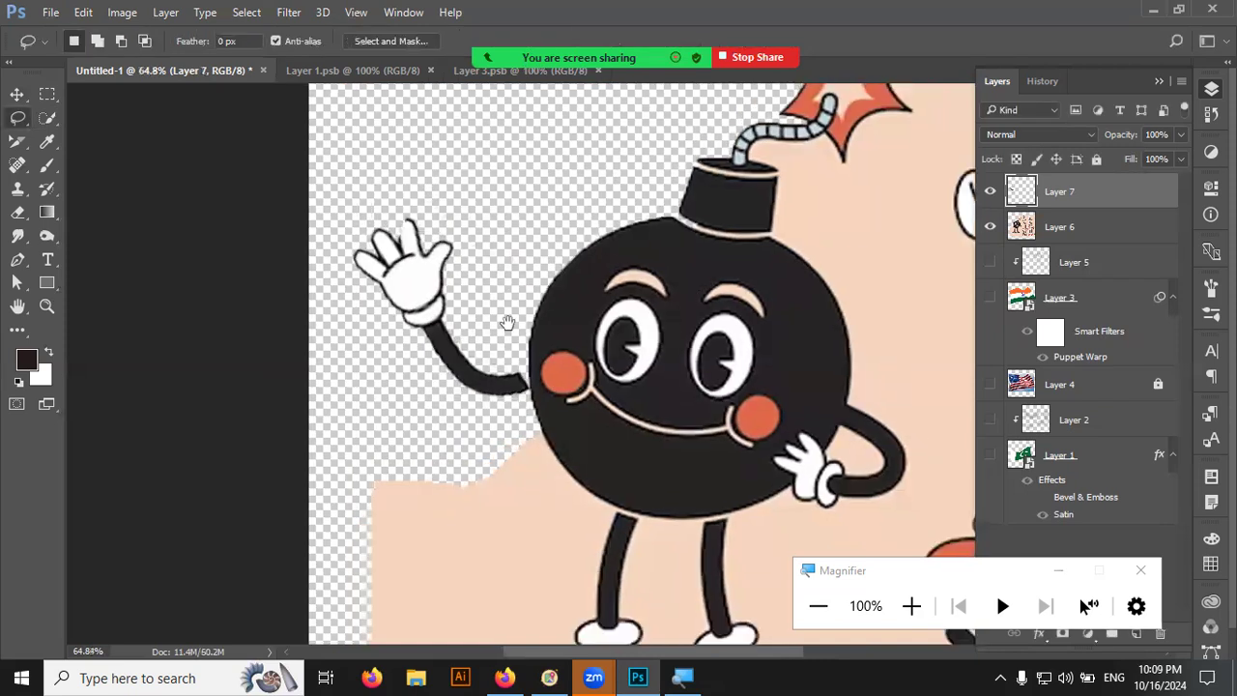
scroll(501, 323, "down", 2)
scroll(510, 329, "down", 8)
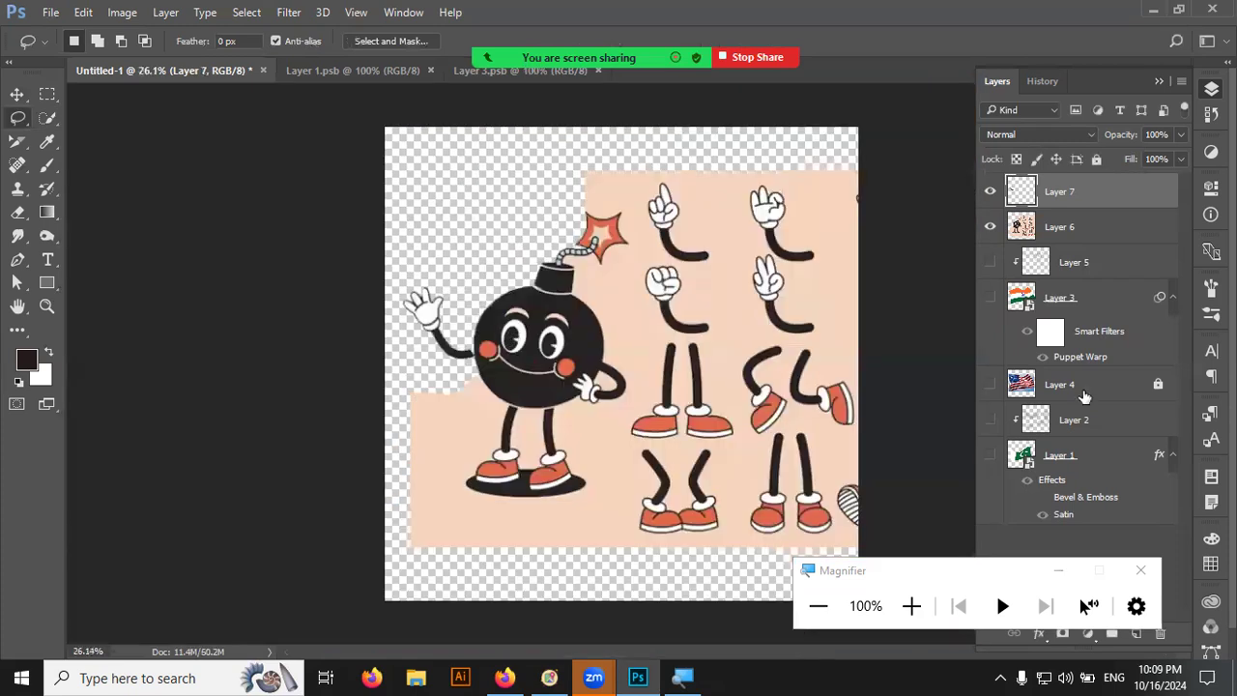
left_click(1059, 236)
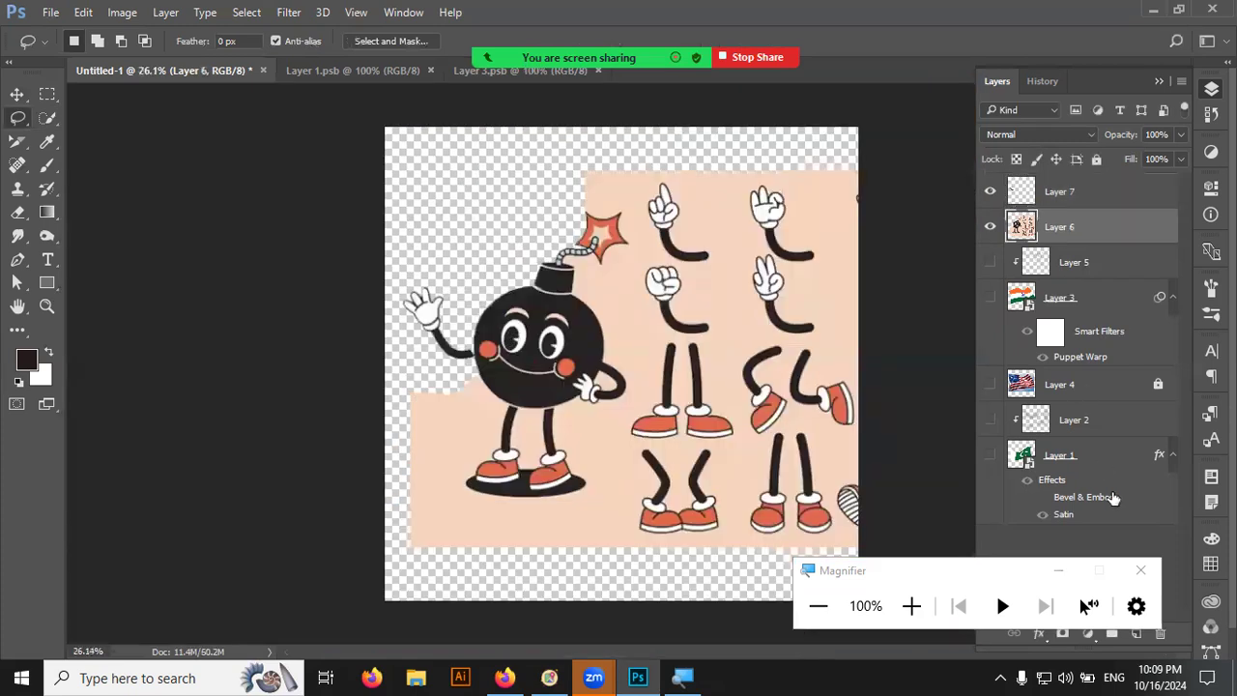
left_click(1069, 263)
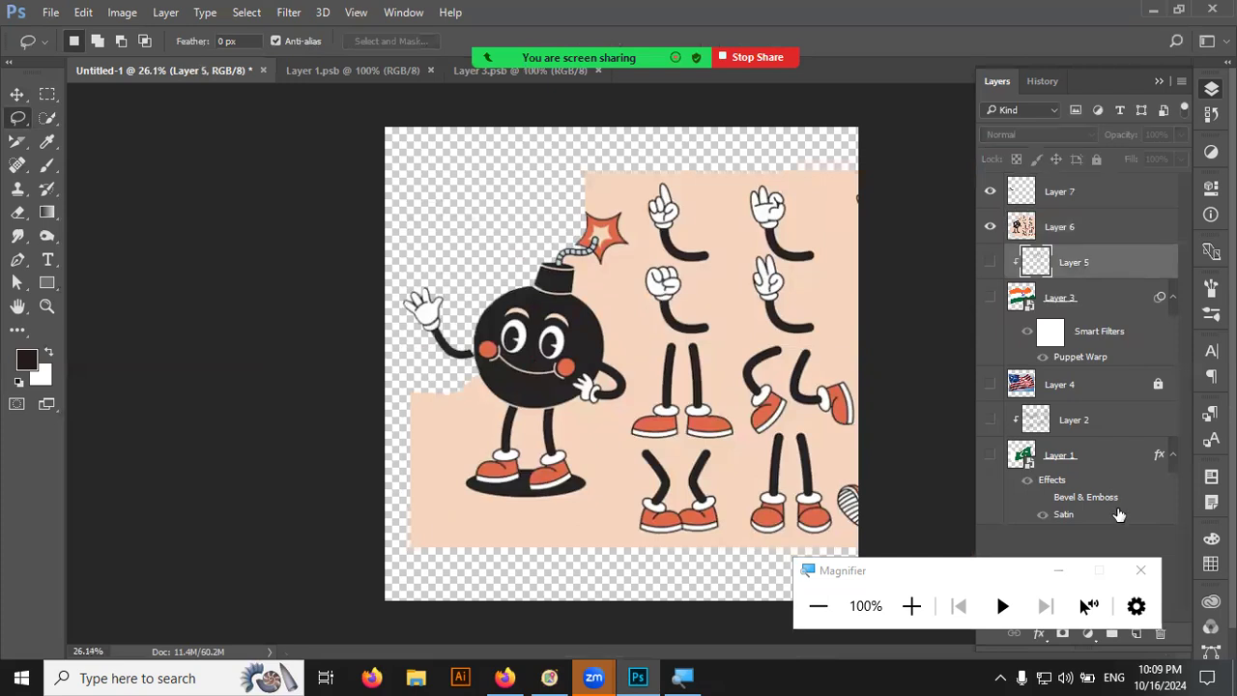
key("shift+alt+comma")
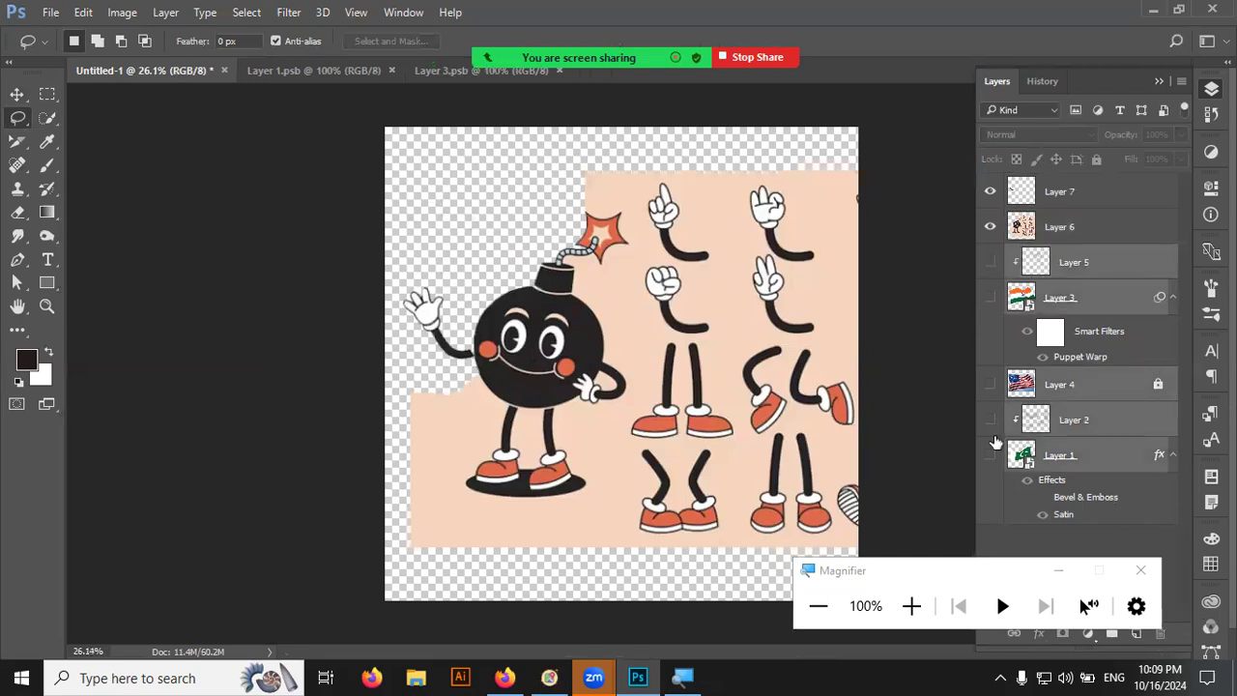
left_click_drag(990, 262, 990, 455)
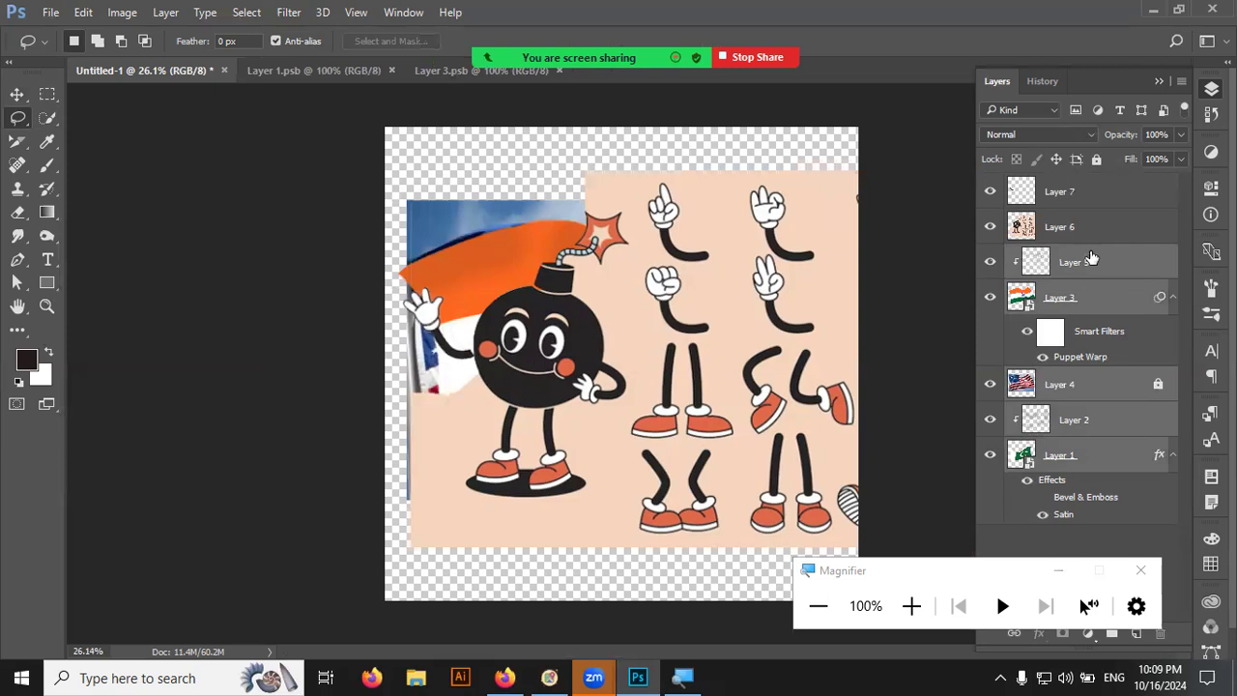
right_click(1094, 282)
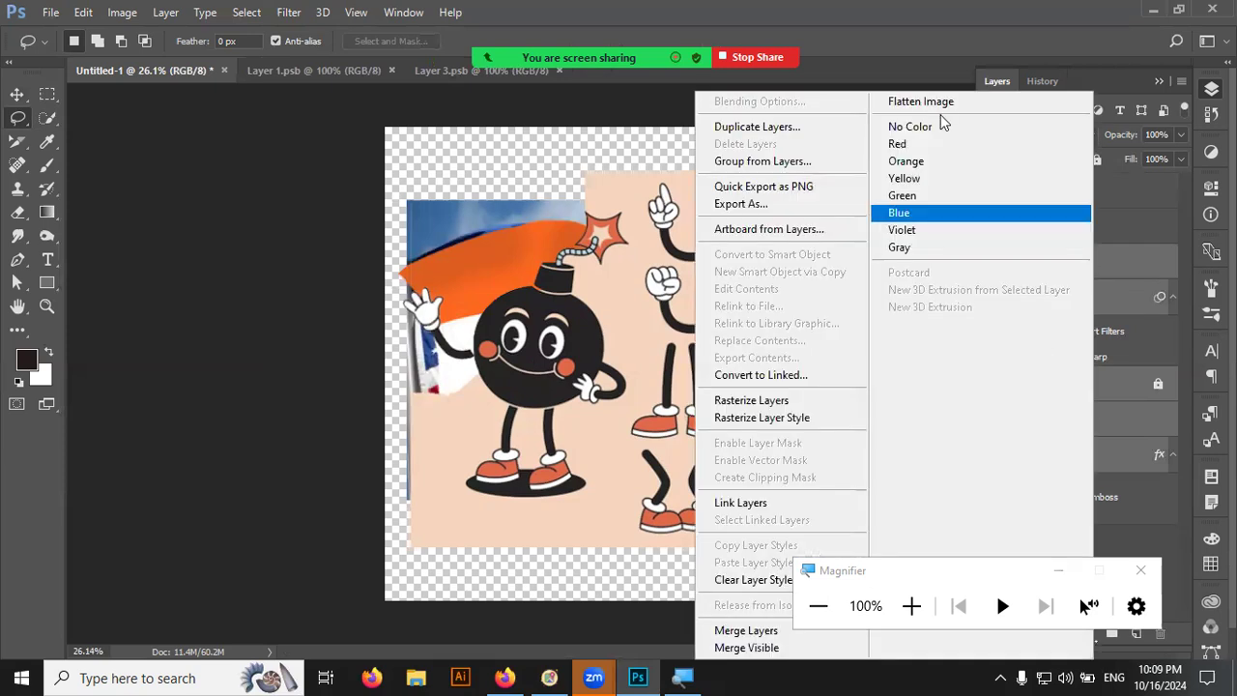
- Merge and delete the flag layers, then erase the peach backdrop around the bomb on Layer 6
left_click(757, 645)
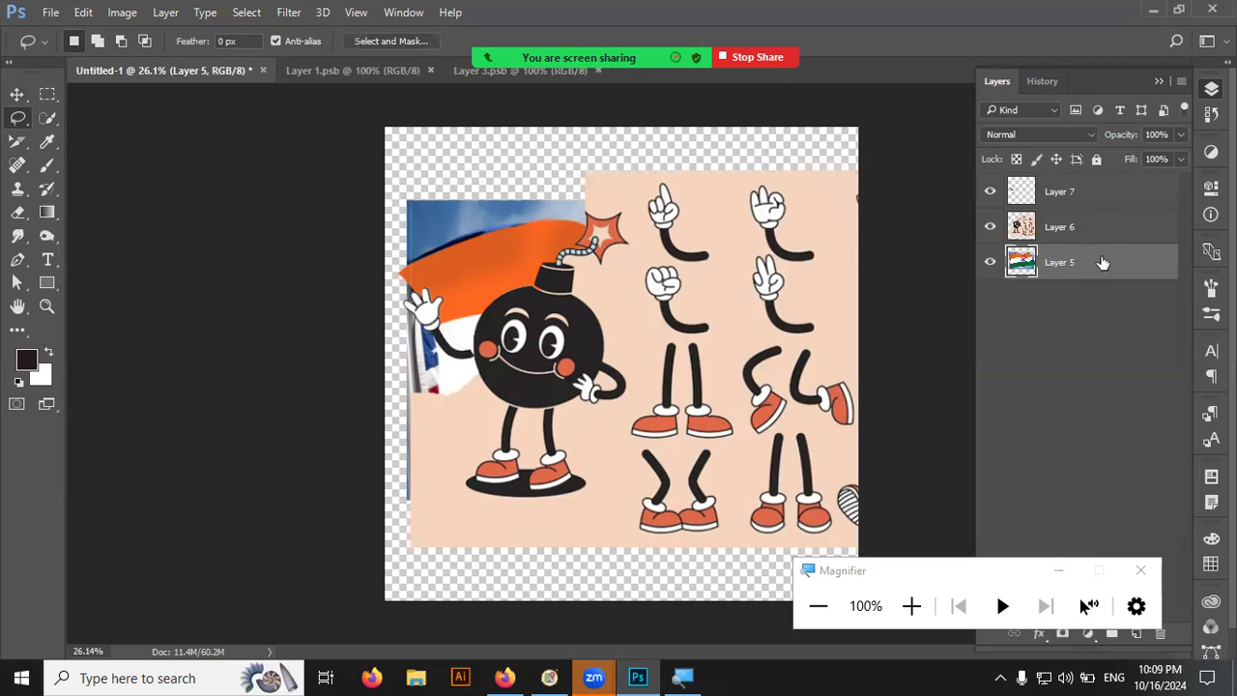
key("Delete")
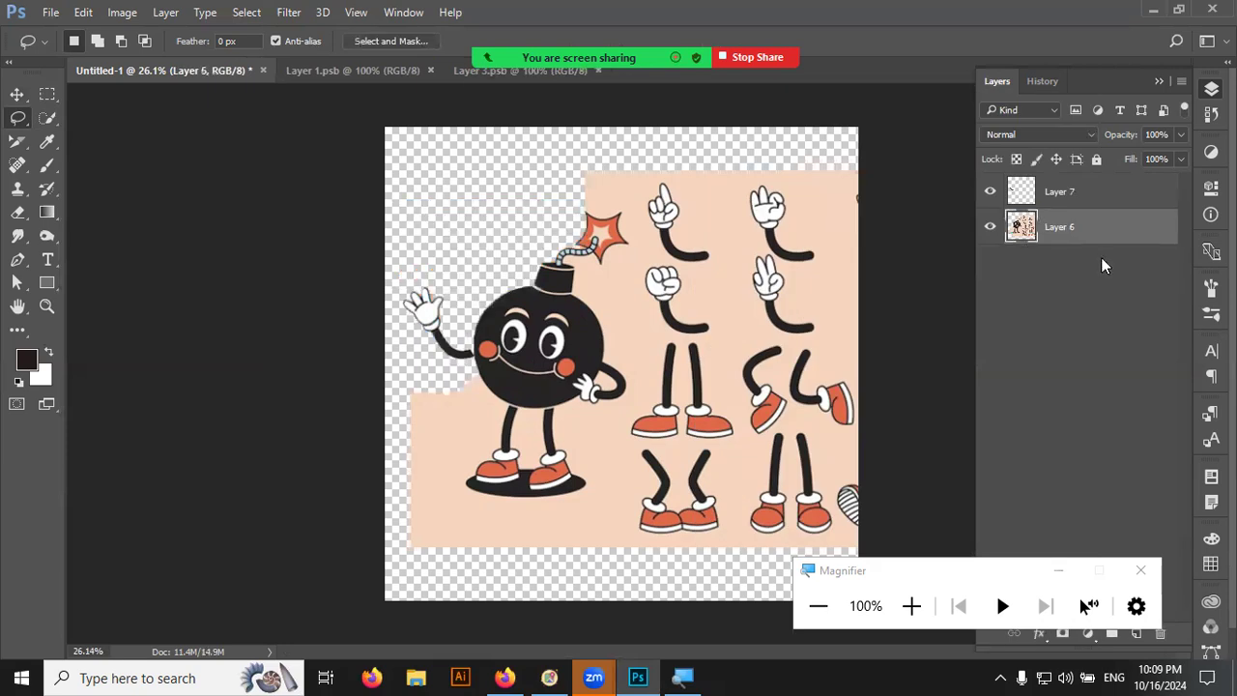
left_click(47, 117)
mouse_move(665, 249)
left_mouse_down()
mouse_move(638, 269)
mouse_move(655, 376)
left_mouse_up()
mouse_move(601, 435)
left_mouse_down()
mouse_move(620, 474)
mouse_move(491, 531)
left_mouse_up()
left_click_drag(396, 458, 421, 416)
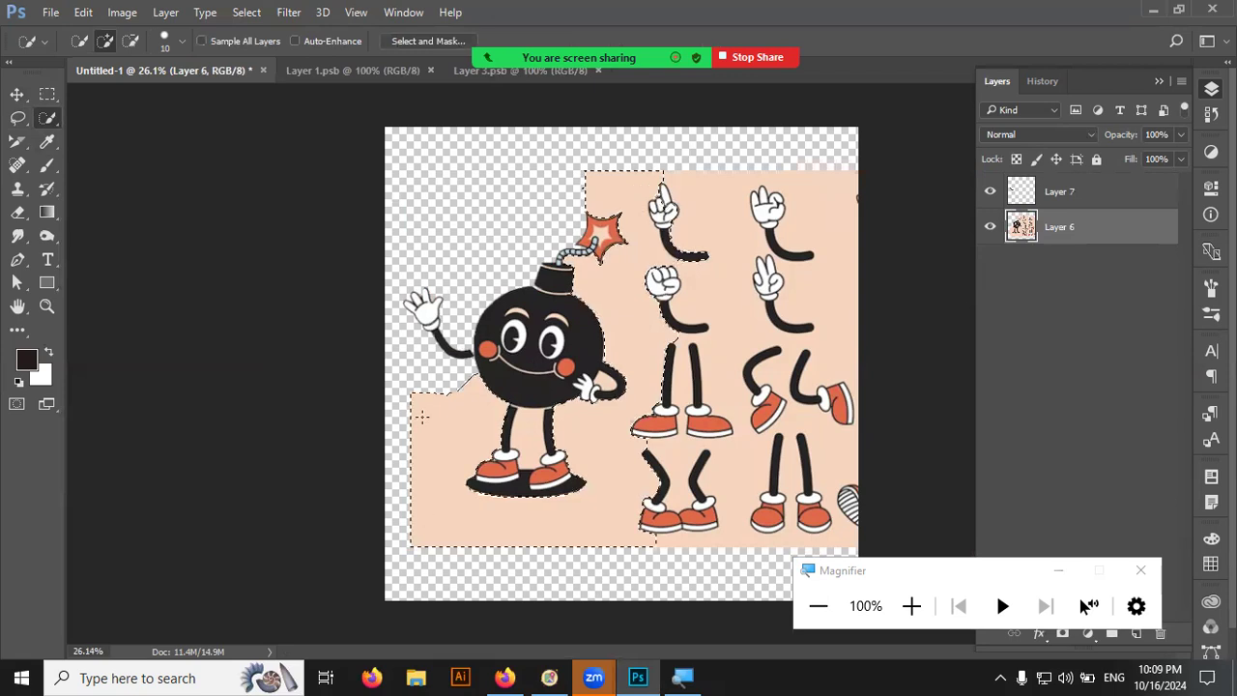
left_click(510, 414)
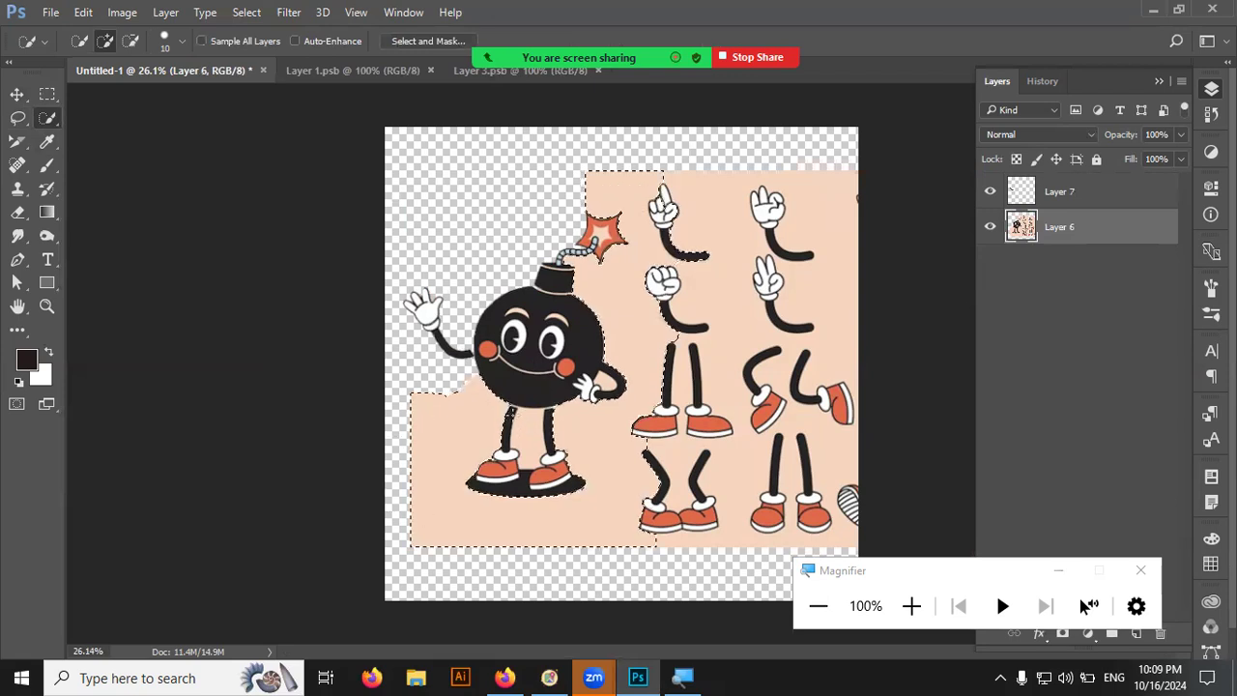
key("Delete")
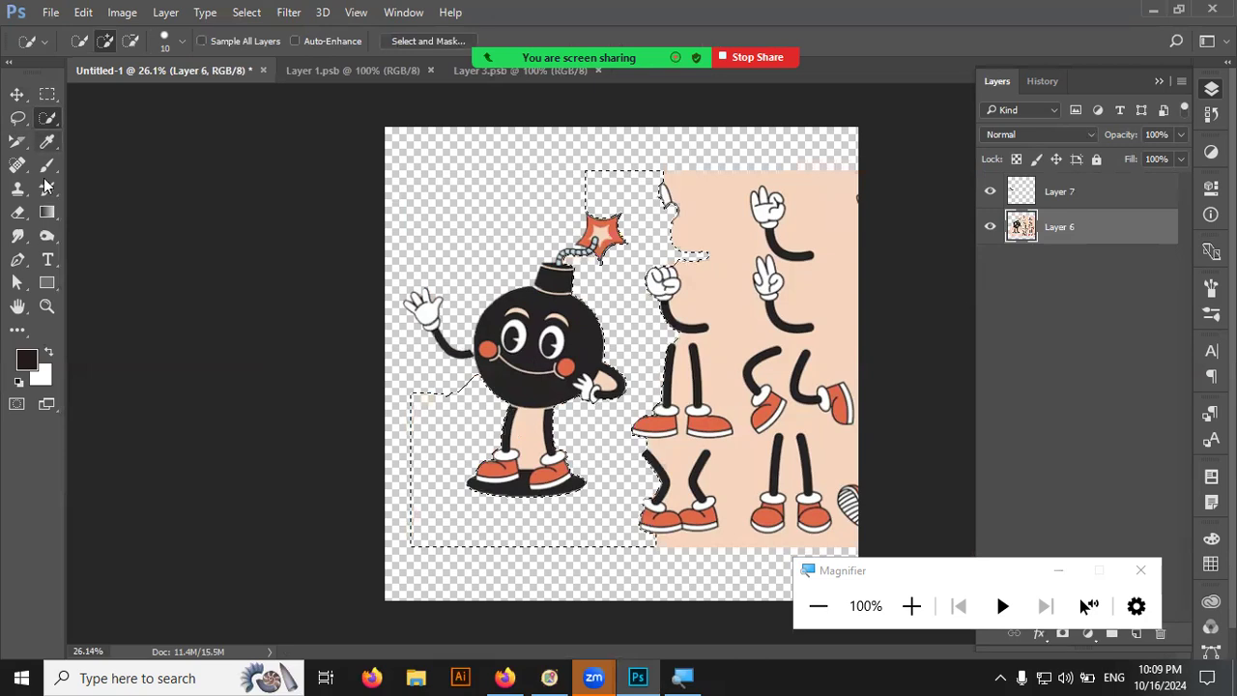
- Erase the spare hands, legs, shoes and leftover peach background with an enlarged eraser brush
left_click(20, 215)
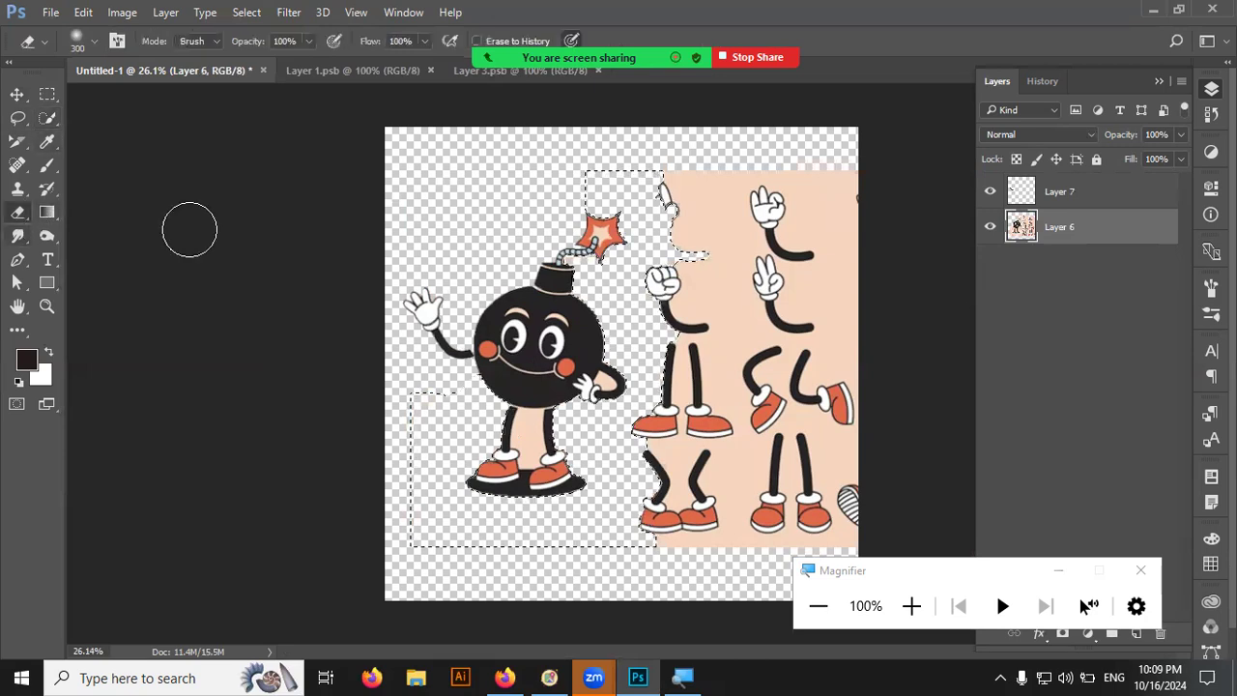
key("ctrl+d")
left_click_drag(691, 234, 711, 302)
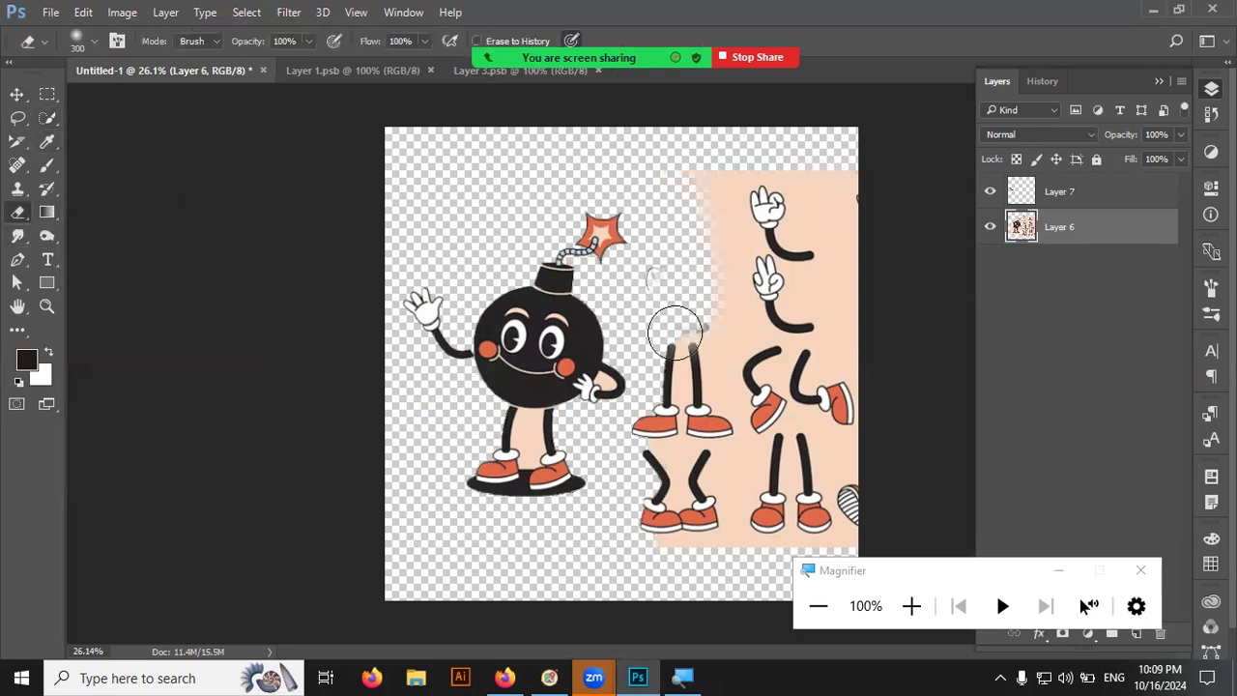
right_click(710, 301)
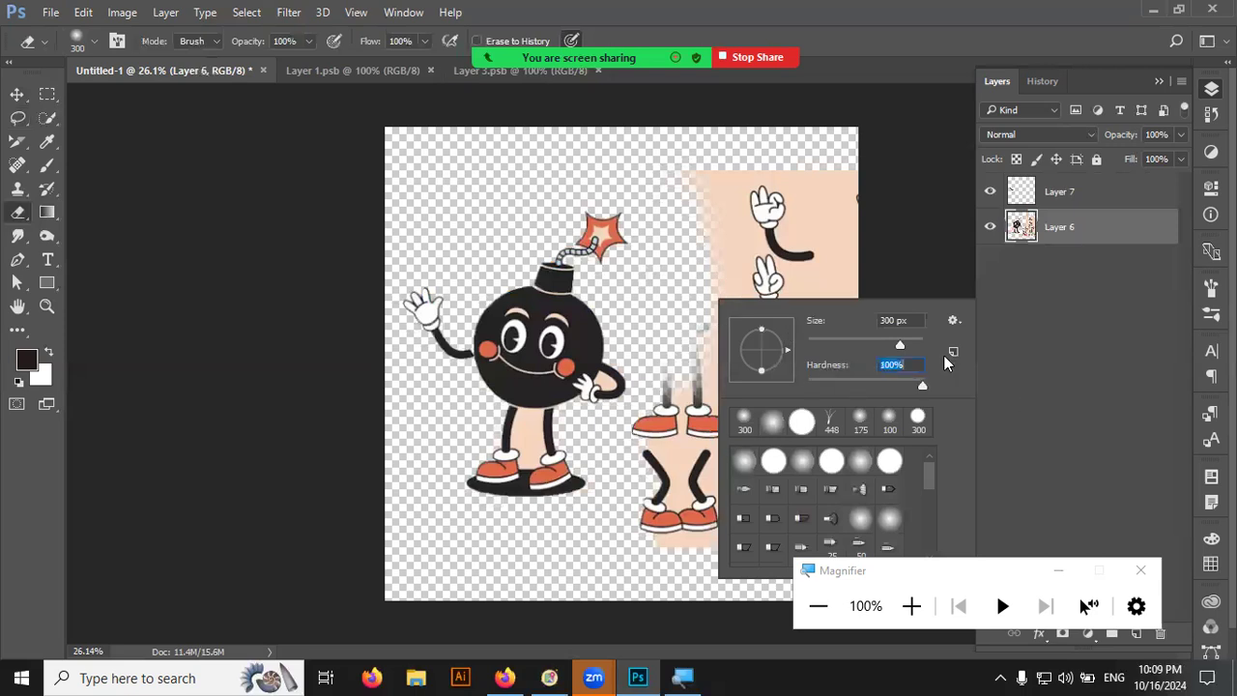
left_click_drag(910, 343, 918, 343)
mouse_move(718, 165)
left_mouse_down()
mouse_move(688, 183)
mouse_move(677, 420)
left_mouse_up()
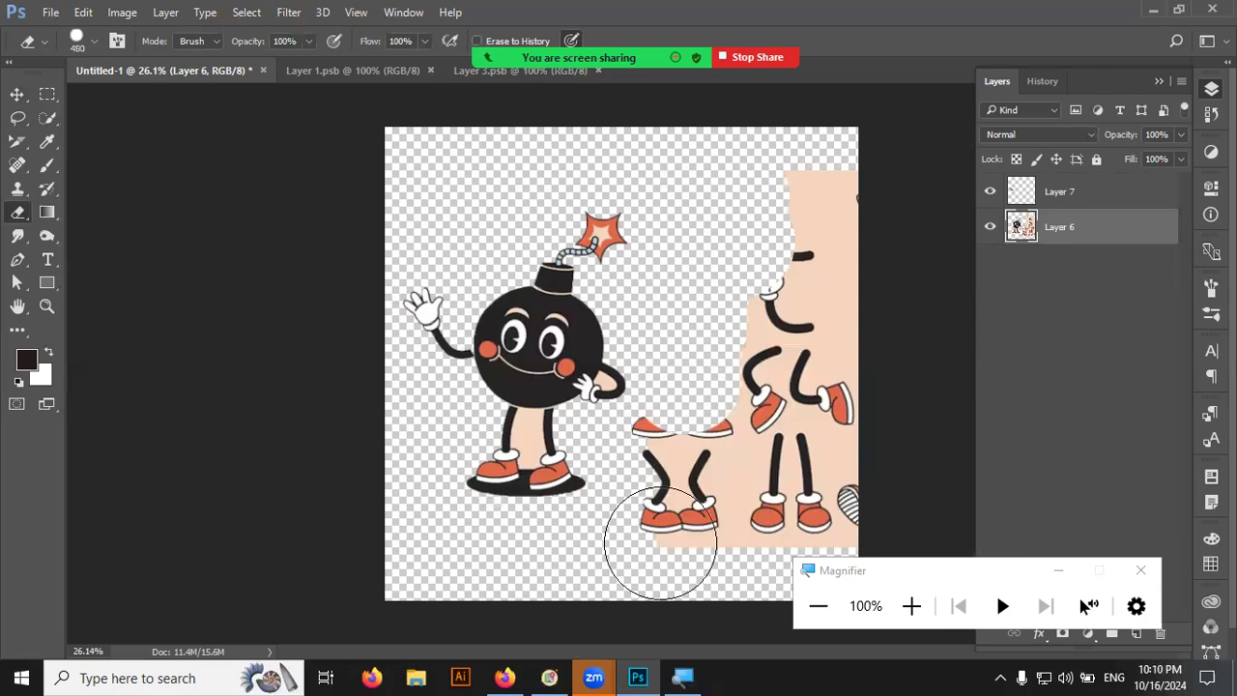
left_click_drag(825, 220, 760, 428)
left_click_drag(834, 207, 746, 567)
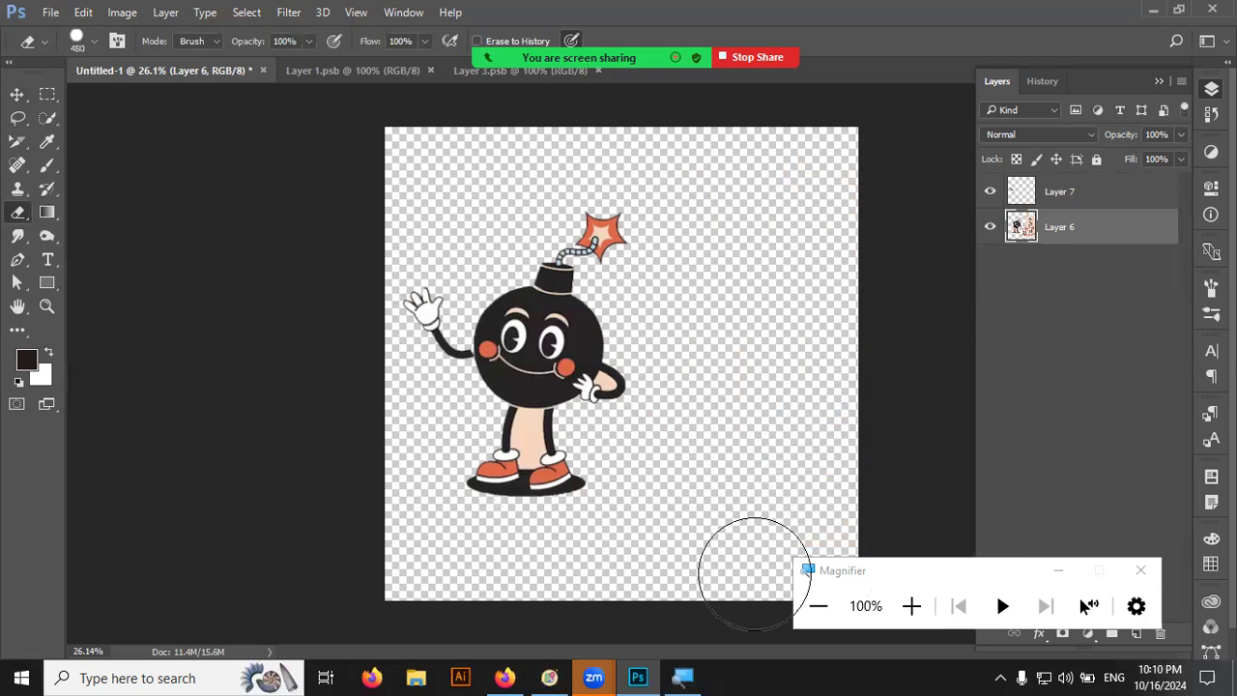
left_click(17, 94)
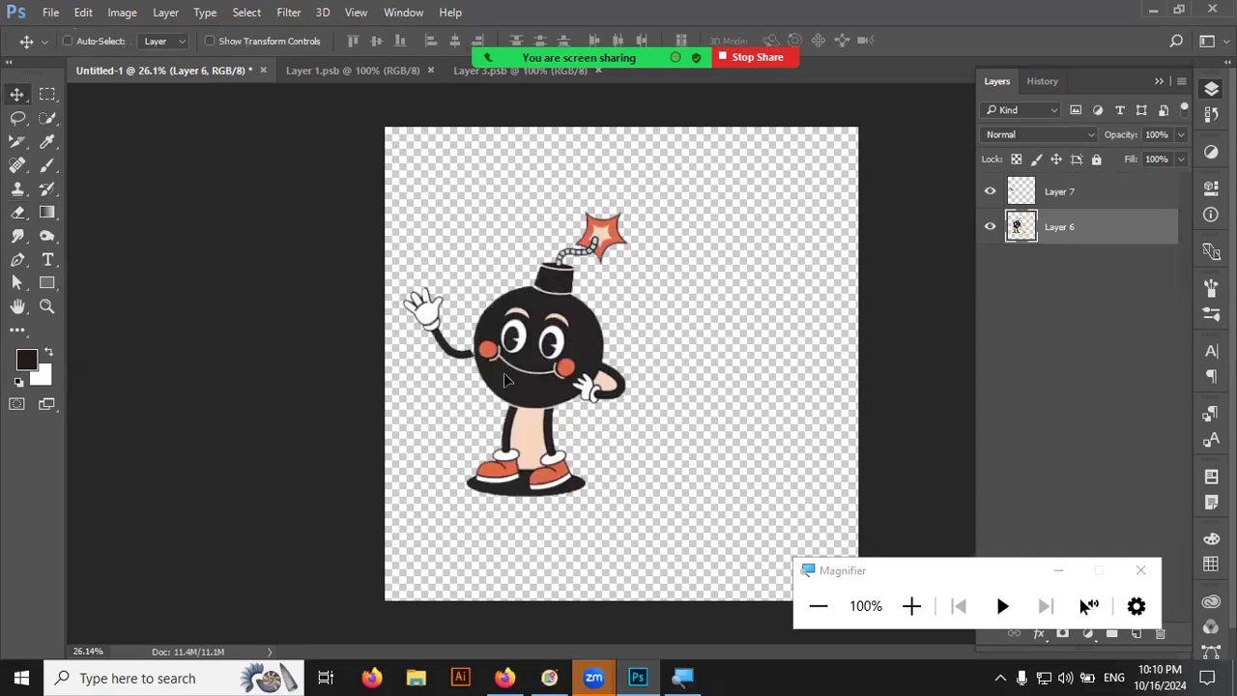
- Move the bomb character and its Layer 7 arm to the right together
key("ctrl")
left_click(1106, 208, "ctrl")
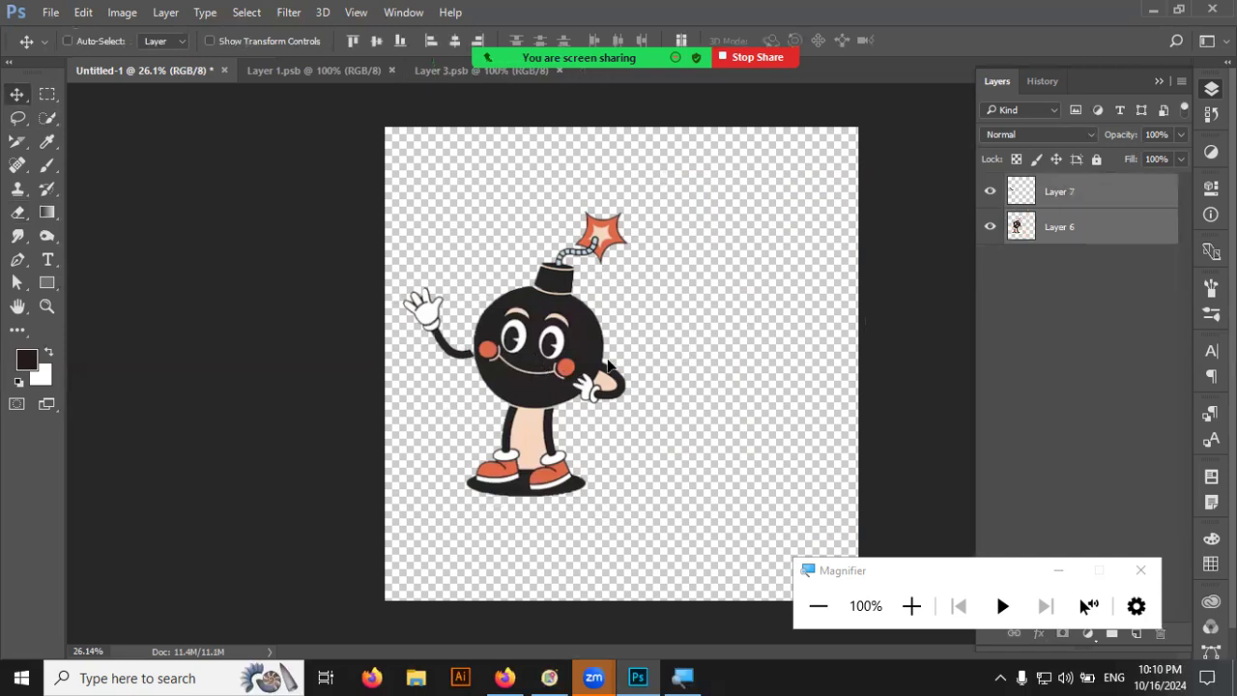
left_click_drag(628, 363, 722, 366)
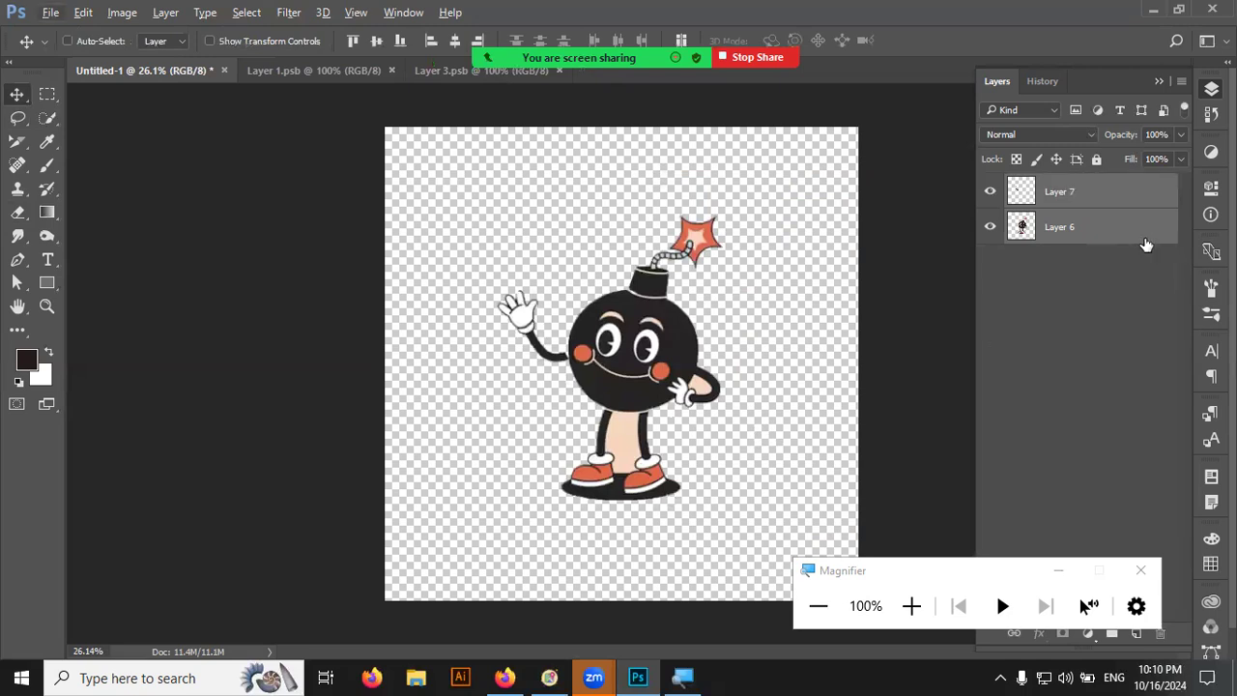
left_click(1087, 319)
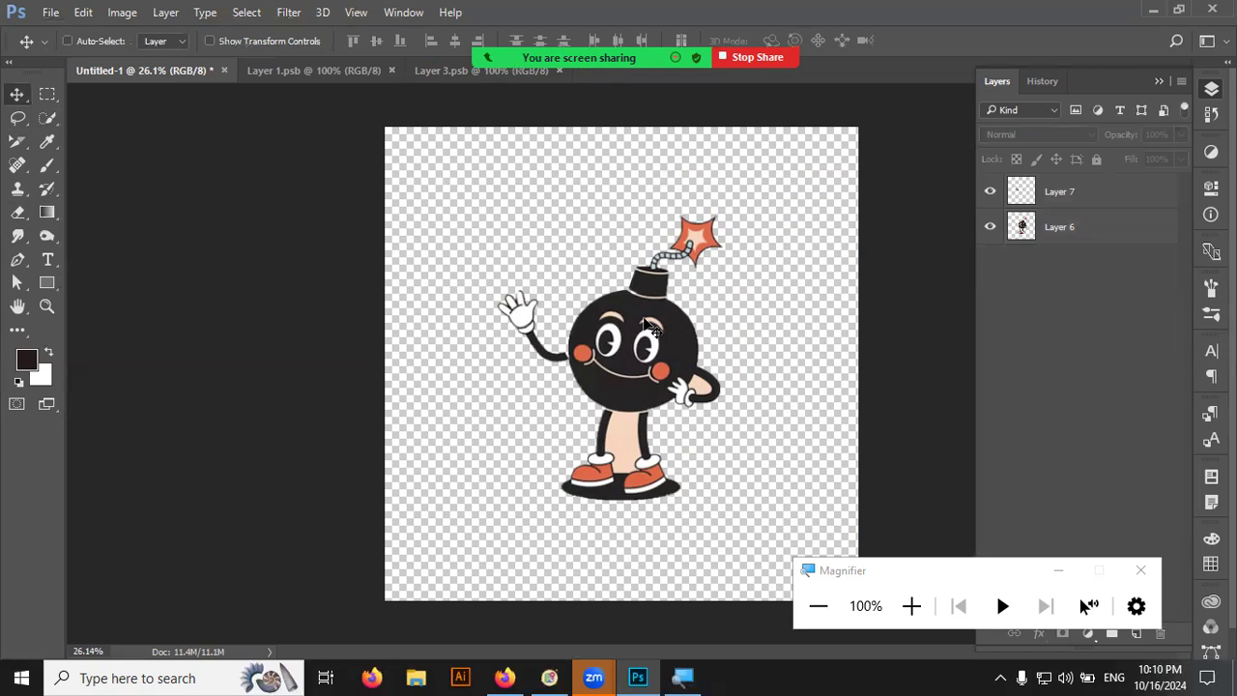
left_click(1067, 194)
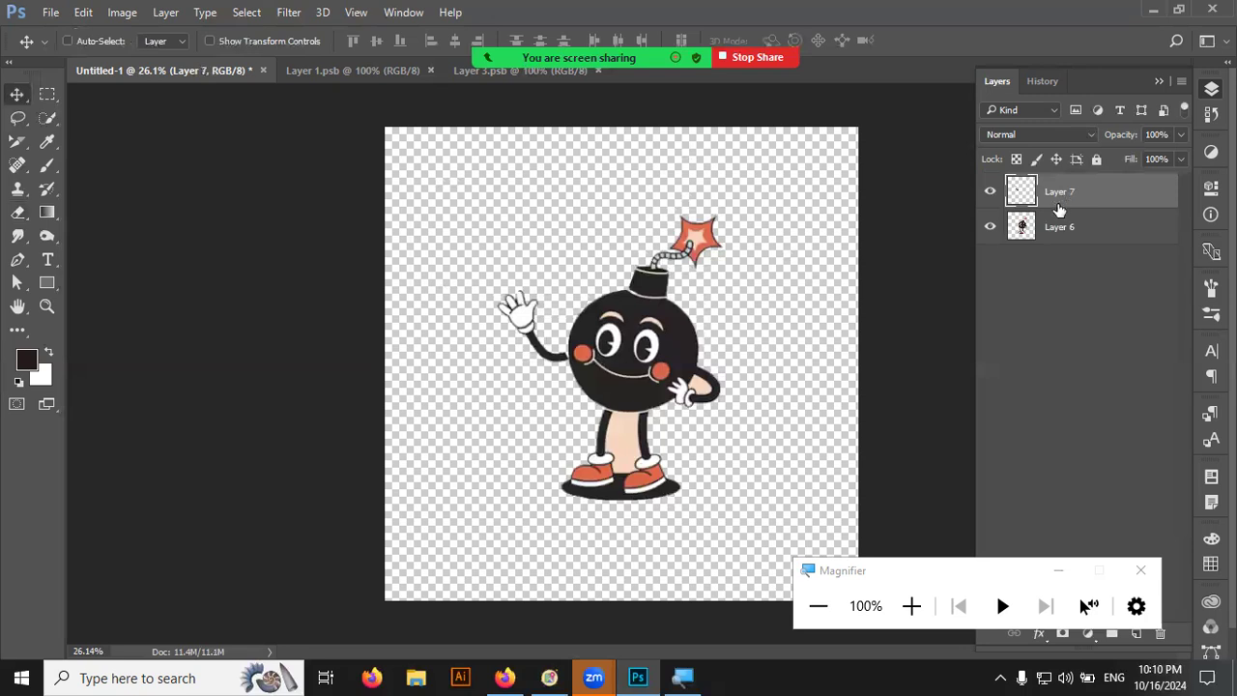
- Cancel the Save for Web dialog, dismiss the hand's transform, and select both bomb layers
scroll(599, 352, "up", 1)
scroll(599, 353, "up", 2)
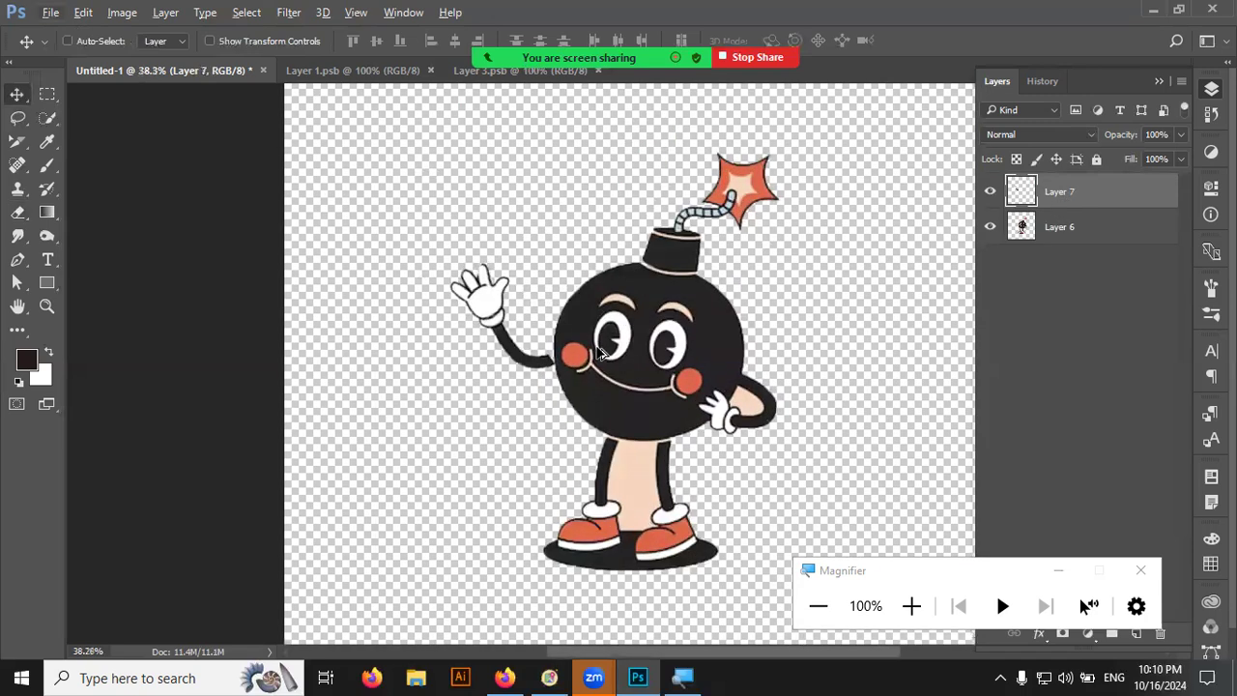
key("ctrl+alt+shift+s")
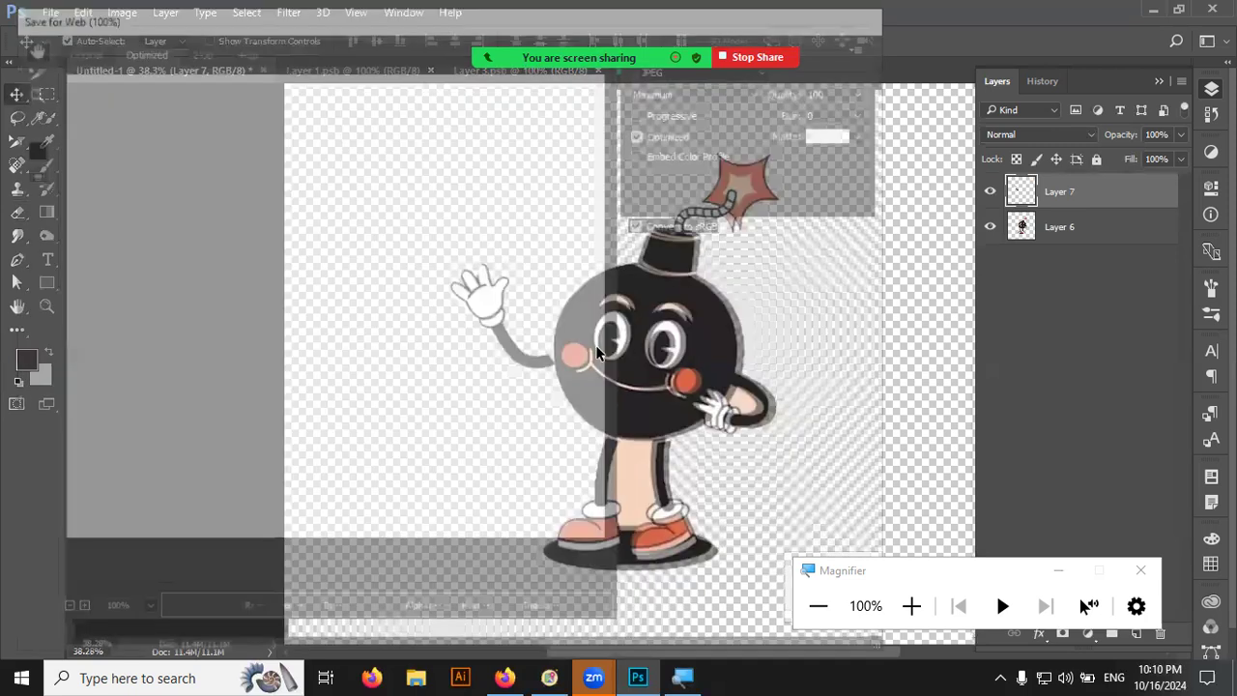
left_click(710, 640)
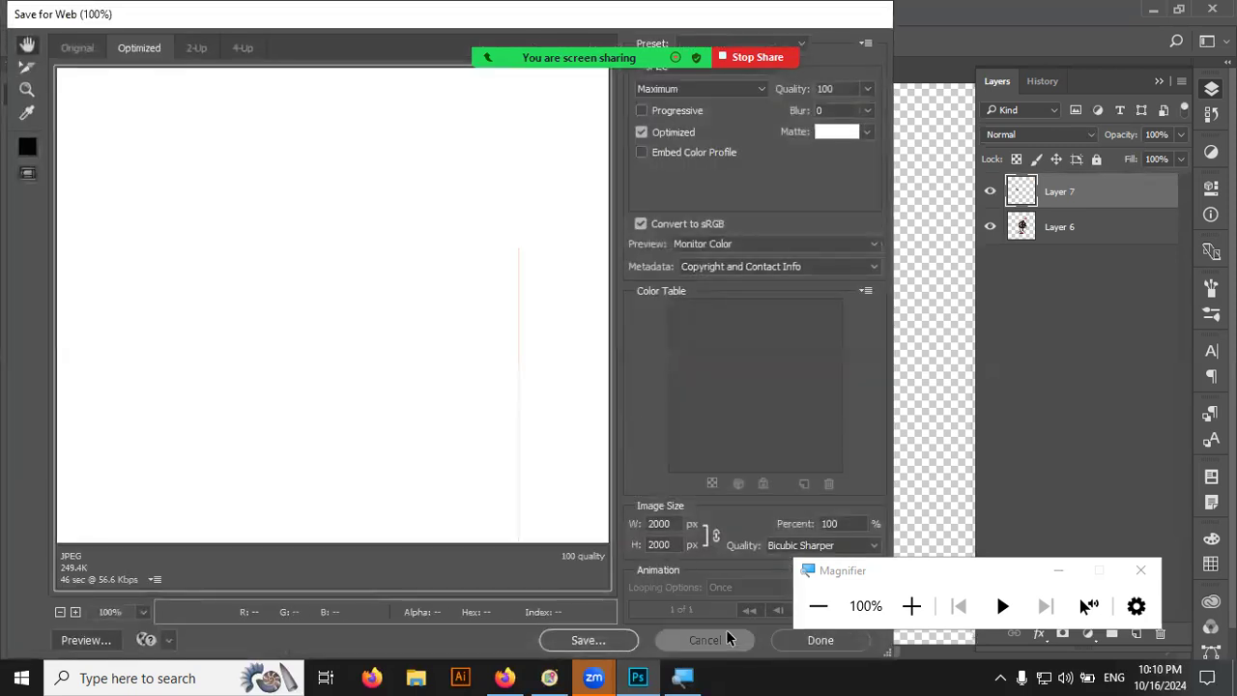
scroll(684, 488, "down", 4)
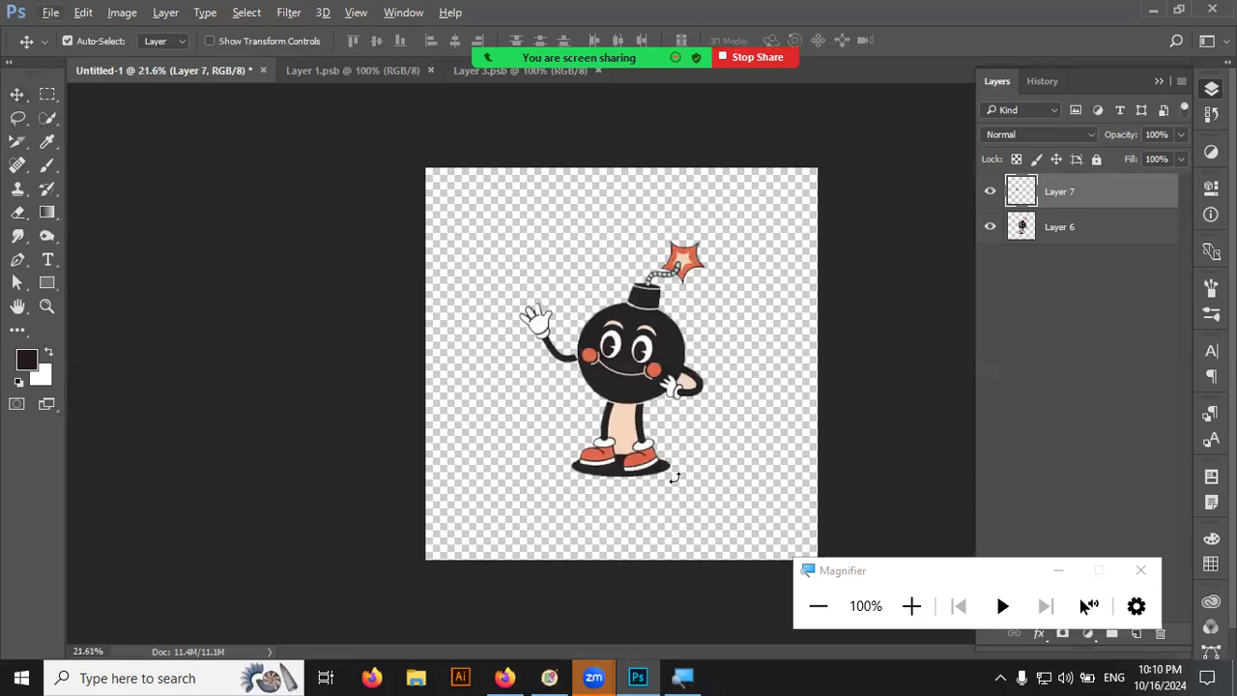
key("ctrl+t")
key("Return")
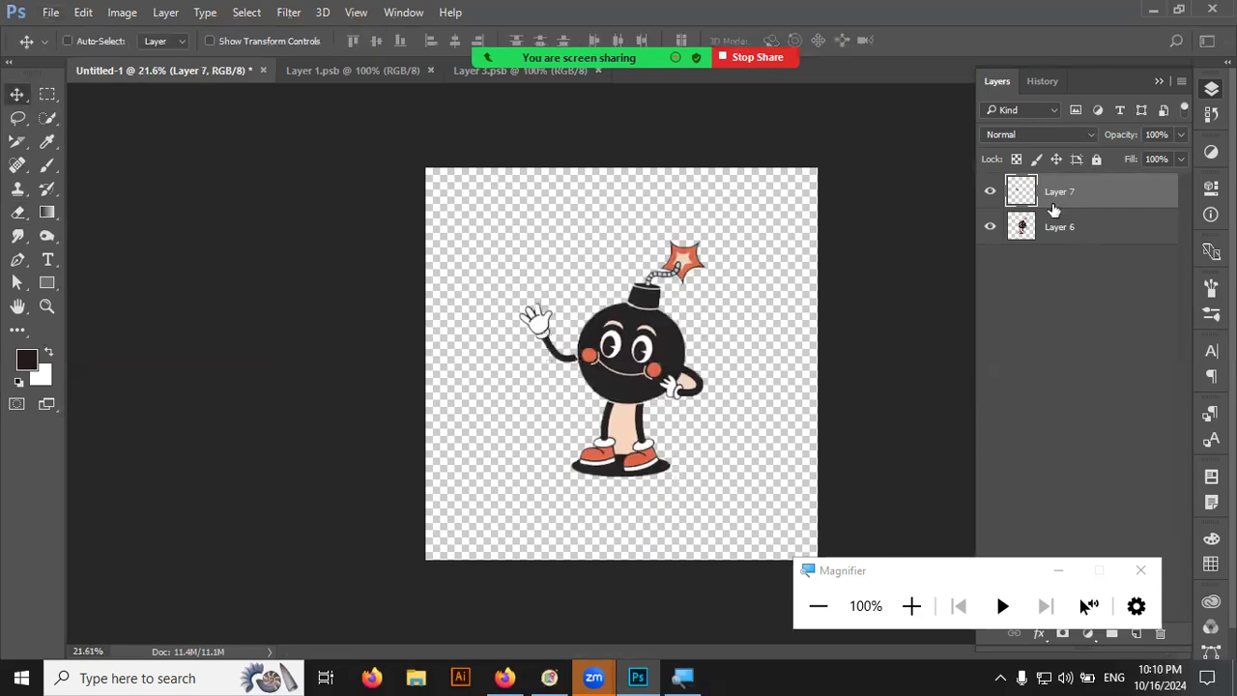
left_click(1069, 238, "shift")
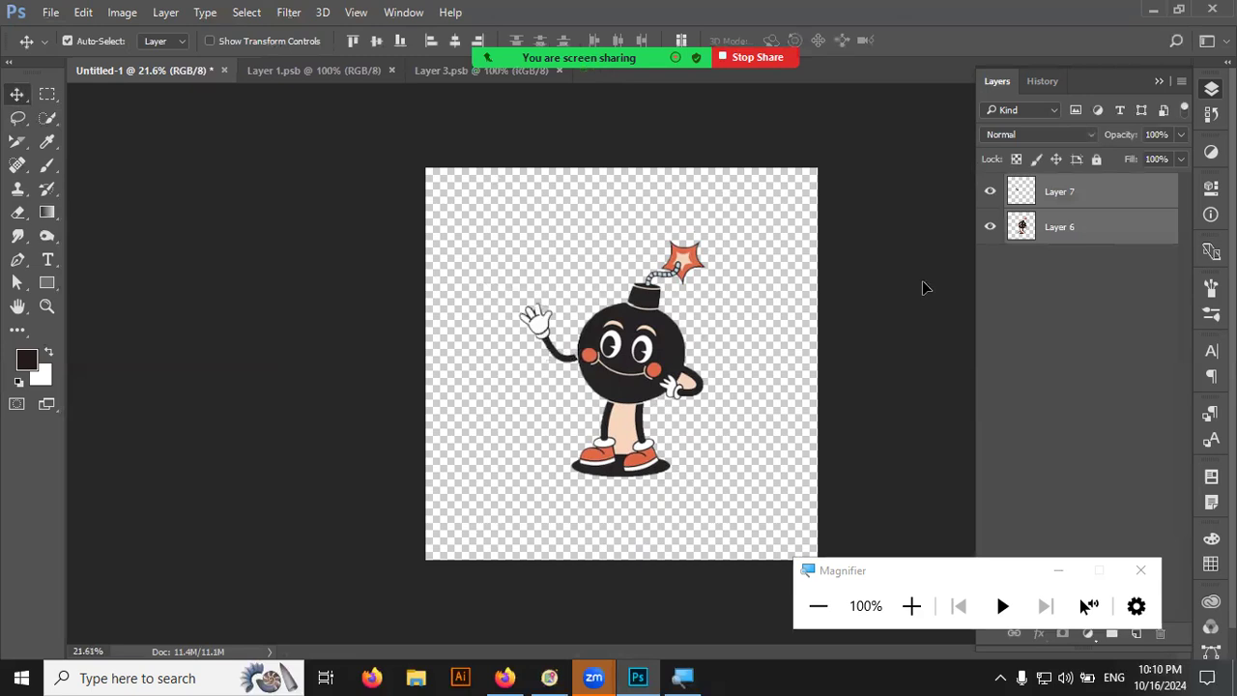
- Scale the bomb and arm layers together to about 146% and shift them right
key("ctrl+t")
left_click_drag(519, 207, 515, 205)
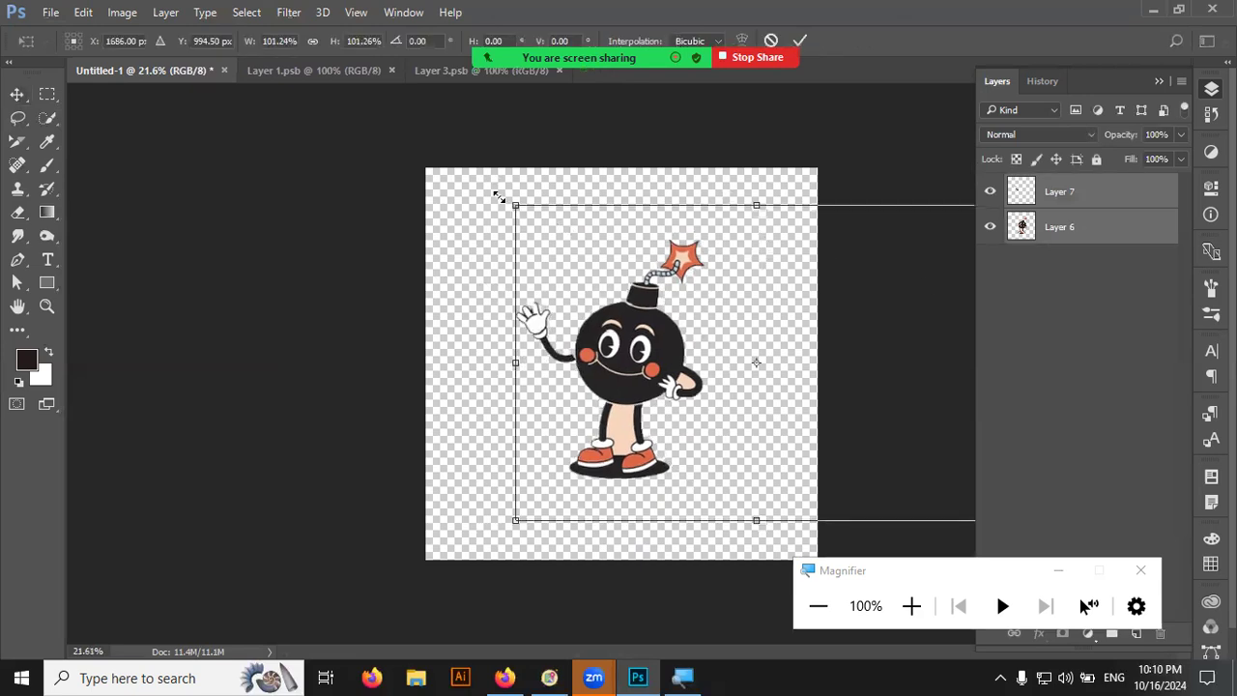
left_click_drag(385, 115, 410, 132)
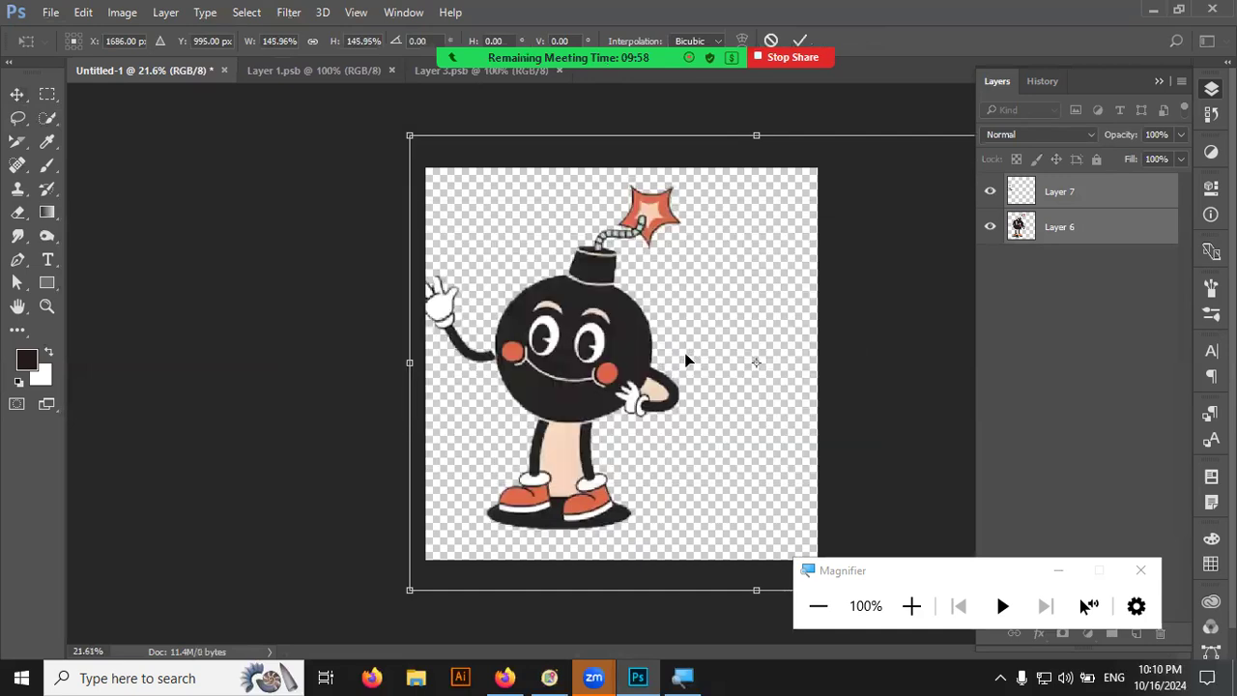
left_click_drag(611, 348, 683, 352)
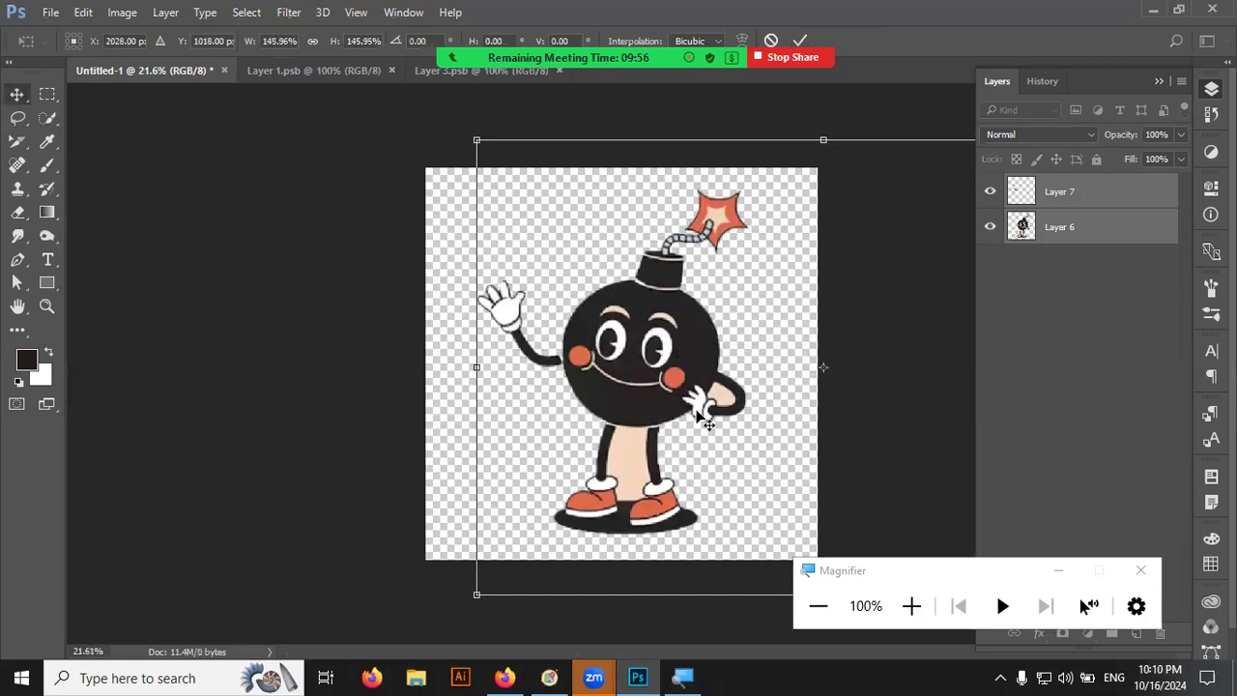
key("Return")
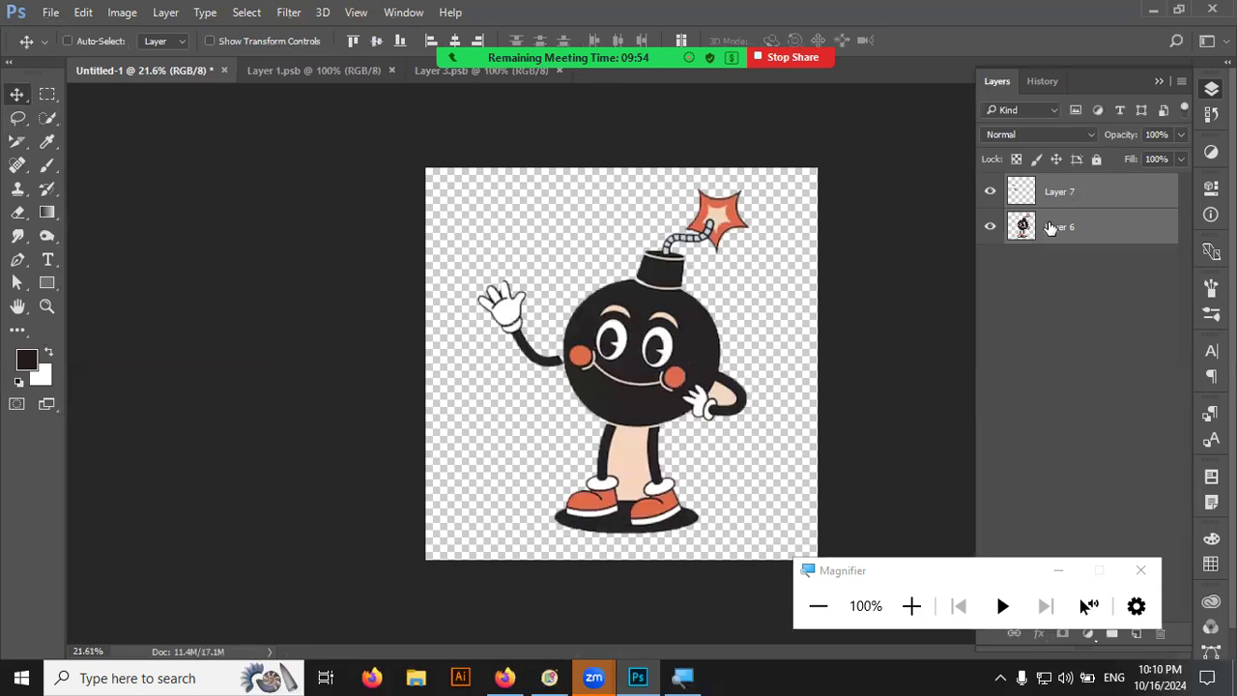
left_click(1046, 228, "ctrl")
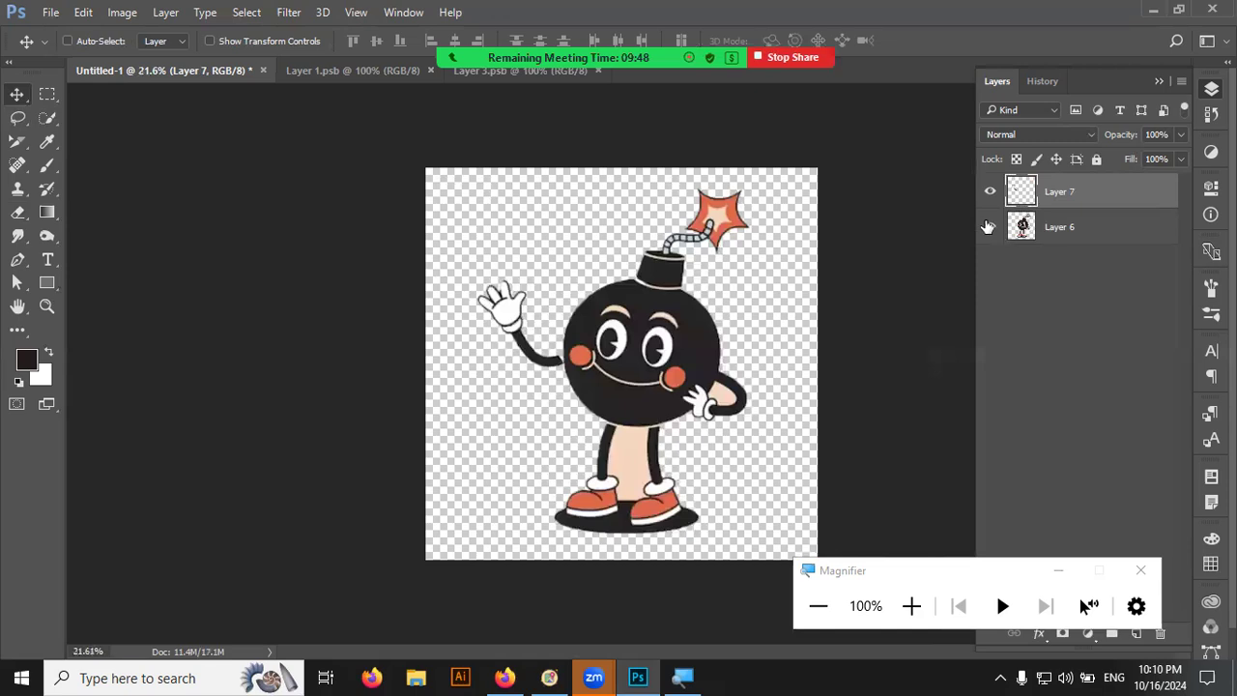
- Export the bomb via Save for Web as a 200×200 JPEG named 1 on the Desktop
key("ctrl")
key("ctrl+alt+shift+s")
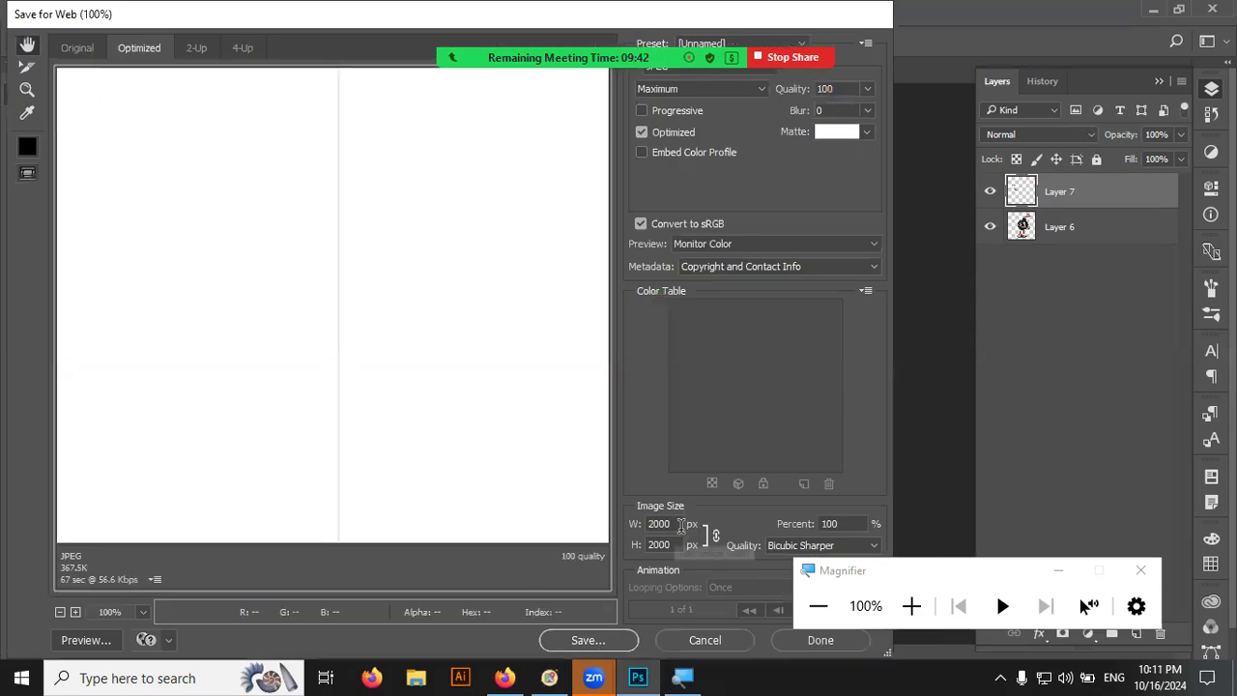
key("BackSpace")
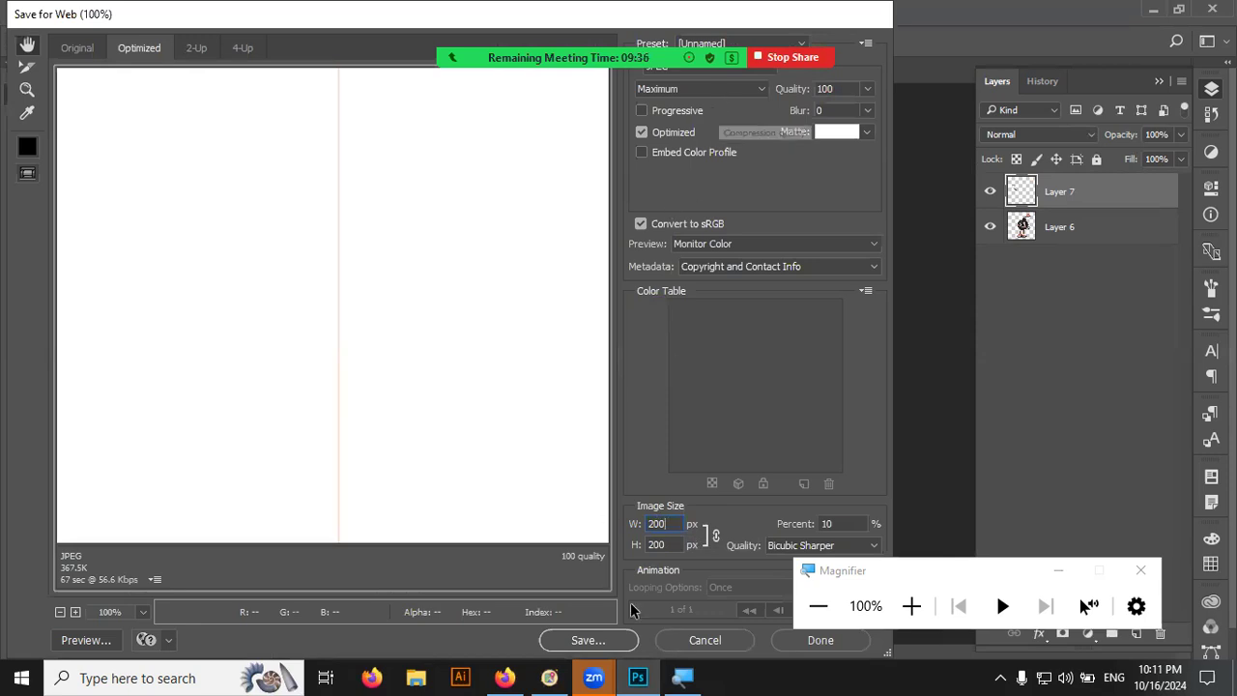
left_click(587, 639)
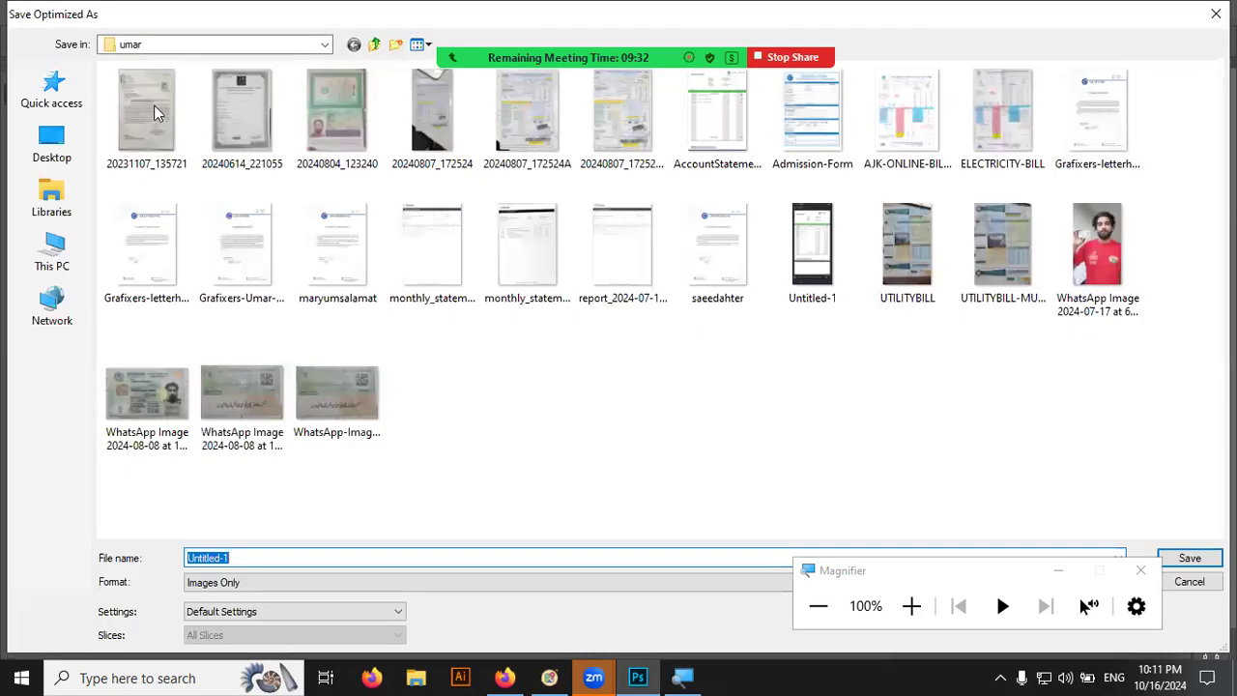
key("BackSpace")
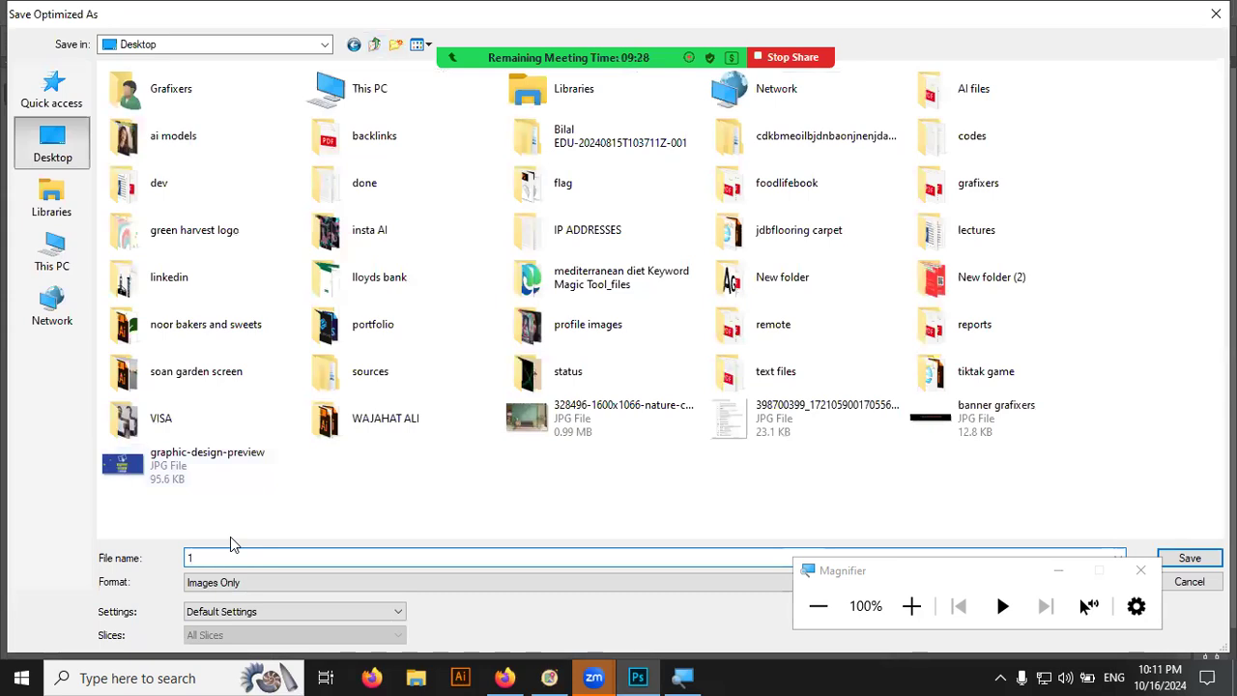
key("Return")
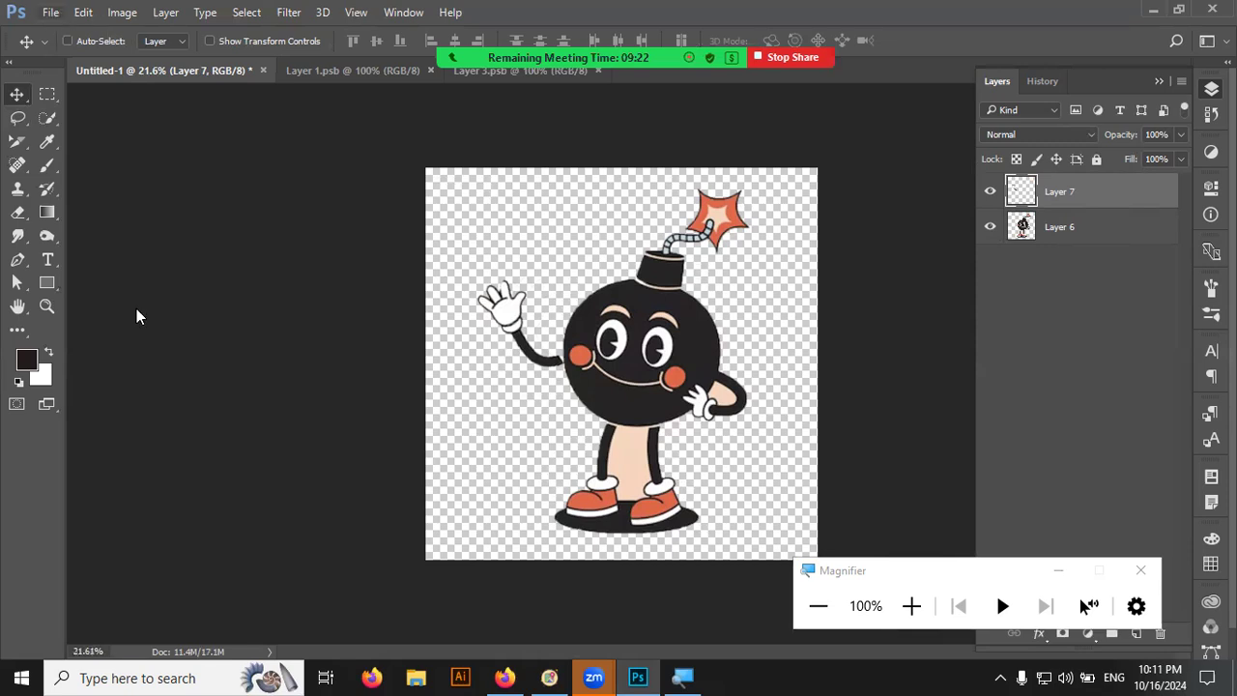
- Puppet-warp the bomb's waving hand to a new tilted angle and commit it
left_click(50, 12)
left_click(83, 11)
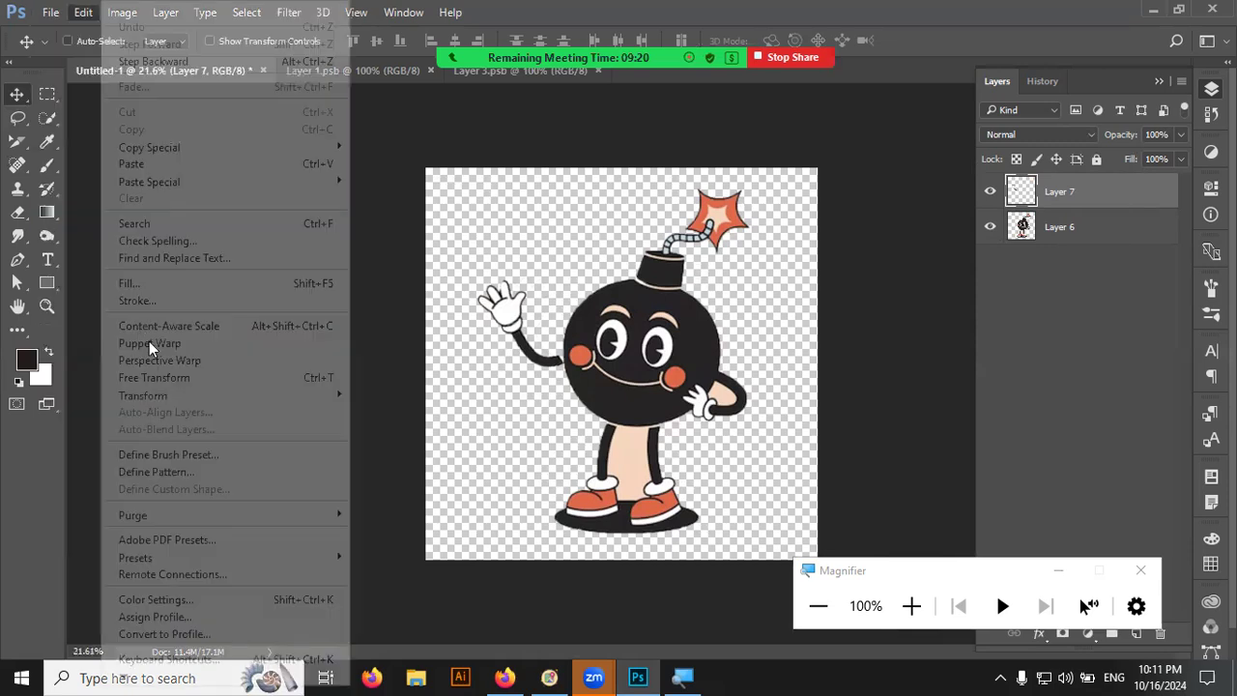
left_click(150, 346)
scroll(549, 373, "up", 2)
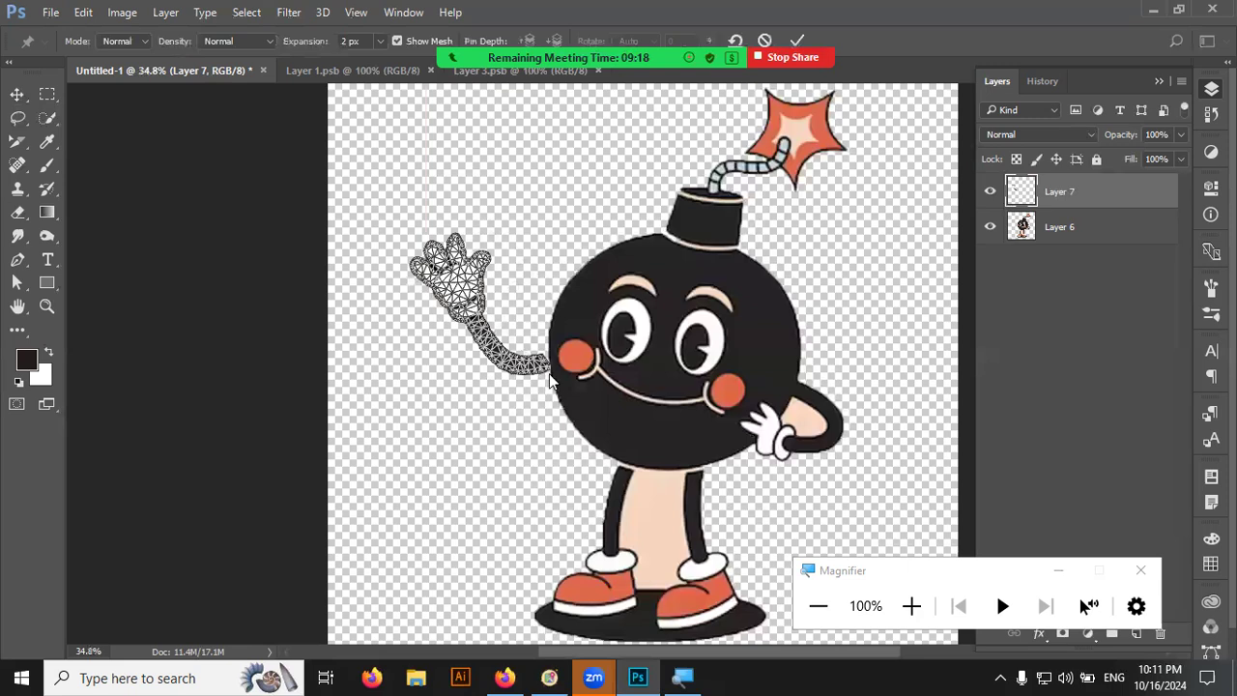
scroll(549, 373, "up", 2)
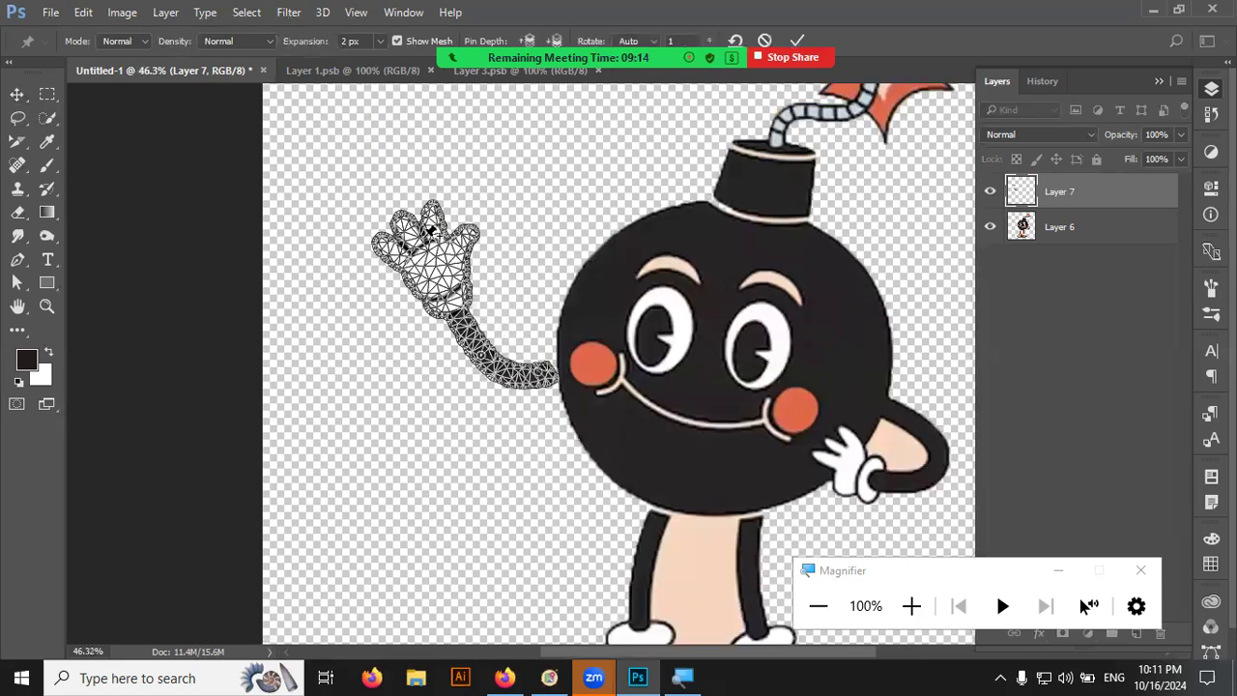
left_click_drag(431, 232, 458, 236)
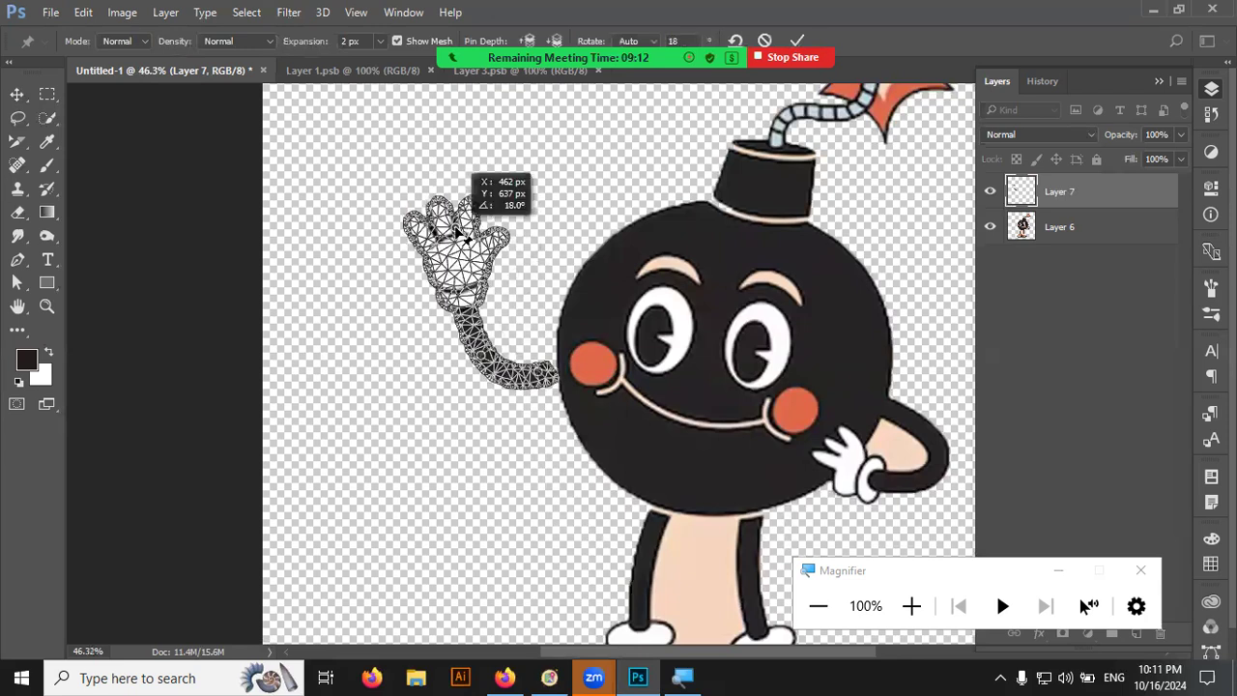
scroll(543, 228, "down", 3)
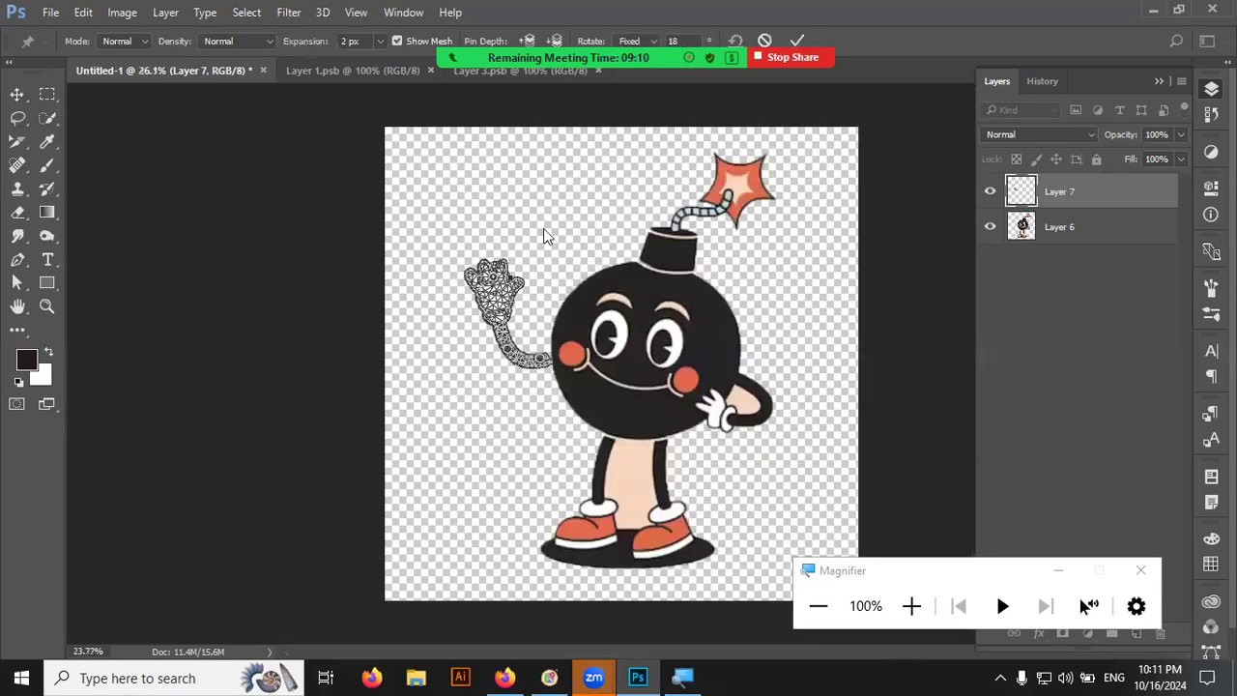
scroll(543, 228, "down", 1)
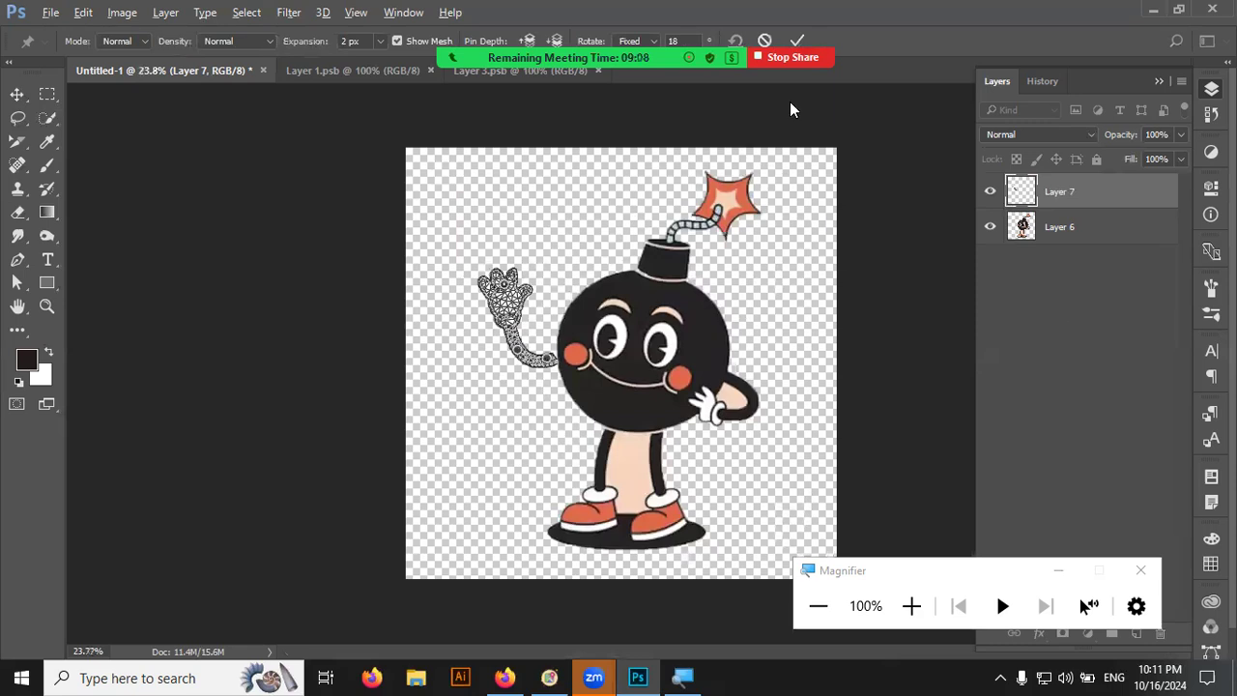
key("Return")
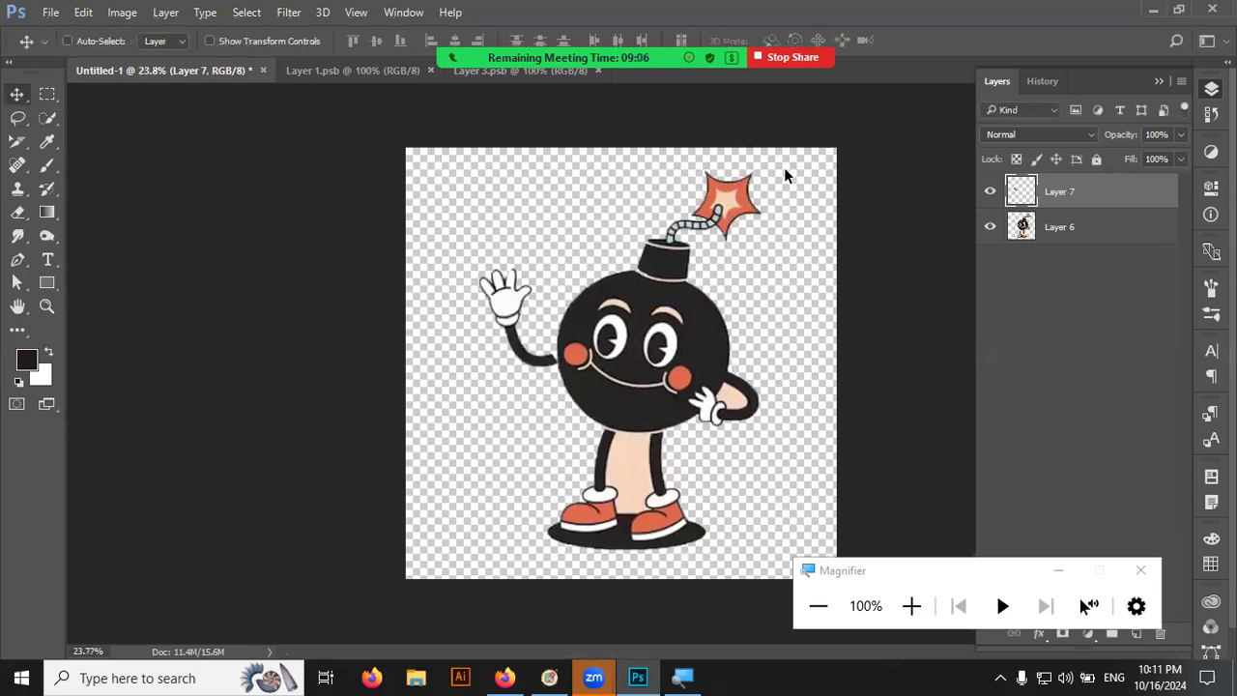
key("ctrl+alt+shift+s")
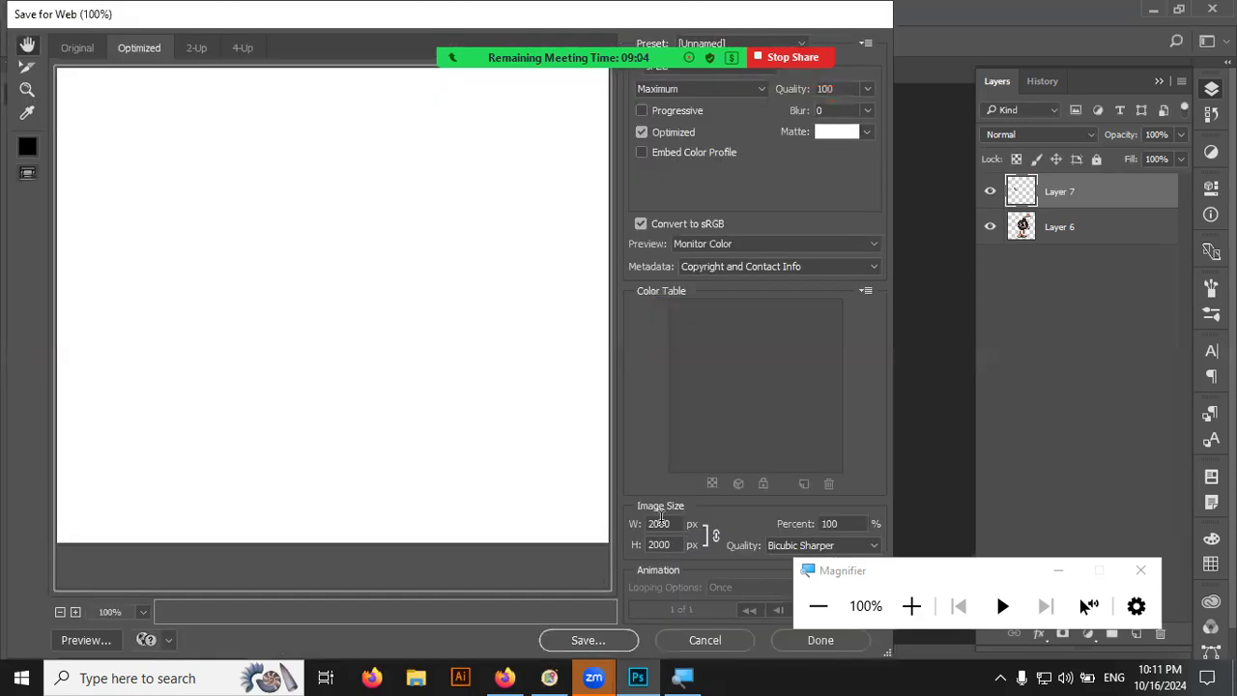
- Export the re-tilted frame as a 200-pixel JPEG named 2
left_click(674, 523)
key("BackSpace")
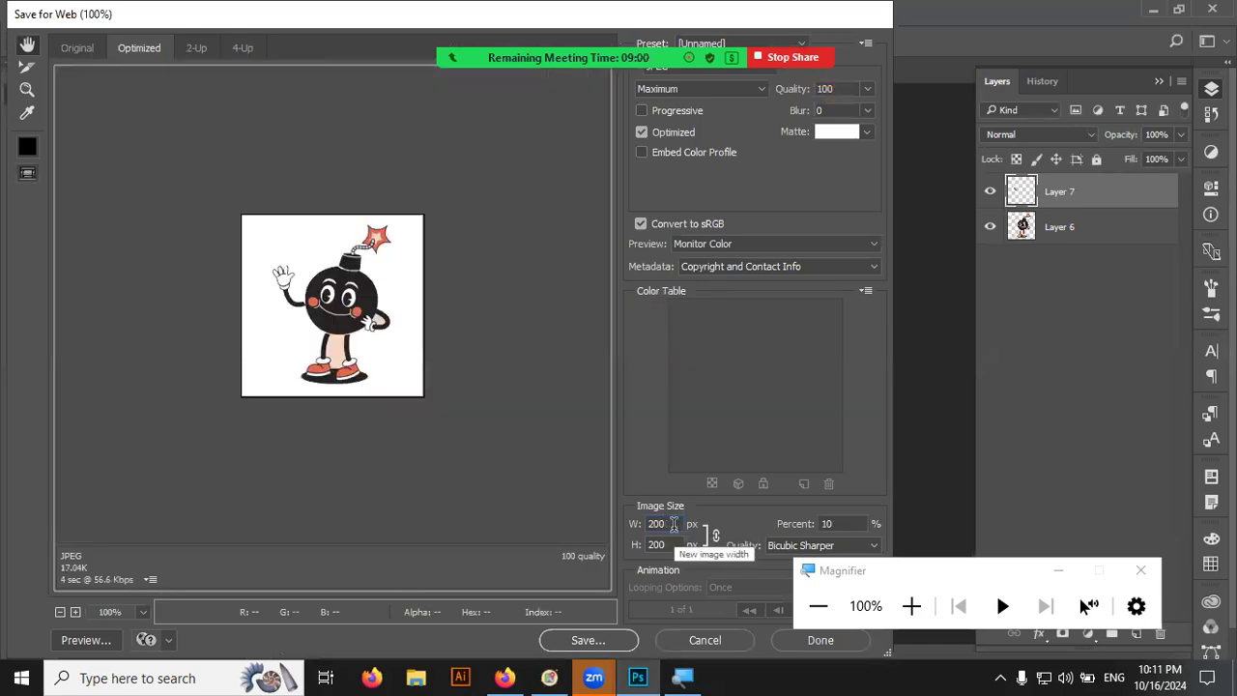
key("Return")
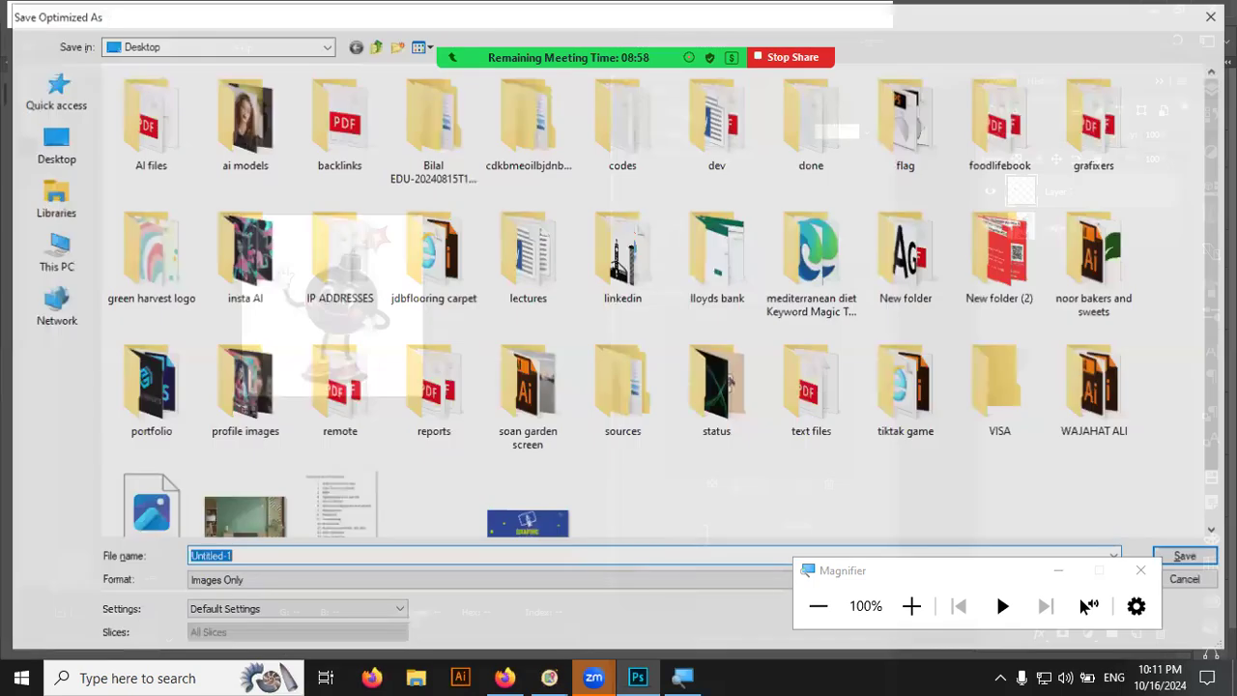
type("2")
key("Return")
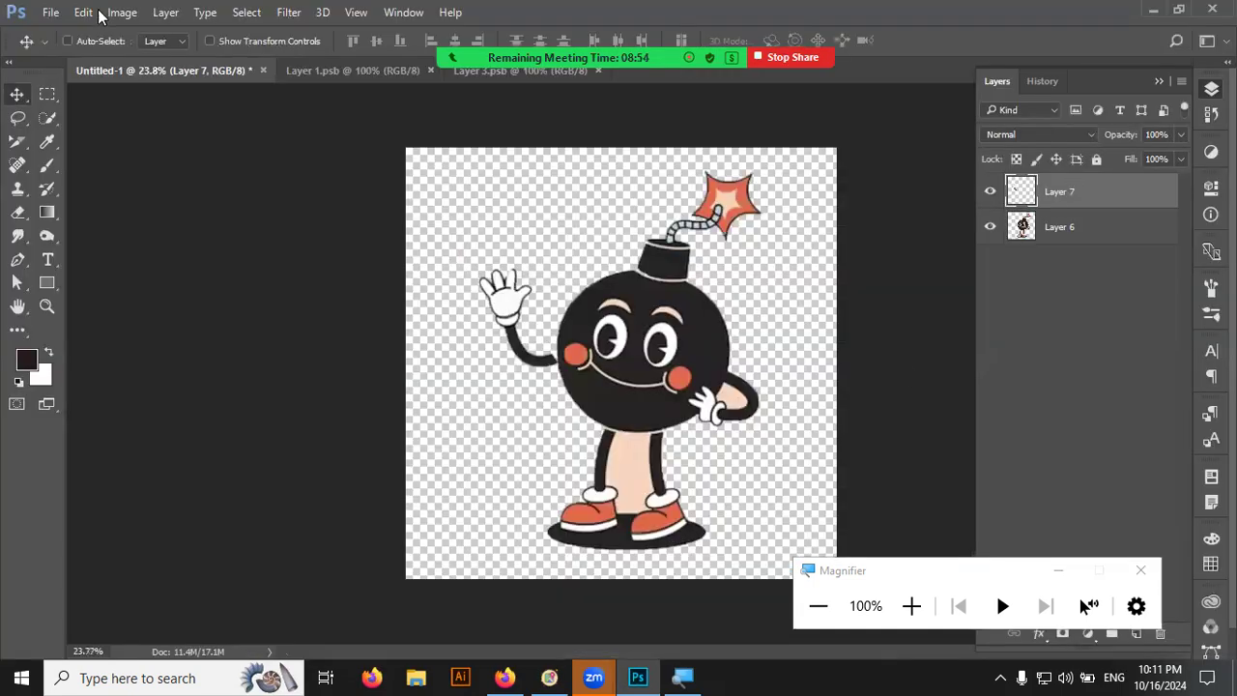
key("alt+e")
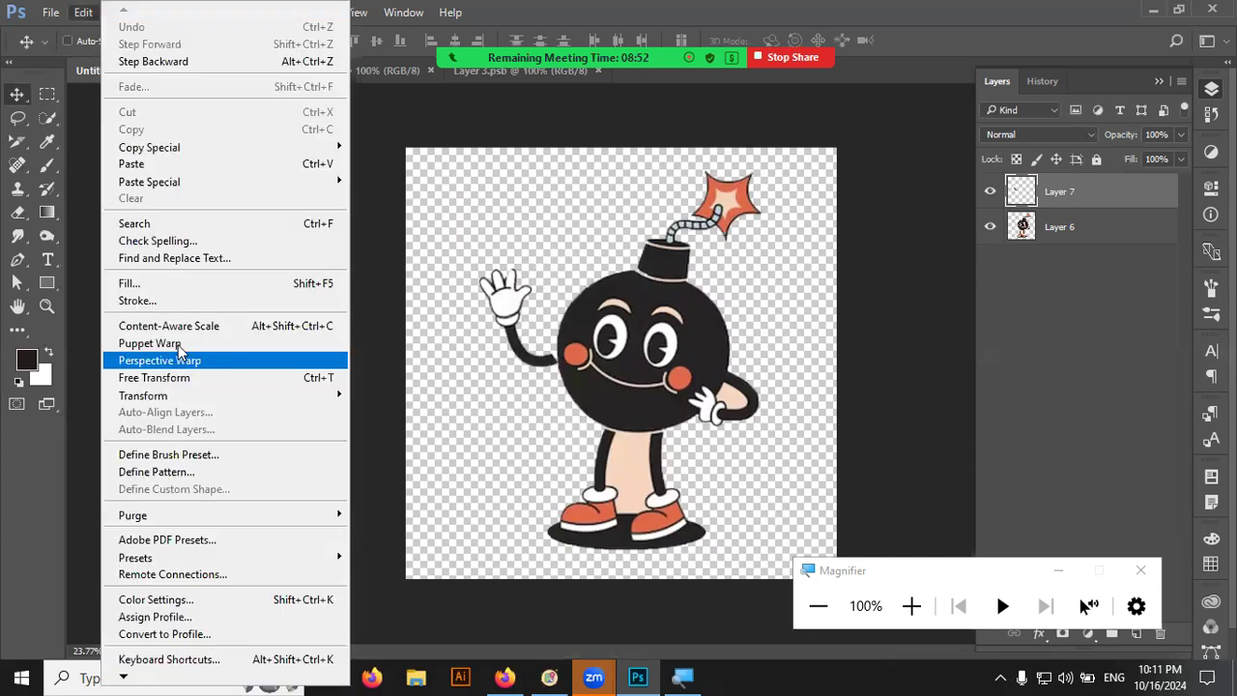
- Puppet-warp the waving hand further into a third pose and commit the warp
key("Return")
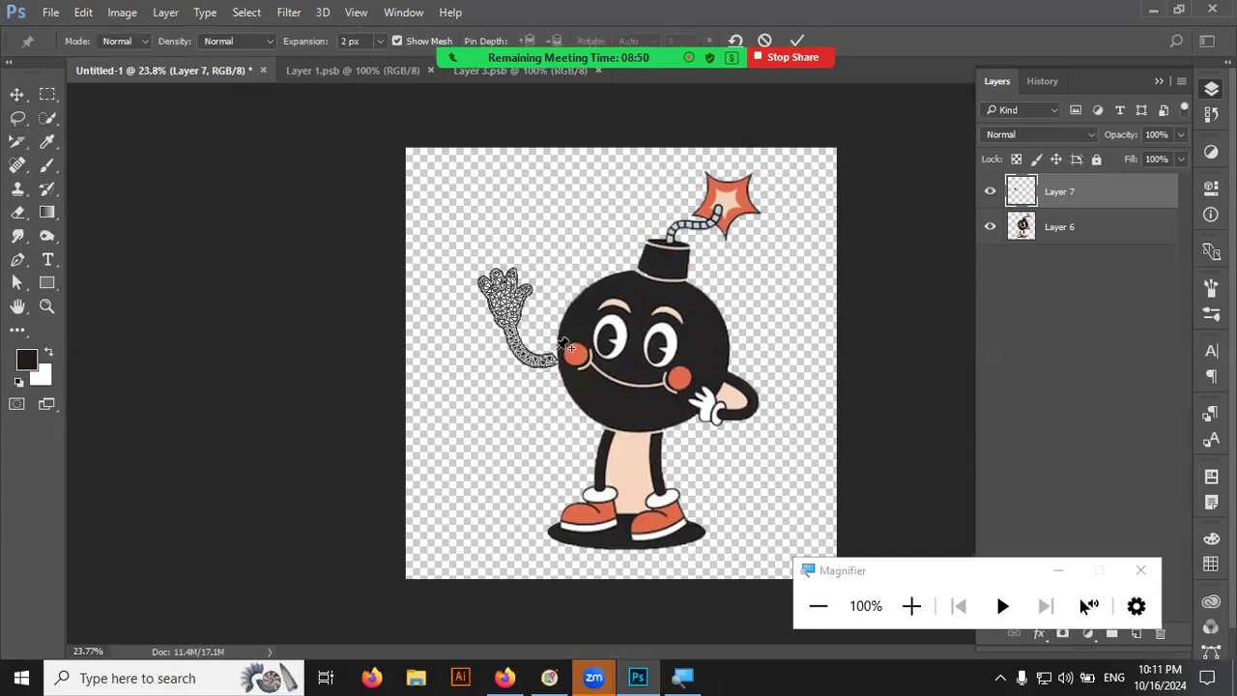
scroll(566, 346, "up", 5)
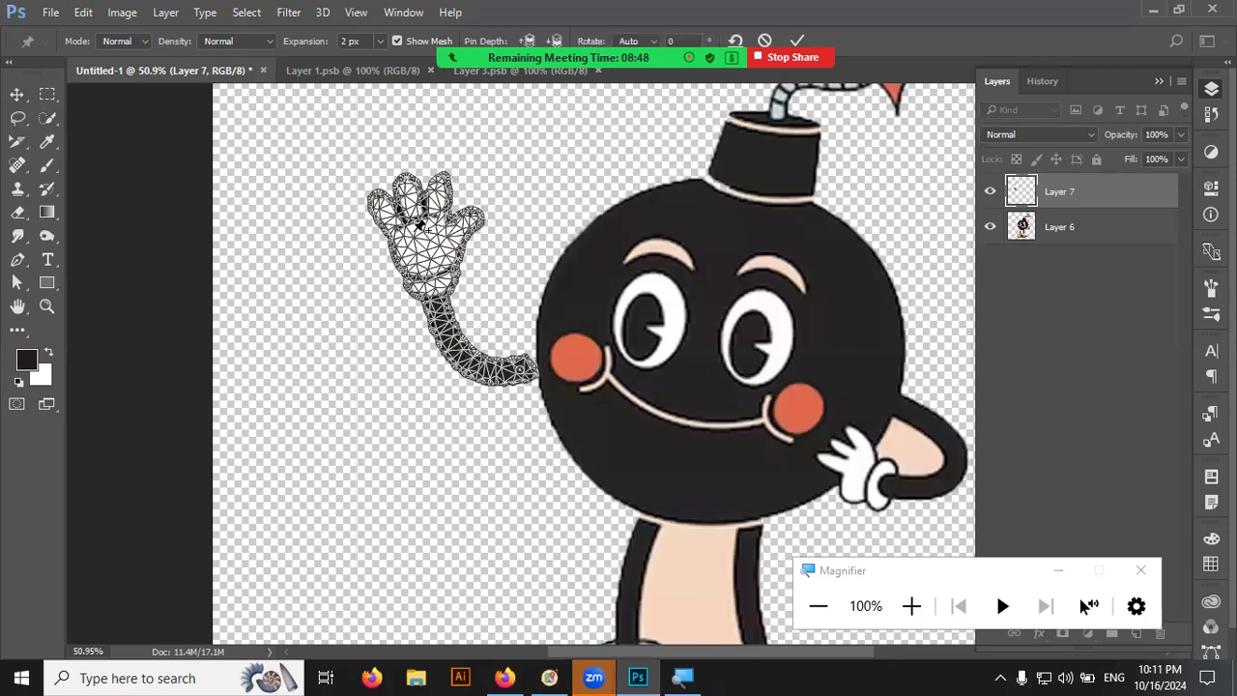
mouse_move(420, 224)
left_mouse_down()
mouse_move(481, 221)
mouse_move(488, 236)
left_mouse_up()
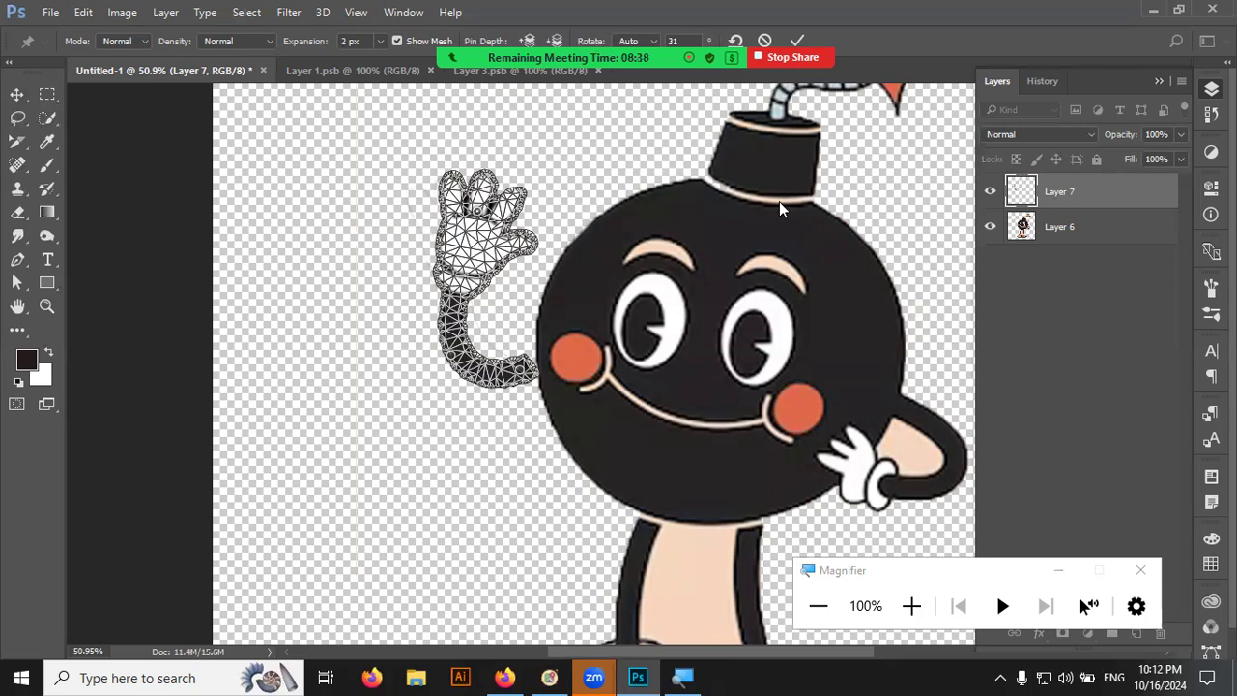
key("Return")
key("ctrl+alt+shift+s")
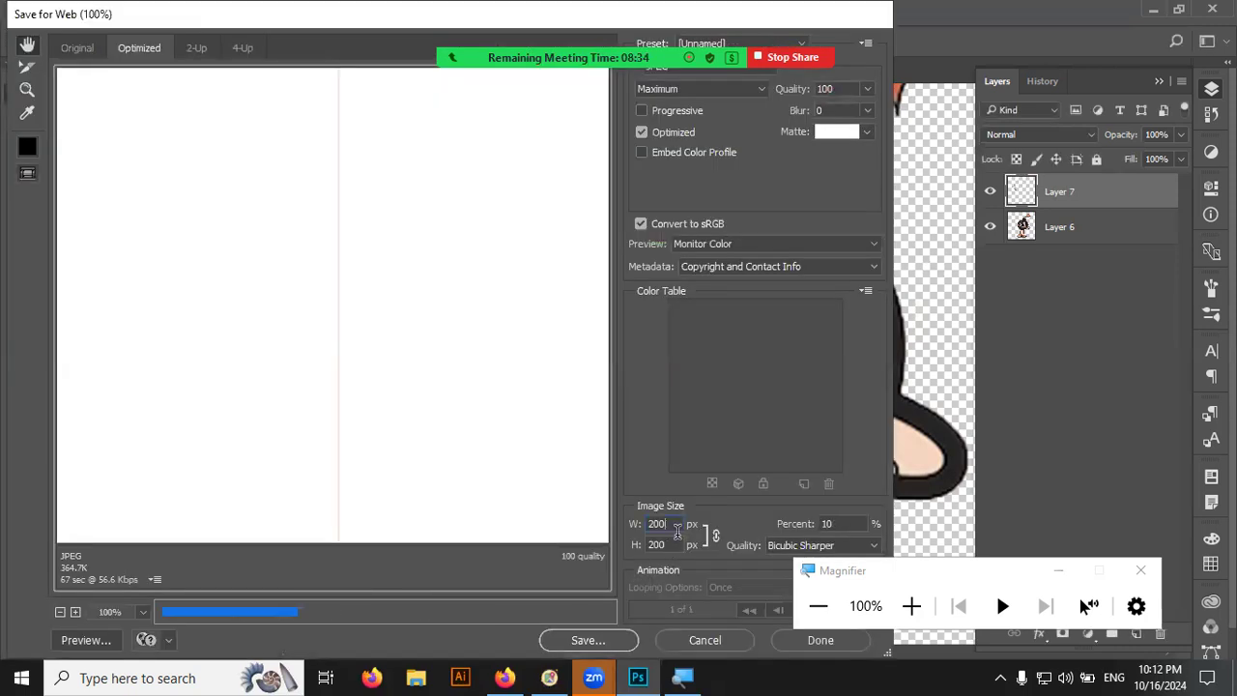
left_click(567, 640)
type("3")
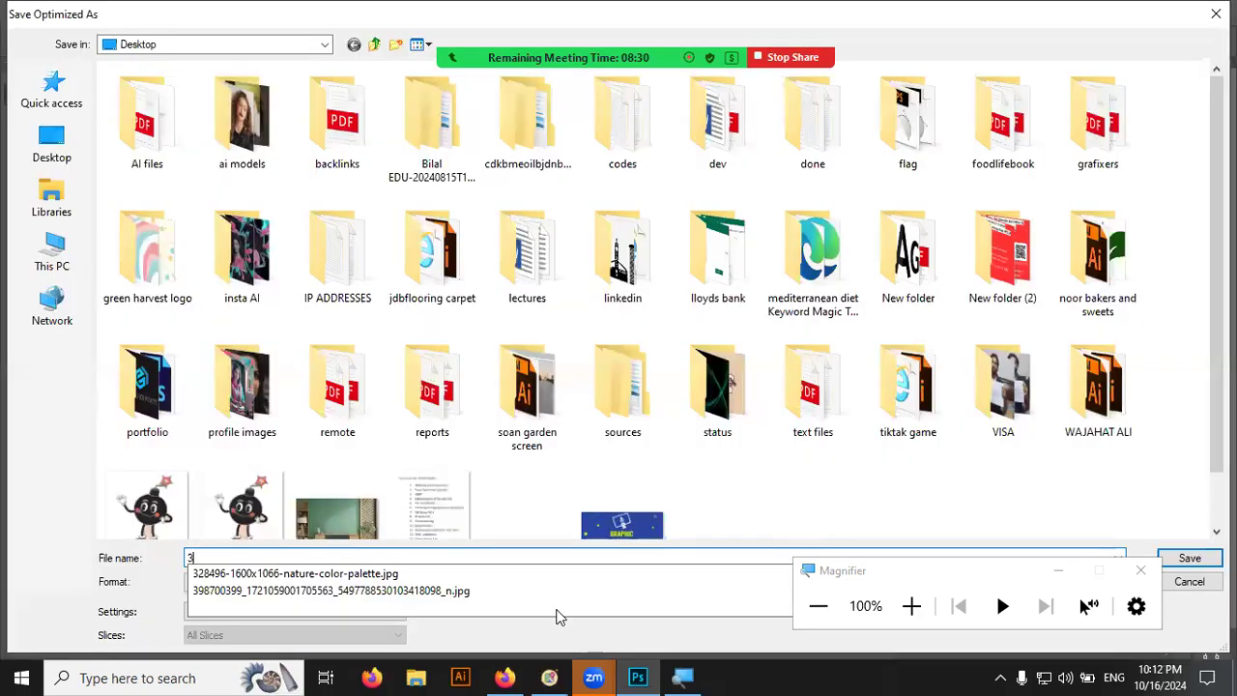
key("Return")
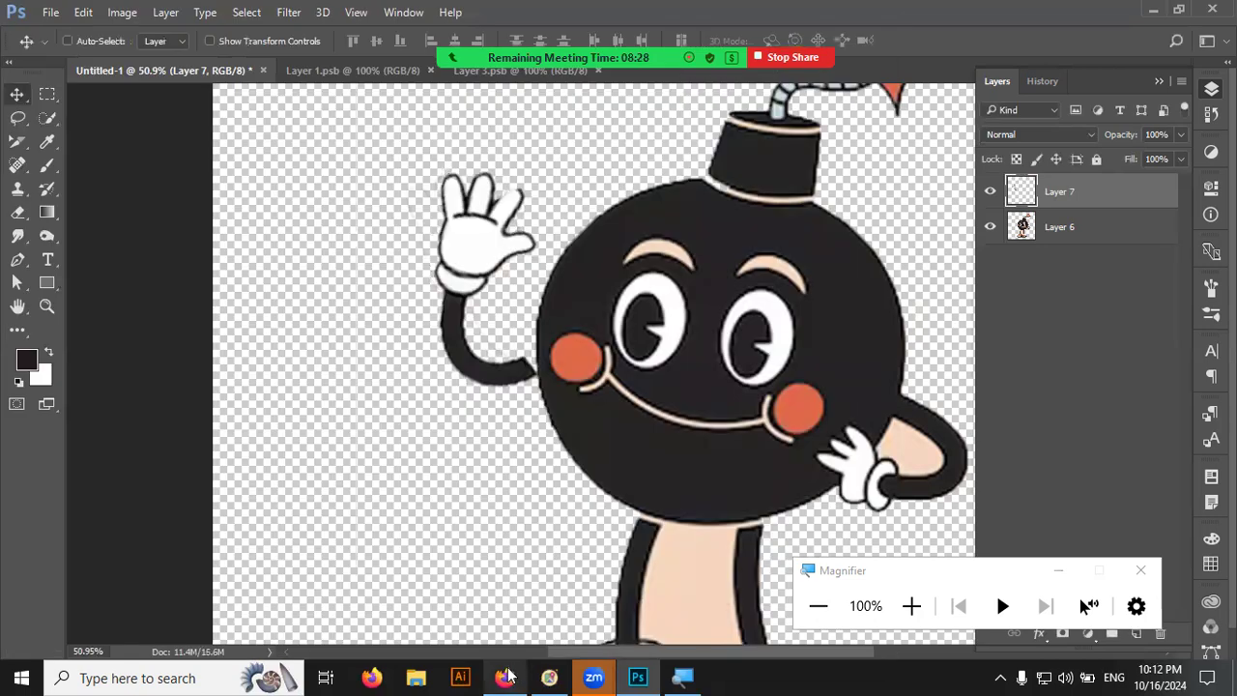
left_click(504, 677)
key("alt+Tab")
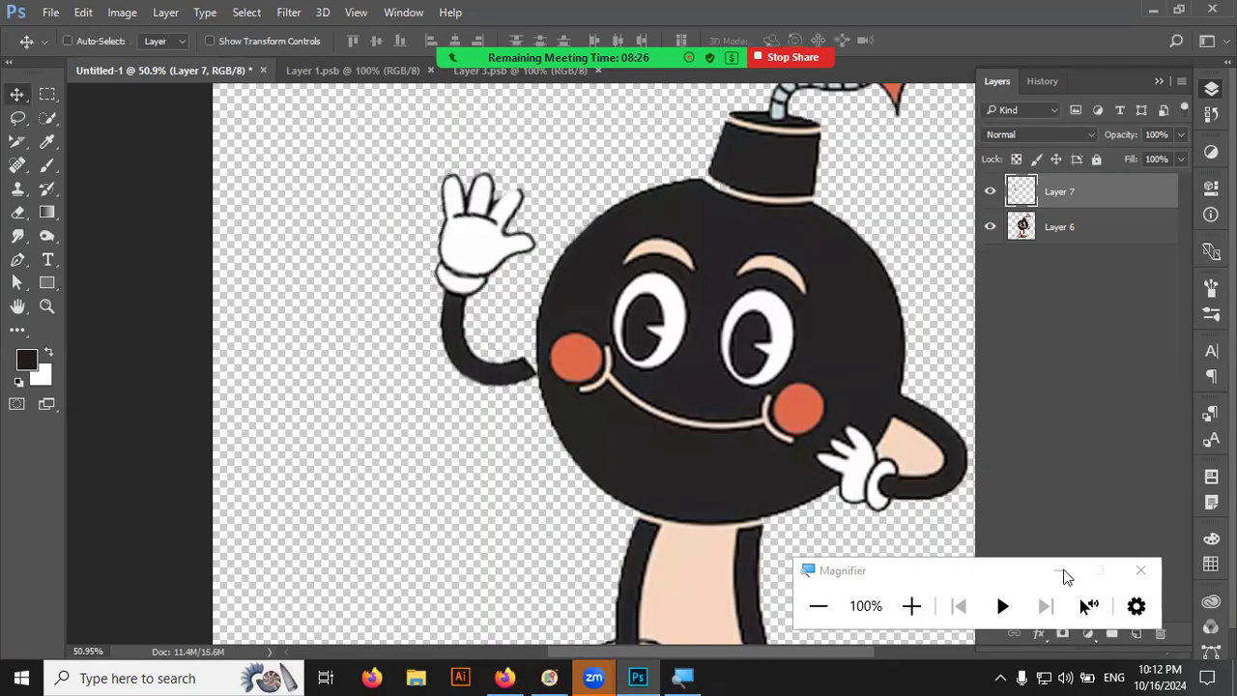
left_click(1063, 571)
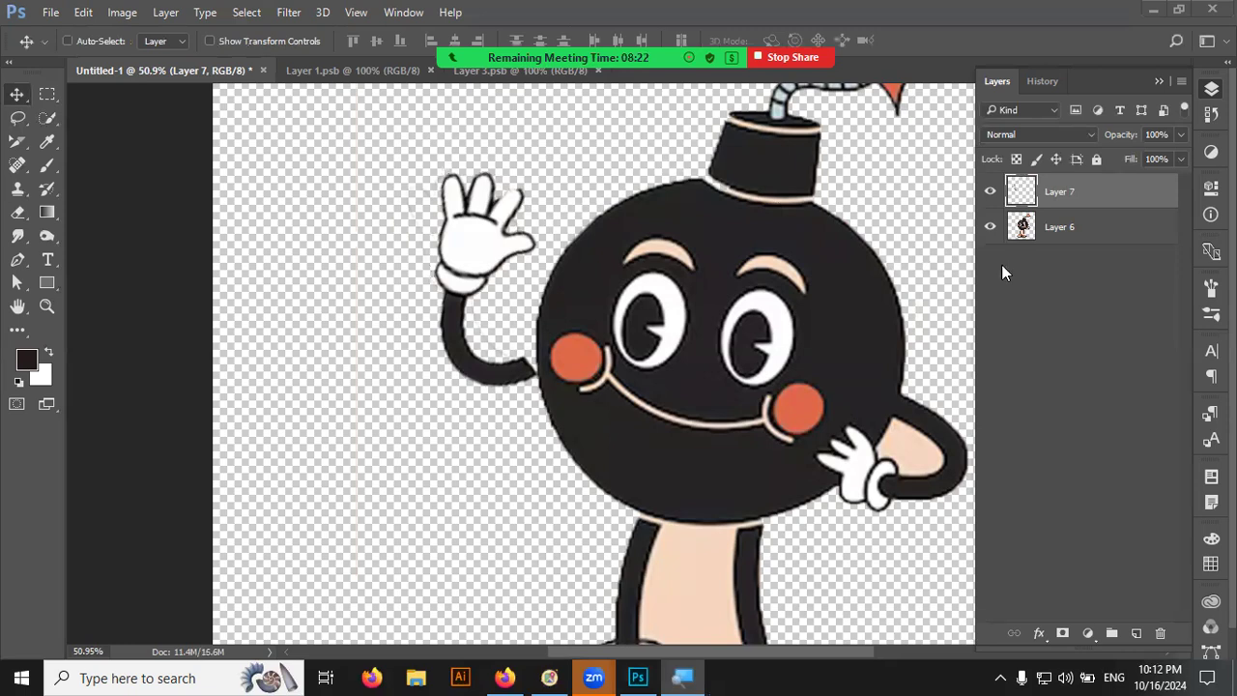
key("ctrl+alt+shift+h")
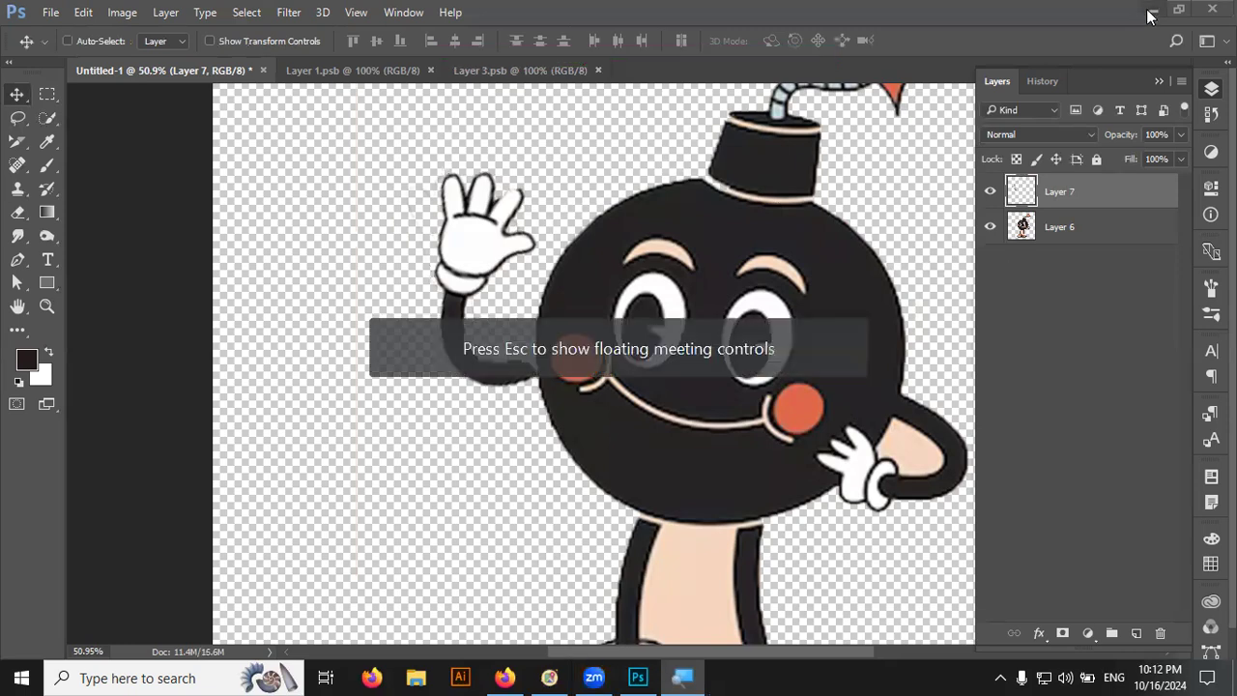
left_click(1149, 11)
left_click(639, 677)
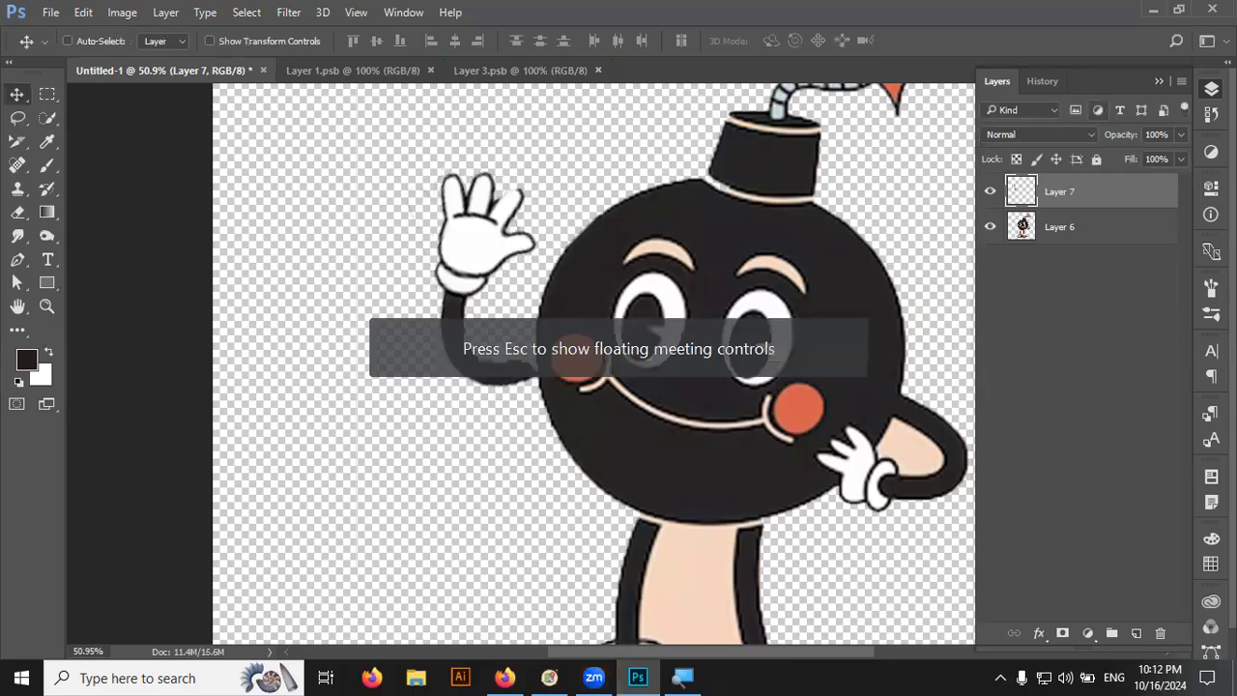
- Switch to the Motion workspace and create a frame animation timeline
left_click(1207, 40)
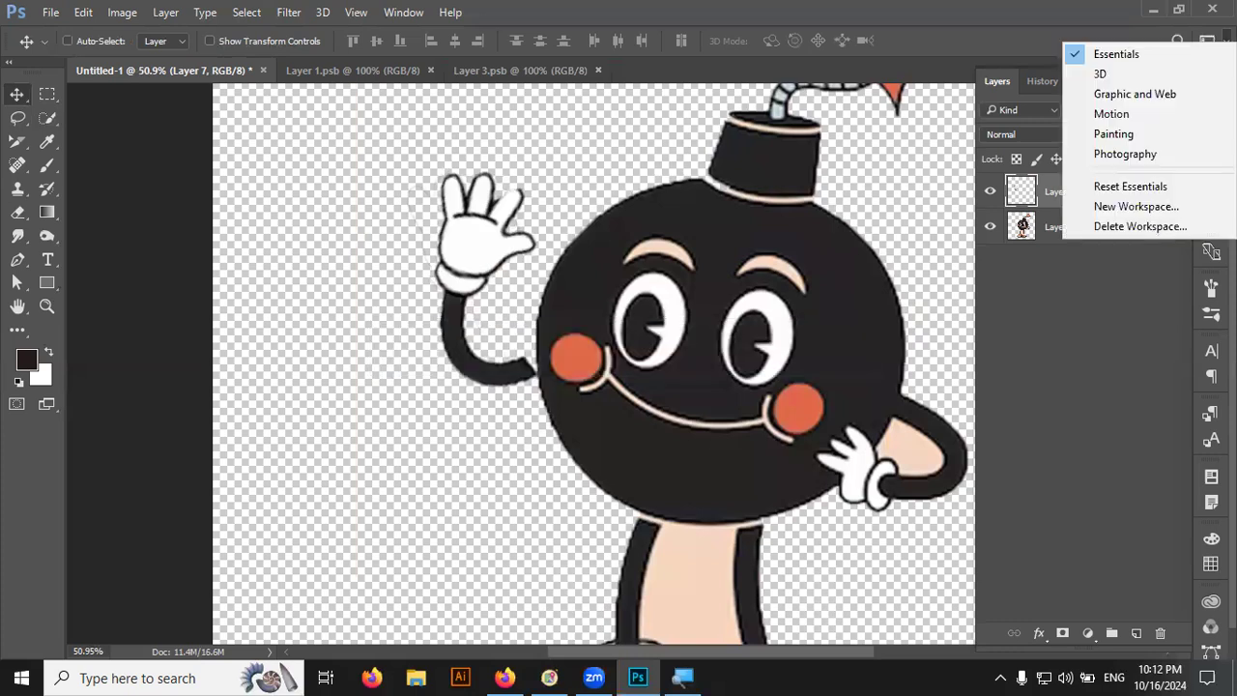
left_click(1156, 109)
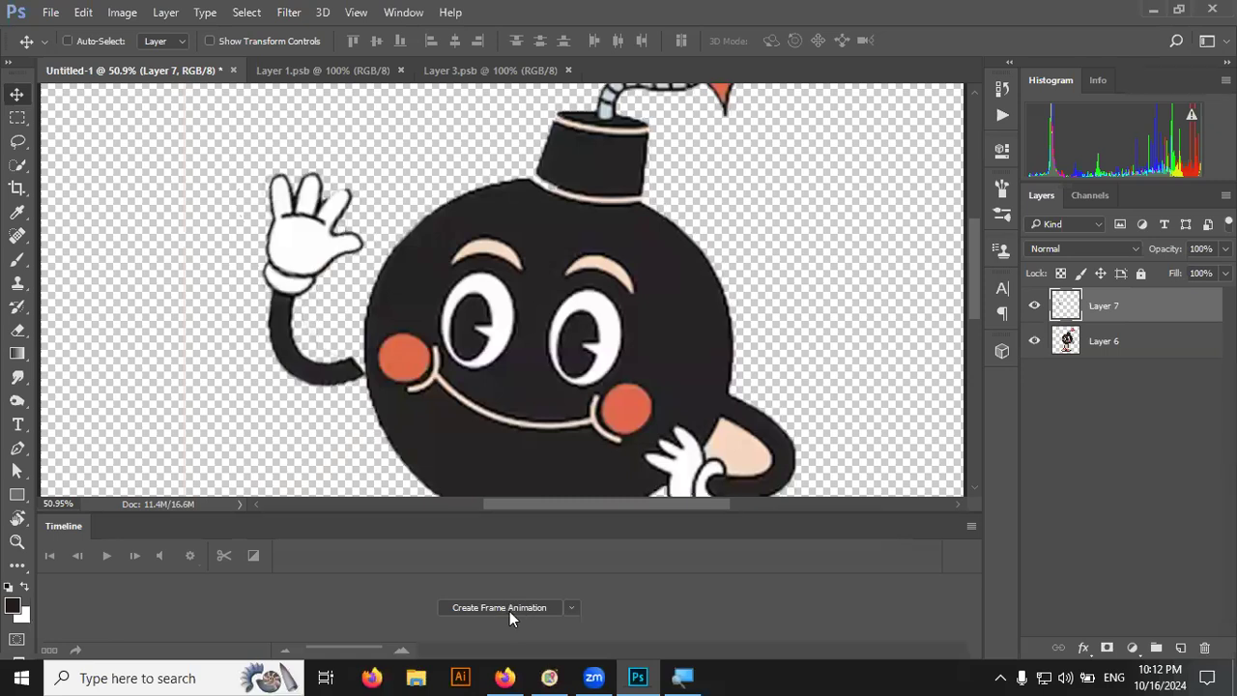
left_click(509, 611)
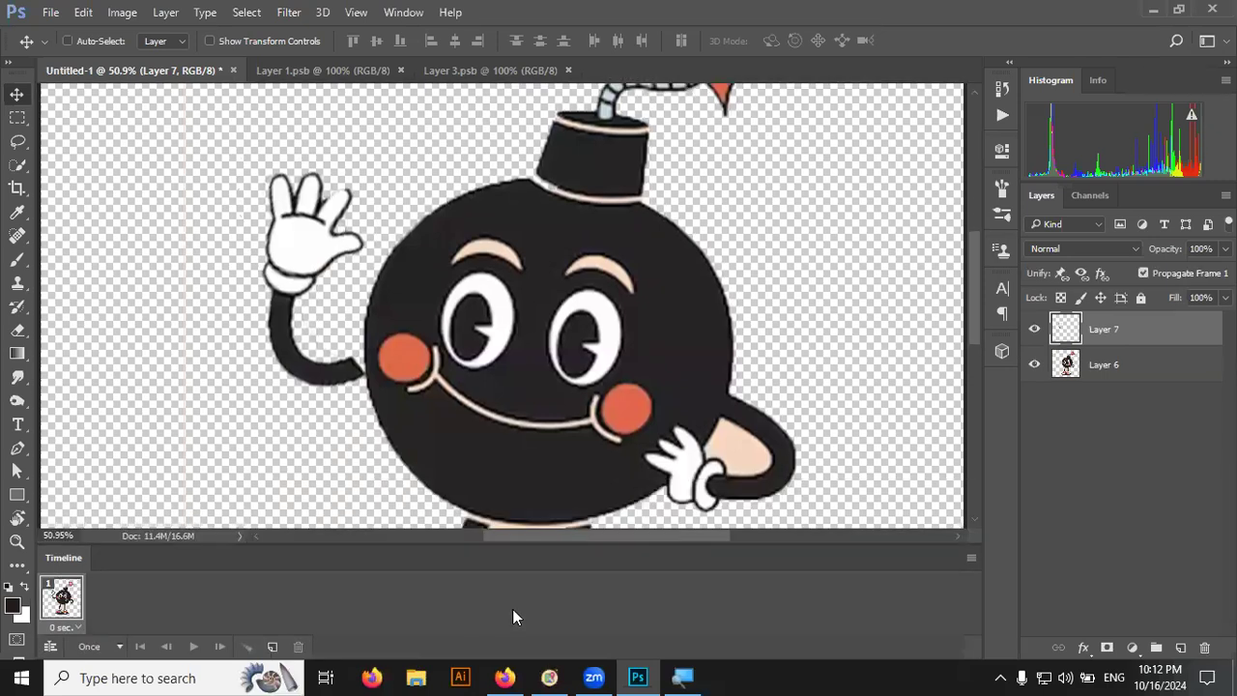
- Select Layer 7 and Layer 6 and merge them into Layer 6 with Ctrl+E
left_click(1083, 397)
left_click(1090, 368)
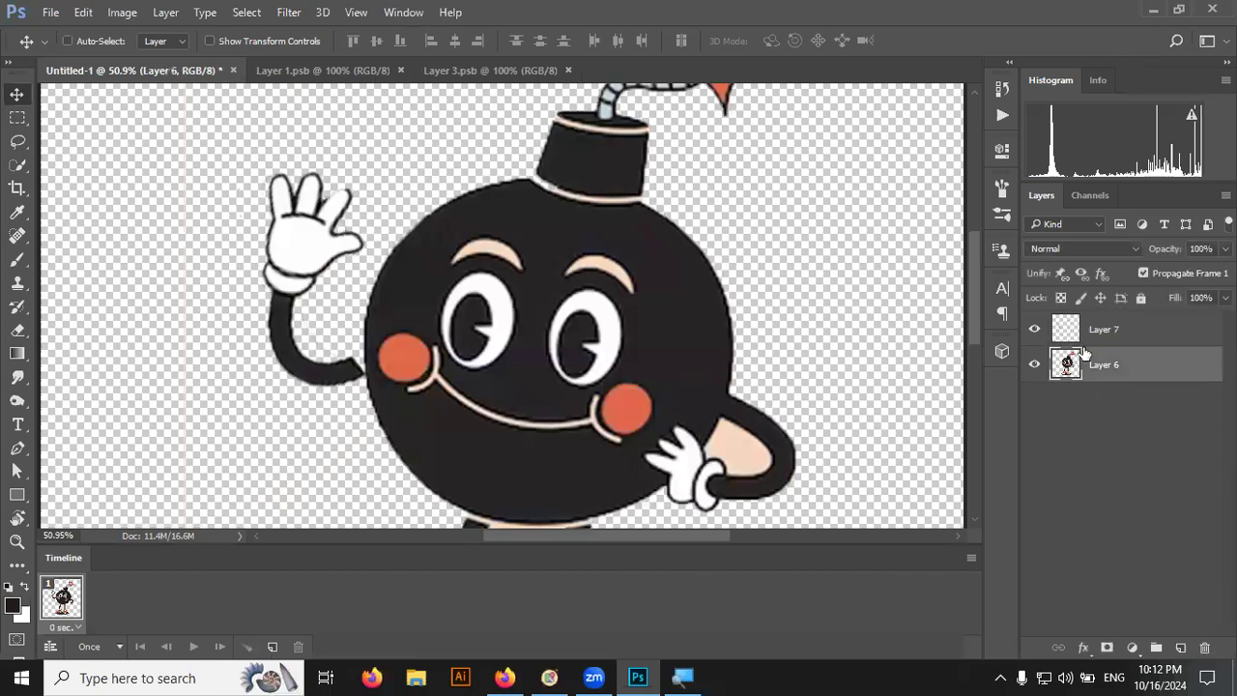
key("ctrl+alt+a")
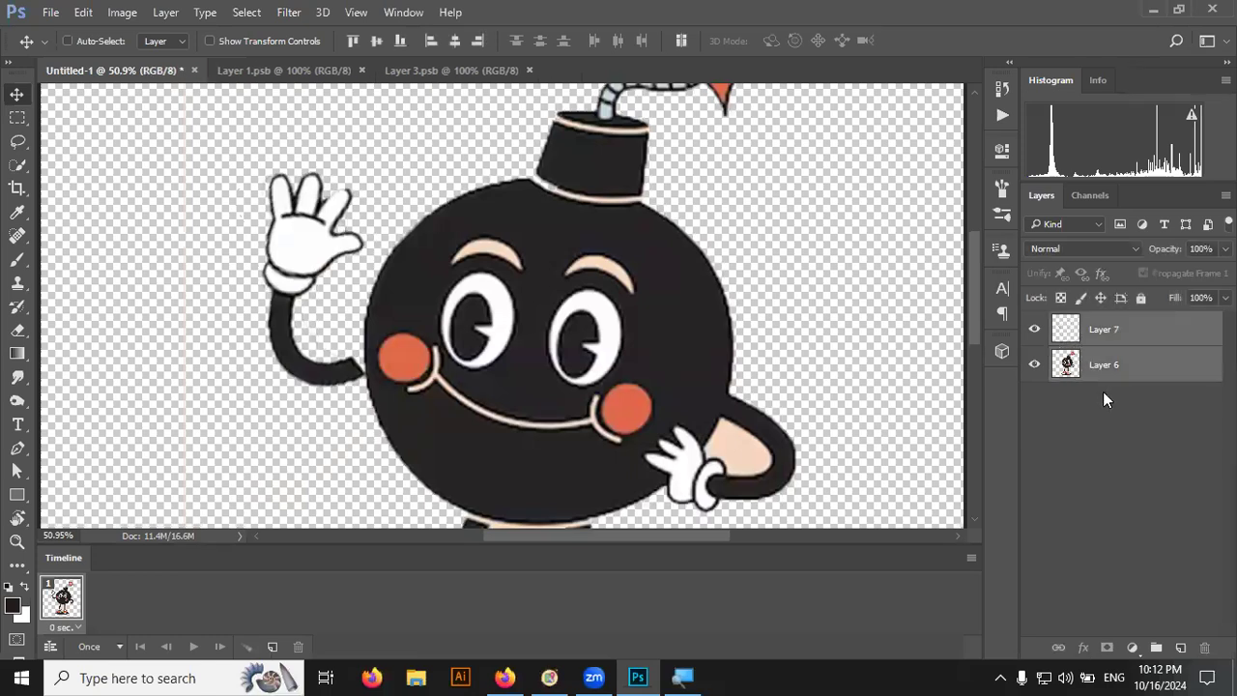
key("ctrl+e")
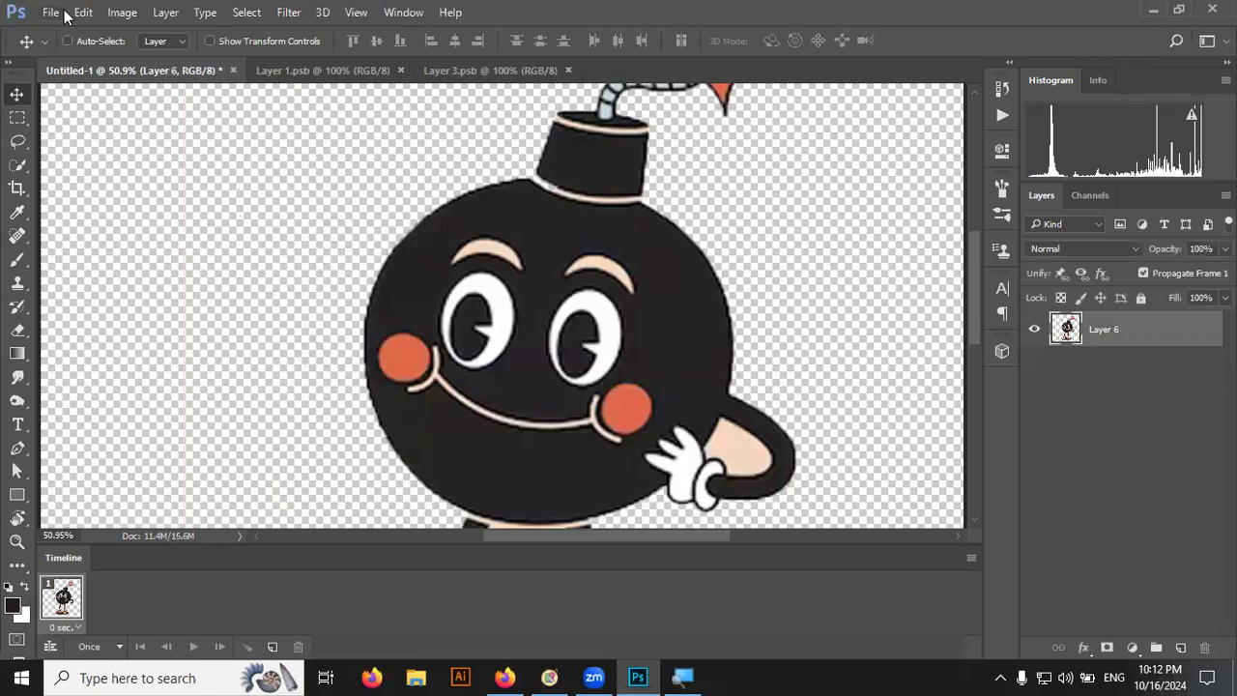
- Place Desktop image 1 as an embedded layer above Layer 6
left_click(65, 12)
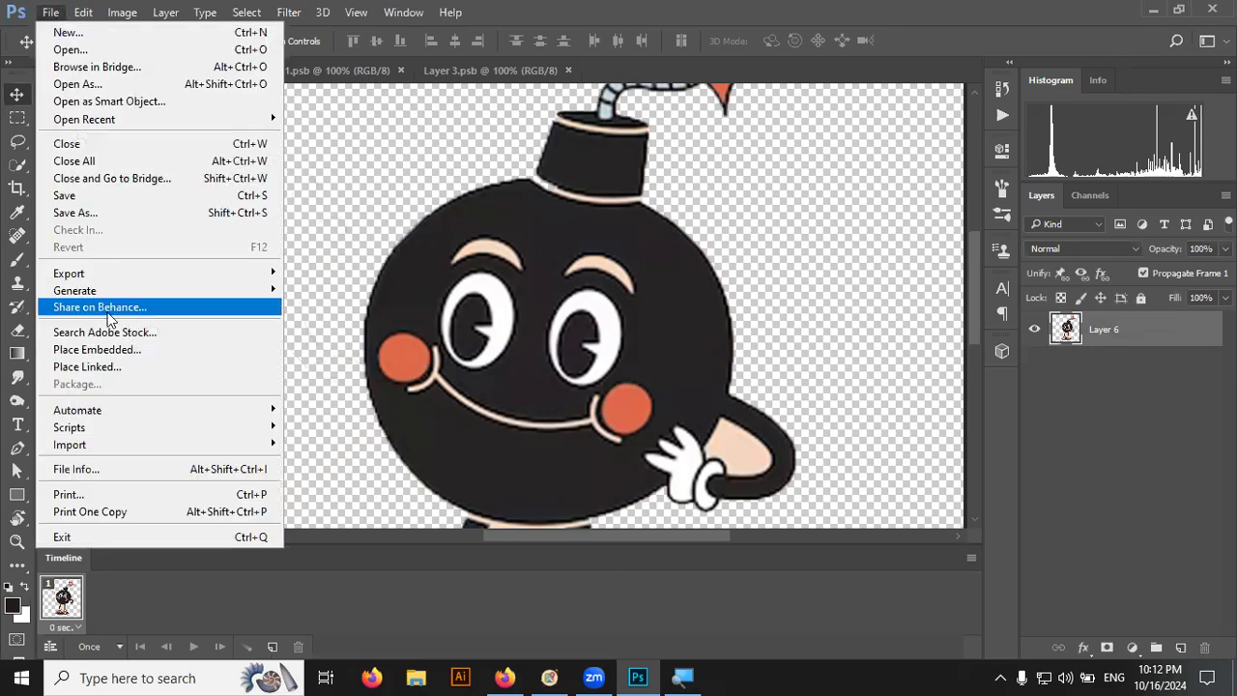
left_click(118, 349)
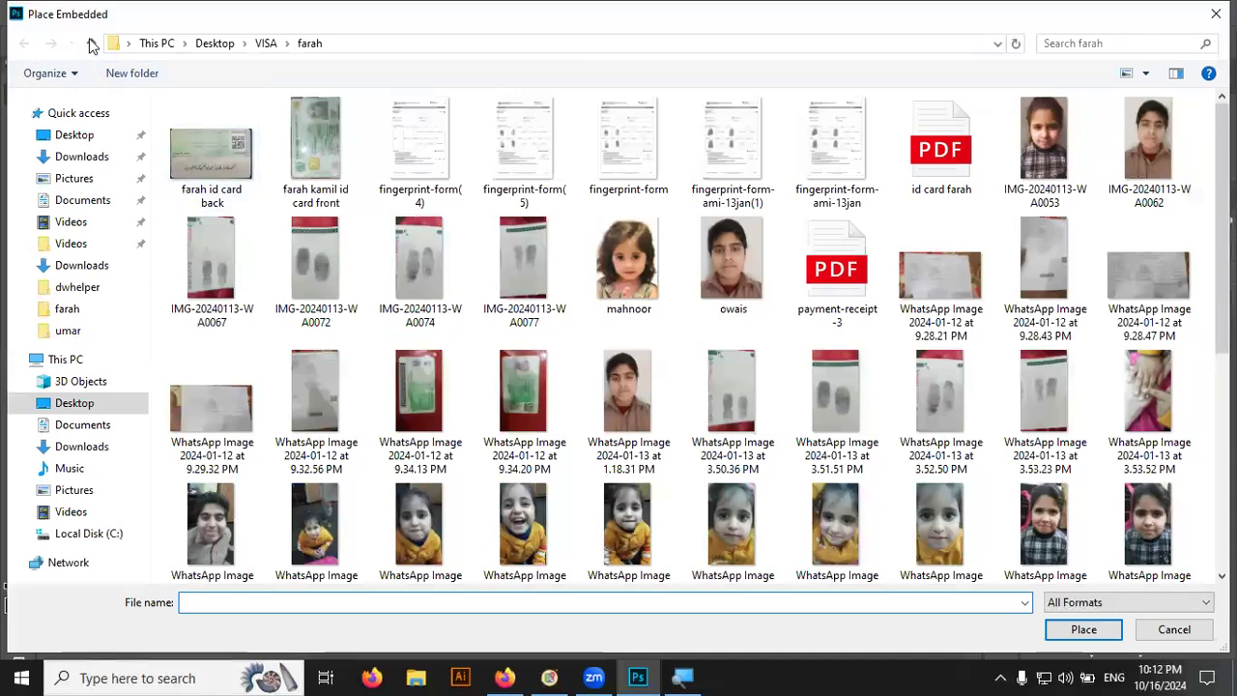
left_click(92, 44)
left_click(91, 43)
left_click(92, 44)
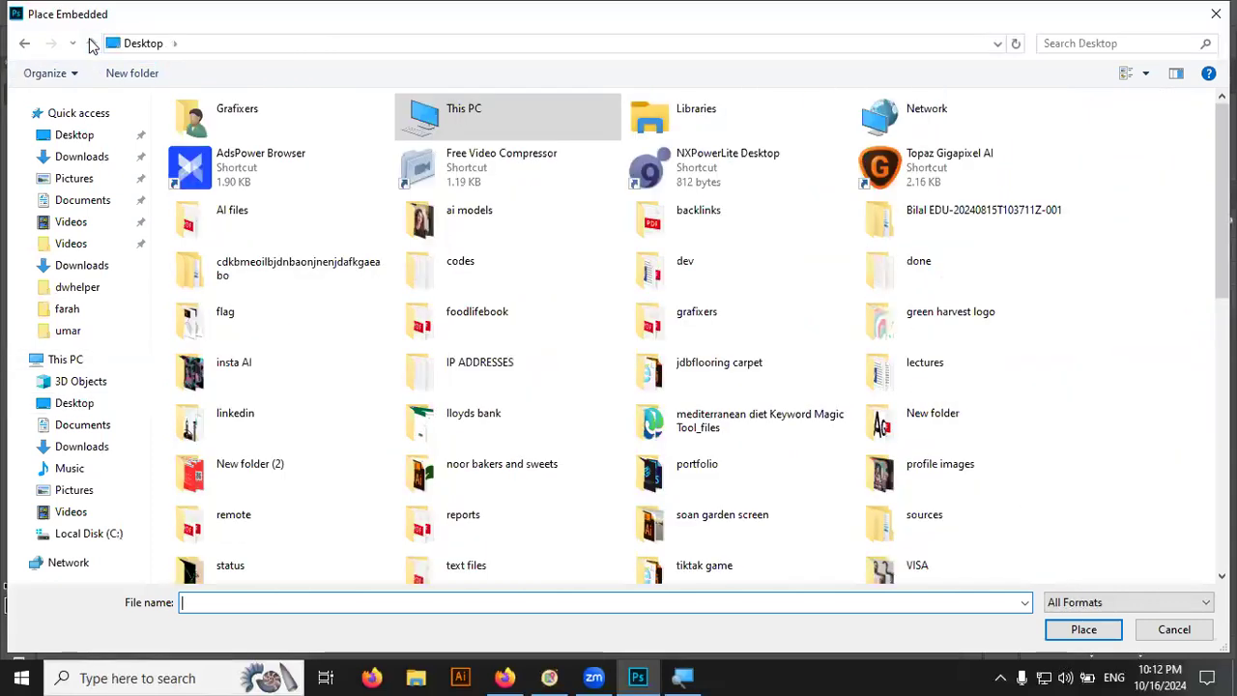
left_click(97, 136)
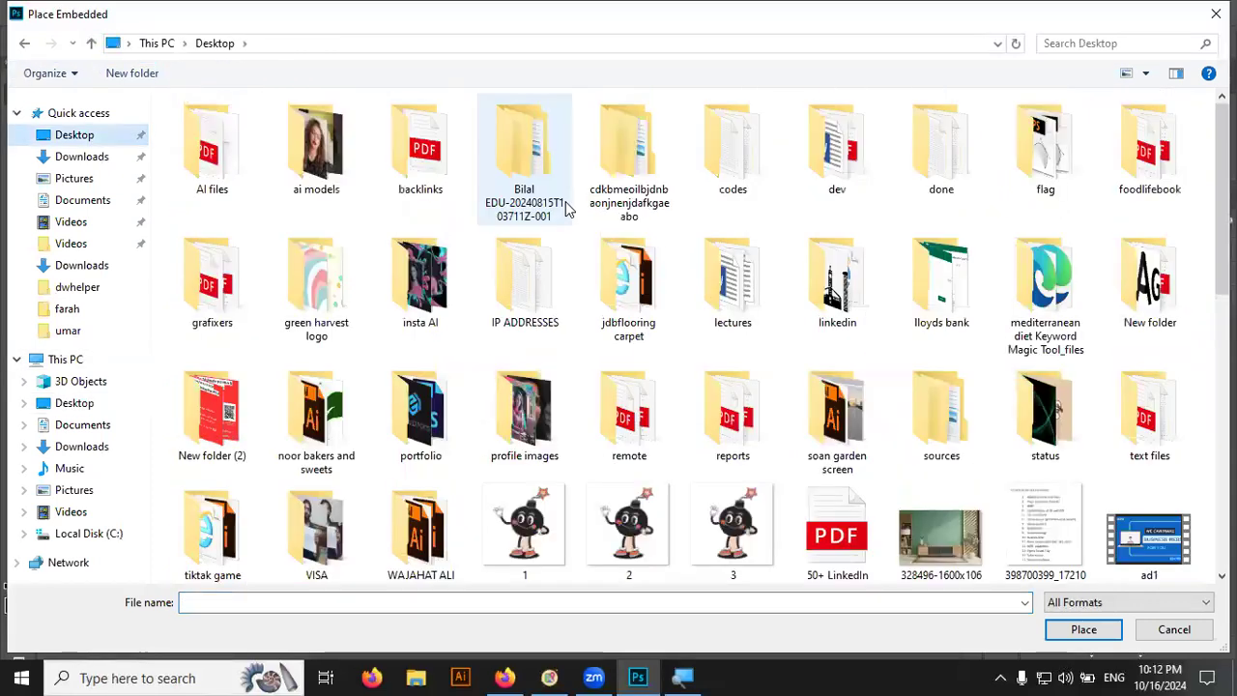
left_click(536, 527)
left_click(740, 503)
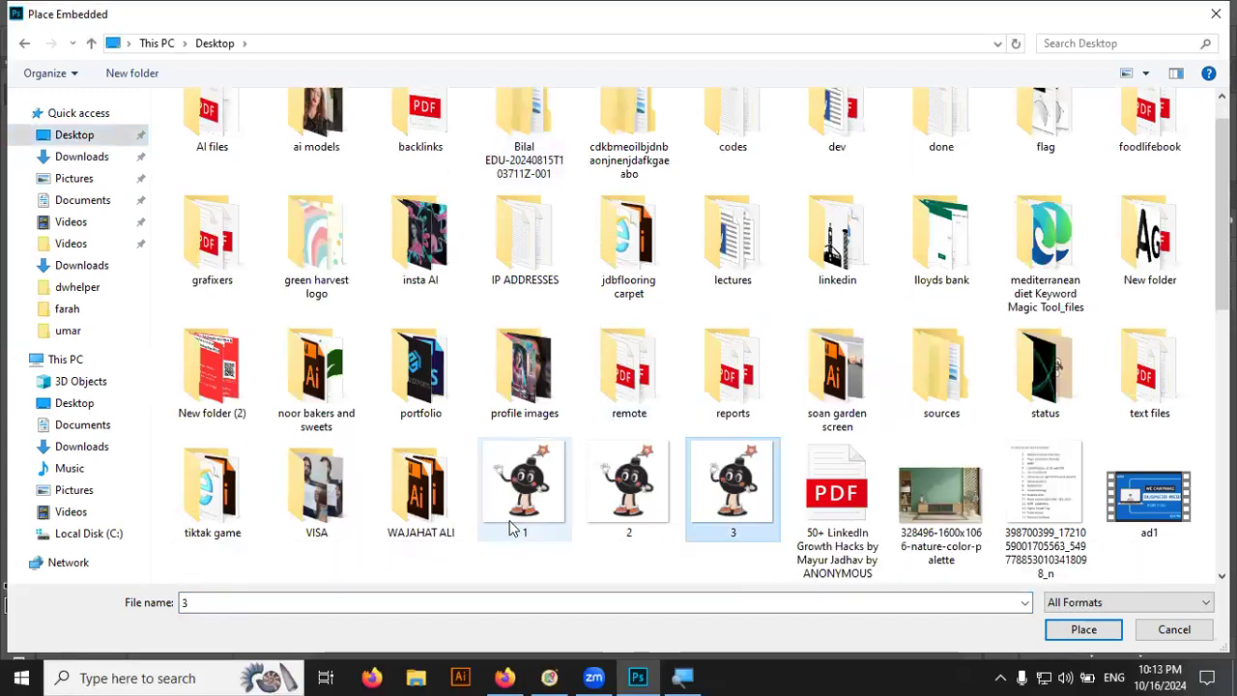
double_click(512, 528)
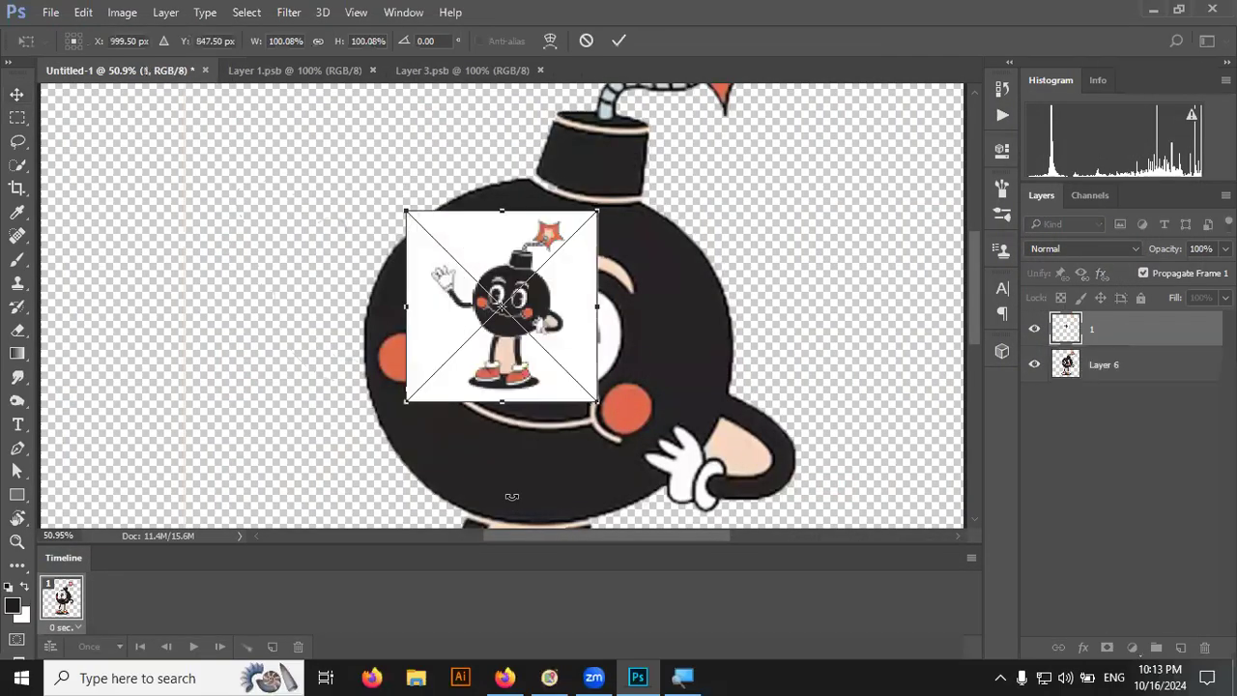
key("Return")
- Close the Adobe Stock tab opened by mistake and return to Photoshop
left_click(50, 11)
left_click(129, 335)
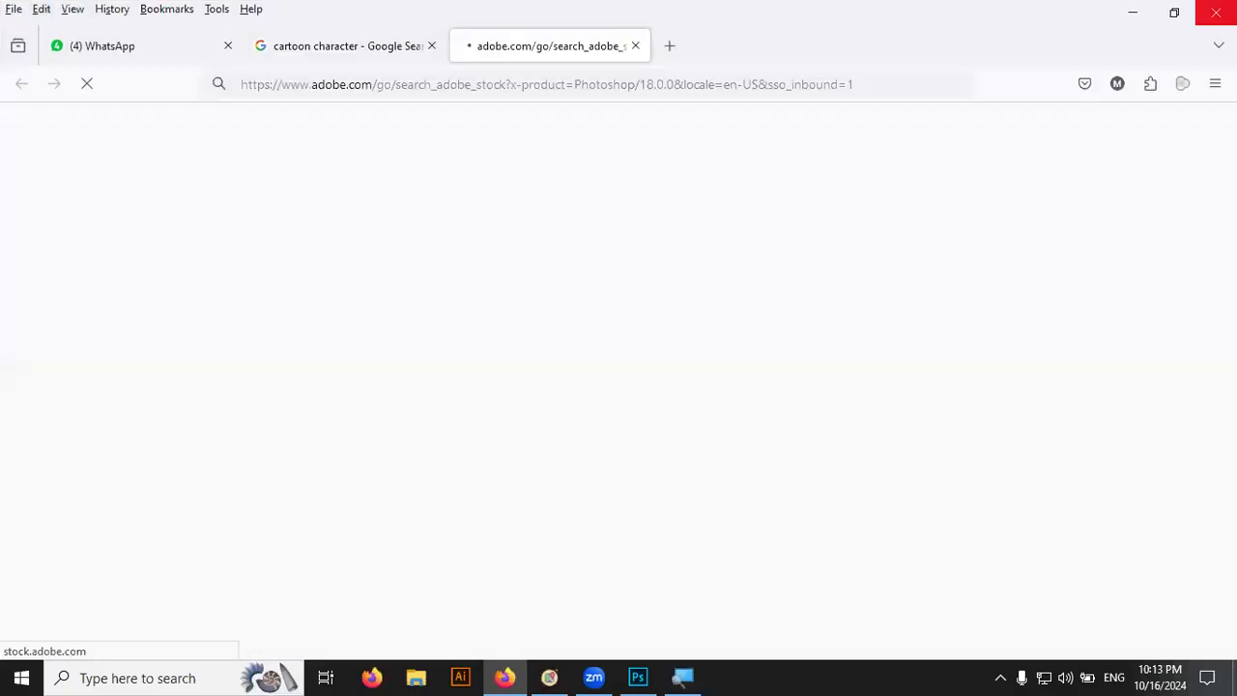
key("ctrl+w")
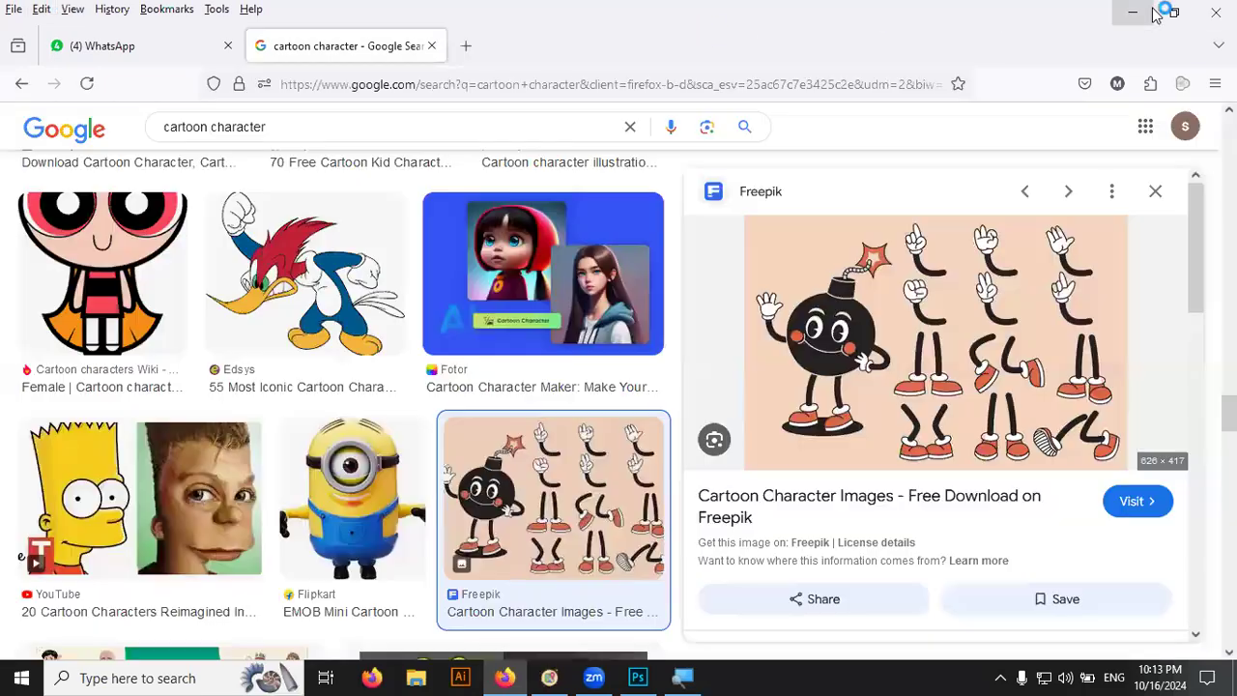
key("alt+Tab")
left_click(39, 12)
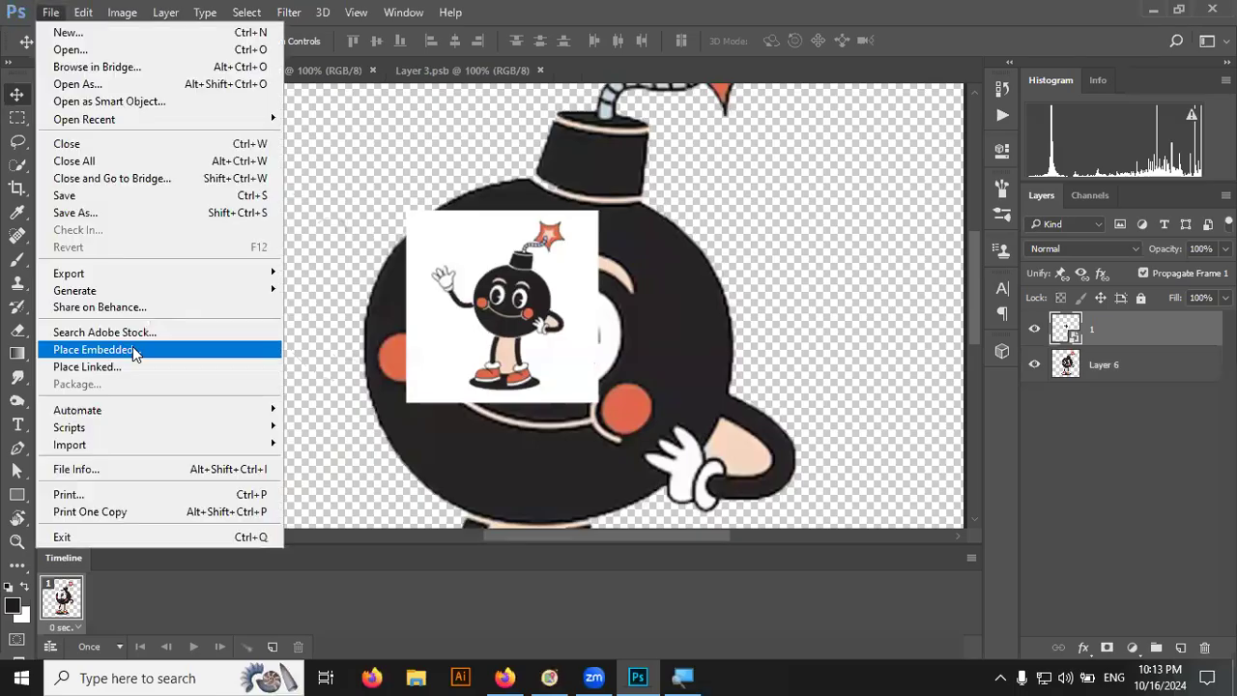
- Place images 2 and 3 as embedded layers
left_click(132, 346)
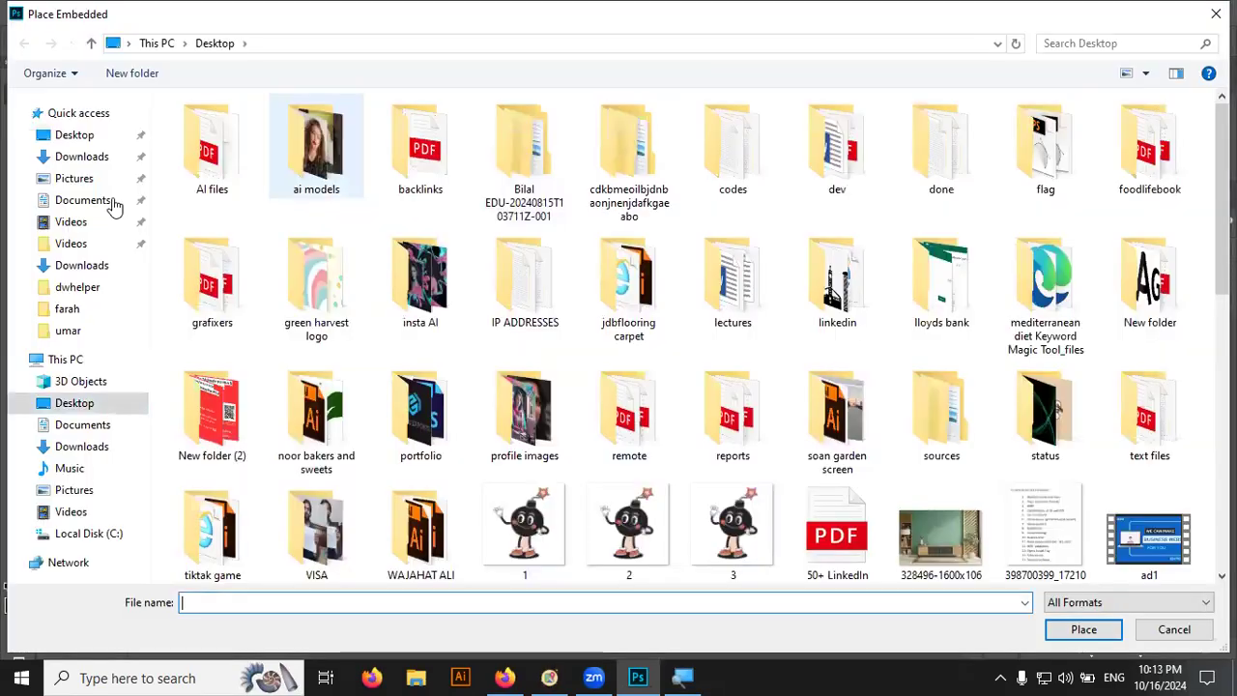
double_click(629, 530)
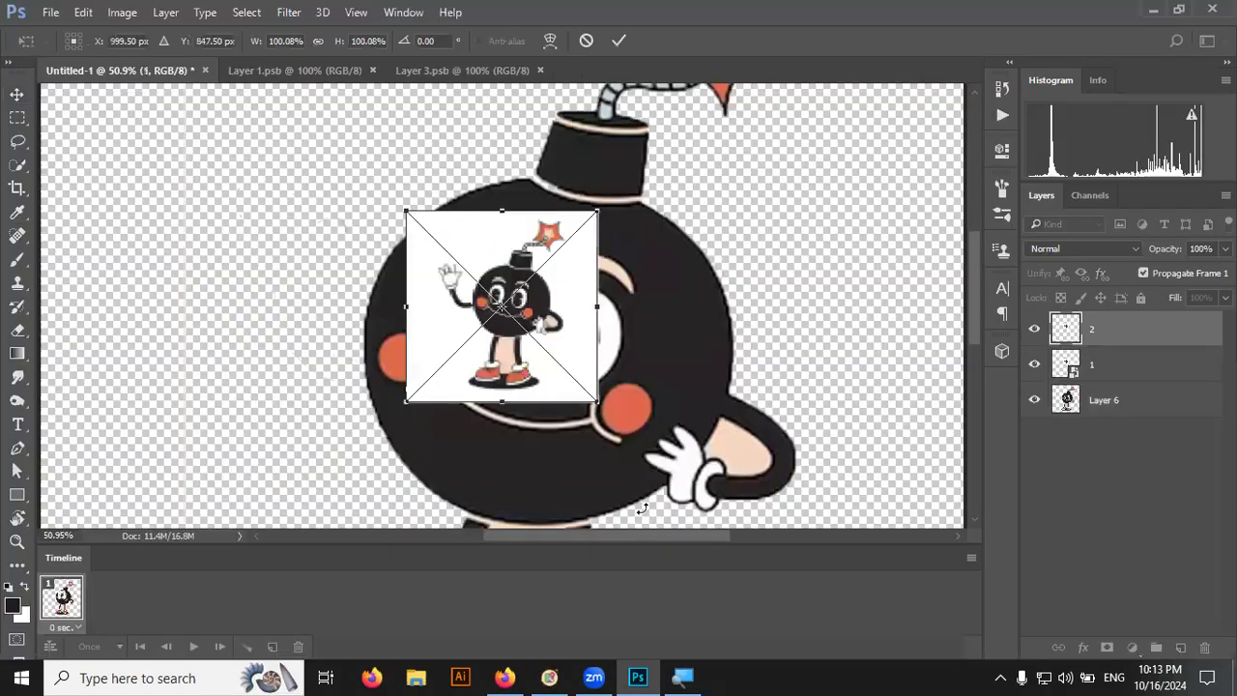
key("Return")
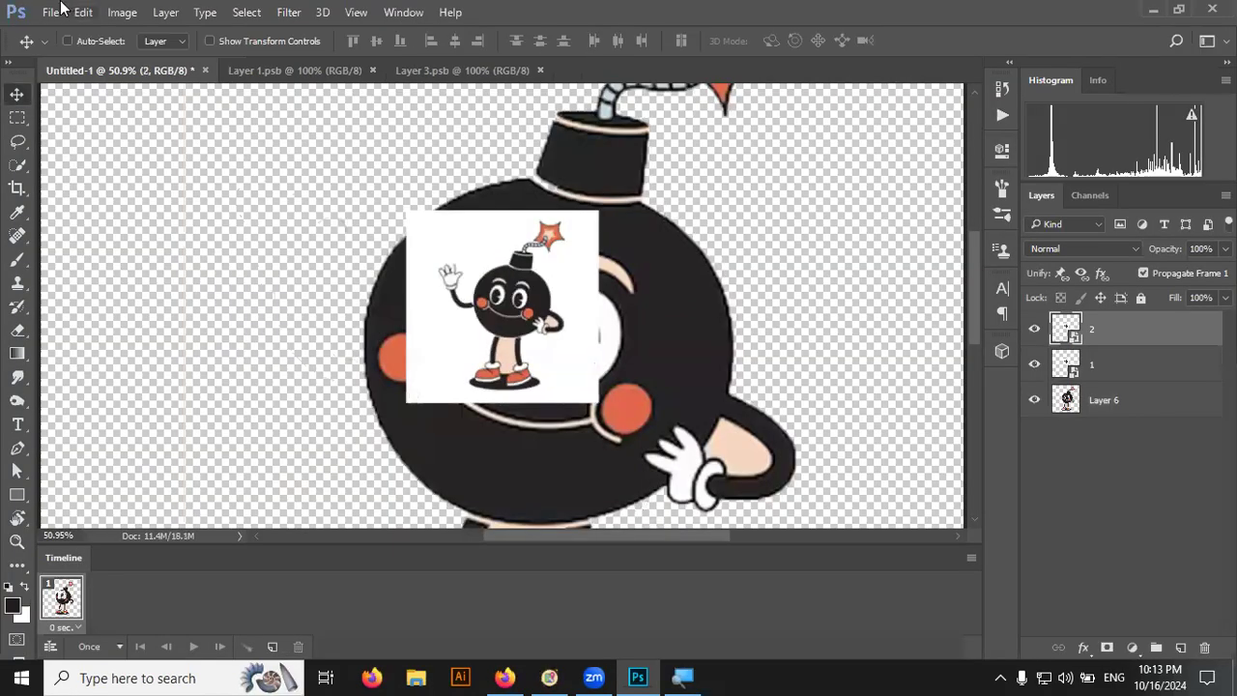
left_click(56, 12)
key("Return")
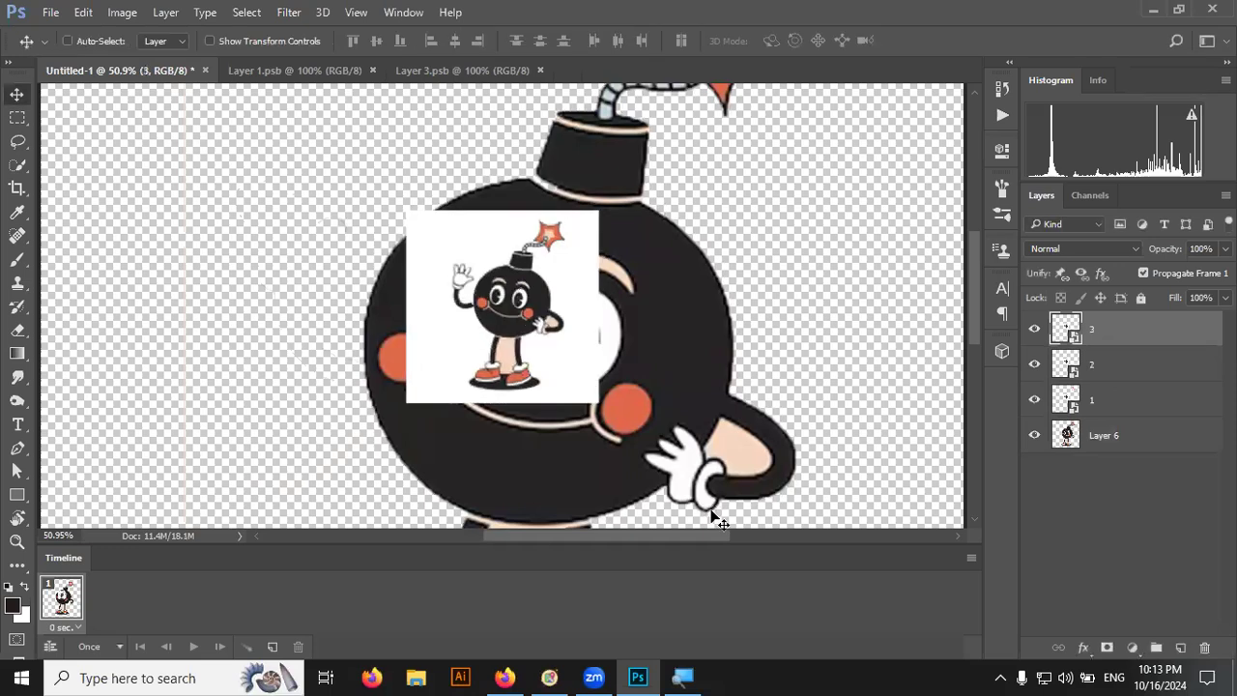
- Delete Layer 6 and duplicate layer 2 to the top as '2 copy'
key("alt+comma")
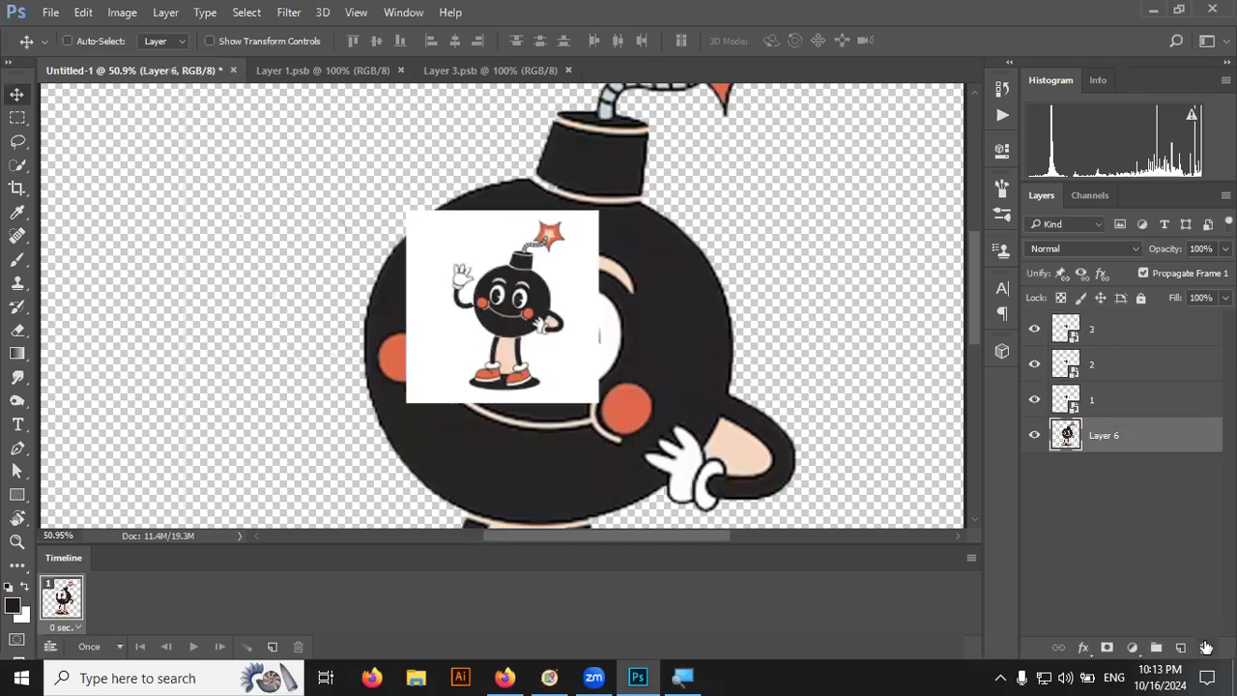
key("Delete")
left_click(1114, 337)
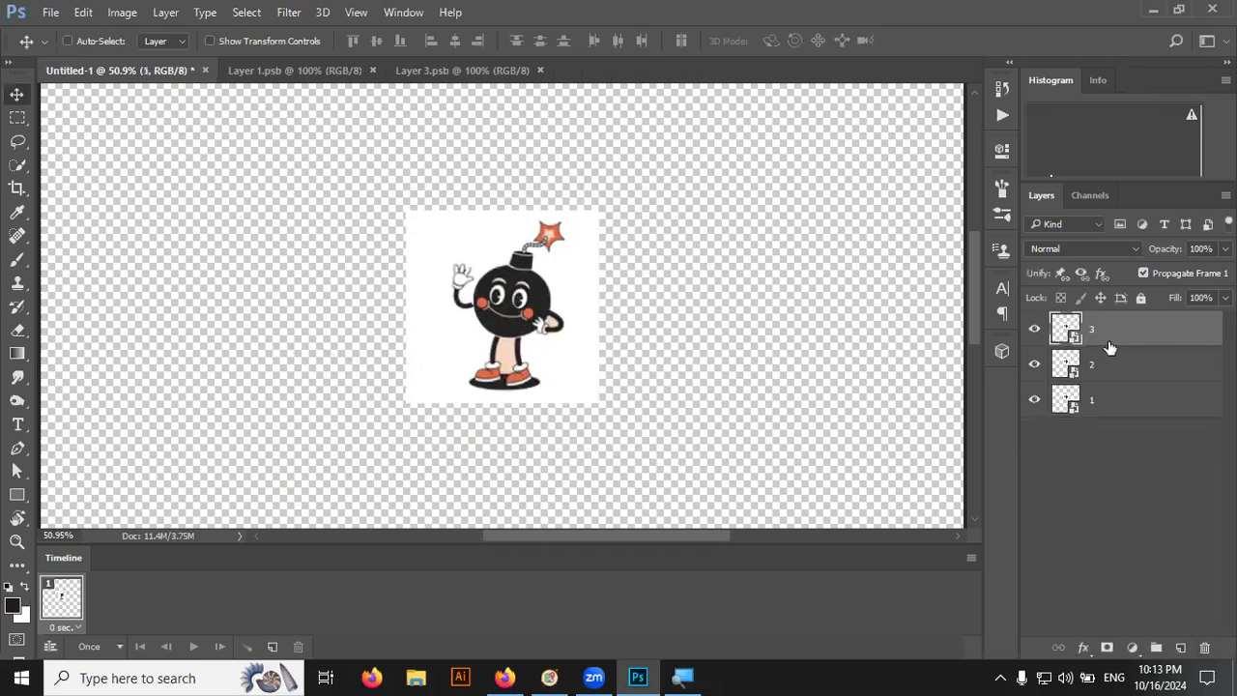
left_click(1109, 367)
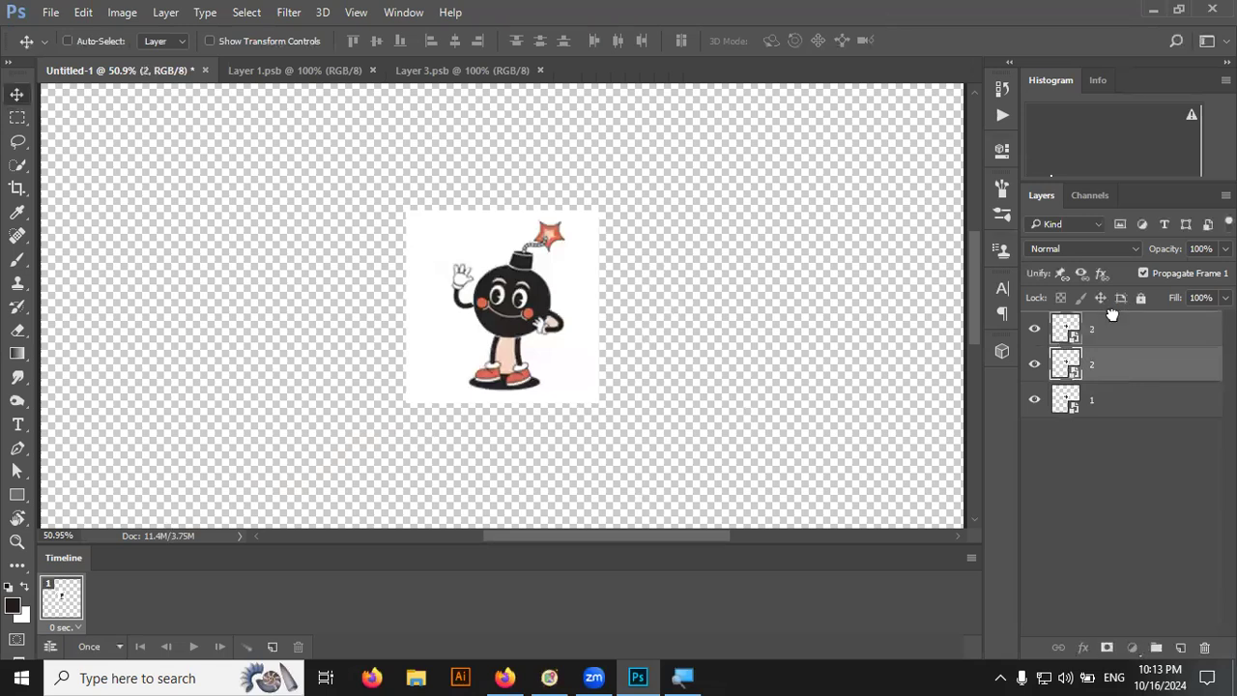
type("3")
key("ctrl")
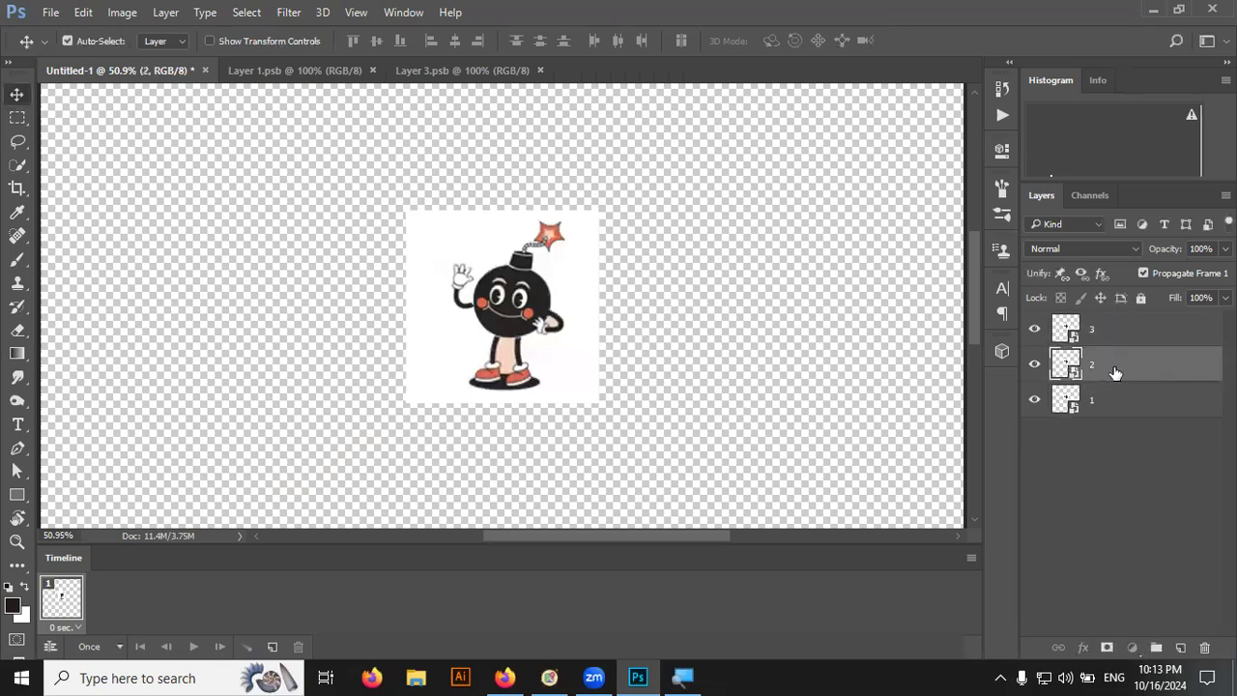
left_click_drag(1114, 373, 1116, 324)
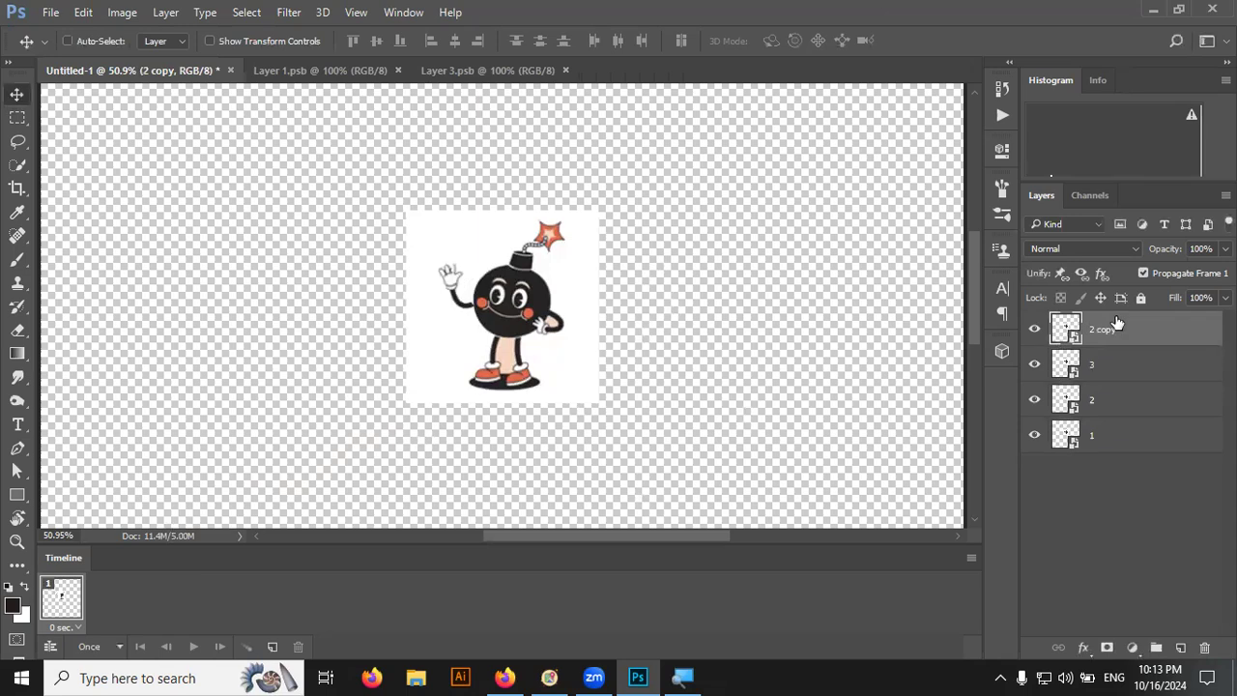
scroll(613, 363, "down", 2)
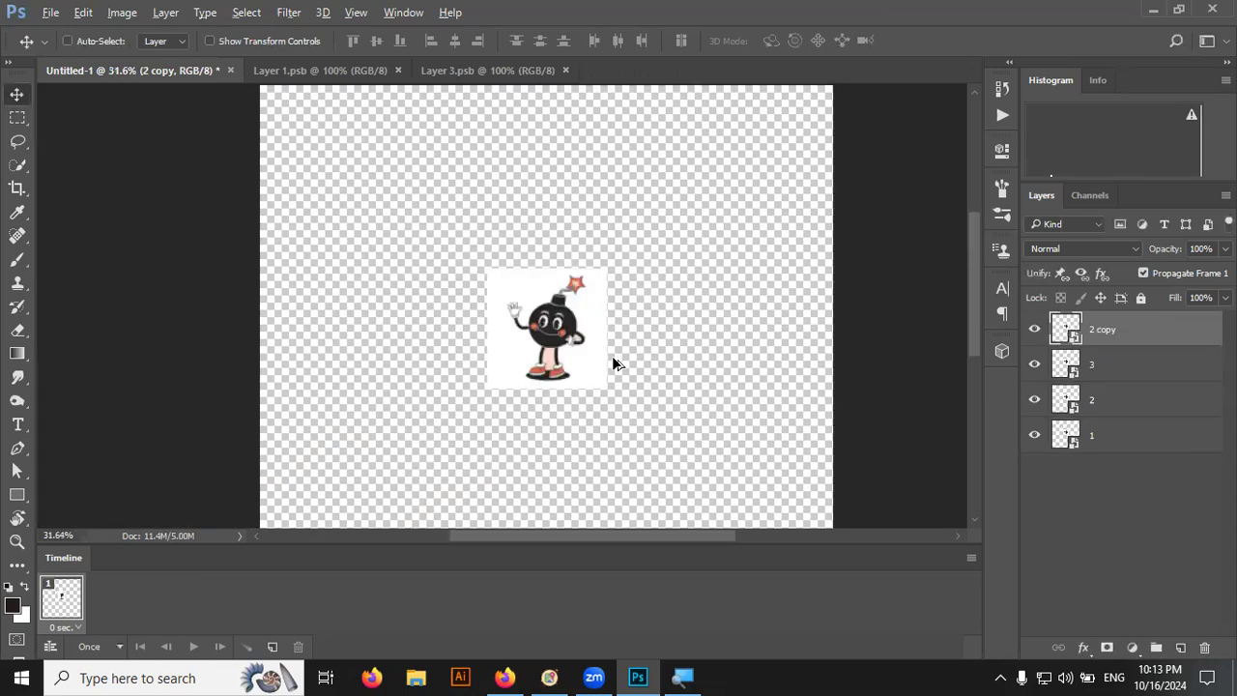
scroll(614, 364, "down", 1)
- Resize the canvas to 200 × 200 pixels
left_click(122, 12)
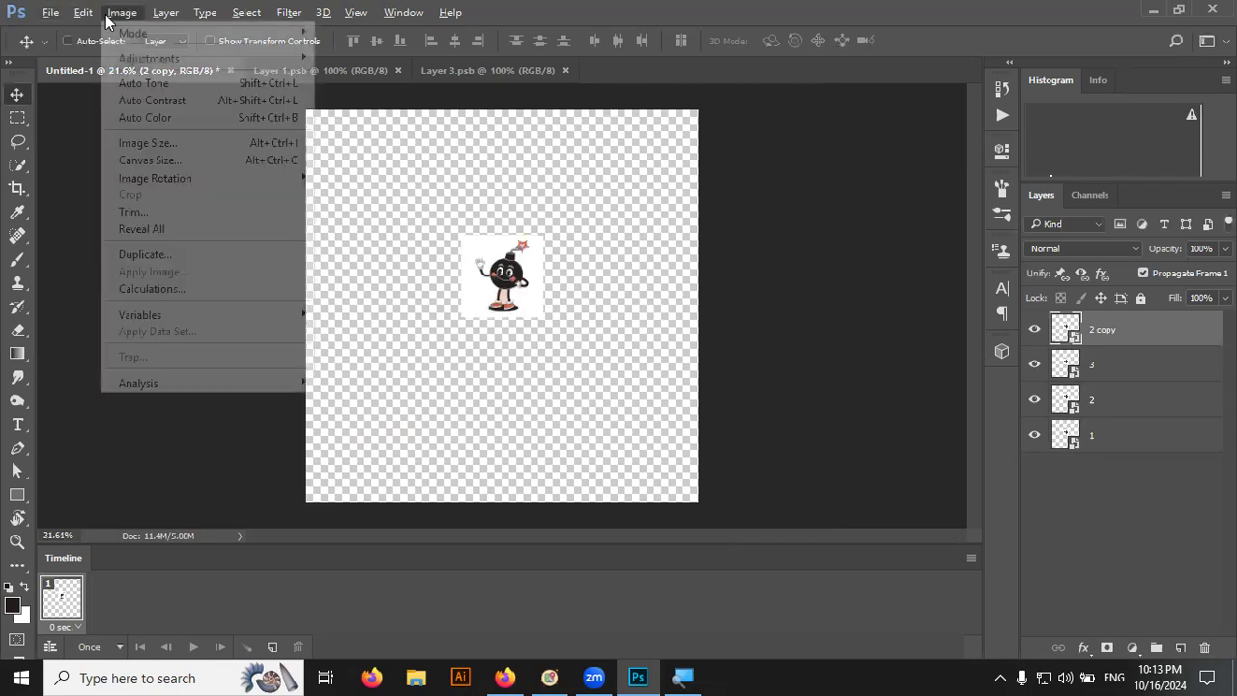
left_click(158, 161)
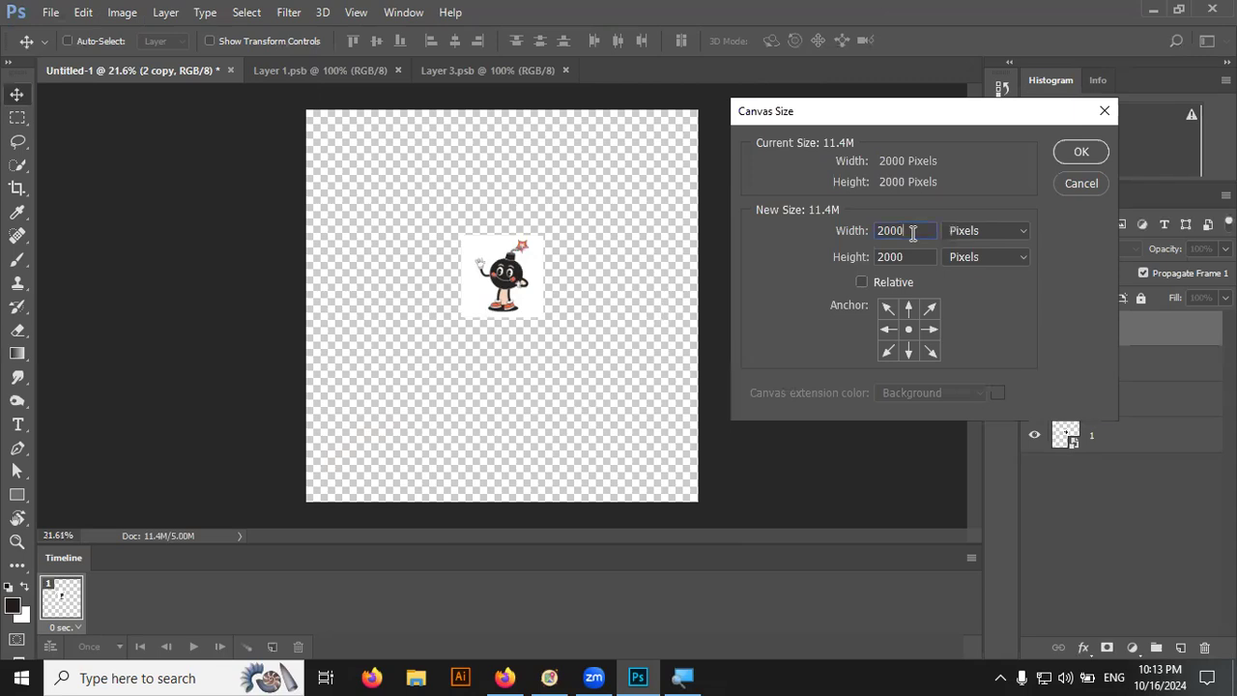
key("BackSpace")
key("Tab")
key("BackSpace")
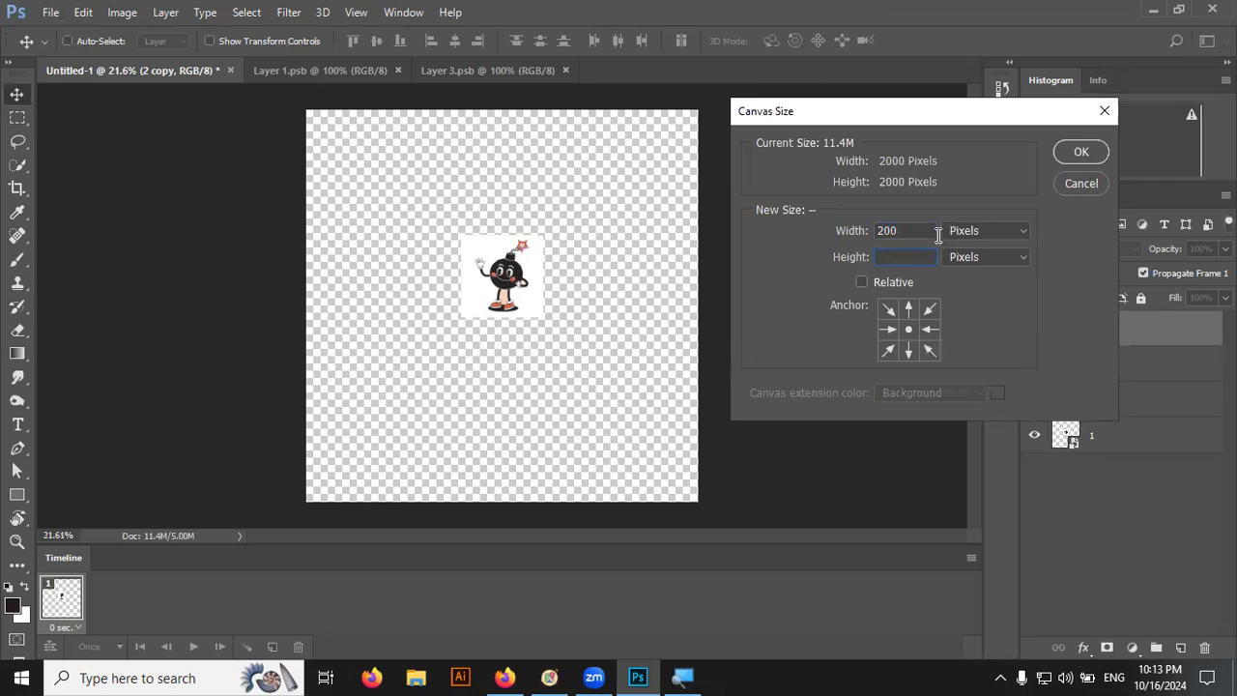
type("200")
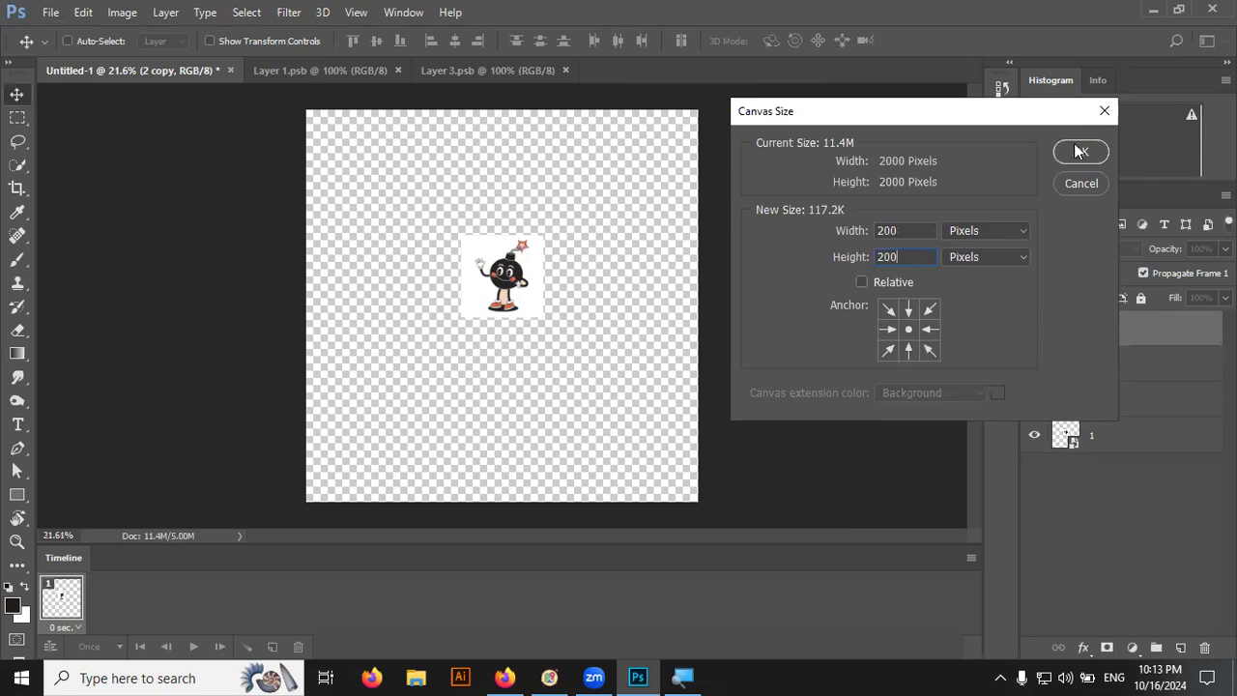
left_click(1076, 150)
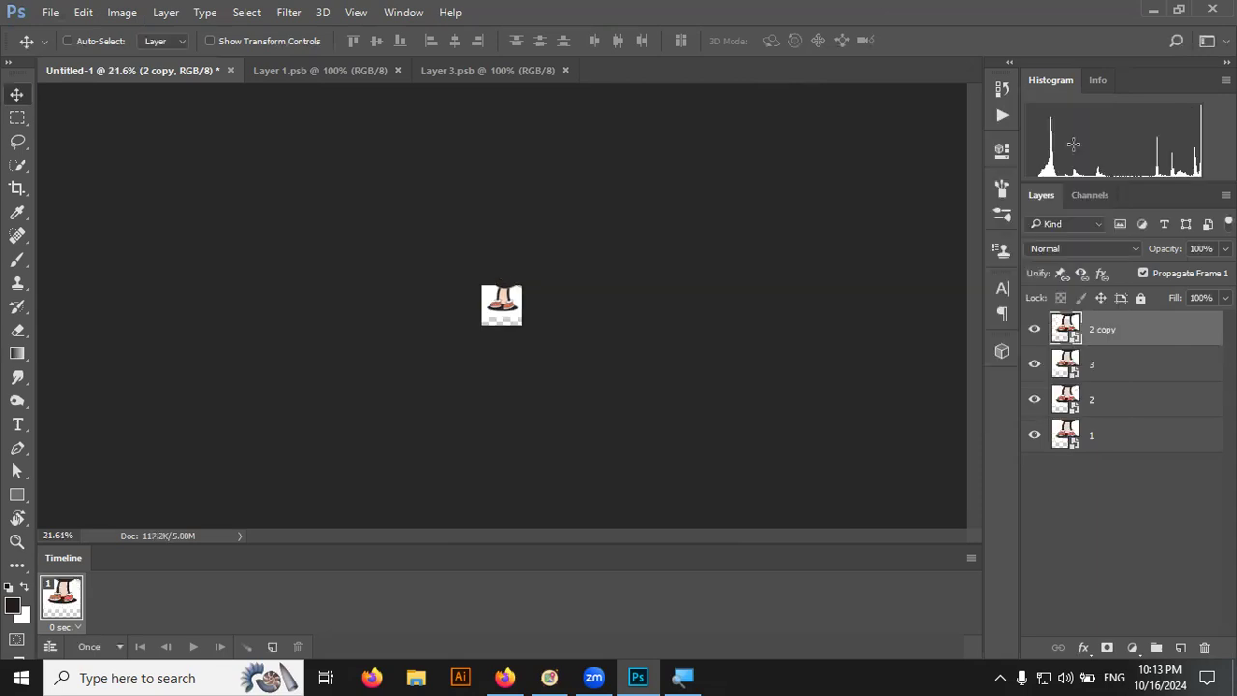
- Undo that resize and set the canvas size to 400 × 400 pixels instead
key("ctrl+z")
left_click(123, 12)
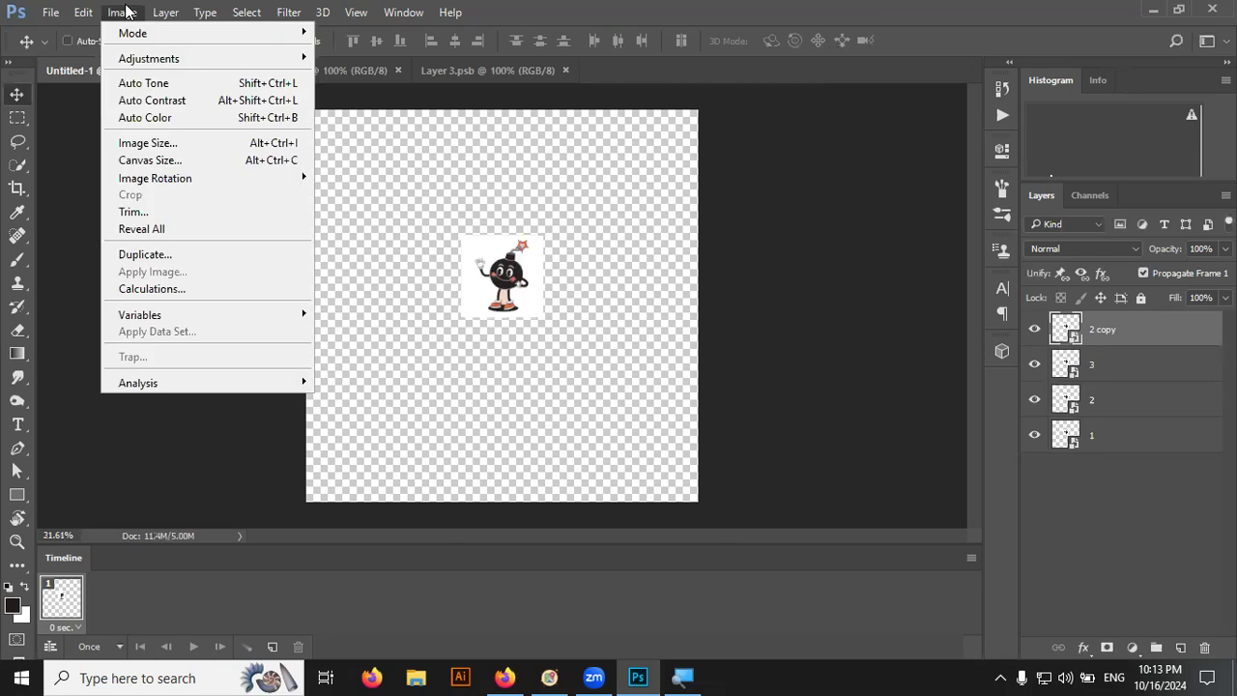
left_click(200, 161)
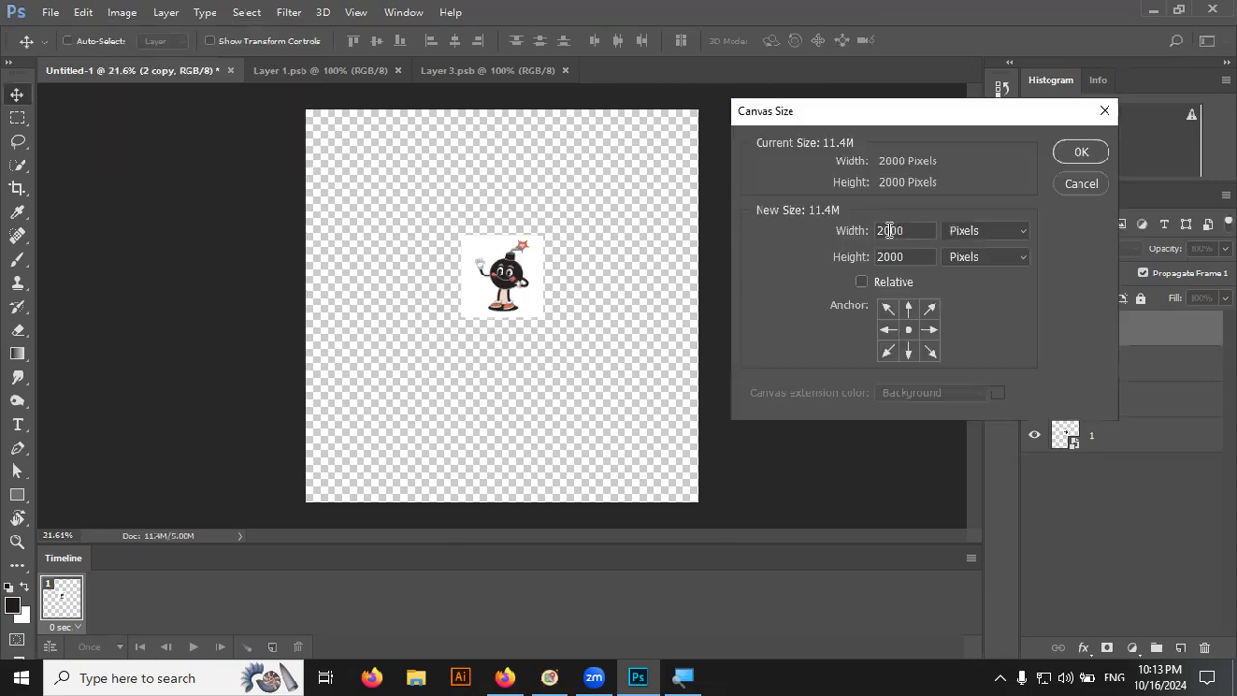
double_click(914, 228)
left_click(913, 229)
left_click(846, 237)
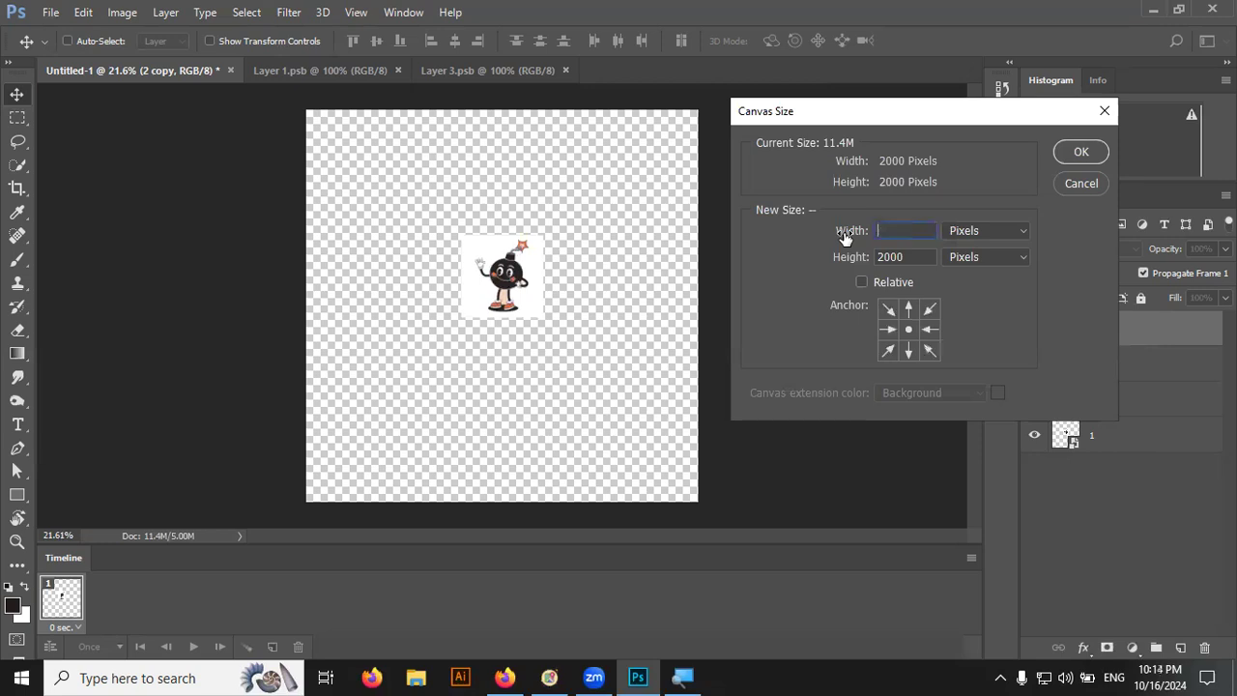
type("400")
key("Tab")
type("400")
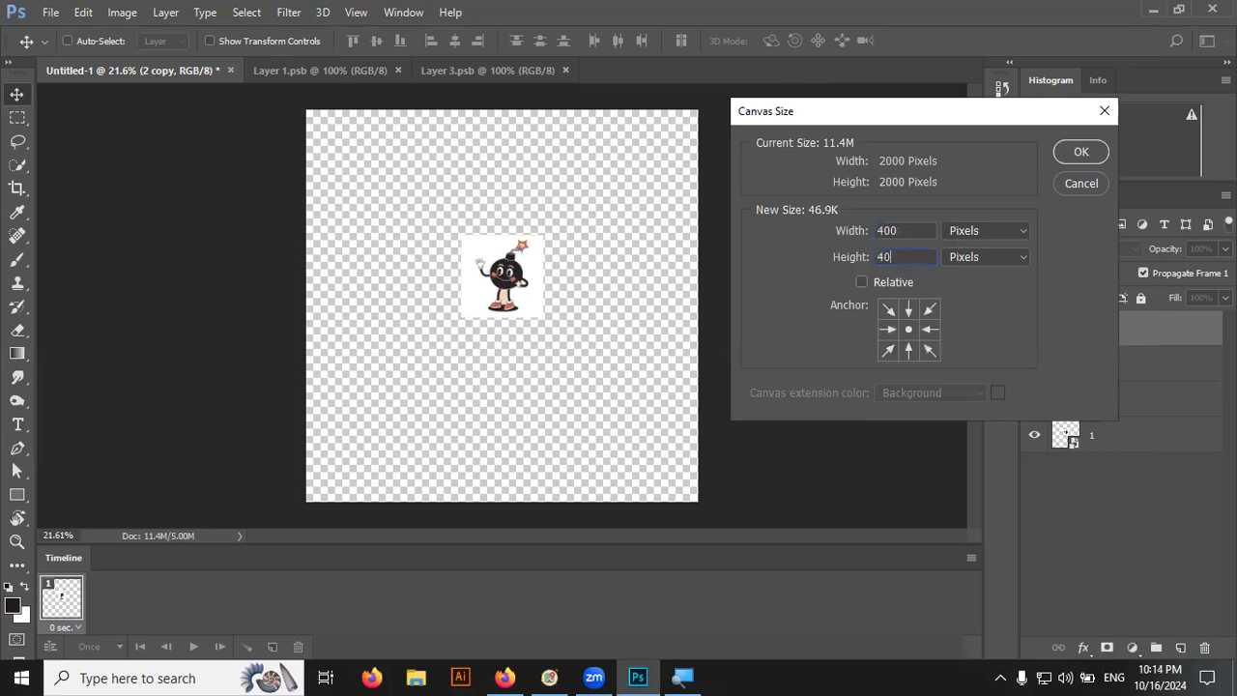
key("Return")
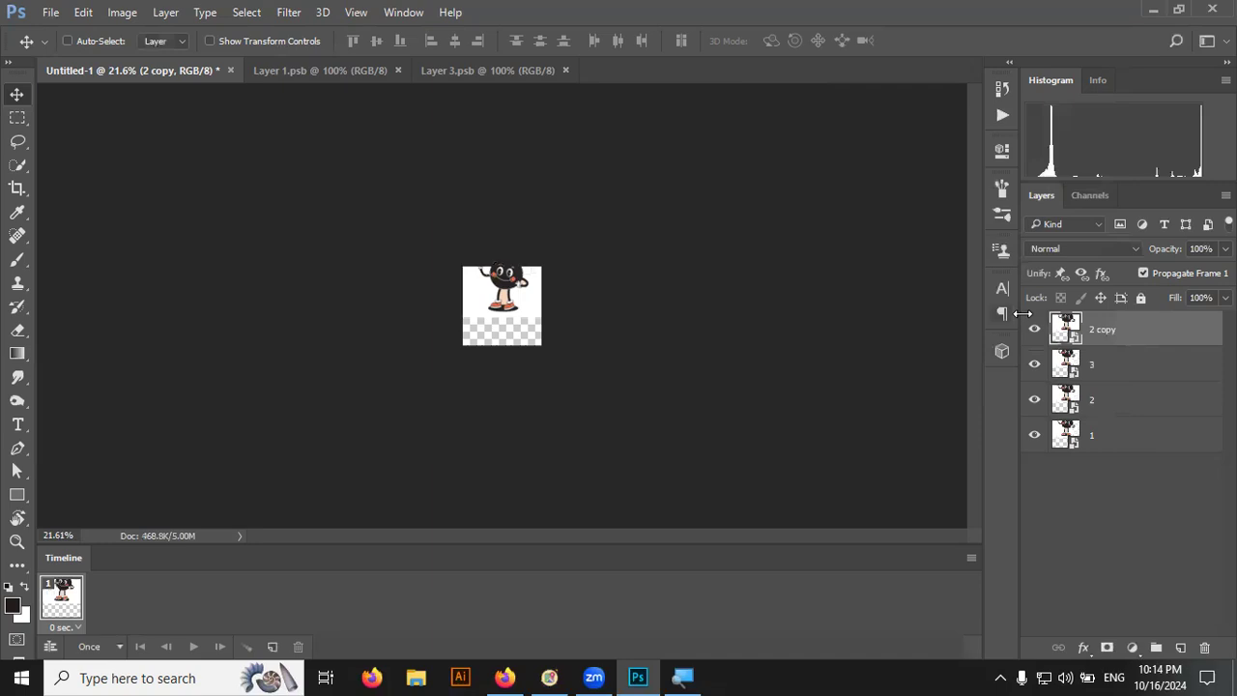
- Select layers 1 through 2 copy and move them down together with Free Transform
left_click(1084, 440)
left_click(1093, 343, "shift")
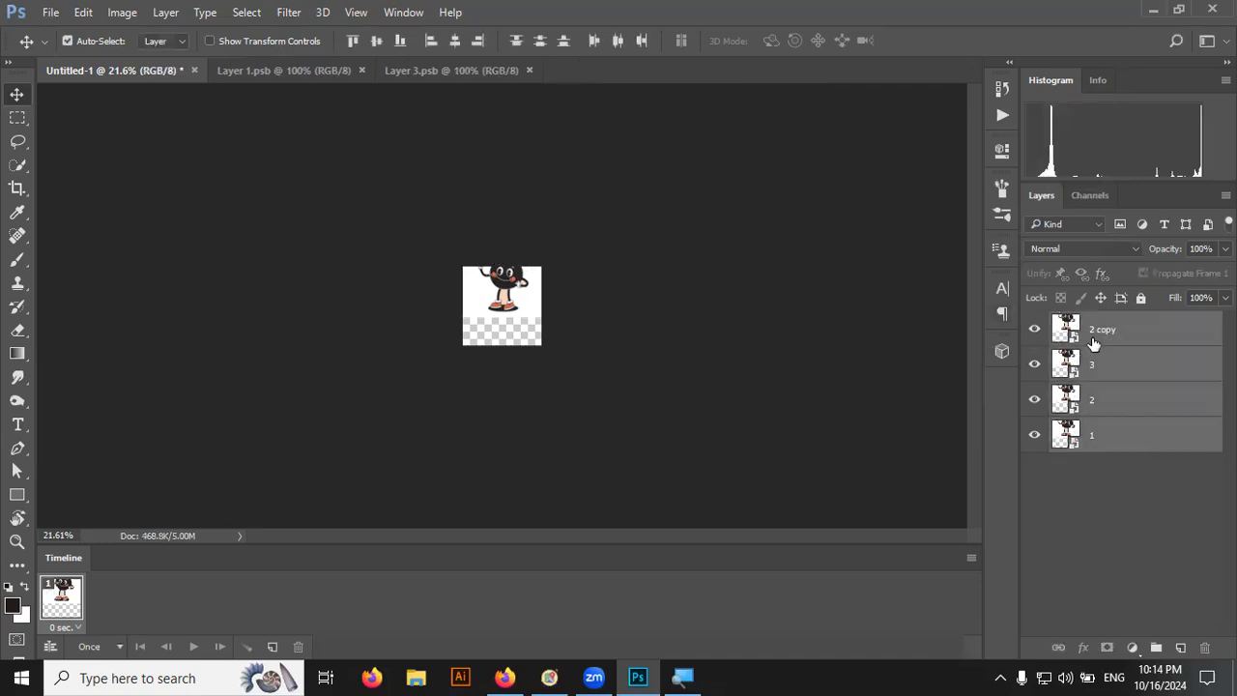
key("ctrl+t")
left_click_drag(527, 281, 525, 312)
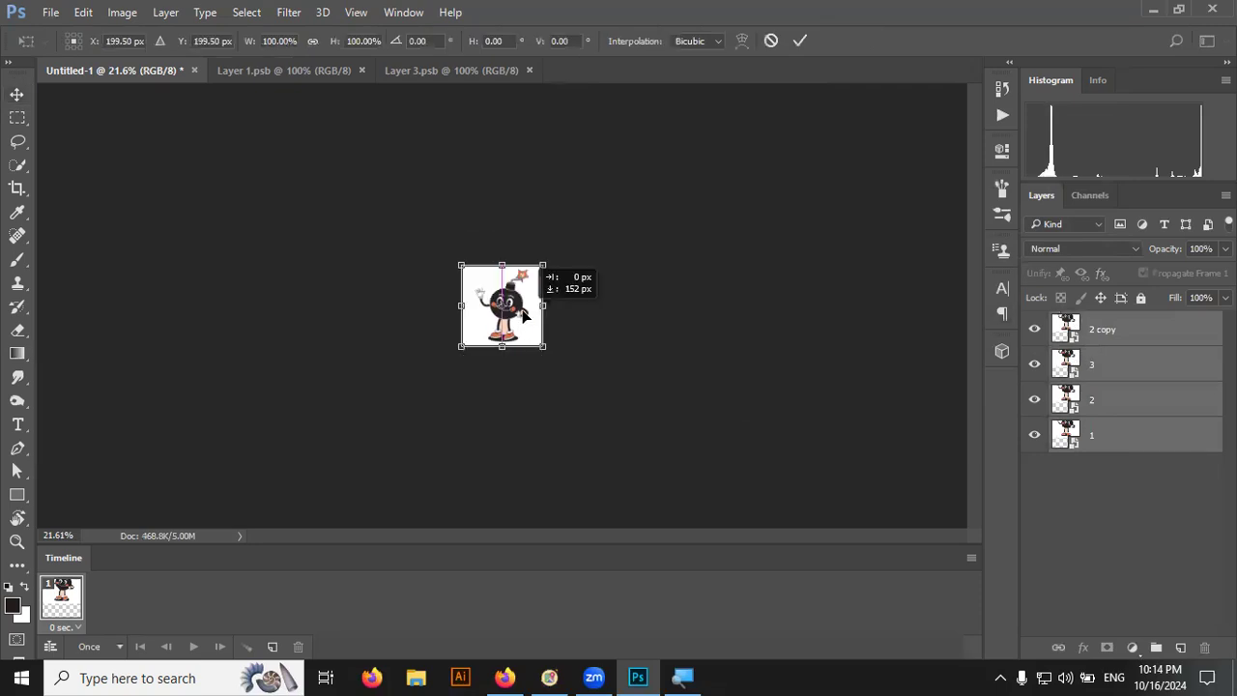
key("Return")
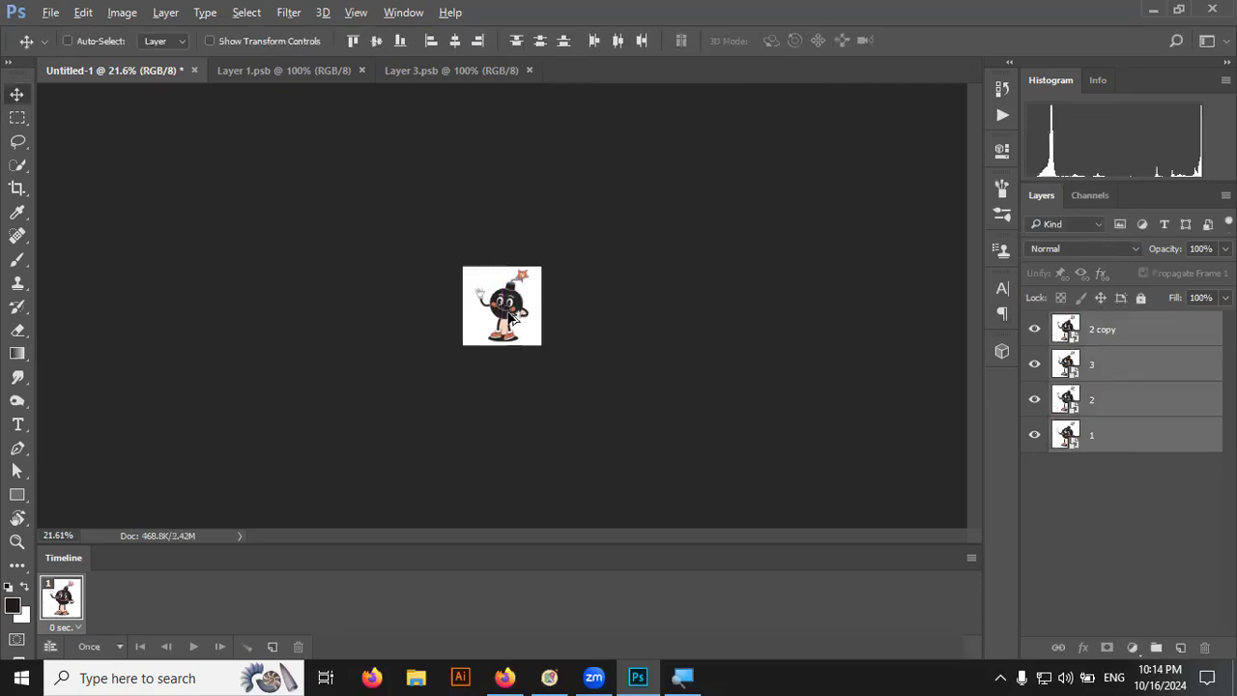
scroll(509, 317, "up", 5)
scroll(509, 317, "up", 1)
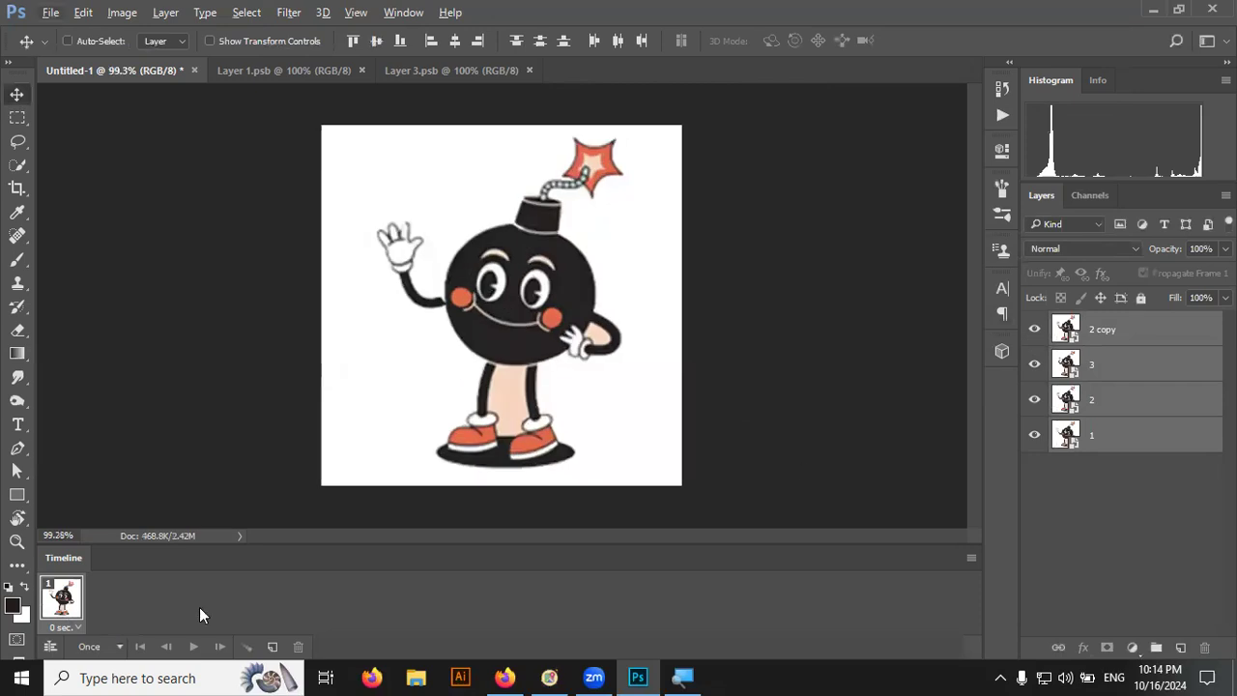
- Build four timeline frames from the layers using Make Frames From Layers
left_click(971, 558)
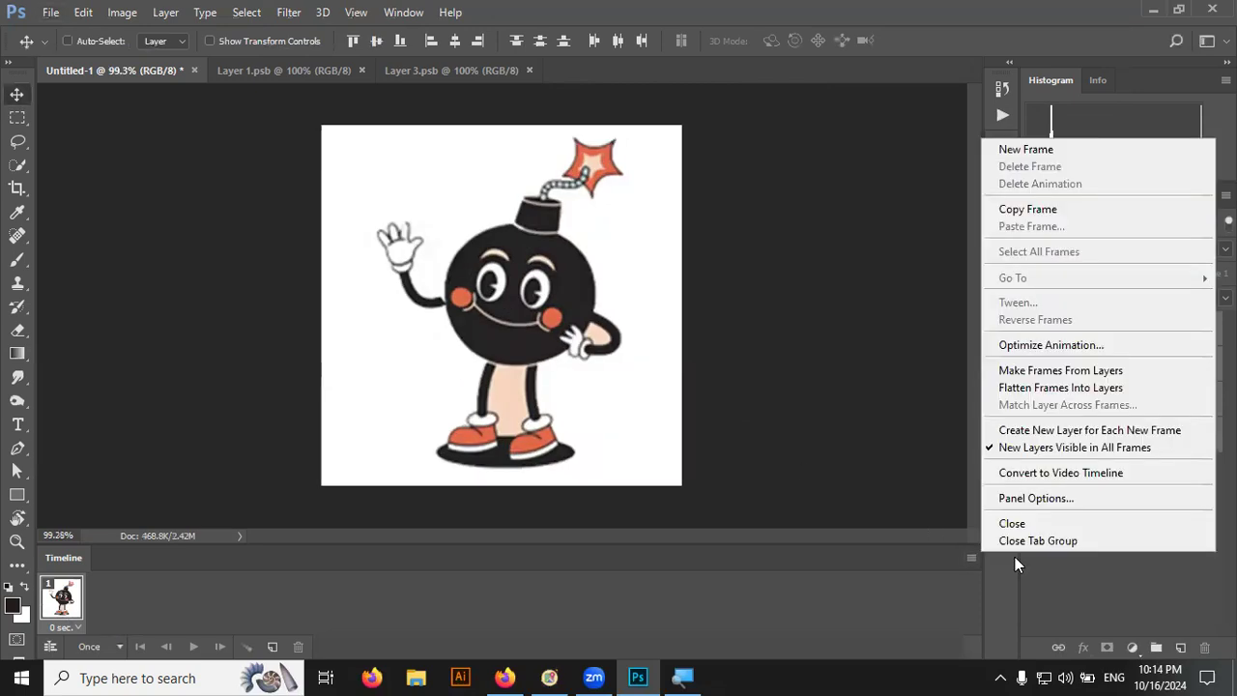
left_click(1057, 376)
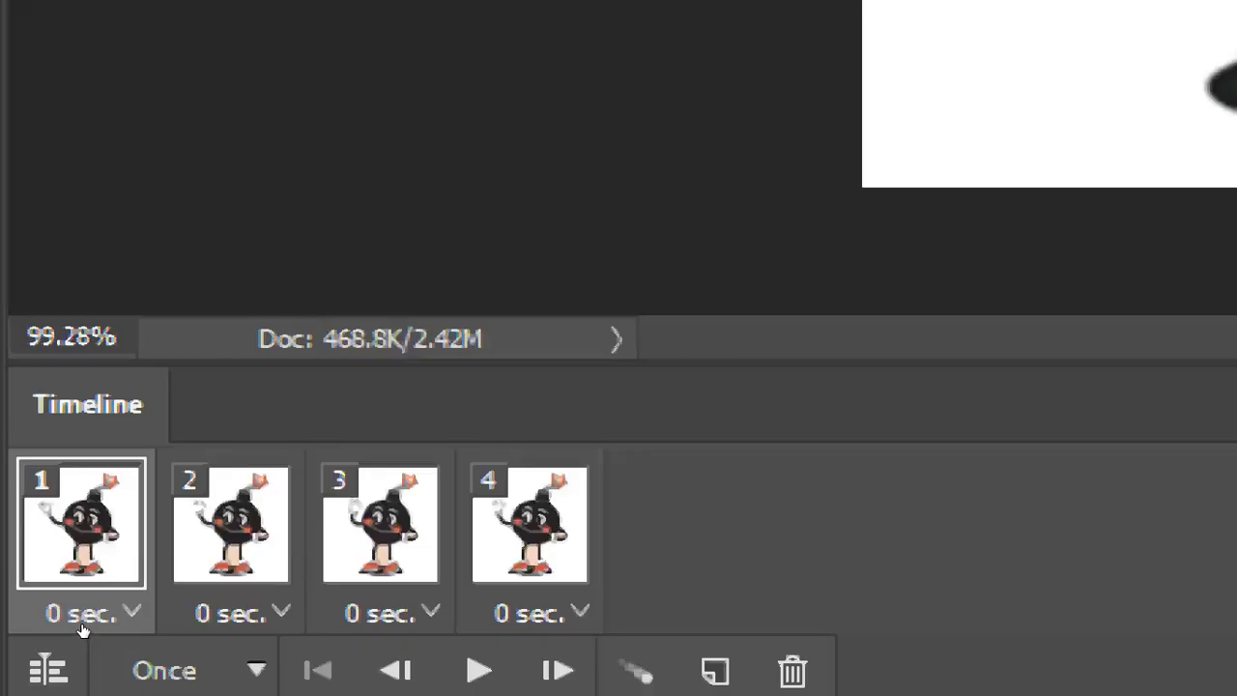
- Give all four animation frames a 0.2-second delay and play the animation preview
key("ctrl+alt+a")
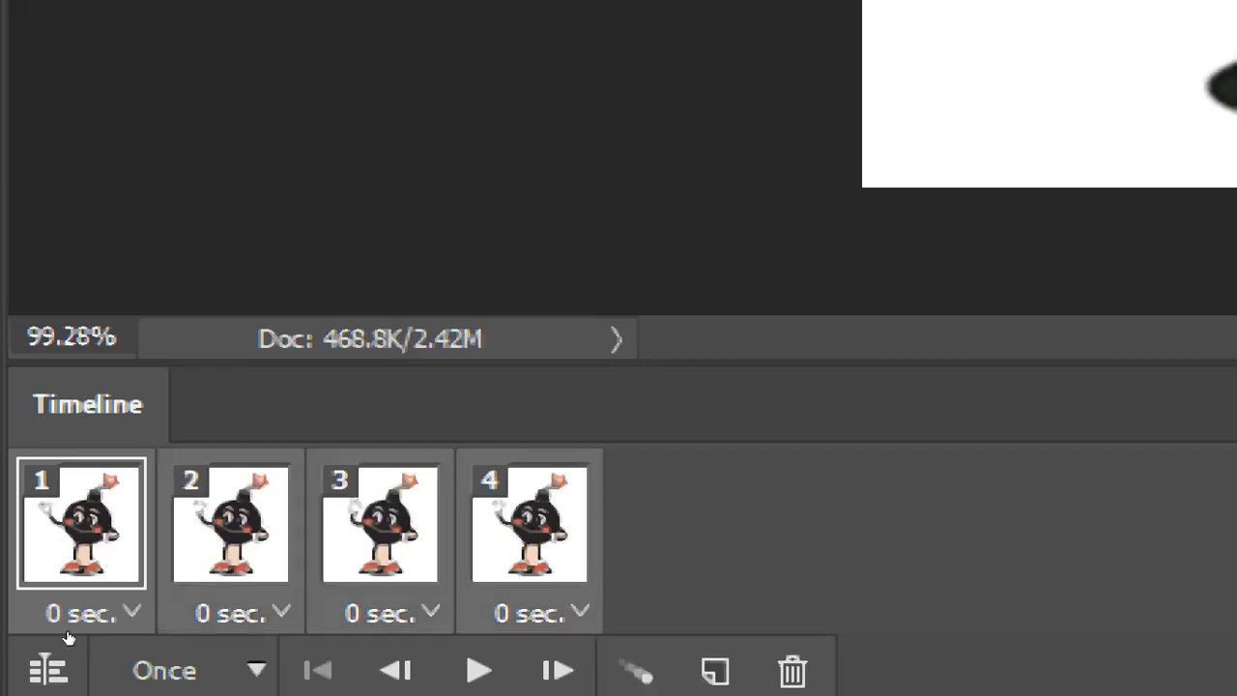
left_click(75, 627)
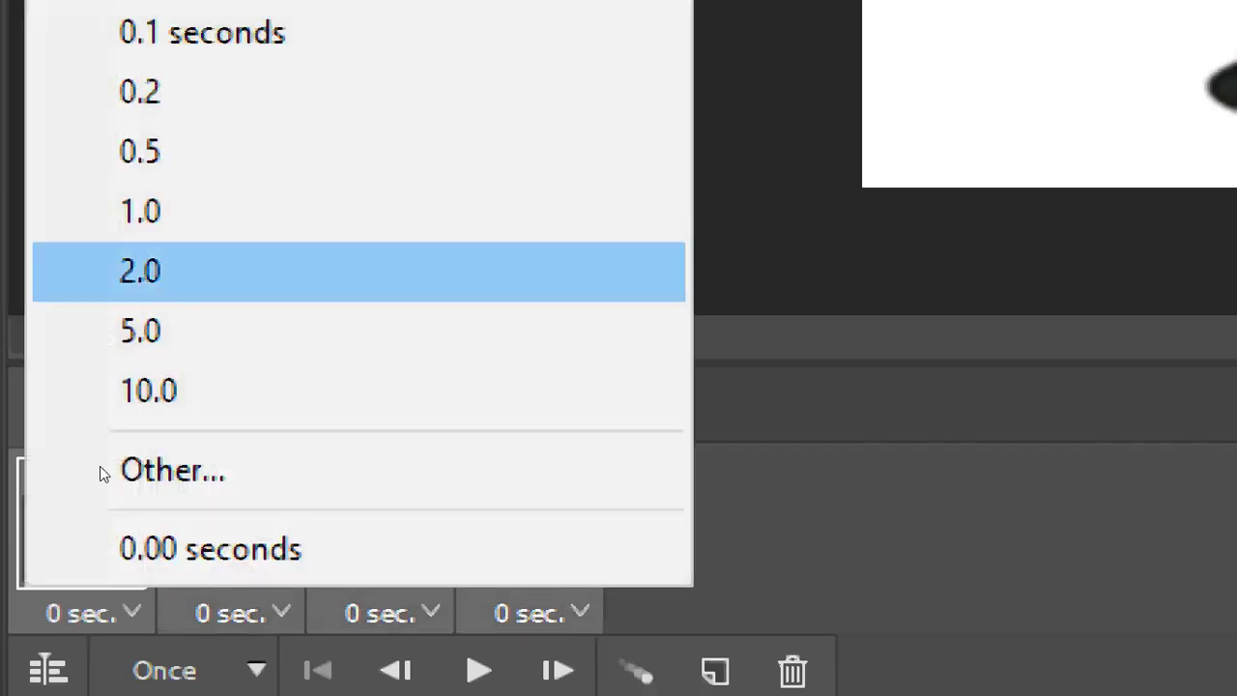
key("Return")
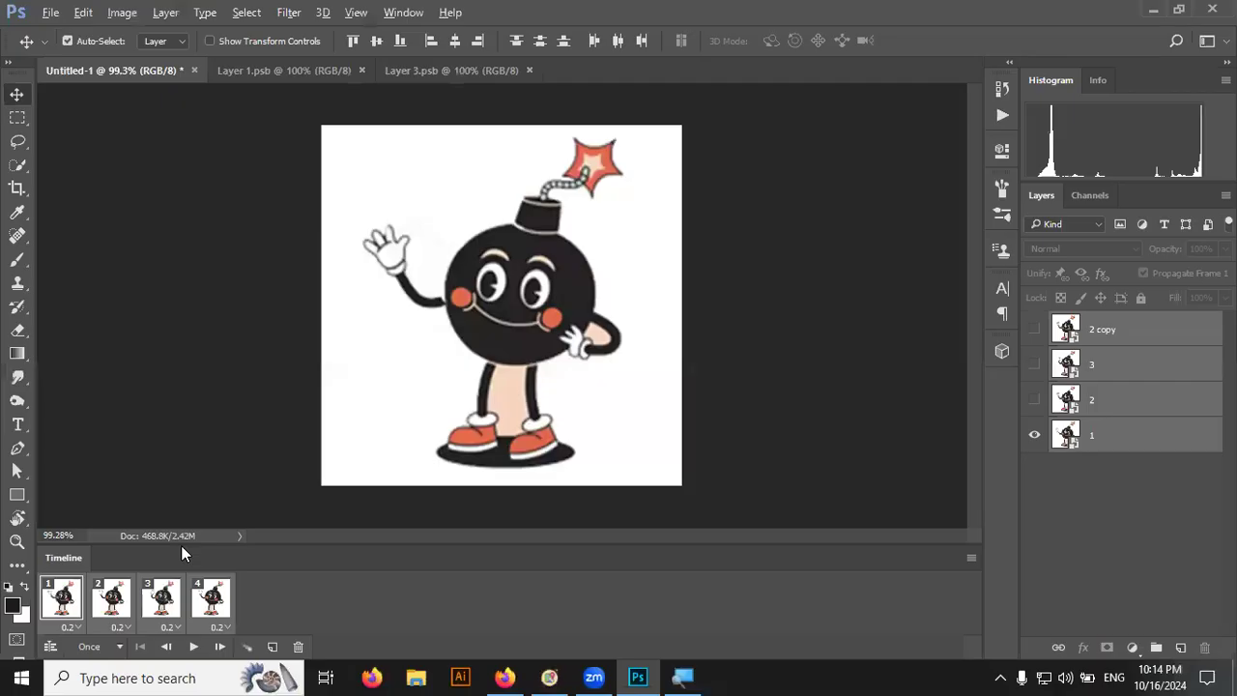
key("ctrl")
left_click(196, 647)
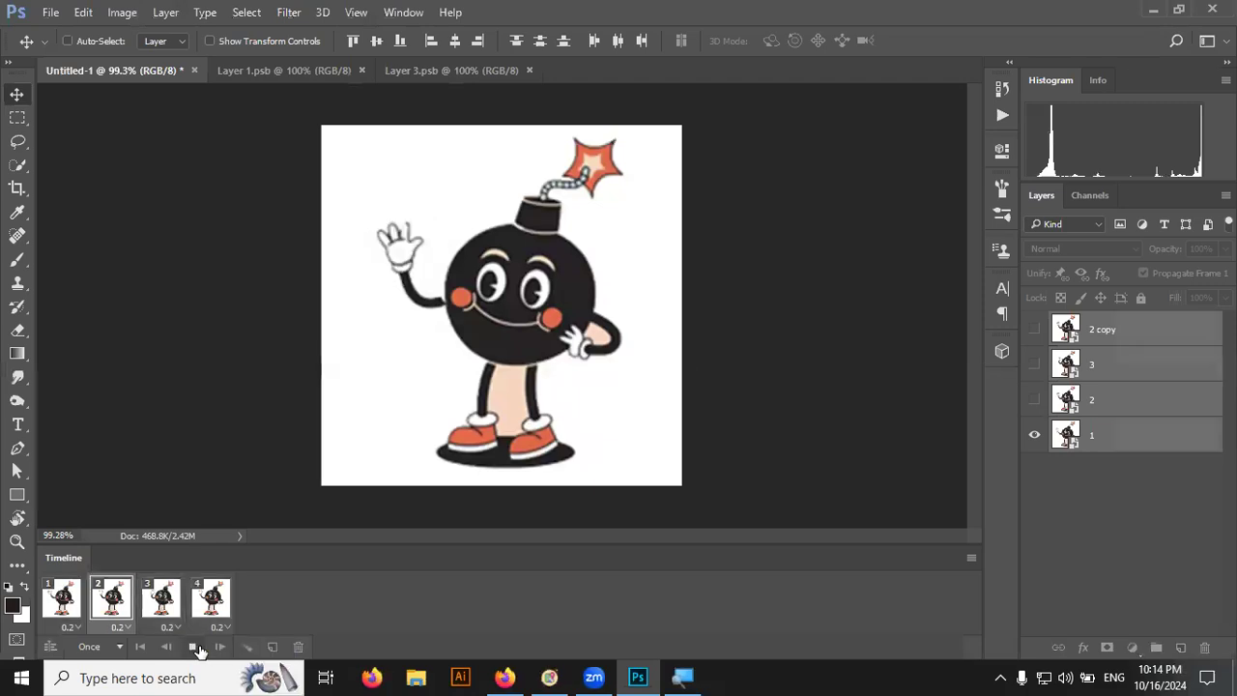
key("ctrl")
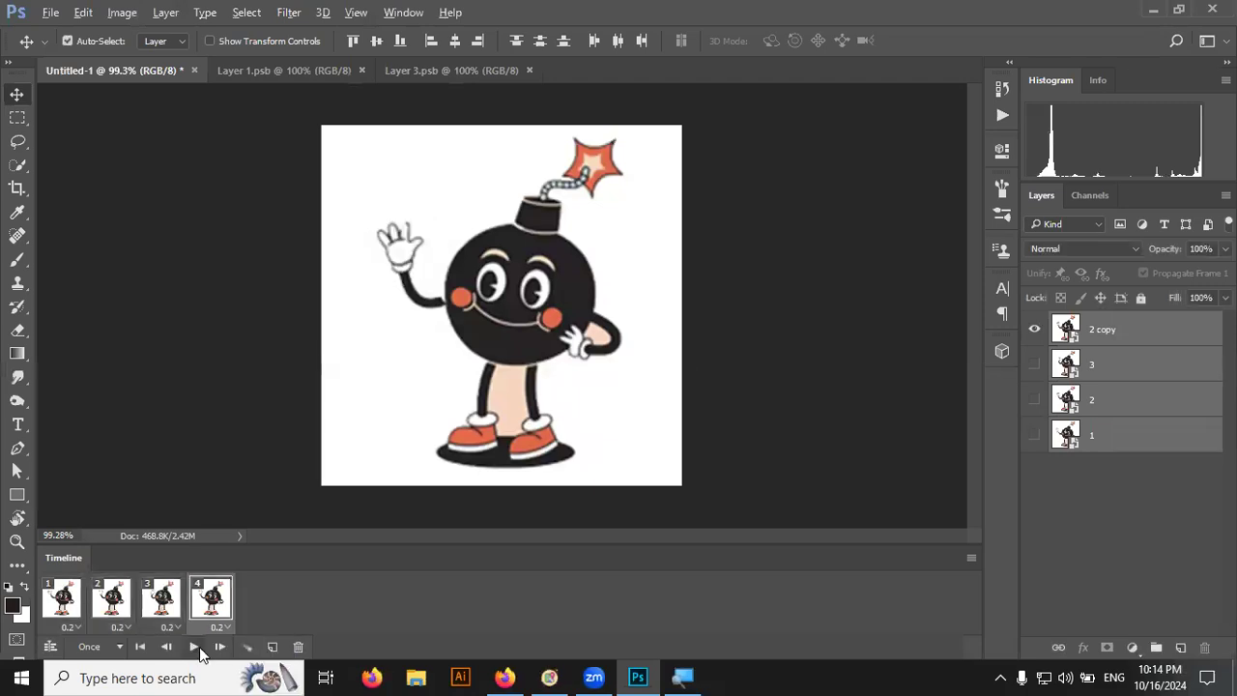
- In Save for Web, set the format to GIF with Looping set to Forever
key("ctrl+alt+shift+s")
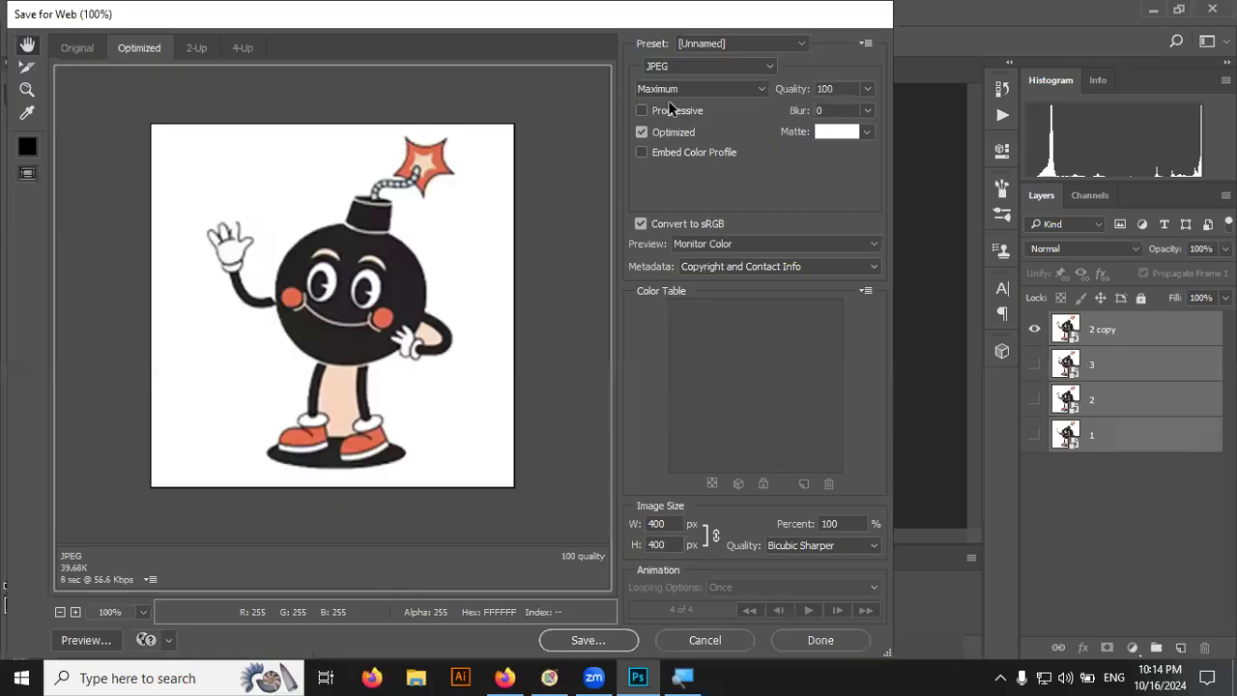
left_click(719, 65)
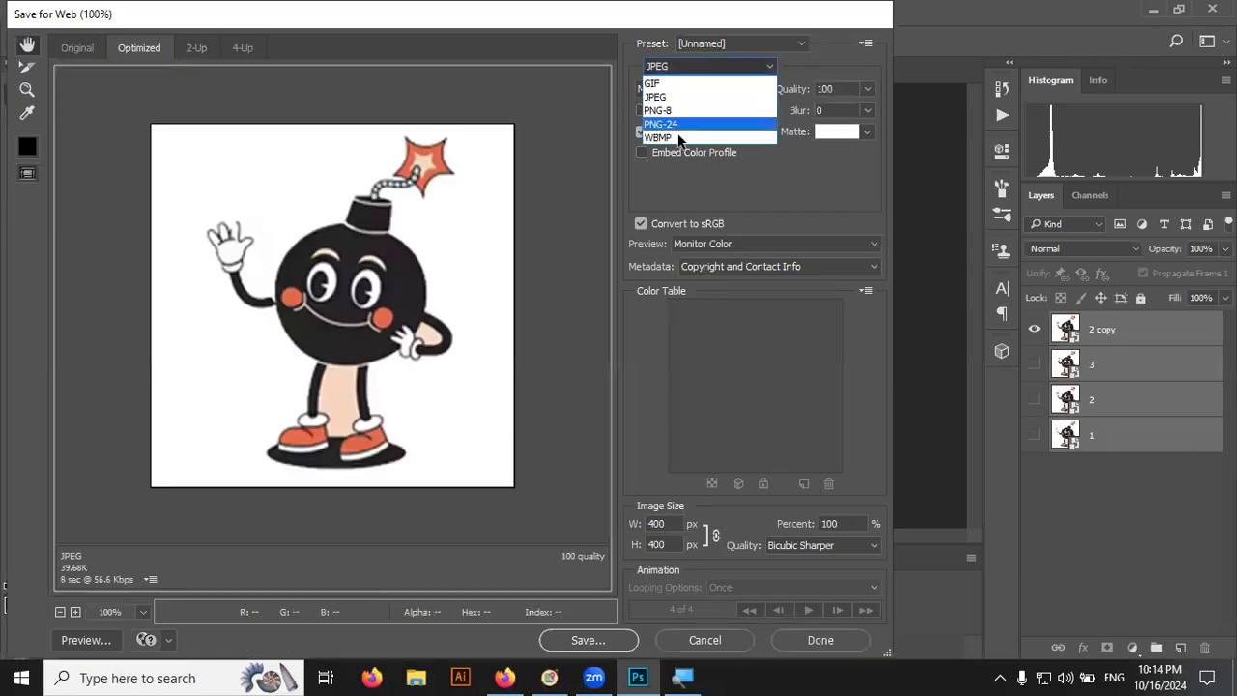
left_click(679, 83)
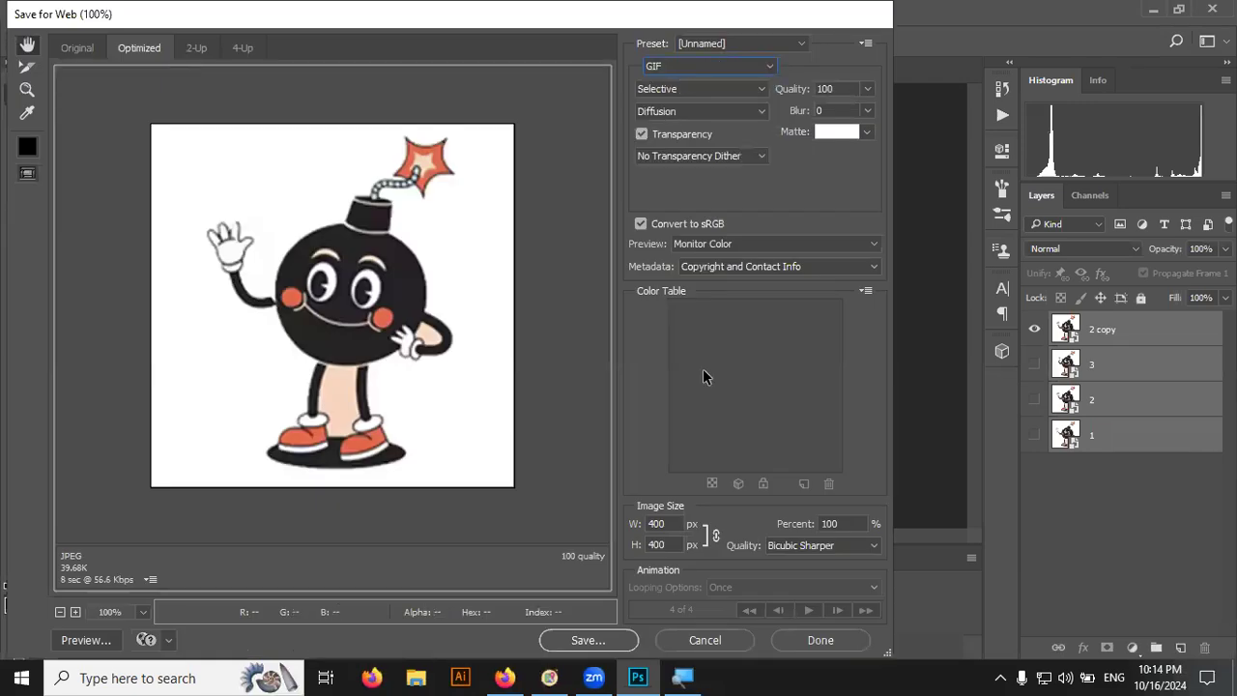
left_click(734, 590)
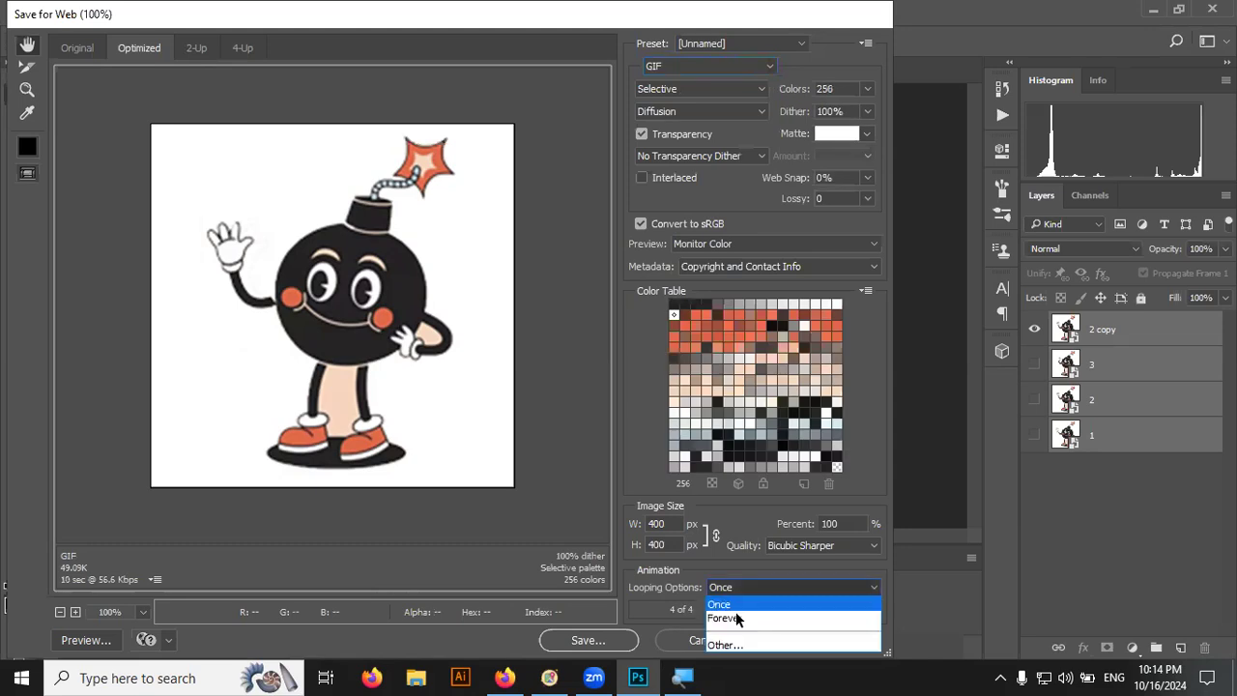
left_click(736, 619)
left_click(803, 605)
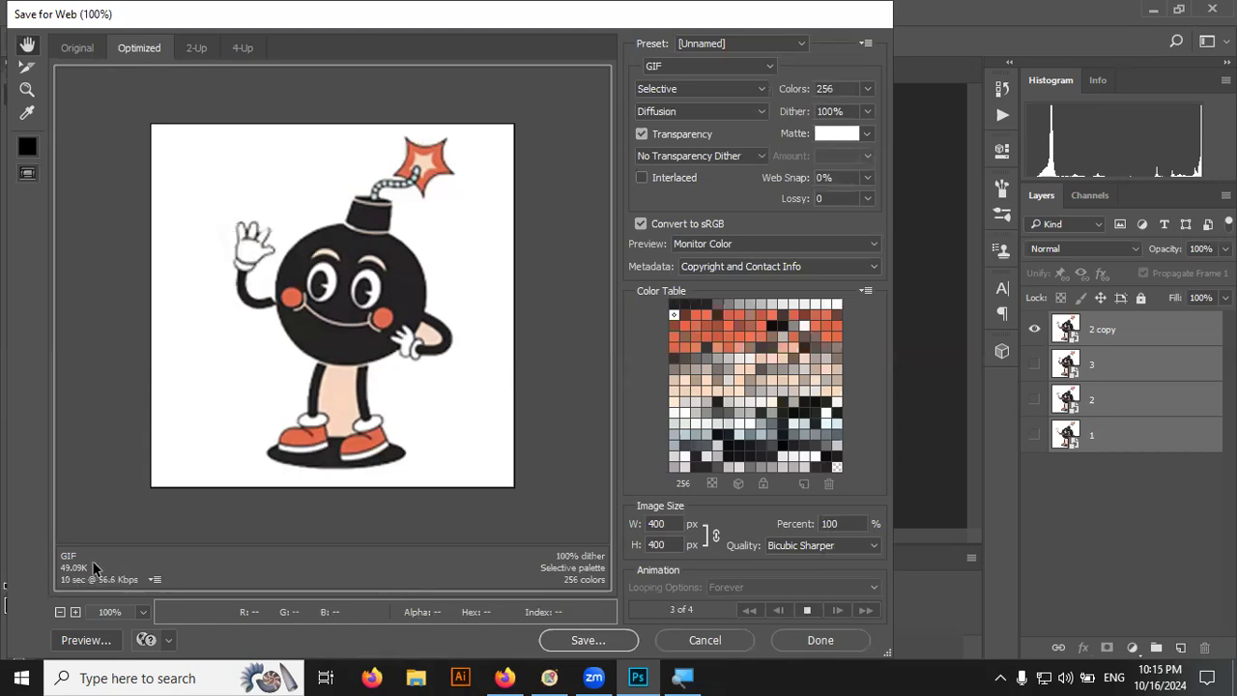
- Save the optimized GIF to the Desktop as 'byebye'
left_click(600, 641)
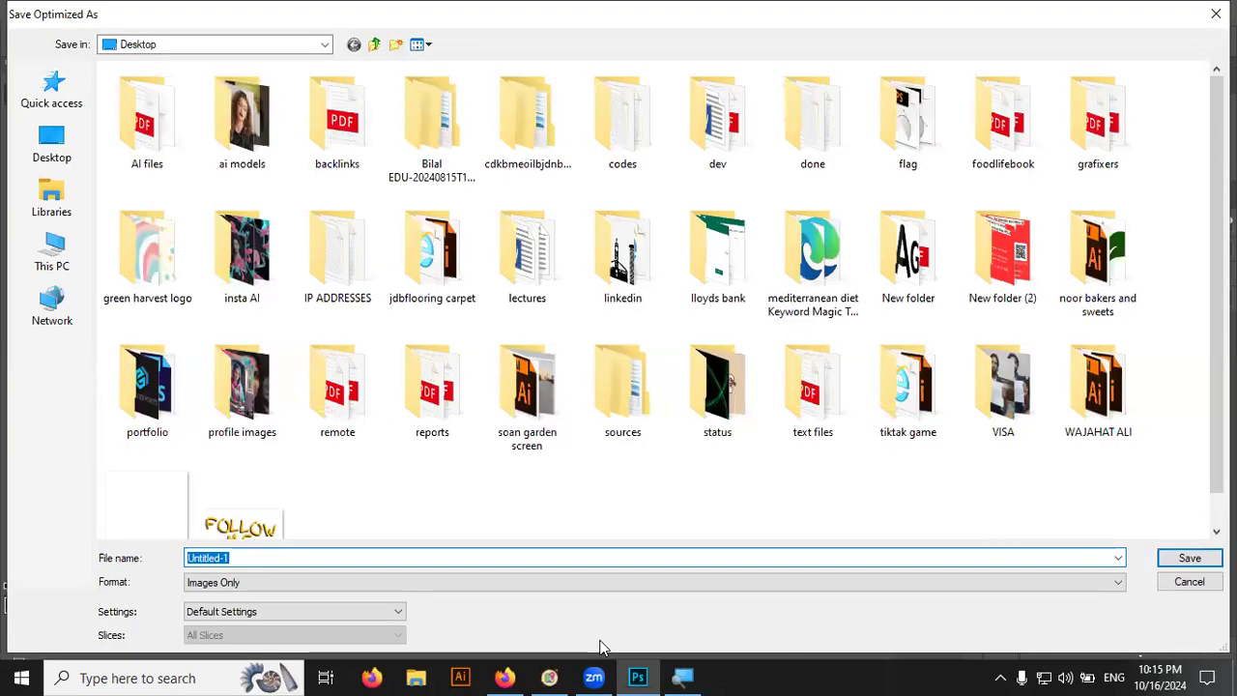
type("he")
key("BackSpace")
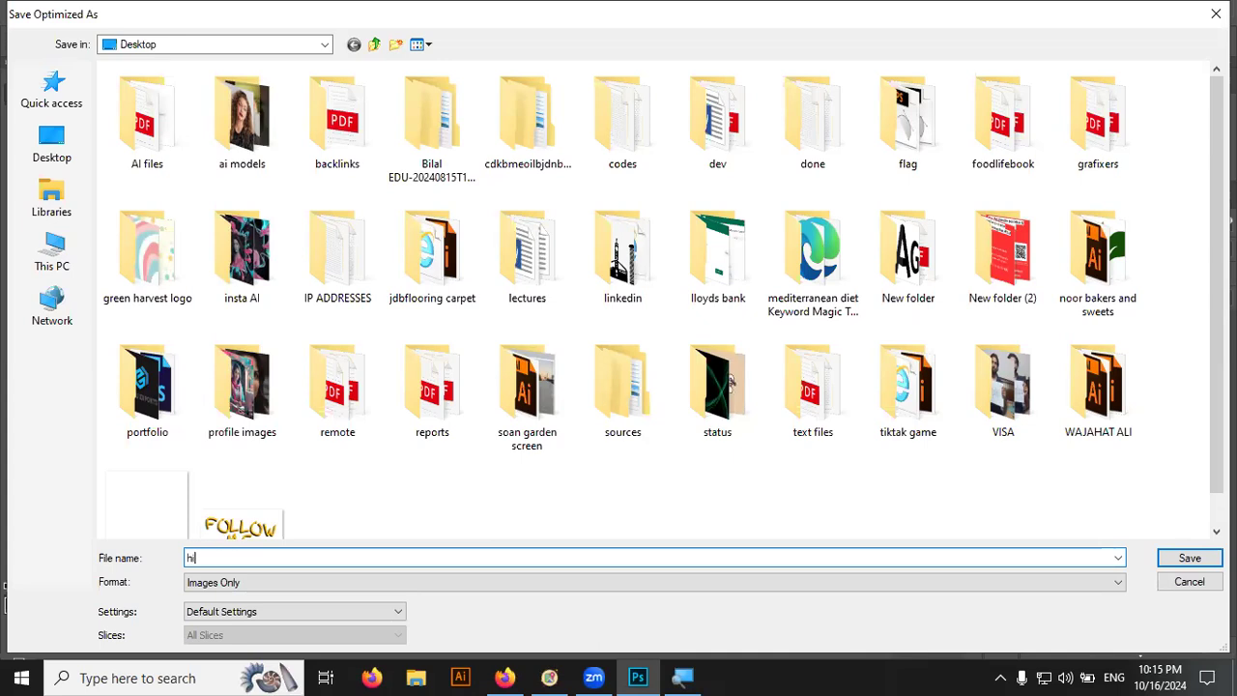
key("BackSpace")
type("byebye")
key("Return")
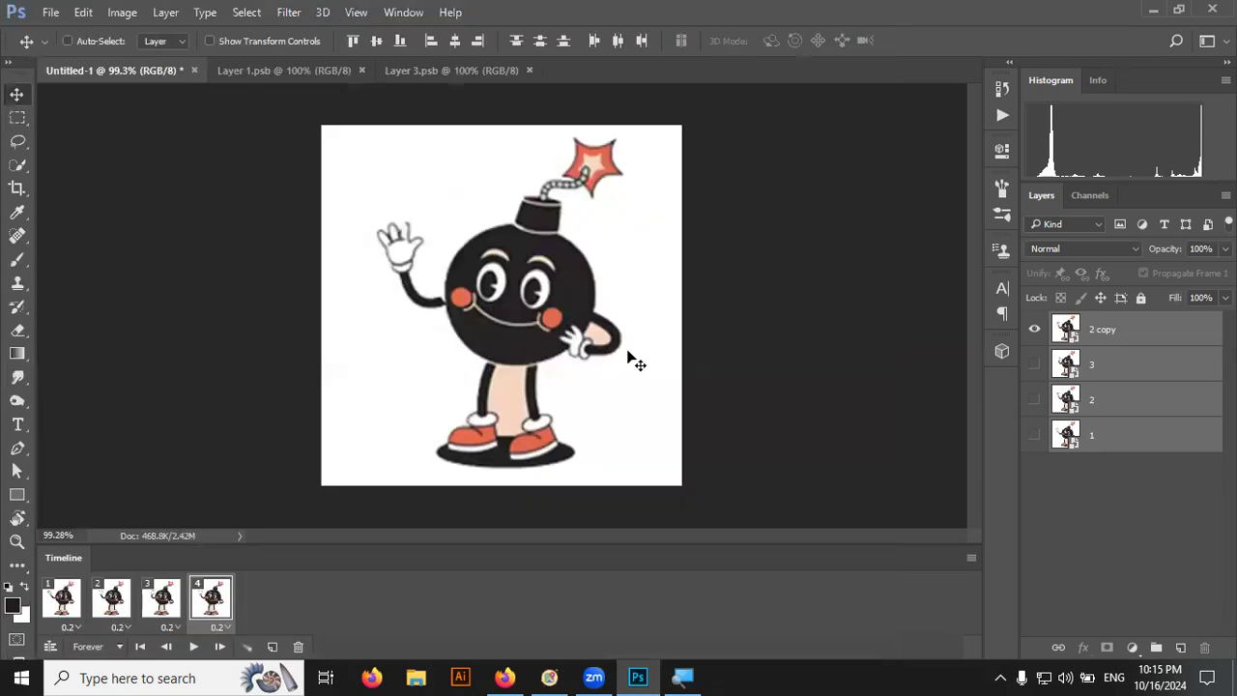
- Send the byebye bomb GIF to the WhatsApp graphic design group
left_click(504, 677)
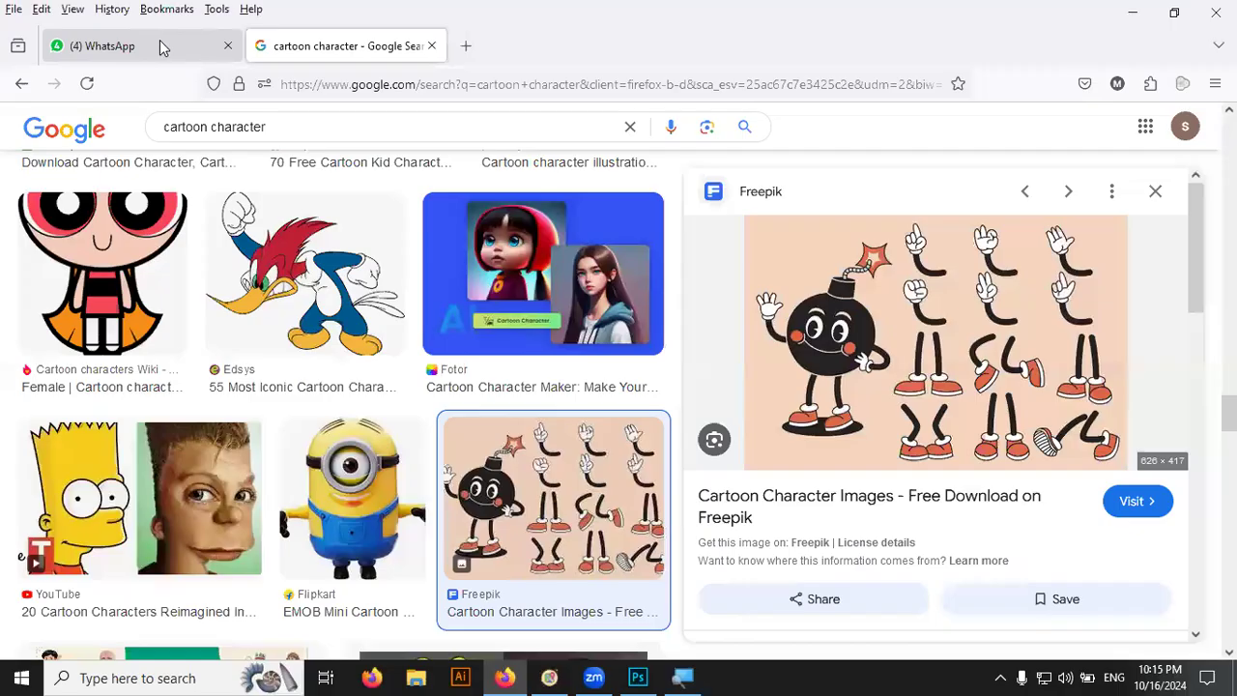
left_click(160, 45)
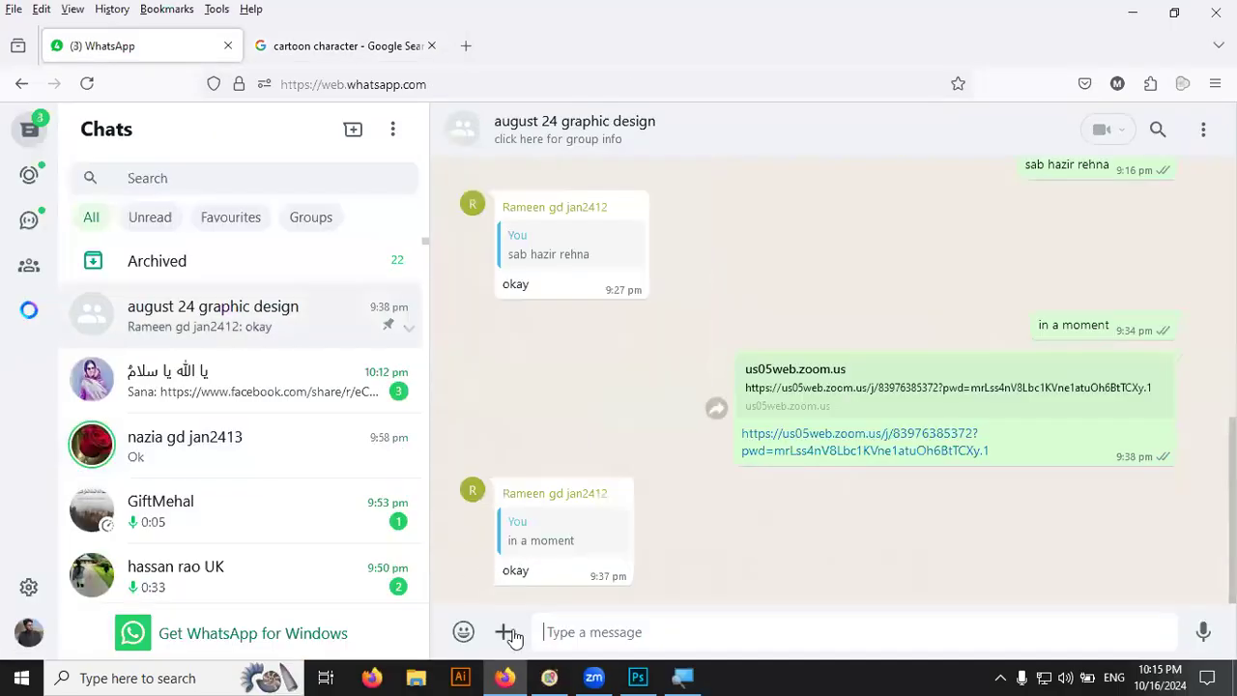
left_click(503, 631)
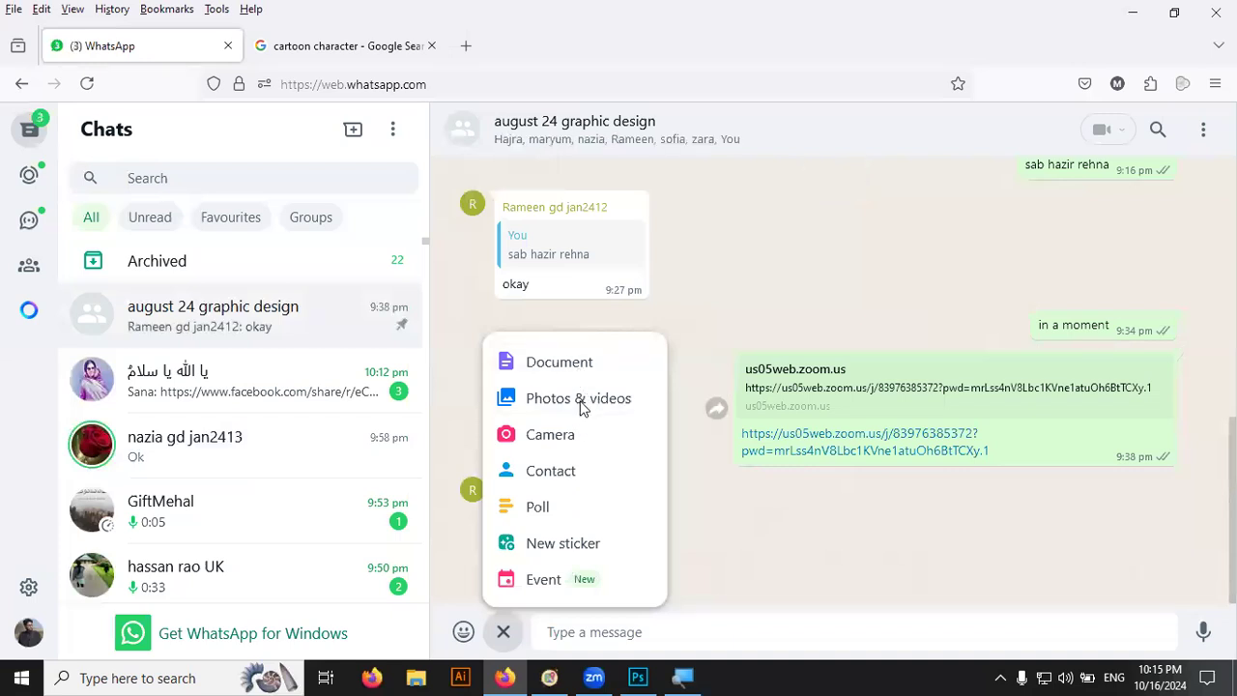
left_click(583, 409)
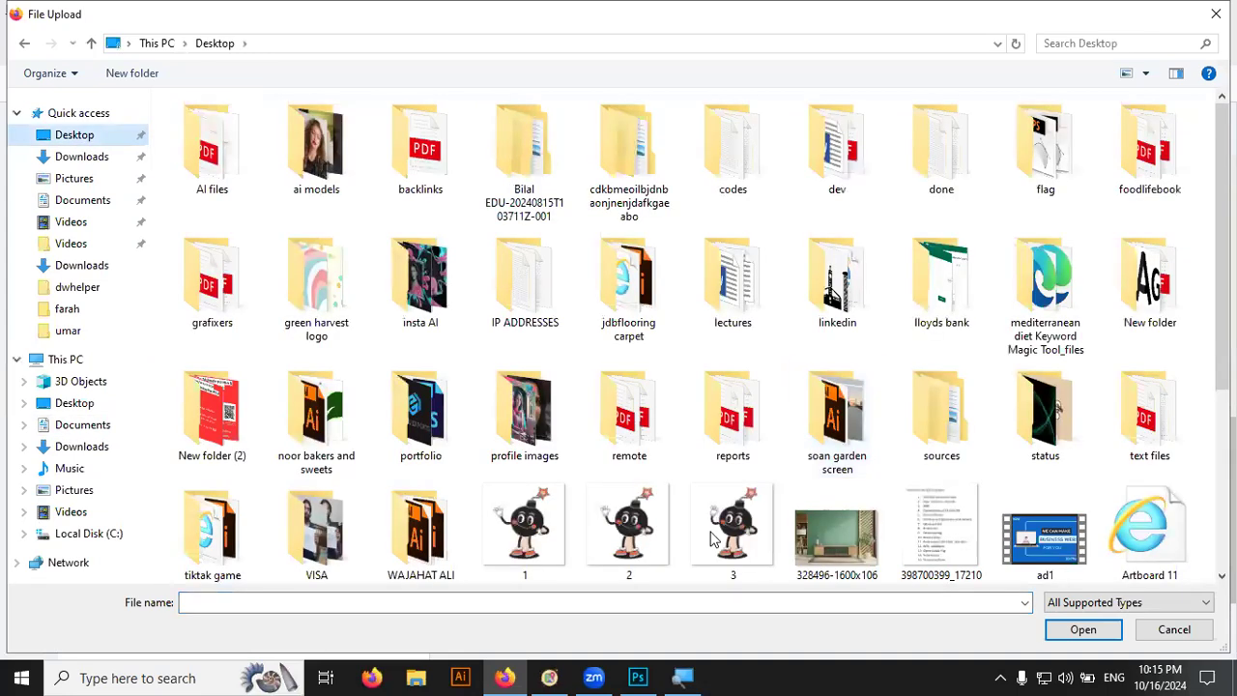
scroll(585, 537, "down", 3)
double_click(404, 387)
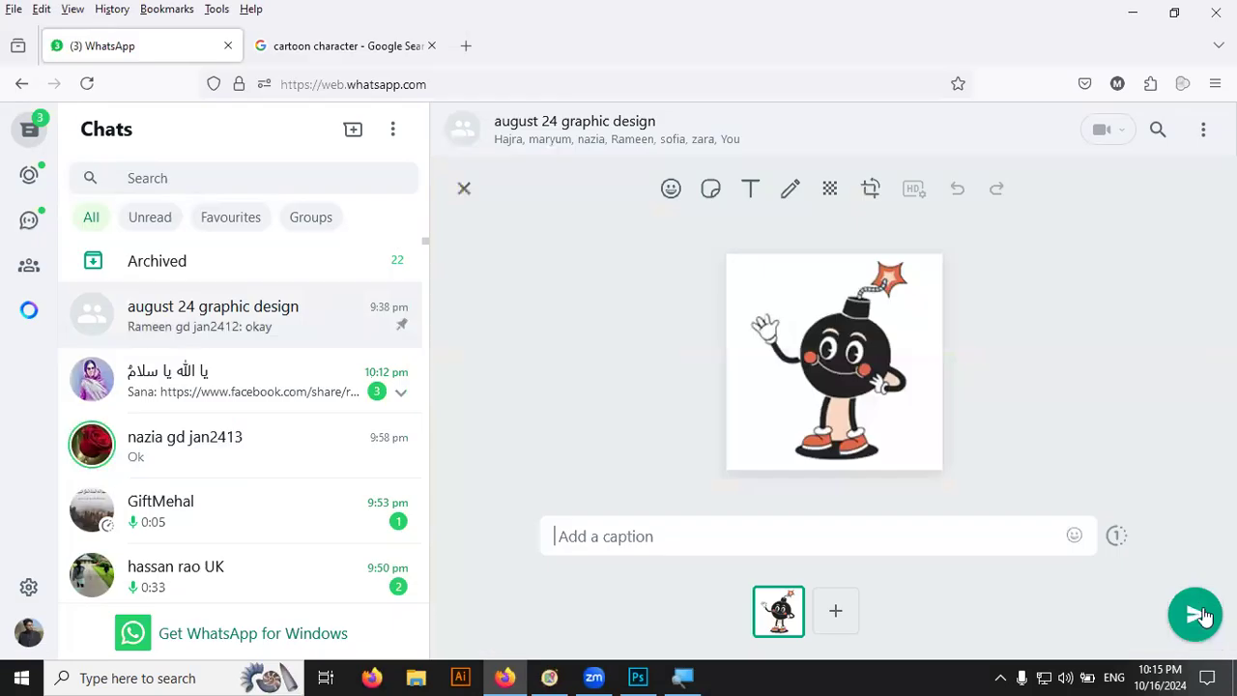
left_click(1199, 612)
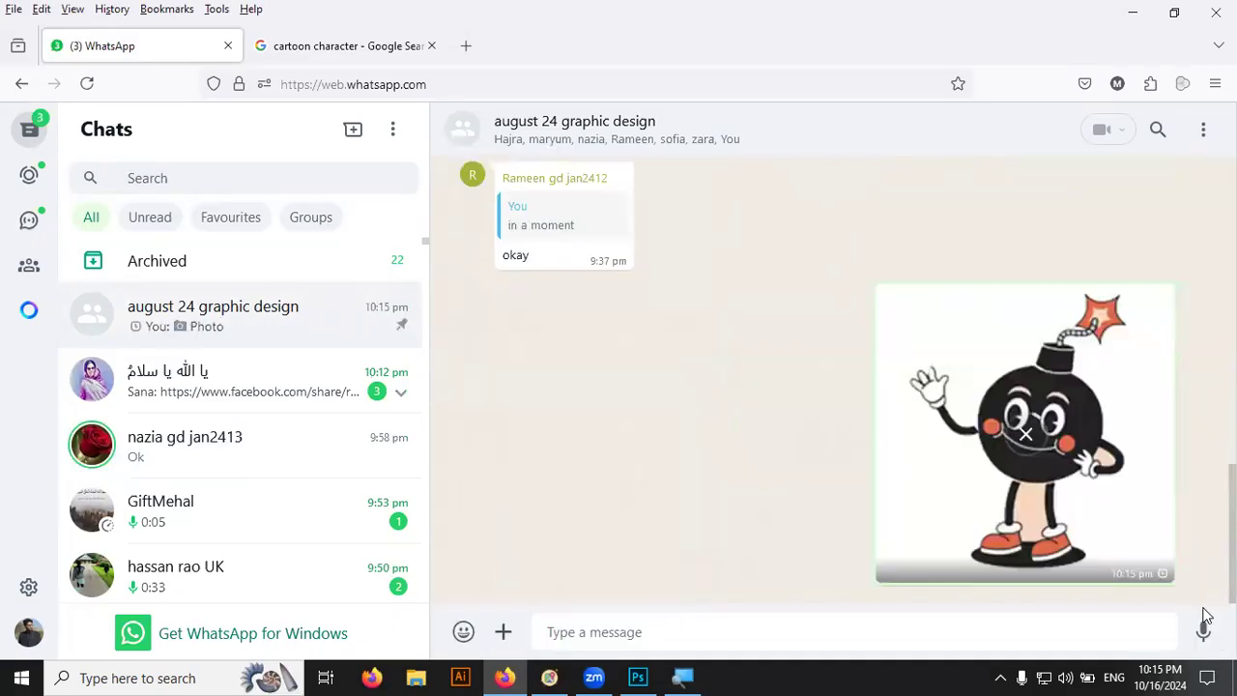
- Load the follow me and followmecolor images into the WhatsApp send preview
left_click(508, 631)
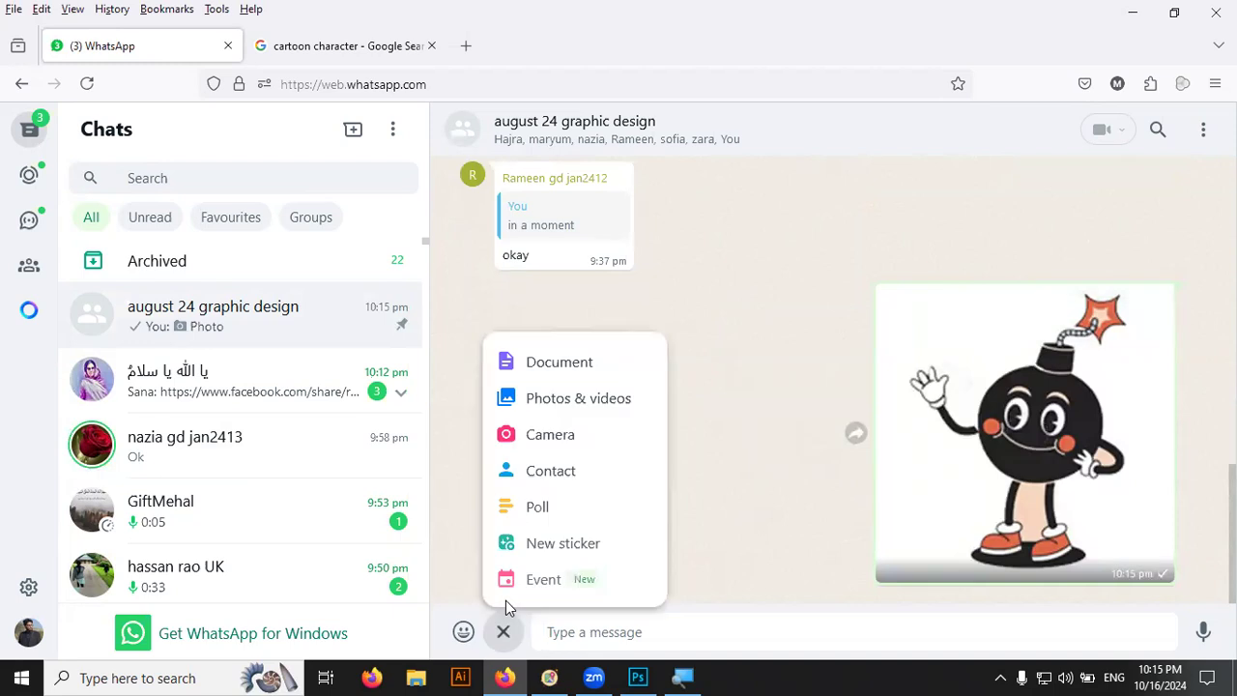
left_click(566, 406)
scroll(565, 408, "down", 3)
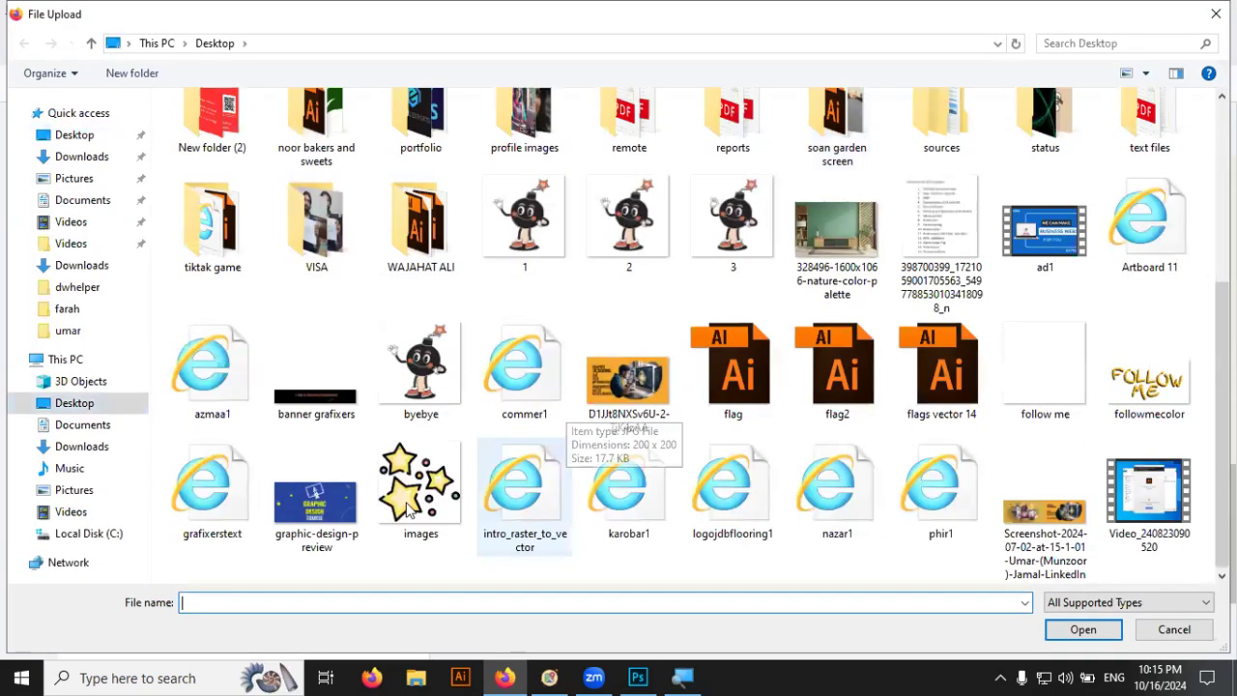
left_click(1045, 387)
left_click(1154, 392, "ctrl")
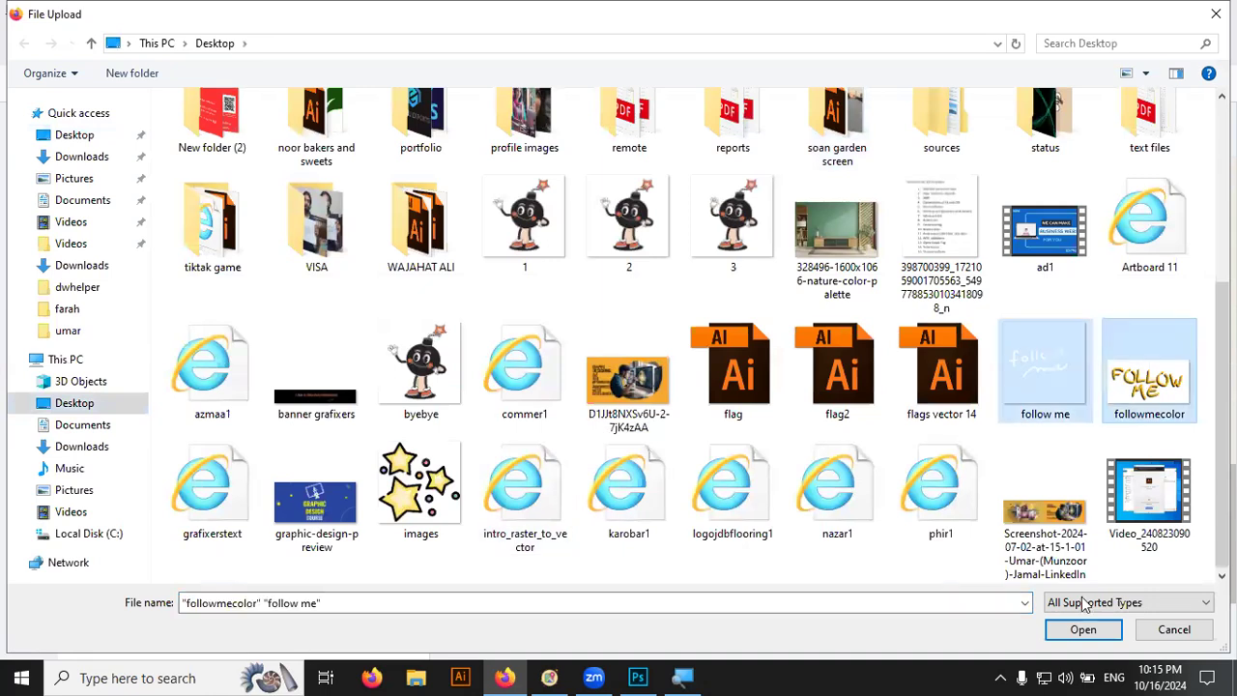
left_click(1083, 628)
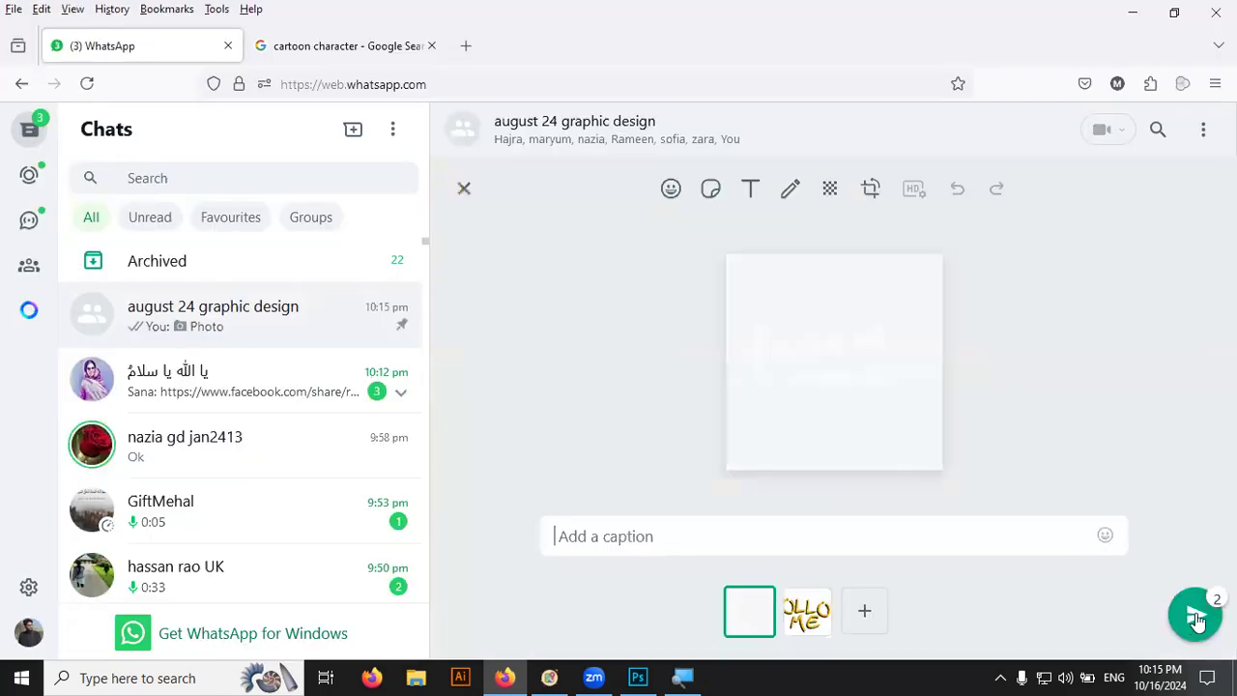
- Post both follow-me images to the group, then bring up File Explorer
left_click(1196, 621)
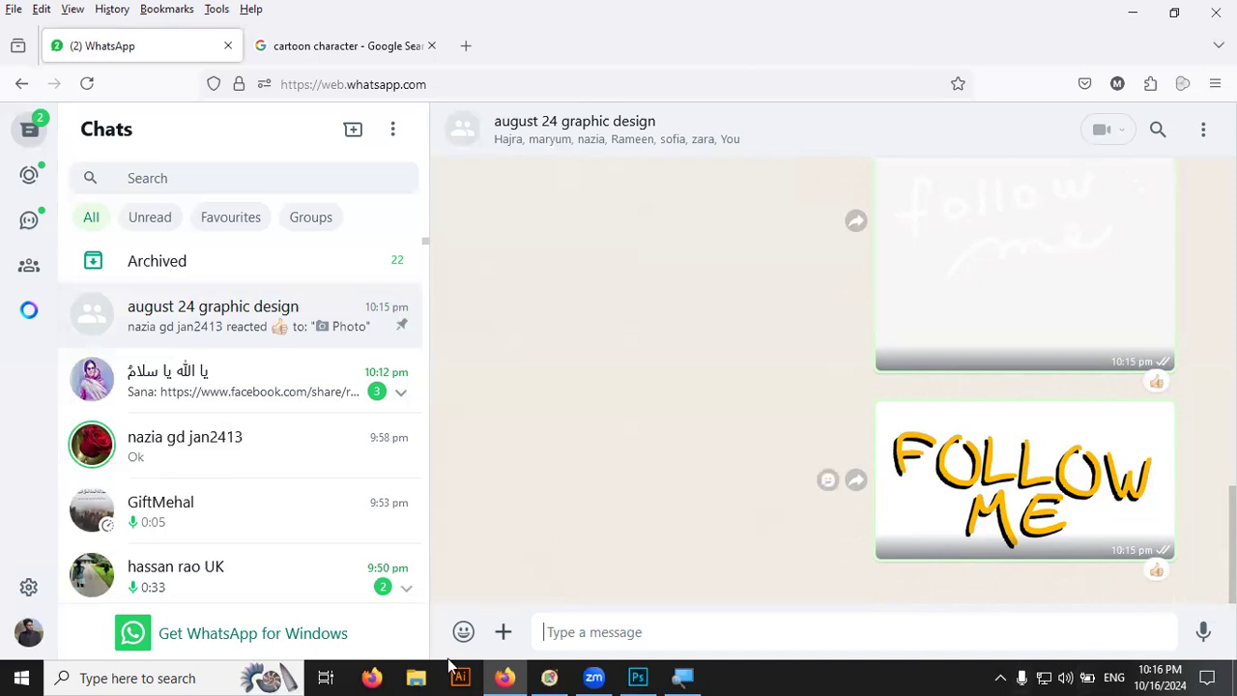
left_click(420, 677)
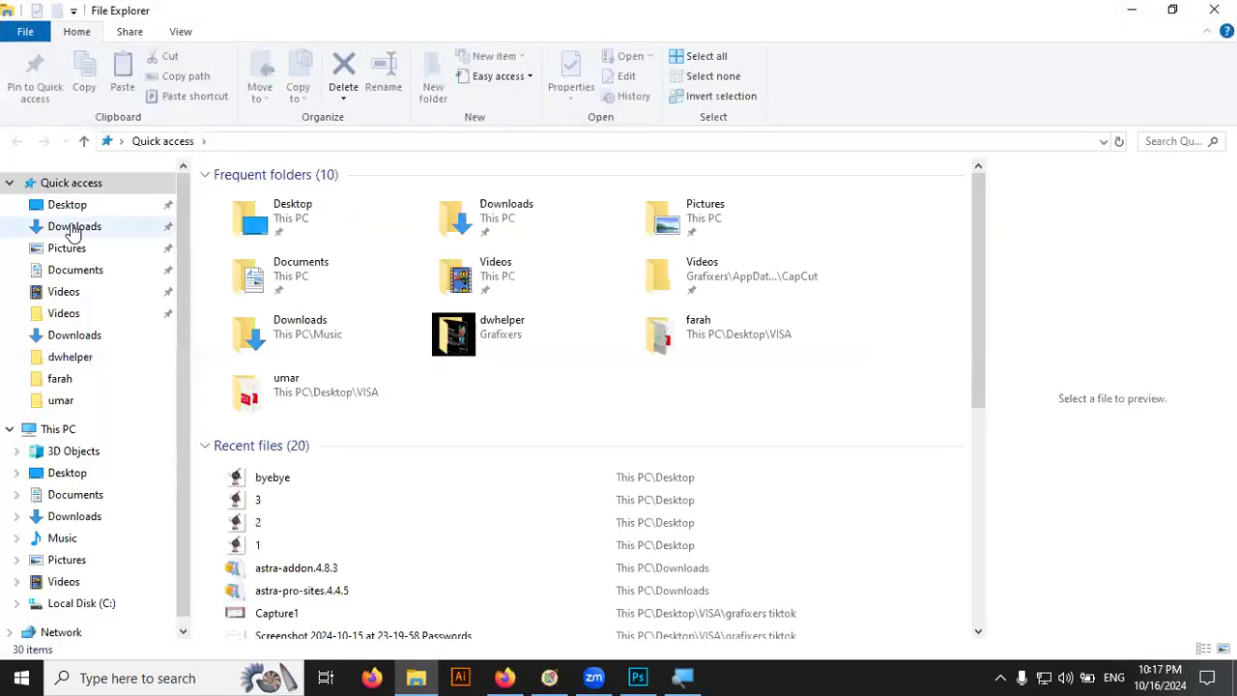
- Browse the Desktop's bomb frames and follow me images, visit This PC, then return to WhatsApp
left_click(69, 207)
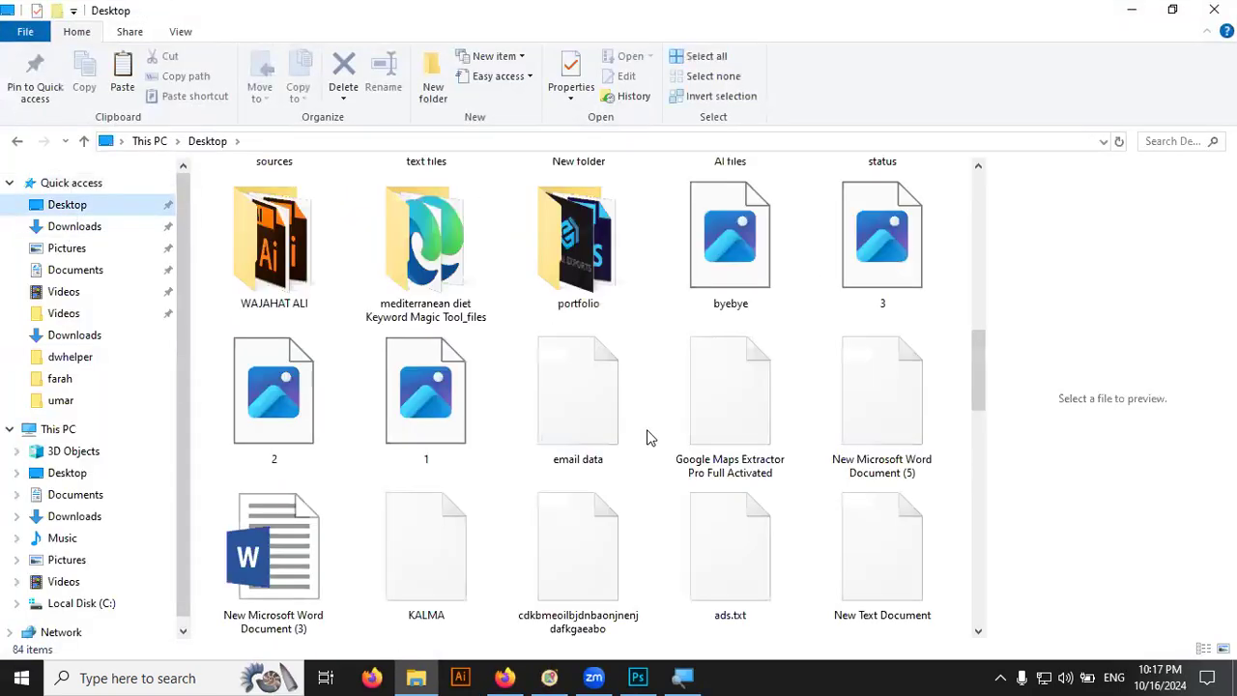
scroll(650, 438, "down", 10)
scroll(650, 438, "up", 2)
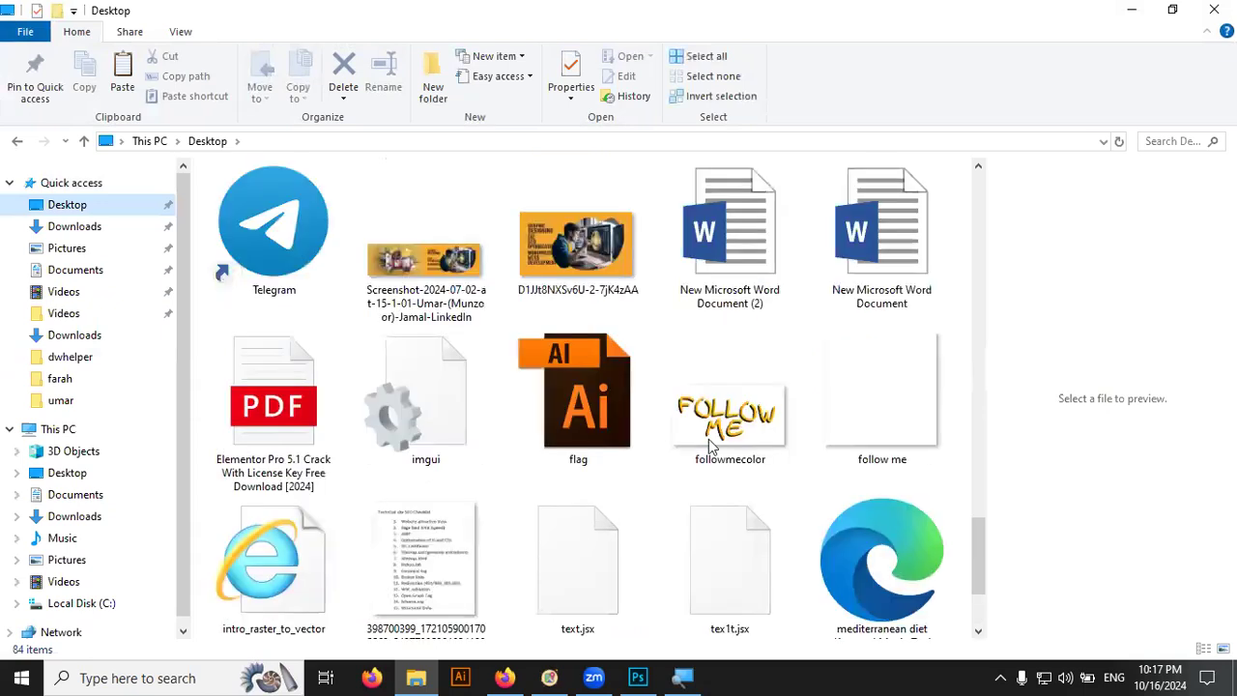
left_click(682, 425)
scroll(682, 425, "up", 3)
left_click(682, 426, "ctrl")
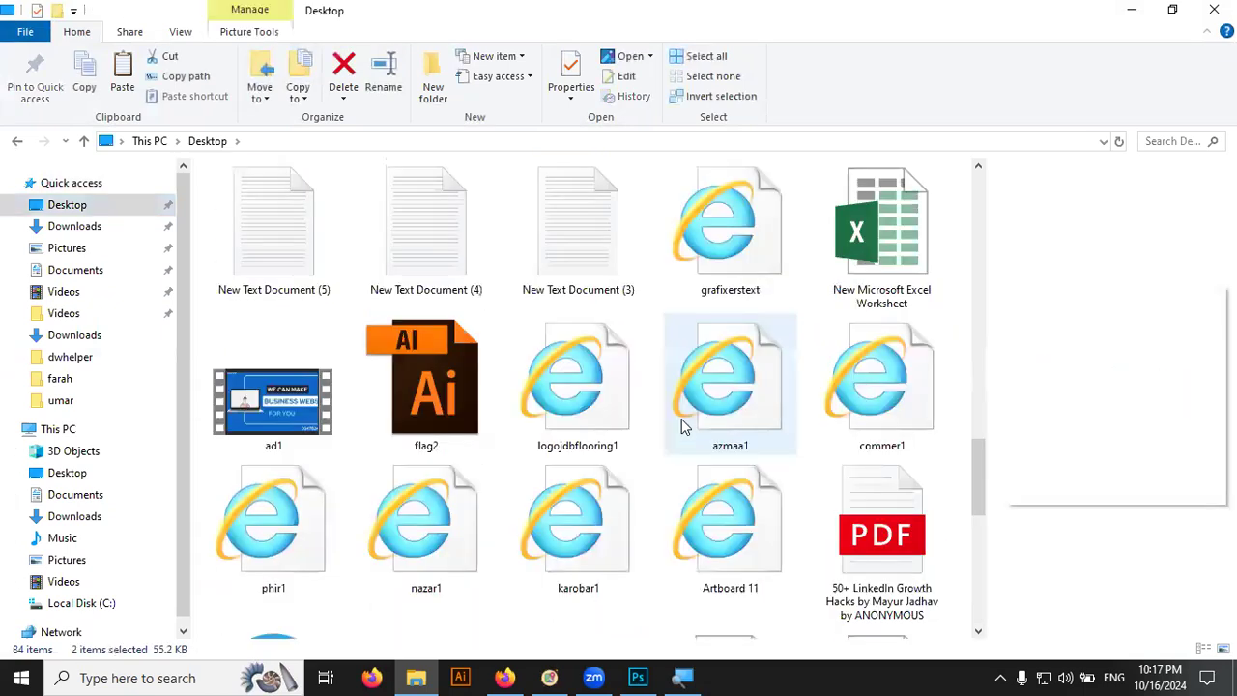
scroll(682, 426, "up", 3)
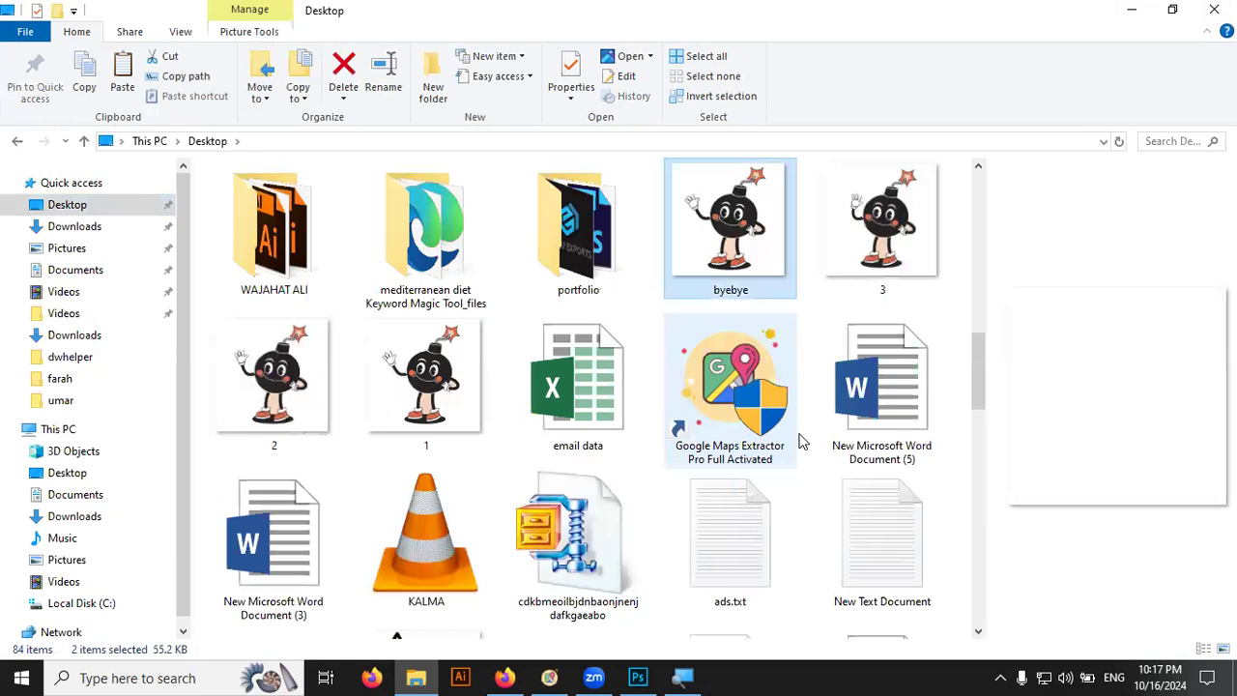
left_click(159, 435)
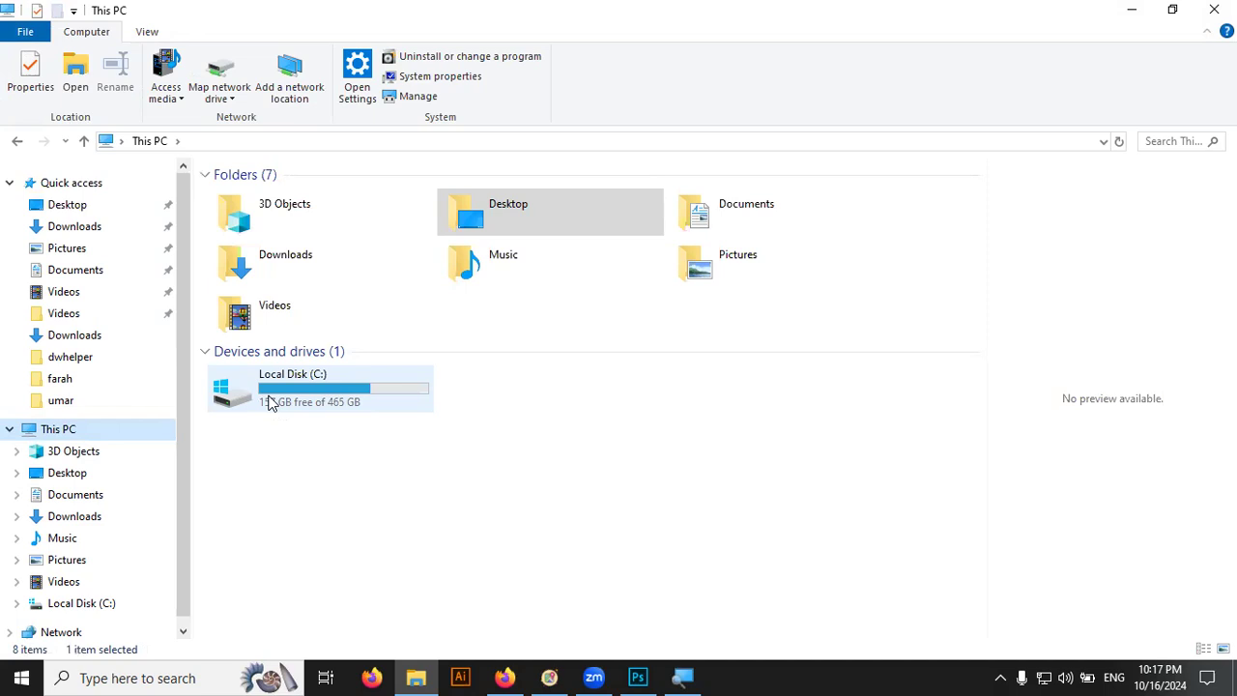
left_click(505, 677)
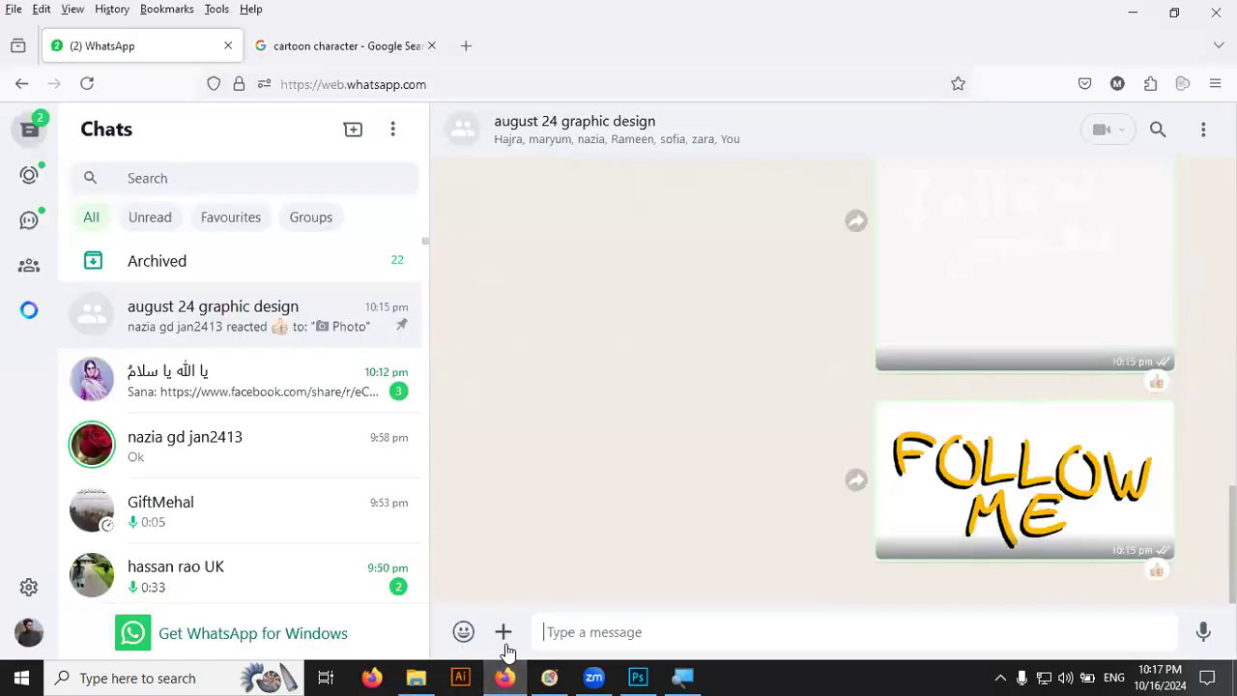
- Open Gmail from the mail.google shortcut in a new browser tab
left_click(468, 46)
left_click(991, 214)
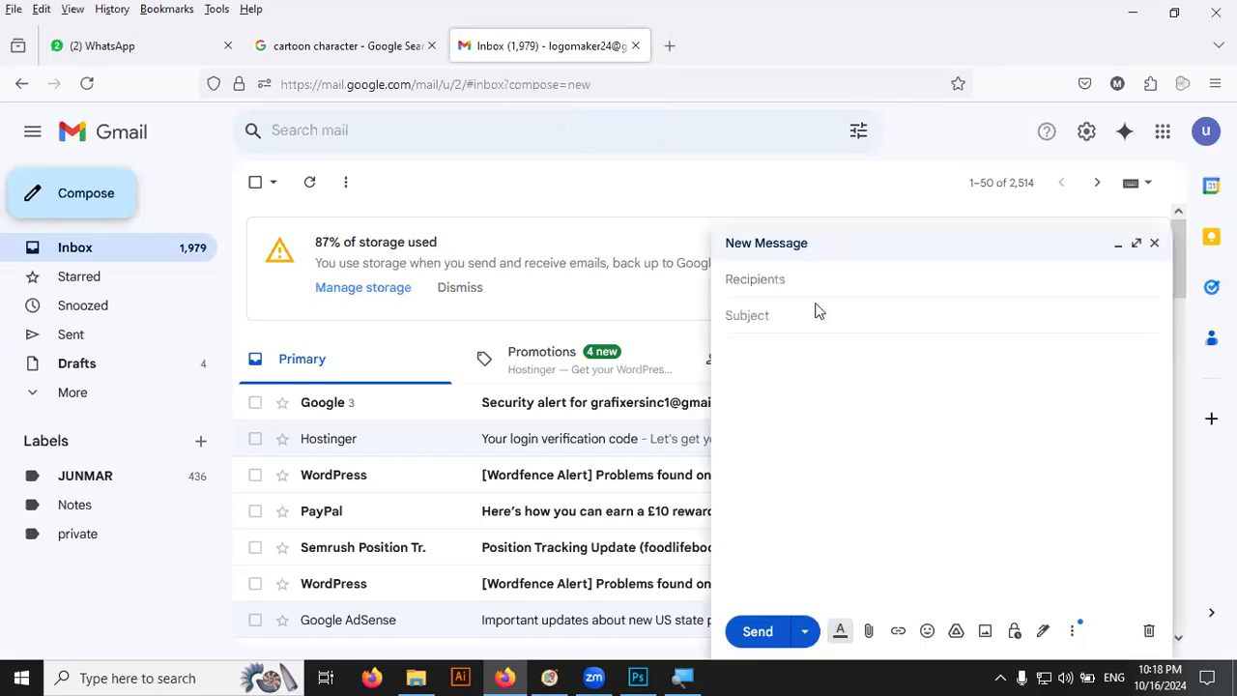
- Address the email to the suggested recipient and give it the subject 'anima'
type("mal")
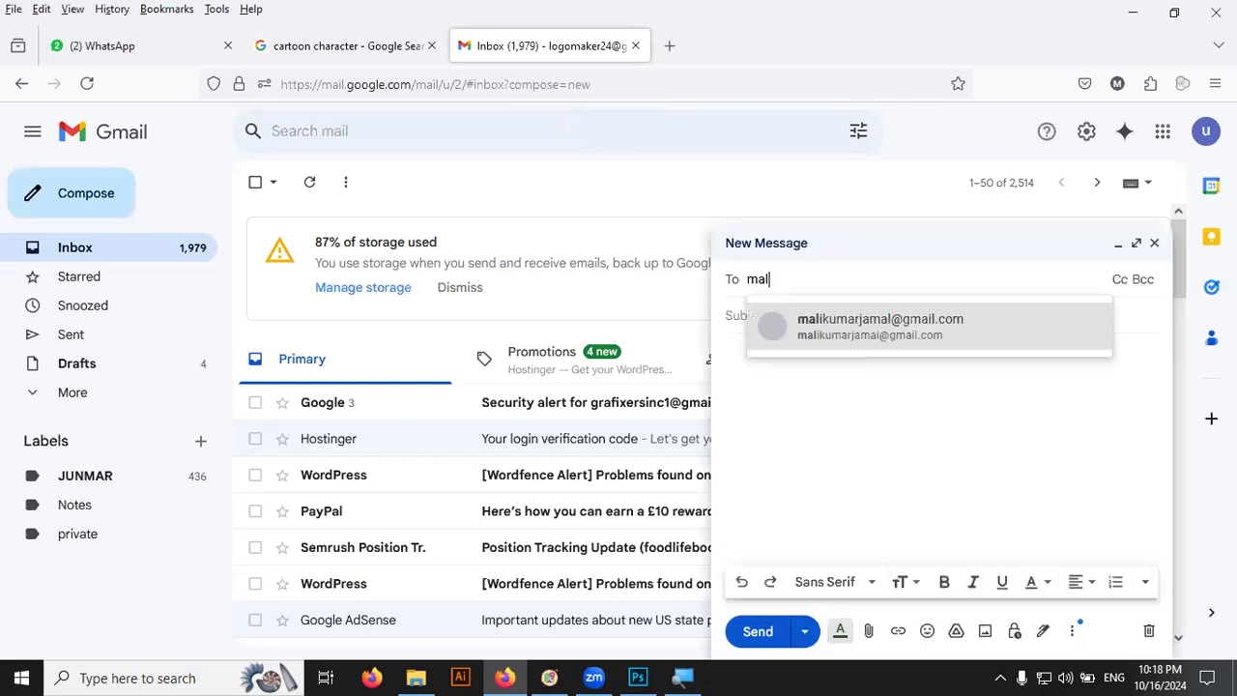
type("ikumara=")
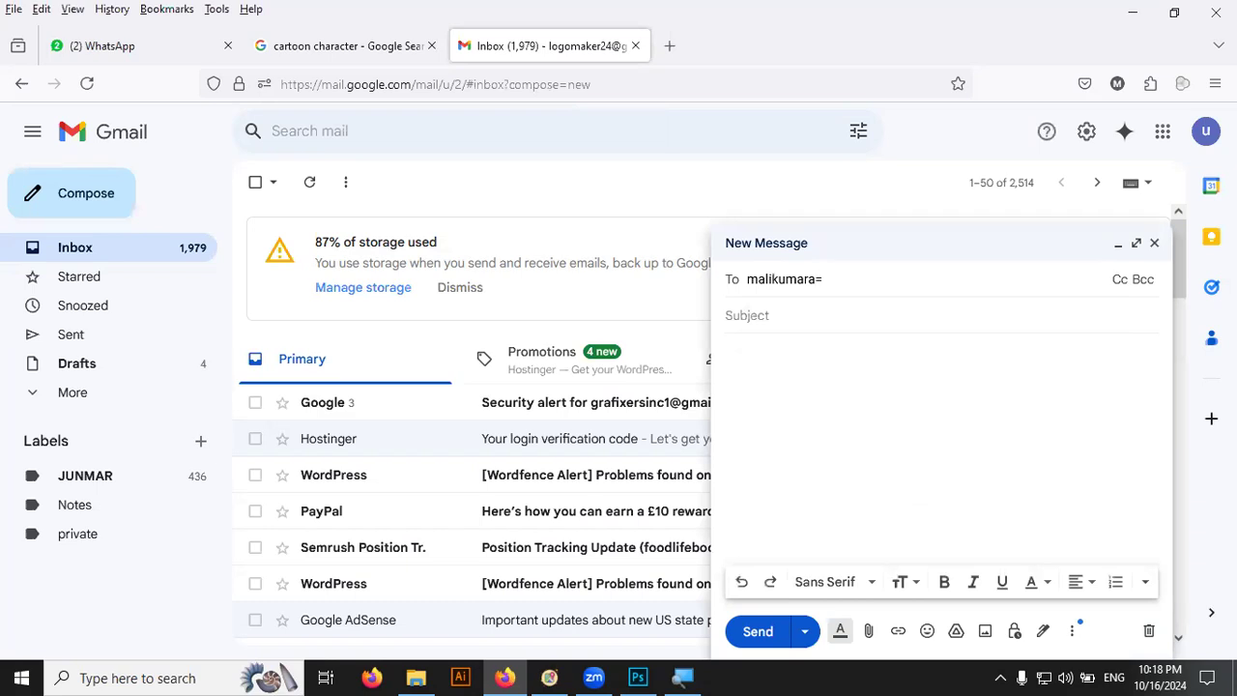
key("BackSpace")
key("BackSpace")
key("BackSpace")
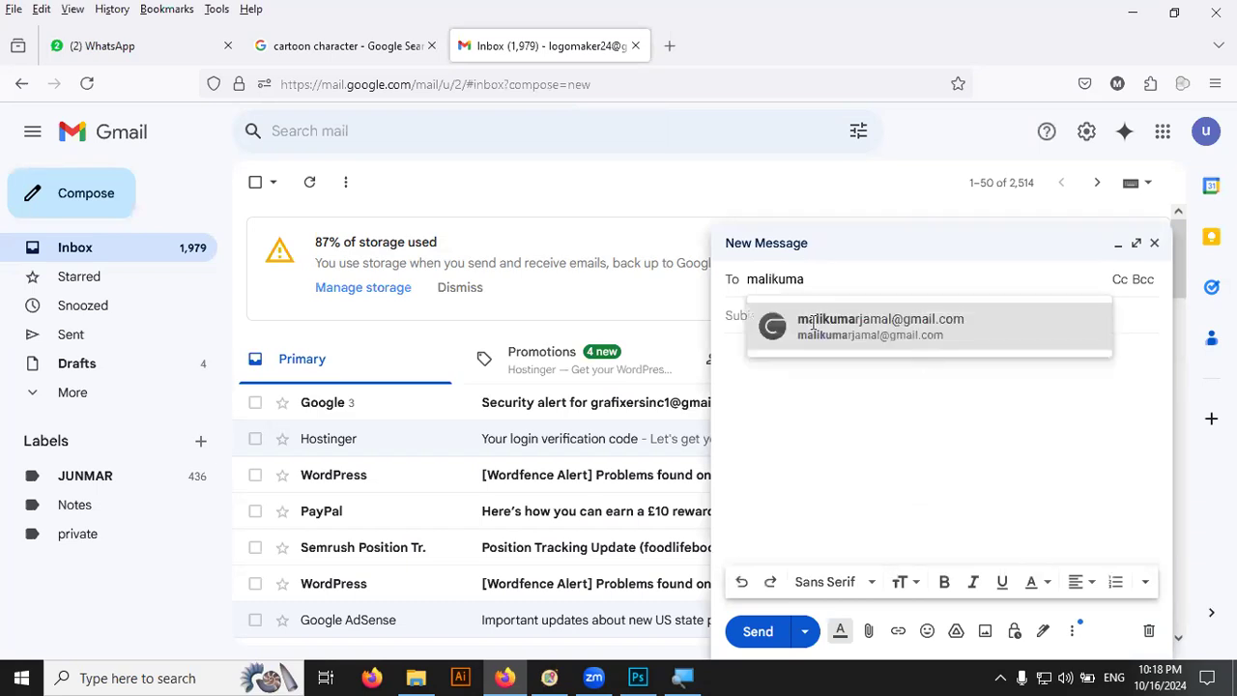
left_click(806, 315)
left_click(803, 278)
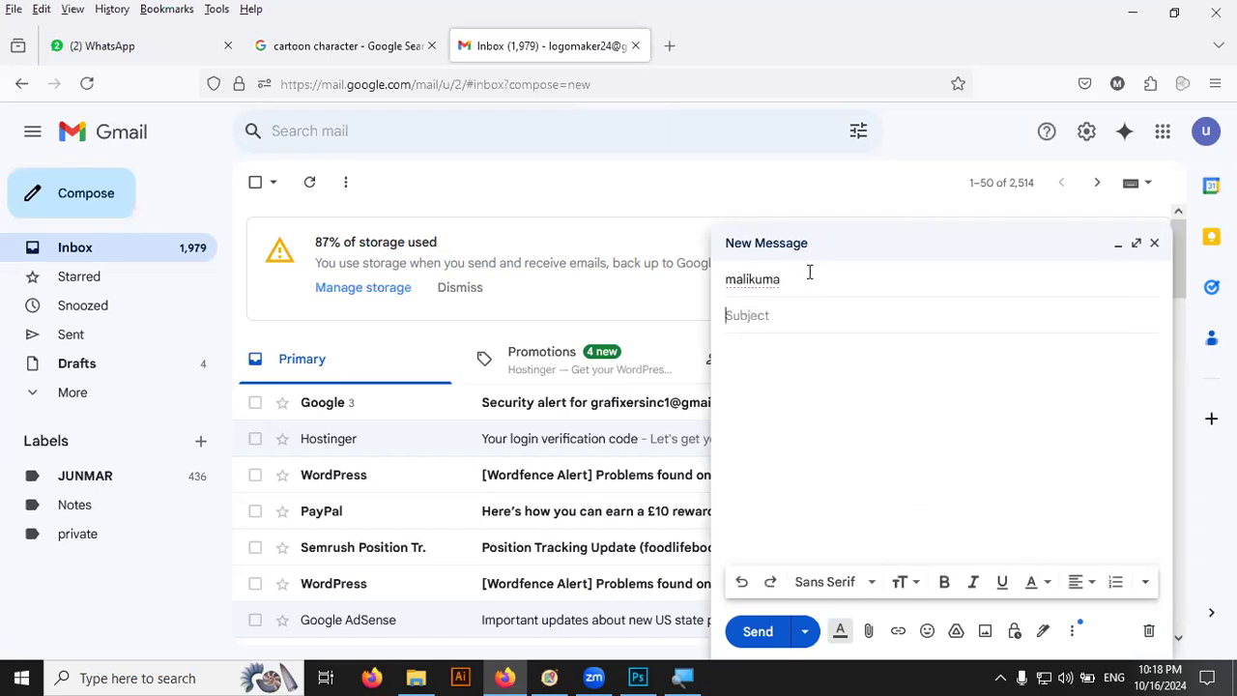
left_click(813, 331)
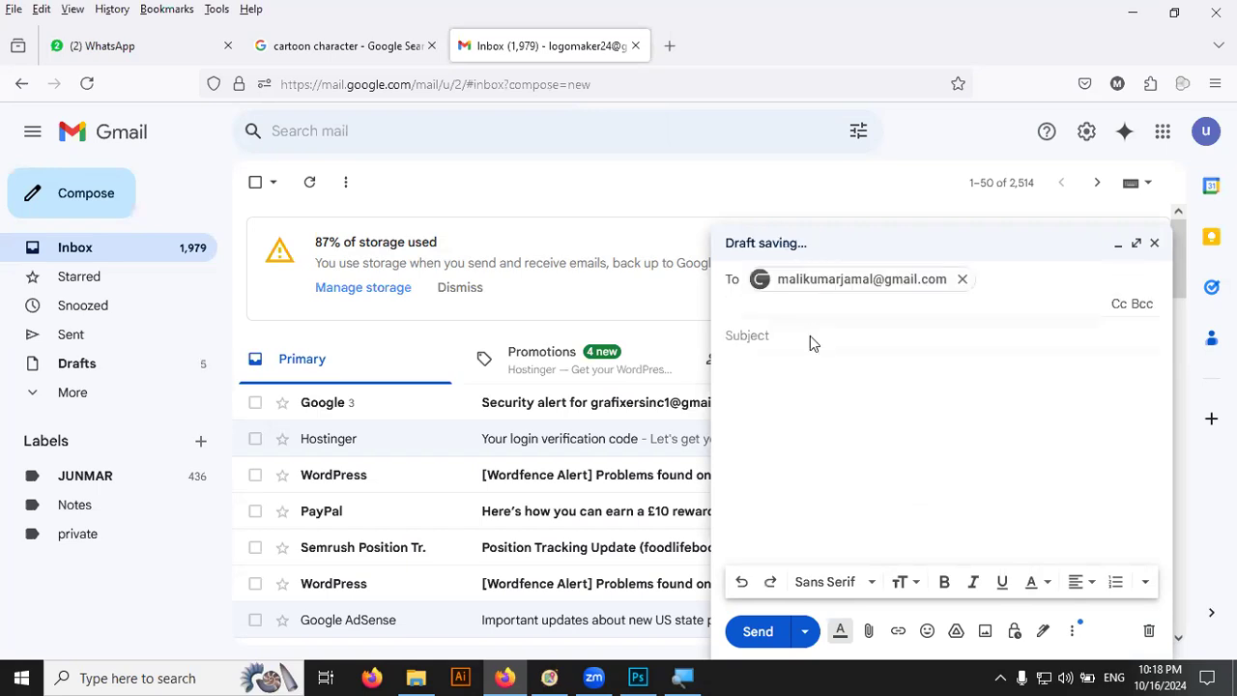
type("anima")
left_click(826, 385)
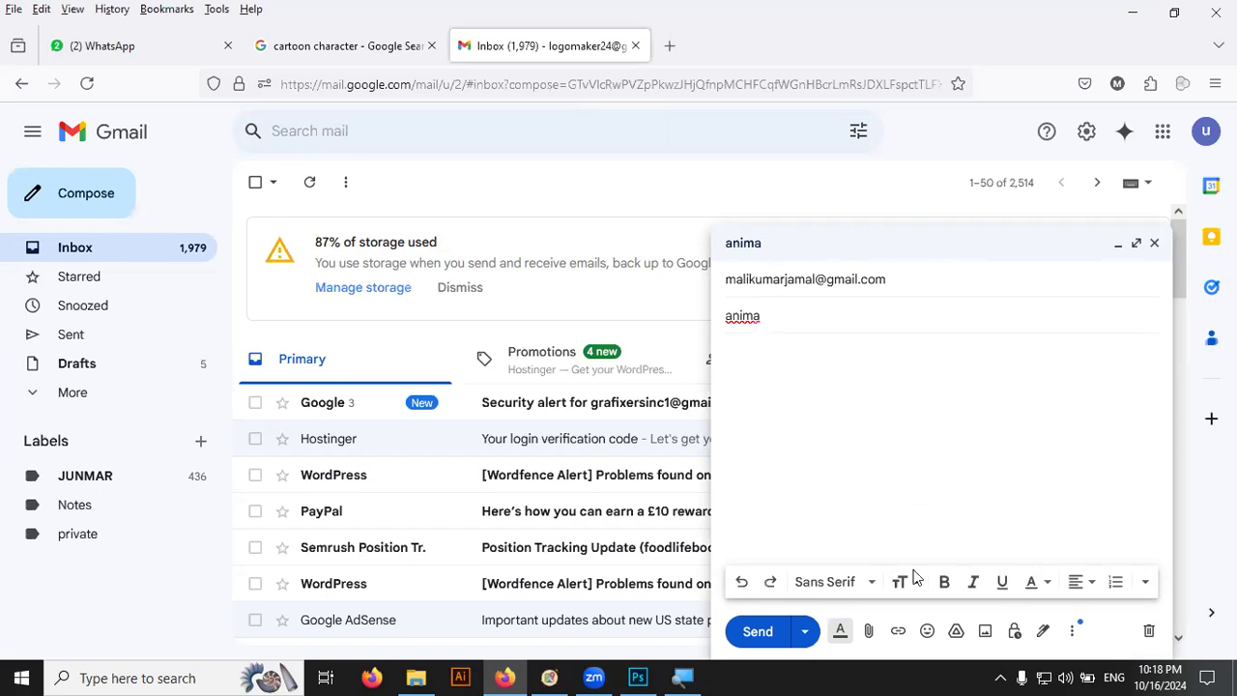
- Attach the byebye, follow me and followmecolor GIFs and send the email
left_click(870, 633)
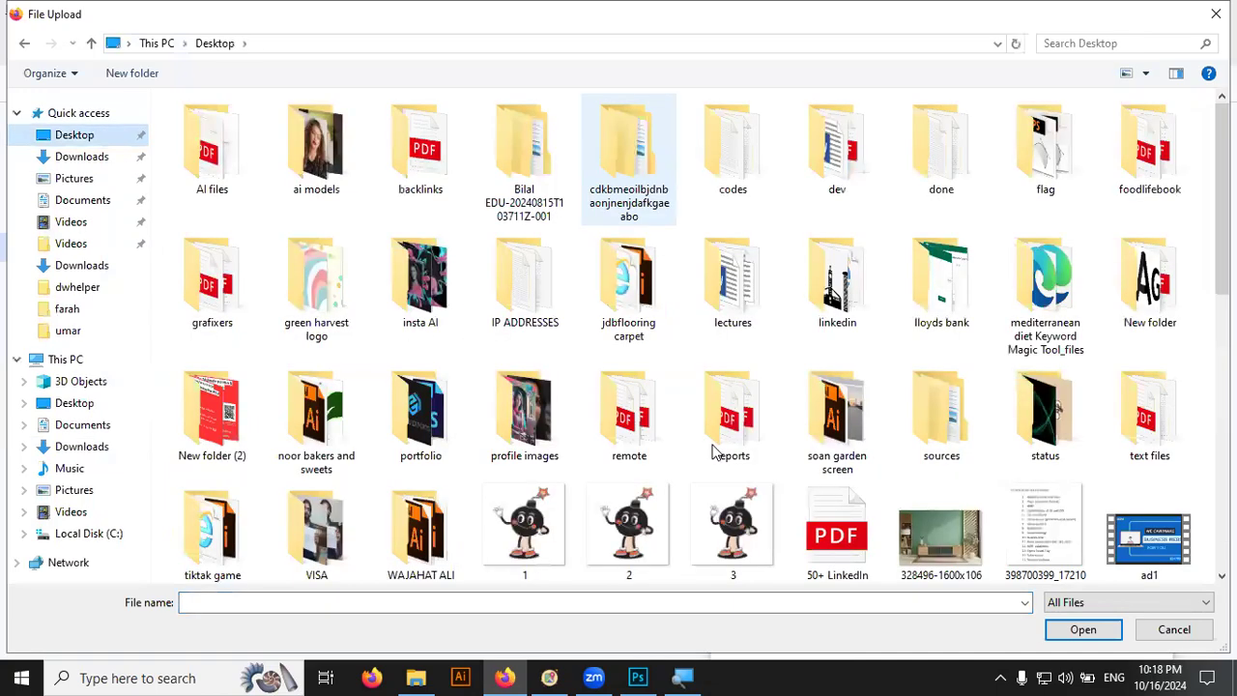
scroll(720, 447, "down", 5)
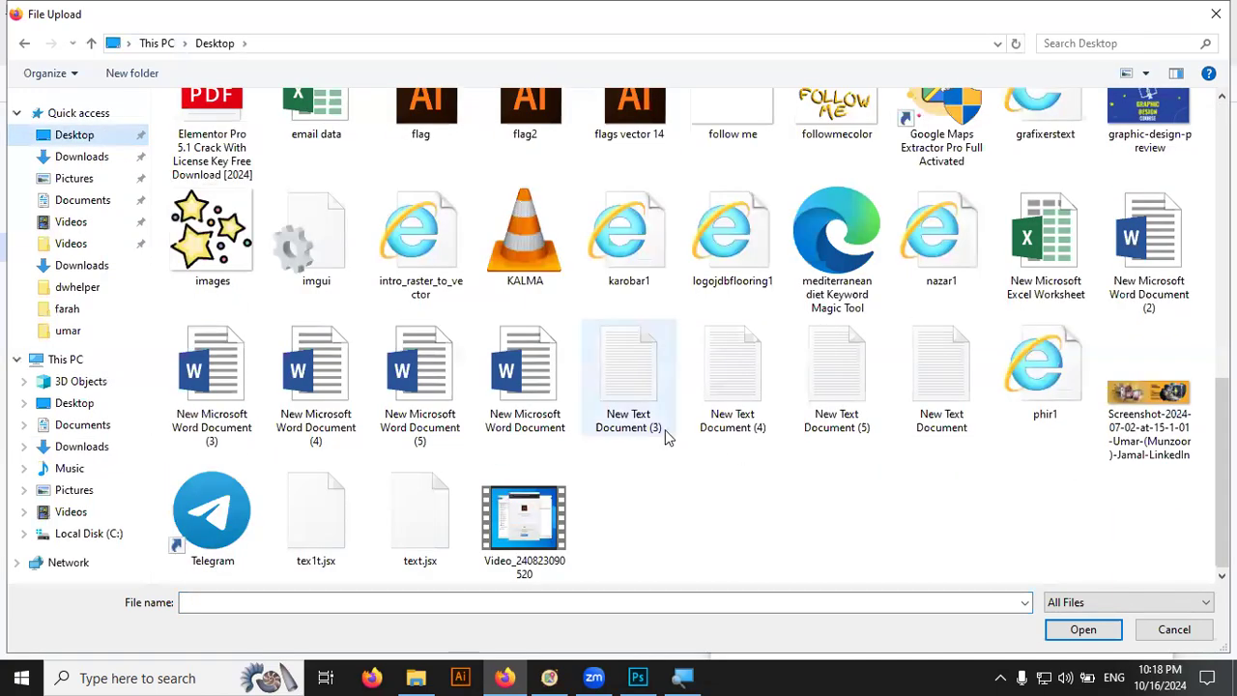
scroll(672, 440, "up", 2)
left_click_drag(811, 292, 767, 179)
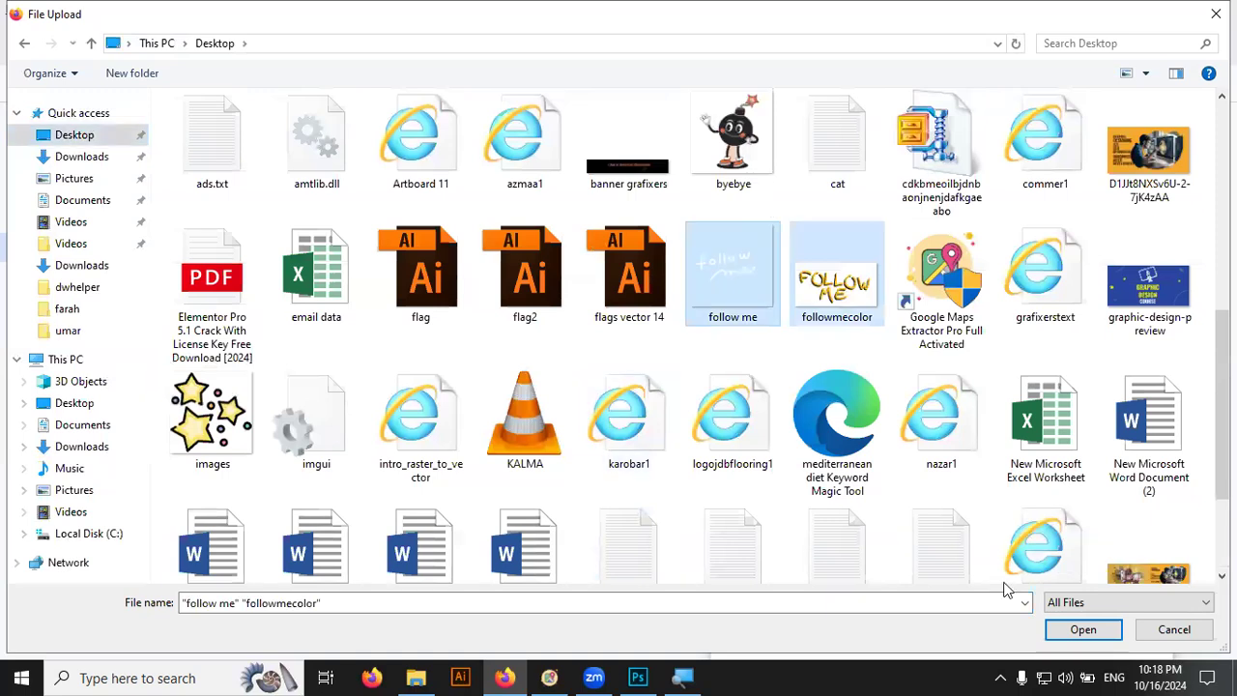
left_click(1098, 642)
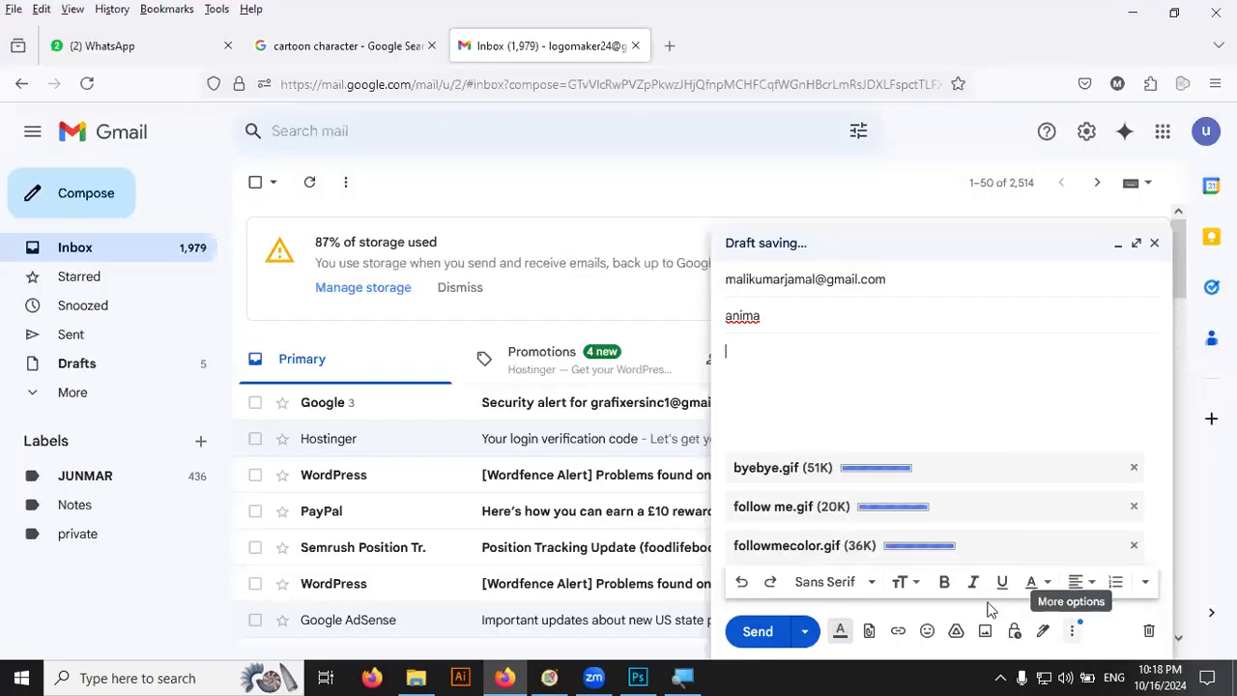
left_click(759, 633)
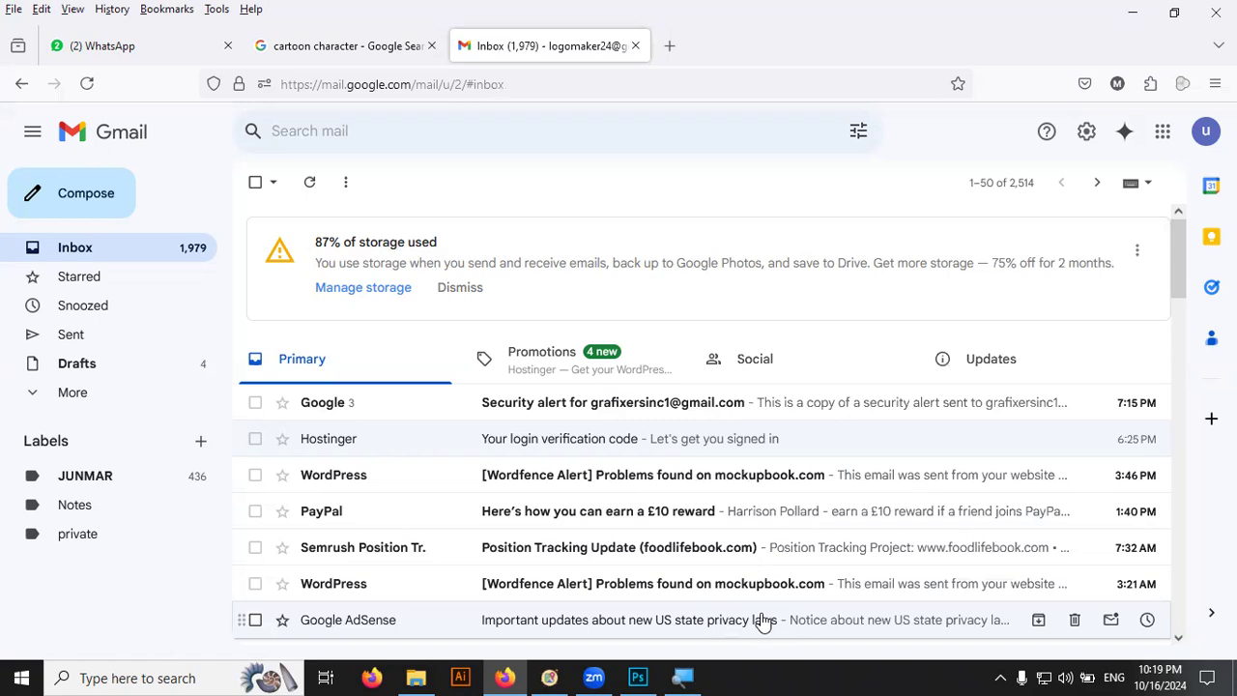
- Return to the WhatsApp group, scroll up to the bomb GIF, and bring up Zoom
left_click(170, 48)
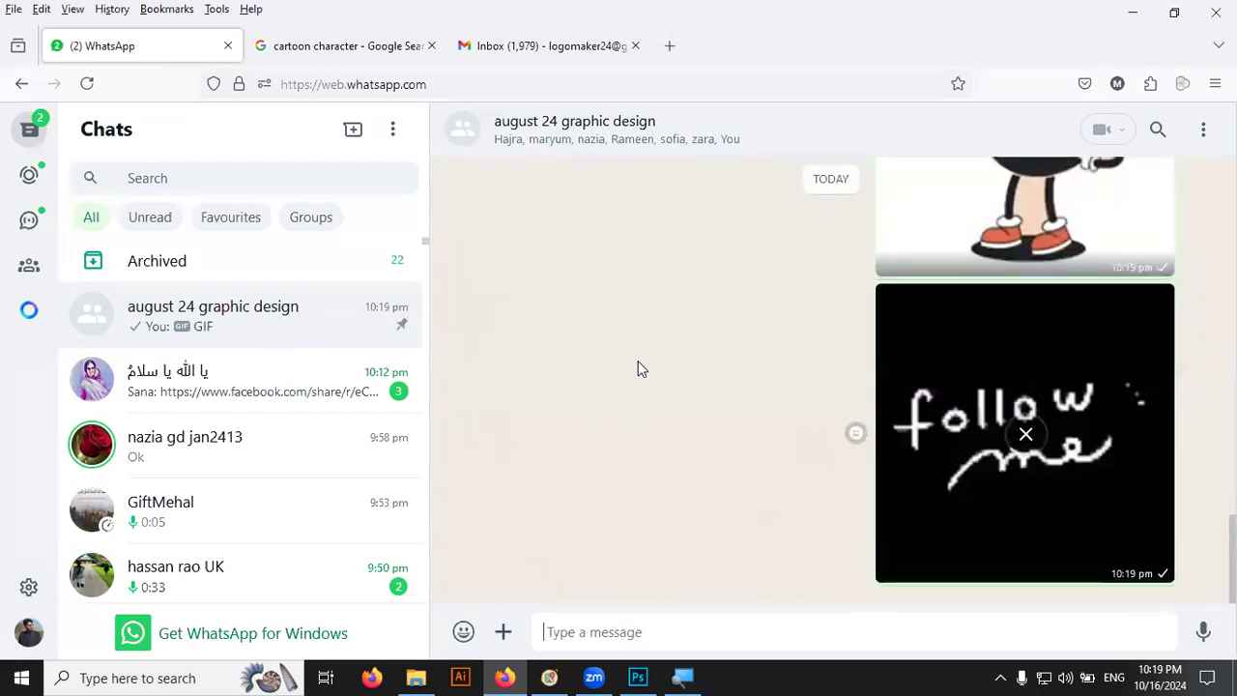
scroll(594, 367, "up", 1)
scroll(592, 369, "up", 2)
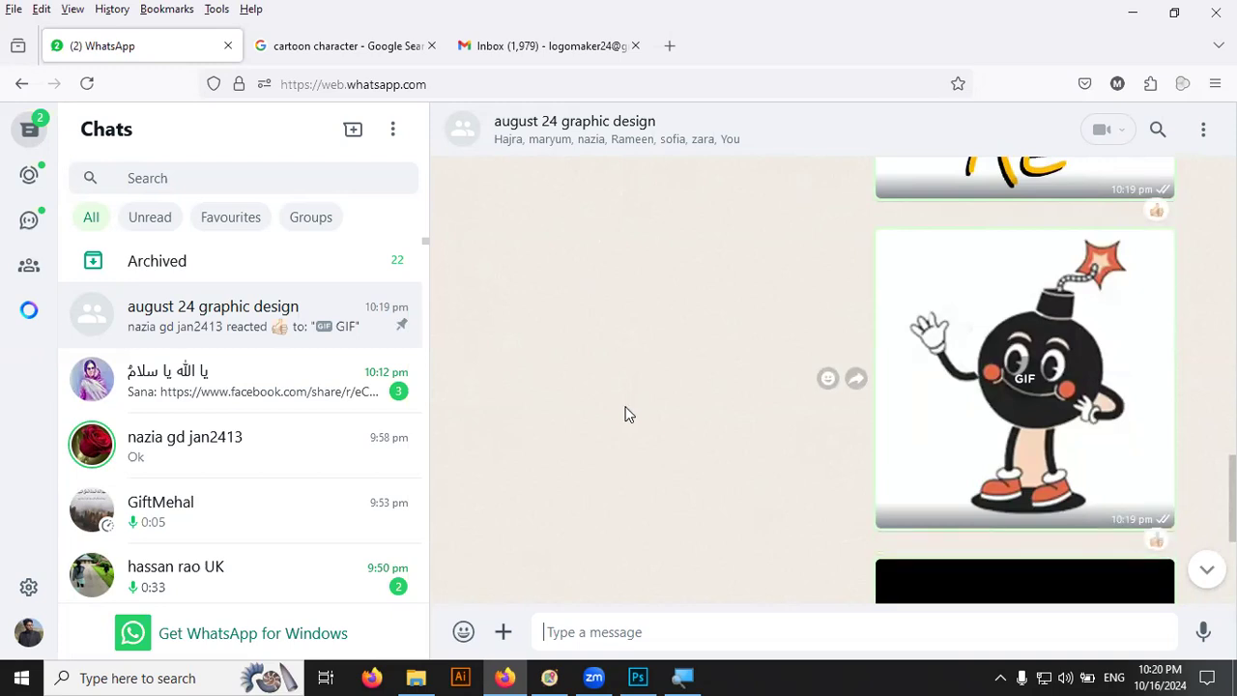
left_click(597, 676)
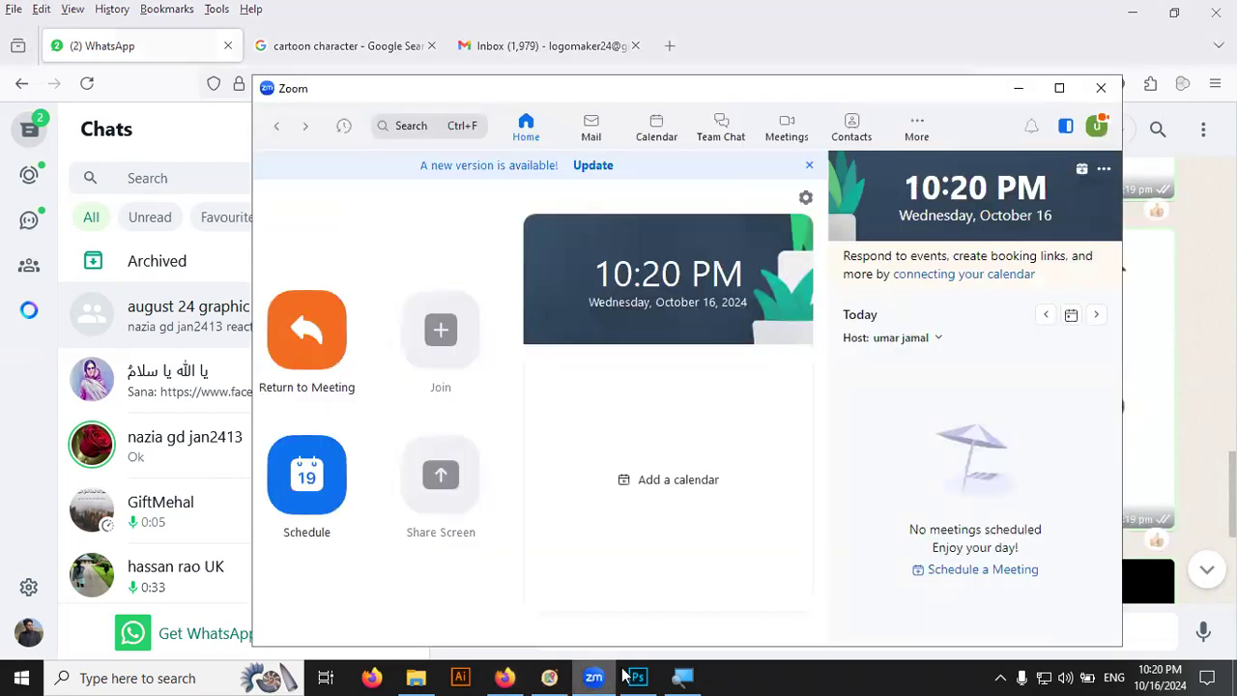